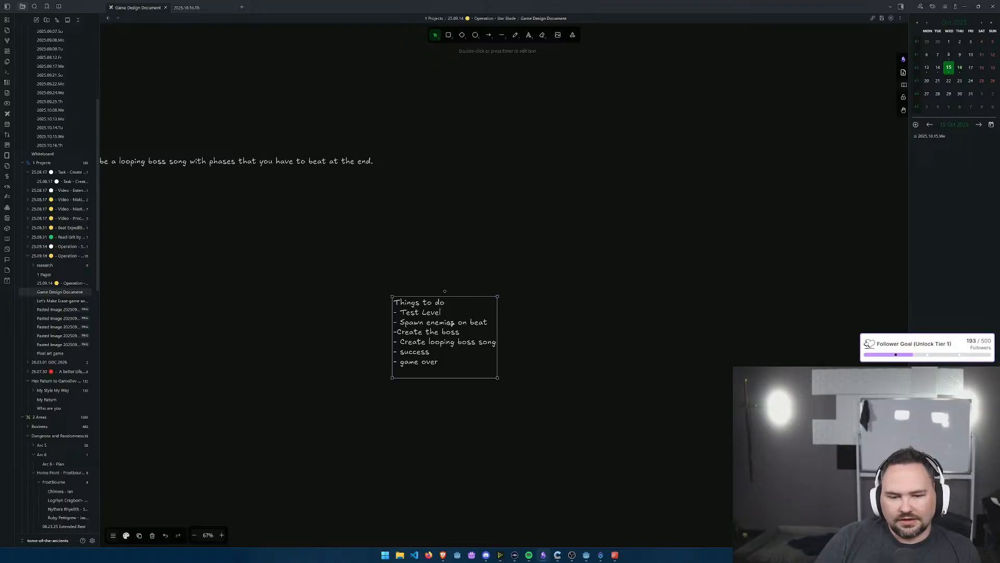
left_click(493, 319)
type("t")
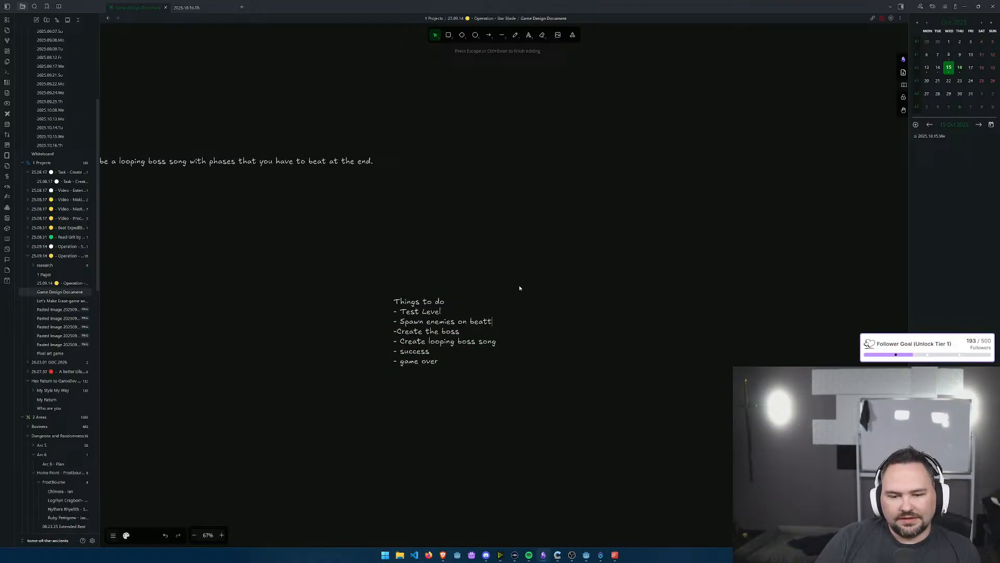
key("BackSpace")
key("Escape")
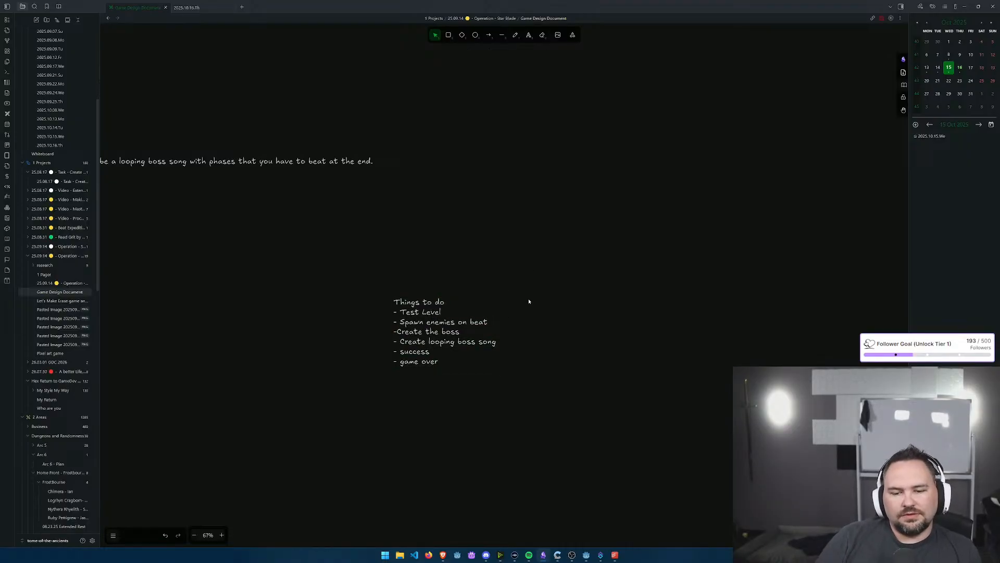
Step: Add the text "Put the song back together" to the canvas just above the "Things to do" list
type("Put ")
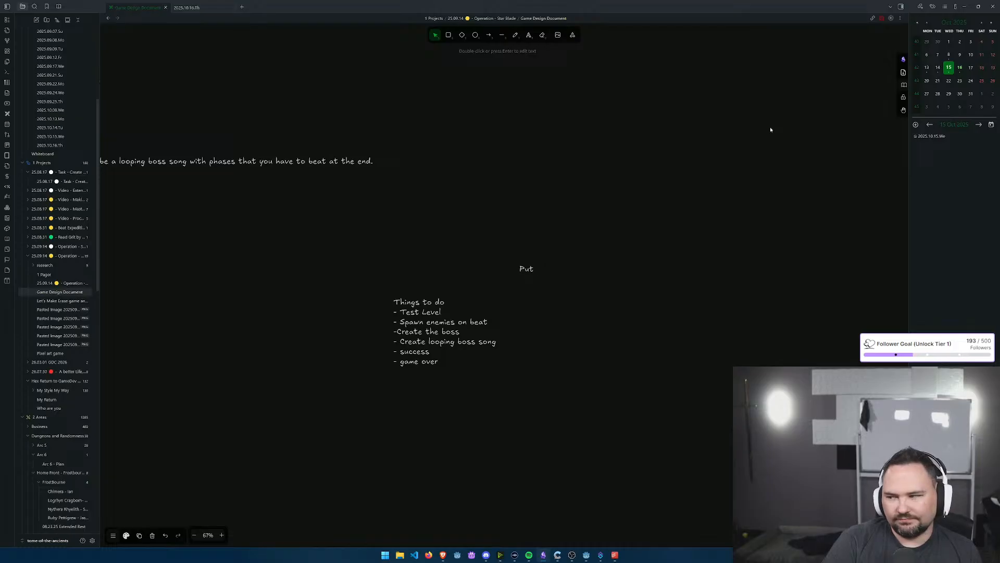
type("the song back t")
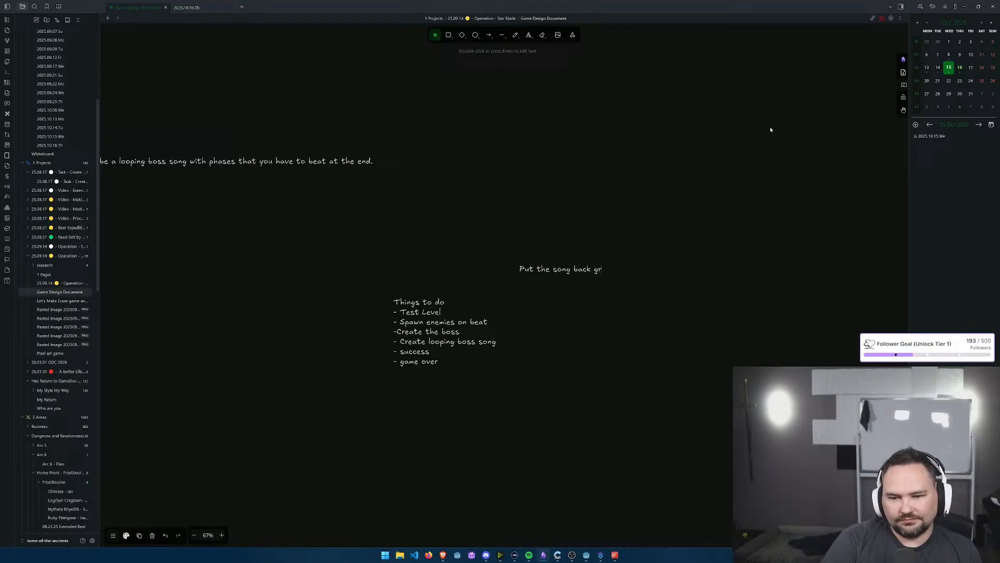
type("ogether")
key("Escape")
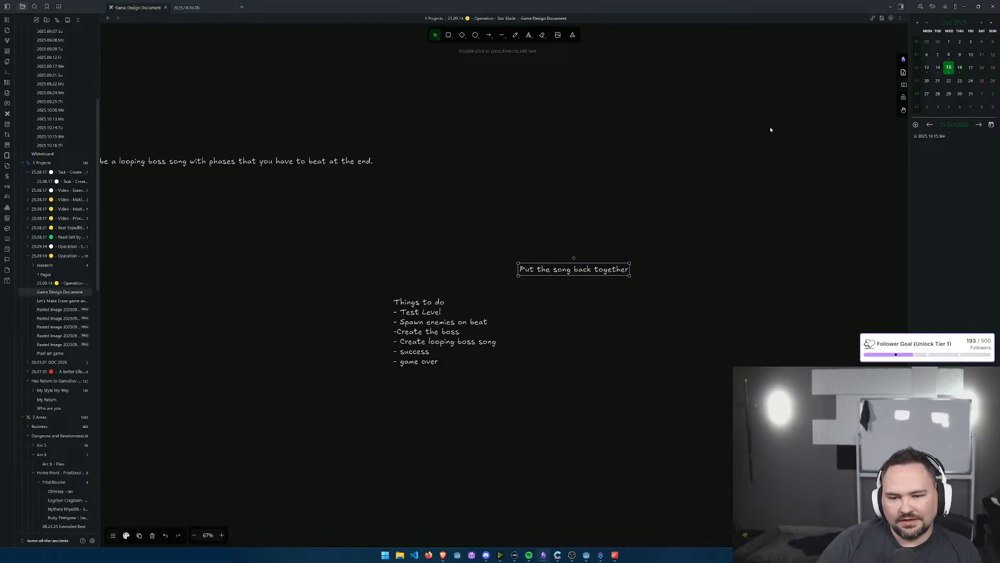
key("ctrl+s")
left_click(696, 371)
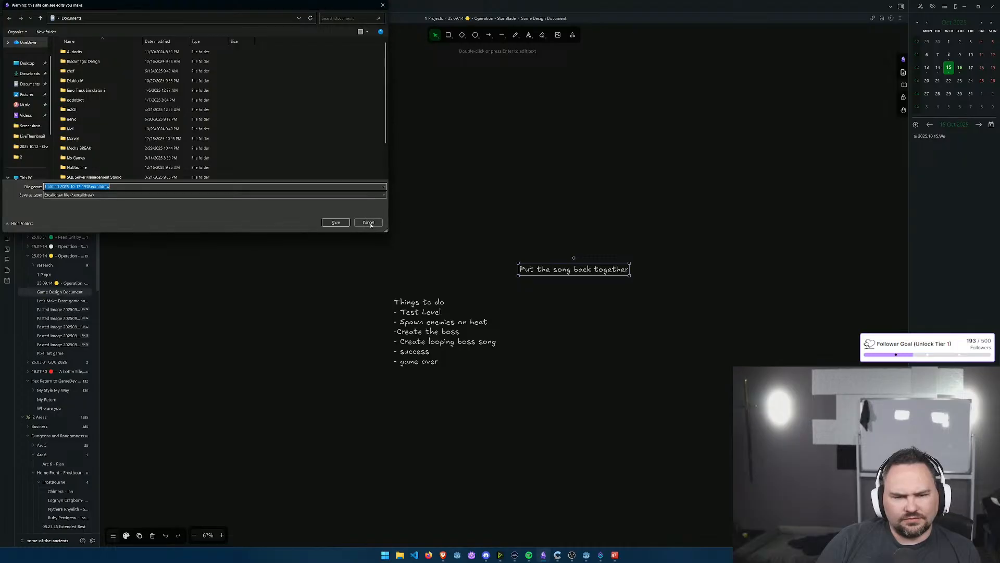
left_click(367, 221)
left_click(563, 208)
key("ctrl+s")
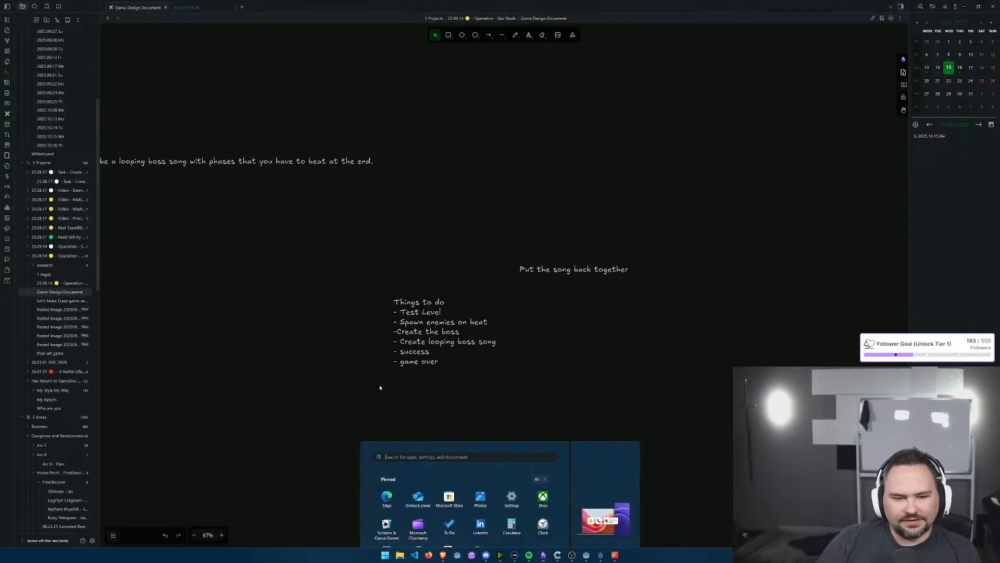
Step: Open the recording game and music design doc.mkv in VLC, pause it, and move its window clear of the 1BITDRAGON song editor
key("super+e")
left_click_drag(363, 78, 388, 0)
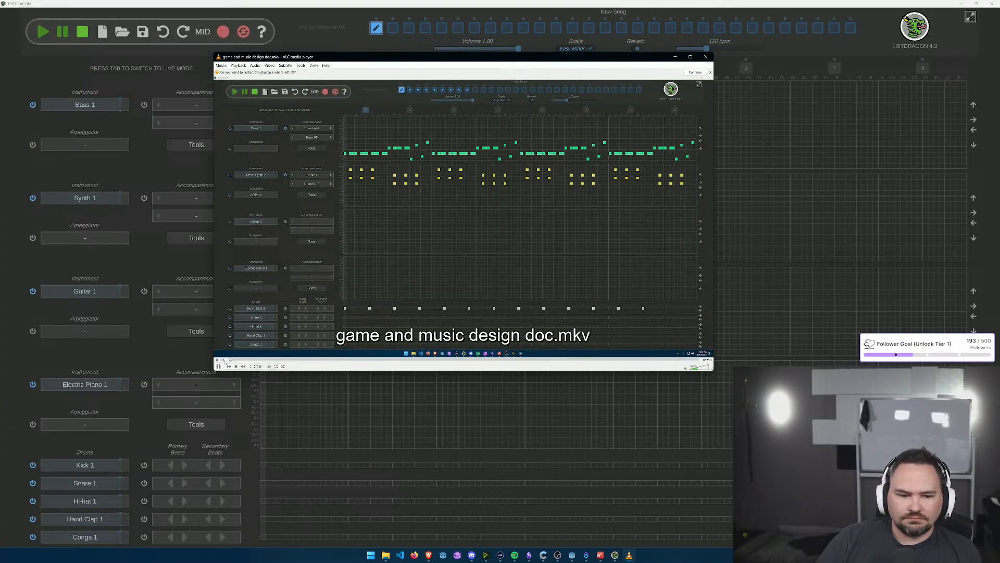
left_click(218, 366)
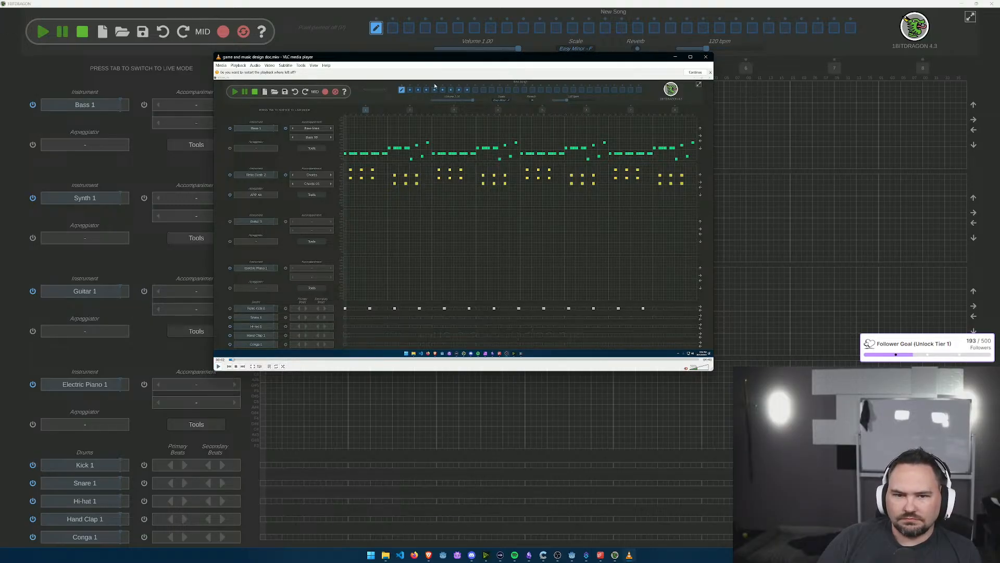
left_click_drag(333, 59, 999, 99)
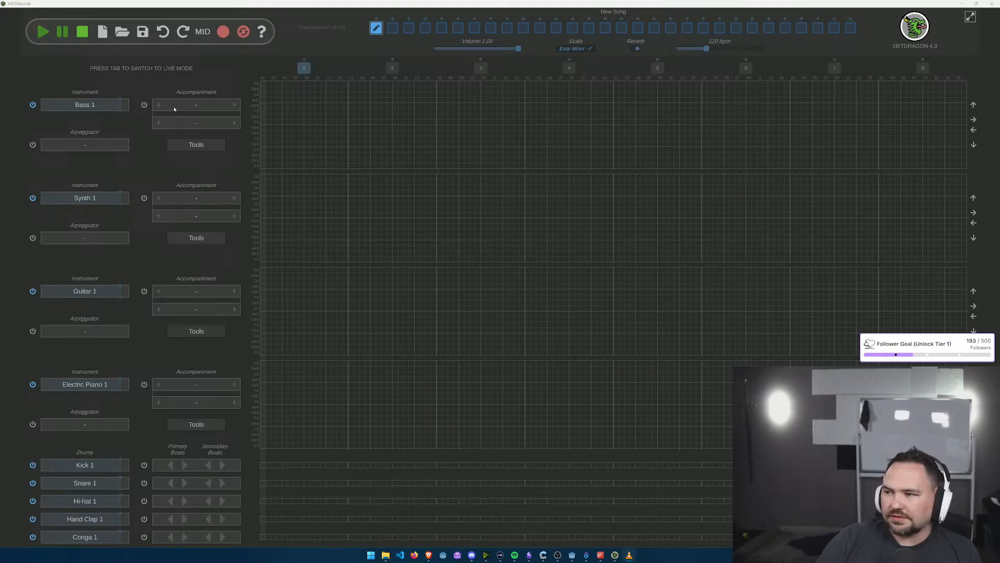
Step: Give the Bass 1 track a Bass lines accompaniment and change the Synth 1 instrument to the 8-bit preset Retro Synth 2
left_click(235, 105)
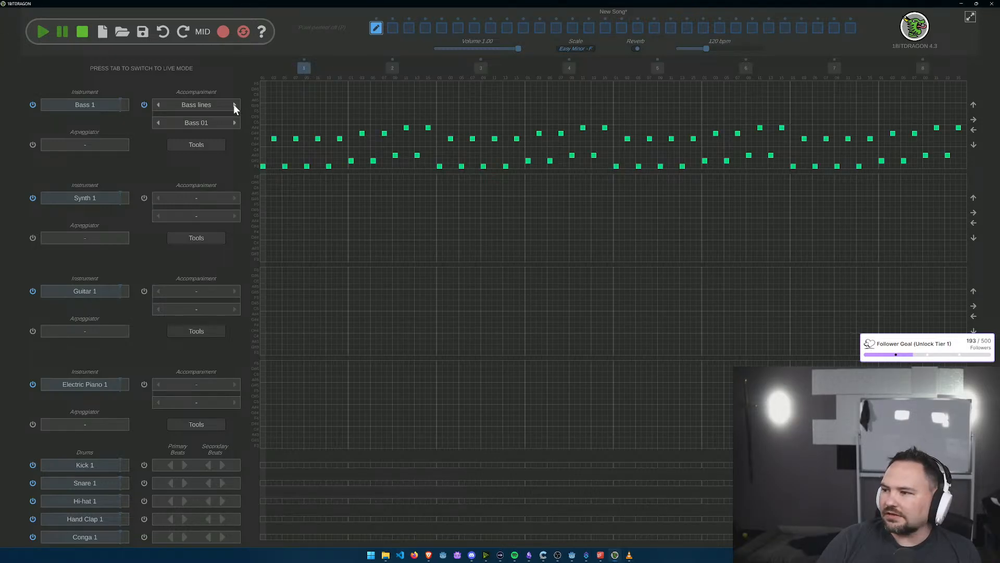
left_click(79, 196)
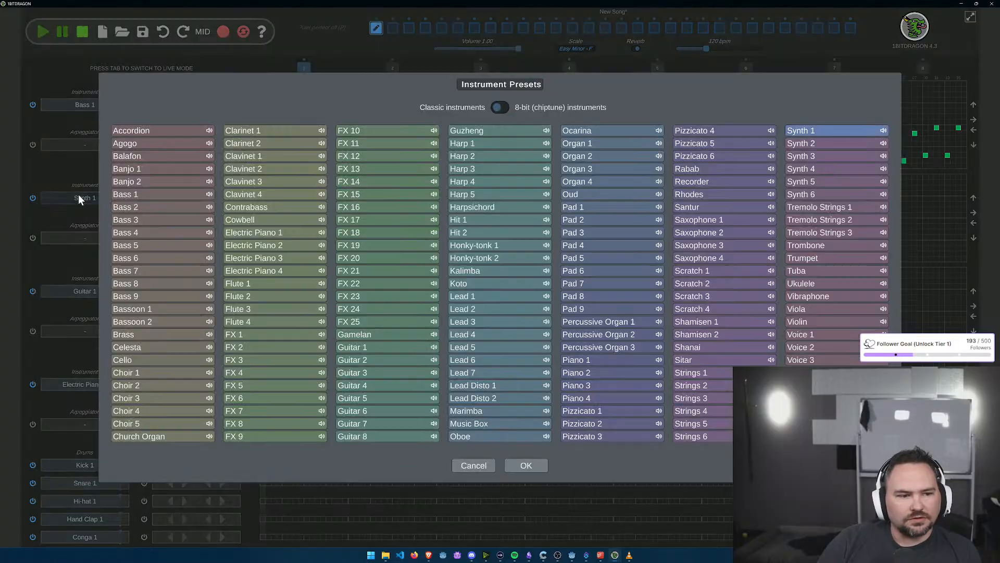
left_click(503, 109)
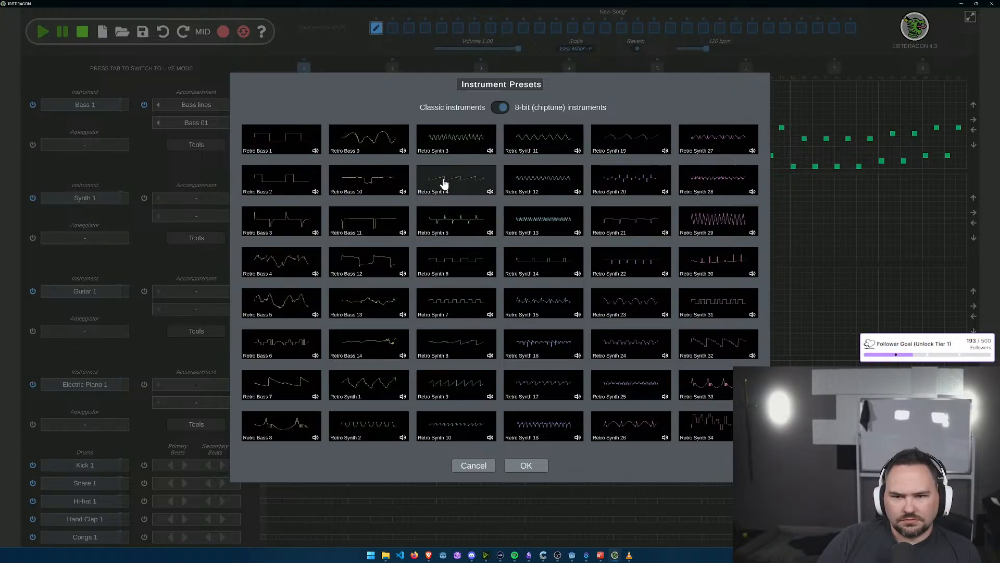
left_click(368, 425)
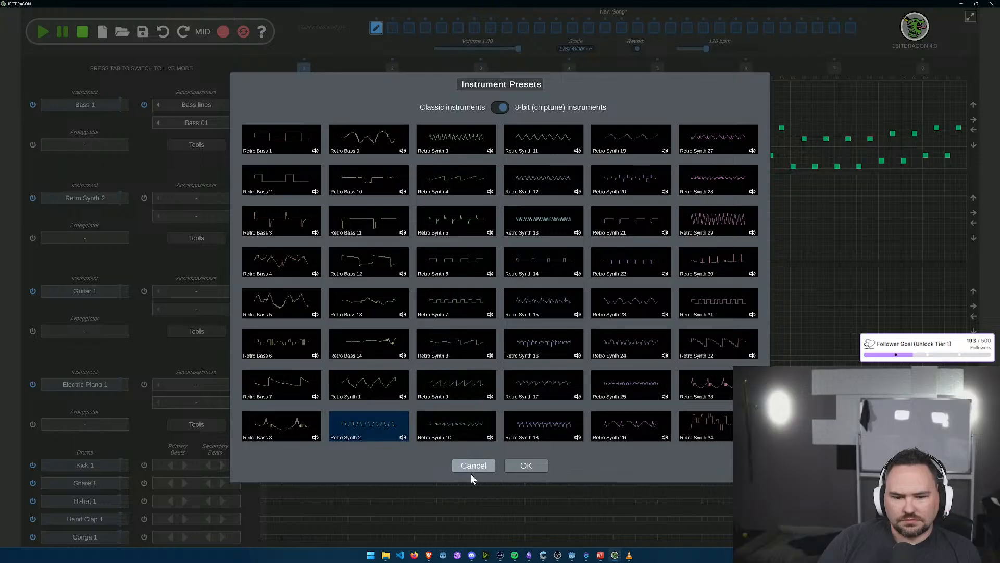
left_click(525, 466)
Step: Set the Retro Synth 2 track's accompaniment to Chords with the pattern Chords 05
left_click(234, 198)
left_click(234, 198)
left_click(235, 216)
left_click(235, 216)
left_click(235, 215)
left_click(235, 215)
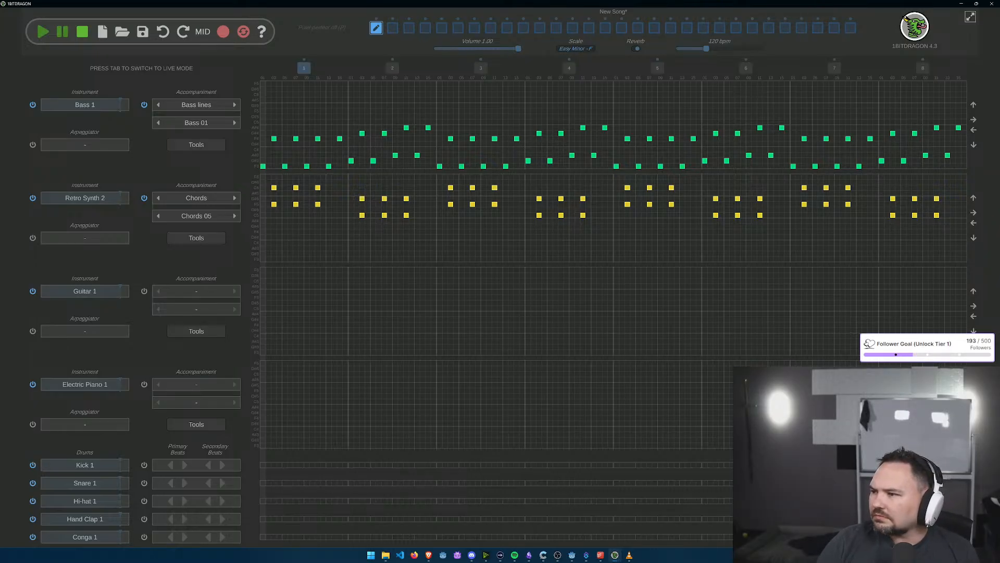
Step: Change the Bass 1 track's bass line to Bass 08 and play the song section
left_click(235, 124)
left_click(236, 124)
left_click(235, 124)
left_click(236, 124)
left_click(236, 124)
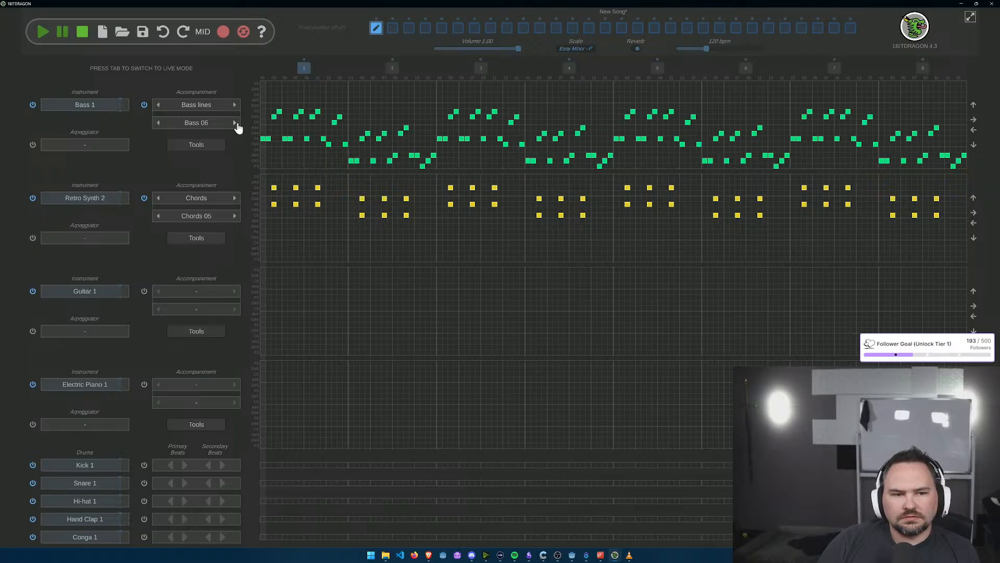
left_click(236, 124)
left_click(235, 124)
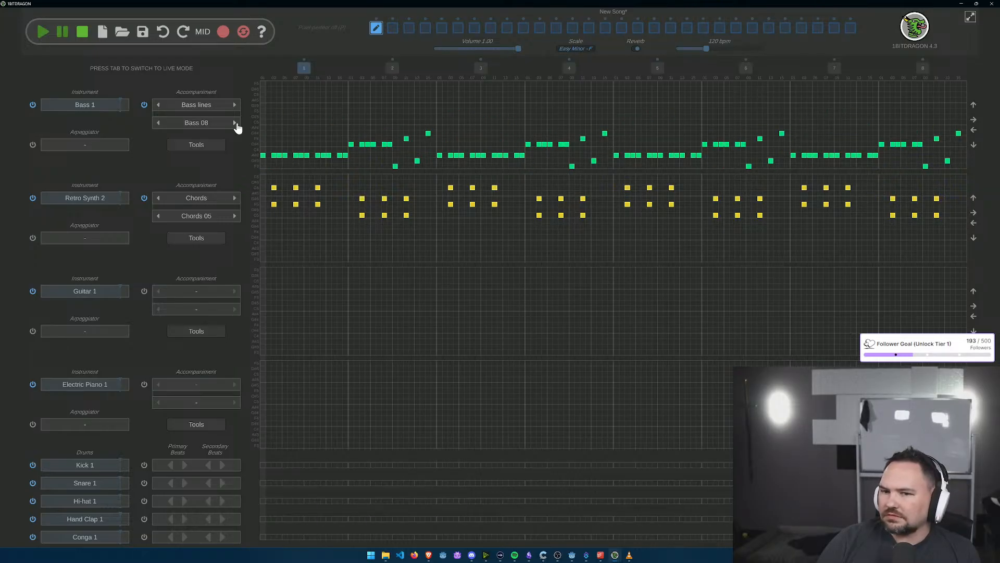
left_click(44, 32)
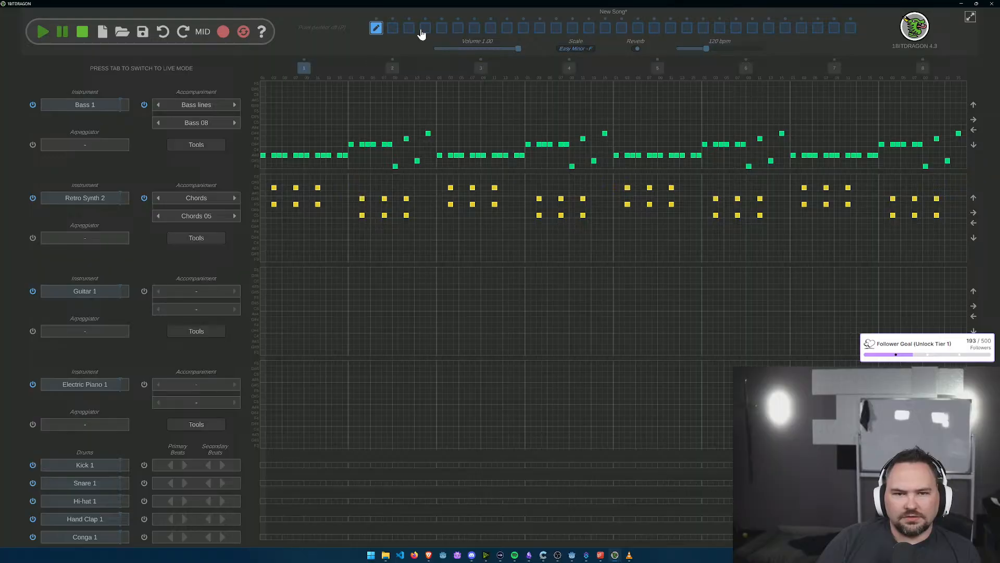
Step: Open the second song section for editing, then bring up the VLC recording and move it clear of the song editor
left_click(393, 29)
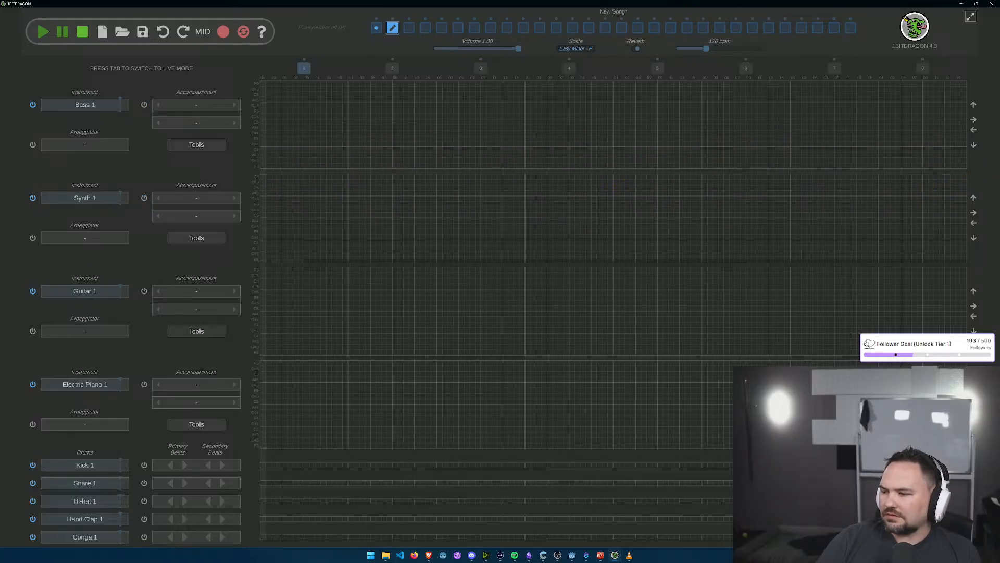
key("alt+Tab")
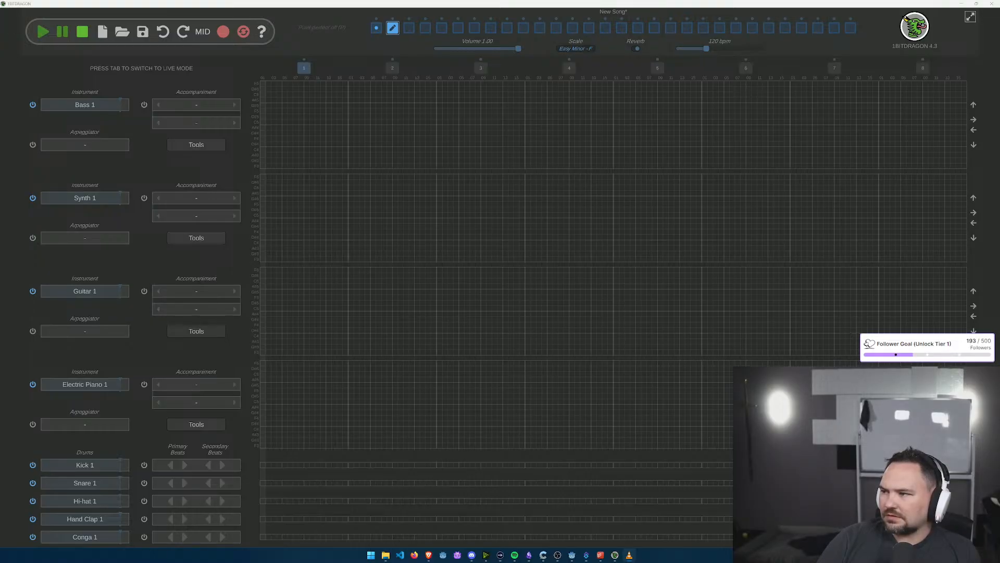
left_click_drag(0, 68, 999, 171)
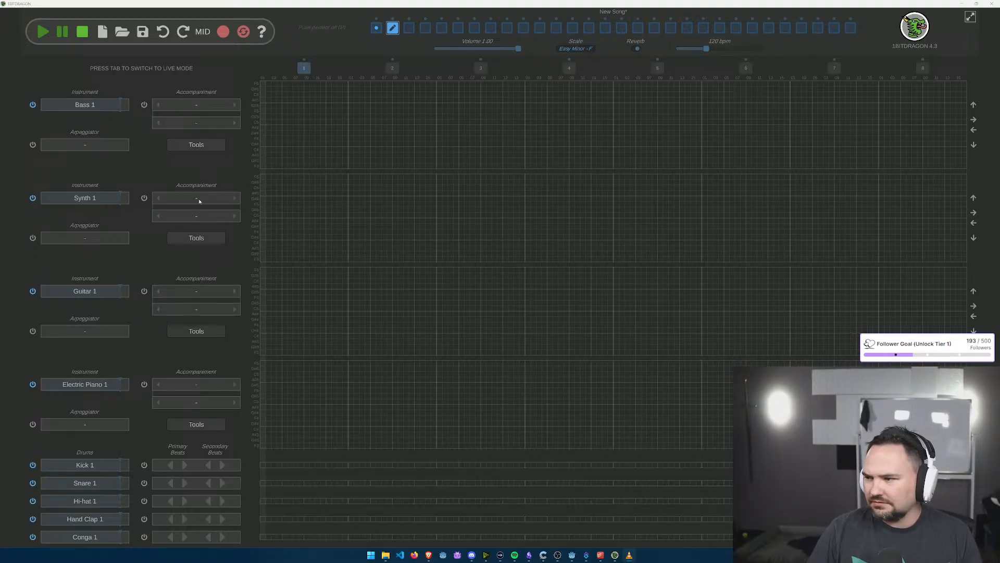
Step: Change the second section's Synth 1 instrument to the 8-bit preset Retro Synth 2
left_click(121, 198)
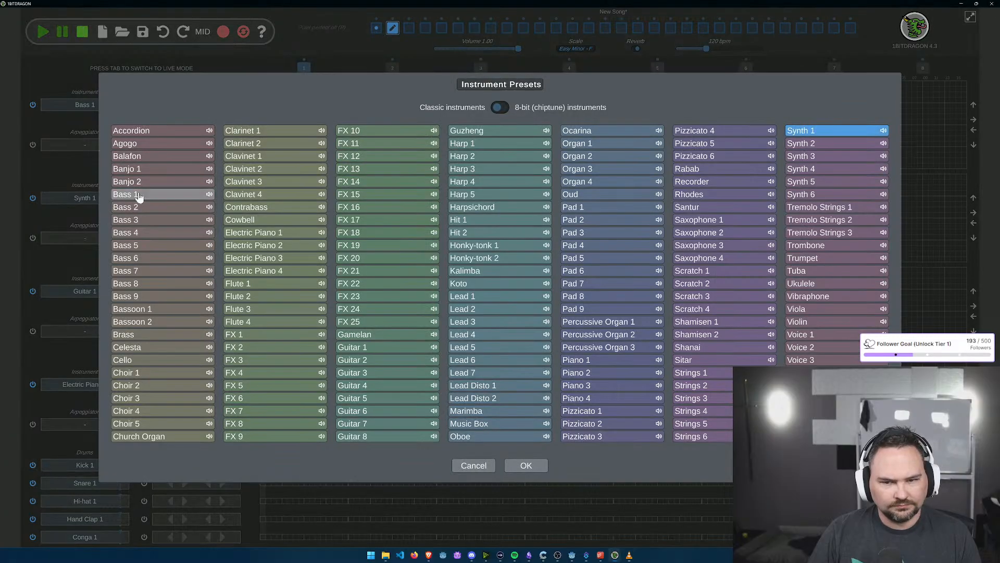
left_click(500, 107)
left_click(398, 420)
left_click(524, 465)
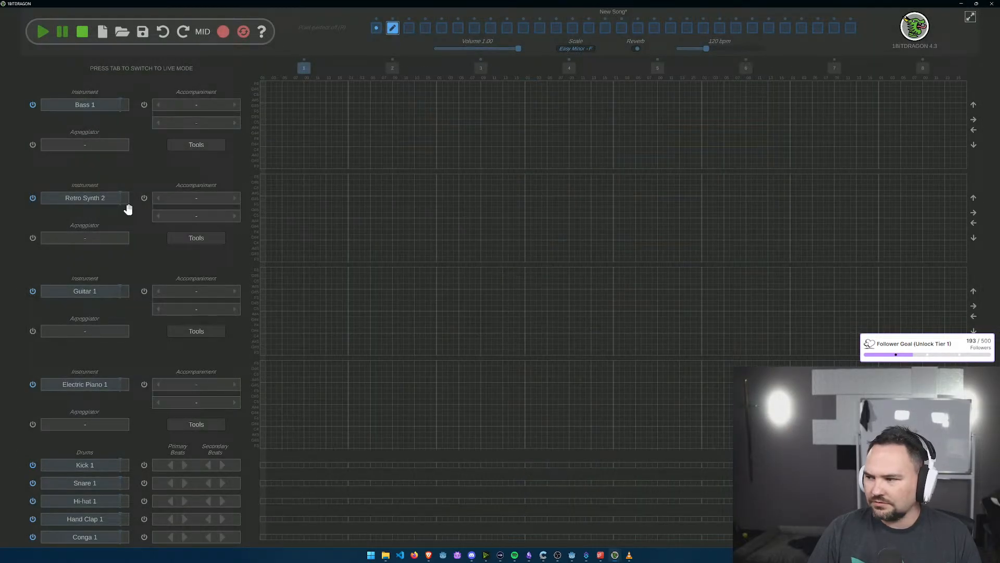
Step: Give the second section's Retro Synth 2 track a Chords accompaniment using Chords 05
left_click(235, 199)
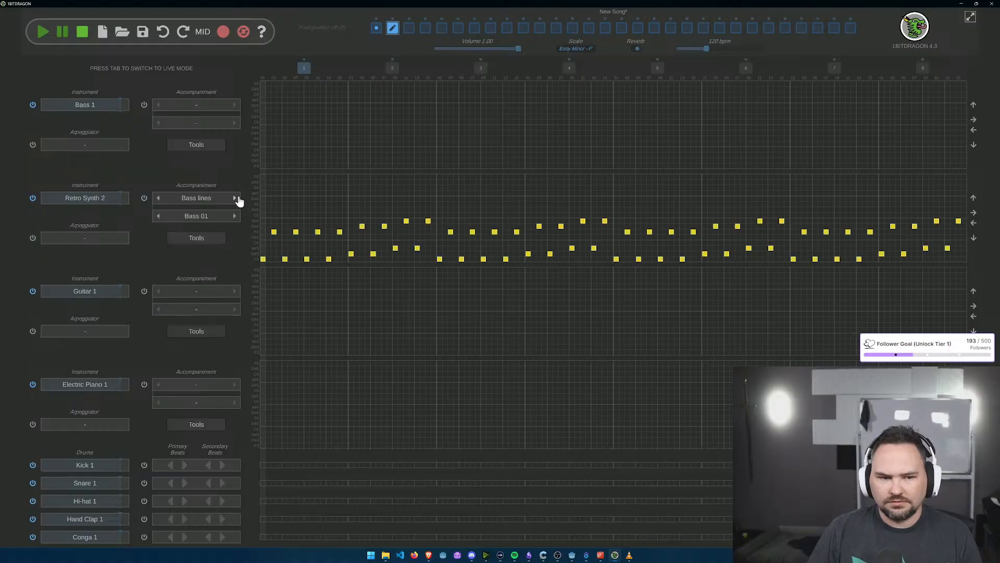
left_click(235, 198)
left_click(235, 216)
left_click(235, 216)
left_click(235, 215)
left_click(235, 216)
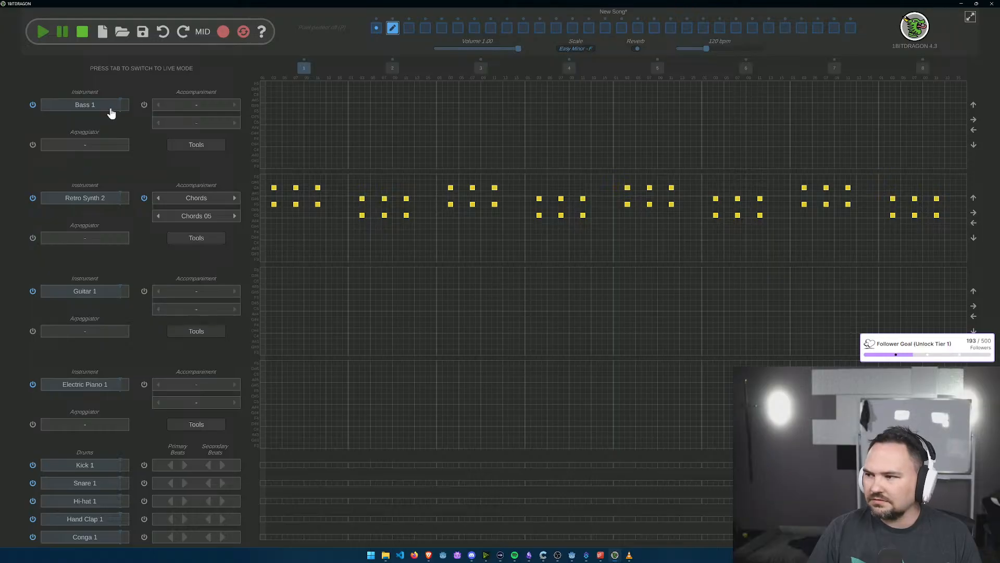
Step: Give the second section's Bass 1 track a Bass lines accompaniment using Bass 08
left_click(235, 105)
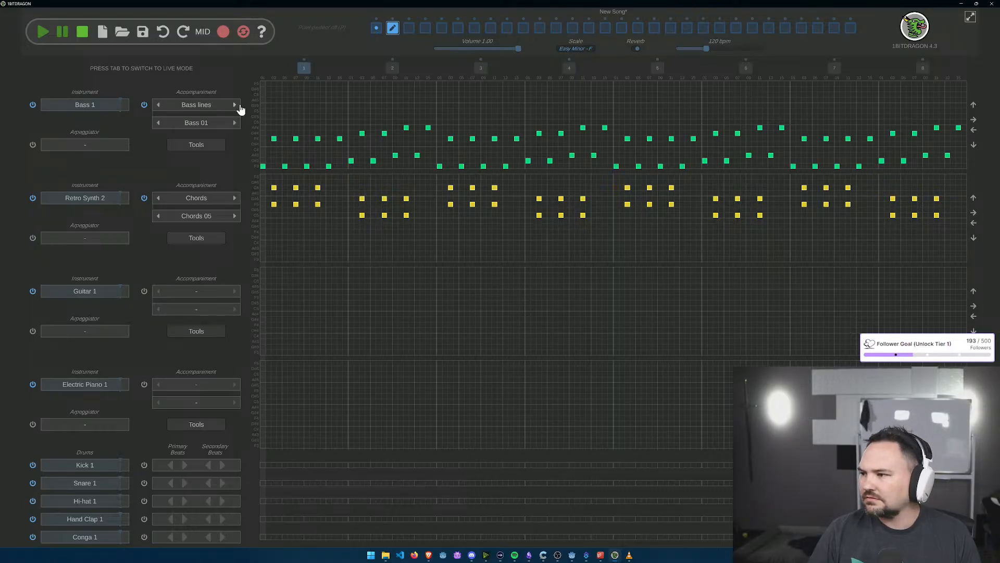
left_click(234, 123)
left_click(234, 123)
left_click(235, 123)
left_click(234, 123)
left_click(234, 123)
left_click(235, 122)
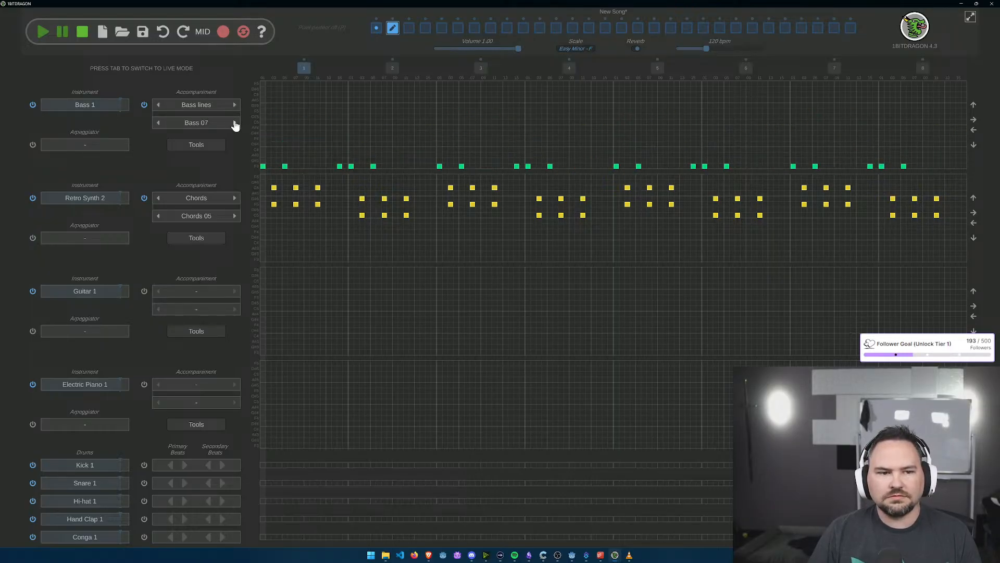
left_click(235, 123)
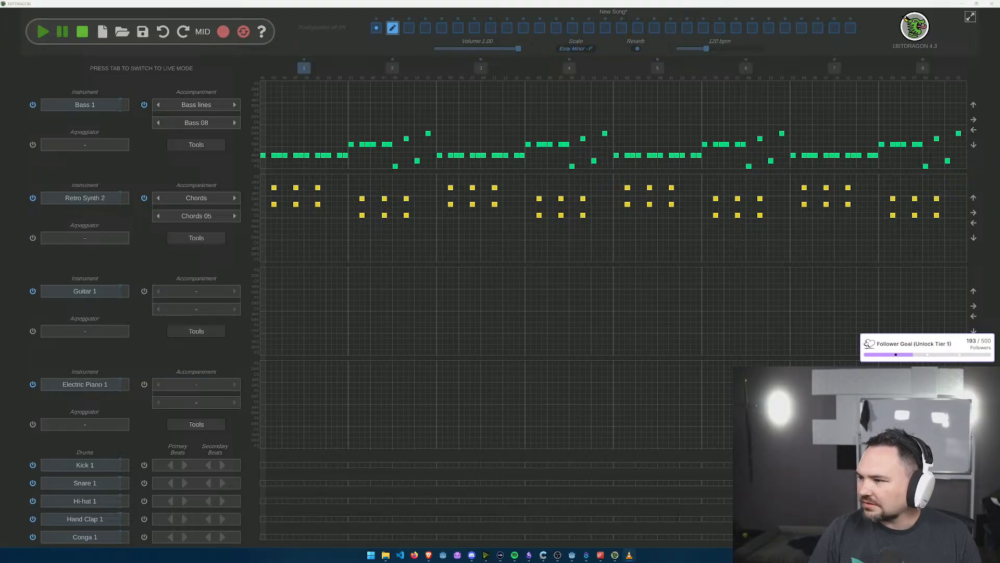
Step: Switch the second section's accompaniments to Bass 01 for the Bass 1 track and Chords 03 for the Retro Synth 2 track
left_click(158, 123)
left_click(158, 123)
left_click(158, 123)
left_click(158, 123)
left_click(158, 123)
left_click(158, 123)
left_click(157, 123)
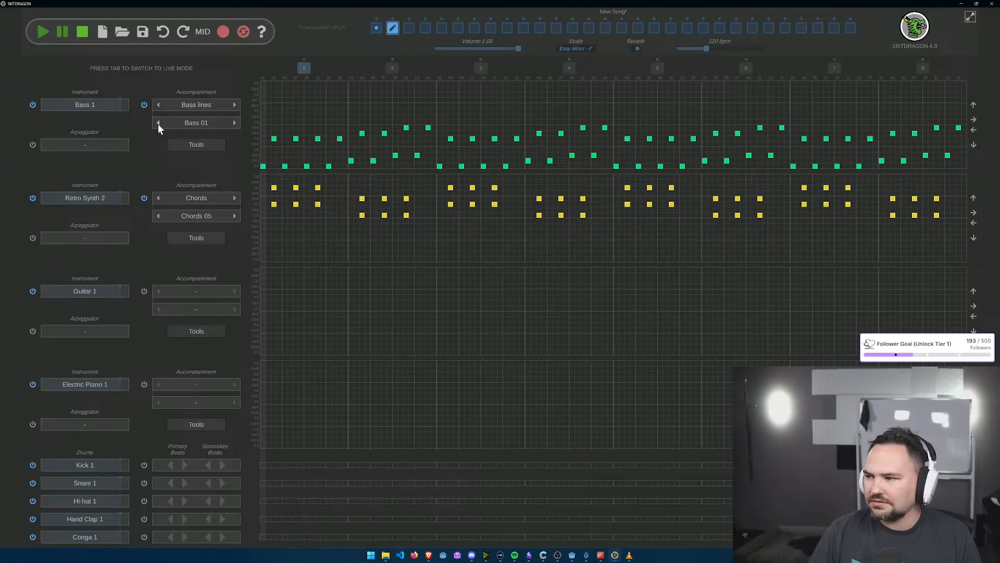
left_click(159, 216)
left_click(159, 216)
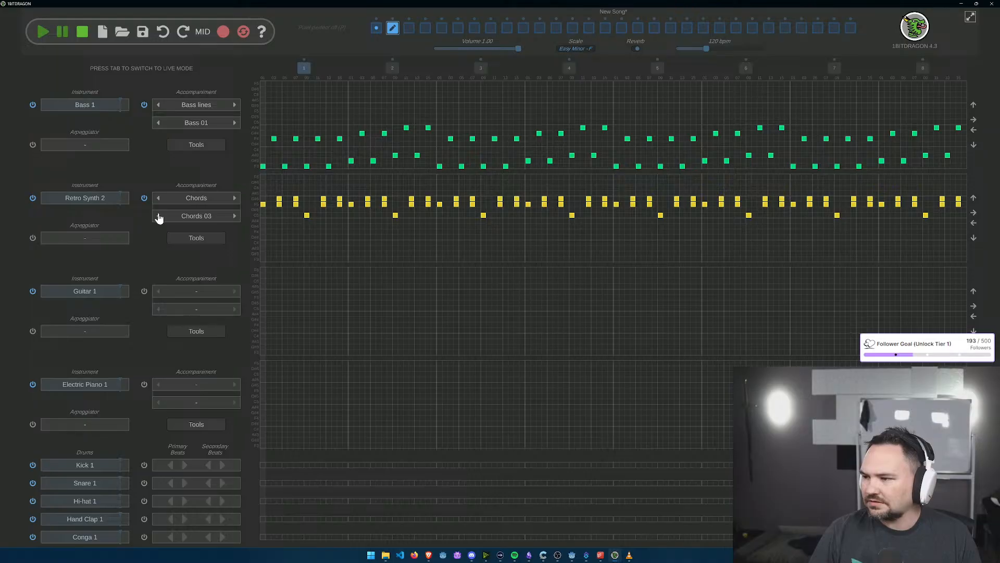
Step: Apply the ARP 4A arpeggiator preset to the second section's Retro Synth 2 track
left_click(83, 238)
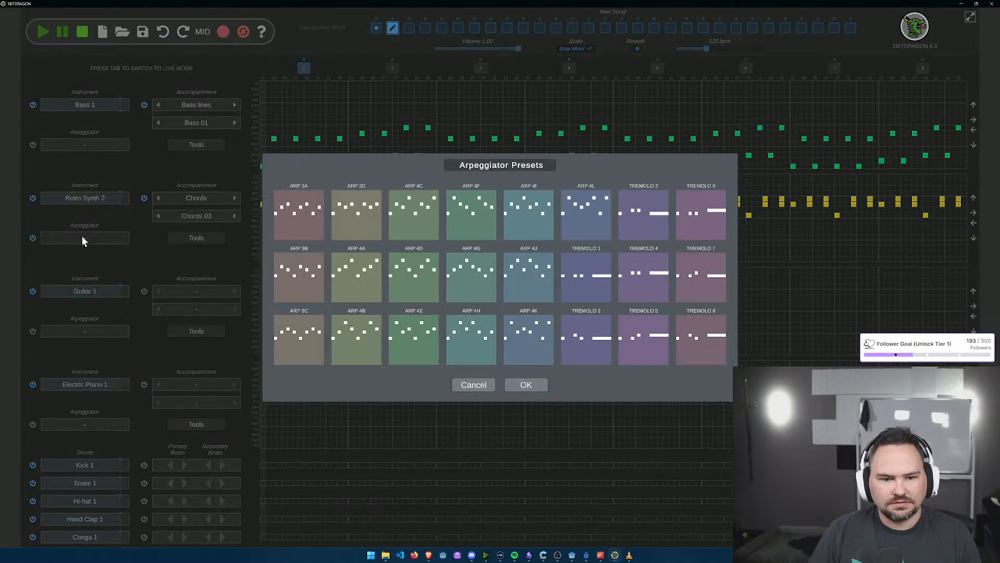
left_click(371, 273)
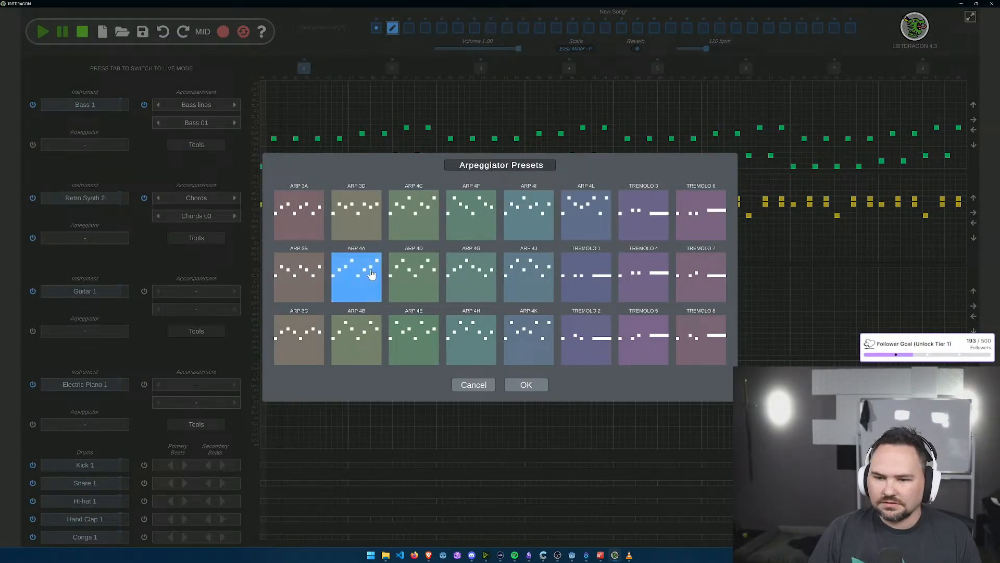
left_click(526, 385)
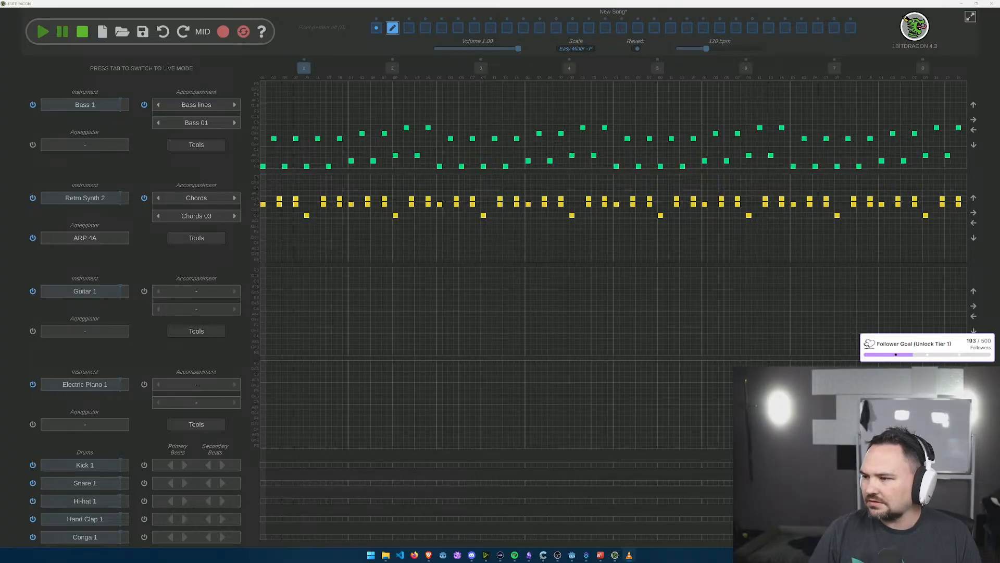
Step: Apply the ARP 4A arpeggiator preset to the first section's Retro Synth 2 track
left_click(377, 28)
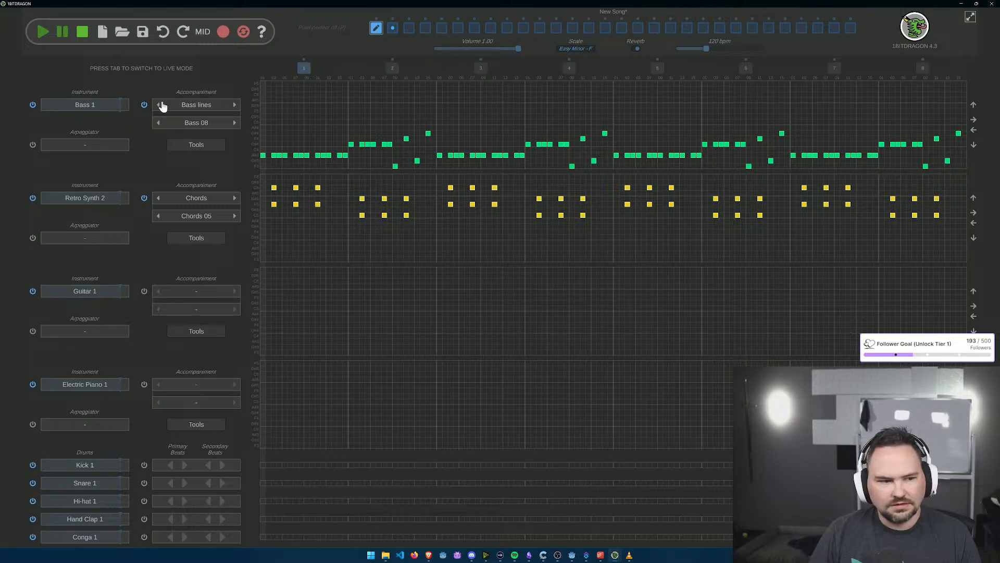
left_click(80, 238)
left_click(336, 281)
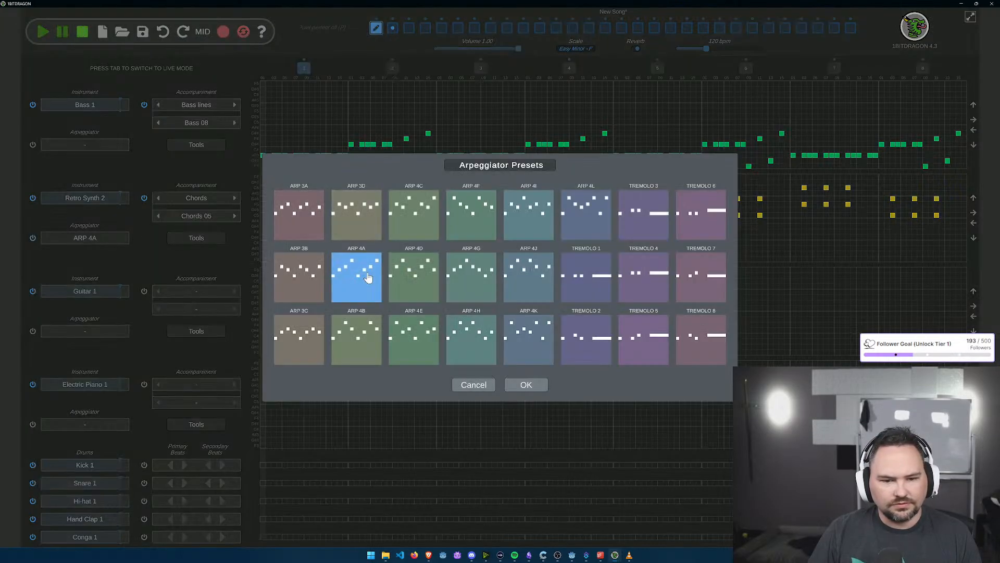
left_click(526, 385)
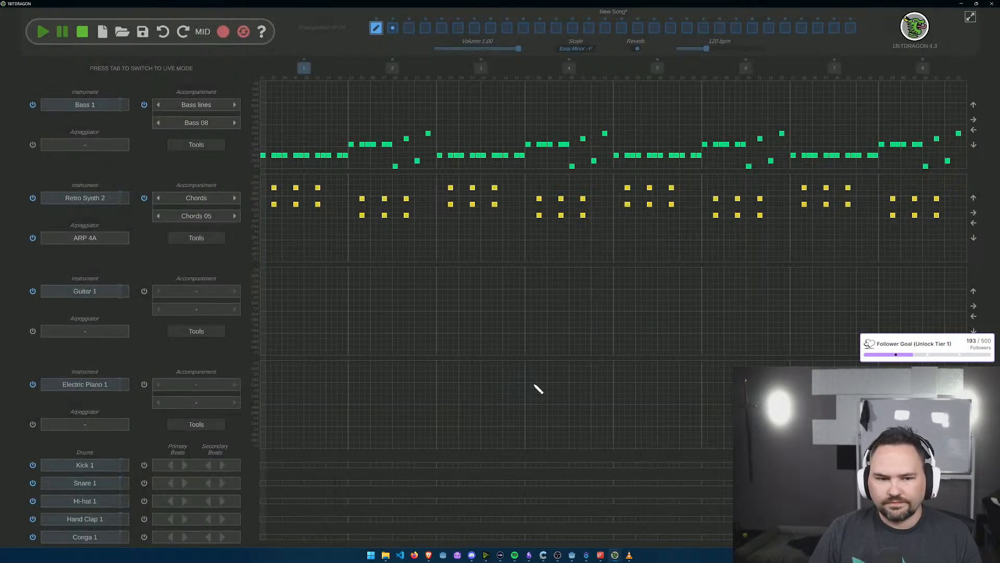
Step: Open the empty third section and give its Bass 1 track a Bass lines accompaniment using Bass 01
left_click(392, 29)
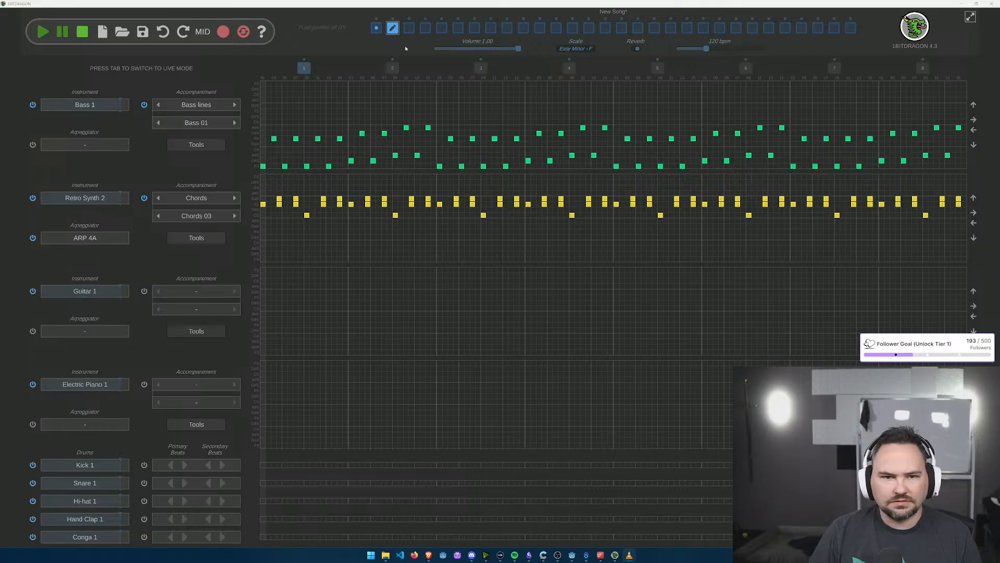
left_click(409, 32)
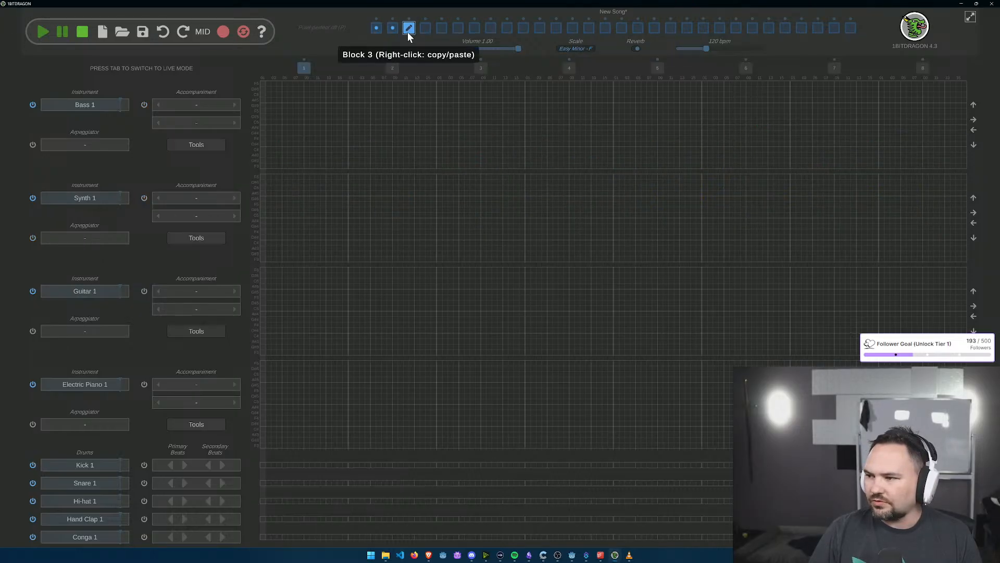
left_click(234, 105)
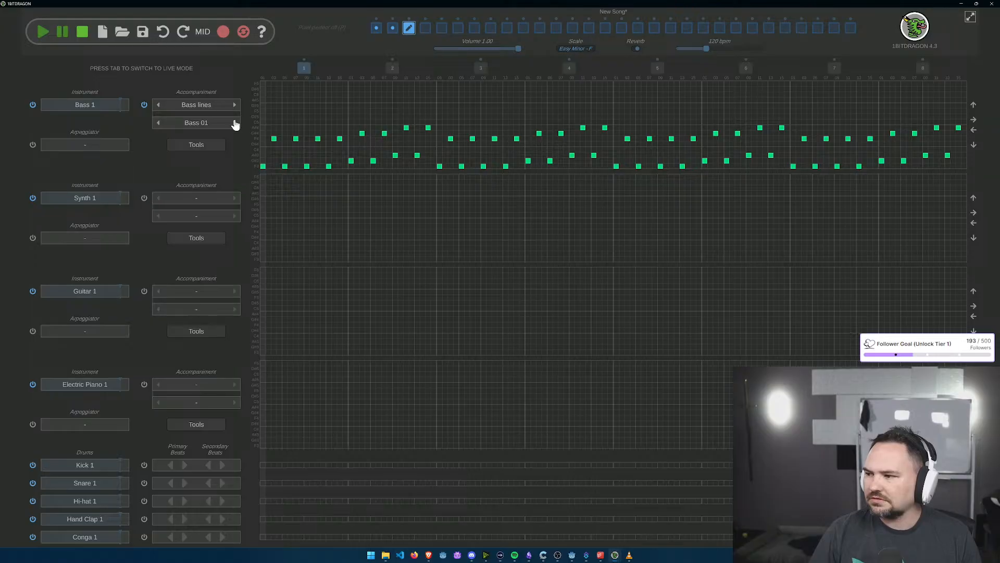
Step: Change the third section's Synth 1 instrument to the 8-bit Retro Synth 2
left_click(98, 198)
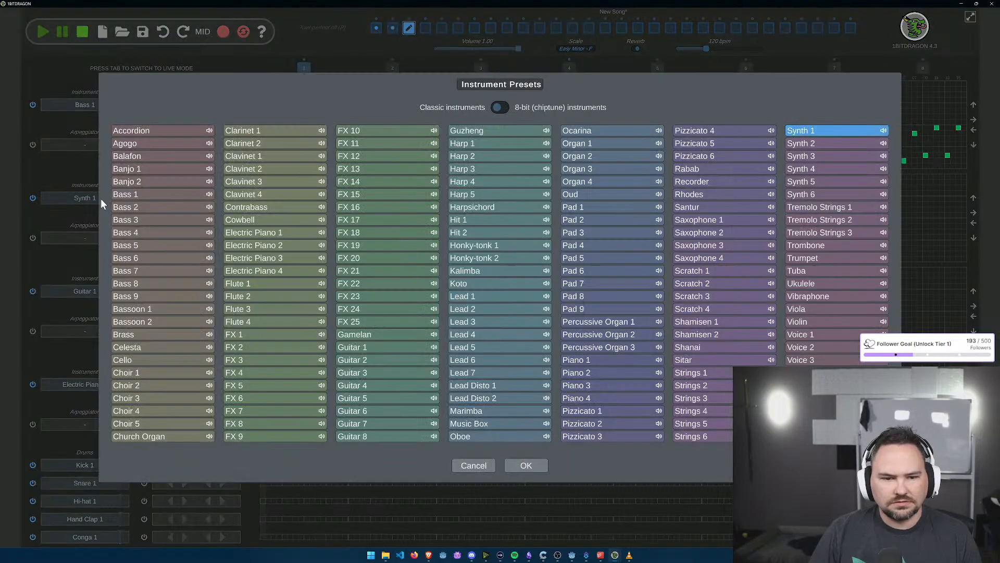
left_click(501, 107)
left_click(350, 427)
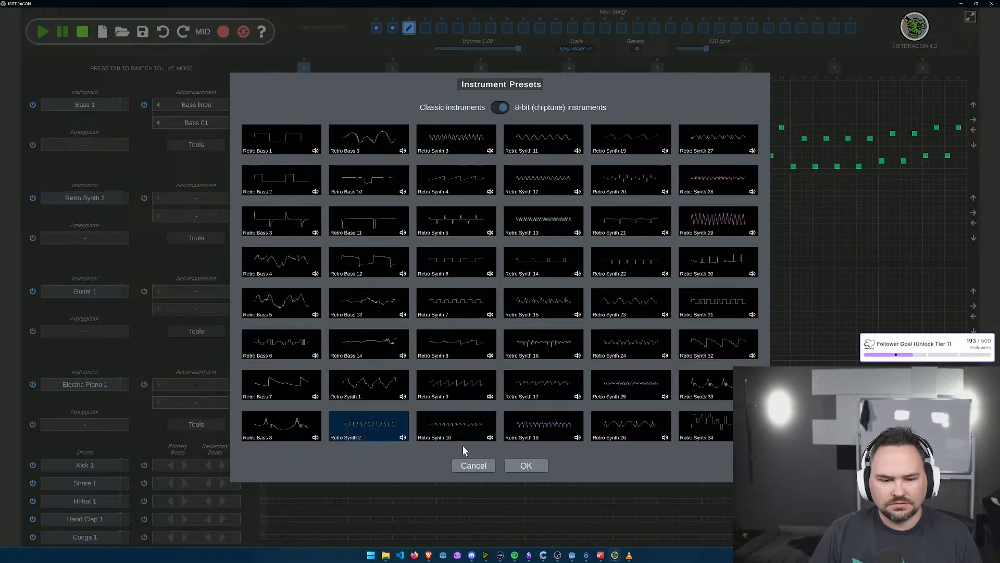
left_click(527, 465)
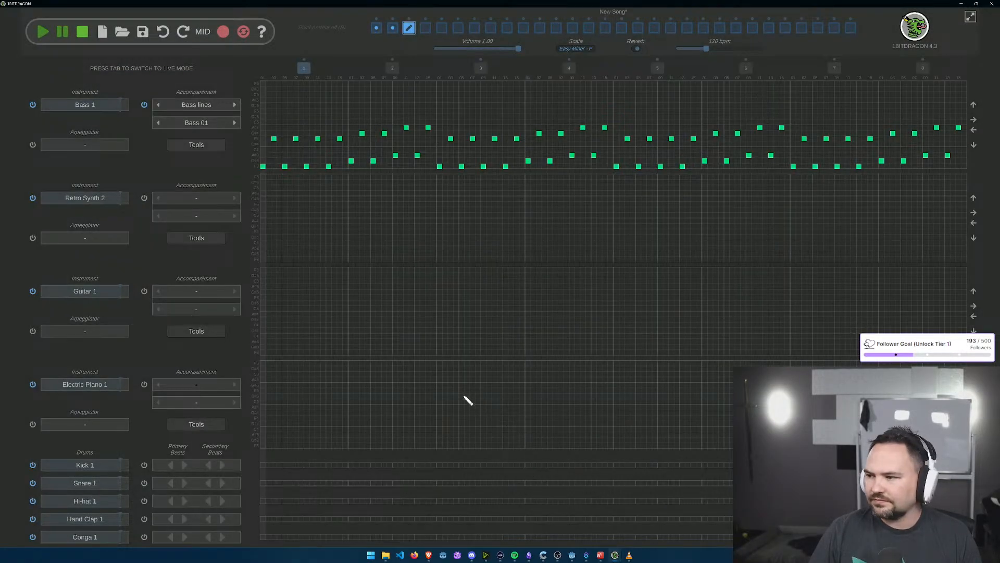
Step: Apply the ARP 4A arpeggiator preset to the third section's Retro Synth 2 track
left_click(59, 239)
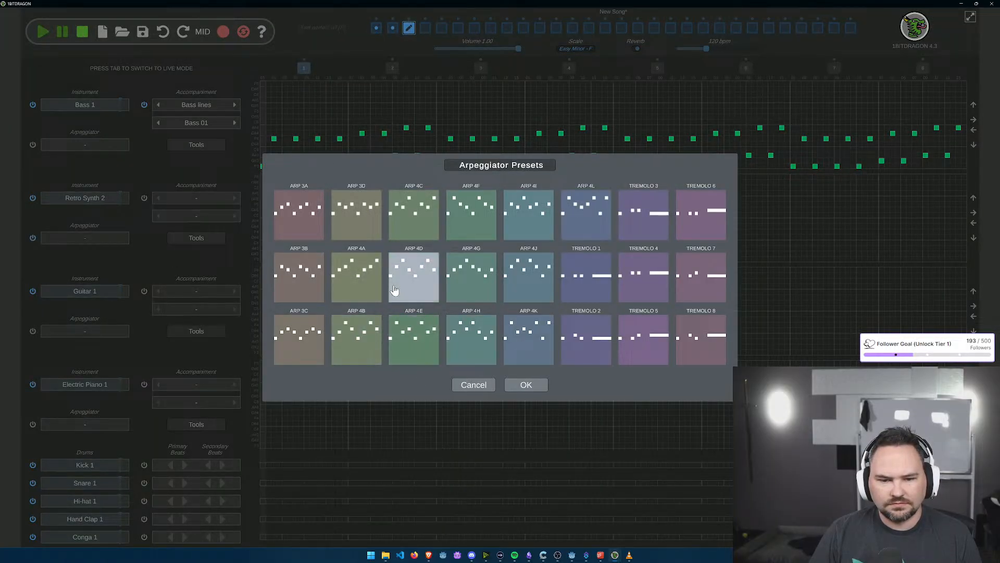
left_click(357, 276)
left_click(526, 384)
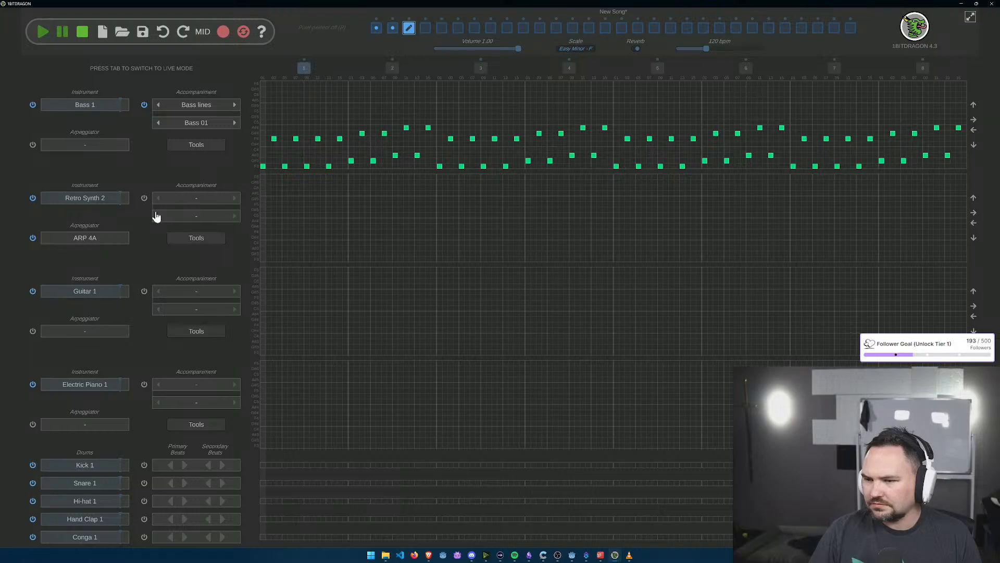
Step: Give the third section's Retro Synth 2 track the Bass 01 bass line and add a primary beat to Hi-hat 1
left_click(234, 199)
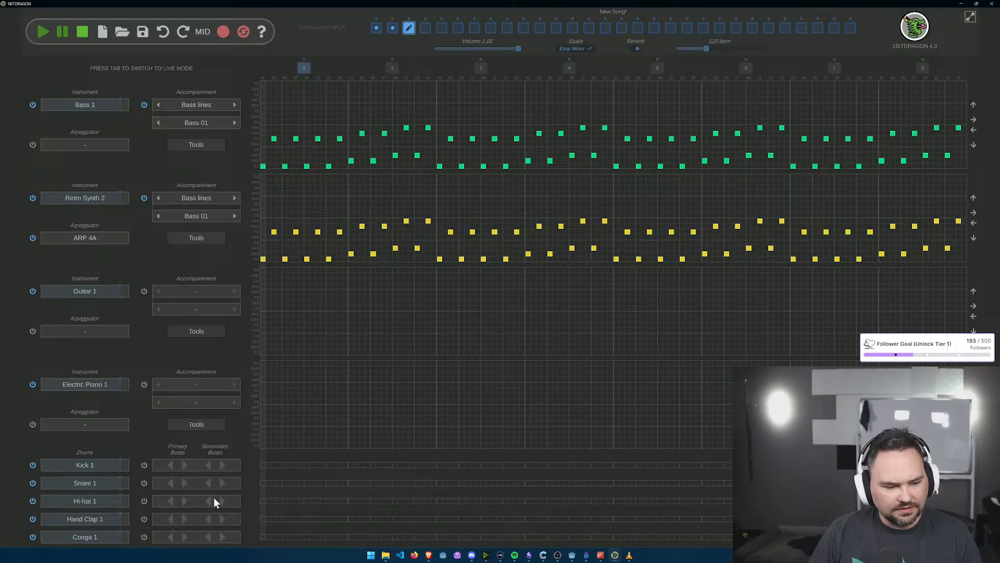
left_click(185, 501)
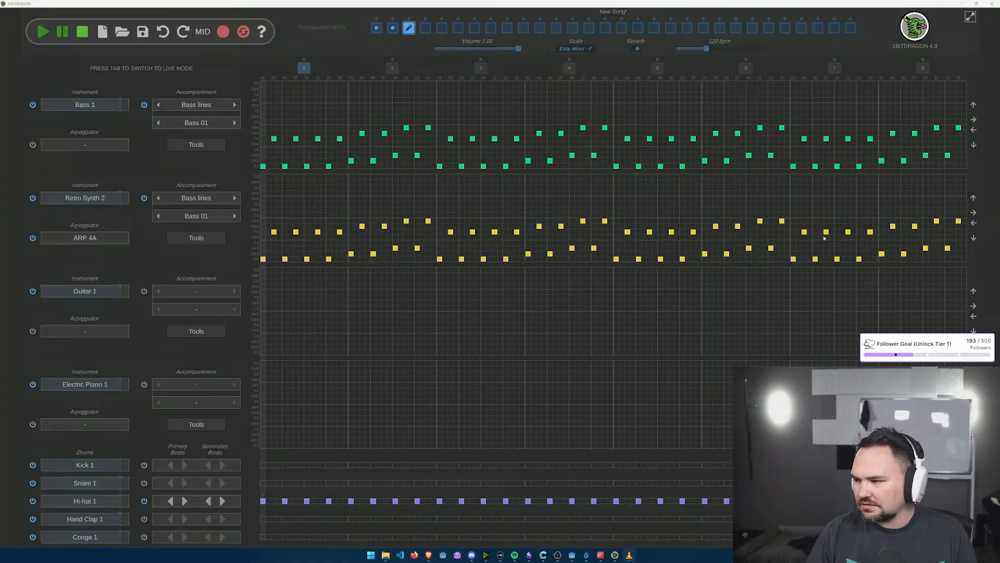
Step: In the fourth section, give Bass 1 the Bass 01 bass line and change Synth 1 to the 8-bit Retro Synth 2
left_click(426, 30)
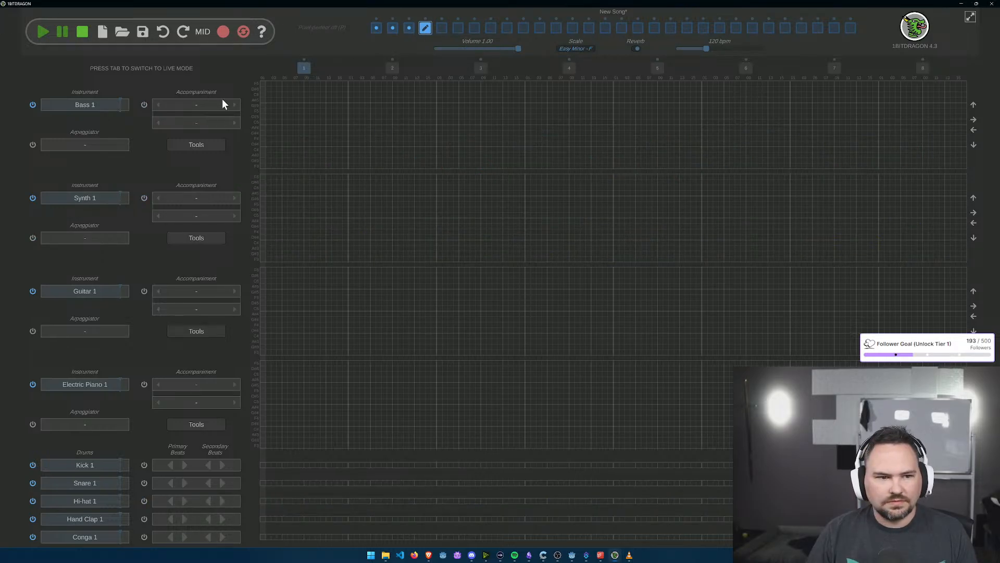
left_click(235, 105)
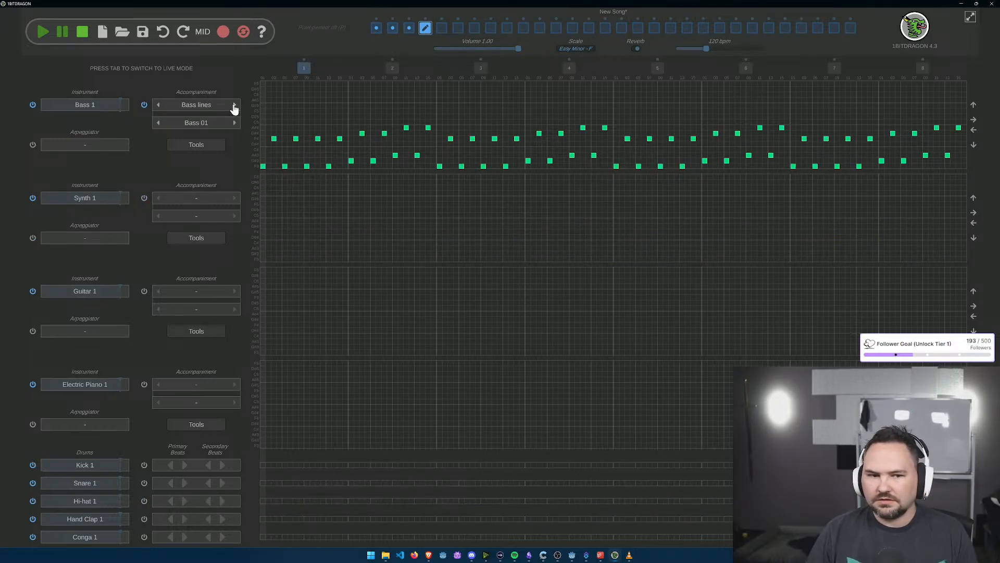
left_click(112, 199)
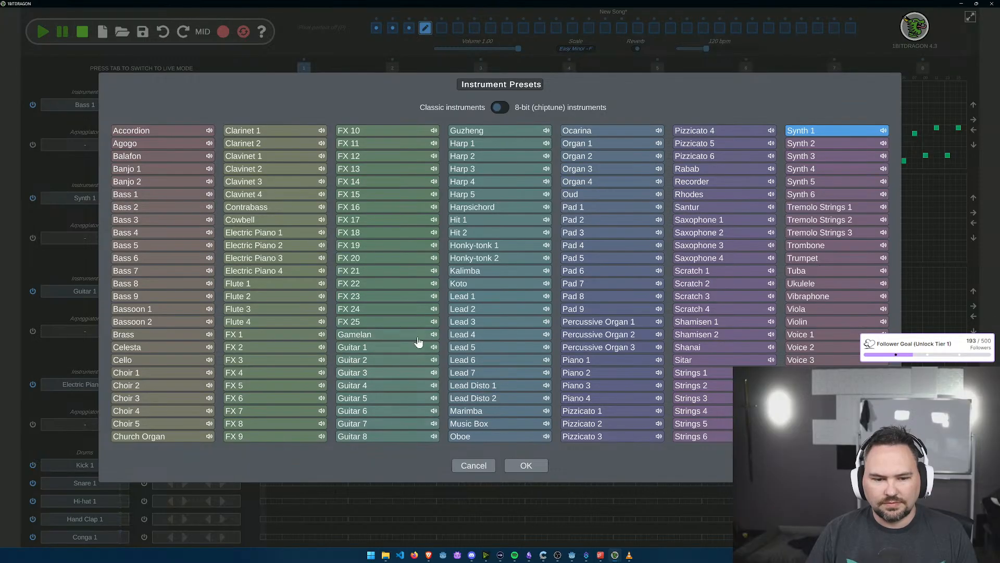
left_click(501, 108)
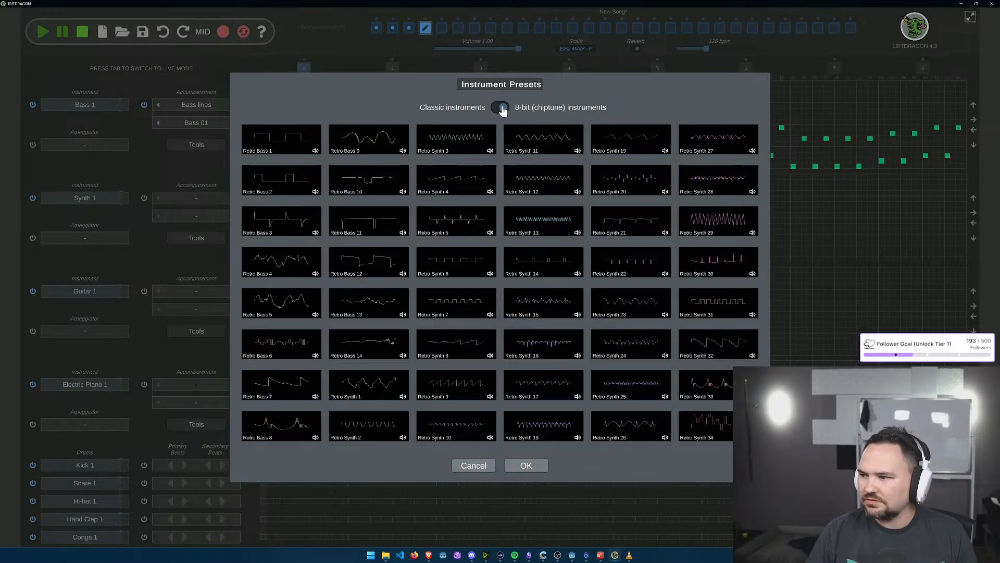
left_click(355, 427)
left_click(527, 465)
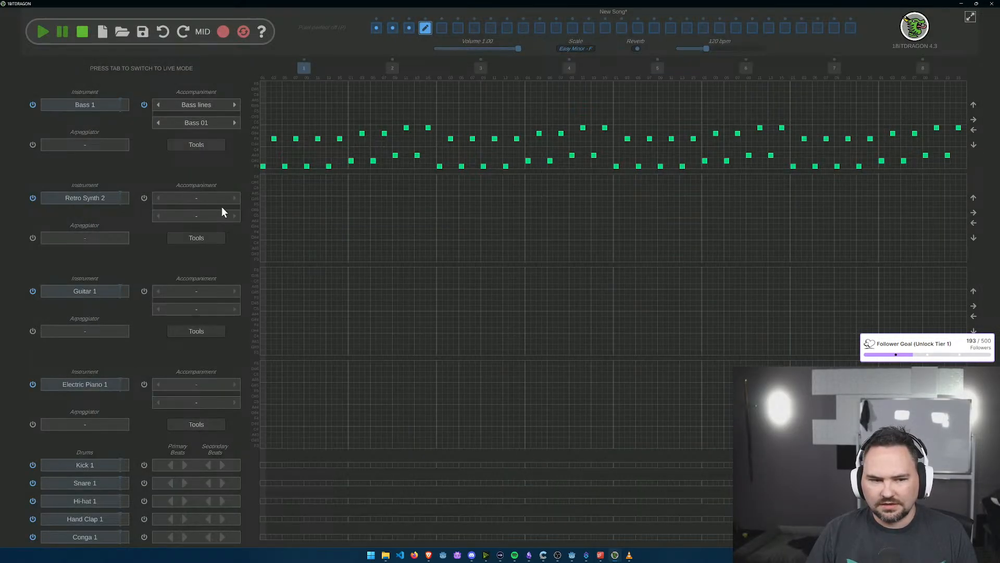
Step: Apply the ARP 4A arpeggiator and a Bass lines accompaniment using Bass 01 to the fourth section's Retro Synth 2 track
left_click(100, 238)
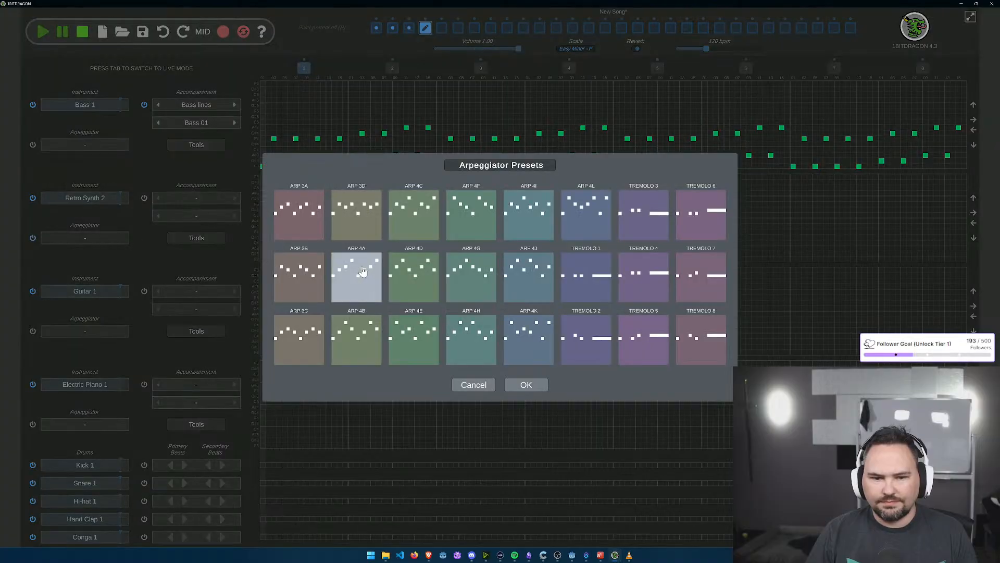
left_click(357, 276)
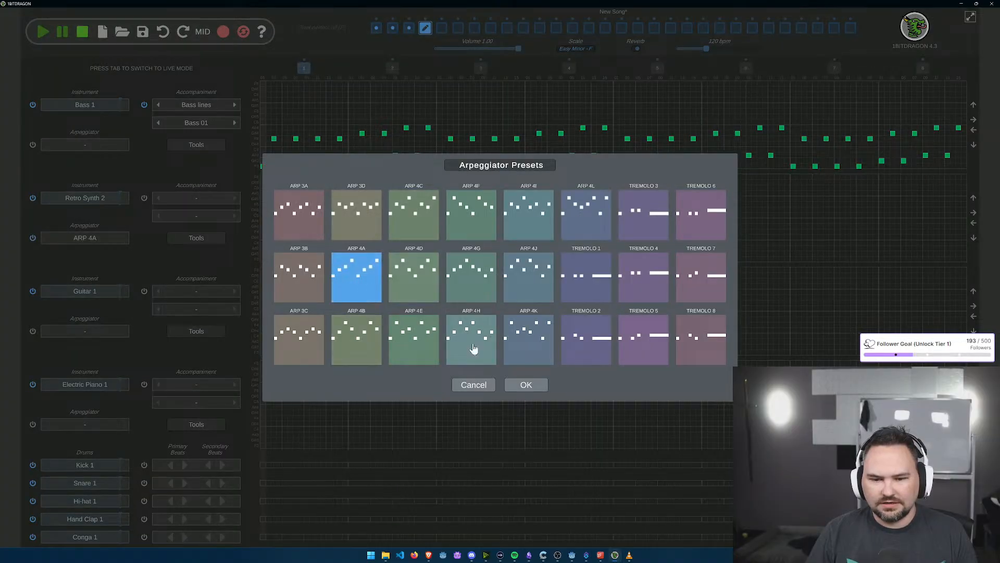
left_click(527, 384)
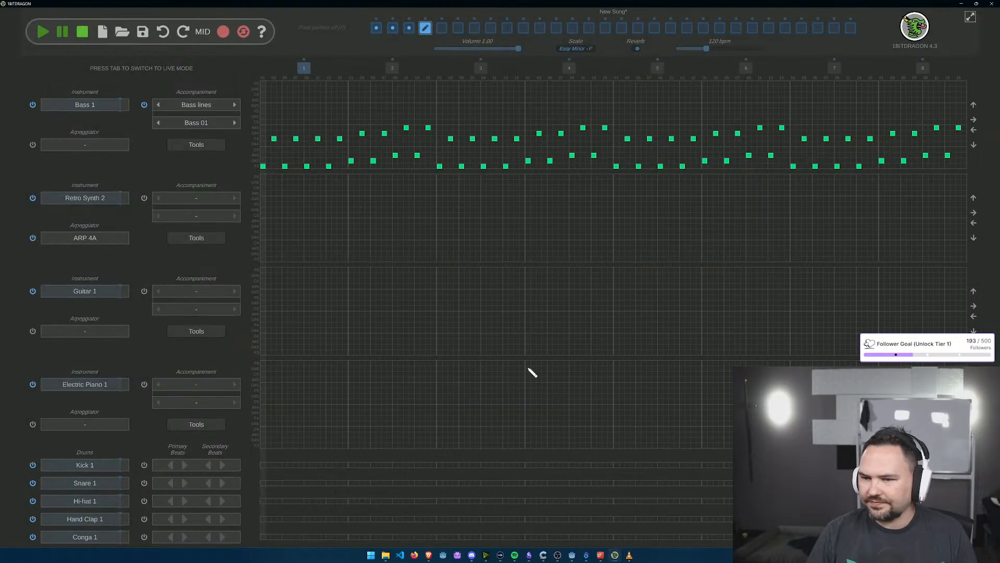
left_click(236, 199)
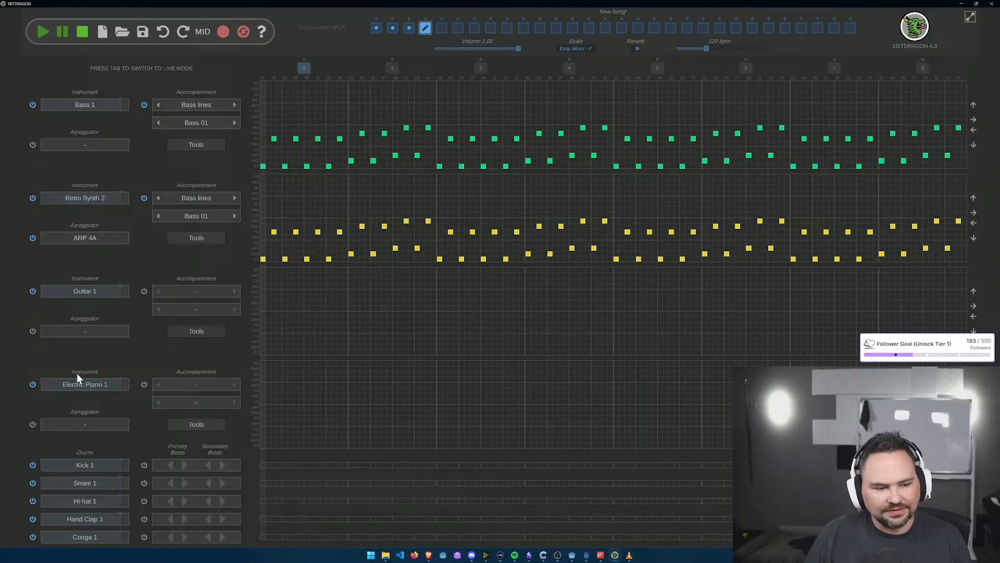
Step: Change the fourth section's Electric Piano 1 instrument to the 8-bit Retro Synth 20
left_click(89, 386)
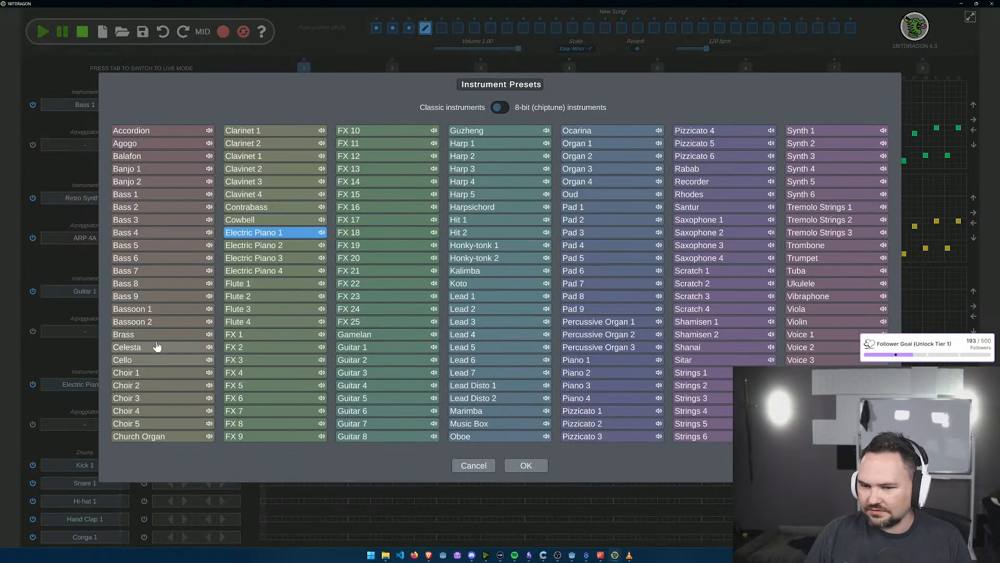
left_click(501, 108)
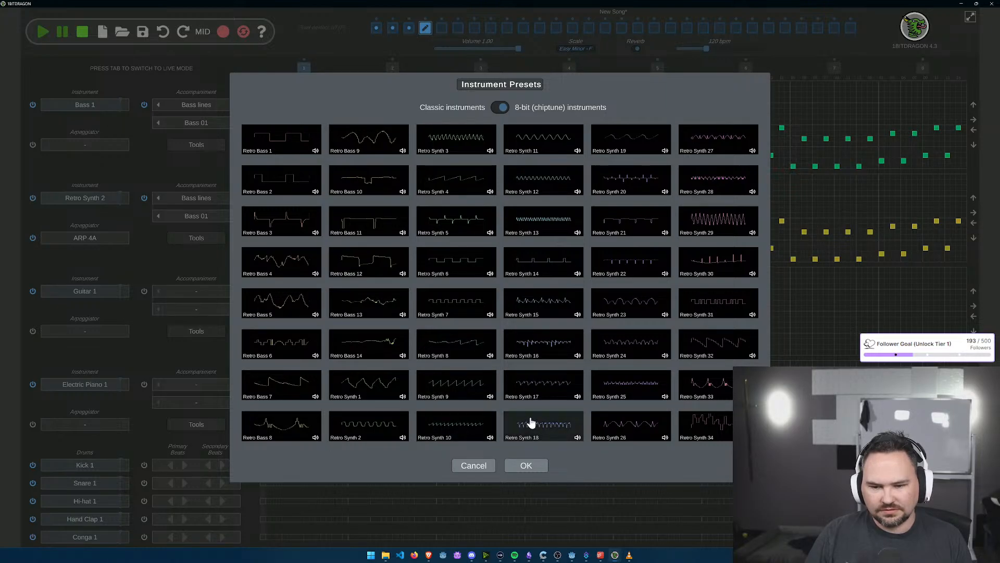
left_click(636, 187)
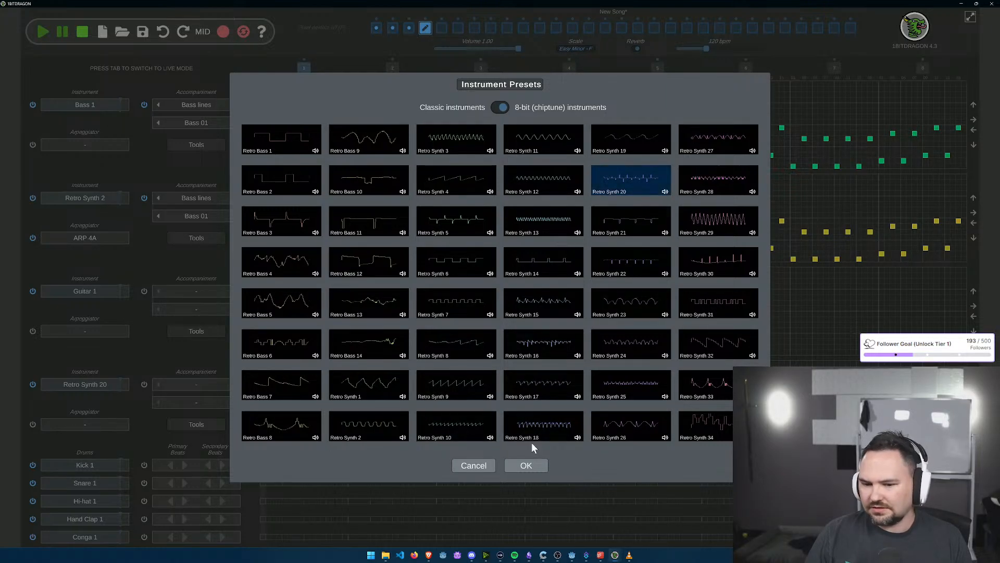
left_click(540, 465)
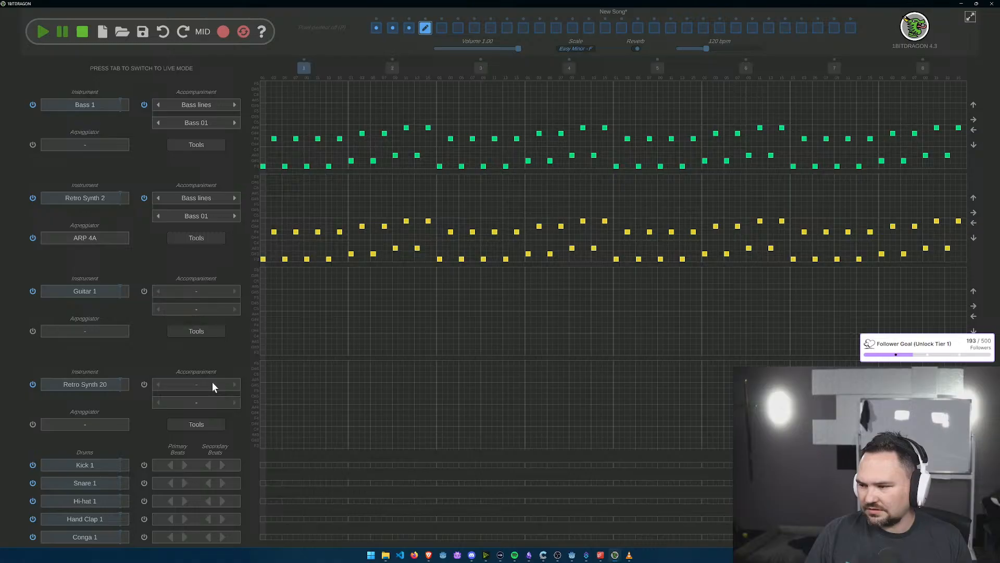
Step: Apply the ARP 4E arpeggiator preset to the fourth section's Retro Synth 20 track
left_click(89, 424)
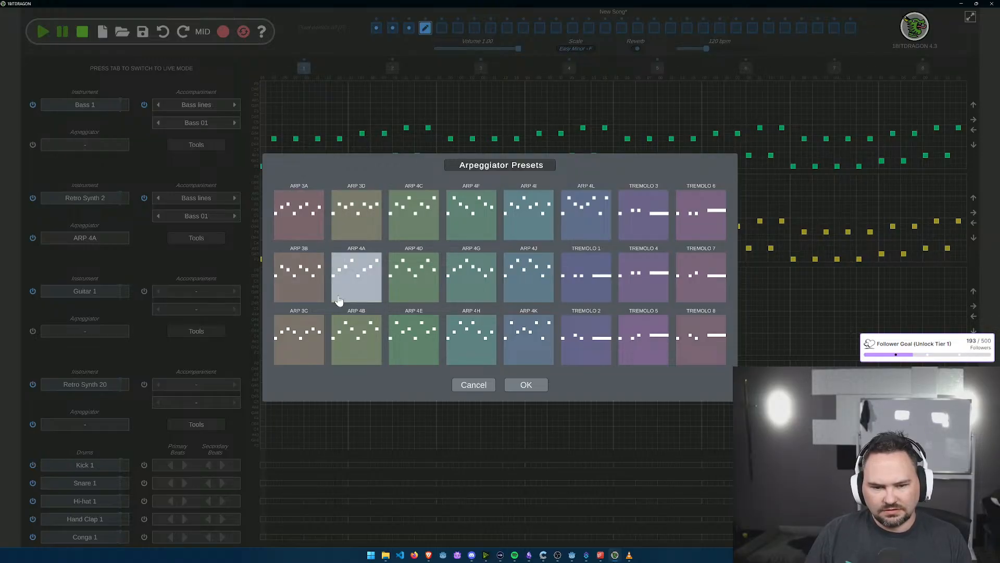
left_click(436, 334)
left_click(512, 386)
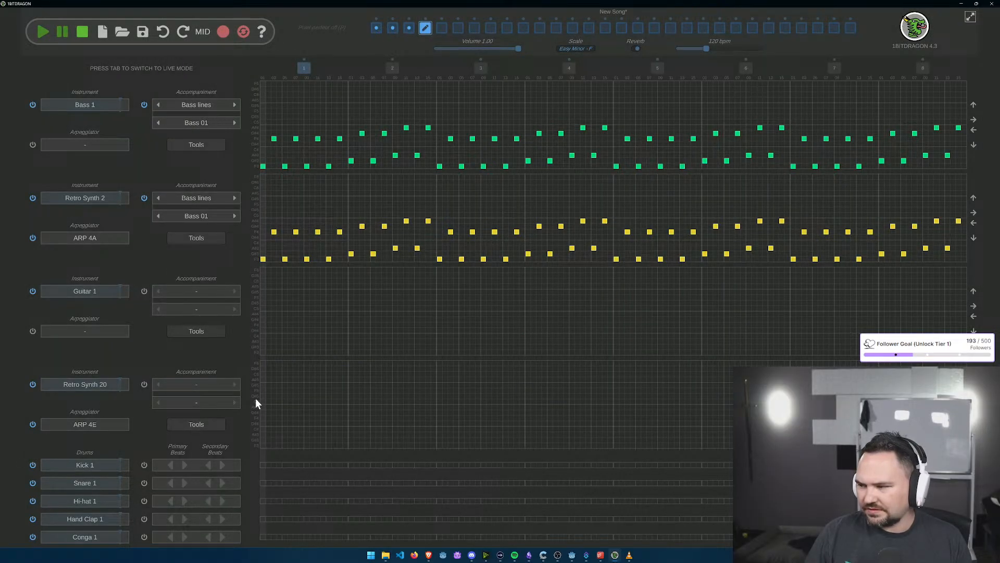
Step: Give the fourth section's Retro Synth 20 track a Chords accompaniment using Chords 13
left_click(234, 384)
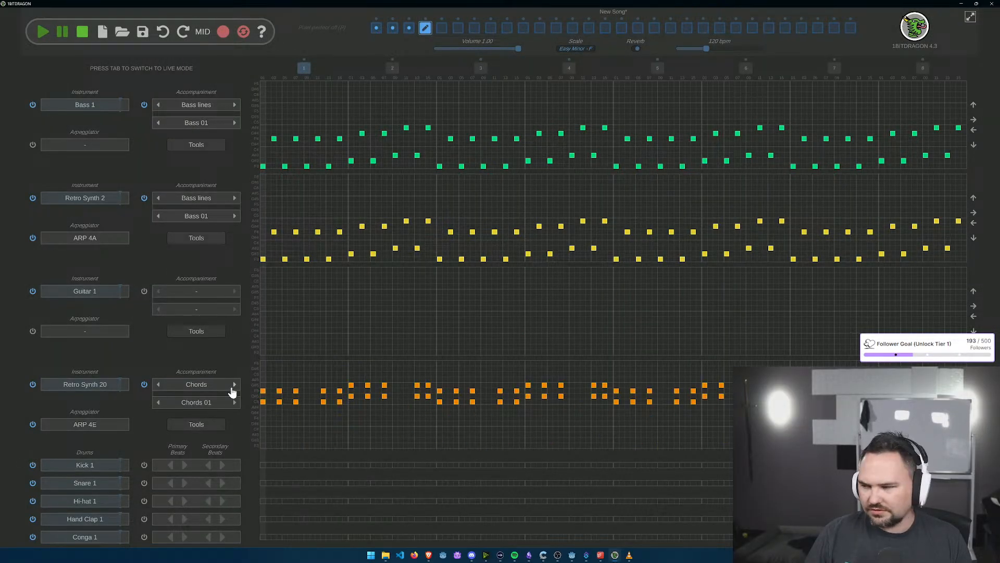
left_click(159, 403)
left_click(159, 403)
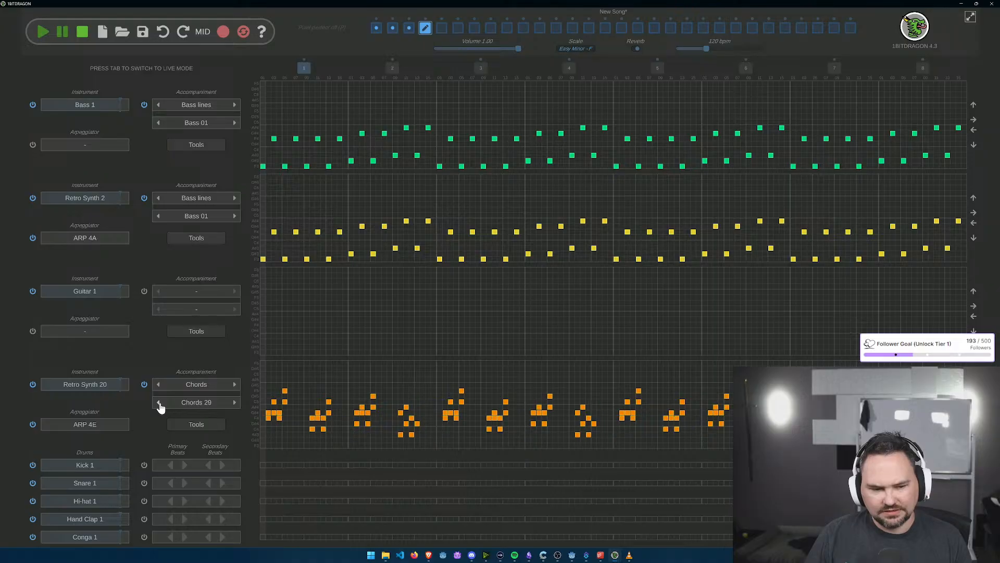
left_click(234, 403)
left_click(235, 402)
left_click(235, 403)
left_click(234, 402)
left_click(235, 403)
left_click(235, 403)
left_click(234, 403)
left_click(234, 402)
left_click(234, 403)
left_click(234, 402)
left_click(234, 403)
left_click(235, 402)
left_click(234, 403)
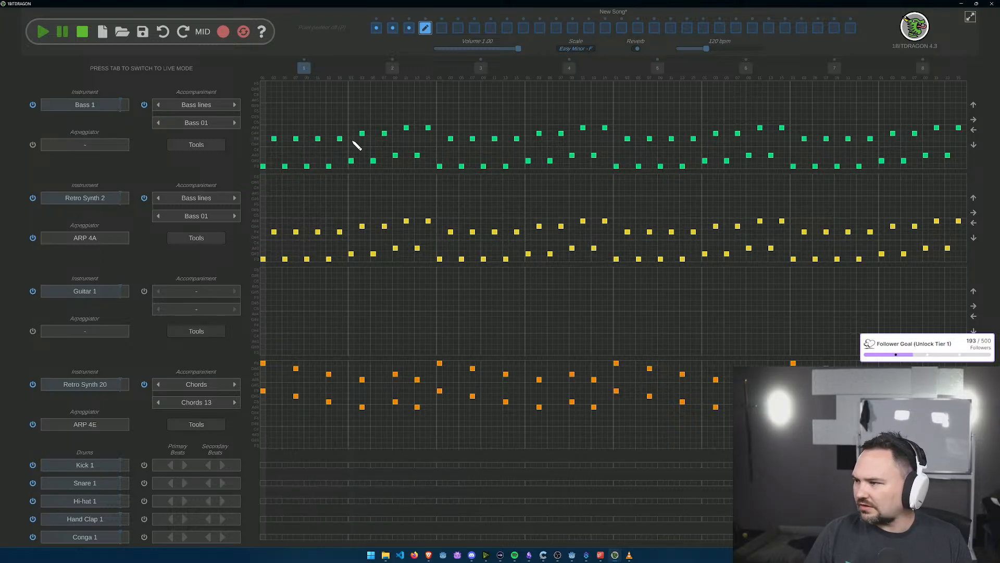
Step: Erase all Bass 1 notes in bars 1 and 2 of the fourth section
left_click_drag(431, 128, 272, 138)
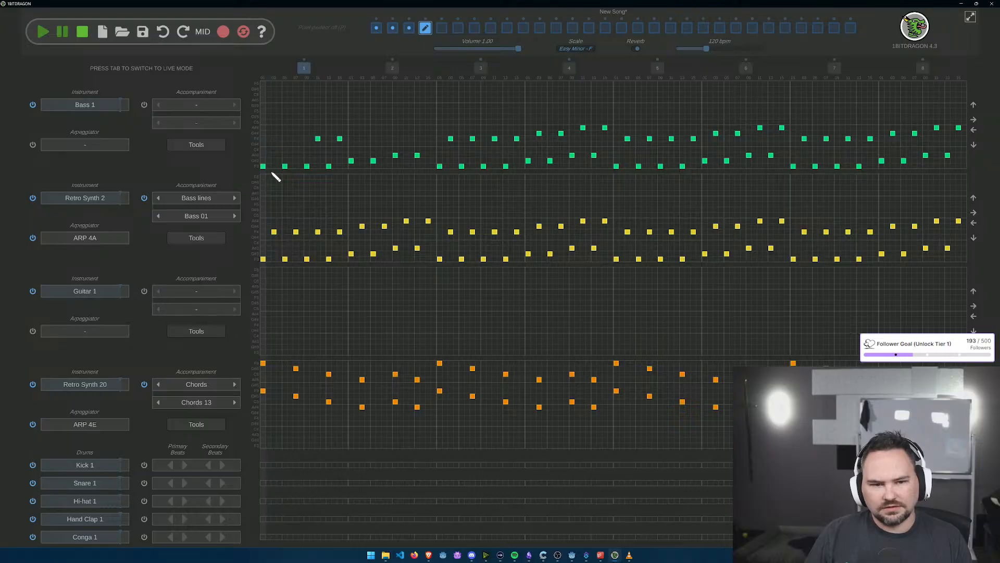
left_click(318, 138)
left_click(339, 139)
left_click(285, 167)
left_click(263, 166)
left_click(307, 165)
left_click(328, 166)
left_click(396, 155)
left_click(417, 155)
left_click(352, 161)
left_click(373, 161)
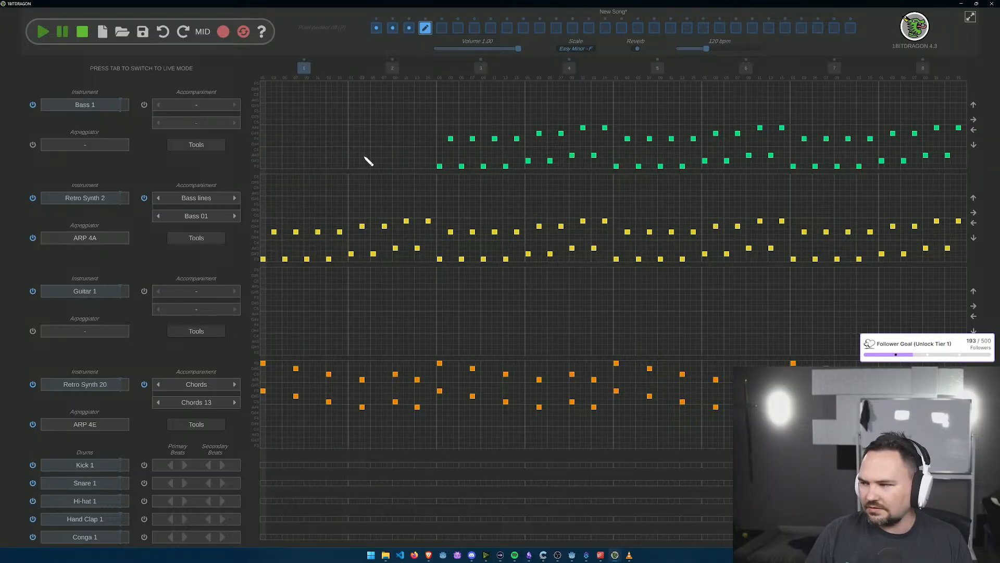
Step: Erase all Retro Synth 2 notes in bar 1 of the fourth section
left_click(340, 231)
left_click(329, 259)
left_click(306, 259)
left_click(318, 232)
left_click(285, 259)
left_click(296, 232)
left_click(274, 231)
left_click(263, 259)
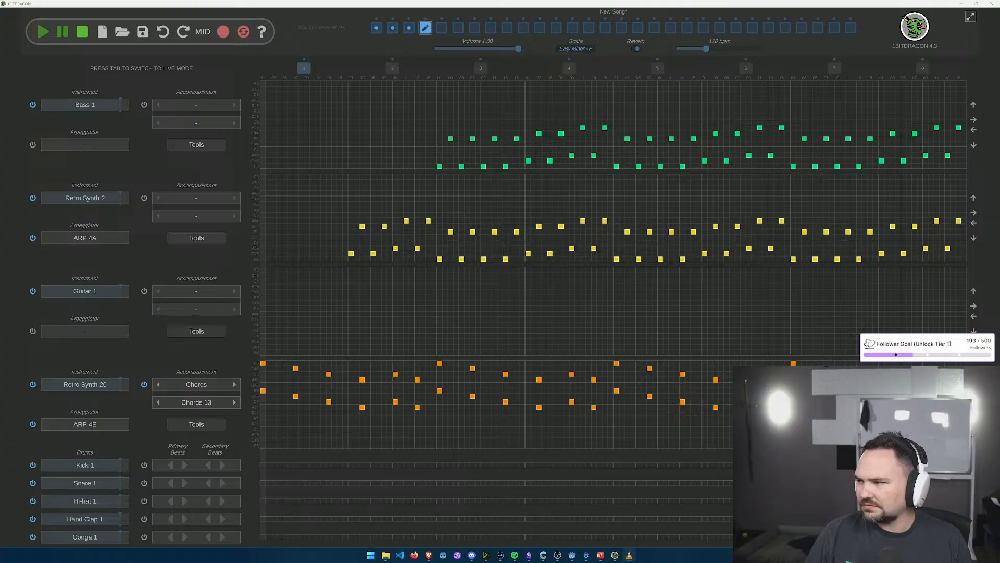
Step: Open the empty fifth section and give both its Bass 1 and Synth 1 tracks the Bass 01 bass line accompaniment
left_click(441, 31)
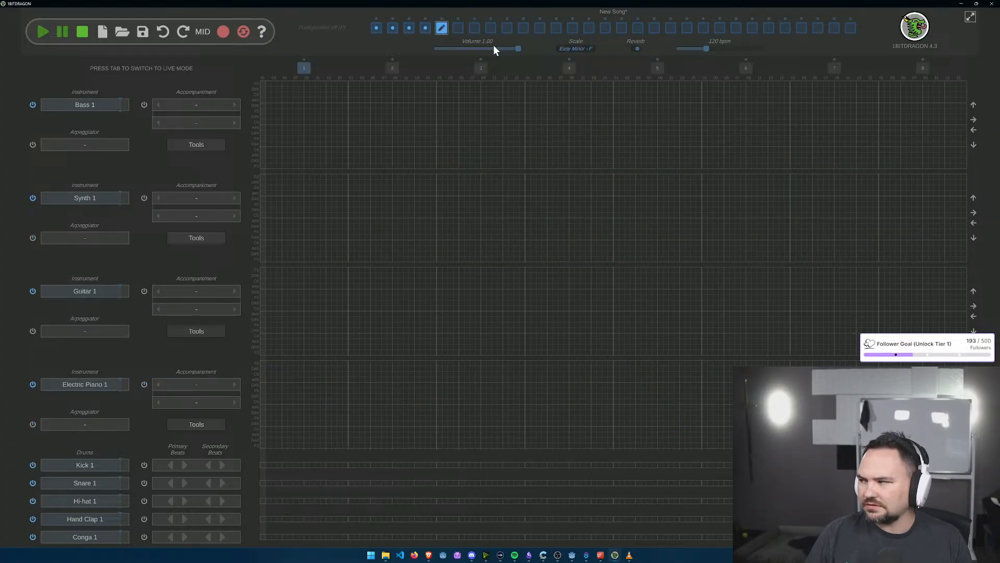
left_click(235, 105)
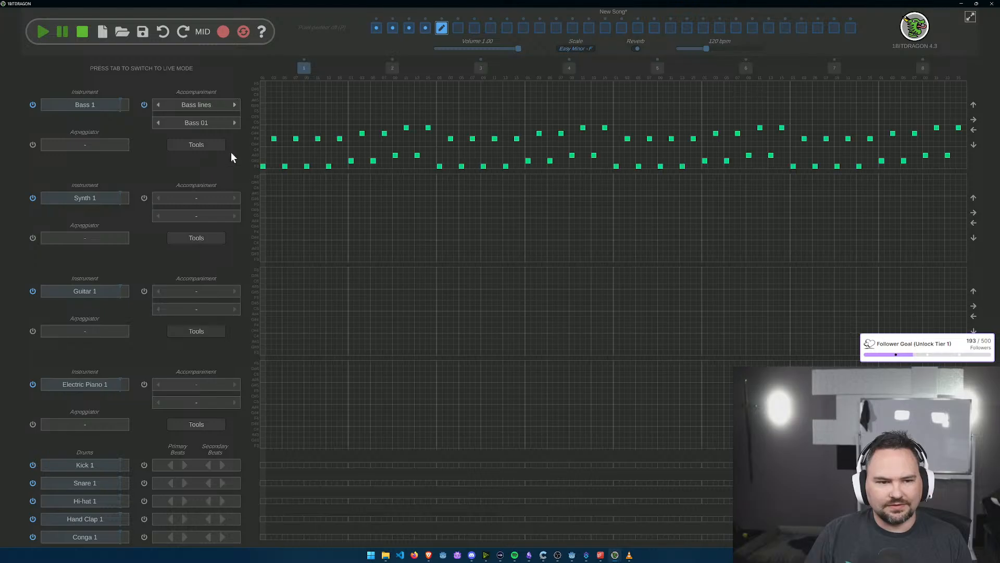
left_click(234, 200)
Step: Change the fifth section's Synth 1 track to the 8-bit instrument Retro Synth 2
left_click(103, 200)
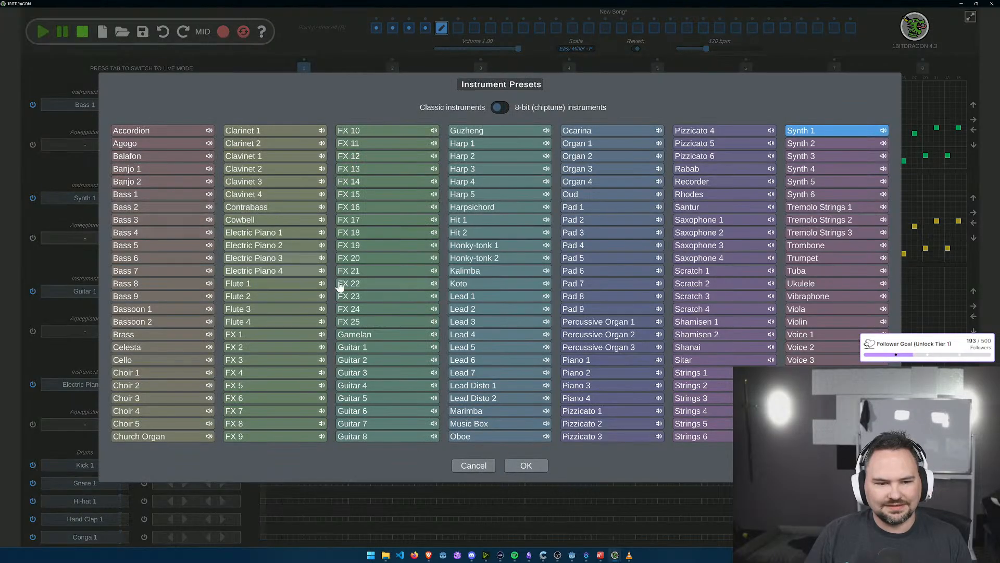
left_click(501, 107)
left_click(375, 418)
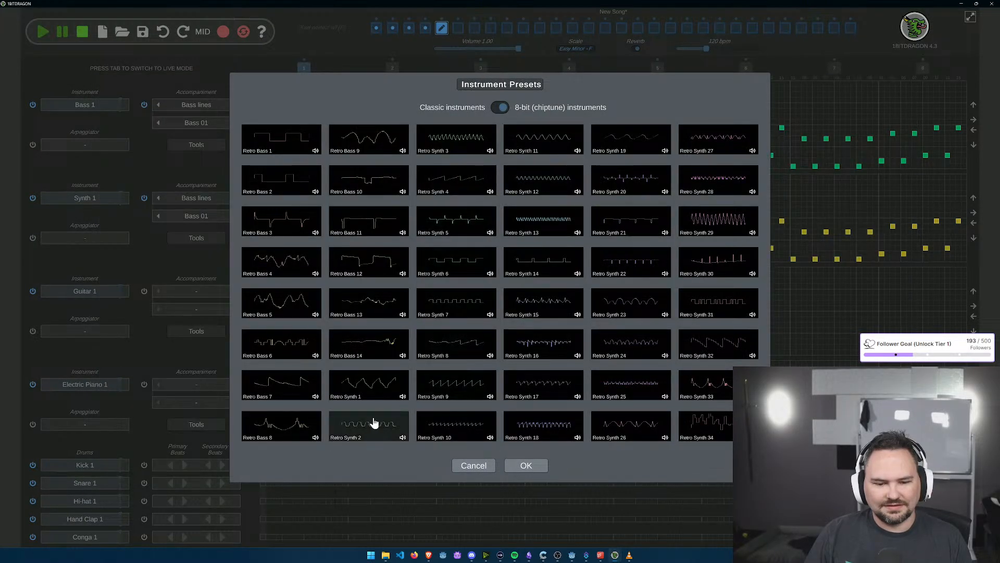
left_click(525, 465)
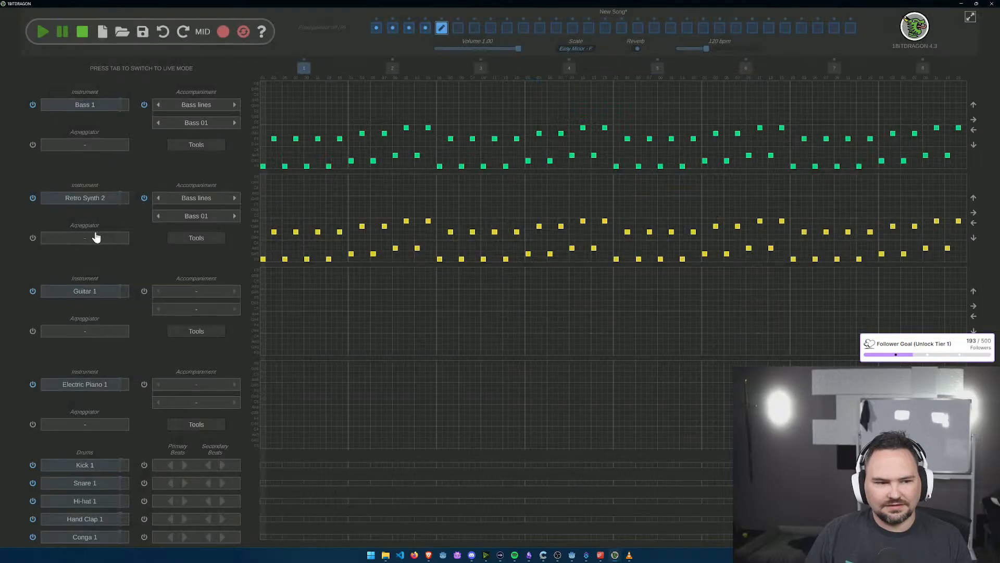
Step: Apply the ARP 4A arpeggiator preset to the fifth section's Retro Synth 2 track
left_click(106, 238)
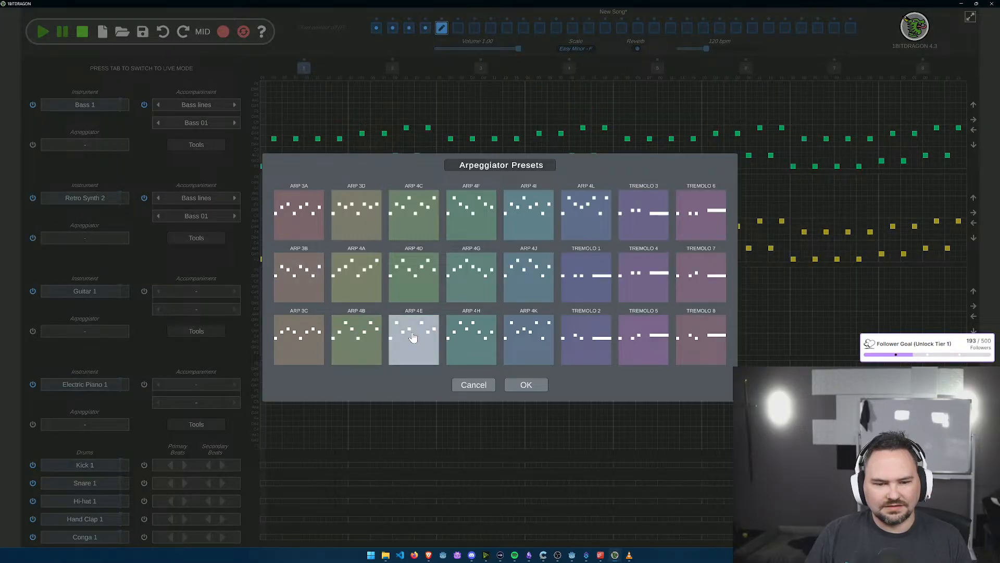
left_click(357, 276)
left_click(526, 385)
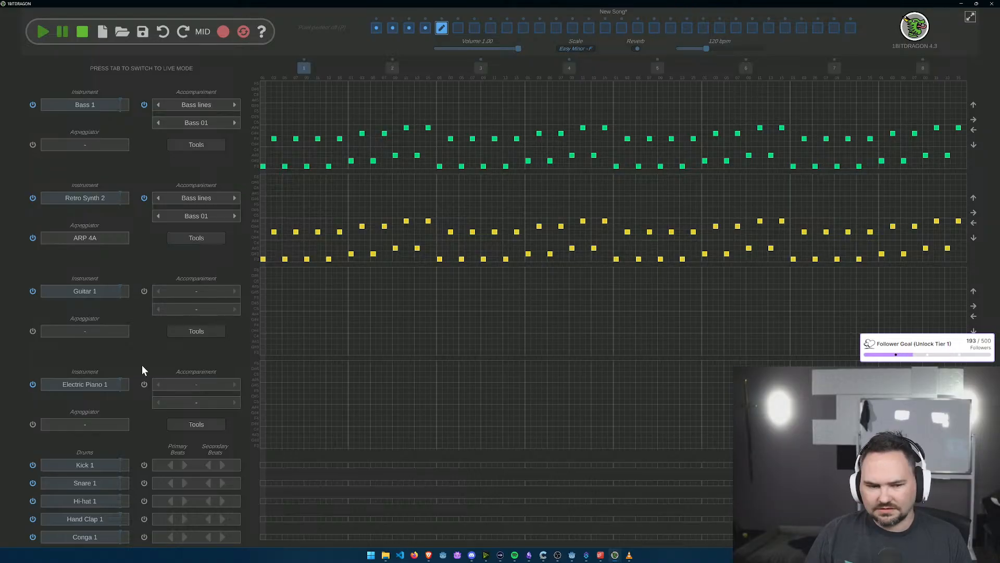
Step: Change the fifth section's Electric Piano 1 track to the 8-bit instrument Retro Synth 20
left_click(119, 384)
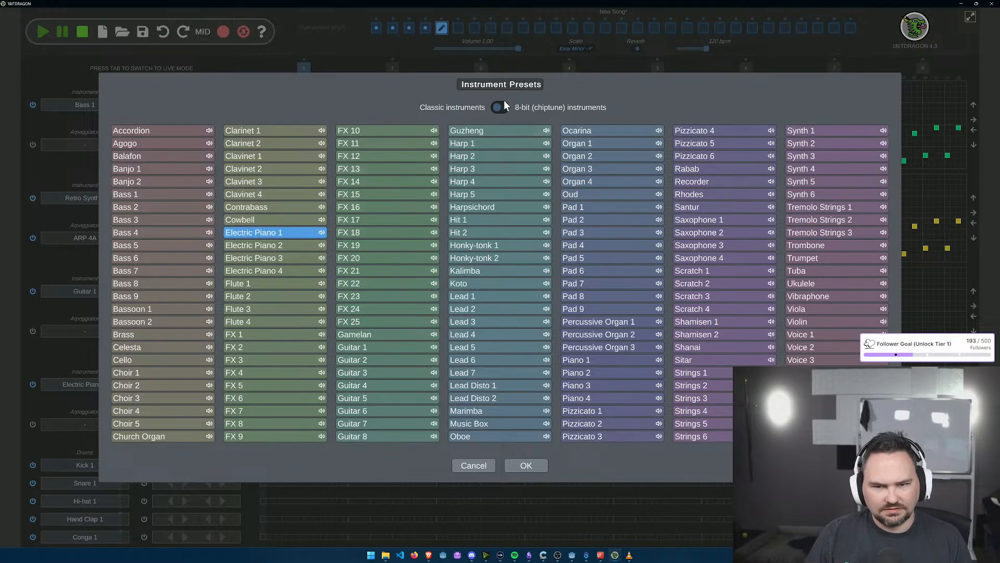
left_click(504, 106)
left_click(637, 195)
left_click(526, 465)
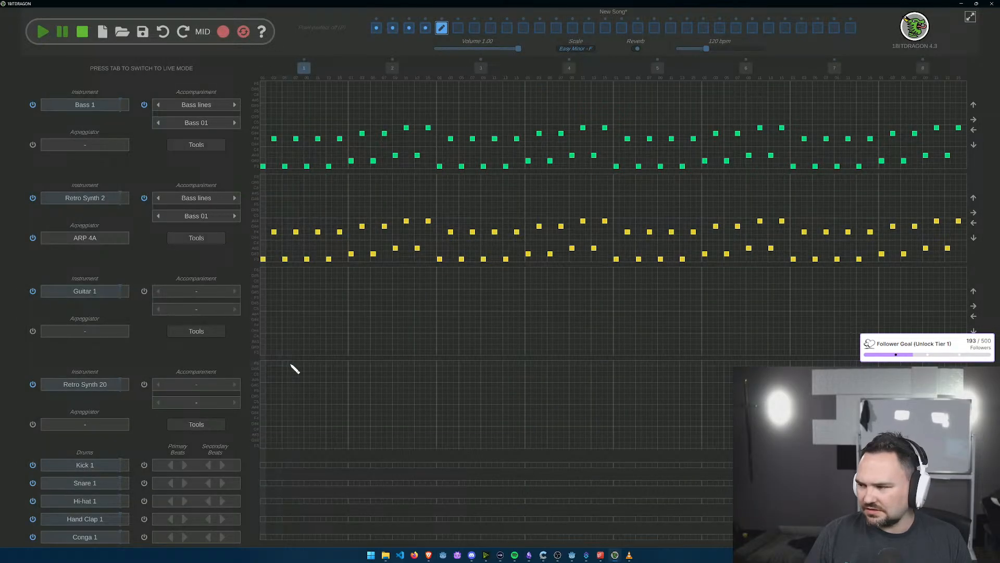
Step: Give the fifth section's Retro Synth 20 track a Chords accompaniment using Chords 13
left_click(233, 386)
left_click(234, 386)
left_click(235, 386)
left_click(155, 385)
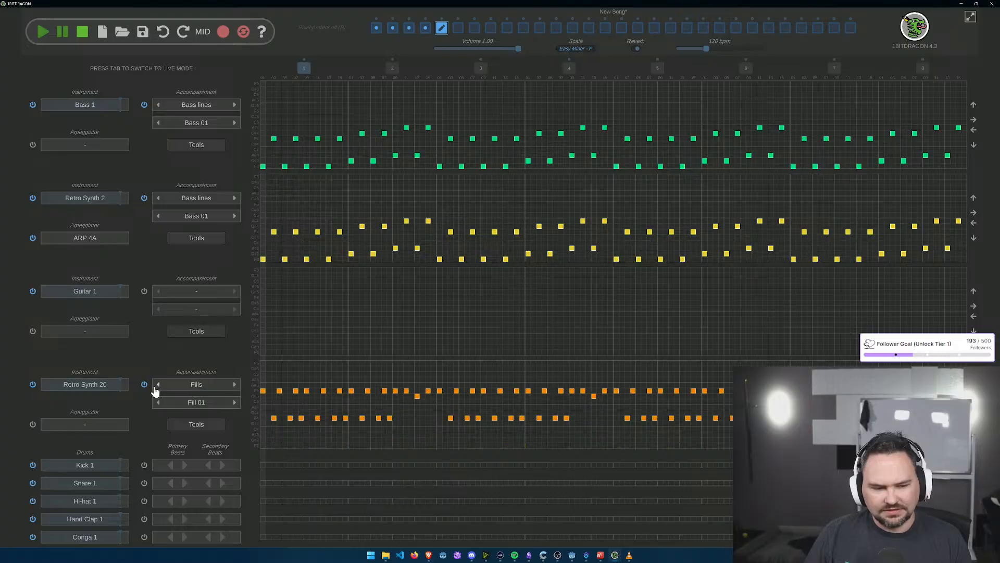
left_click(146, 386)
left_click(146, 386)
left_click(156, 387)
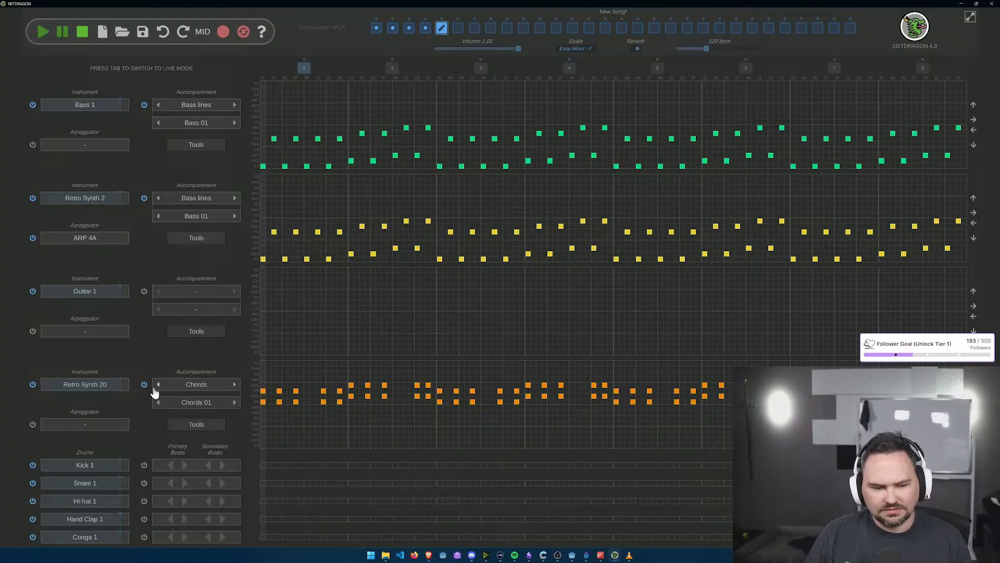
left_click(234, 402)
left_click(234, 403)
left_click(234, 403)
left_click(235, 402)
left_click(234, 402)
left_click(235, 403)
left_click(236, 402)
left_click(235, 402)
left_click(235, 403)
left_click(236, 403)
left_click(236, 403)
left_click(235, 403)
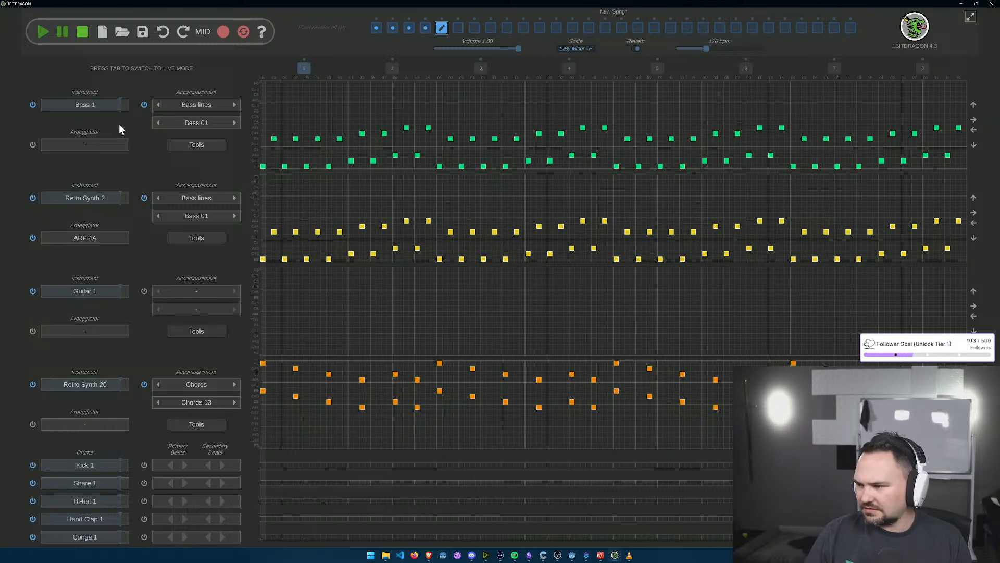
Step: Apply the ARP 4E arpeggiator preset to the fifth section's Retro Synth 20 track
left_click(93, 424)
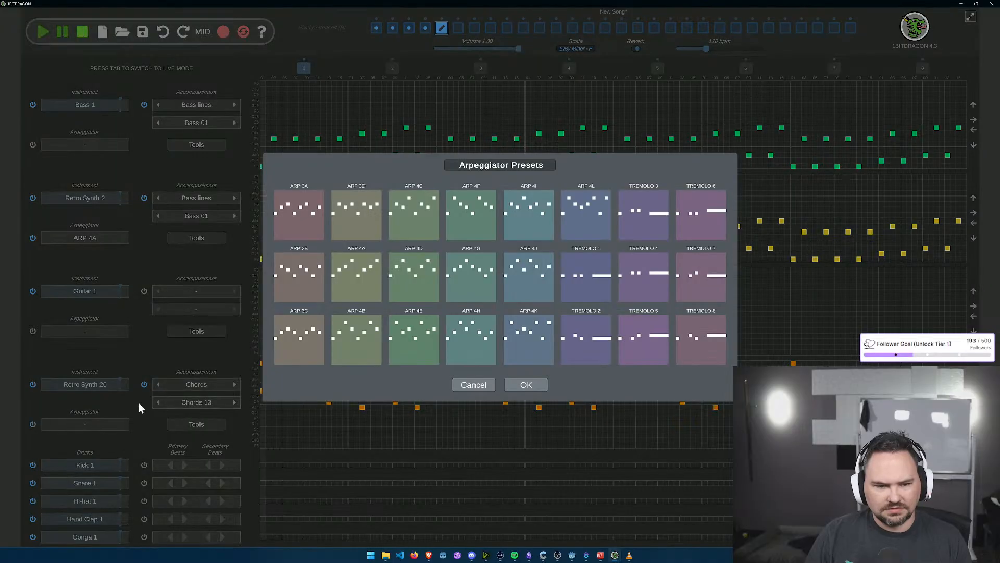
left_click(415, 333)
left_click(526, 384)
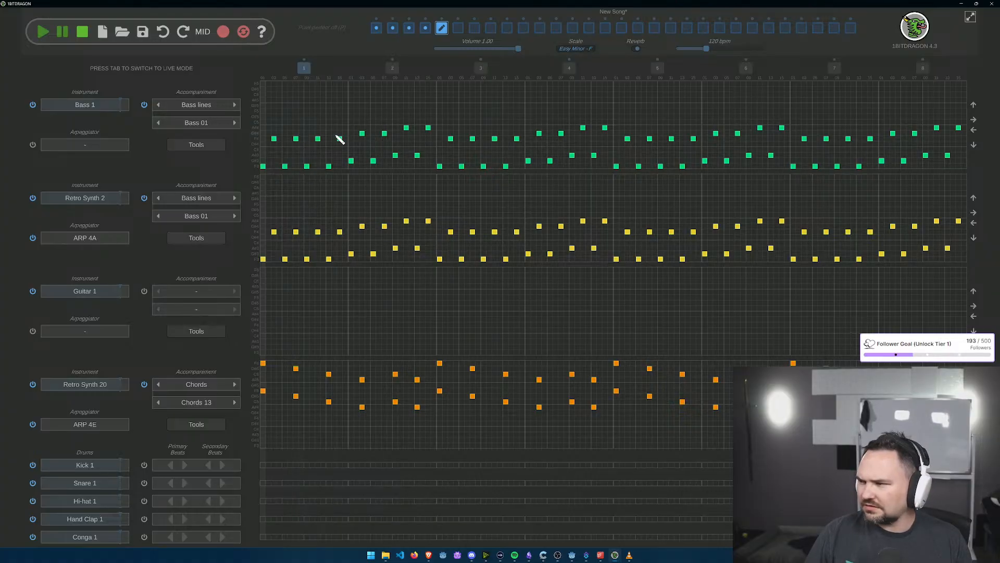
Step: Erase all Bass 1 notes in bars 3 and 4 of the fifth section
mouse_move(450, 139)
left_mouse_down()
mouse_move(440, 187)
mouse_move(470, 168)
mouse_move(517, 169)
mouse_move(506, 142)
mouse_move(520, 143)
left_mouse_up()
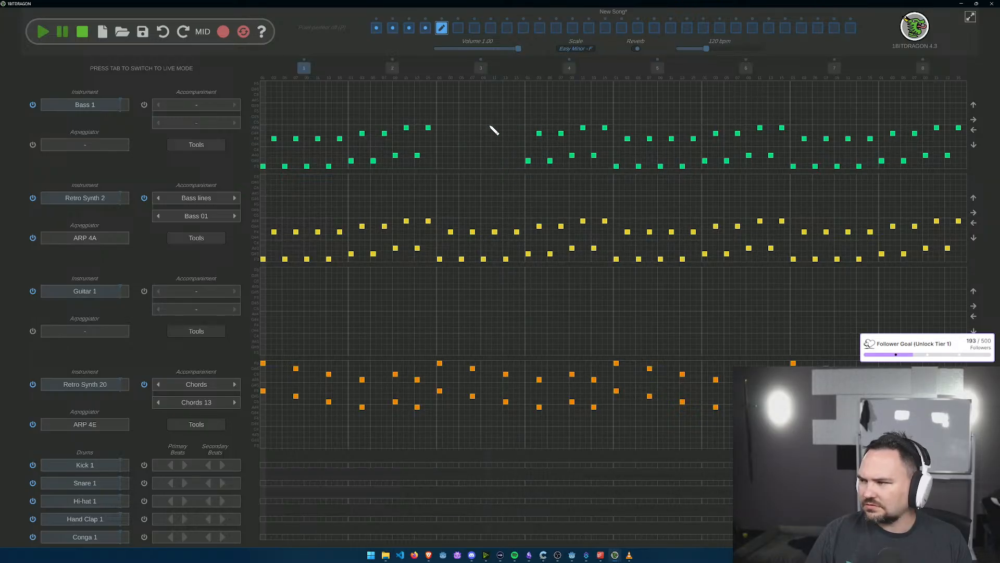
left_click_drag(518, 156, 554, 130)
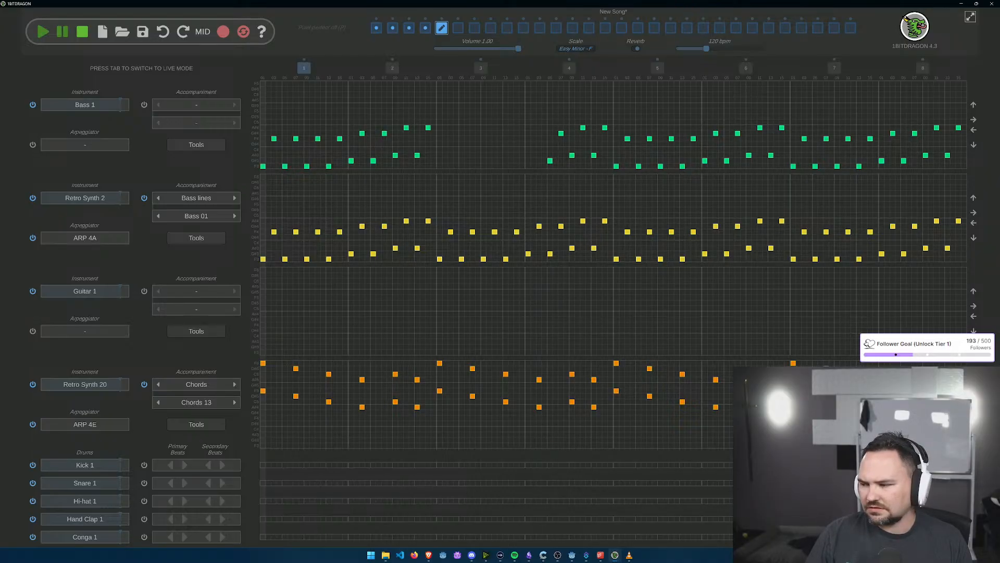
mouse_move(547, 186)
left_mouse_down()
mouse_move(565, 139)
mouse_move(576, 163)
mouse_move(609, 134)
left_mouse_up()
Step: Erase all Retro Synth 2 notes in bars 3 and 4 of the fifth section
left_click(441, 260)
left_click(452, 234)
left_click(462, 259)
left_click(472, 232)
left_click(483, 258)
left_click(494, 231)
left_click(527, 254)
left_click(517, 232)
left_click(506, 260)
left_click(540, 226)
left_click(550, 254)
left_click(561, 226)
left_click(573, 248)
left_click(583, 221)
left_click(594, 249)
left_click(605, 221)
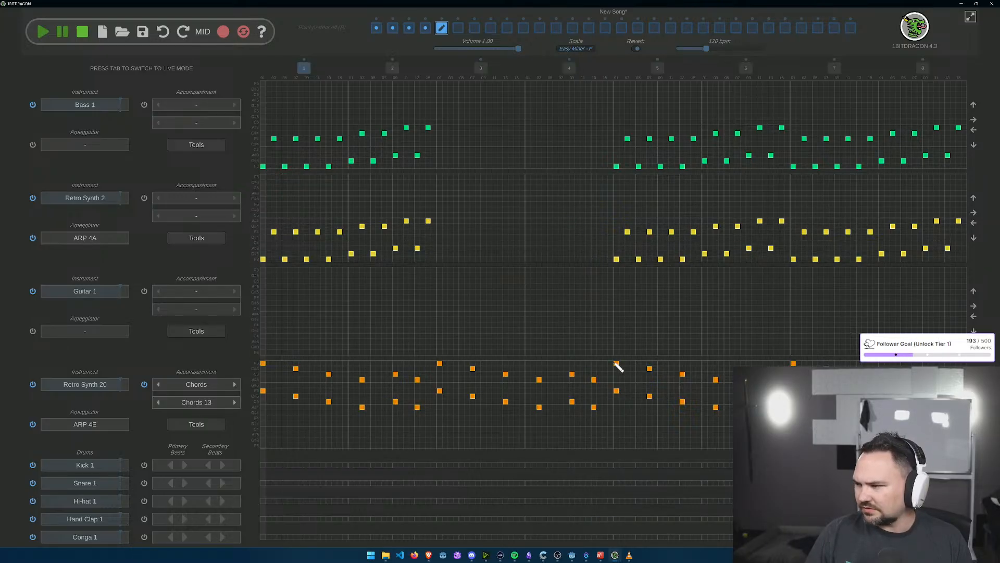
Step: Erase the Retro Synth 20 notes in bar 5 and at the start of bar 6 of the fifth section
left_click(616, 391)
left_click(617, 363)
left_click(650, 368)
left_click(649, 396)
left_click(682, 374)
left_click(683, 401)
left_click(716, 407)
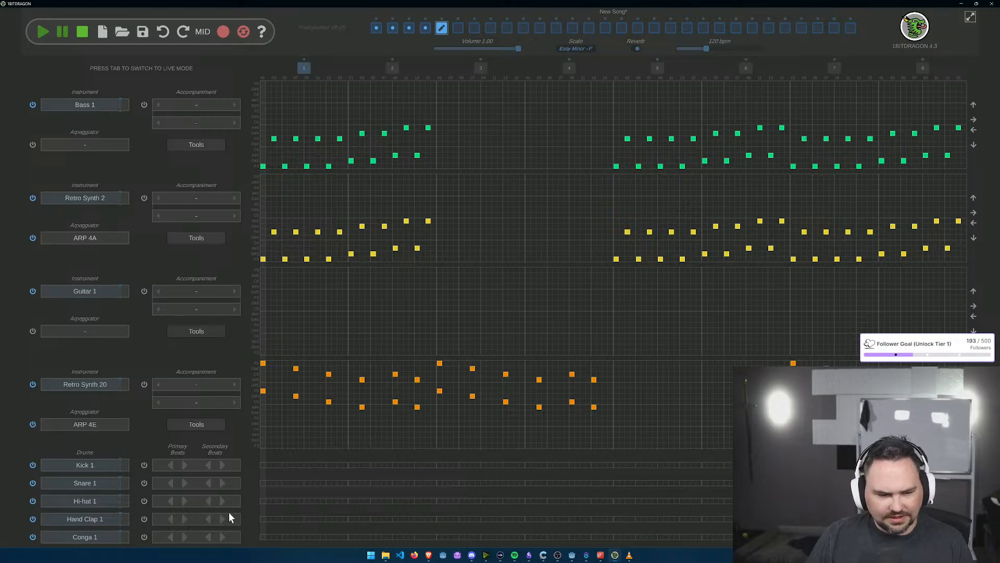
Step: Add an evenly spaced primary beat to the fifth section's Hi-hat 1 drum track
left_click(171, 501)
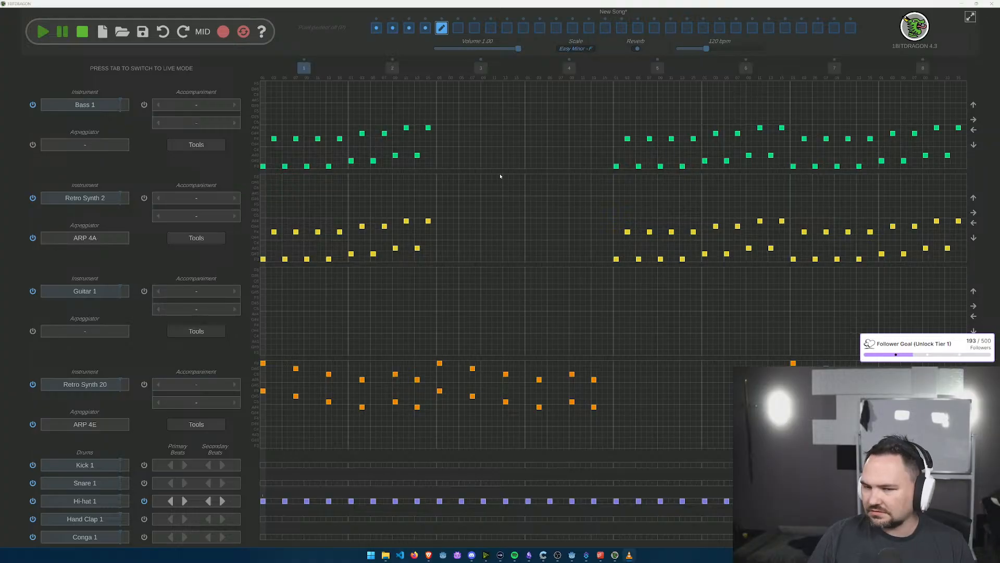
Step: Open the empty sixth section and give both its Bass 1 and Synth 1 tracks the Bass 01 bass line accompaniment
left_click(458, 28)
left_click(234, 105)
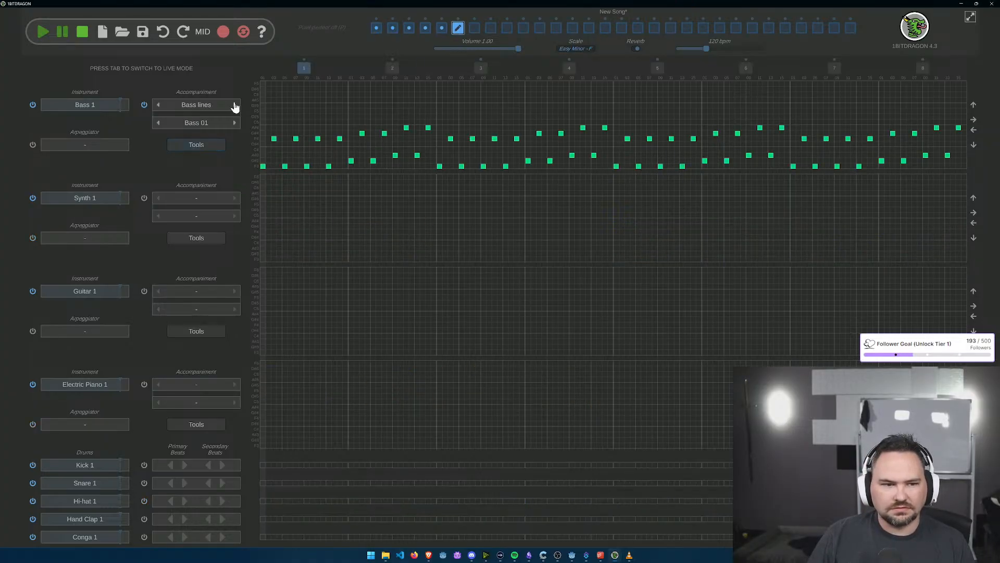
left_click(234, 198)
Step: Give the sixth section's Electric Piano 1 track a Chords accompaniment using Chords 13
left_click(234, 385)
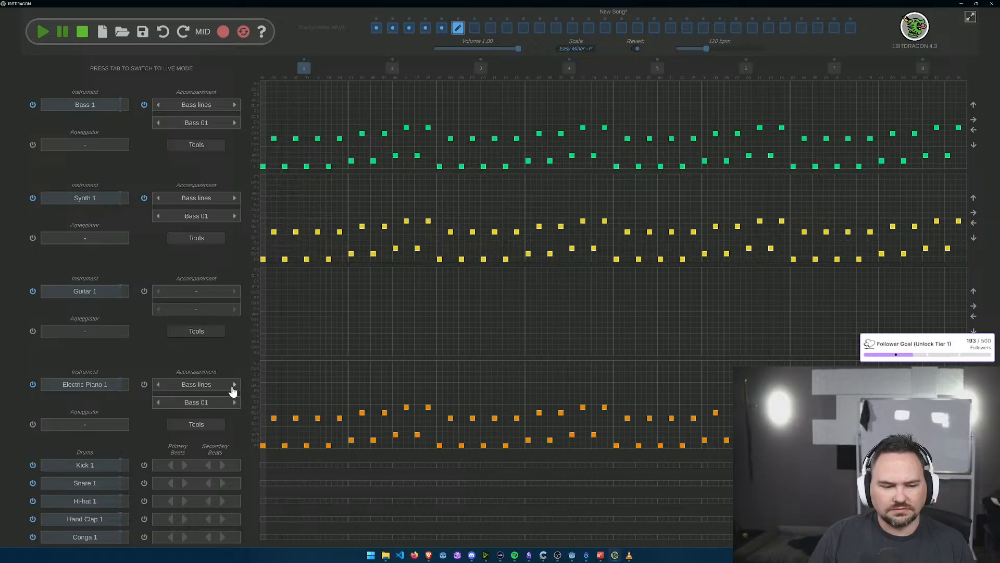
left_click(235, 403)
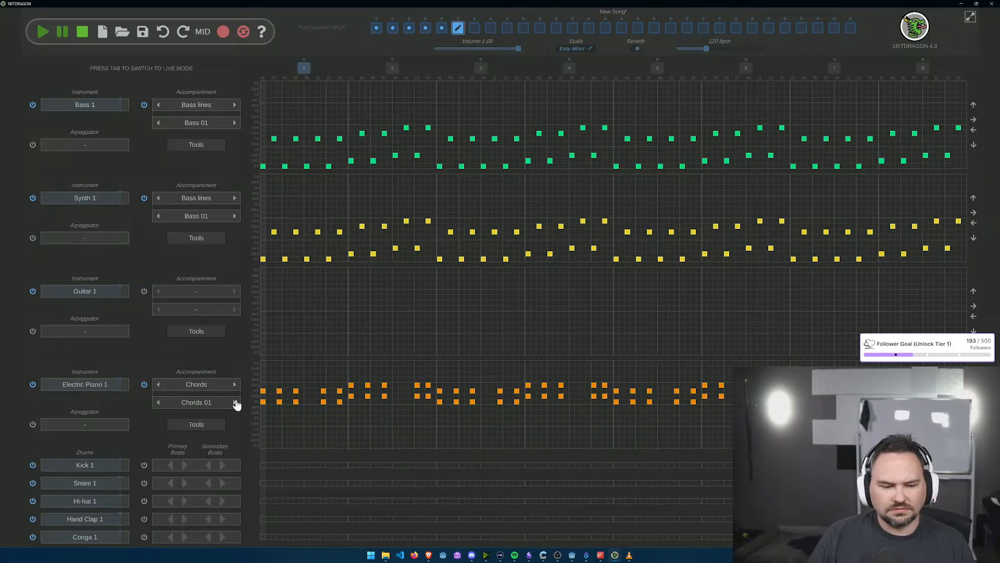
left_click(235, 403)
left_click(235, 403)
left_click(235, 403)
left_click(235, 402)
left_click(235, 402)
left_click(235, 402)
left_click(235, 403)
left_click(235, 403)
left_click(235, 403)
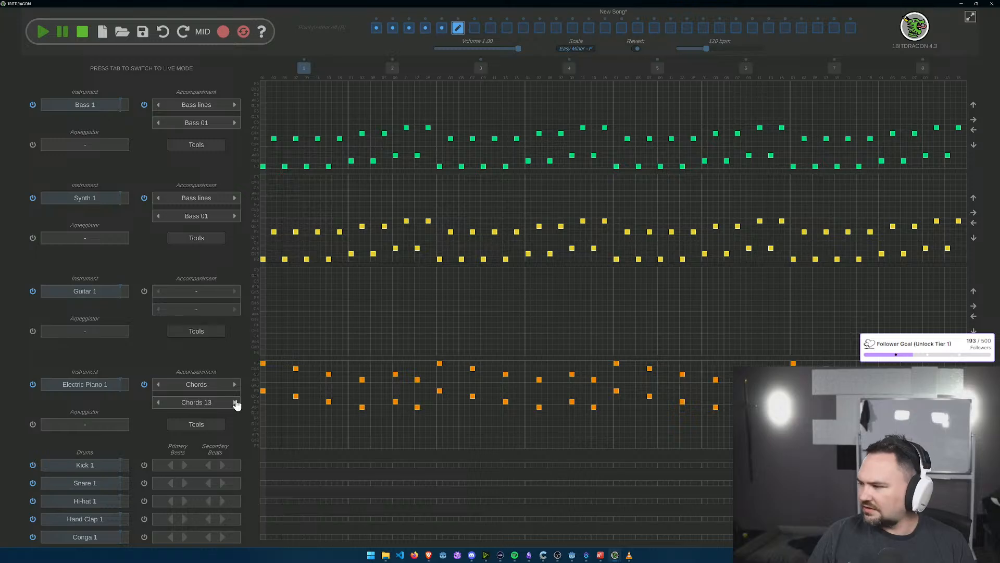
Step: Apply the ARP 4H arpeggiator preset to the sixth section's Synth 1 track
left_click(115, 237)
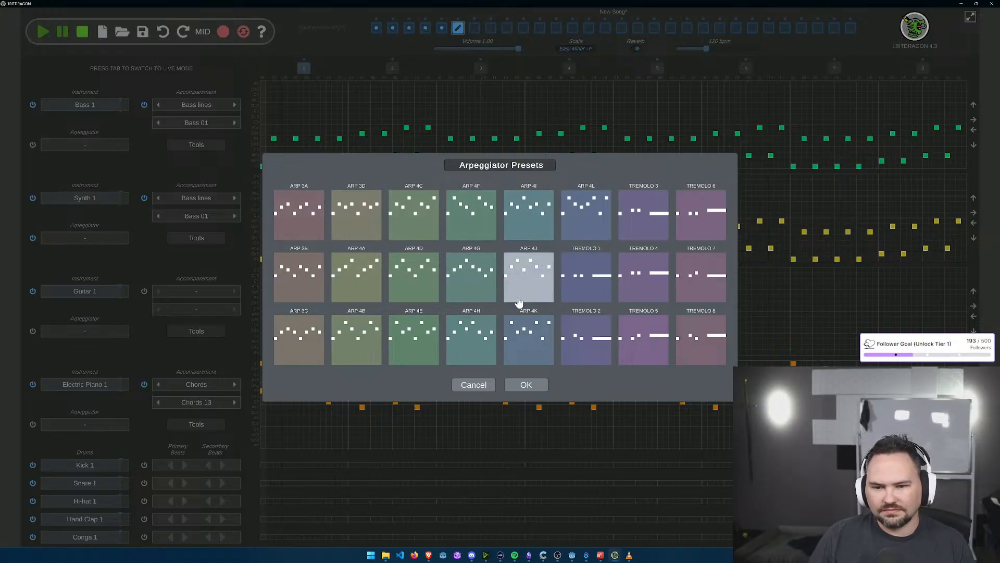
left_click(472, 353)
left_click(526, 385)
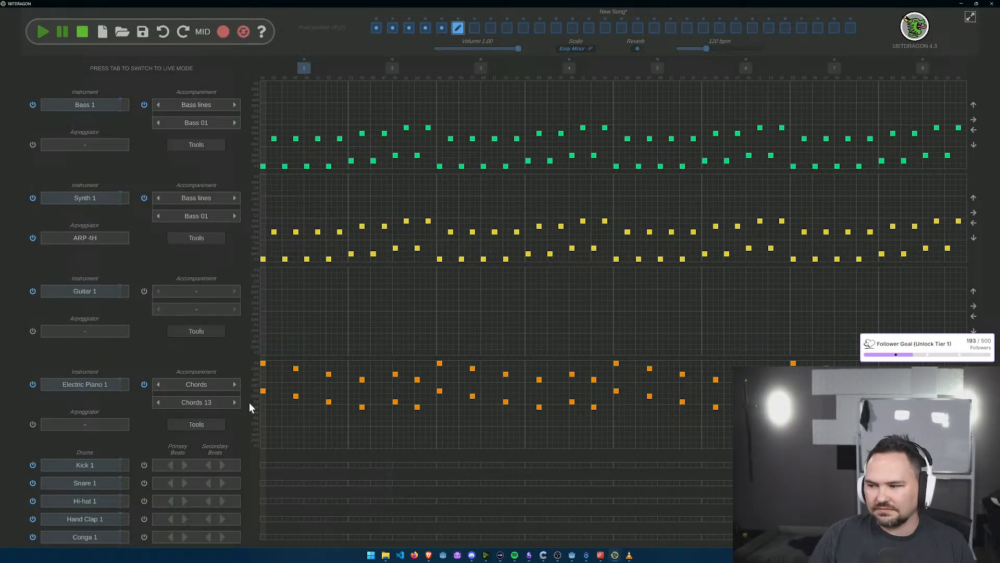
Step: Apply the ARP 4E arpeggiator preset to the sixth section's Electric Piano 1 track
left_click(90, 424)
left_click(401, 351)
key("Return")
Step: Change the sixth section's Electric Piano 1 track to the 8-bit instrument Retro Synth 20
left_click(68, 389)
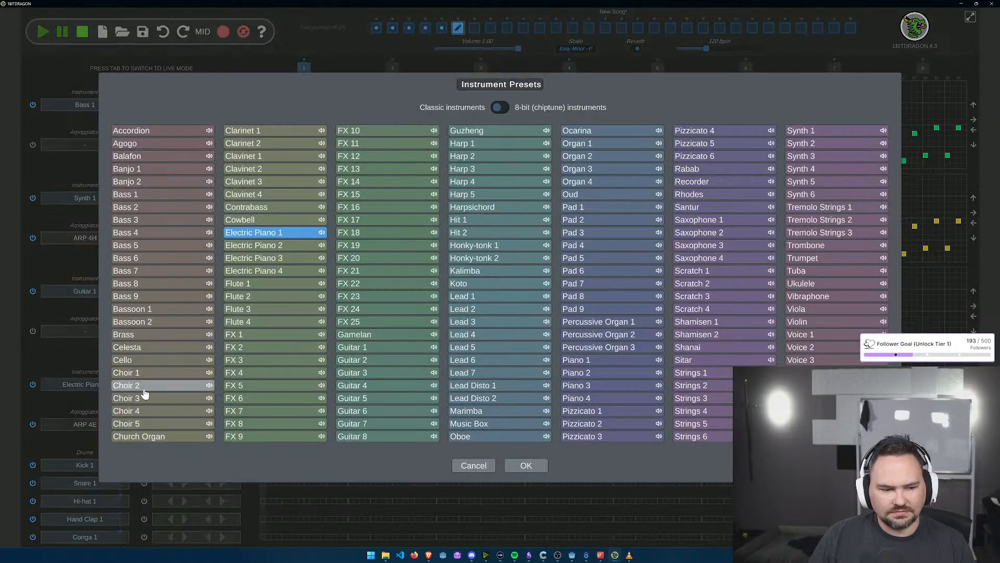
left_click(501, 108)
left_click(620, 177)
left_click(526, 465)
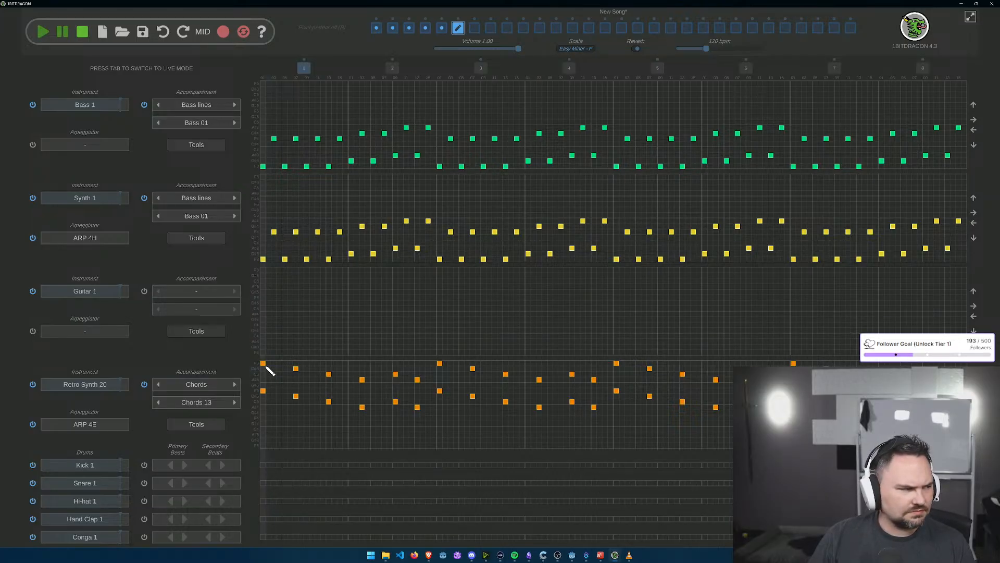
Step: Erase all Retro Synth 20 notes in bars 1 through 4 of the sixth section
left_click(263, 391)
left_click(264, 364)
left_click(296, 370)
left_click(329, 374)
left_click(329, 402)
left_click(296, 395)
left_click(362, 379)
left_click(362, 407)
left_click(395, 401)
left_click(396, 374)
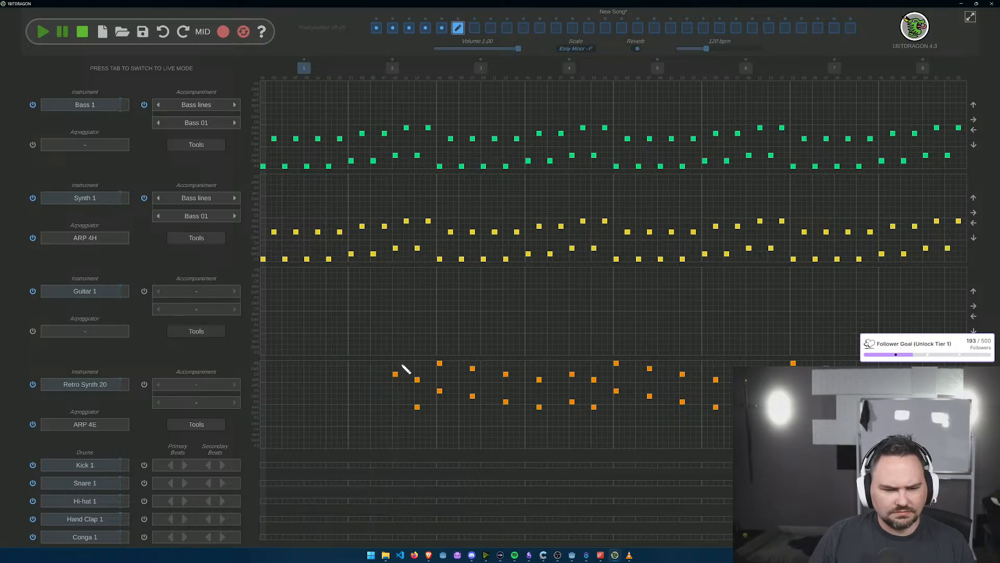
left_click(418, 407)
left_click(417, 379)
left_click(439, 391)
left_click(441, 363)
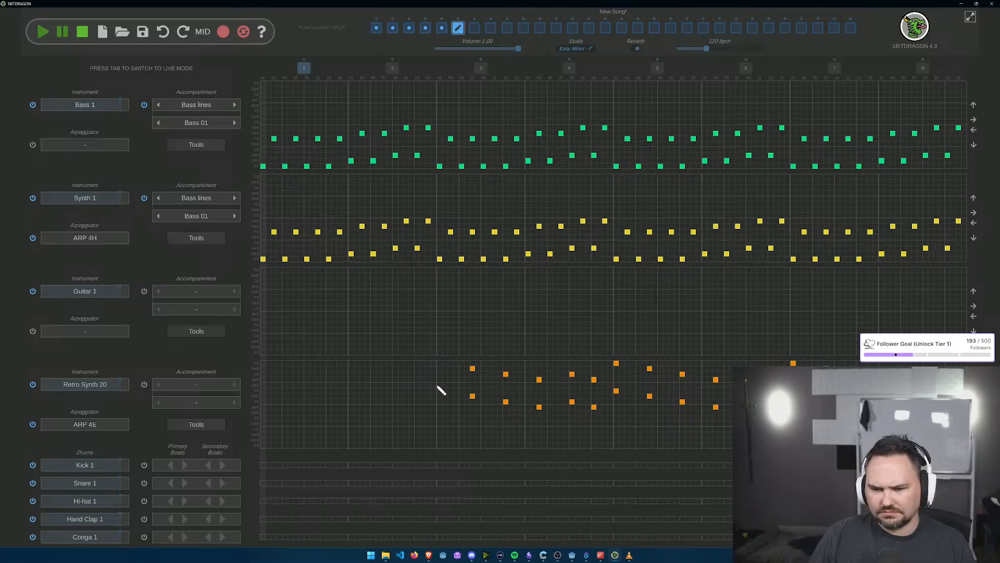
left_click(472, 369)
left_click(473, 396)
left_click(506, 374)
left_click(506, 401)
left_click(539, 407)
left_click(539, 379)
left_click(572, 402)
left_click(572, 374)
left_click(594, 407)
left_click(594, 379)
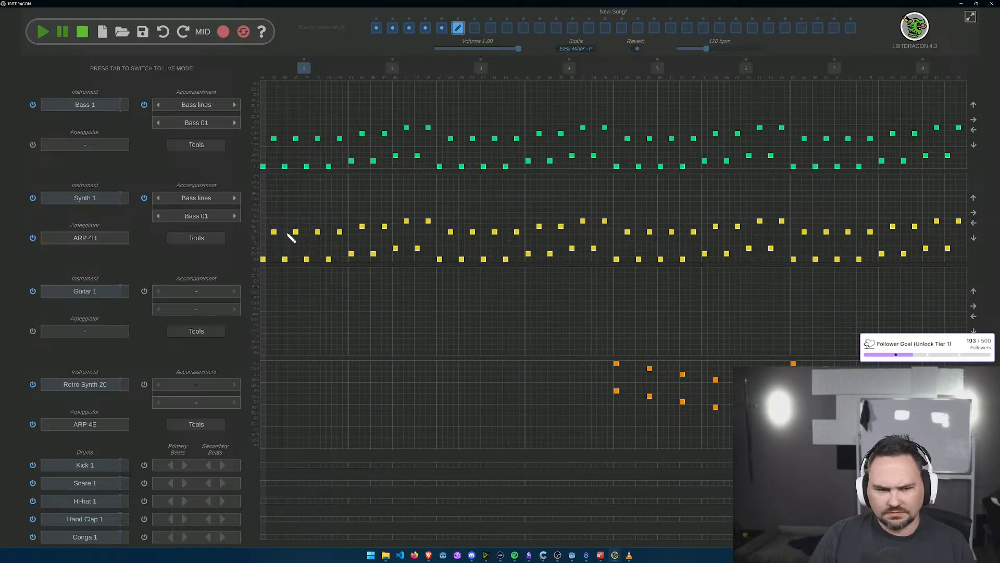
Step: Erase all Synth 1 notes in bars 1 and 2 of the sixth section
left_click(263, 259)
left_click(274, 232)
left_click(285, 259)
left_click(296, 232)
left_click(307, 259)
left_click(317, 232)
left_click(329, 259)
left_click(340, 232)
left_click(351, 253)
left_click(362, 226)
left_click(373, 253)
left_click(384, 226)
left_click(396, 248)
left_click(406, 221)
left_click(417, 248)
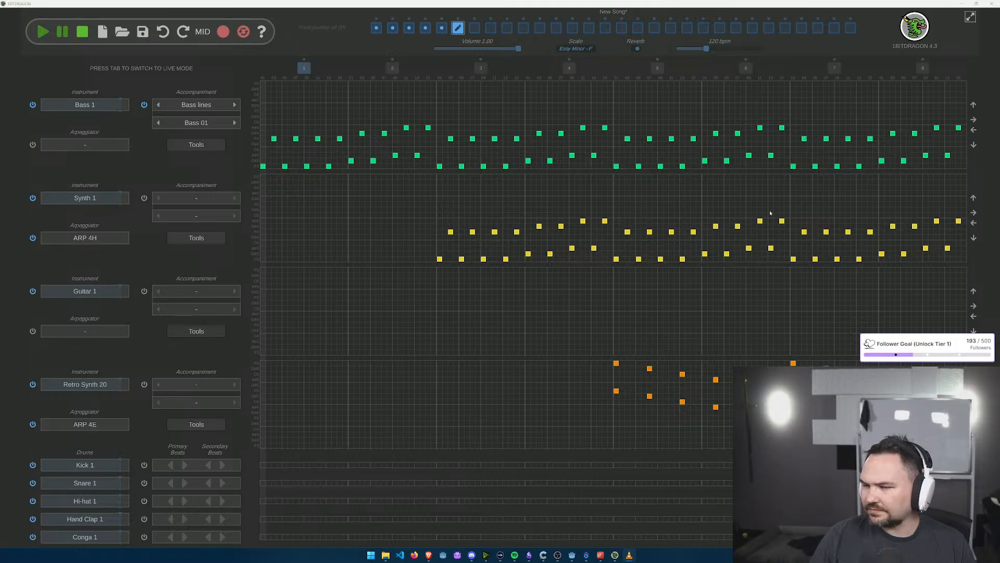
Step: Open the empty seventh section and give its Bass 1 track the Bass 08 bass line accompaniment
left_click(472, 31)
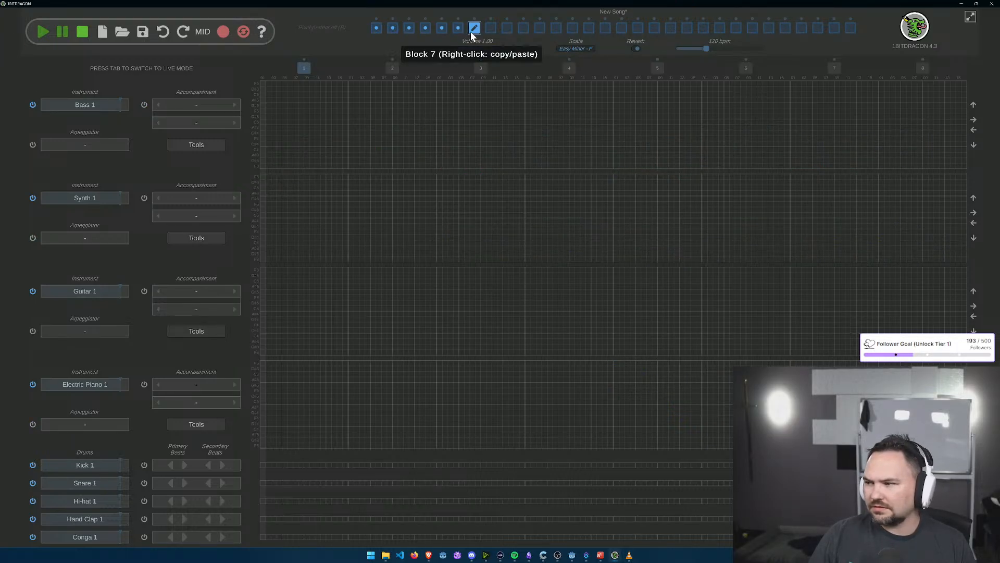
left_click(235, 124)
left_click(235, 124)
left_click(235, 124)
left_click(234, 124)
left_click(234, 124)
left_click(235, 124)
left_click(234, 124)
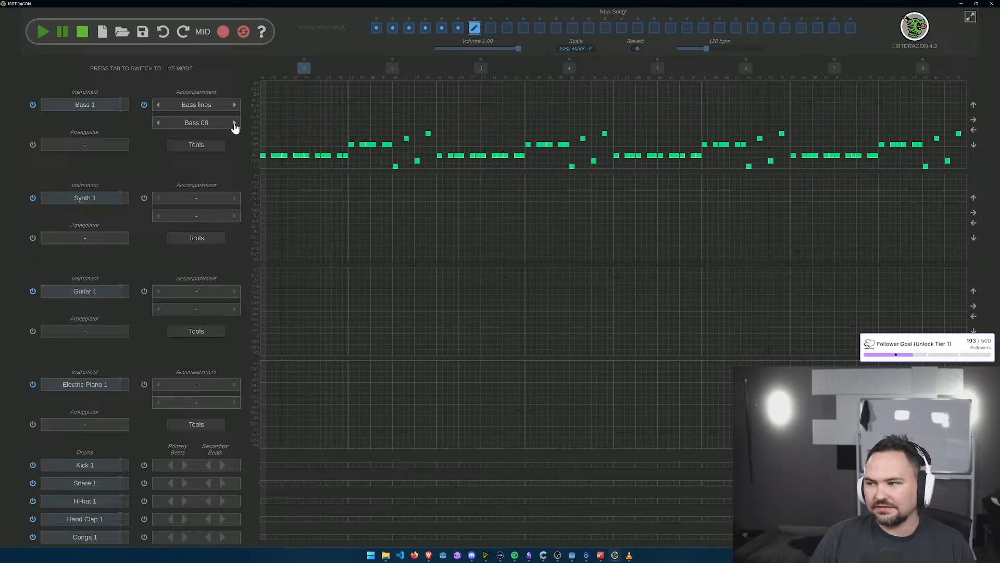
Step: Change the seventh section's Synth 1 track to the 8-bit instrument Retro Synth 2
left_click(104, 200)
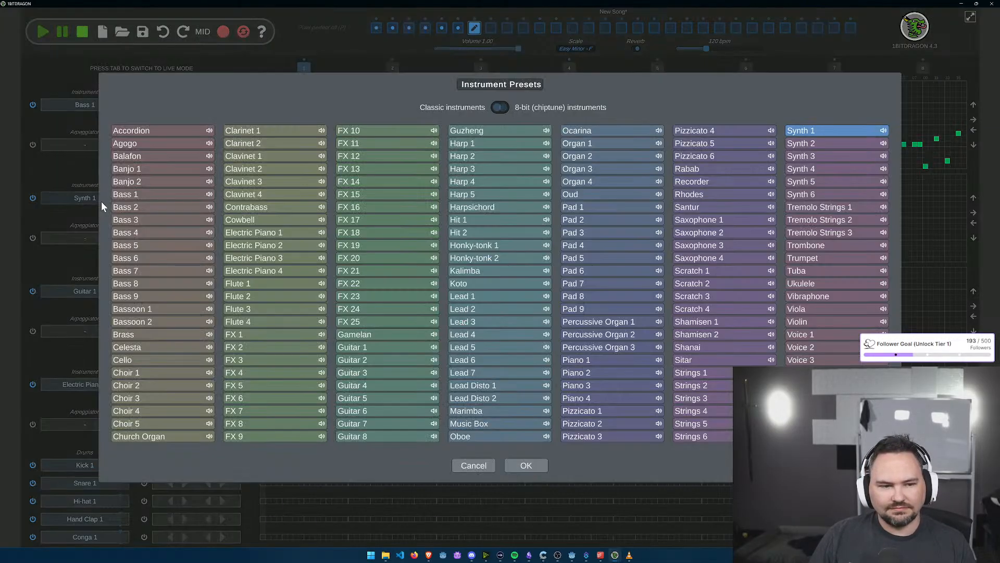
left_click(515, 111)
left_click(353, 435)
left_click(522, 464)
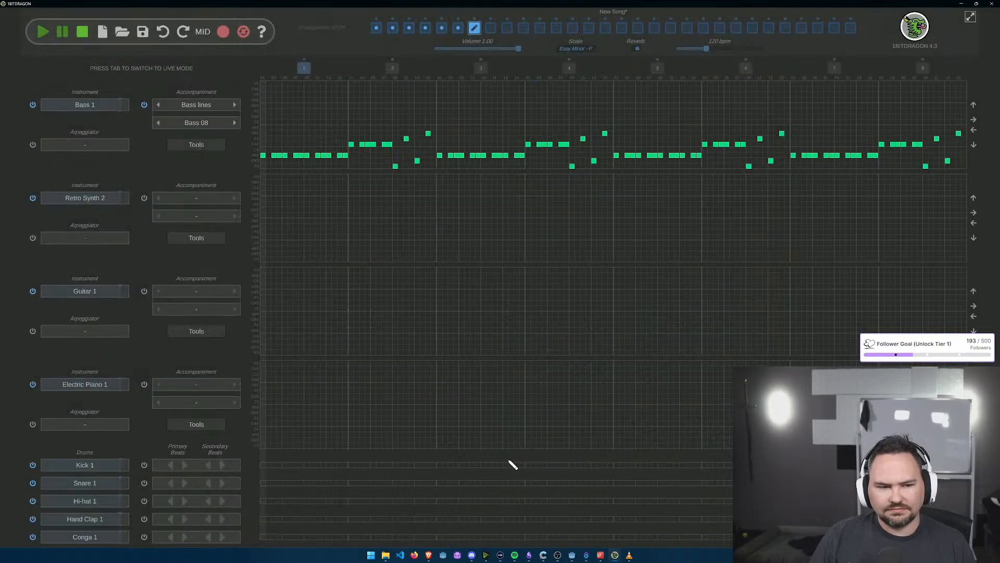
Step: Give the seventh section's Retro Synth 2 track the Chords 05 accompaniment and the ARP 4A arpeggiator
left_click(235, 198)
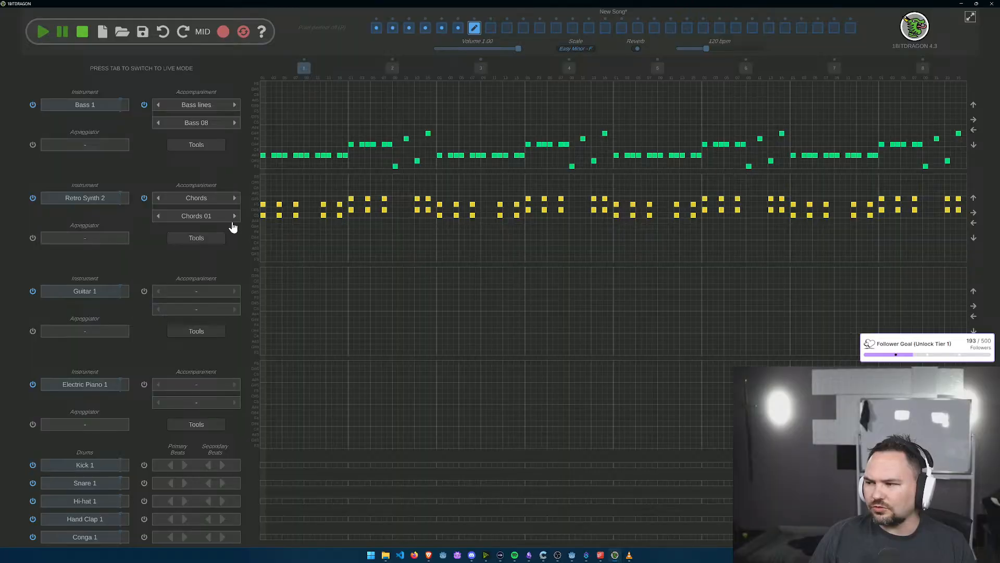
left_click(231, 221)
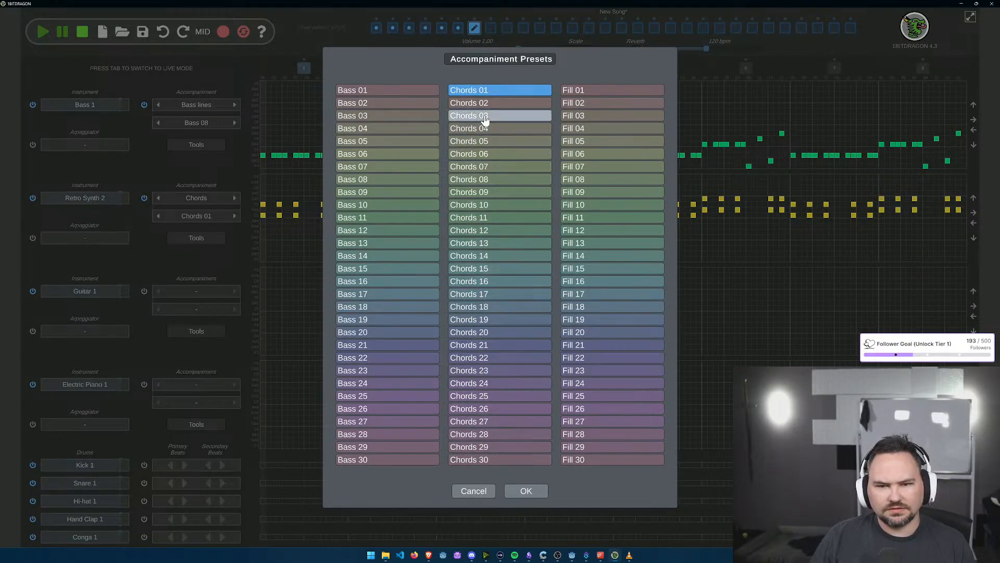
left_click(484, 142)
left_click(527, 491)
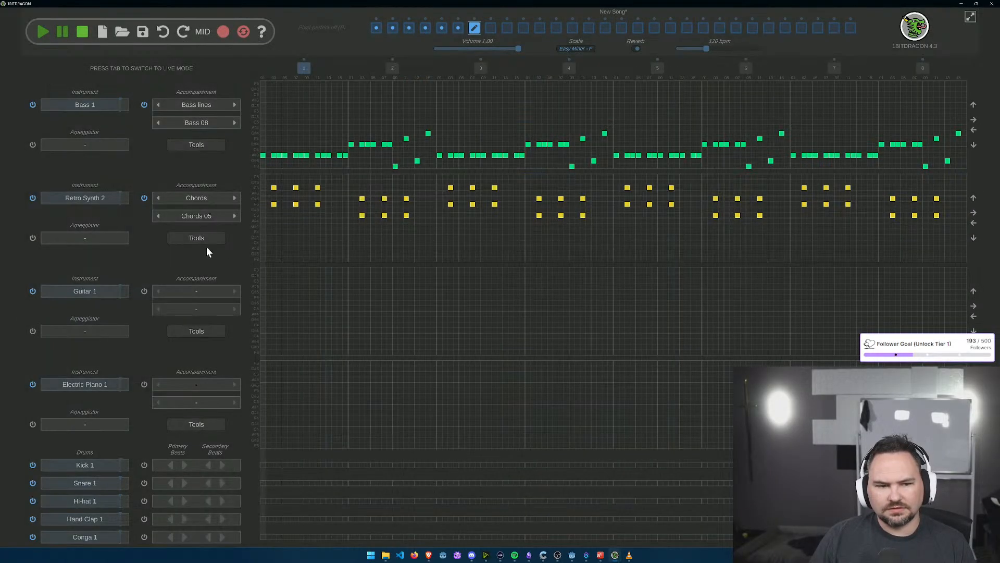
left_click(98, 240)
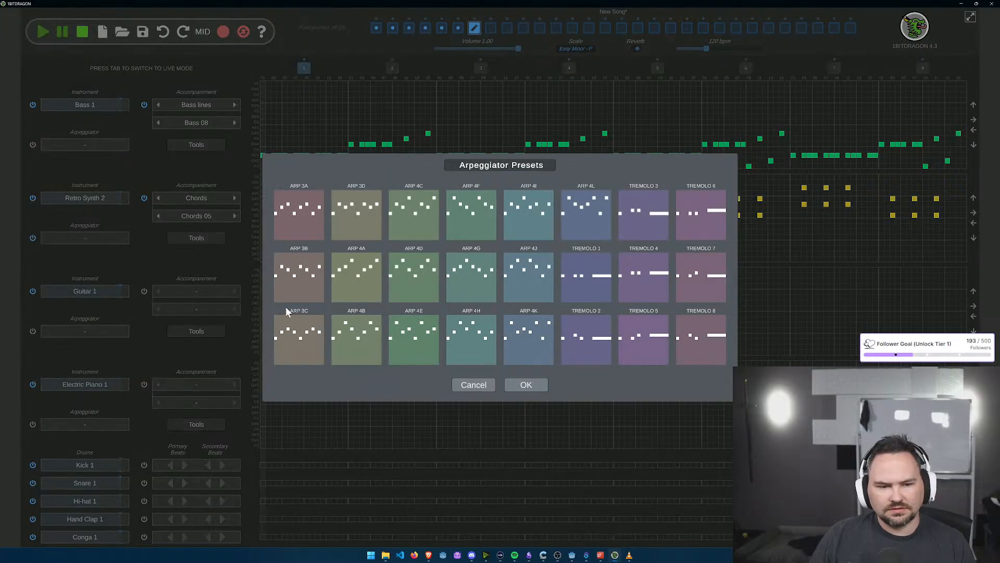
left_click(353, 289)
left_click(527, 385)
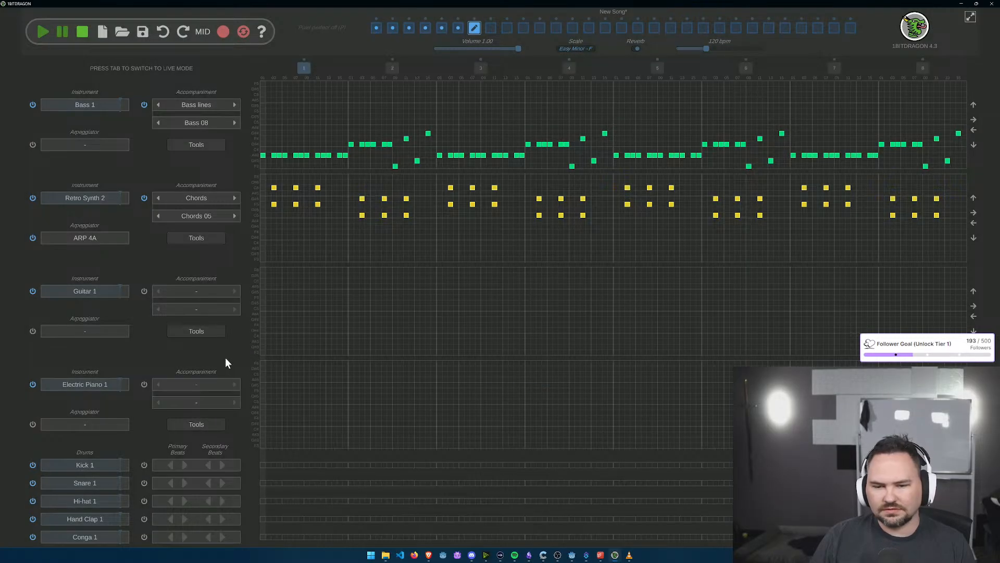
Step: Change the seventh section's Electric Piano 1 track to the 8-bit instrument Retro Synth 20
left_click(104, 384)
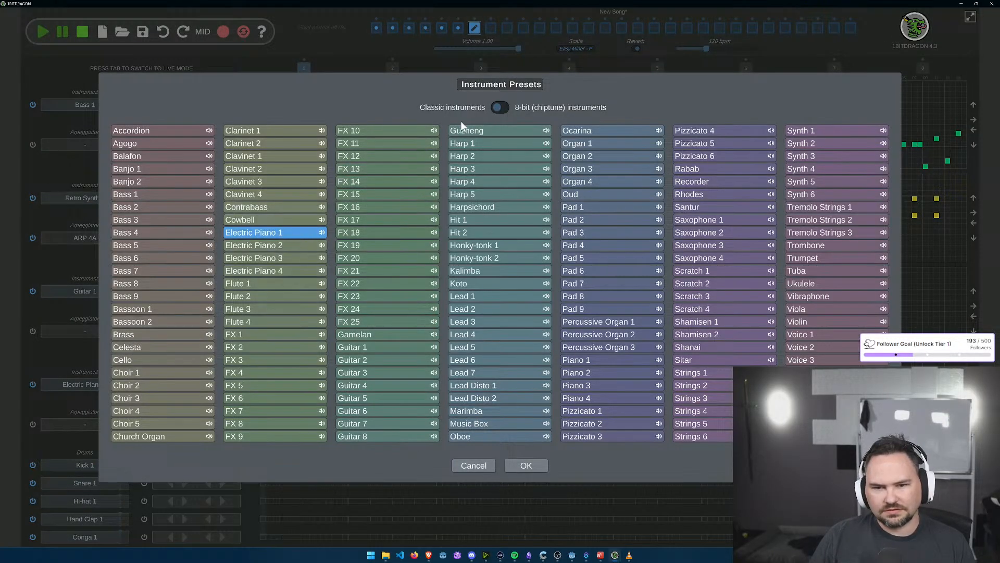
left_click(497, 109)
left_click(654, 179)
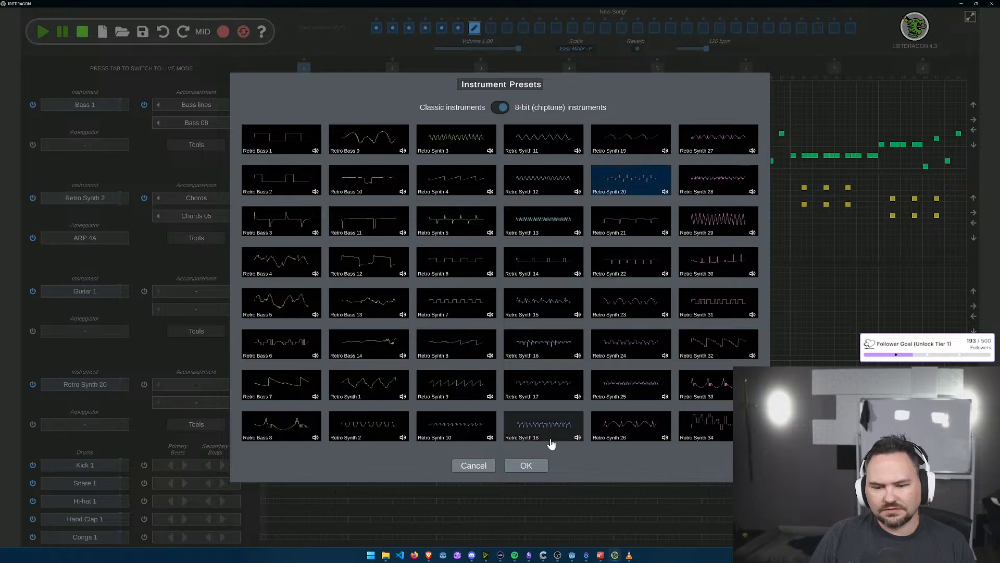
left_click(536, 466)
Step: Give the seventh section's Retro Synth 20 track the ARP 4E arpeggiator and the Bass 01 bass line accompaniment
left_click(98, 424)
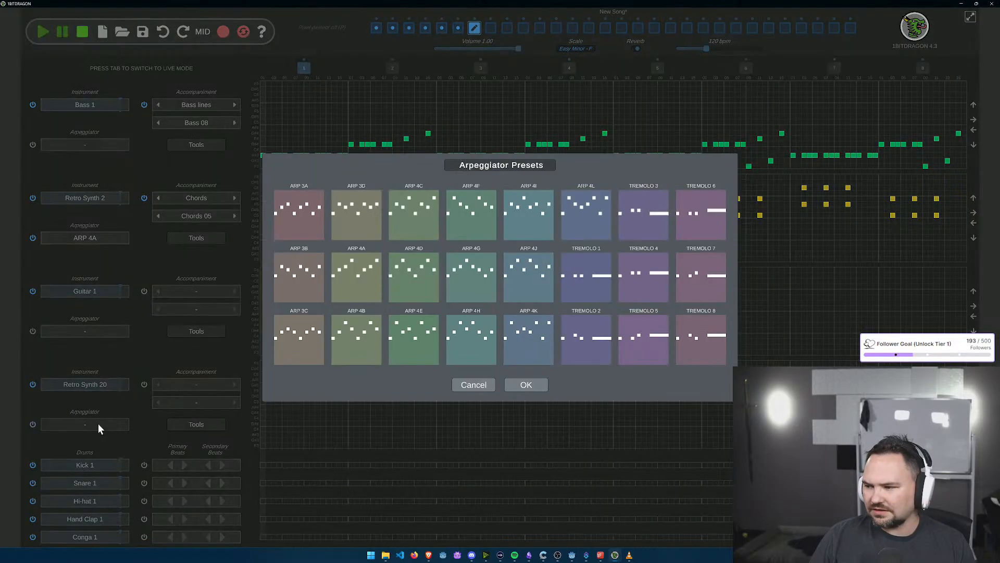
left_click(417, 341)
left_click(525, 385)
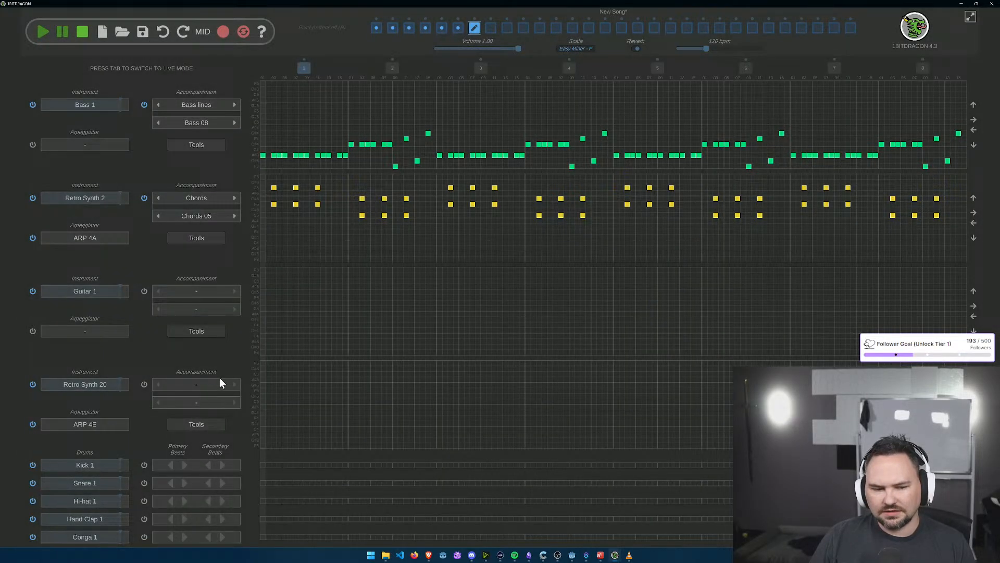
left_click(235, 384)
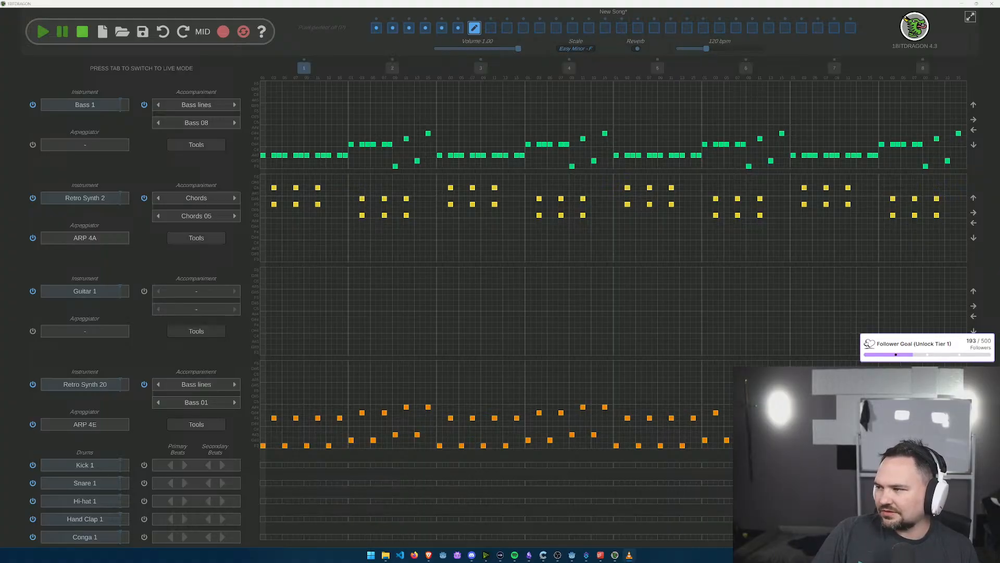
Step: Open the empty eighth section and give its Bass 1 and Synth 1 tracks the Bass 01 bass line accompaniment
left_click(490, 28)
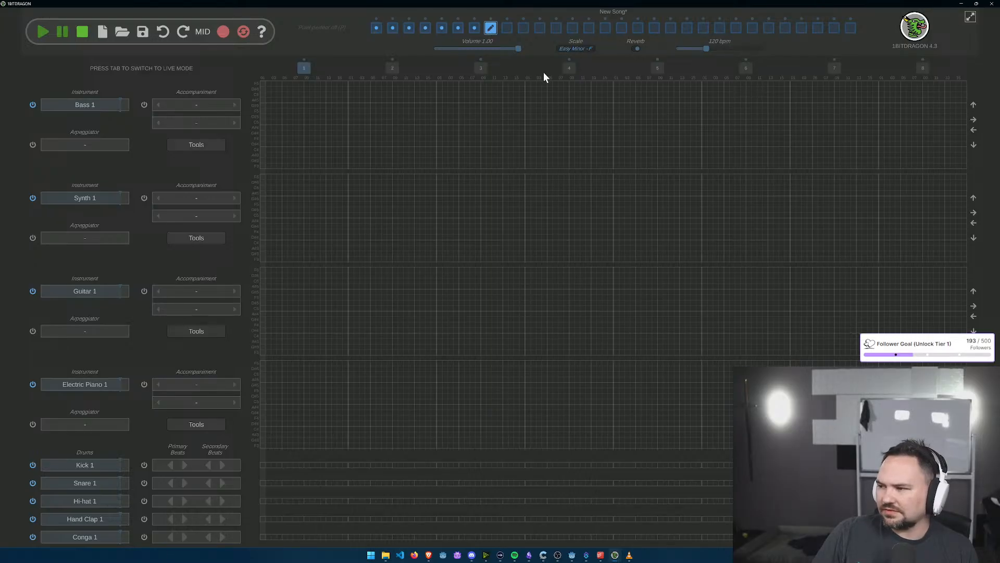
left_click(235, 105)
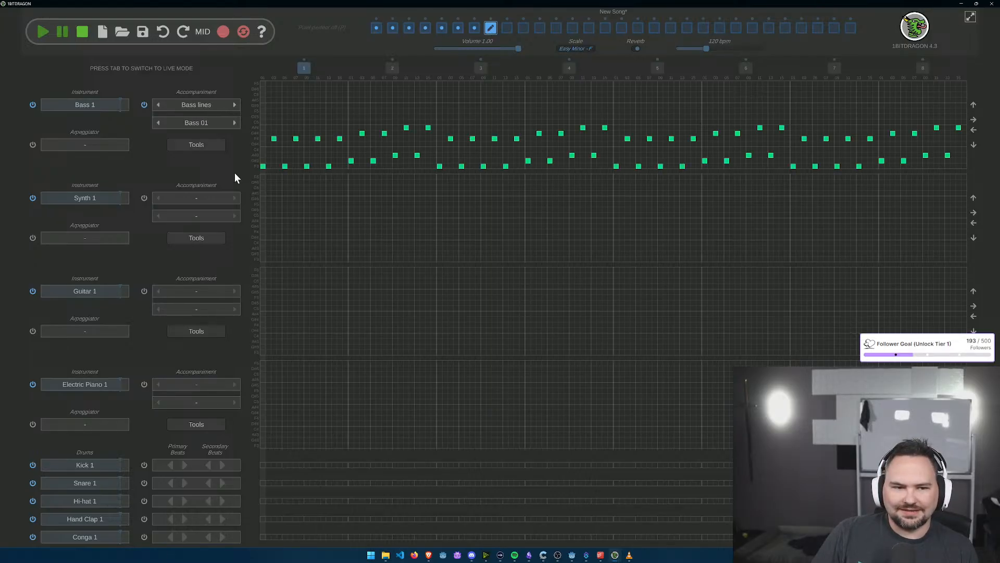
left_click(235, 198)
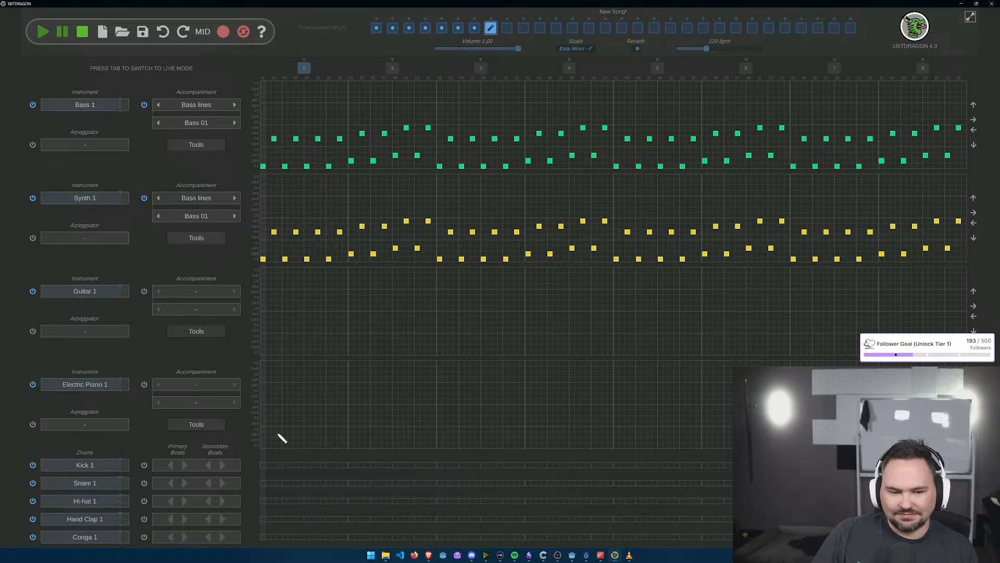
Step: Give the eighth section's Electric Piano 1 track the Chords 13 accompaniment
left_click(235, 384)
left_click(234, 384)
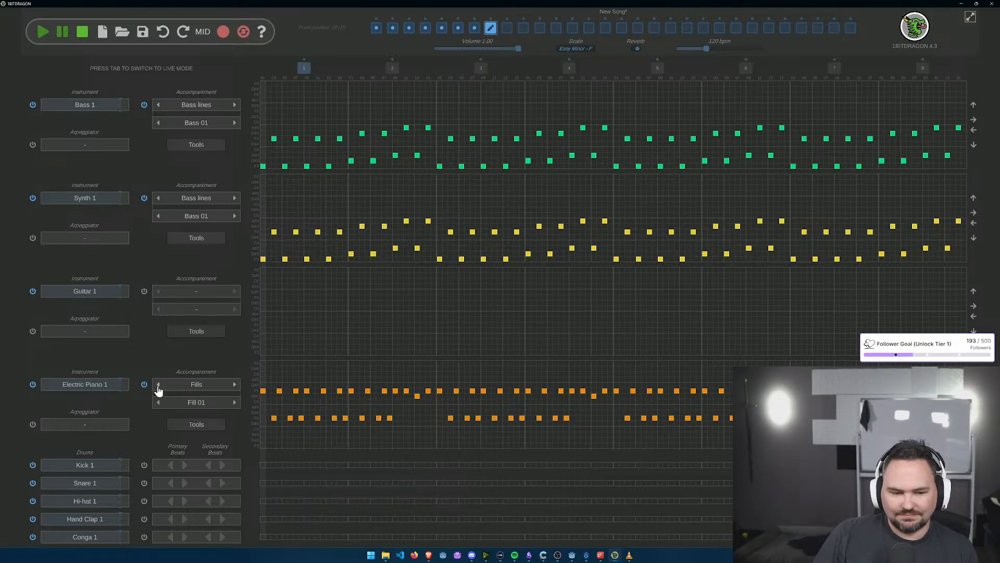
left_click(234, 402)
left_click(234, 402)
left_click(234, 402)
left_click(235, 403)
left_click(235, 402)
left_click(235, 402)
left_click(235, 402)
left_click(235, 403)
left_click(235, 402)
left_click(234, 402)
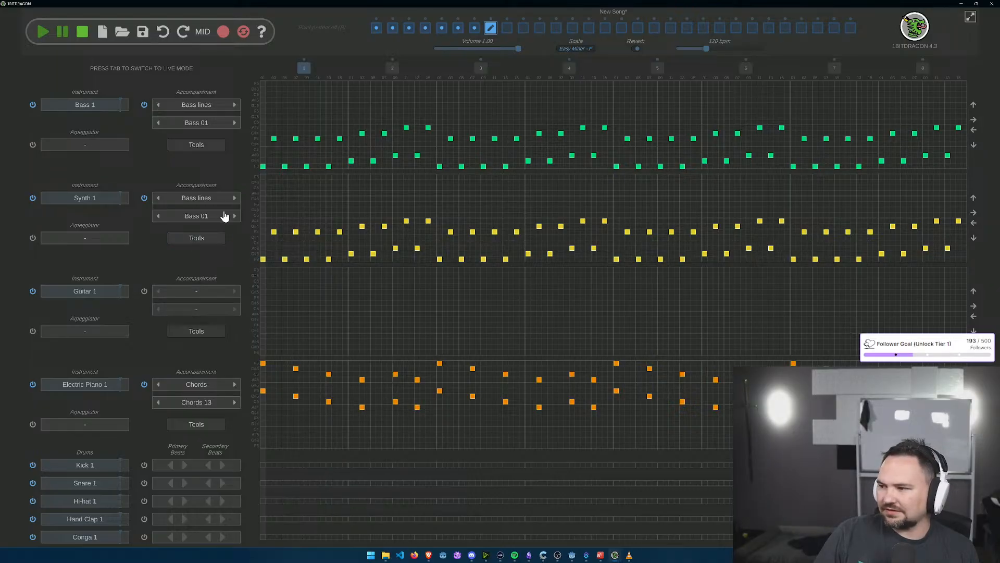
Step: Set the eighth section's Synth 1 track to the ARP 4A arpeggiator and the 8-bit instrument Retro Synth 2
left_click(96, 238)
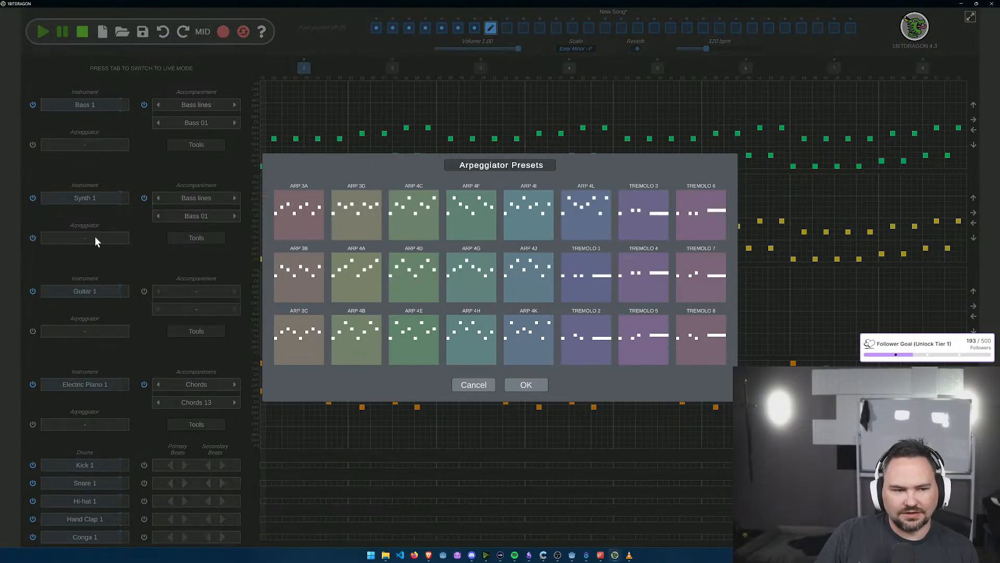
left_click(353, 280)
left_click(518, 384)
left_click(102, 202)
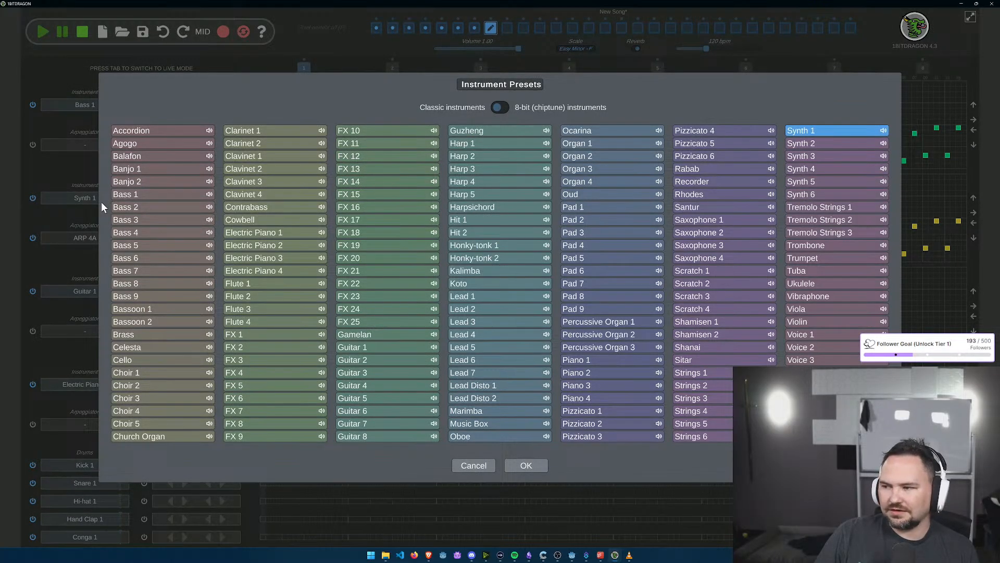
left_click(500, 107)
left_click(369, 424)
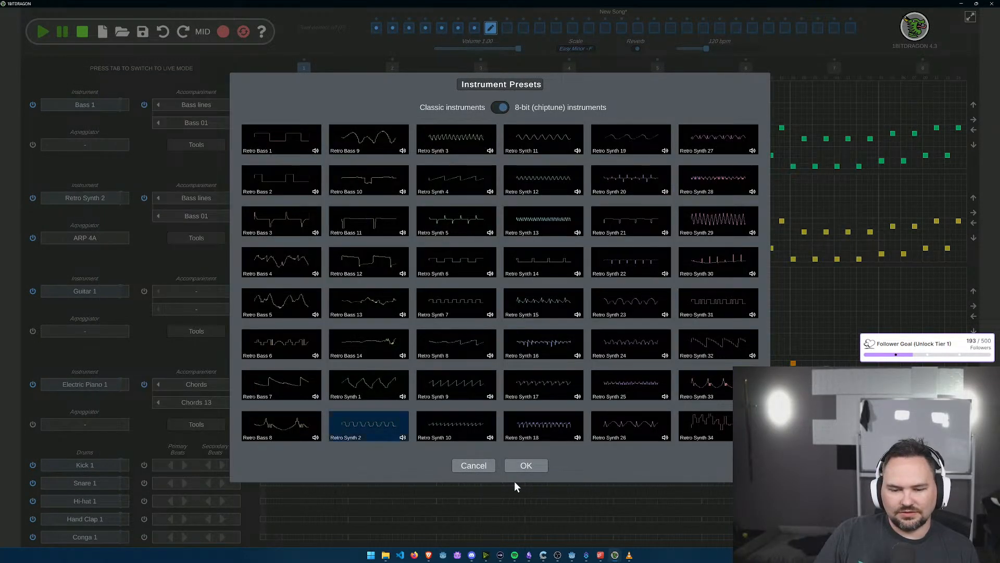
left_click(525, 466)
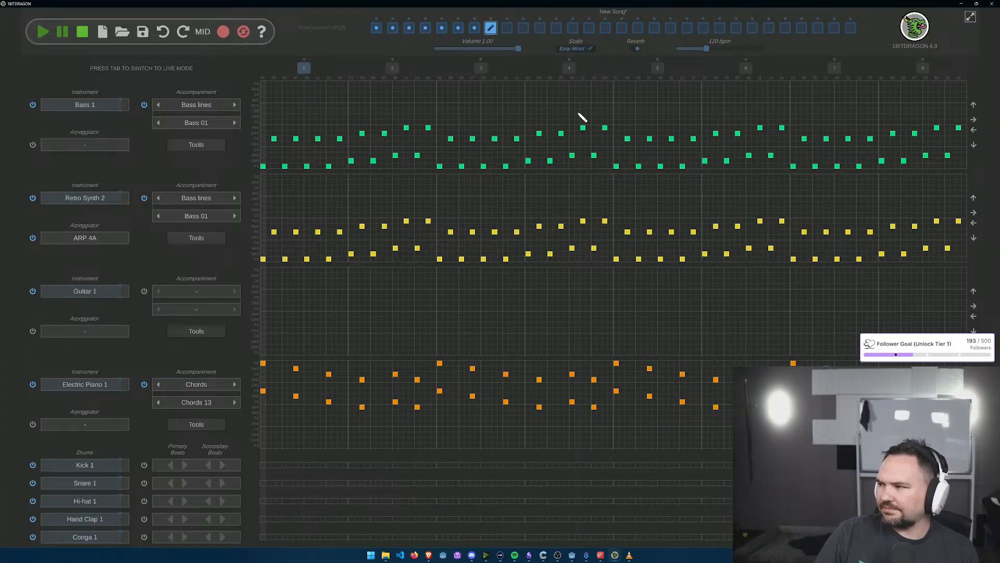
Step: Erase all Bass 1 notes in bars 5 and 6 of the eighth section
mouse_move(616, 167)
left_mouse_down()
mouse_move(629, 133)
mouse_move(662, 135)
mouse_move(653, 140)
mouse_move(675, 139)
mouse_move(688, 155)
mouse_move(695, 139)
left_mouse_up()
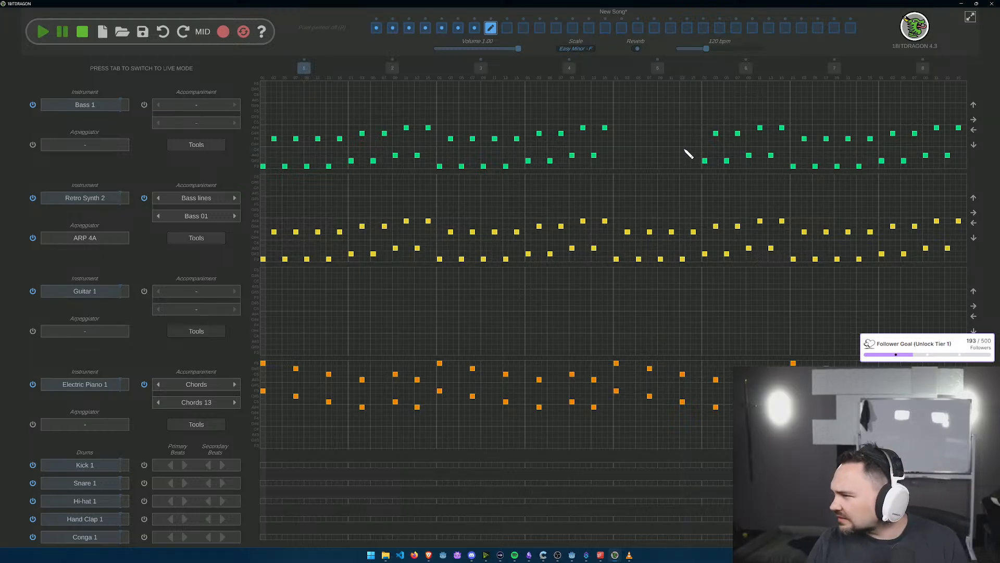
mouse_move(698, 156)
left_mouse_down()
mouse_move(708, 163)
mouse_move(730, 119)
mouse_move(738, 167)
mouse_move(749, 126)
mouse_move(757, 162)
mouse_move(775, 156)
mouse_move(775, 129)
mouse_move(792, 133)
left_mouse_up()
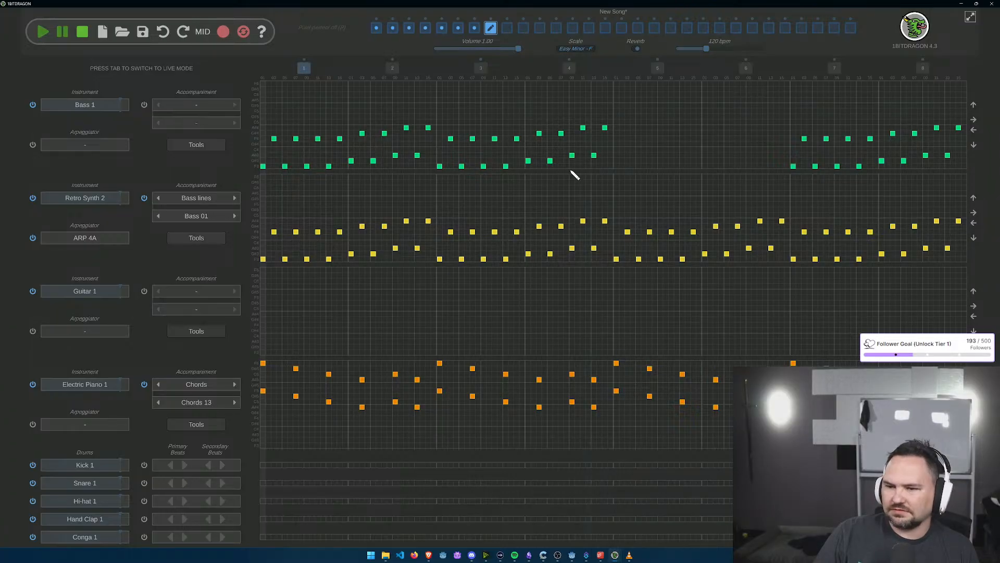
Step: Erase all Retro Synth 2 notes in bars 3 through 6 of the eighth section
left_click(450, 232)
left_click(440, 259)
left_click(473, 231)
left_click(462, 259)
left_click(495, 232)
left_click(484, 259)
left_click(506, 259)
left_click(517, 232)
left_click(529, 253)
left_click(539, 226)
left_click(550, 253)
left_click(561, 227)
left_click(572, 248)
left_click(583, 221)
left_click(594, 248)
left_click(605, 221)
left_click(617, 259)
left_click(627, 232)
left_click(639, 259)
left_click(649, 232)
left_click(660, 259)
left_click(671, 231)
left_click(682, 259)
left_click(693, 232)
left_click(704, 253)
left_click(715, 226)
left_click(726, 254)
left_click(738, 226)
left_click(749, 248)
left_click(760, 221)
left_click(771, 248)
left_click(782, 221)
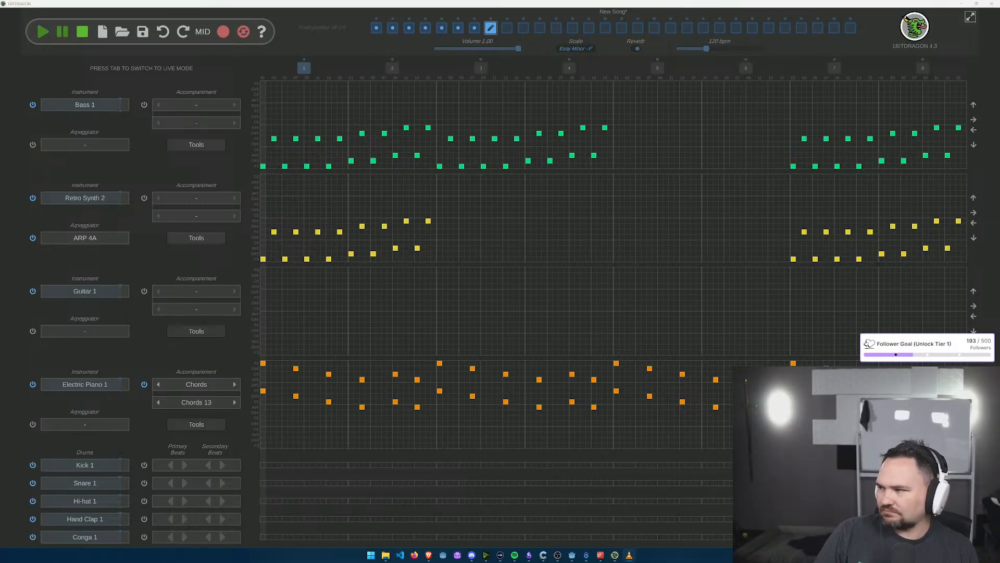
Step: Open the empty ninth section and give its Bass 1 and Synth 1 tracks the Bass 01 bass line accompaniment
left_click(508, 29)
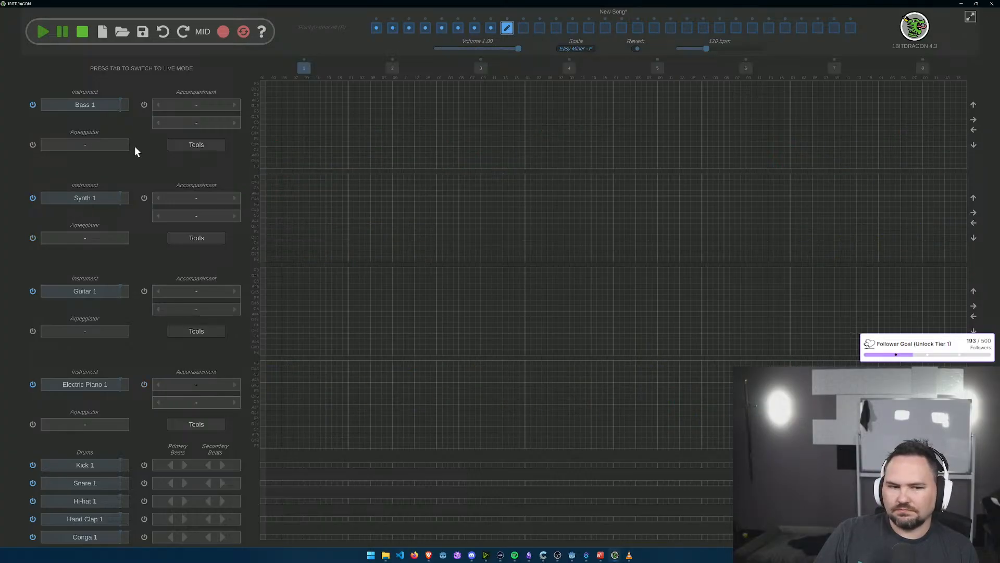
left_click(234, 122)
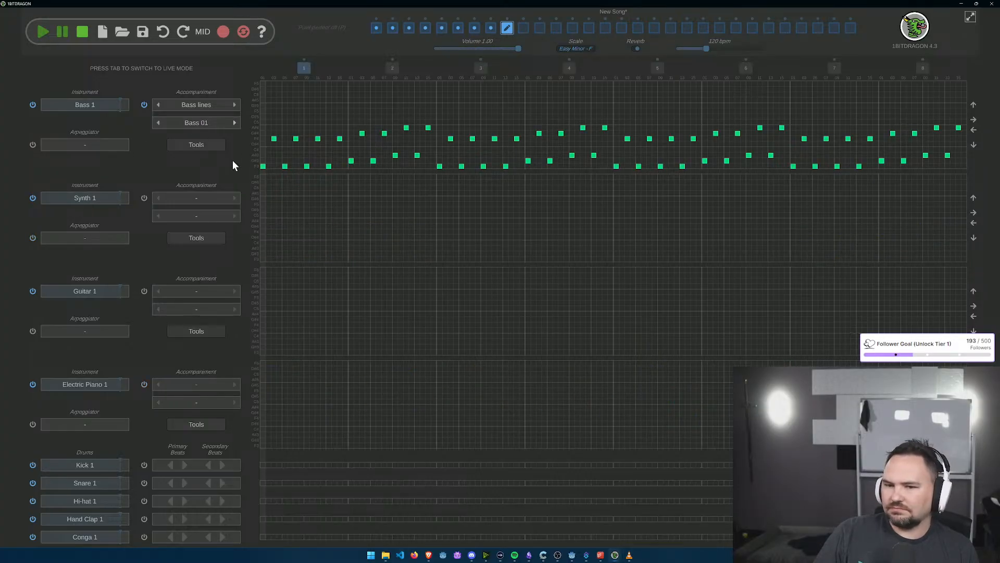
left_click(235, 198)
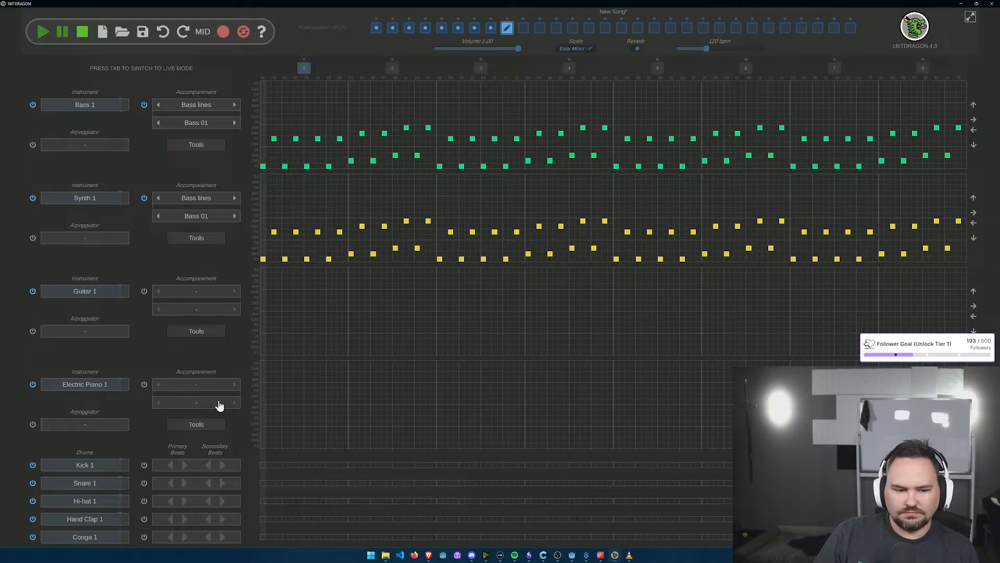
Step: Give the ninth section's Electric Piano 1 track the Chords 13 accompaniment
left_click(233, 385)
left_click(235, 402)
left_click(235, 402)
left_click(235, 402)
left_click(235, 402)
left_click(235, 403)
left_click(236, 402)
left_click(236, 404)
left_click(236, 403)
left_click(236, 404)
left_click(236, 403)
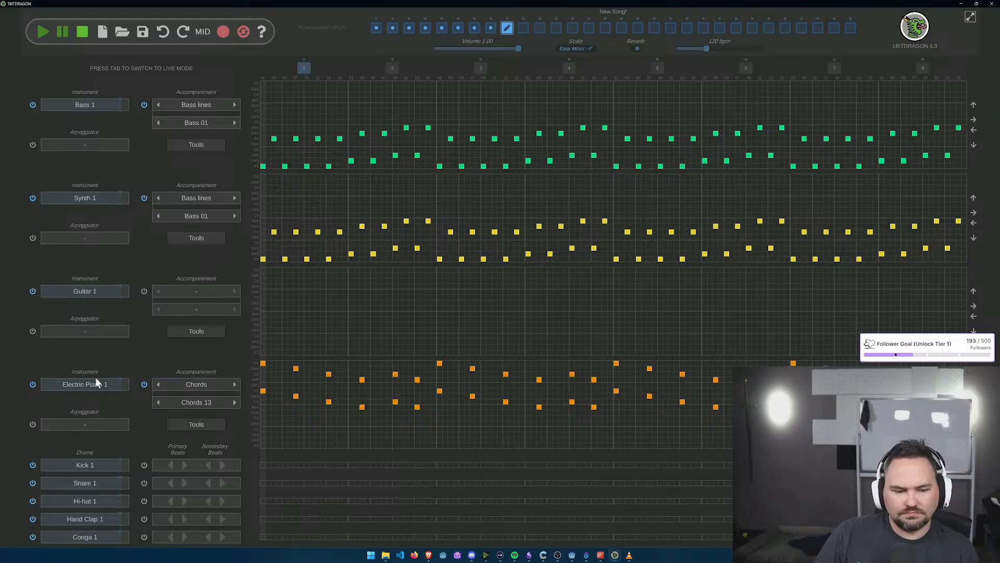
Step: Set the ninth section's Electric Piano 1 track to the 8-bit instrument Retro Synth 20 with the ARP 4E arpeggiator
left_click(101, 384)
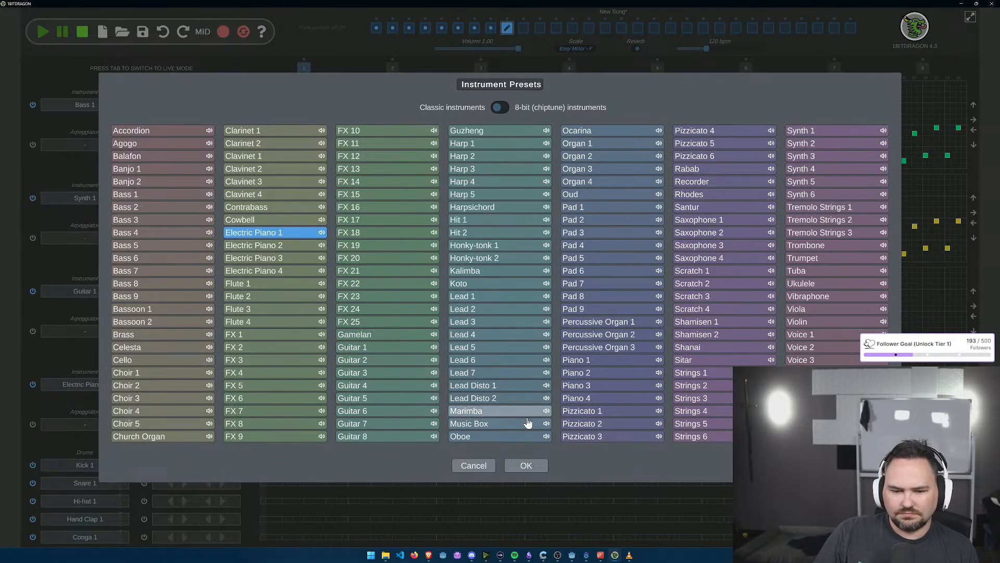
left_click(499, 109)
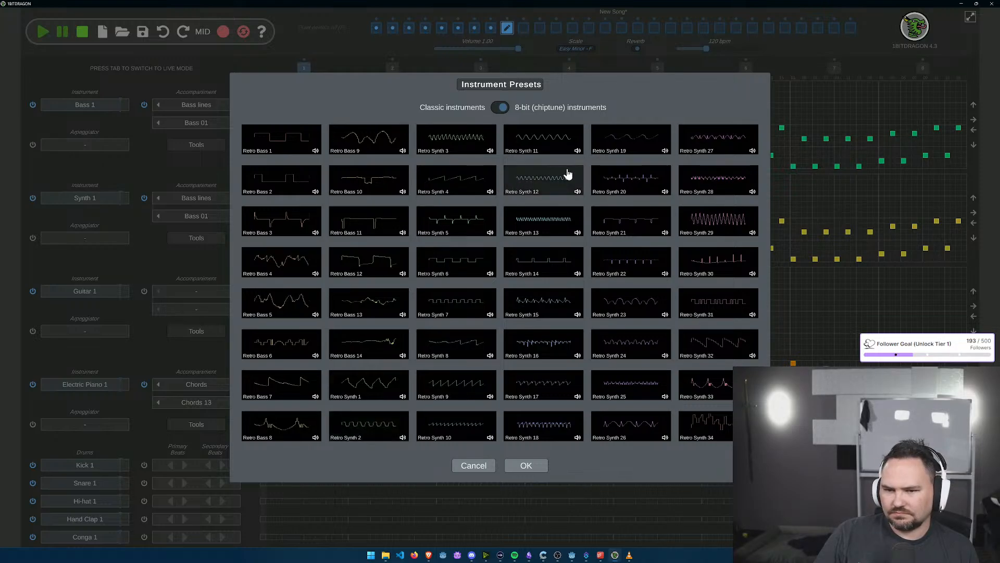
left_click(621, 187)
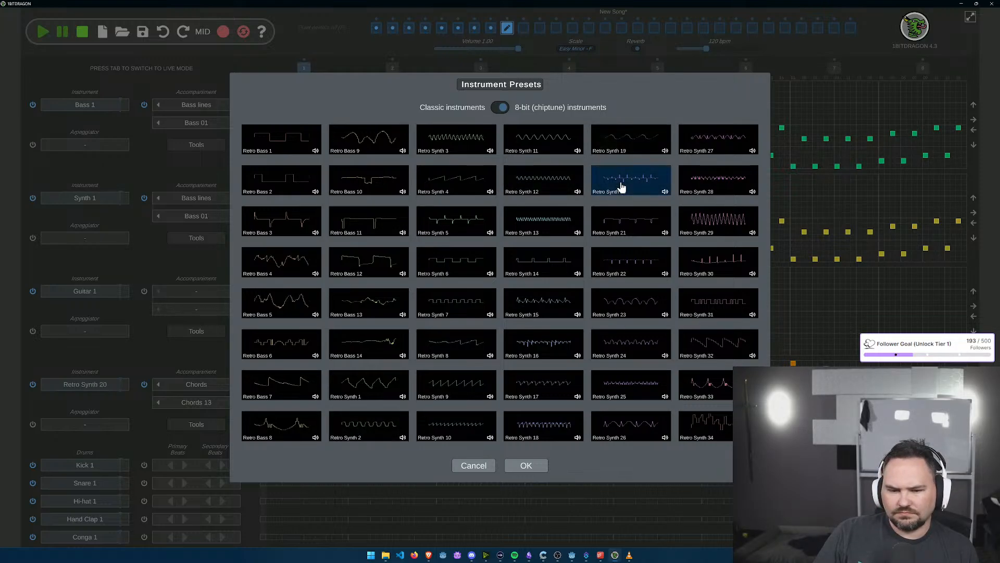
left_click(526, 467)
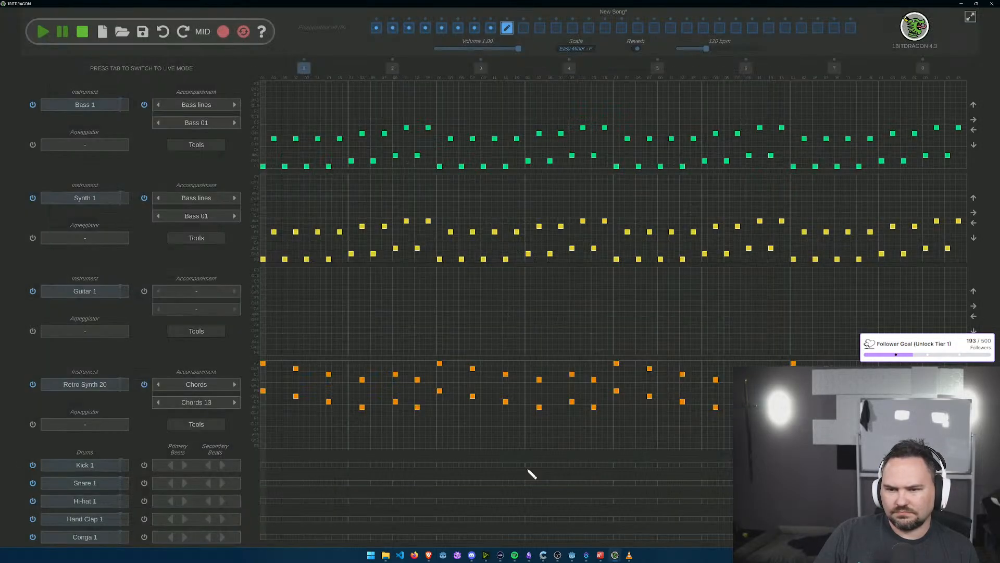
left_click(76, 426)
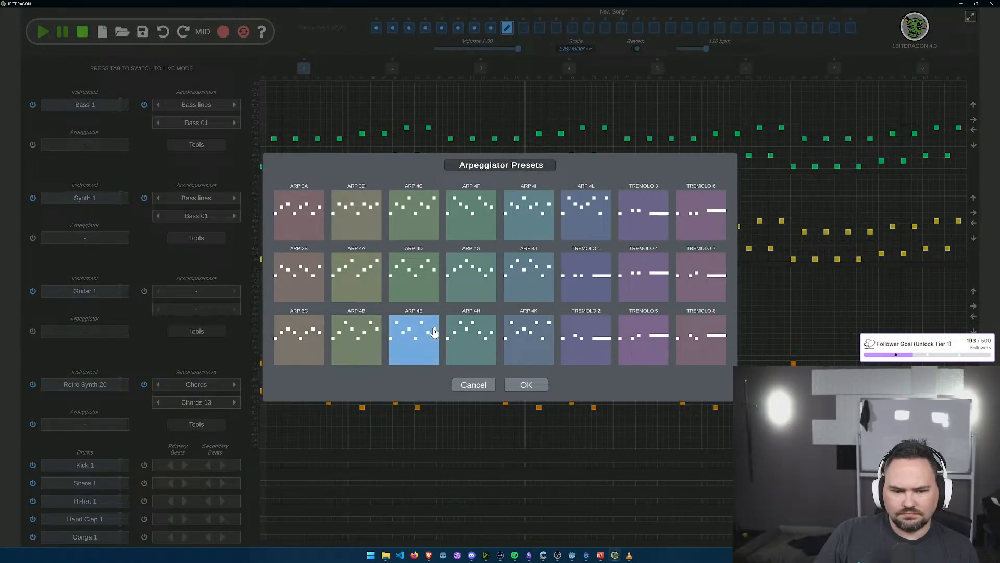
left_click(526, 385)
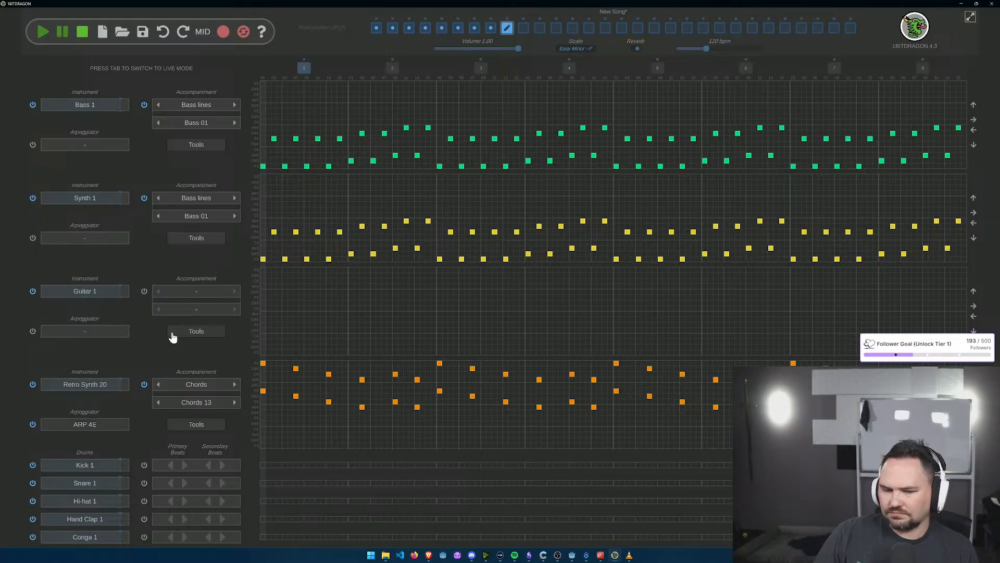
Step: Set the ninth section's Synth 1 track to the 8-bit instrument Retro Synth 2 with the ARP 4A arpeggiator
left_click(99, 199)
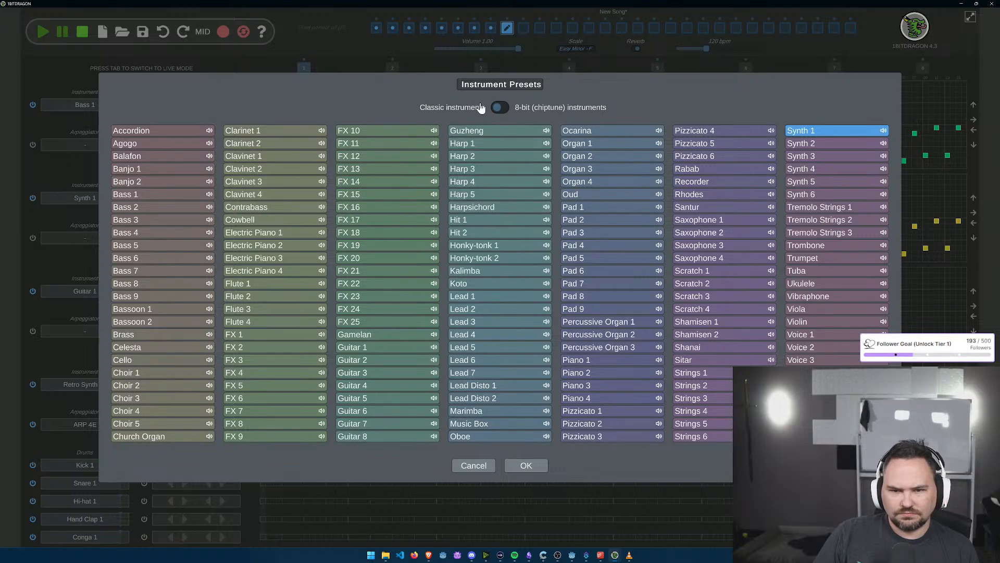
left_click(497, 106)
left_click(516, 465)
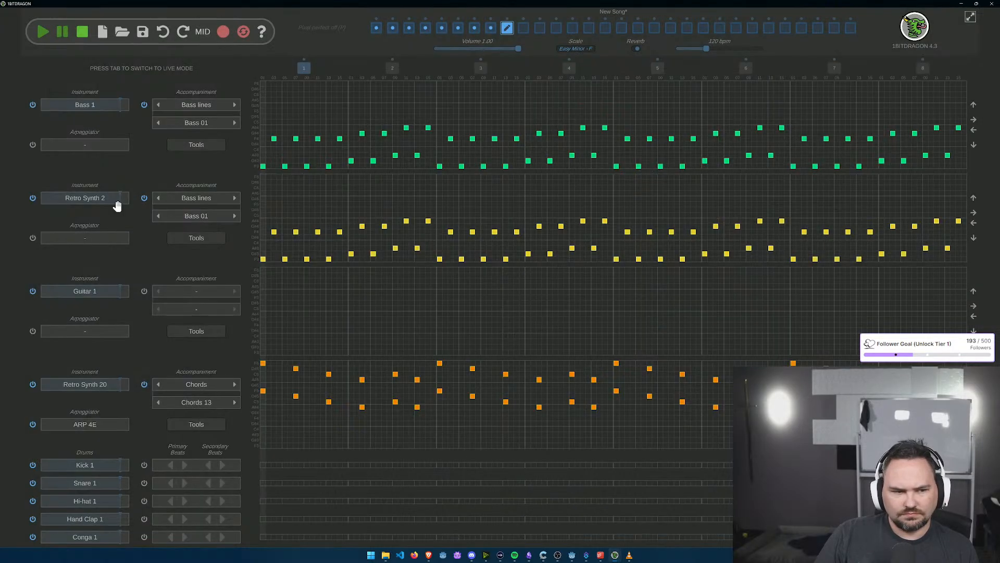
left_click(88, 241)
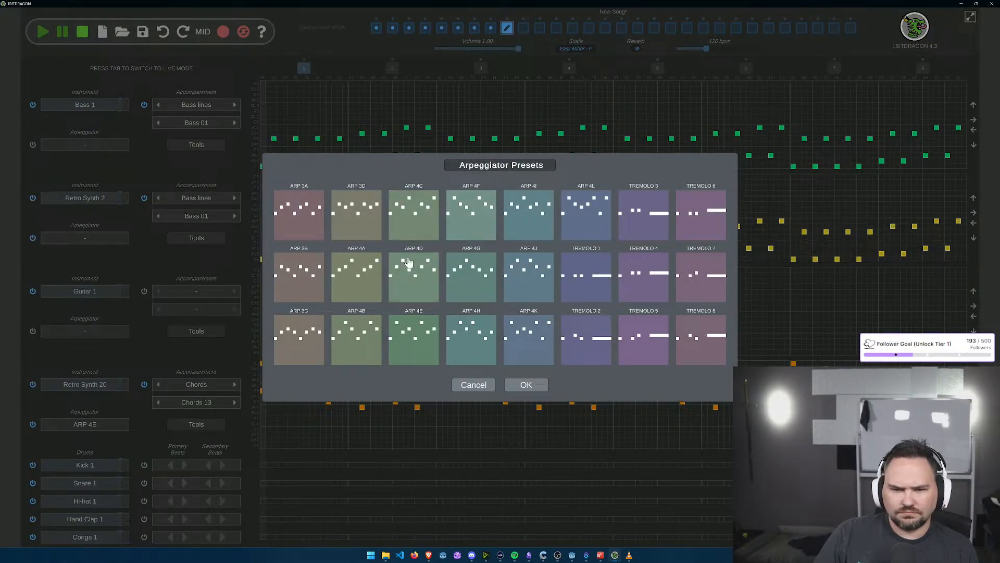
left_click(360, 281)
left_click(524, 385)
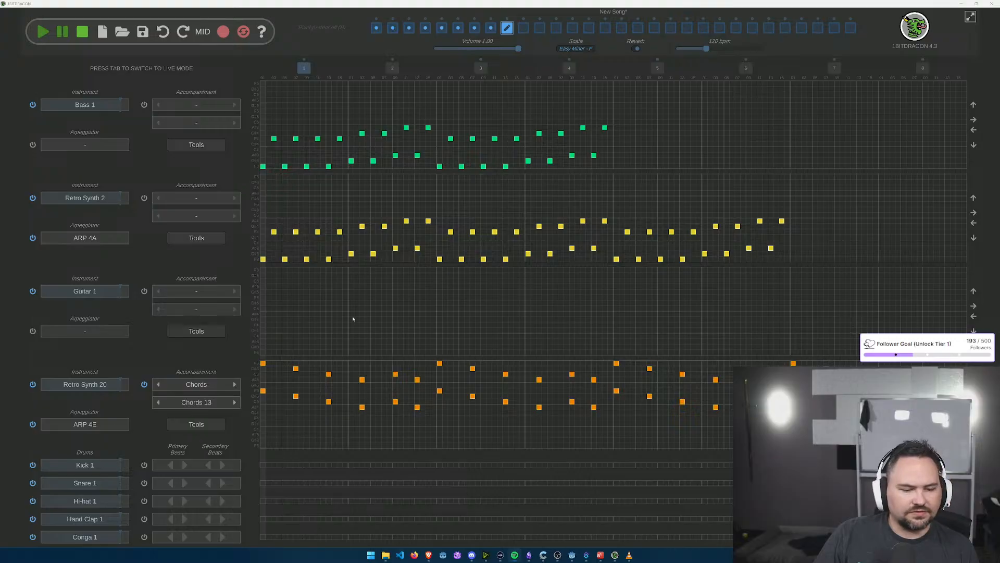
Step: Open the first section and play the whole song from the beginning to check it
left_click(376, 29)
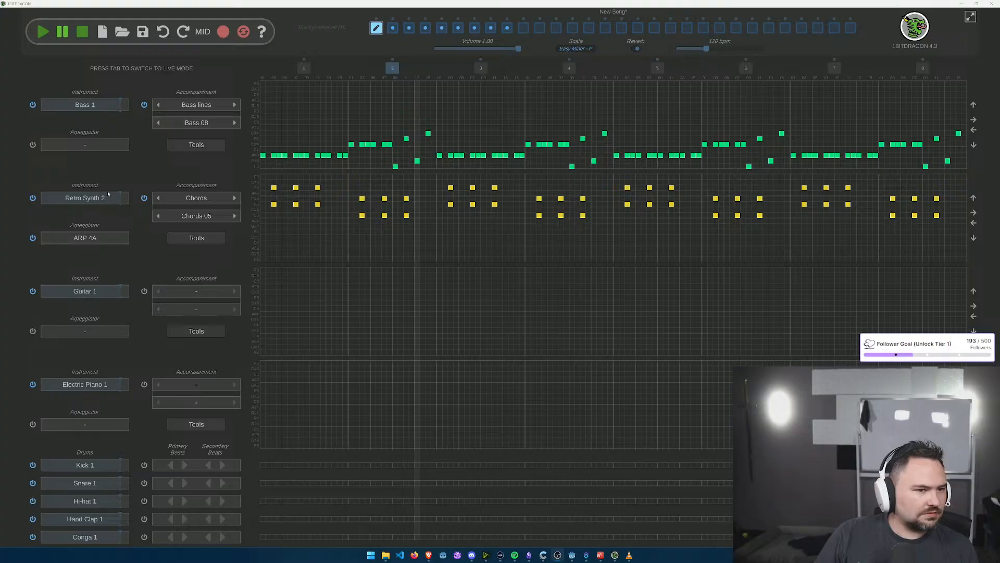
left_click(39, 51)
left_click(44, 39)
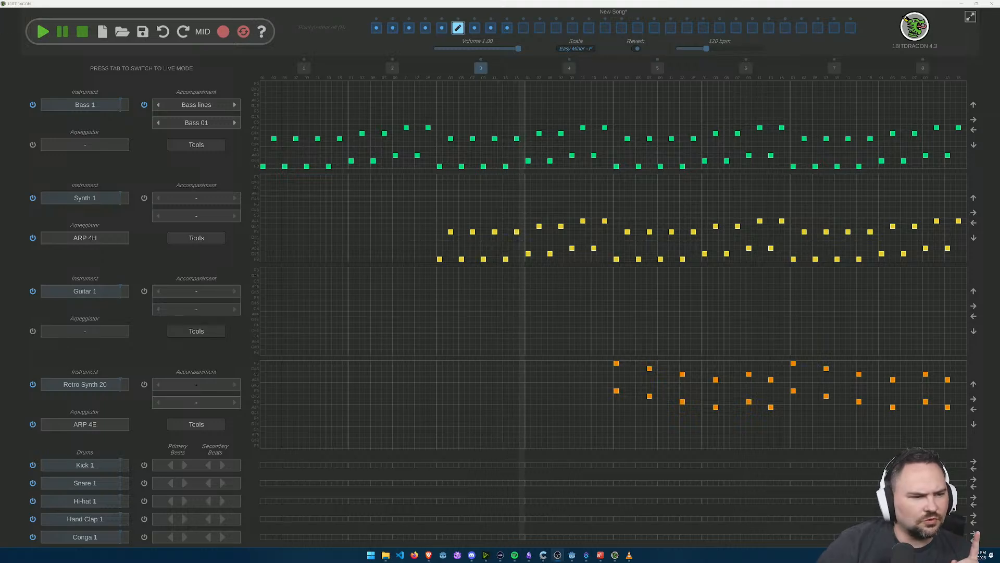
Step: Pause in the sixth section, set its Synth 1 track to the 8-bit instrument Retro Synth 2, and resume playback
left_click(65, 32)
left_click(86, 196)
left_click(502, 107)
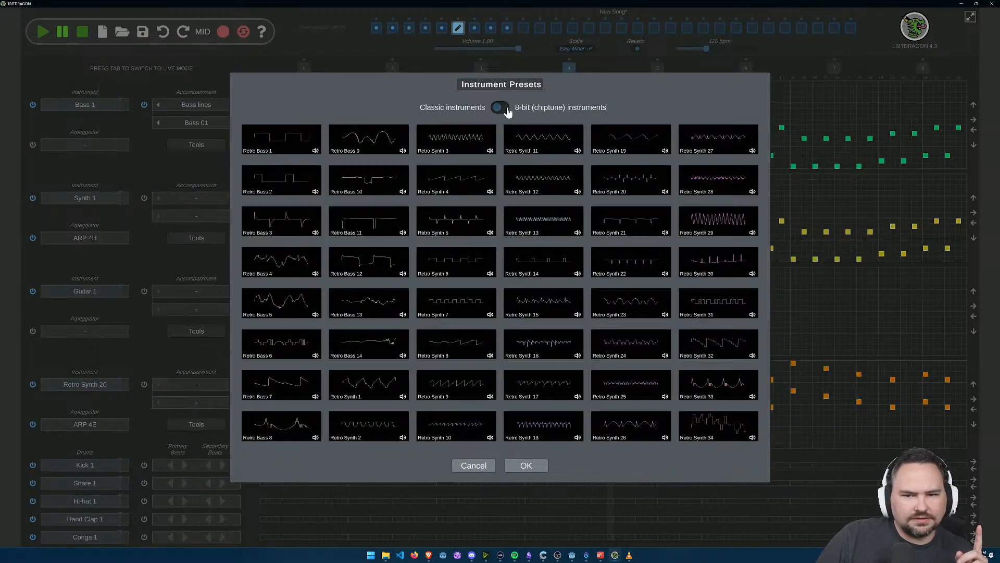
left_click(375, 430)
left_click(525, 465)
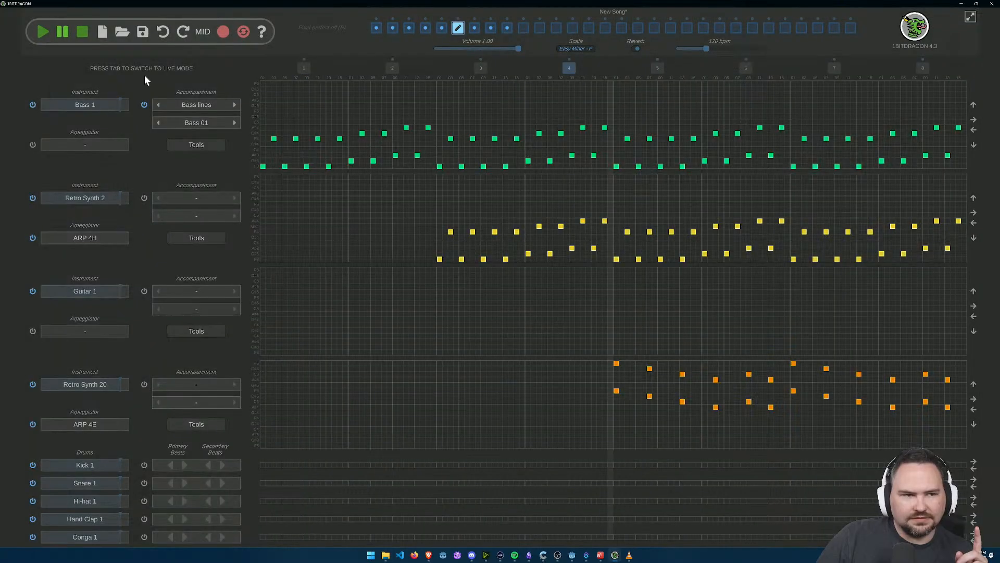
left_click(41, 33)
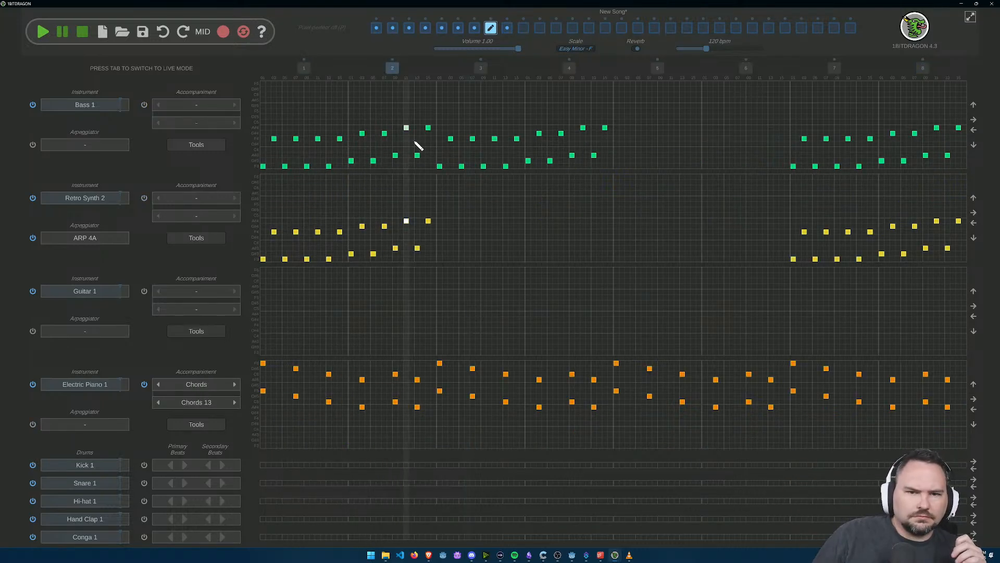
Step: Set the eighth section's Electric Piano 1 track to the 8-bit instrument Retro Synth 20 with the ARP 4E arpeggiator and resume playback
left_click(108, 386)
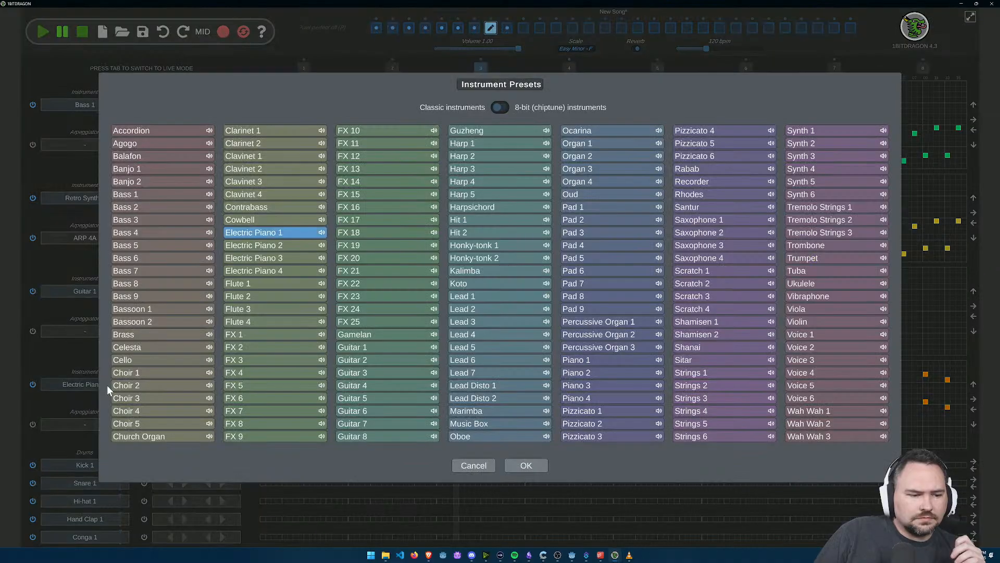
left_click(500, 107)
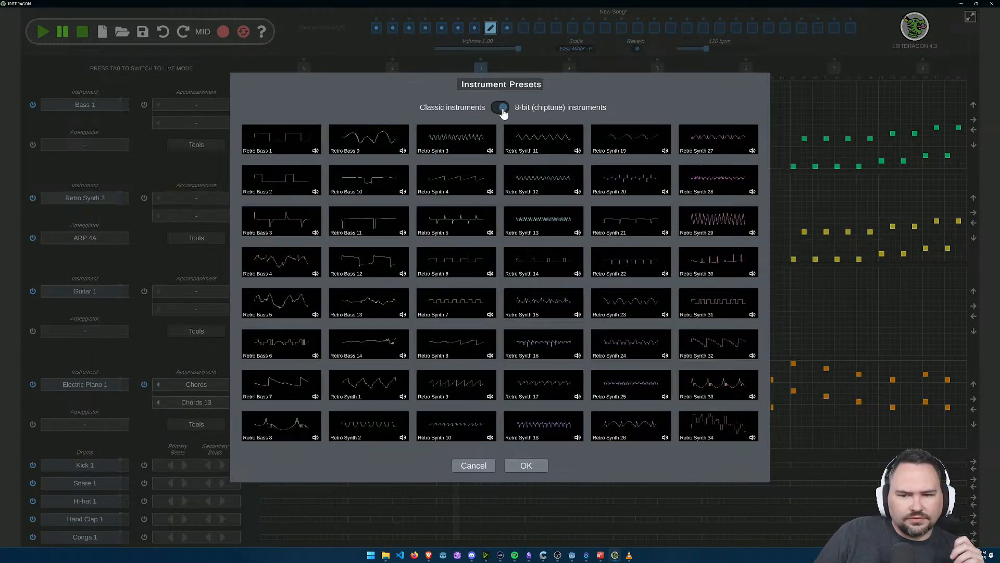
left_click(521, 467)
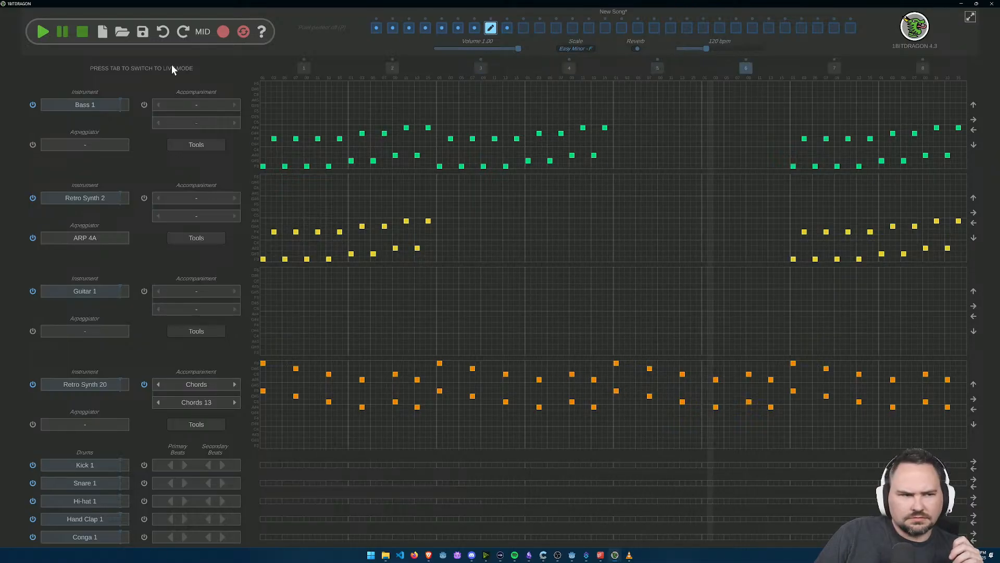
left_click(101, 422)
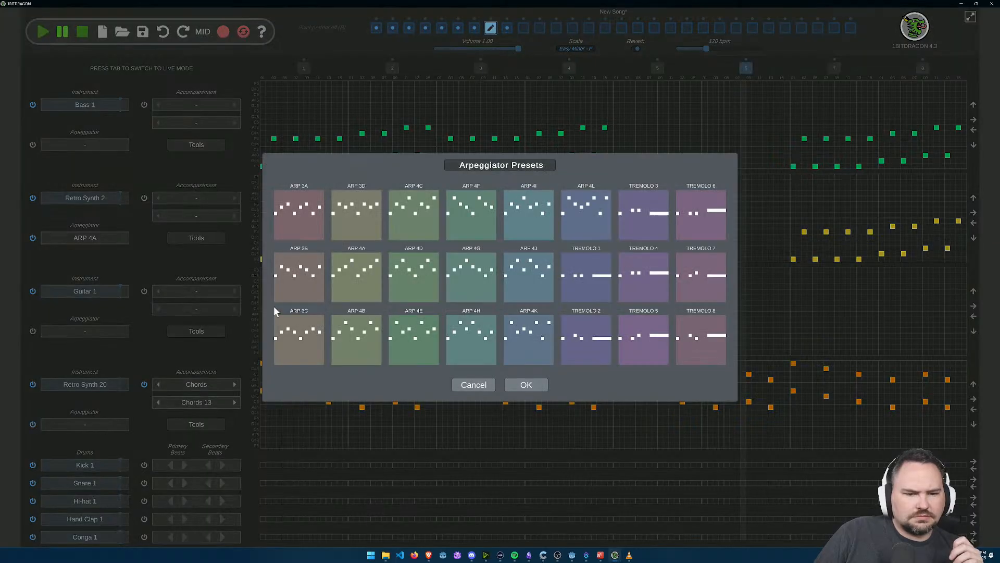
left_click(404, 341)
left_click(545, 390)
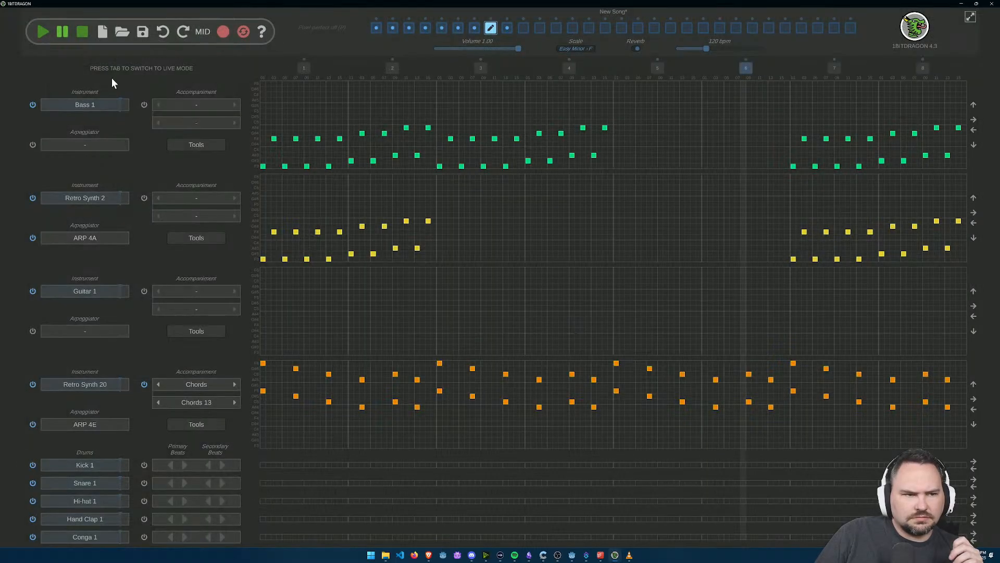
left_click(43, 34)
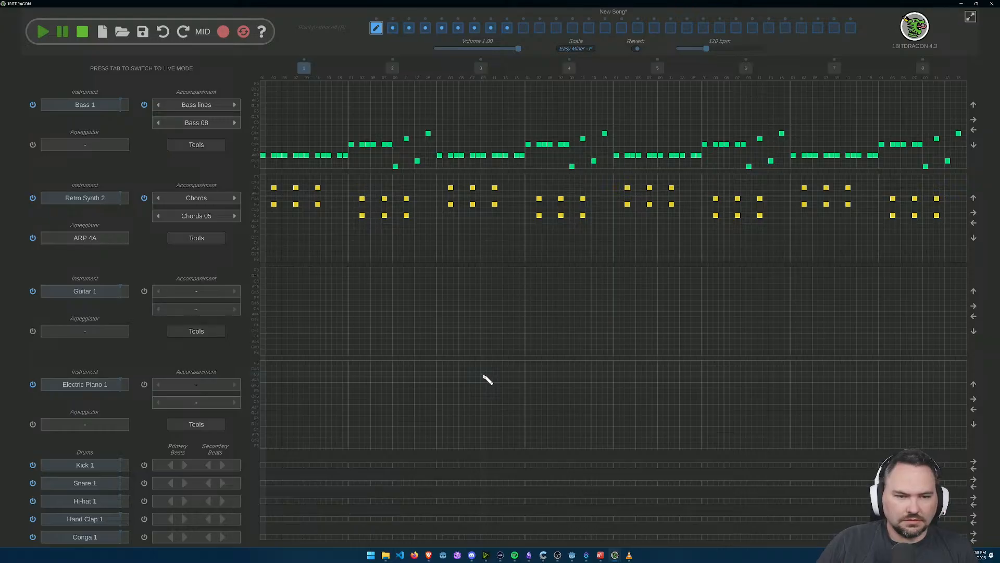
Step: Save the song as DemoLevel in the project's audio folder
key("ctrl+s")
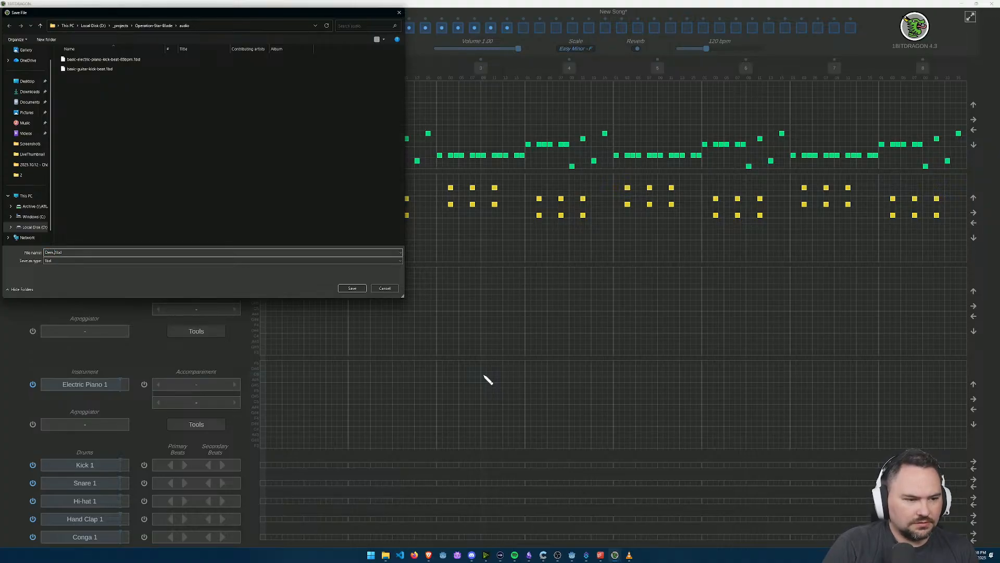
key("Return")
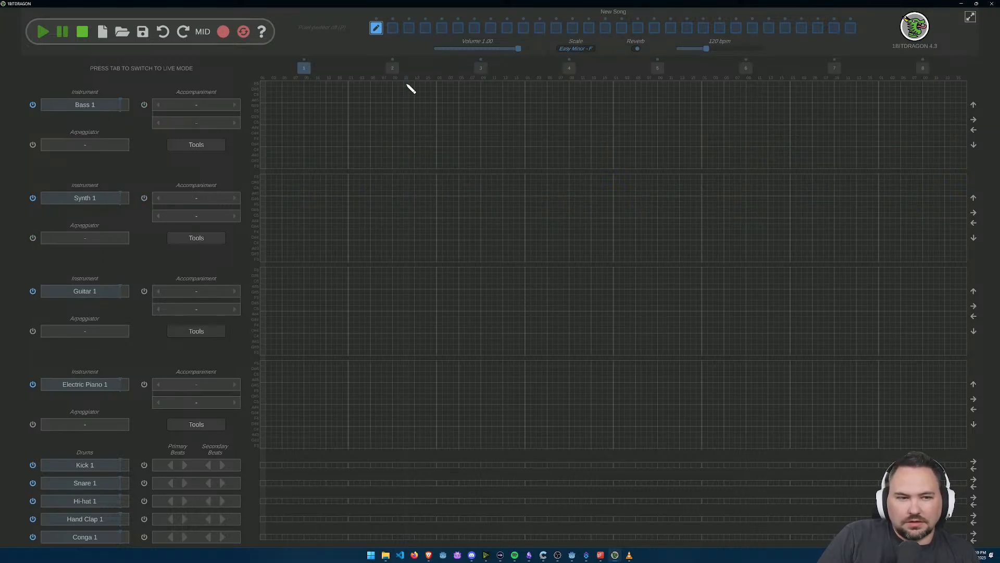
Step: In a new song, give Bass 1 and Synth 1 the Bass 01 accompaniment and Electric Piano 1 Chords 13, and play it briefly
left_click(235, 105)
left_click(235, 199)
left_click(232, 385)
left_click(232, 385)
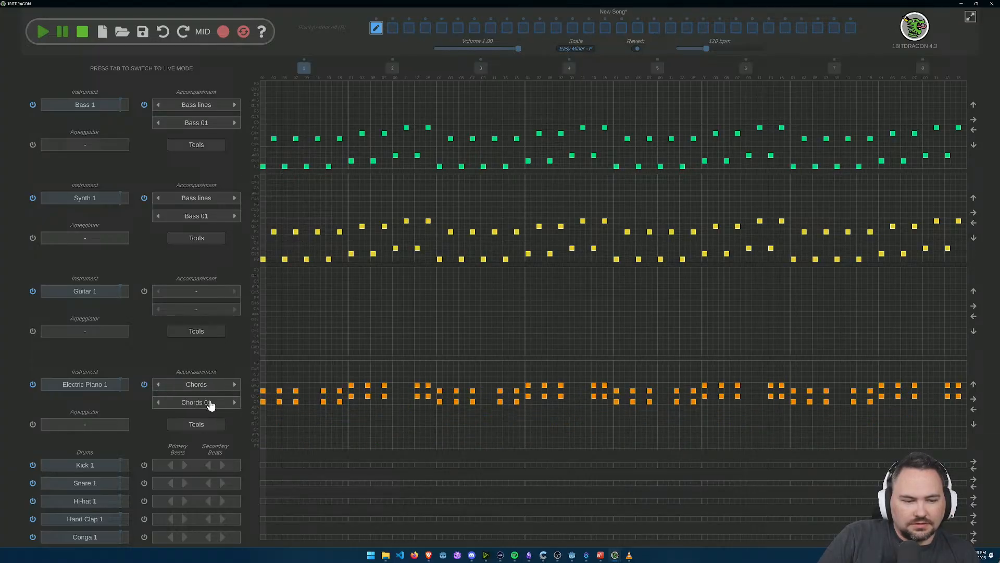
left_click(211, 403)
left_click(507, 244)
left_click(523, 492)
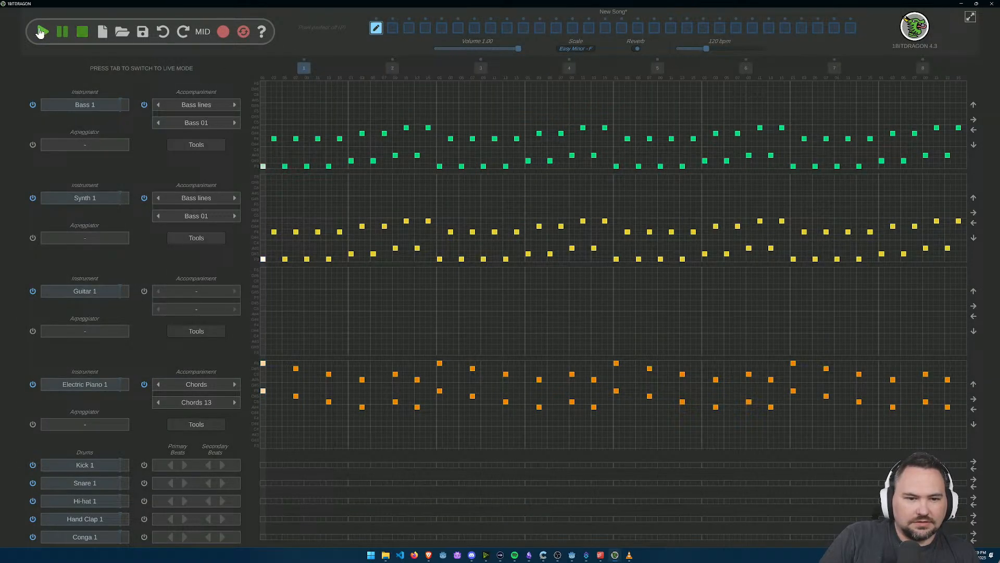
left_click(83, 35)
Step: Set the new song's Synth 1 track to the 8-bit instrument Retro Synth 34 with the ARP 4E arpeggiator
left_click(88, 107)
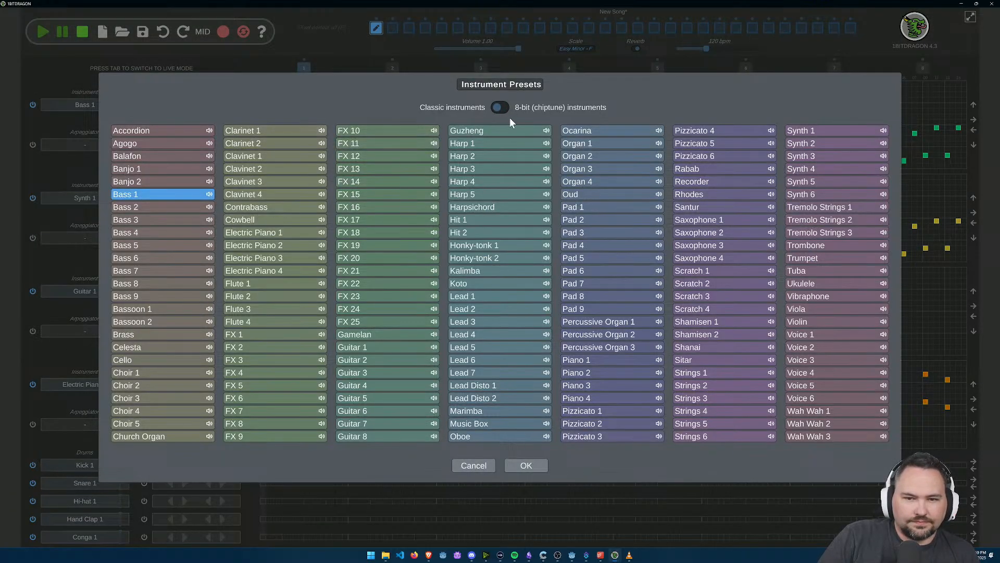
left_click(523, 465)
left_click(87, 198)
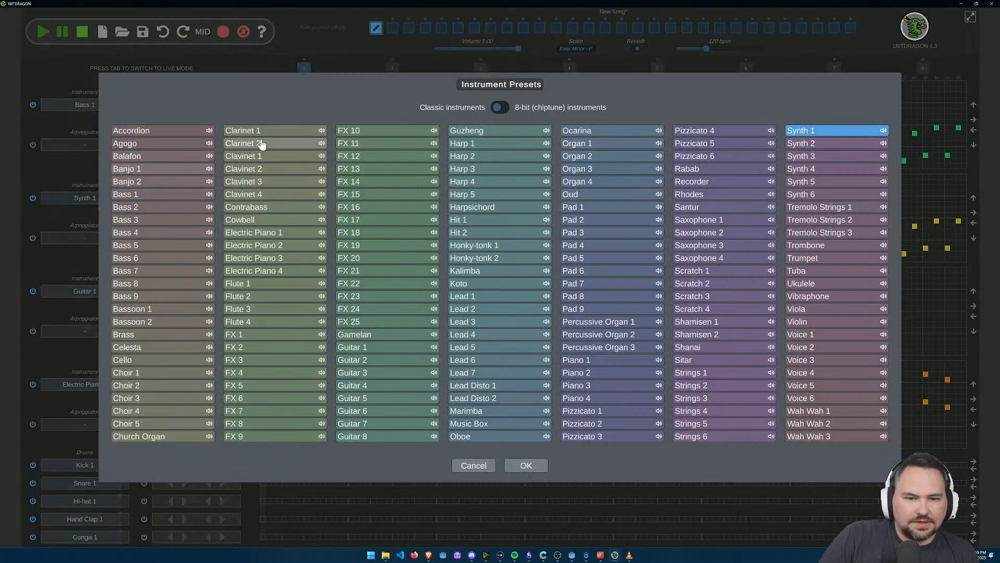
left_click(504, 111)
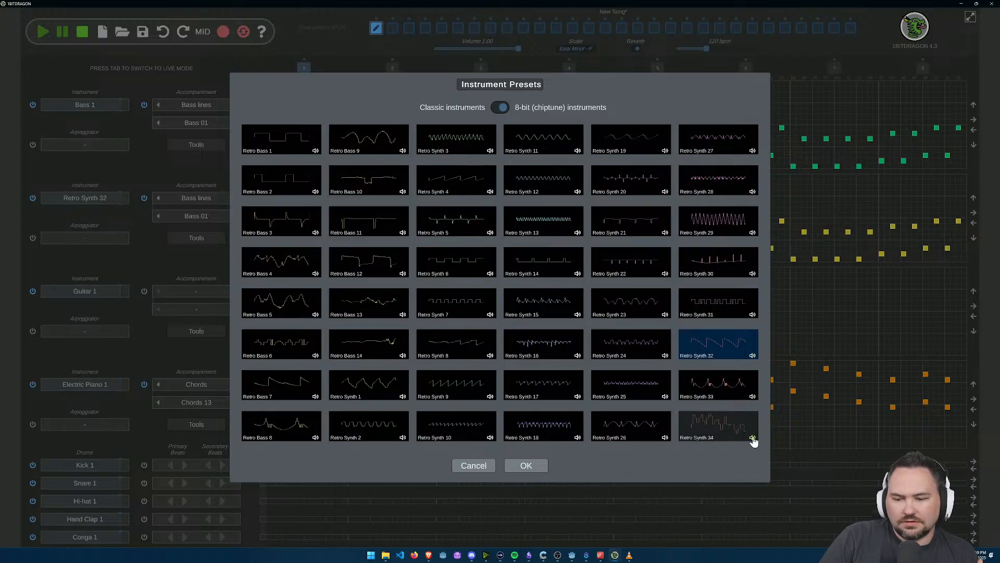
left_click(714, 426)
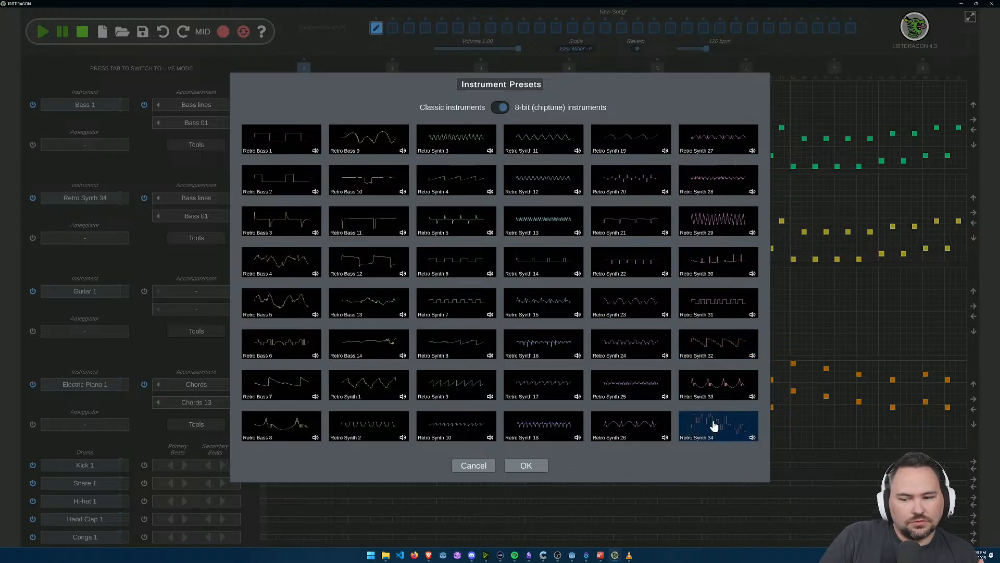
left_click(513, 465)
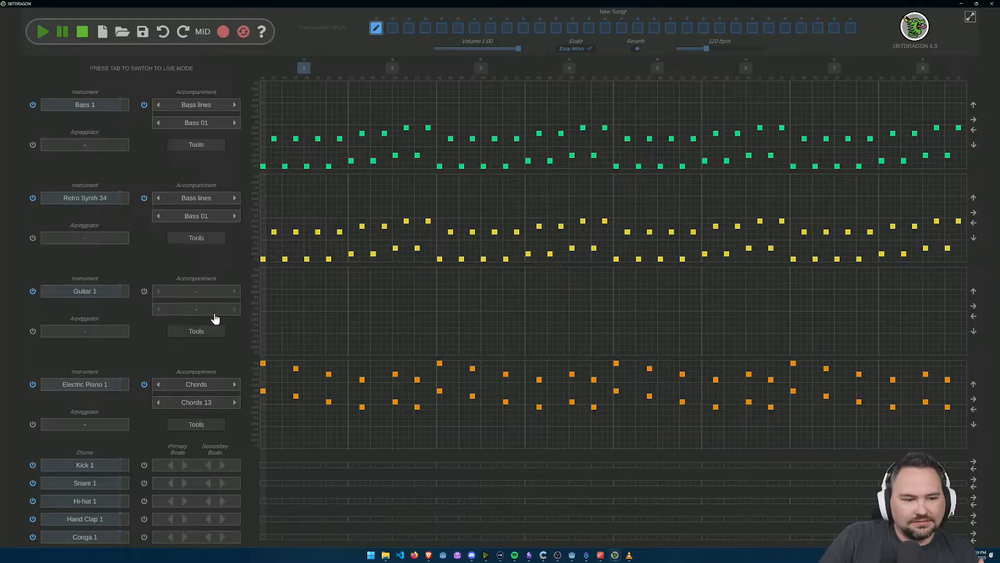
left_click(78, 238)
left_click(414, 338)
left_click(525, 386)
Step: Give the new song's Electric Piano 1 track the ARP 4A arpeggiator and browse the 8-bit instruments for it
left_click(96, 424)
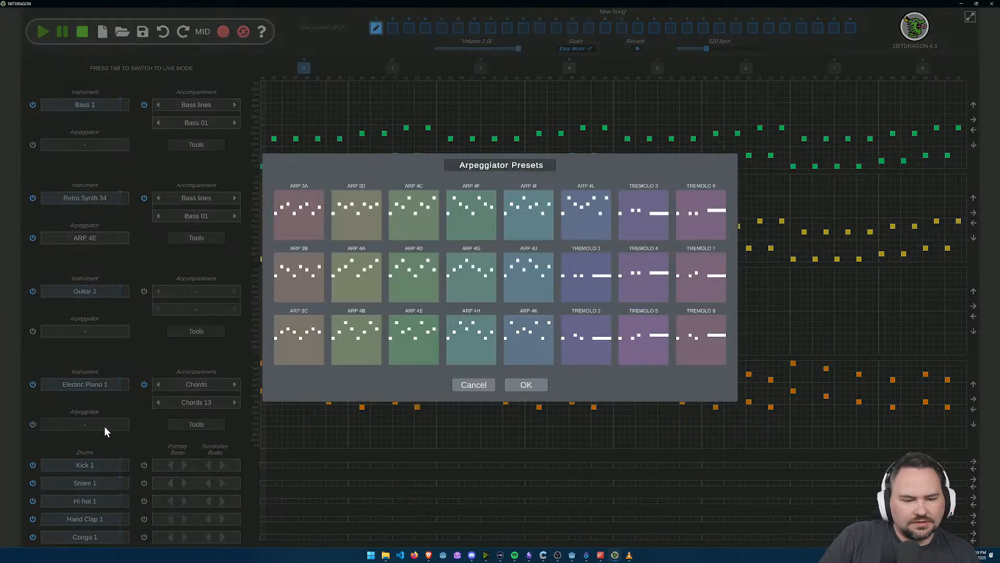
left_click(341, 285)
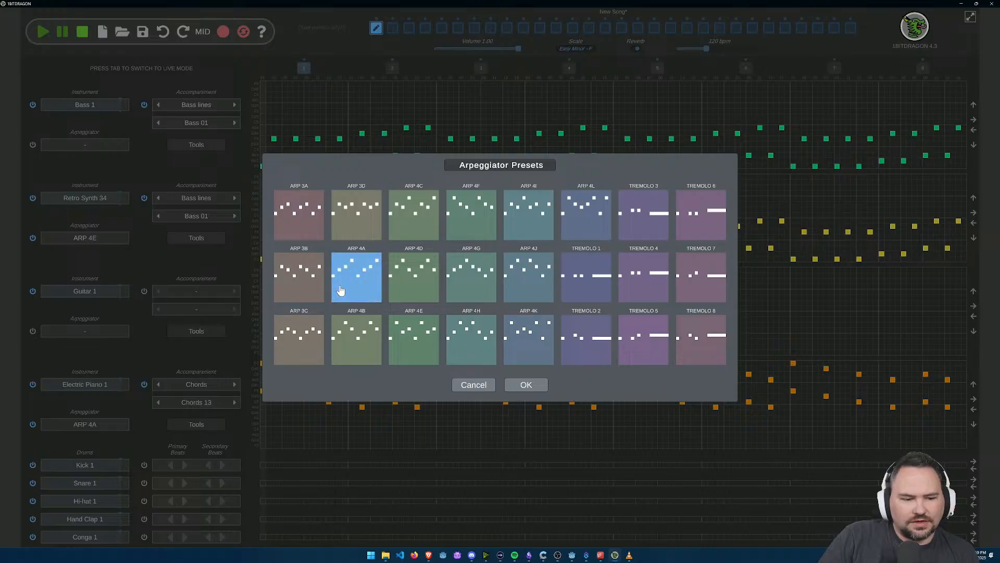
left_click(525, 385)
left_click(92, 382)
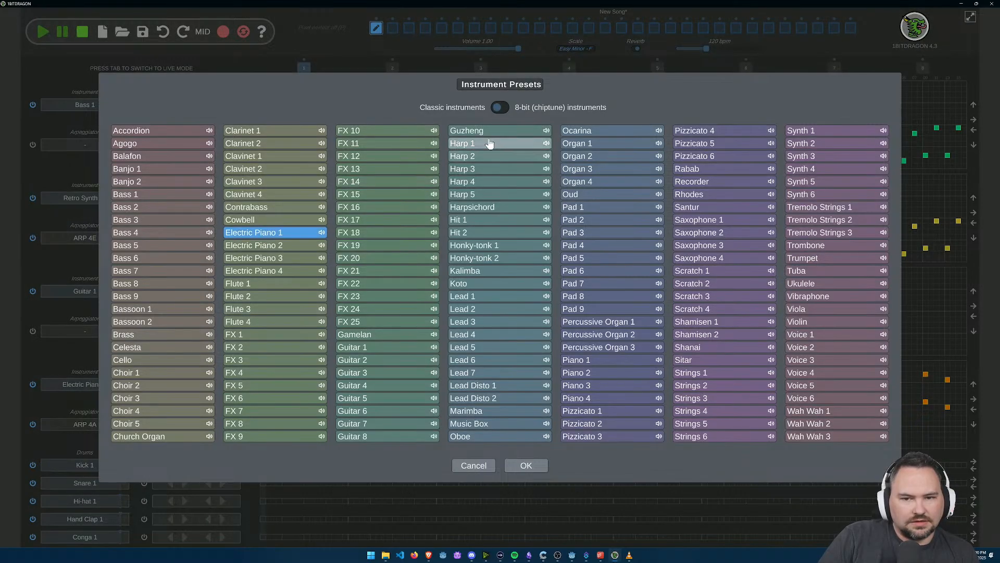
left_click(497, 108)
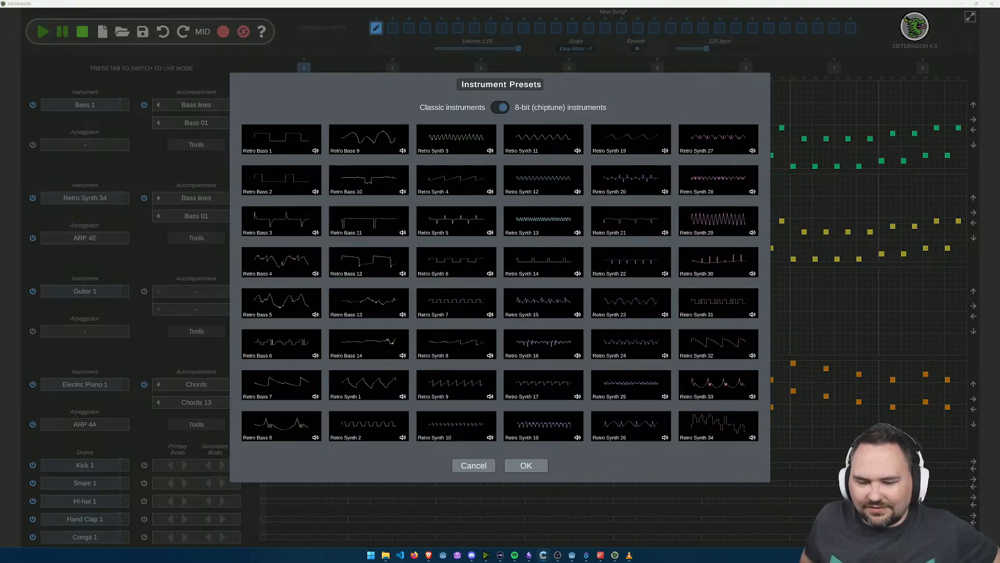
left_click(545, 464)
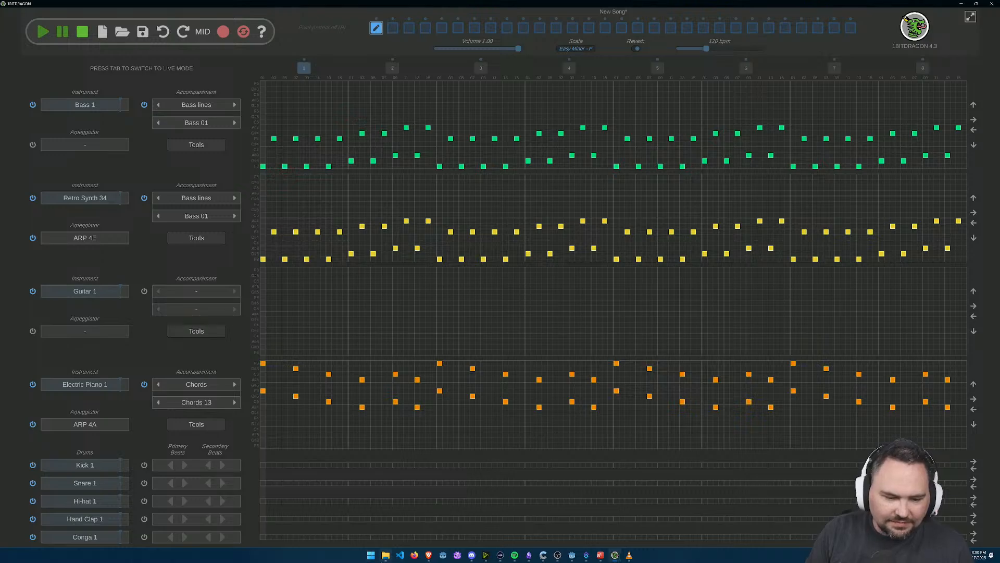
Step: Open the saved DemoLevel song from the project's audio folder
left_click(391, 548)
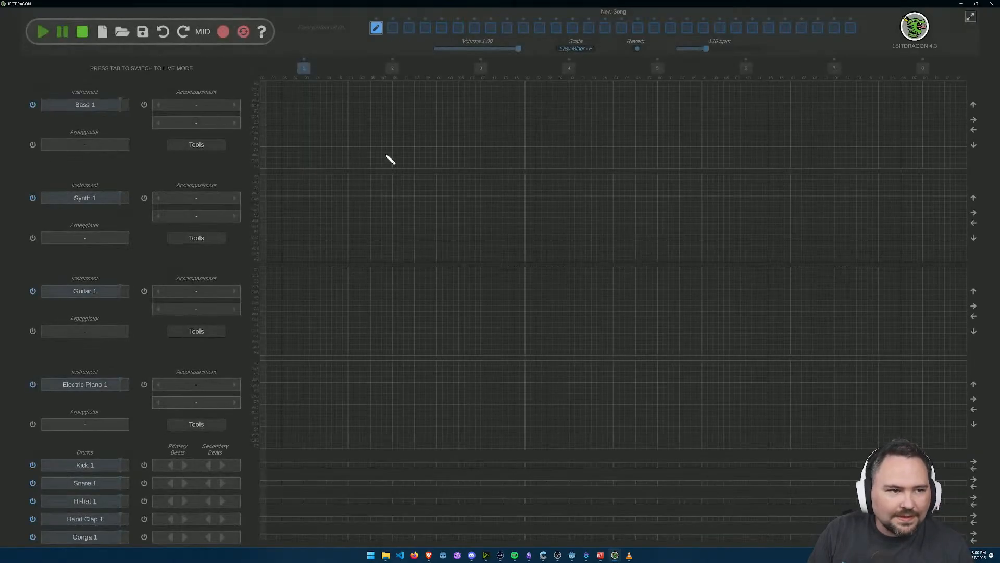
left_click(123, 32)
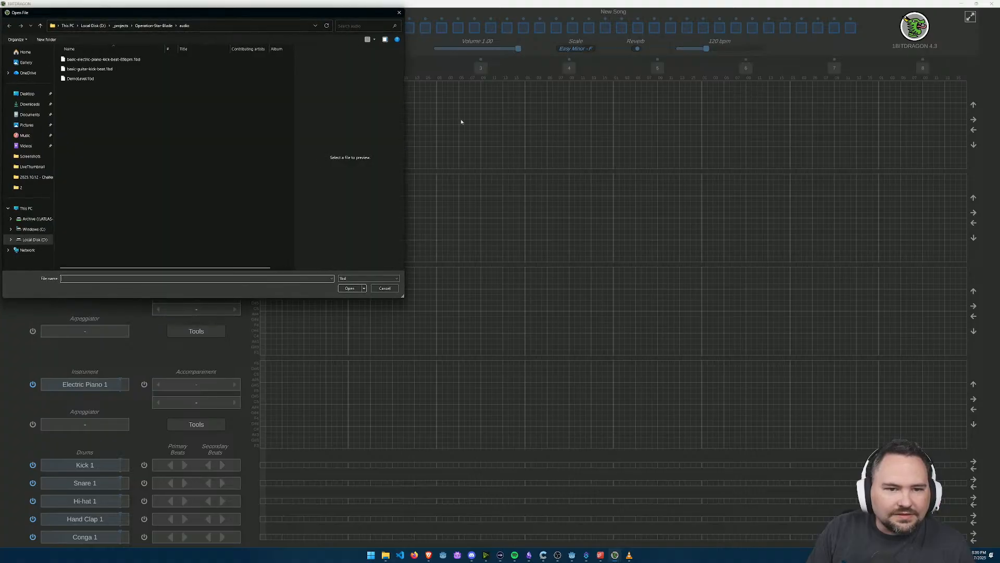
double_click(96, 79)
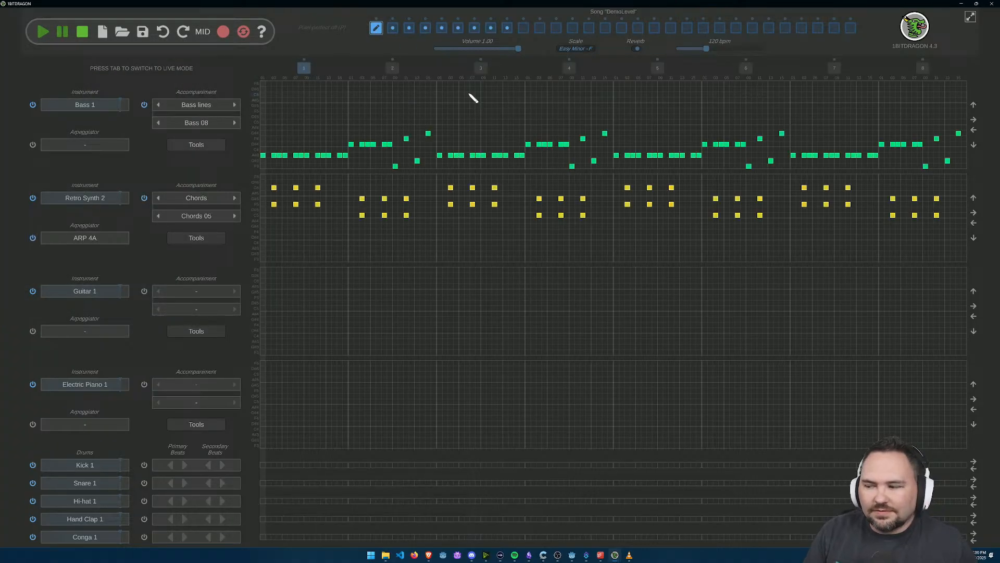
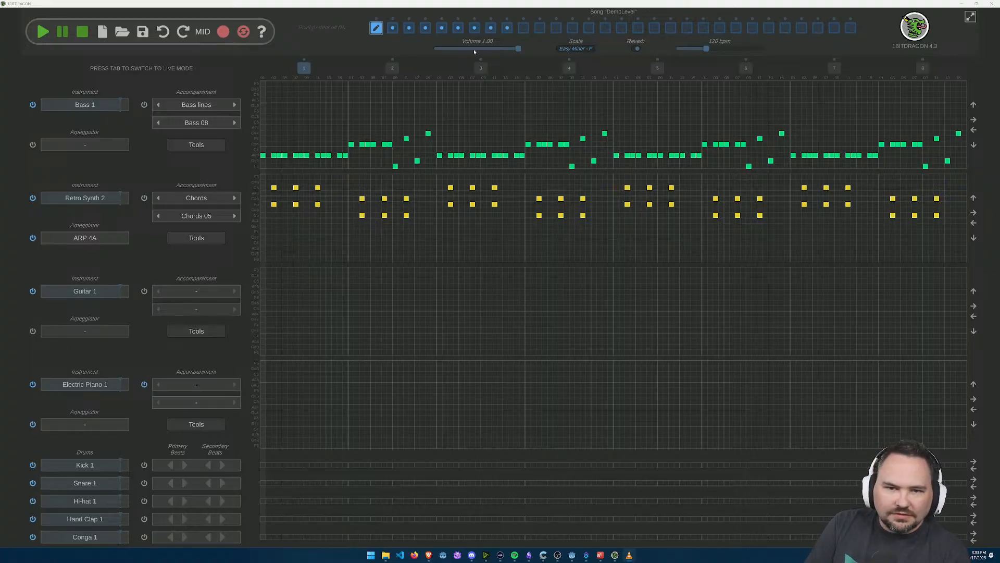
Step: Open the seventh pattern of the DemoLevel song and play it back to check how it sounds
left_click(474, 29)
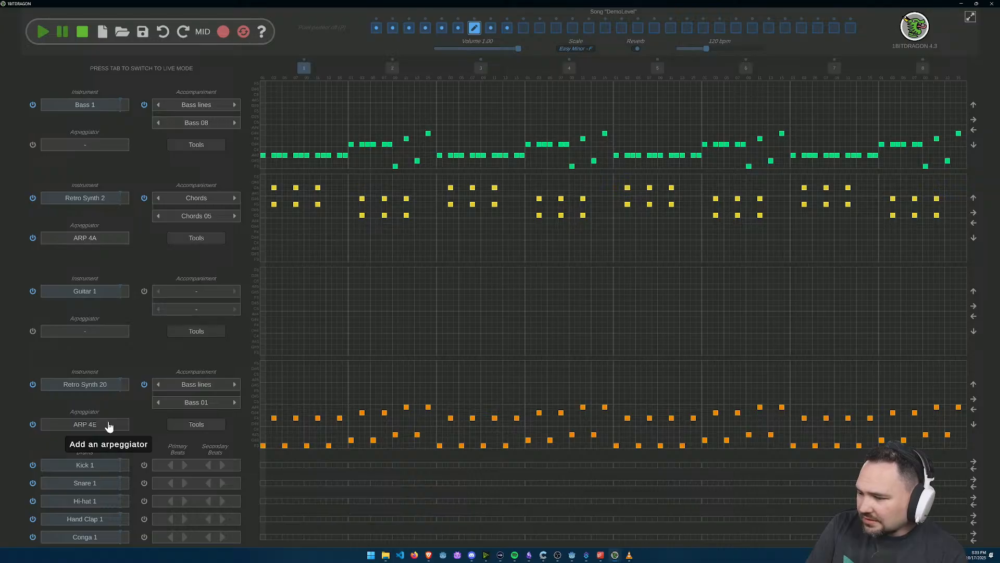
left_click(42, 33)
left_click(80, 32)
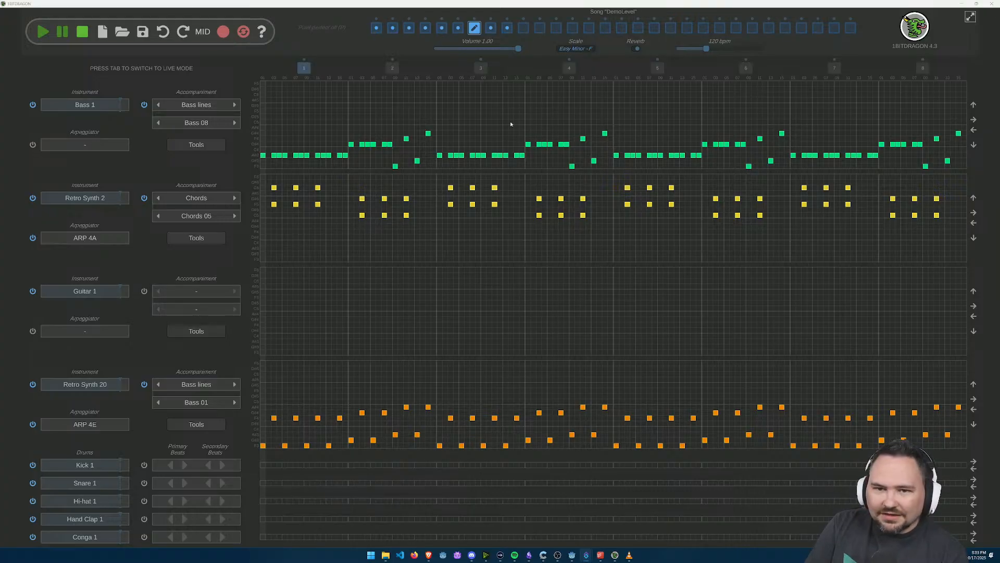
left_click(38, 35)
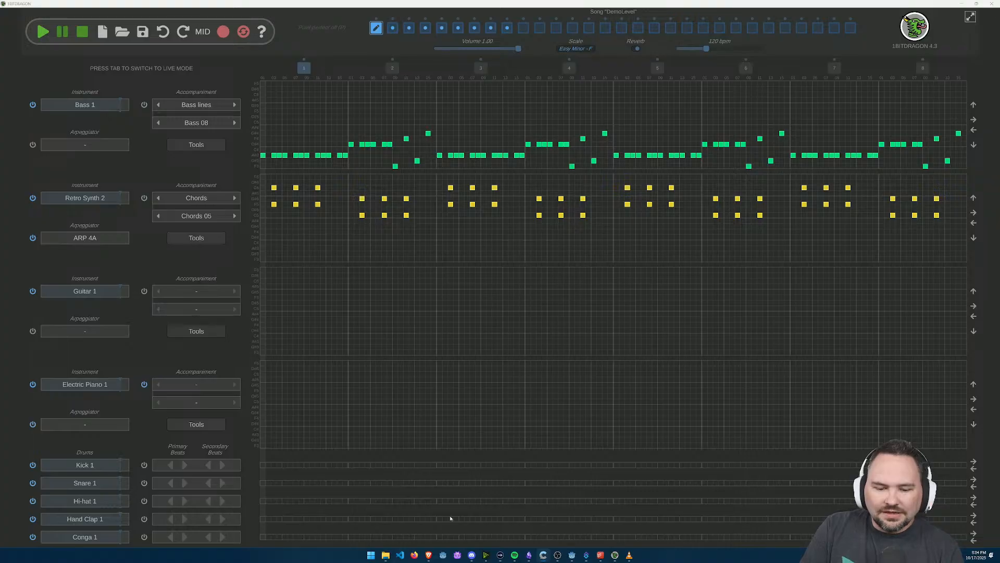
Step: Switch to Godot, maximize the Operation Star Blade project window, and run the game
left_click(572, 555)
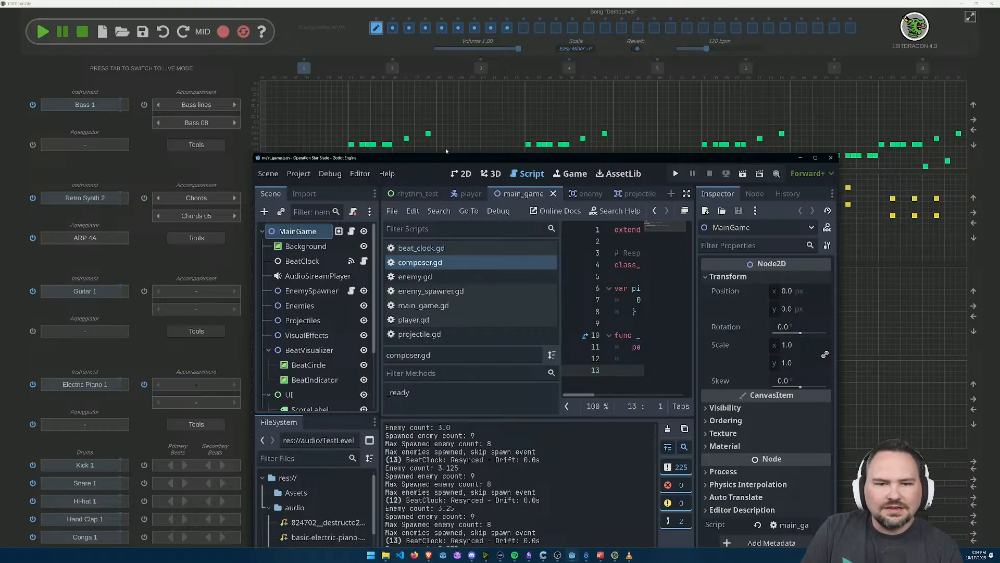
left_click_drag(455, 160, 496, 332)
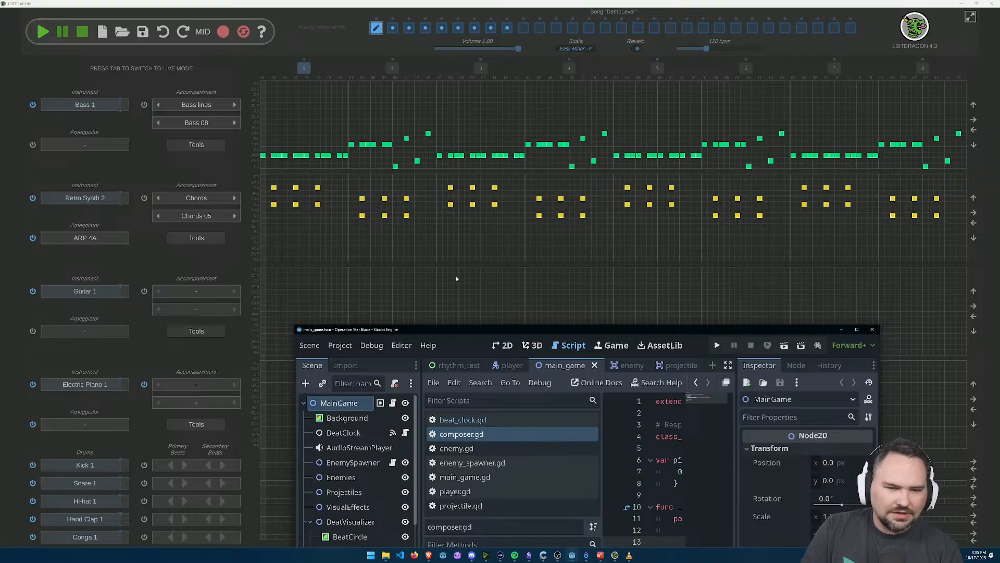
left_click_drag(423, 331, 420, 283)
double_click(421, 284)
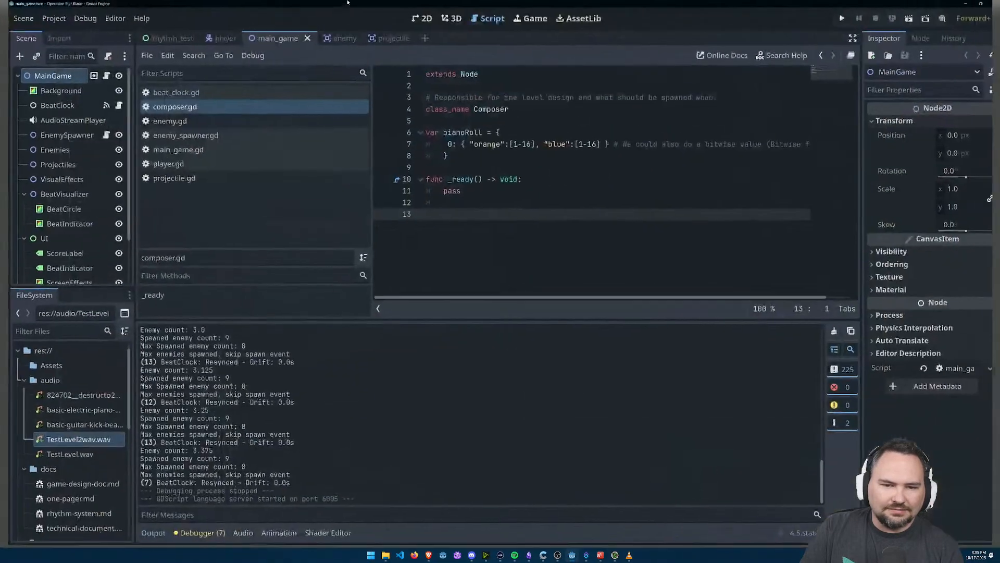
key("F5")
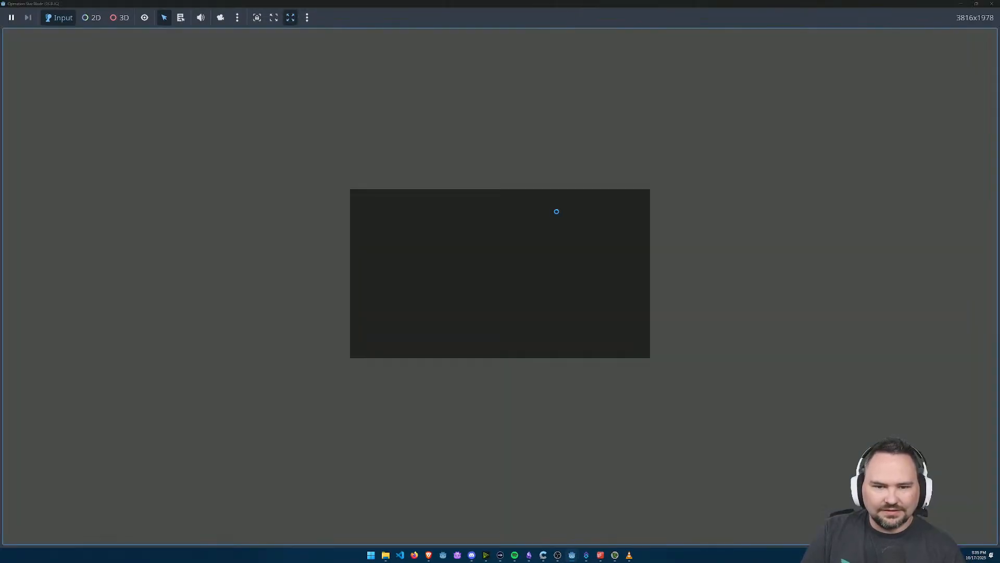
Step: Play-test the running game by steering the ship around the spawned enemies and firing shots, and close the game
key("d")
key("w")
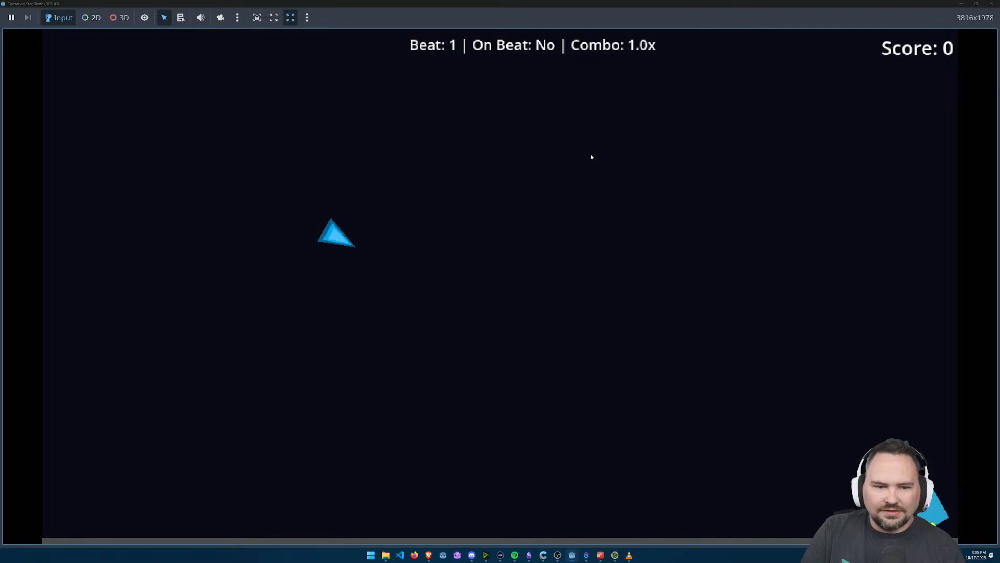
key("a")
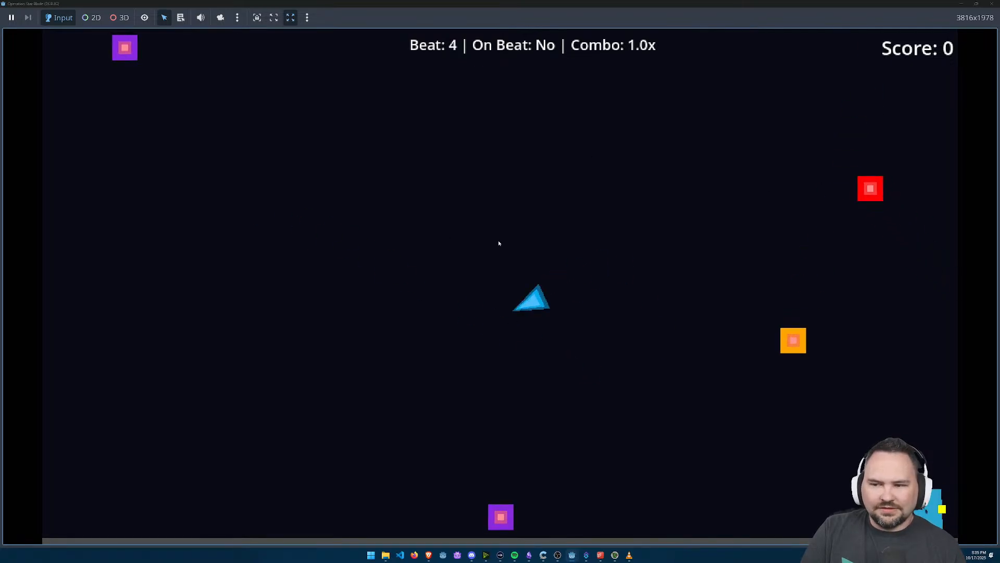
key("d")
key("w")
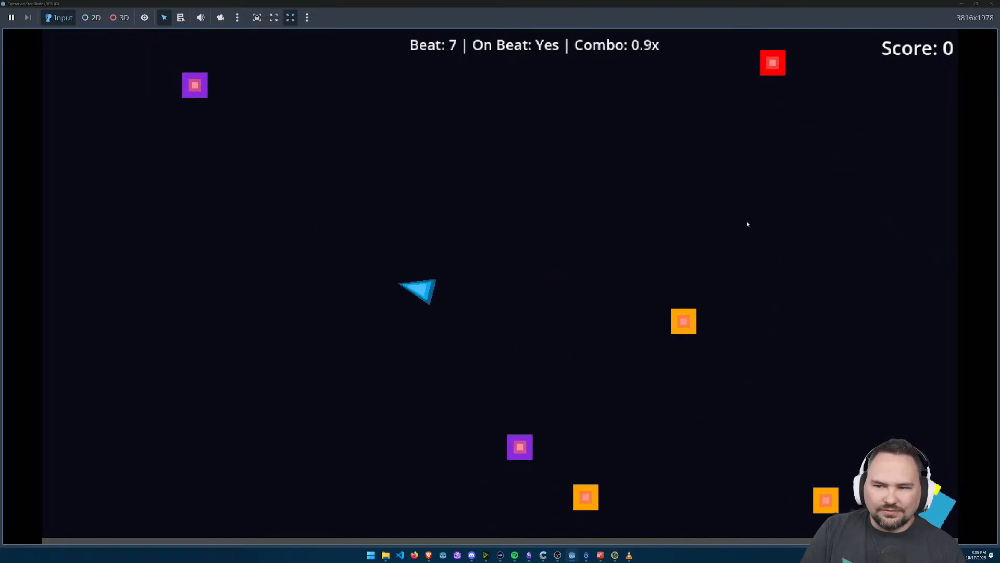
key("d")
key("d")
key("w")
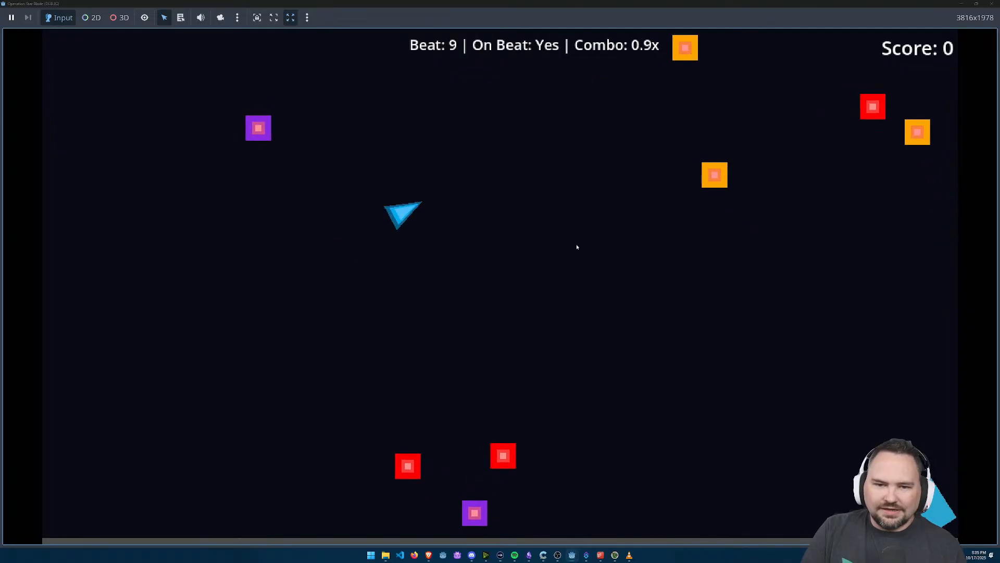
key("d")
key("a")
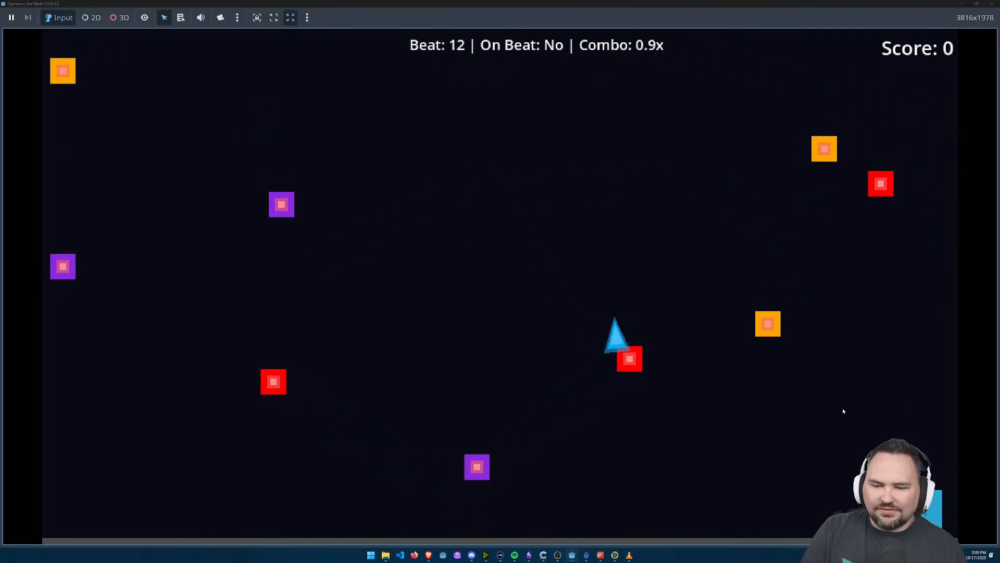
key("w")
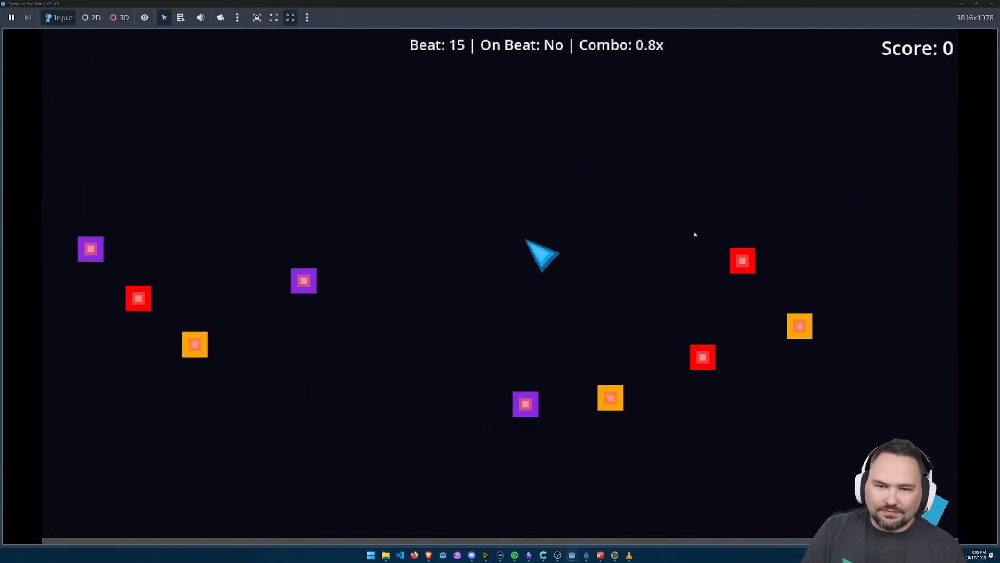
key("w")
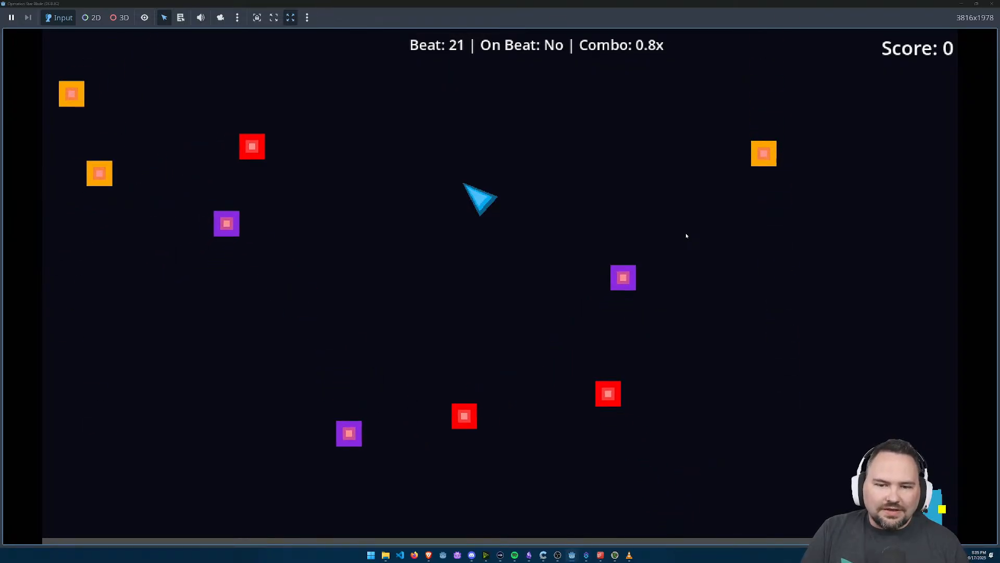
key("w")
key("a")
left_click(507, 266)
left_click(504, 264)
key("space")
key("space")
key("space")
key("space")
key("space")
key("space")
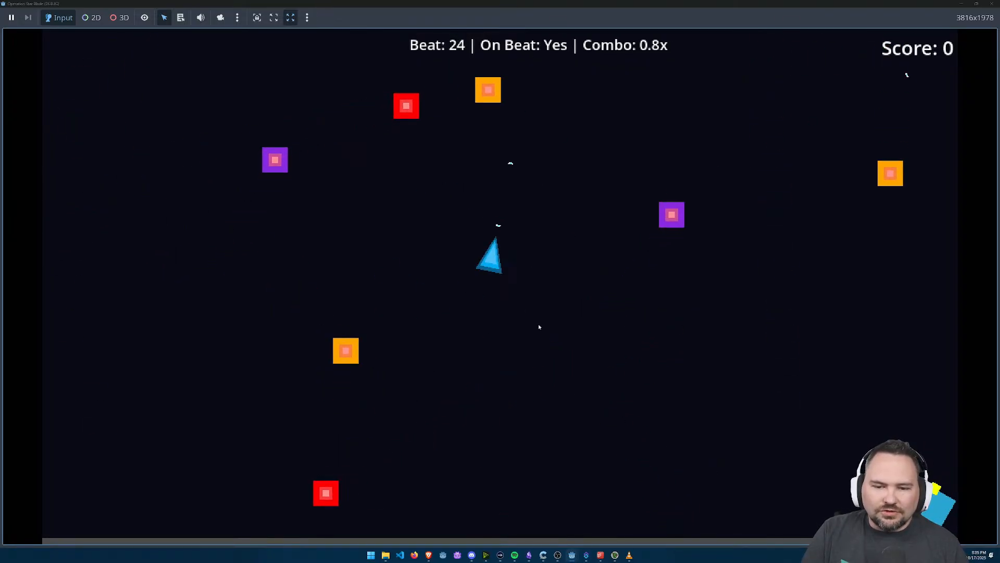
key("w")
key("a")
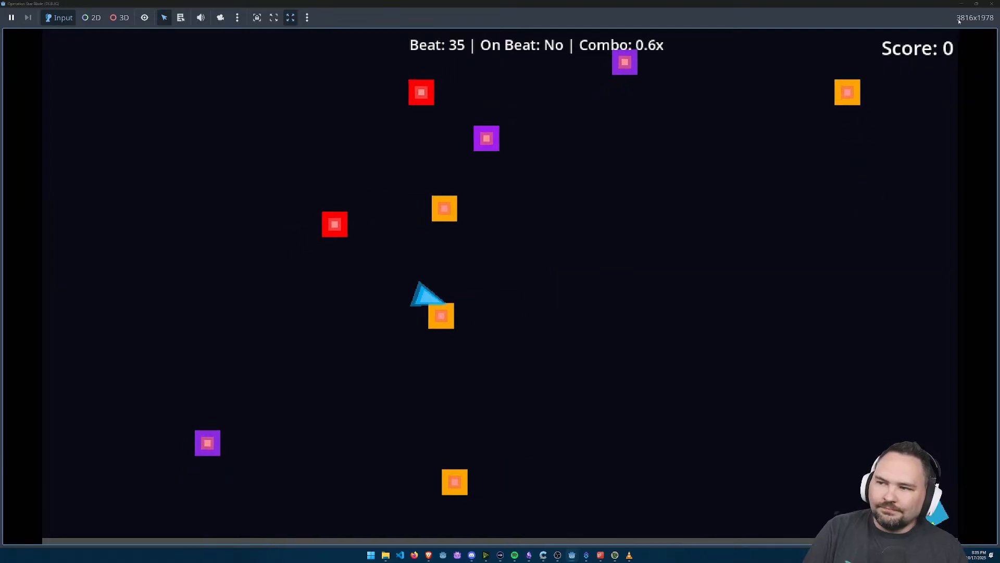
key("w")
key("d")
key("a")
key("s")
key("w")
key("d")
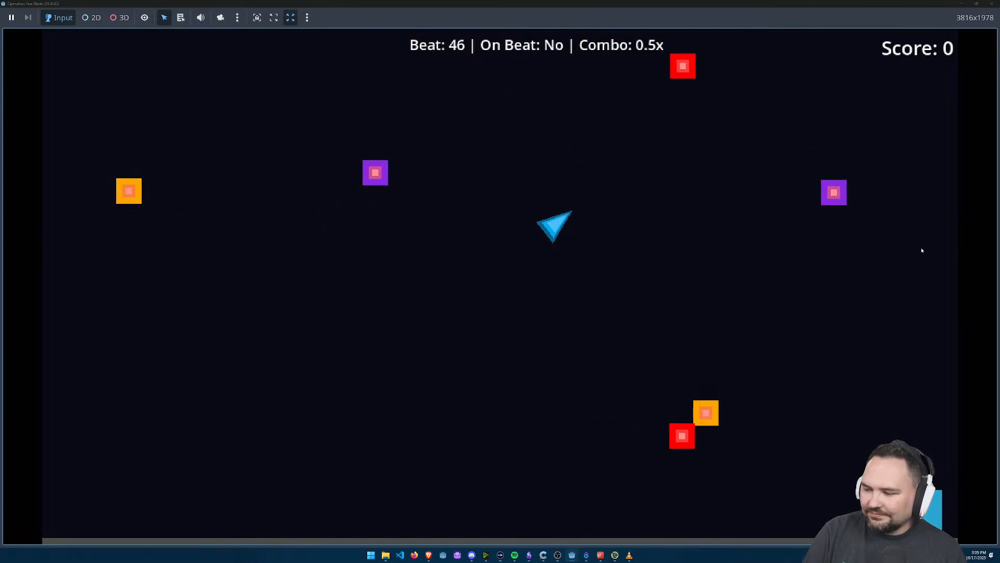
key("w")
key("a")
left_click(991, 7)
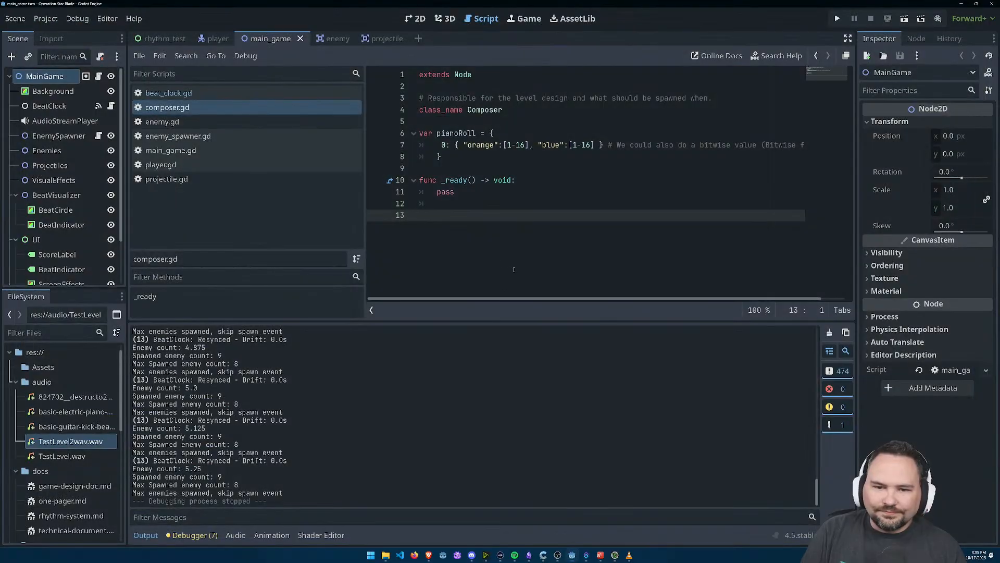
Step: Switch to the unsaved new song in 1BITDRAGON and view the 8-bit instrument presets for its Retro Synth 34 track
key("alt+Tab")
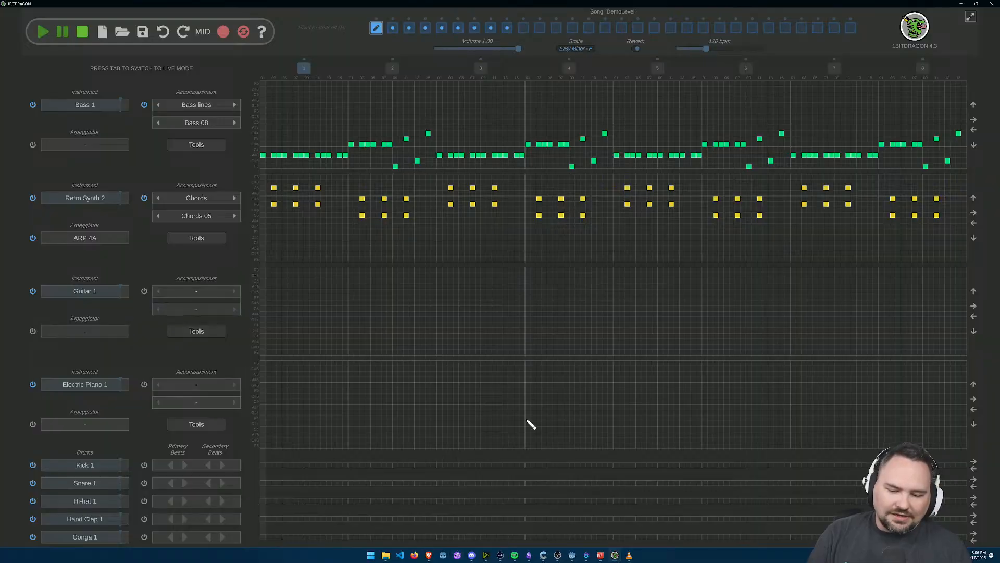
mouse_move(617, 555)
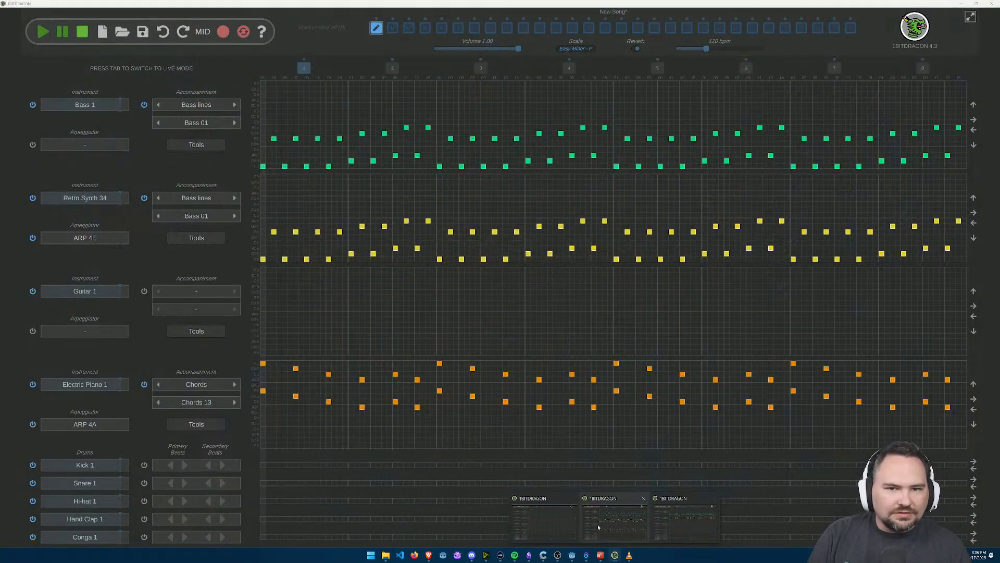
left_click(607, 524)
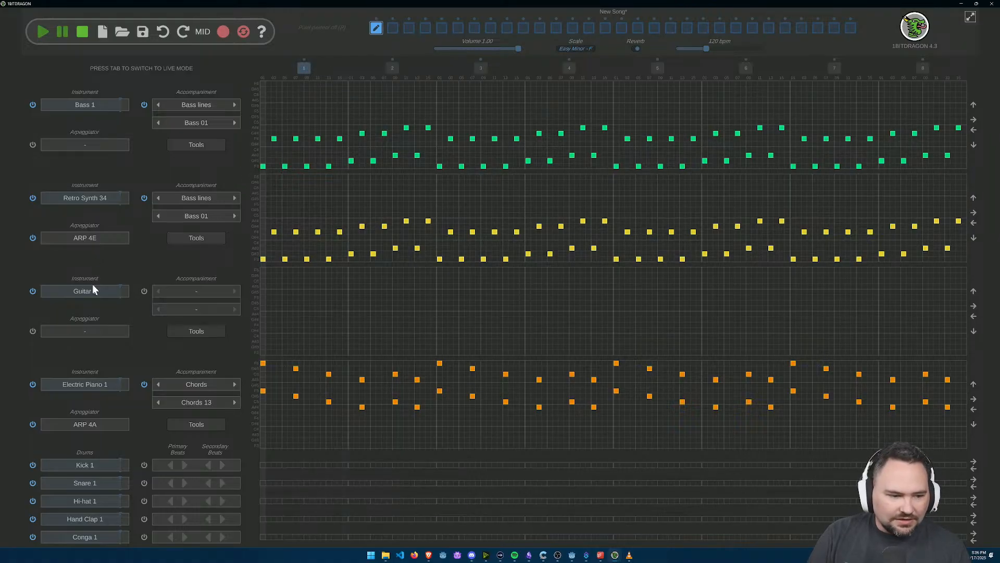
left_click(92, 200)
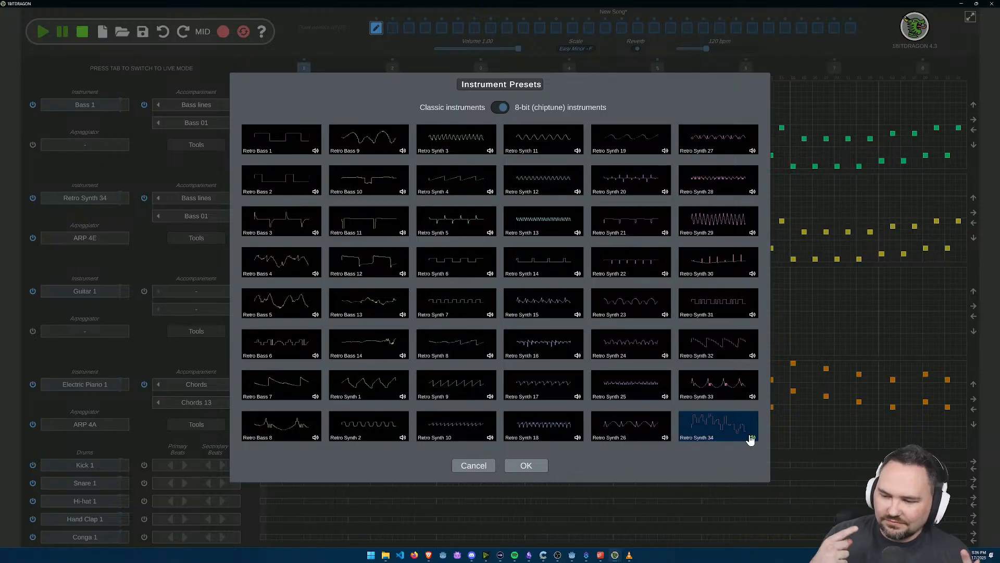
left_click(463, 466)
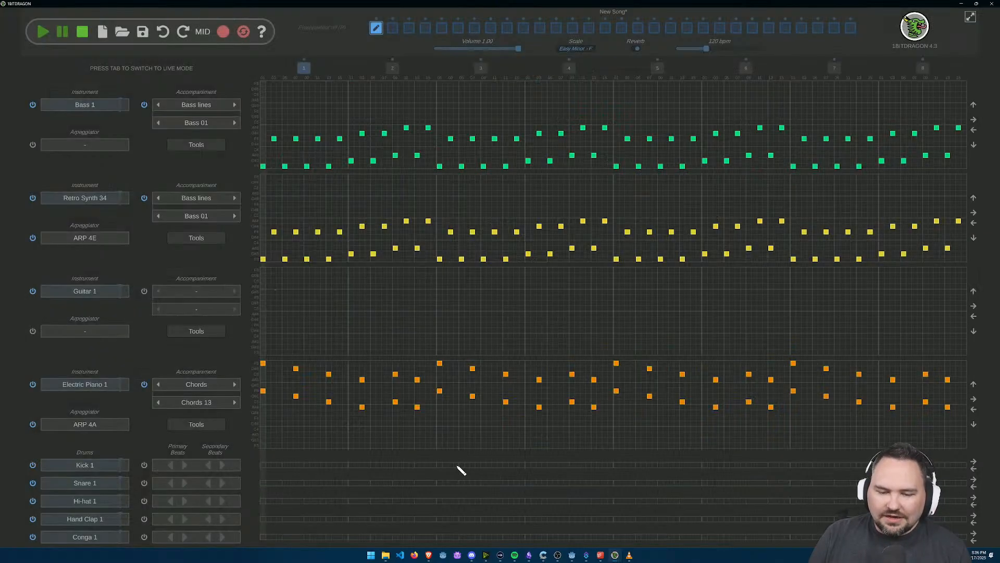
Step: Draw a few short and long test notes above the Retro Synth 34 pattern in bars 1 to 3 and remove them again
left_click(324, 203)
left_click_drag(428, 198, 442, 201)
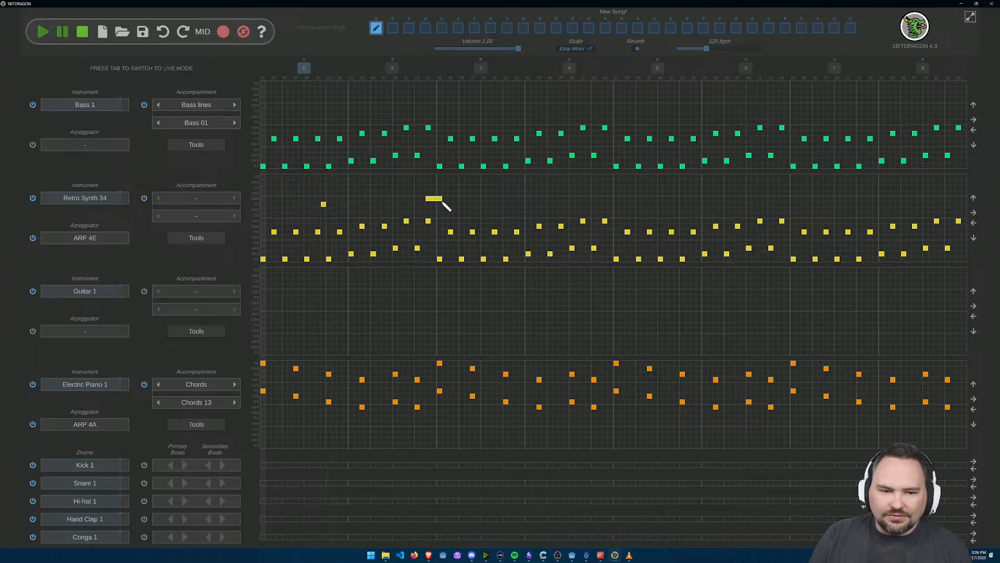
left_click(312, 193)
left_click_drag(335, 204, 392, 205)
left_click(440, 204)
left_click(436, 199)
left_click(360, 205)
left_click(324, 205)
left_click(312, 193)
left_click(440, 204)
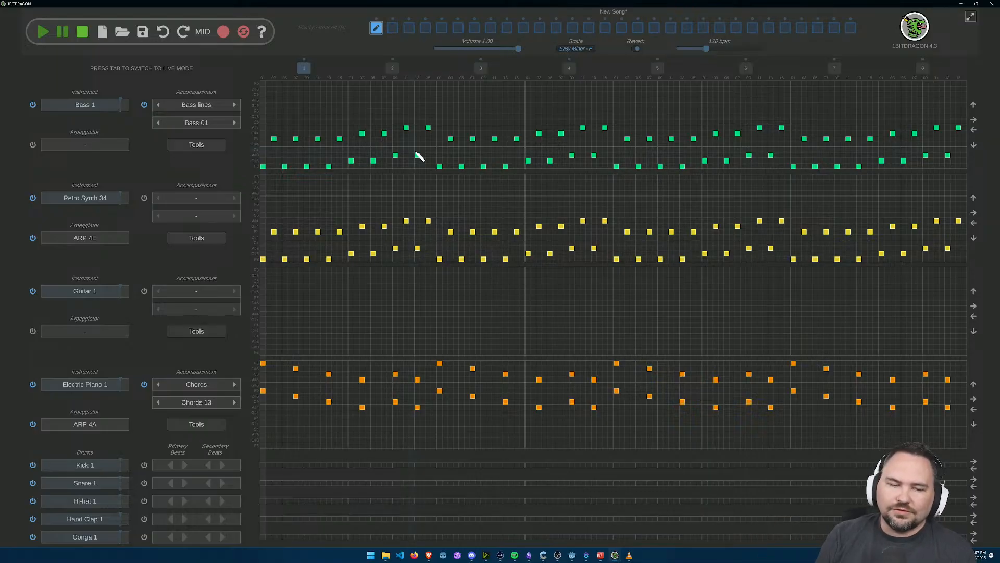
Step: Switch to Godot, run the game once more to watch the enemies spawn, and close it
key("alt+Tab")
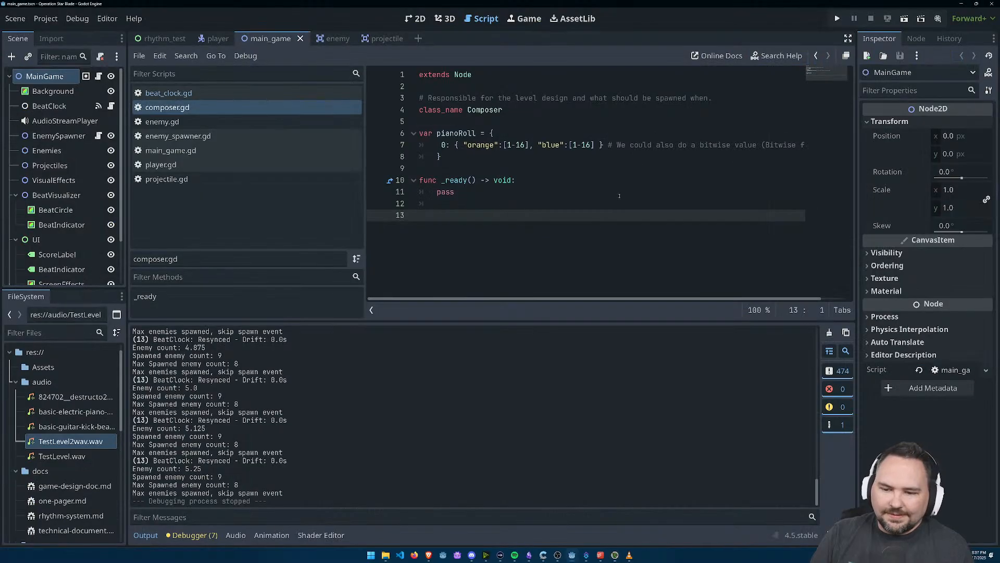
key("F5")
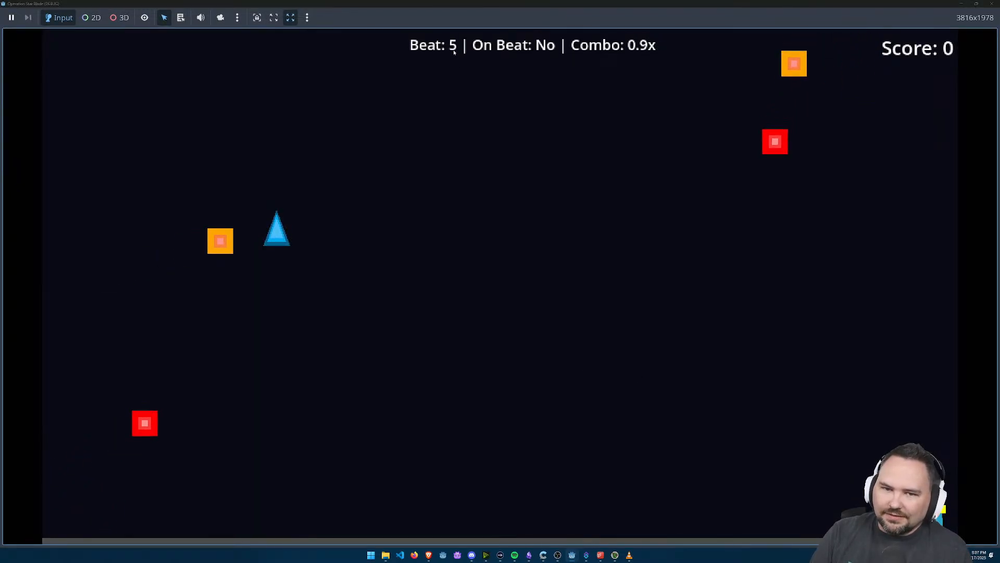
left_click(992, 4)
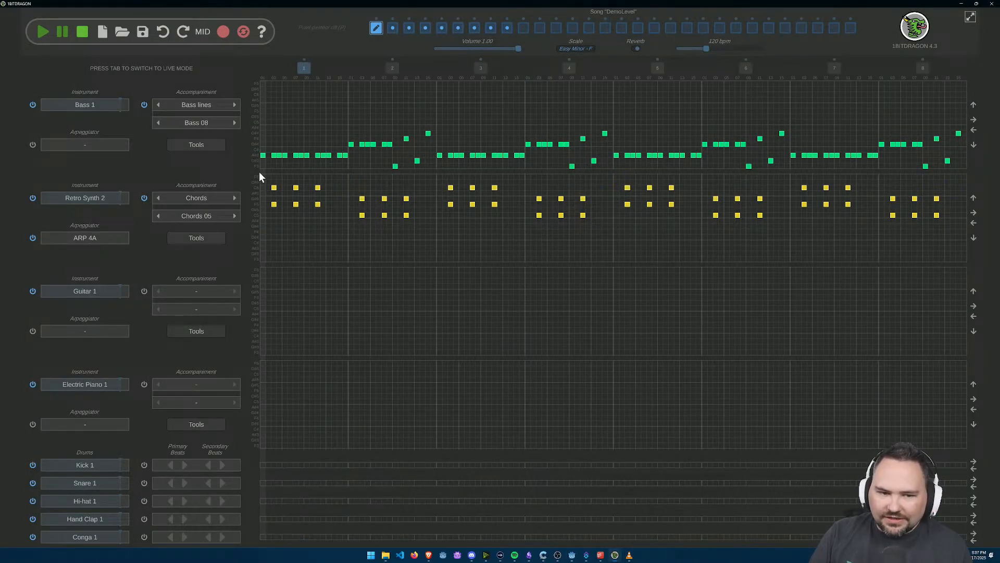
Step: In DemoLevel in 1BITDRAGON, draw test notes of different lengths on Guitar 1 in bars 2, 4 and 5 and Electric Piano 1 in bars 1–2 and 4
mouse_move(334, 423)
left_mouse_down()
mouse_move(457, 425)
mouse_move(422, 391)
left_mouse_up()
left_click_drag(533, 315, 545, 314)
left_click(622, 326)
left_click_drag(534, 418, 561, 418)
left_click_drag(351, 311, 407, 309)
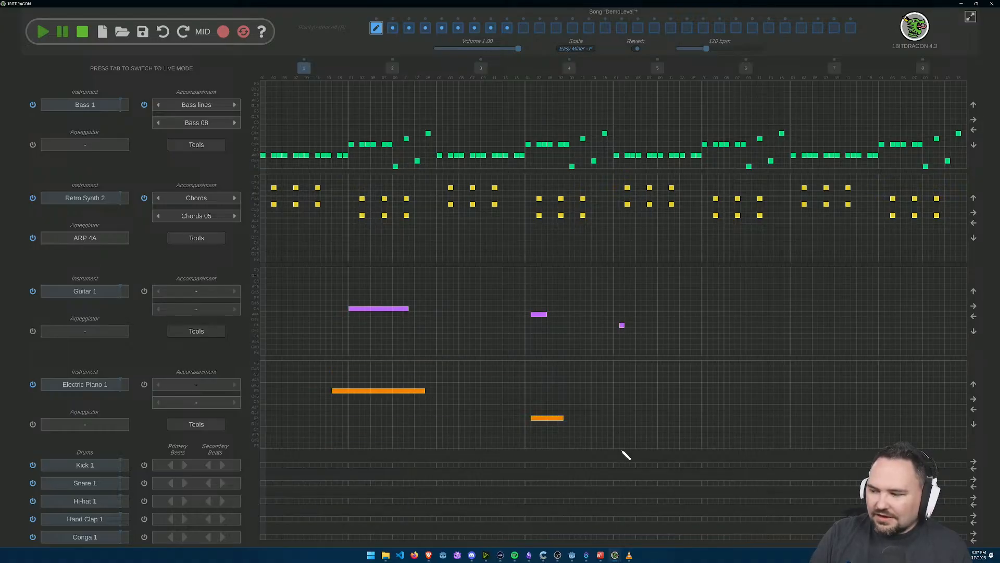
Step: Delete all the test notes from DemoLevel's Guitar 1 and Electric Piano 1 tracks
right_click(536, 419)
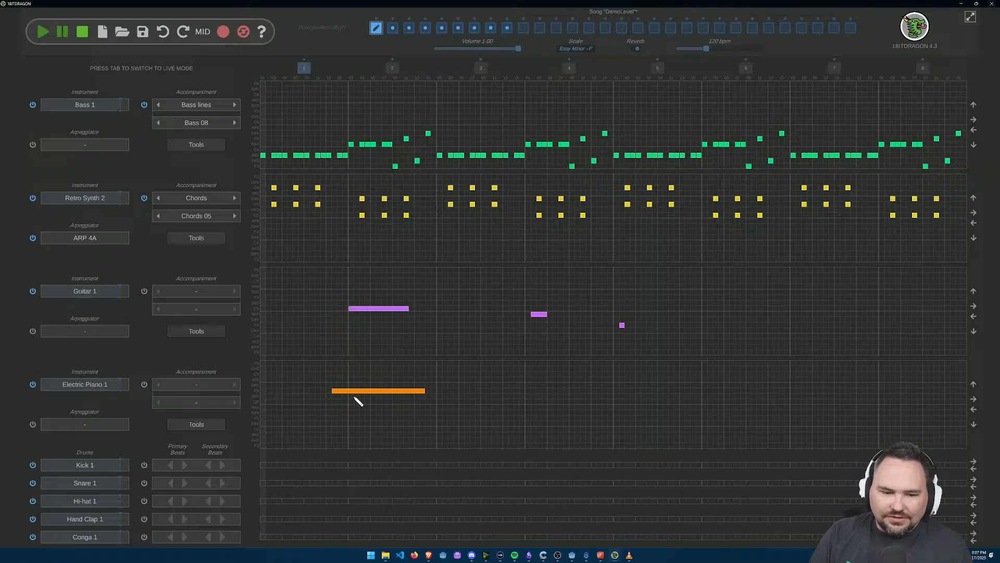
right_click(380, 309)
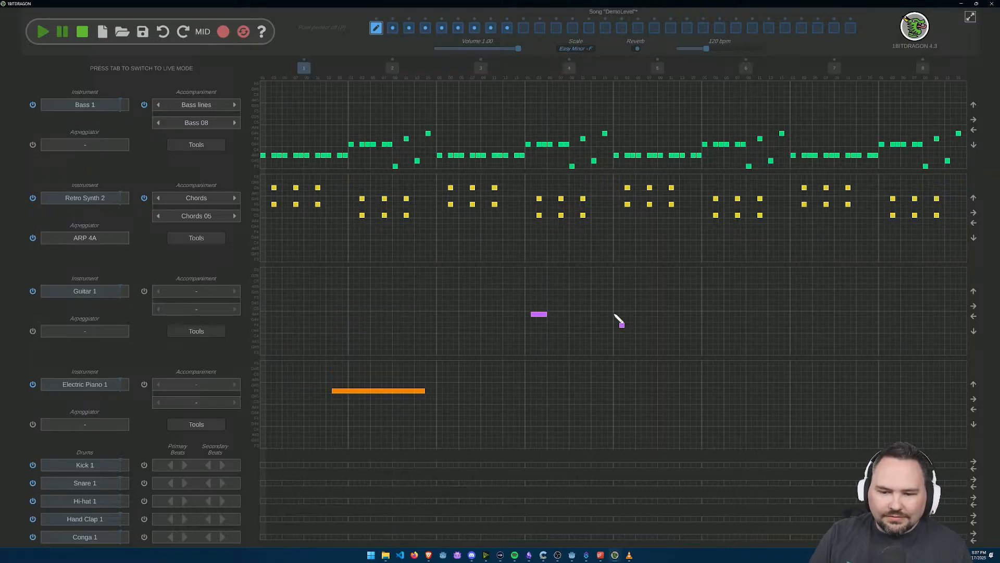
right_click(539, 314)
right_click(412, 391)
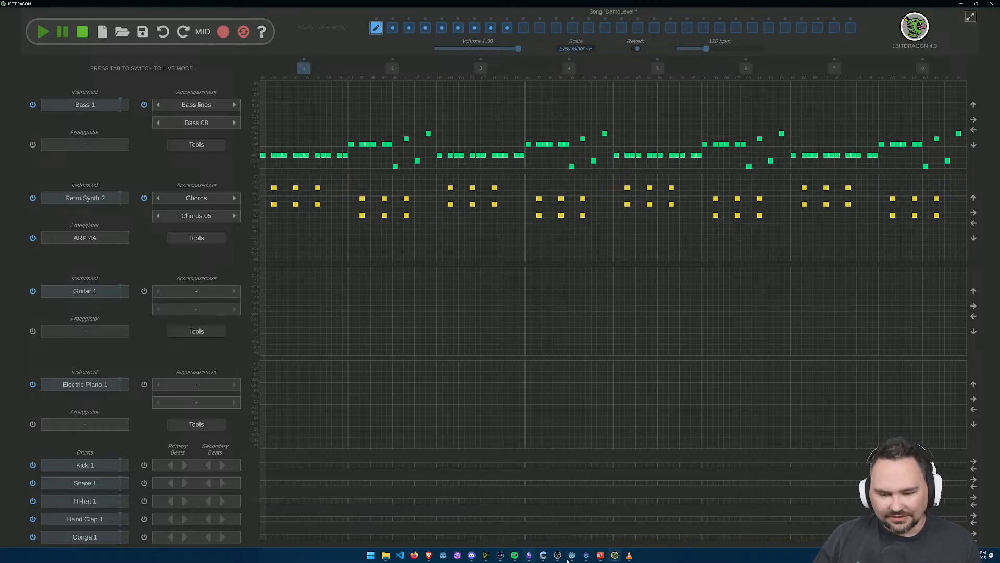
Step: Switch to the unsaved new song's window, play its first pattern briefly, and stop playback
left_click(614, 515)
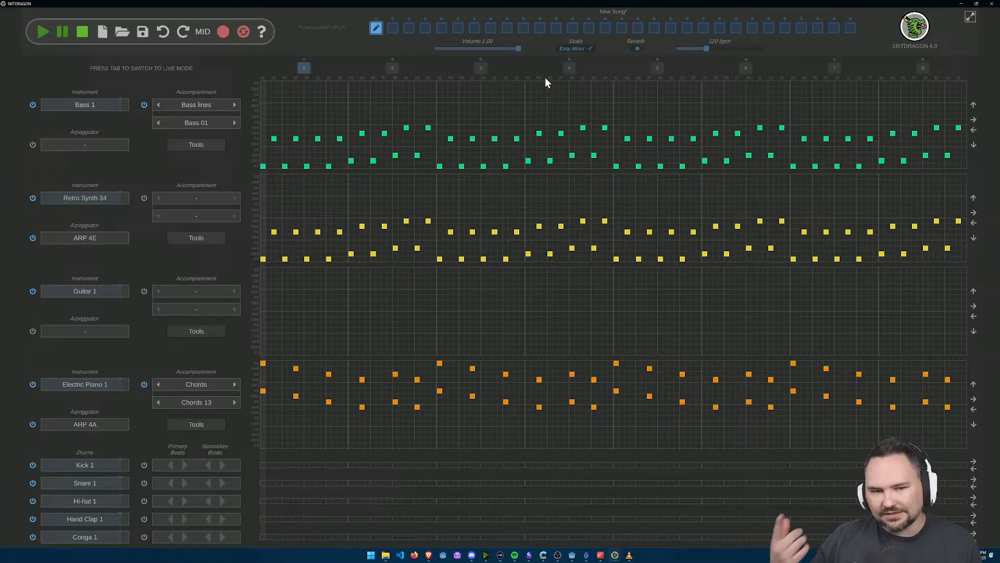
left_click(44, 34)
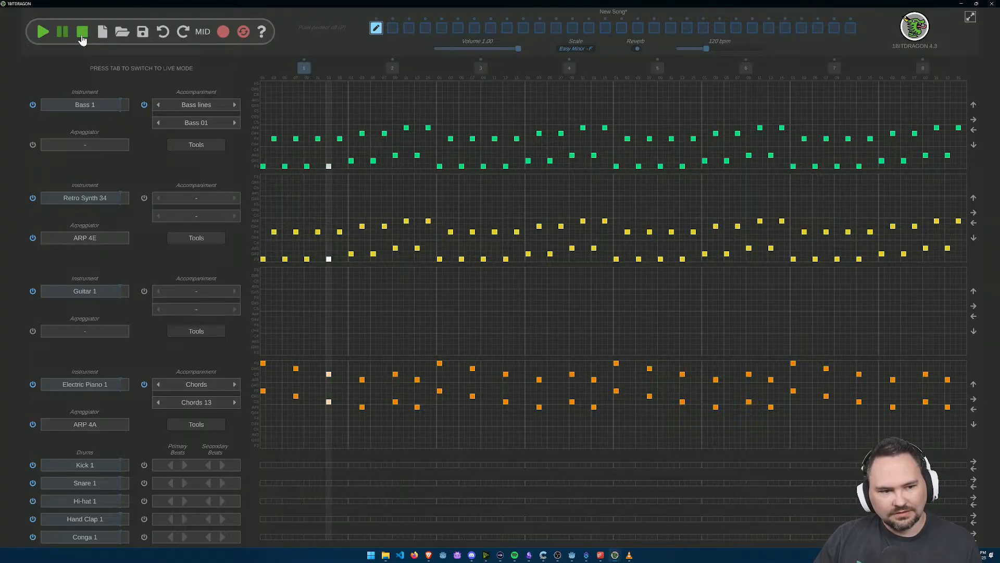
left_click(81, 33)
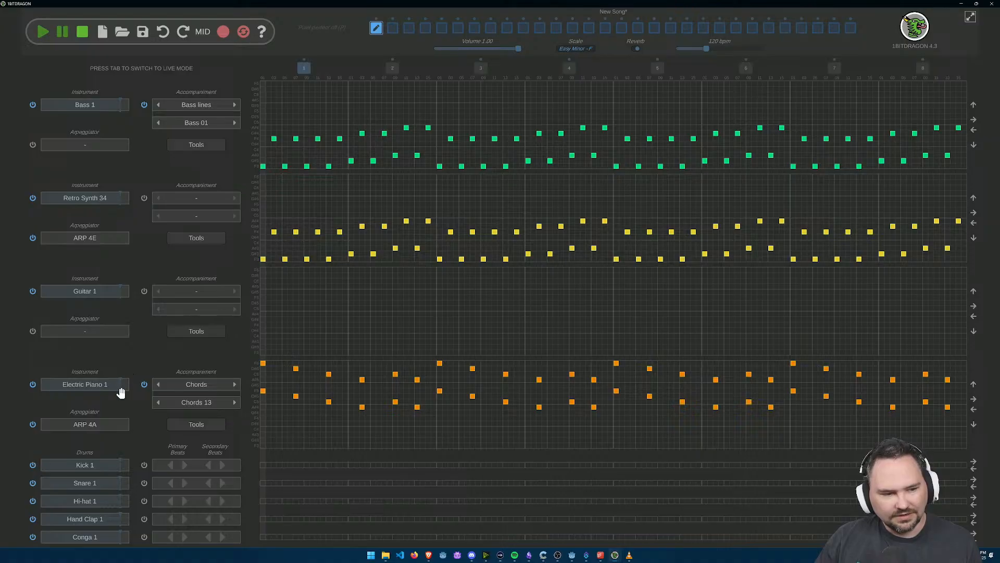
Step: Mute Bass 1, set Retro Synth 34's accompaniment to Bass lines with preset Bass 01 during playback, and listen to the result
left_click(33, 105)
left_click(43, 32)
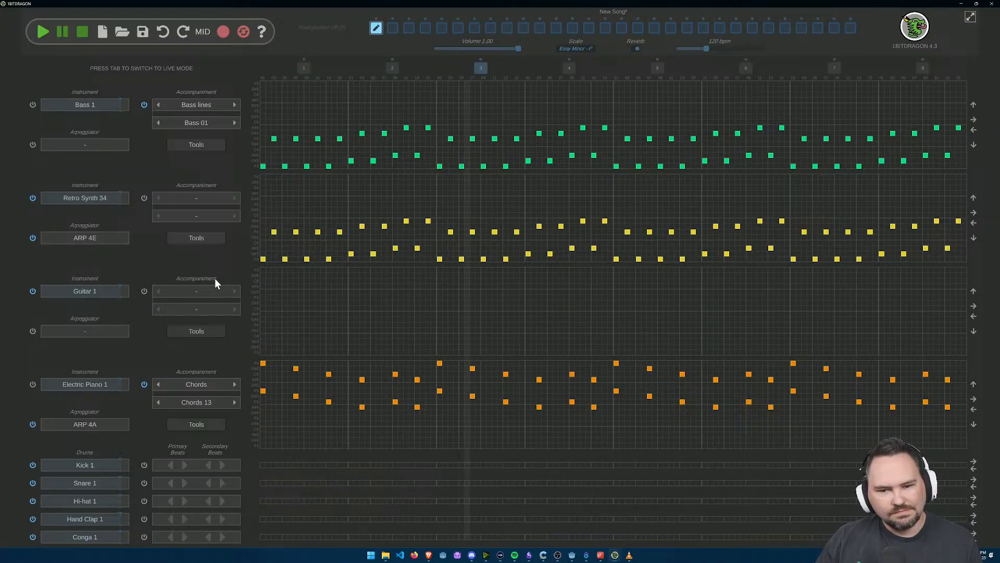
left_click(235, 198)
left_click(235, 198)
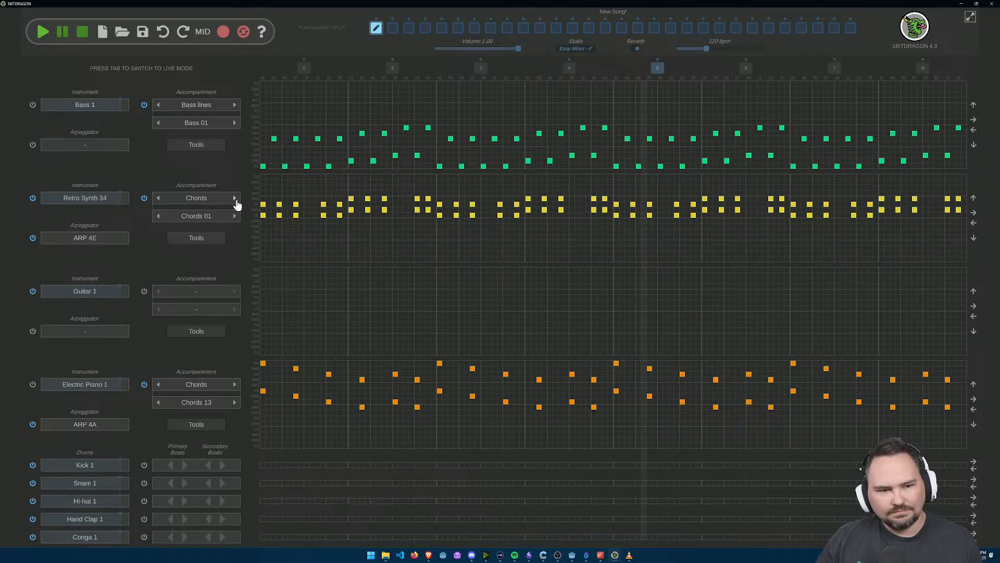
left_click(158, 198)
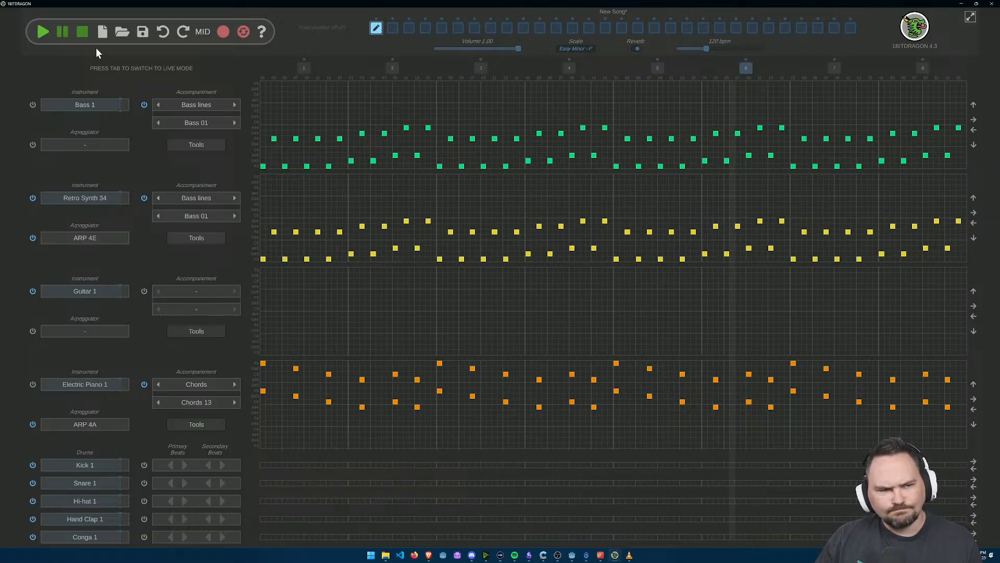
left_click(82, 33)
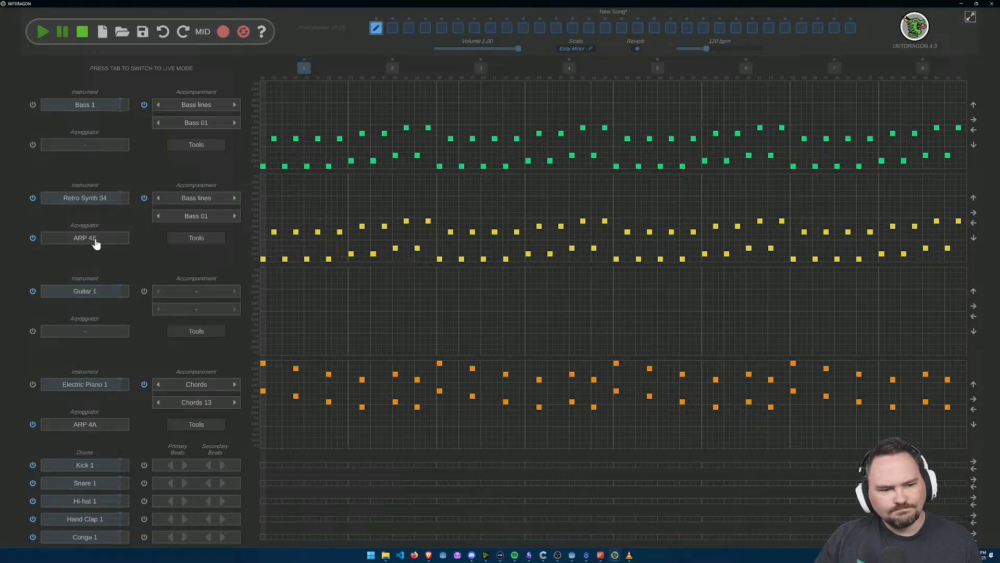
left_click(44, 33)
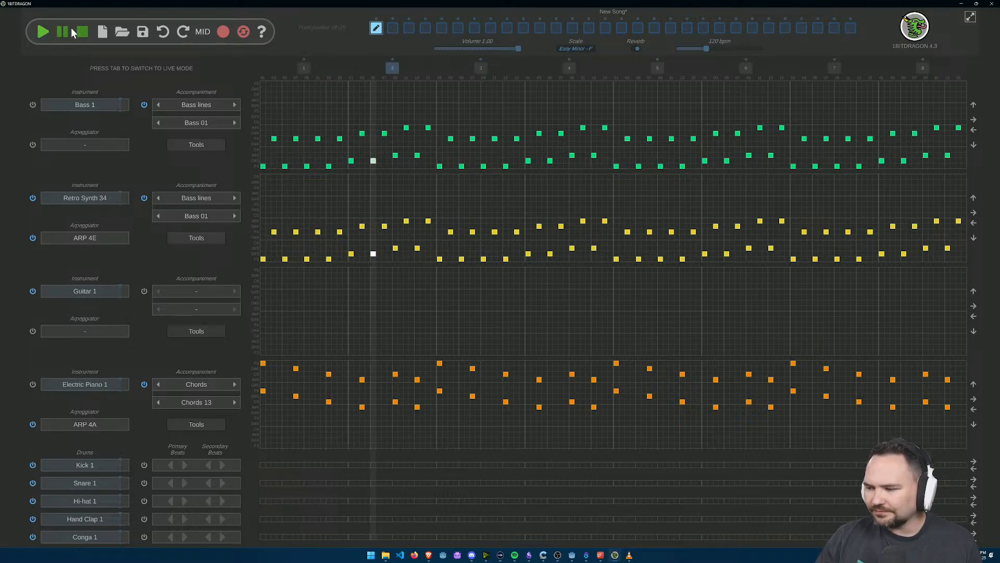
left_click(81, 32)
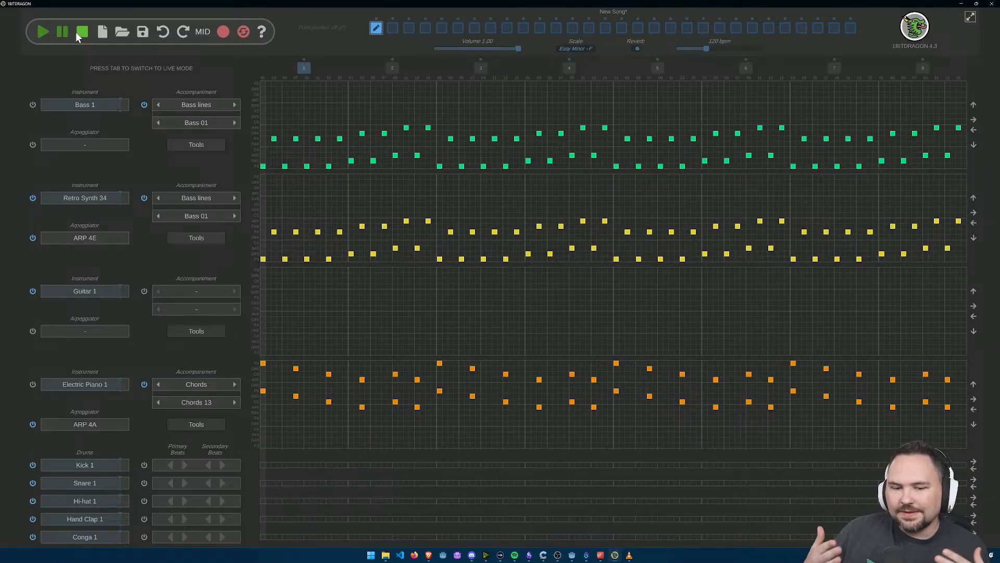
Step: Switch to Godot, look briefly at DemoLevel in 1BITDRAGON, and return to the unsaved new song's window
key("alt+Tab")
key("Tab")
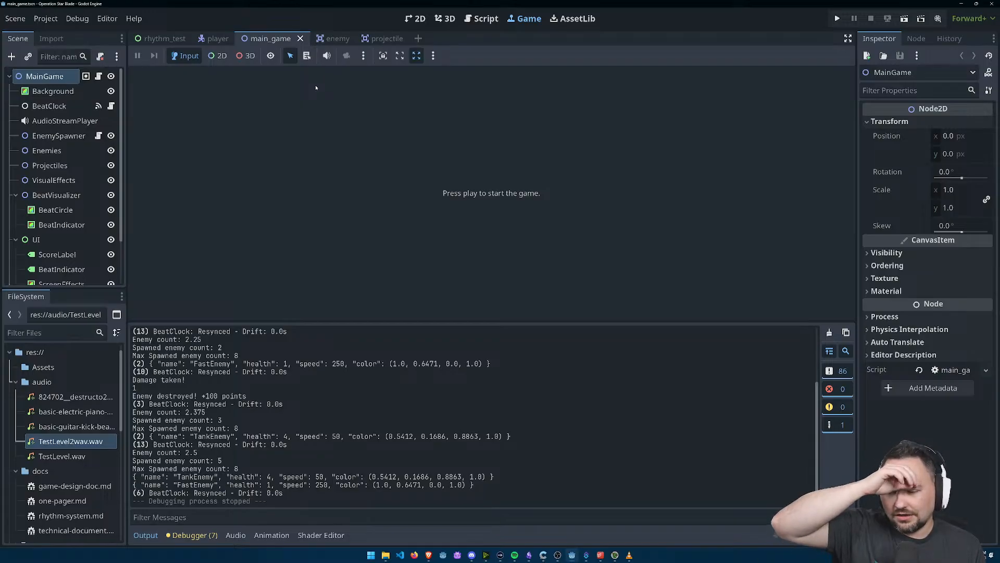
key("alt+Tab")
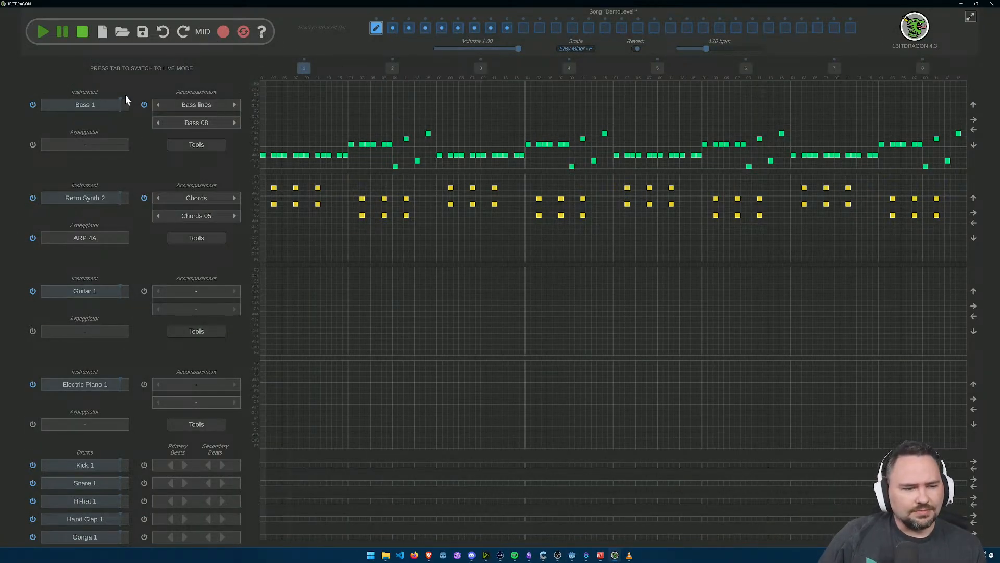
key("alt+Tab")
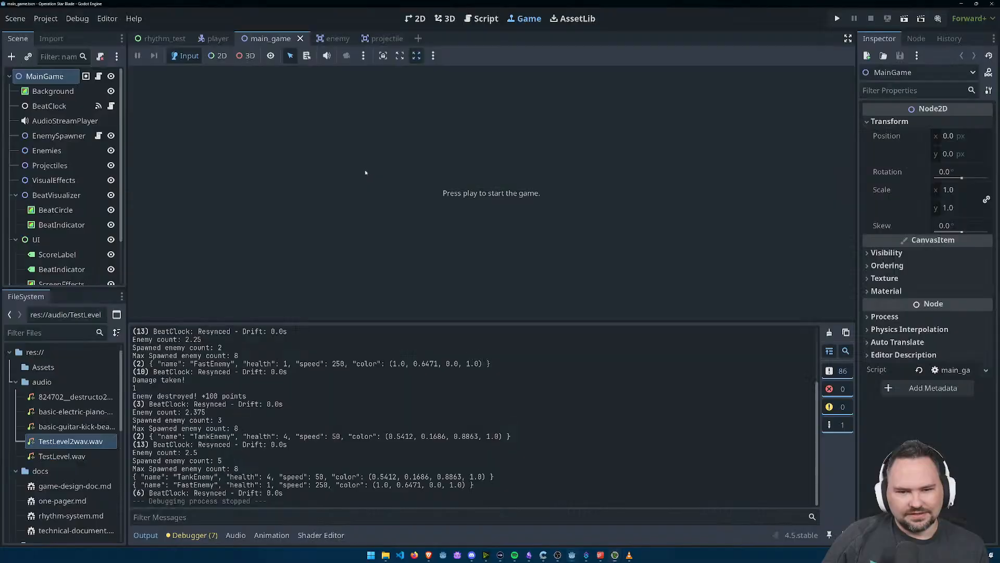
key("alt+Tab")
key("alt+Tab")
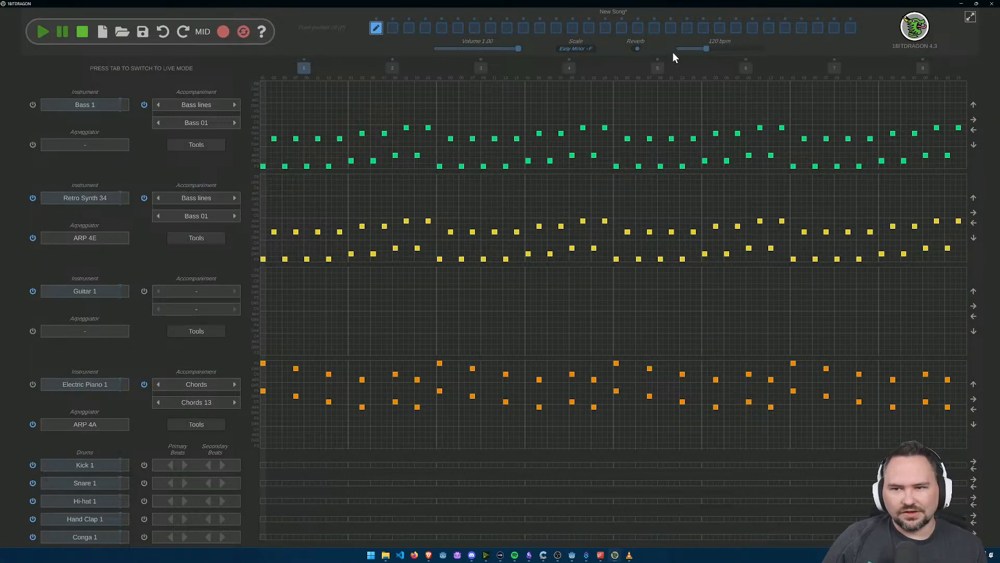
Step: Play the new song and try the ARP 4H arpeggiator on Retro Synth 34
left_click(43, 32)
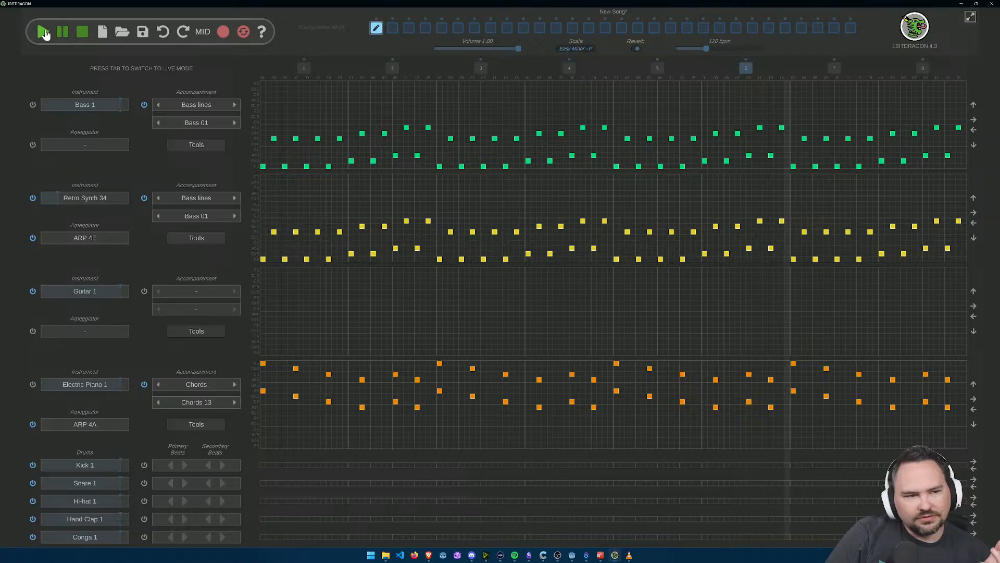
left_click(81, 32)
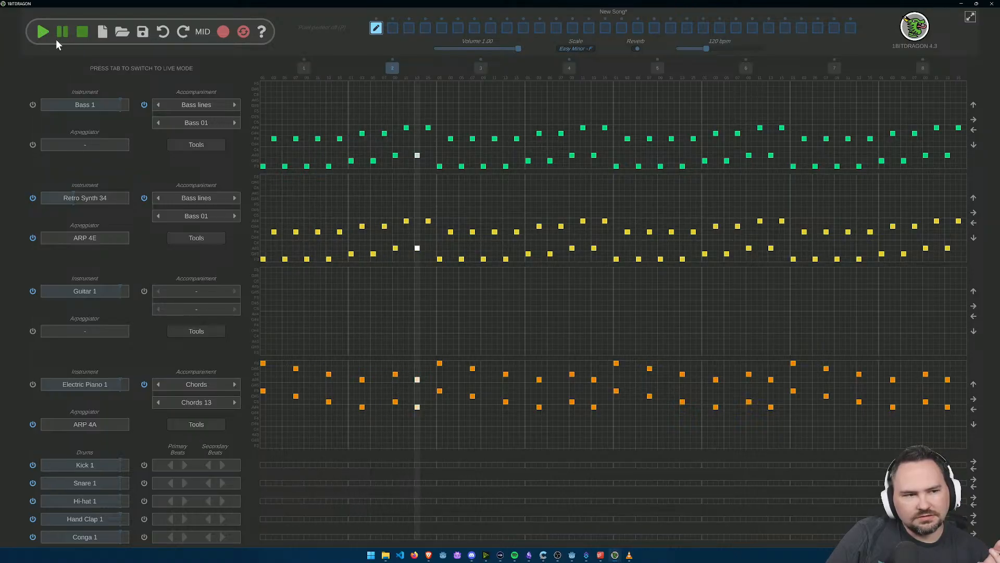
left_click(87, 236)
left_click(472, 339)
left_click(525, 383)
left_click(43, 34)
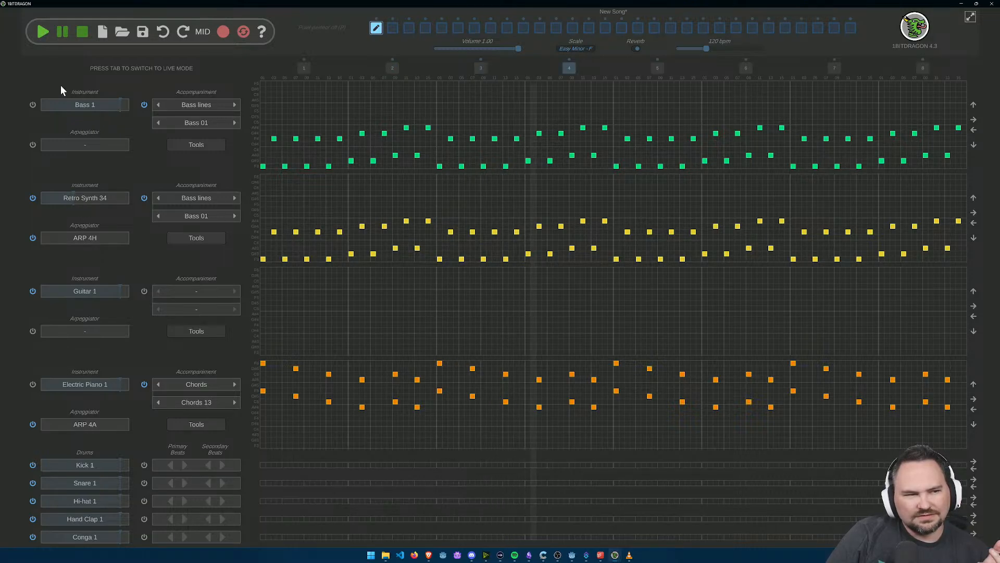
Step: Set Retro Synth 34's arpeggiator back to ARP 4E, open and cancel its instrument selection, and stop playback
left_click(90, 243)
left_click(414, 337)
left_click(525, 383)
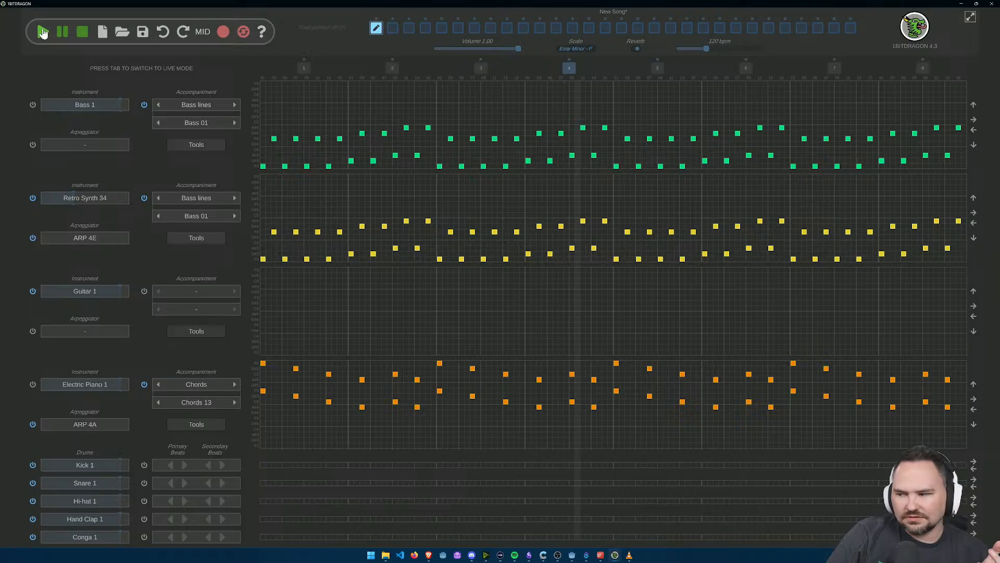
left_click(83, 197)
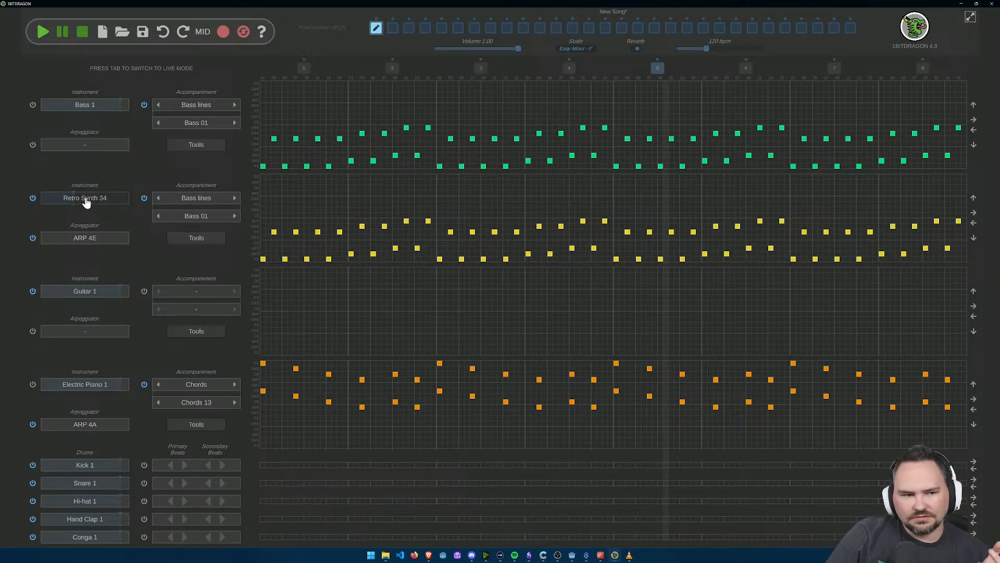
left_click(476, 467)
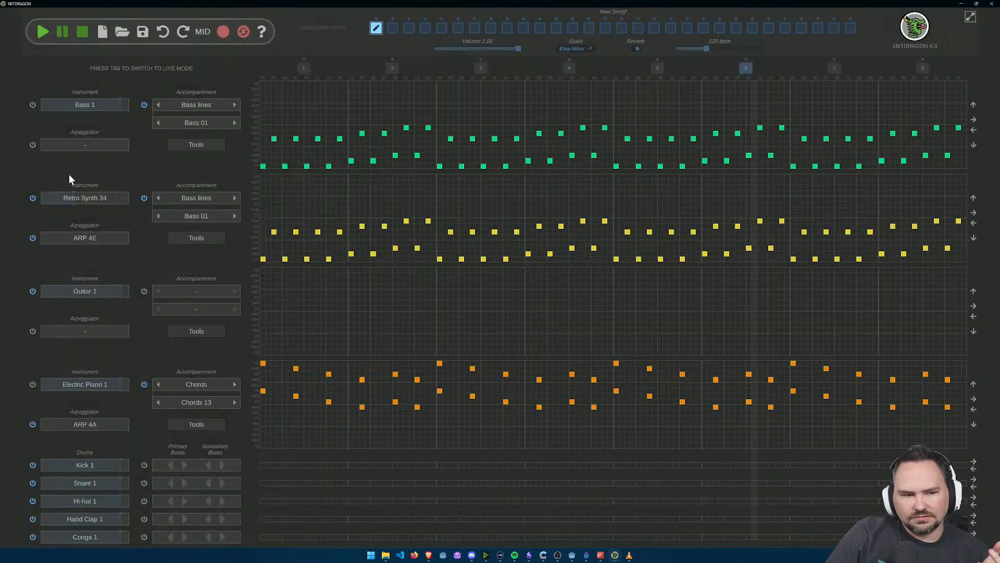
left_click(82, 31)
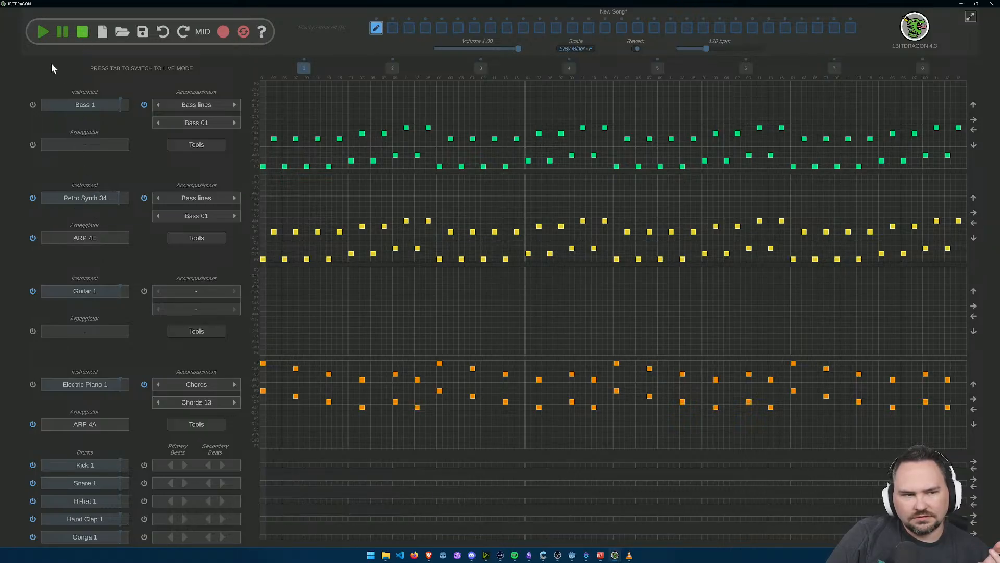
Step: Change Retro Synth 34's accompaniment preset to Bass 08 and play the pattern briefly
left_click(44, 32)
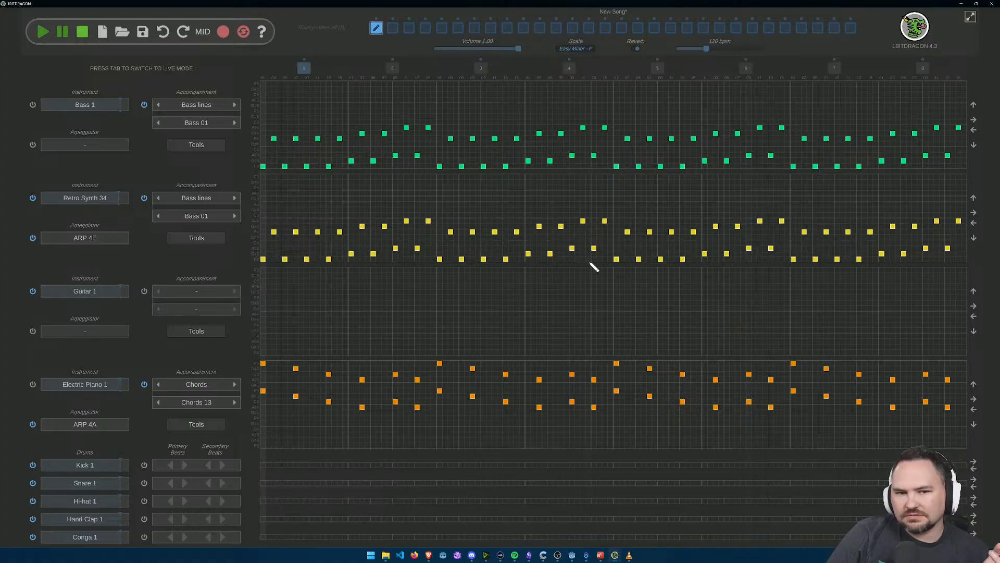
left_click(228, 215)
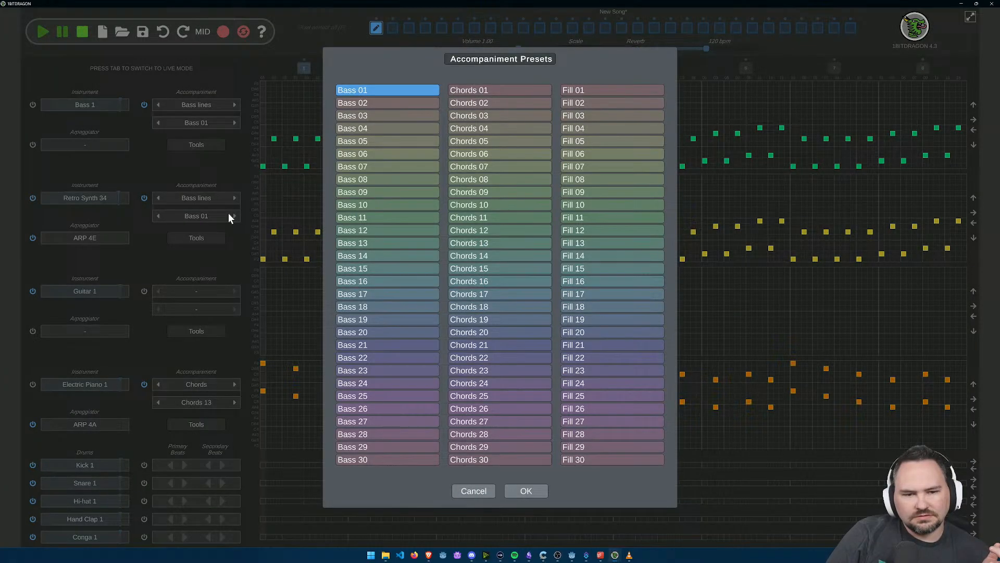
left_click(380, 179)
left_click(528, 492)
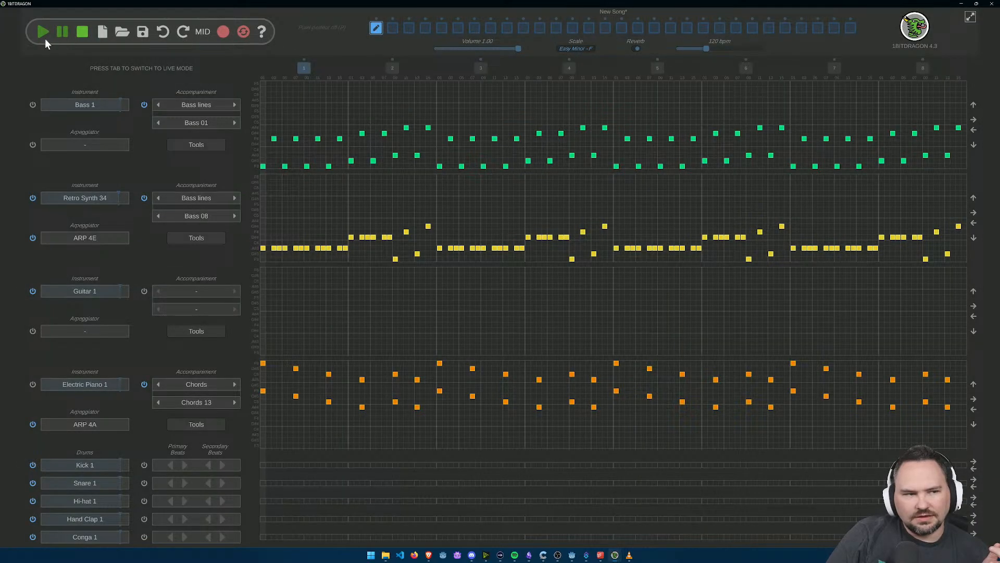
left_click(41, 33)
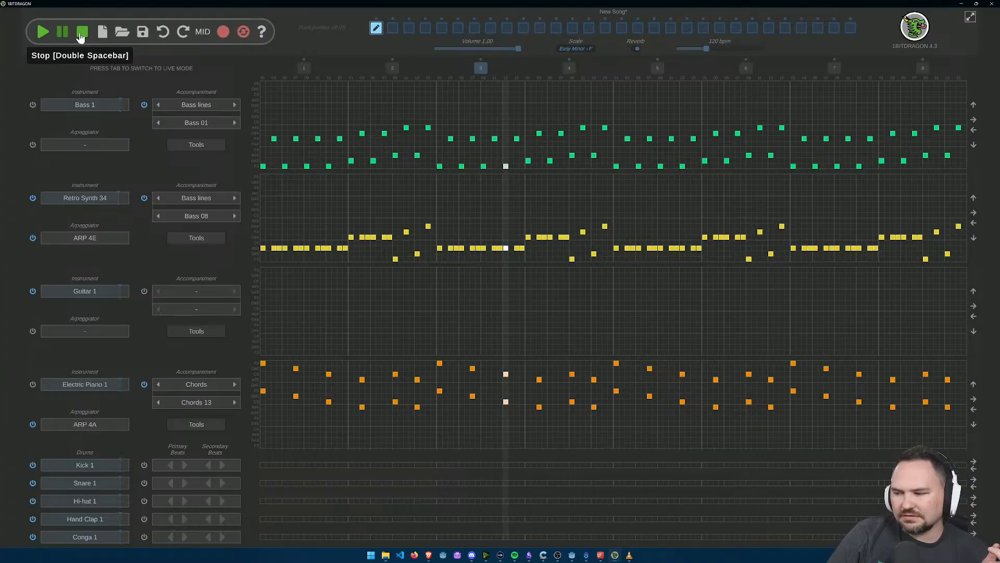
left_click(81, 33)
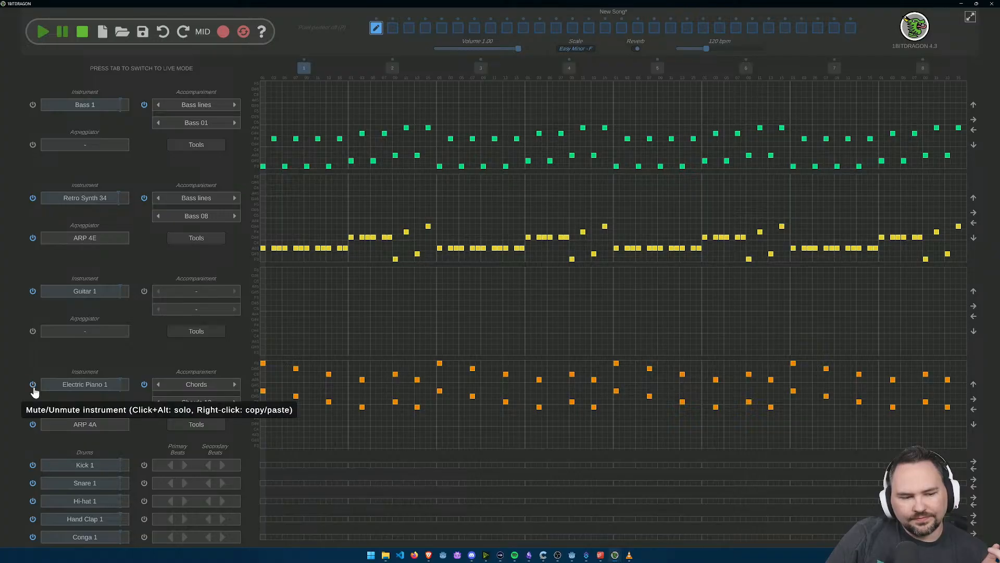
Step: Mute Electric Piano 1, turn off the accompaniments of Bass 1 and Electric Piano 1, and set Retro Synth 34's accompaniment to Bass 01
left_click(145, 386)
left_click(145, 106)
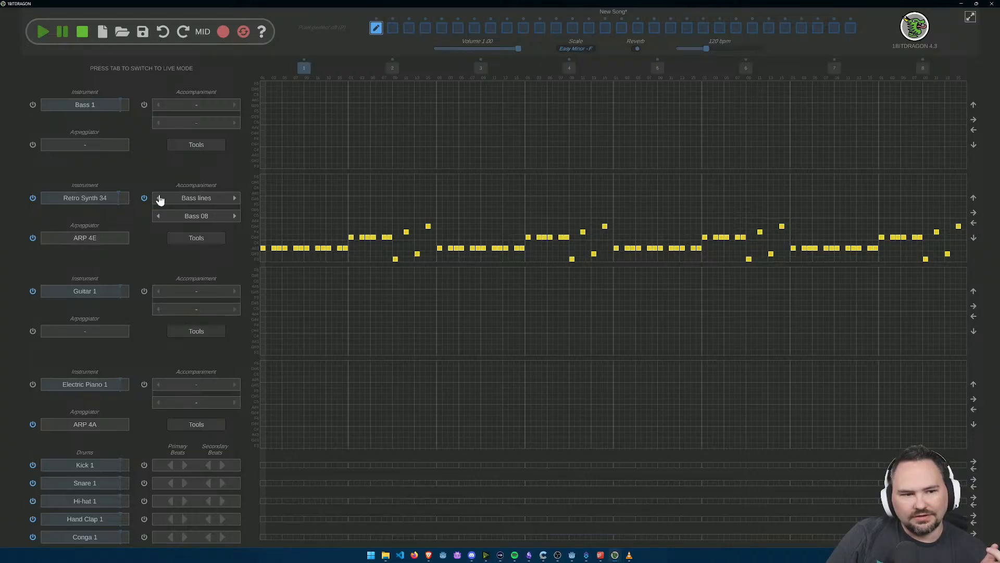
left_click(160, 218)
left_click(160, 217)
left_click(160, 218)
left_click(160, 218)
left_click(160, 218)
left_click(159, 218)
left_click(160, 218)
Step: Play the pattern while switching Electric Piano 1's accompaniment on and off again, and stop playback
left_click(41, 33)
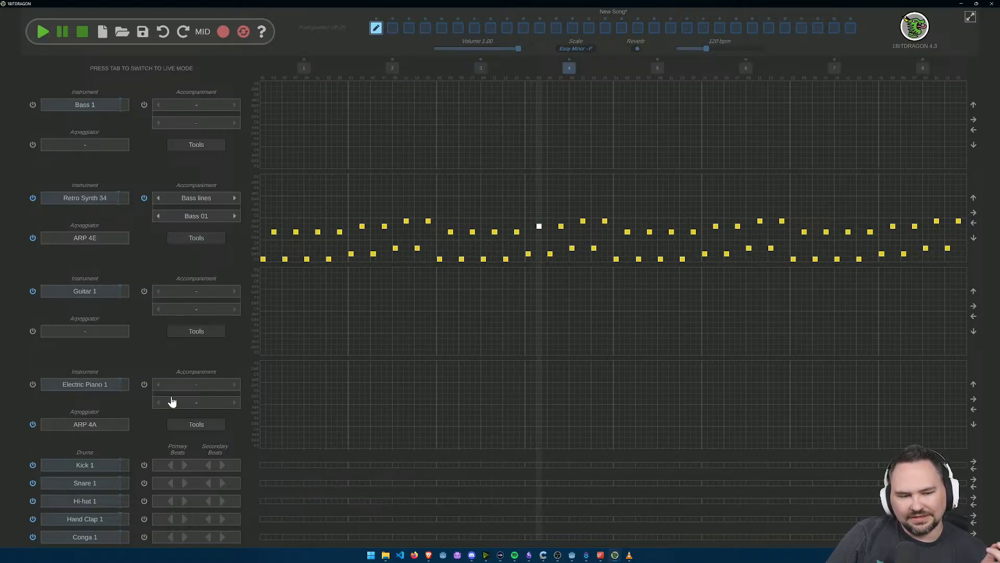
left_click(143, 384)
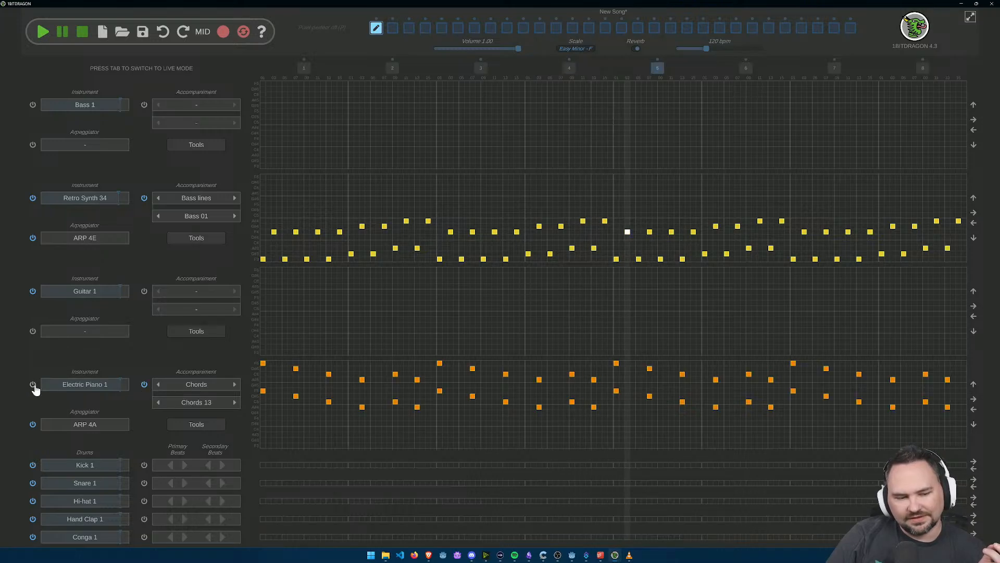
left_click(145, 385)
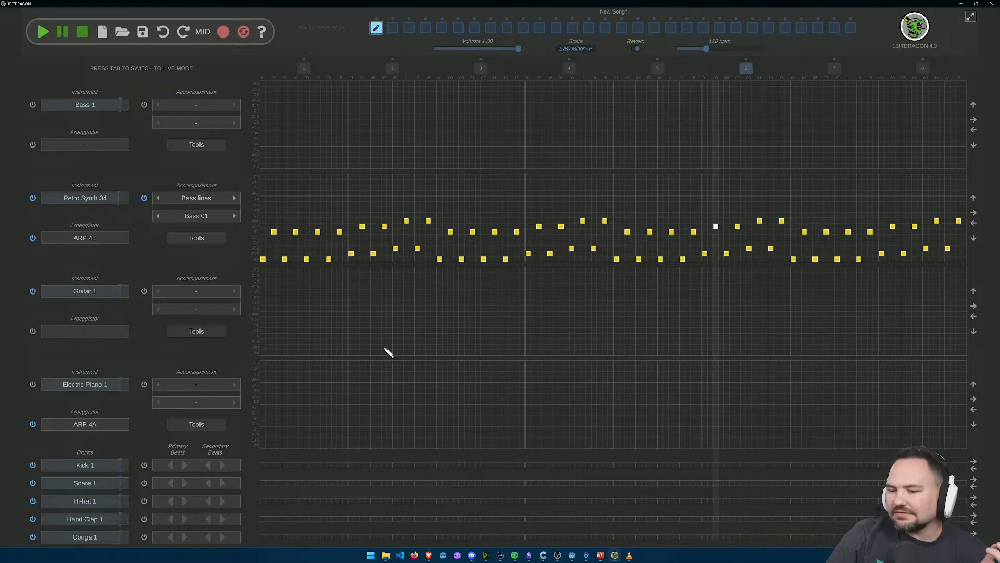
left_click(84, 36)
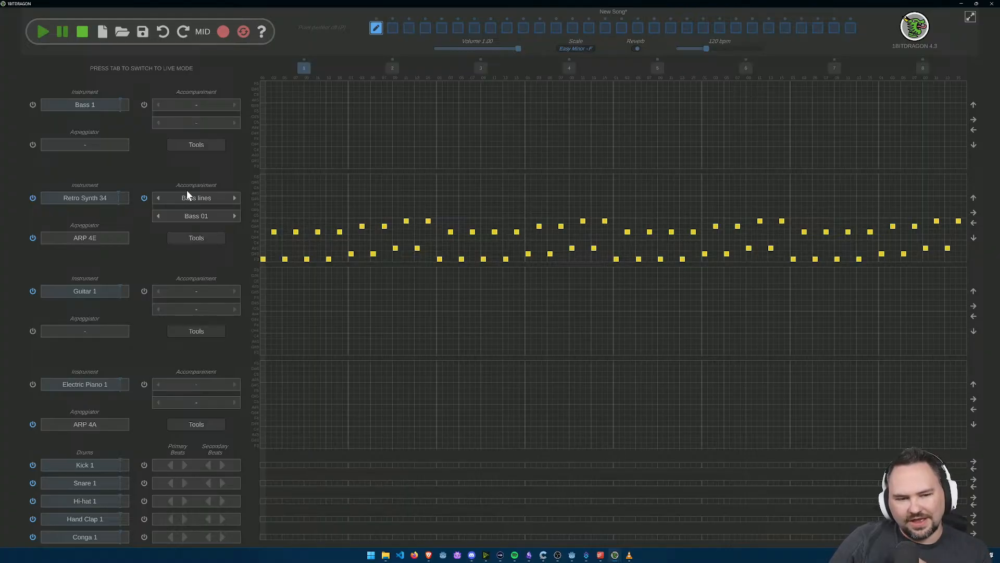
Step: Try the Chords 01, Chords 05 and Chords 17 accompaniment presets on Retro Synth 34 and cancel the selection
left_click(162, 216)
left_click(496, 94)
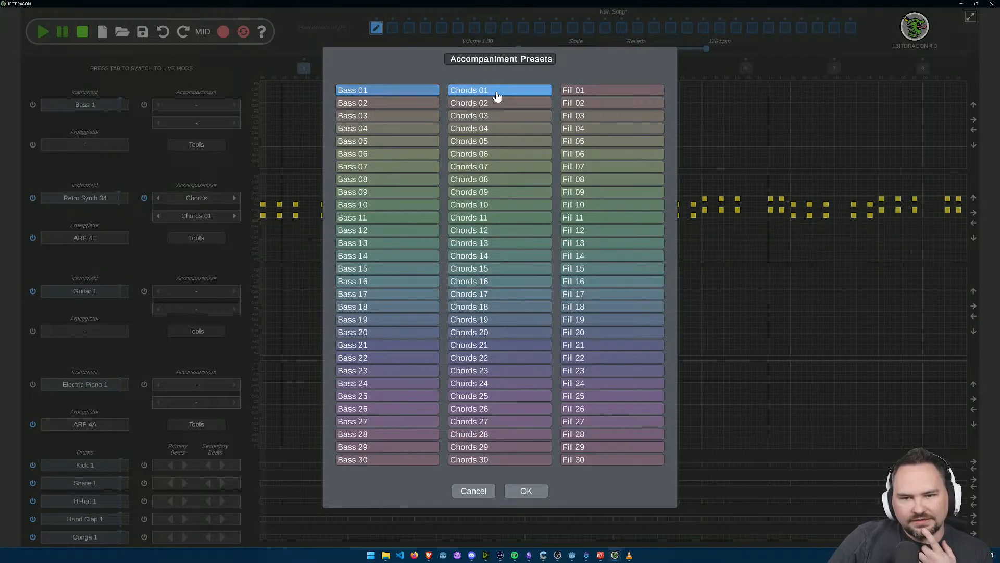
left_click(498, 142)
left_click(495, 294)
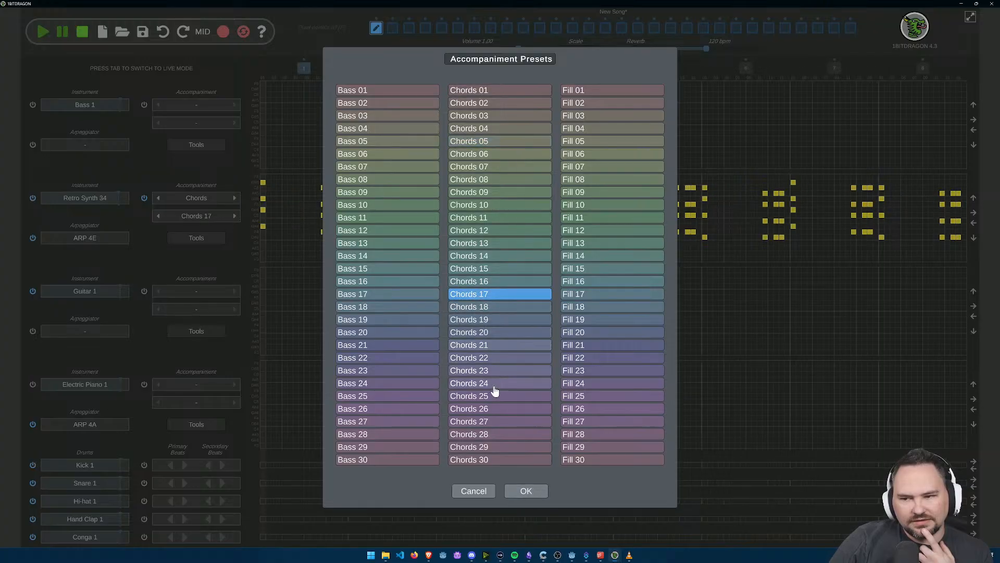
left_click(474, 491)
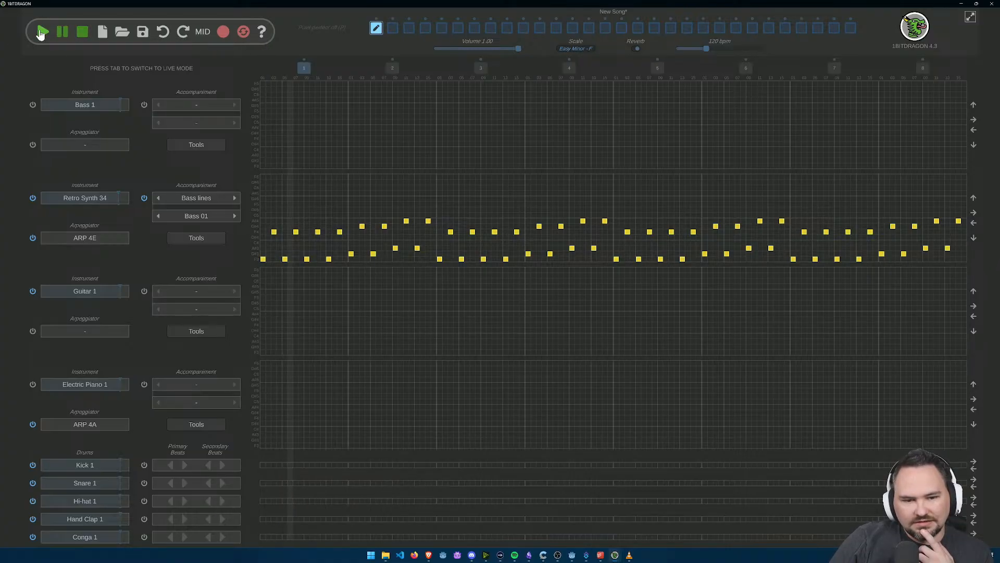
Step: Audition the Bass 30, Bass 29 and Bass 28 accompaniments on Retro Synth 34 during playback, and stop
left_click(158, 216)
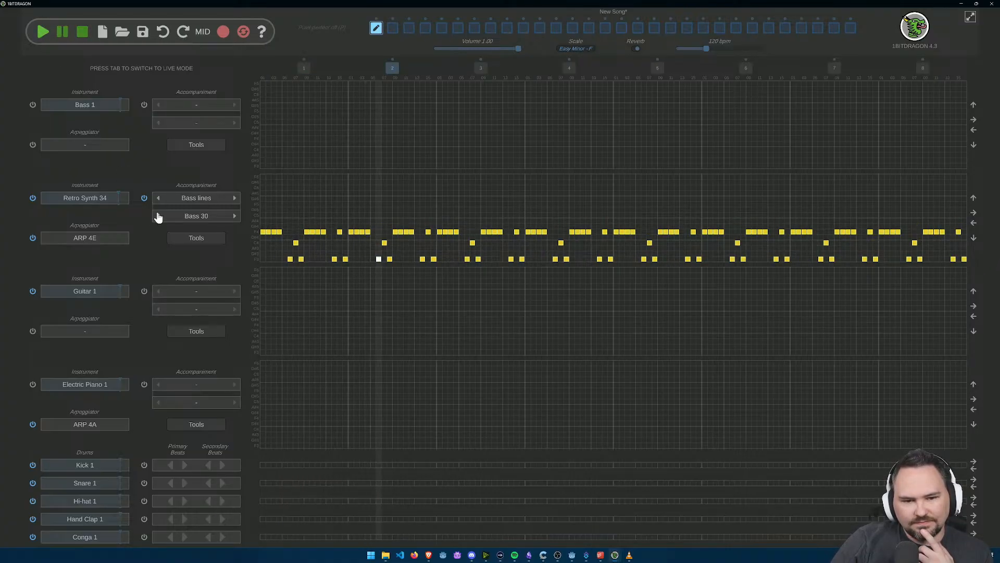
left_click(157, 215)
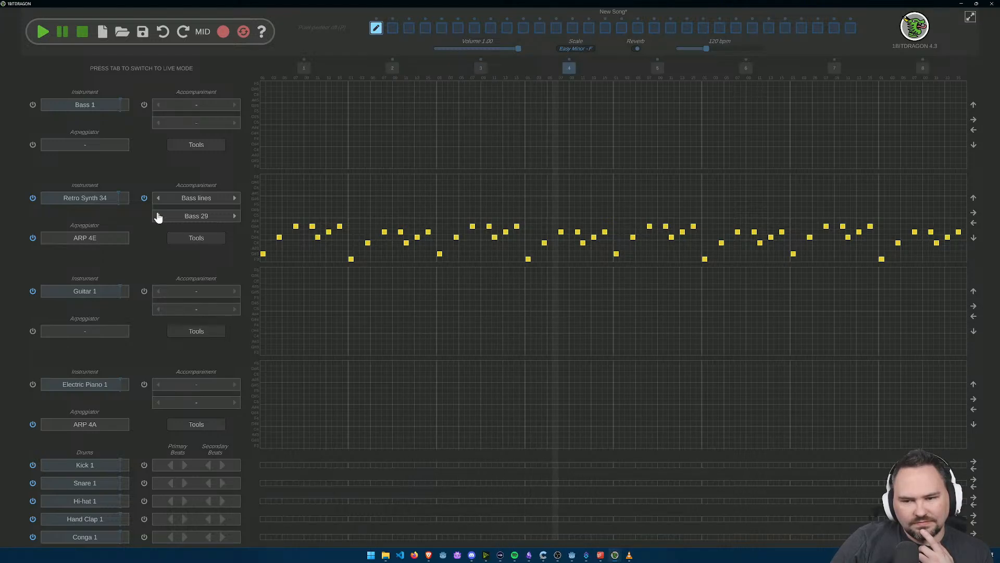
left_click(158, 216)
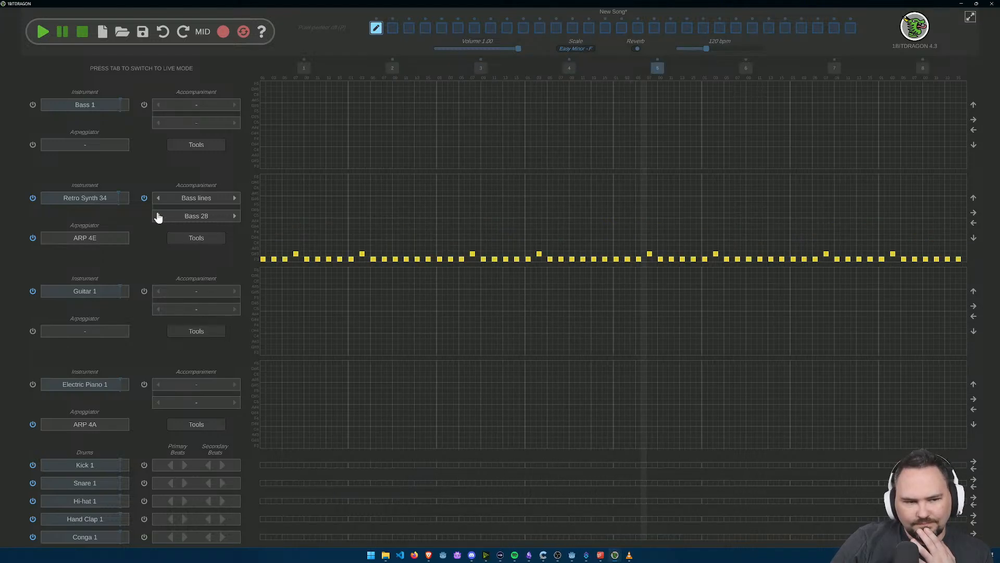
left_click(81, 32)
Step: Set Retro Synth 34's accompaniment to the Chords 01 preset
left_click(200, 220)
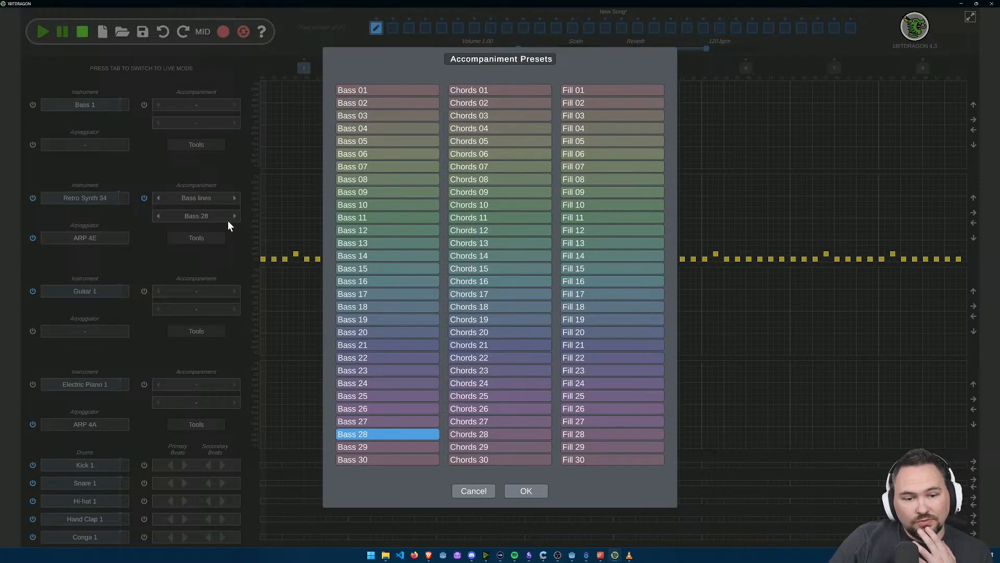
left_click(490, 90)
left_click(535, 492)
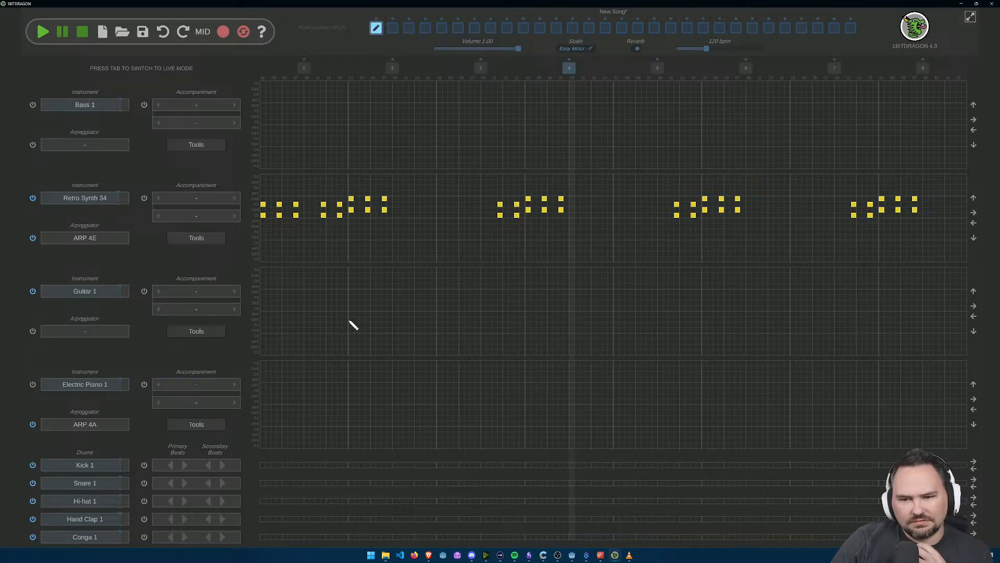
Step: Set Bass 1's accompaniment to the Bass 01 bass line, and lower Bass 1's volume while playing the pattern
left_click(94, 108)
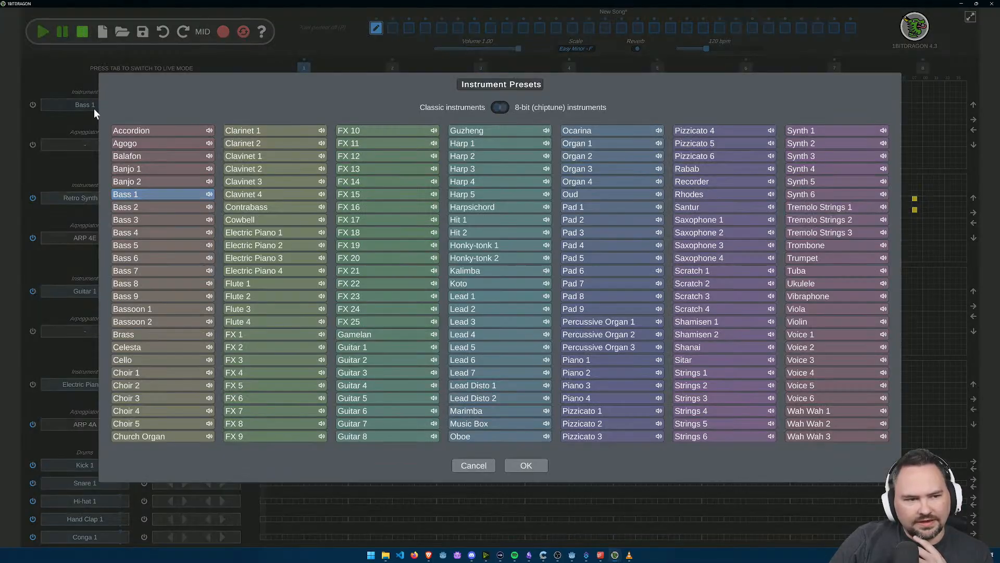
left_click(180, 62)
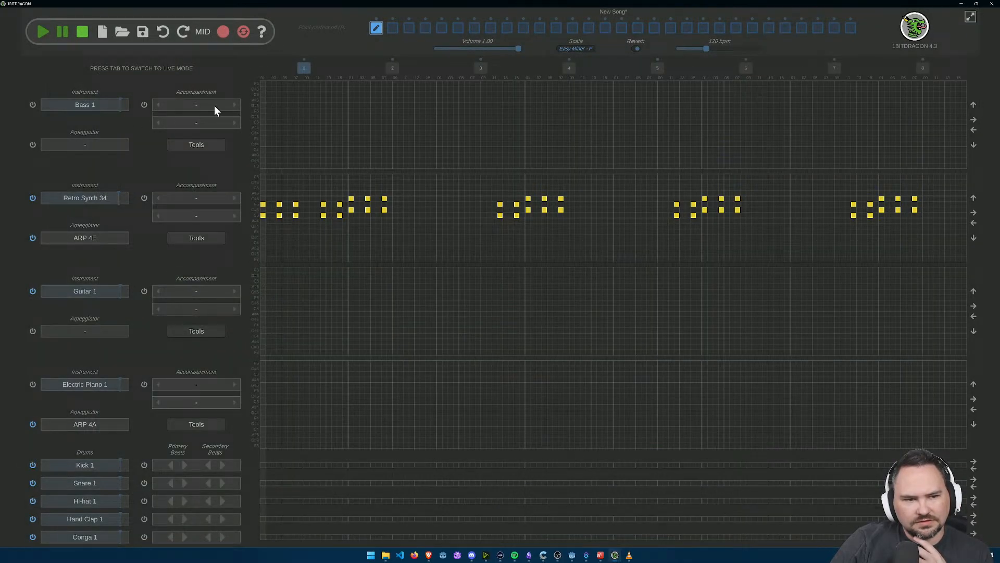
left_click(234, 105)
left_click(94, 107)
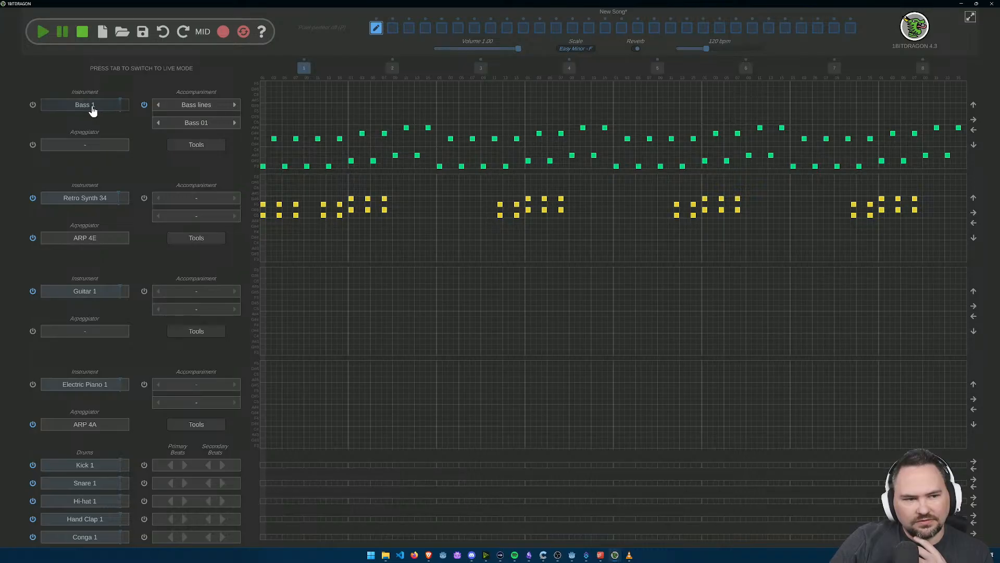
left_click(472, 465)
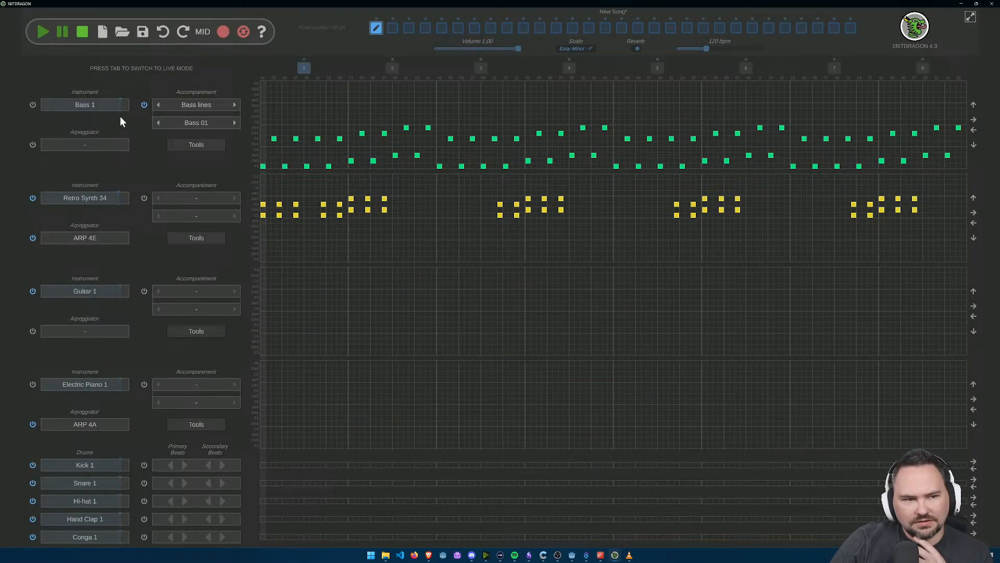
left_click(42, 32)
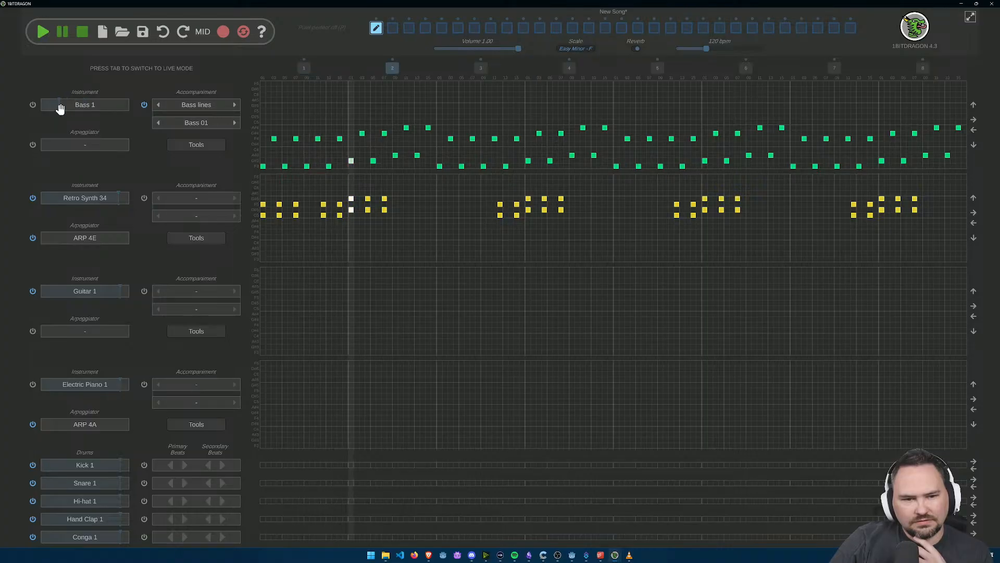
left_click(83, 34)
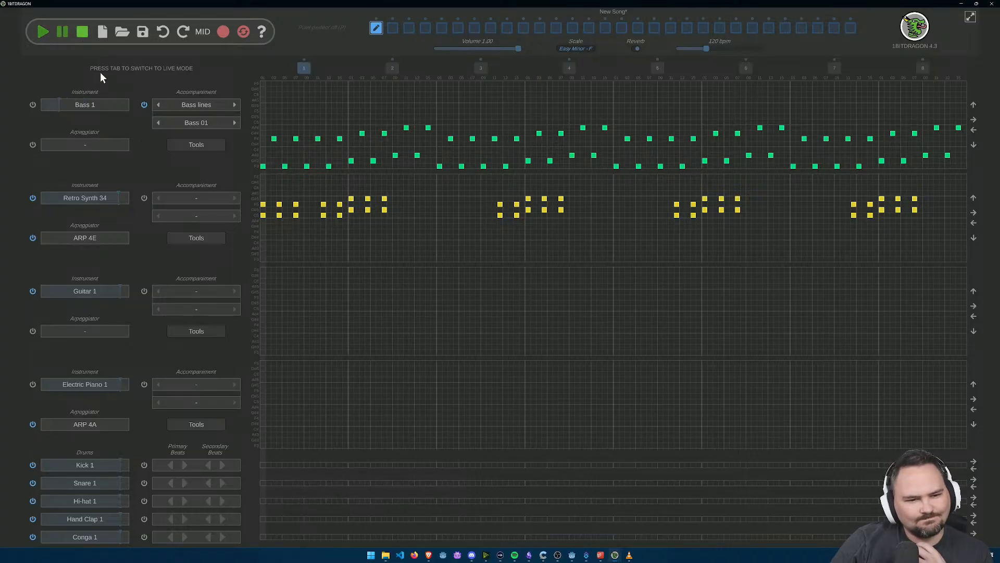
Step: Set Retro Synth 34's accompaniment to the Bass 08 bass line and play the pattern with Bass 1 switched on, and stop
left_click(234, 199)
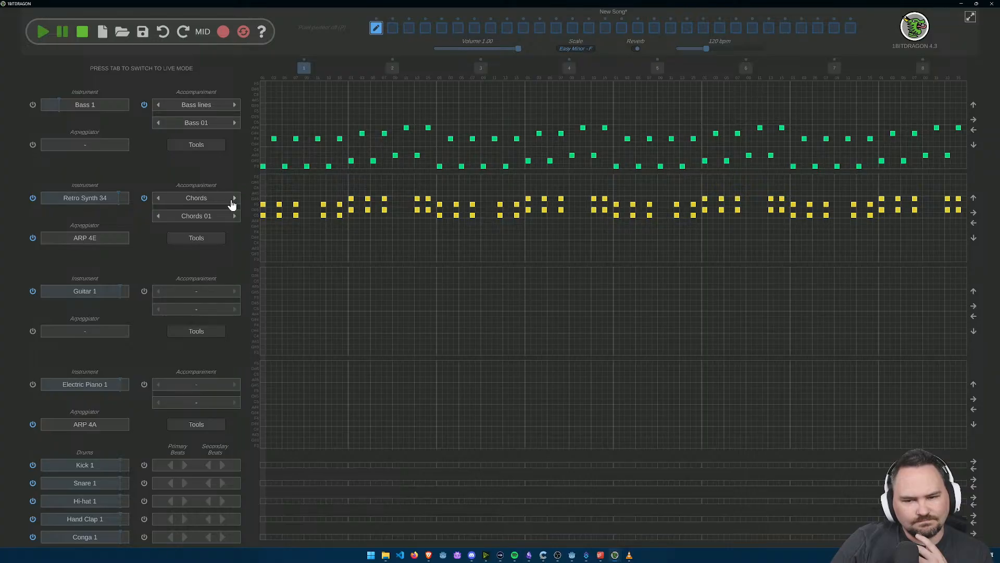
left_click(234, 199)
left_click(234, 199)
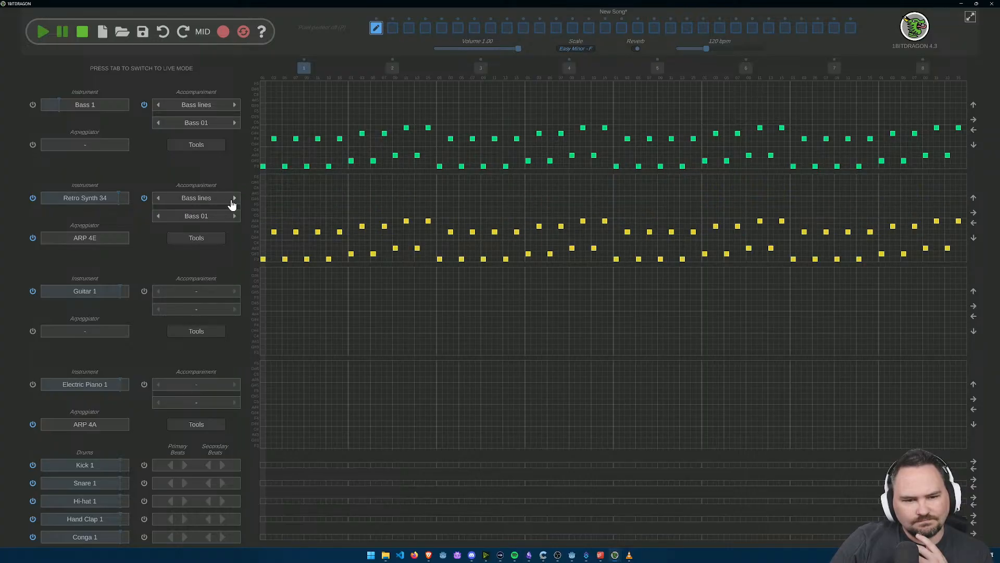
left_click(222, 215)
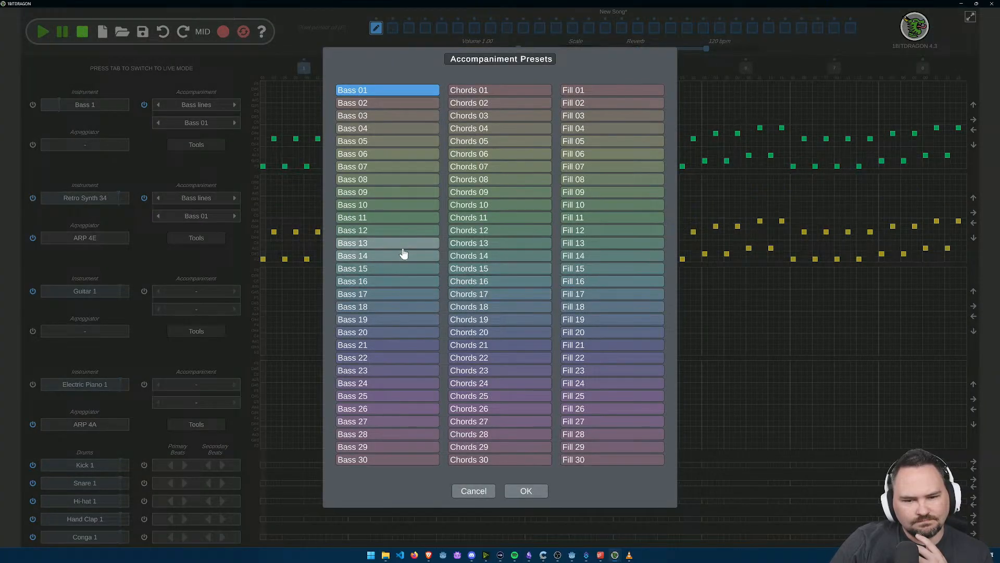
left_click(385, 180)
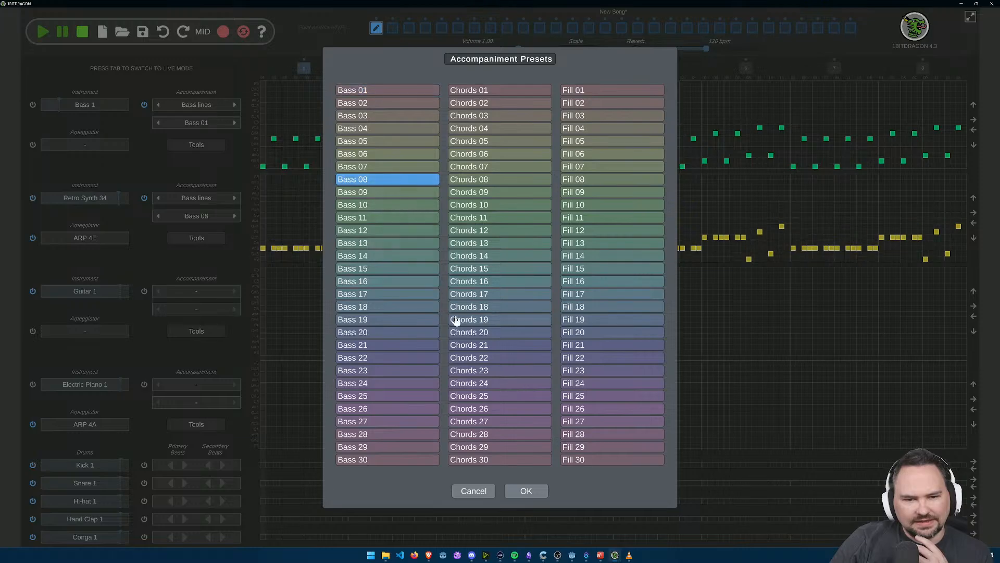
left_click(525, 491)
left_click(41, 33)
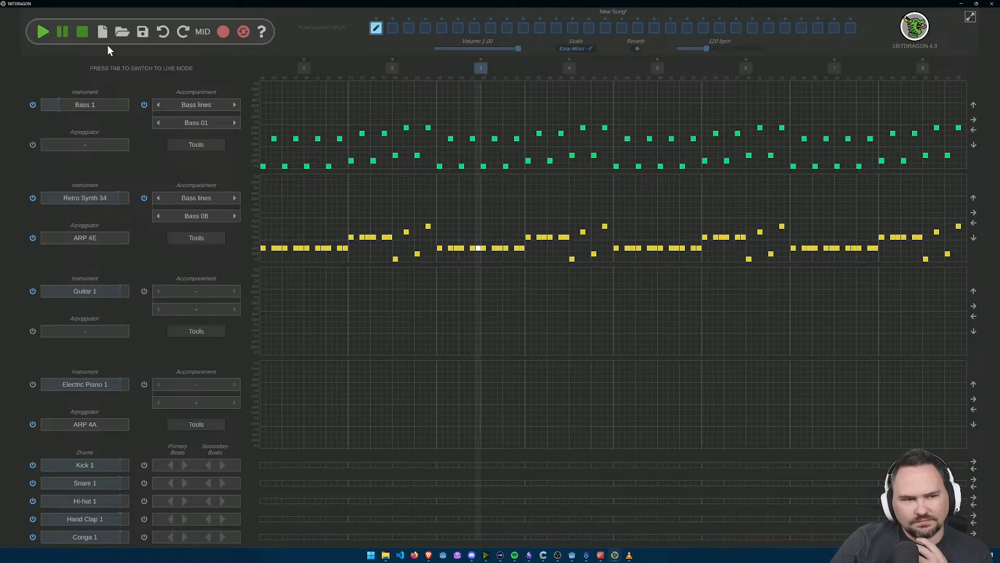
left_click(85, 32)
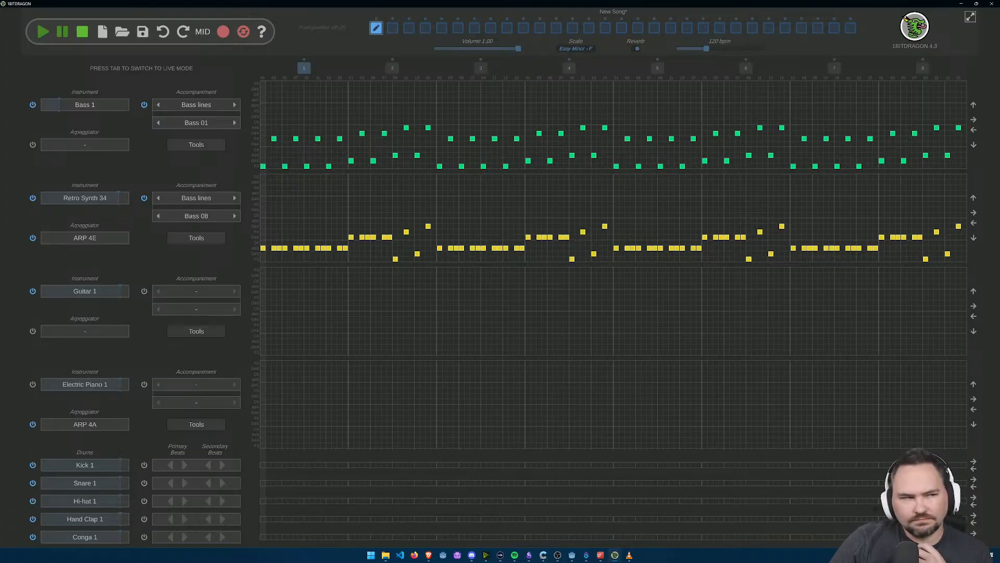
key("super+d")
key("super+d")
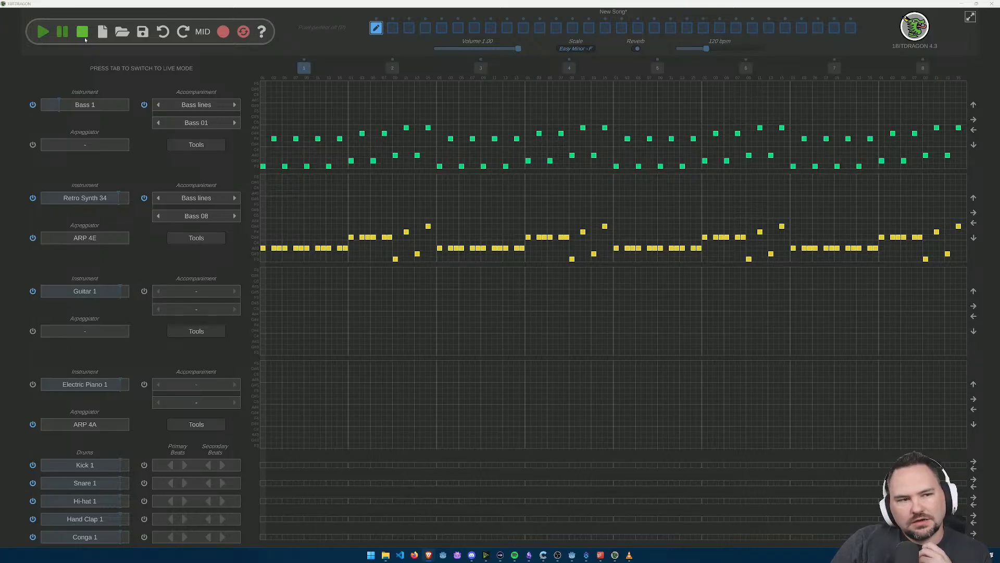
Step: Play the pattern and review the 8-bit instrument presets for the second track, keeping Retro Synth 34
left_click(44, 32)
left_click(87, 199)
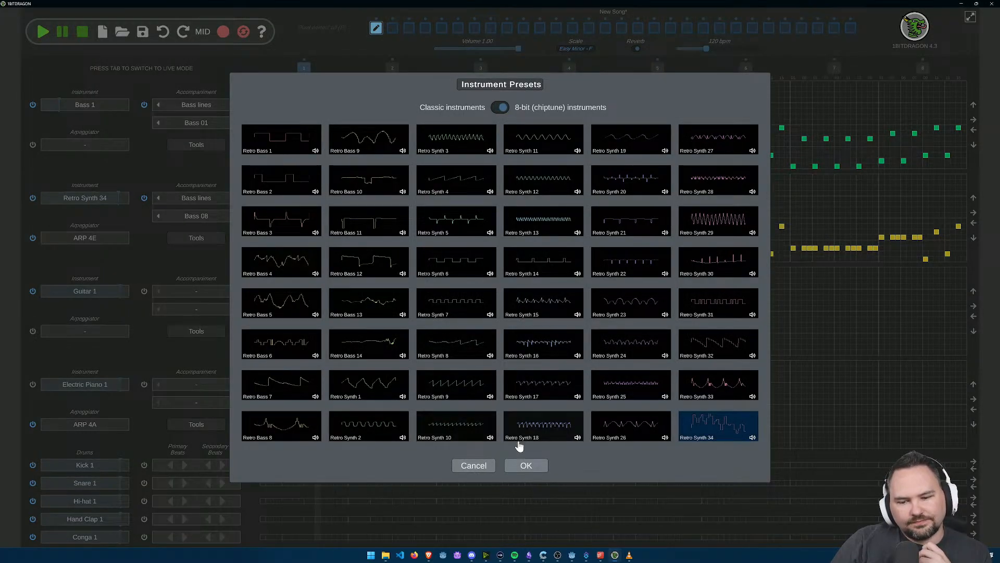
left_click(524, 465)
left_click(87, 197)
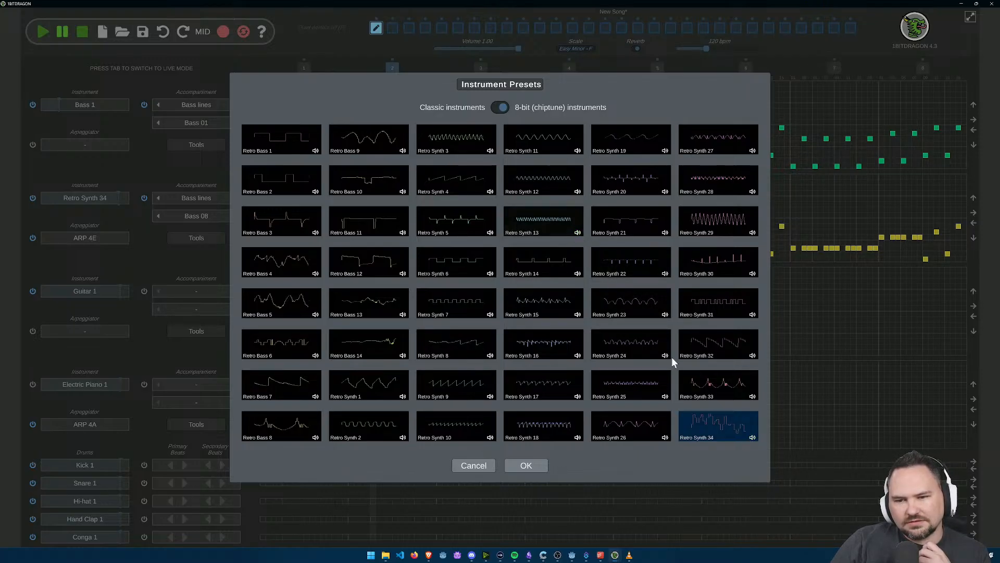
left_click(526, 465)
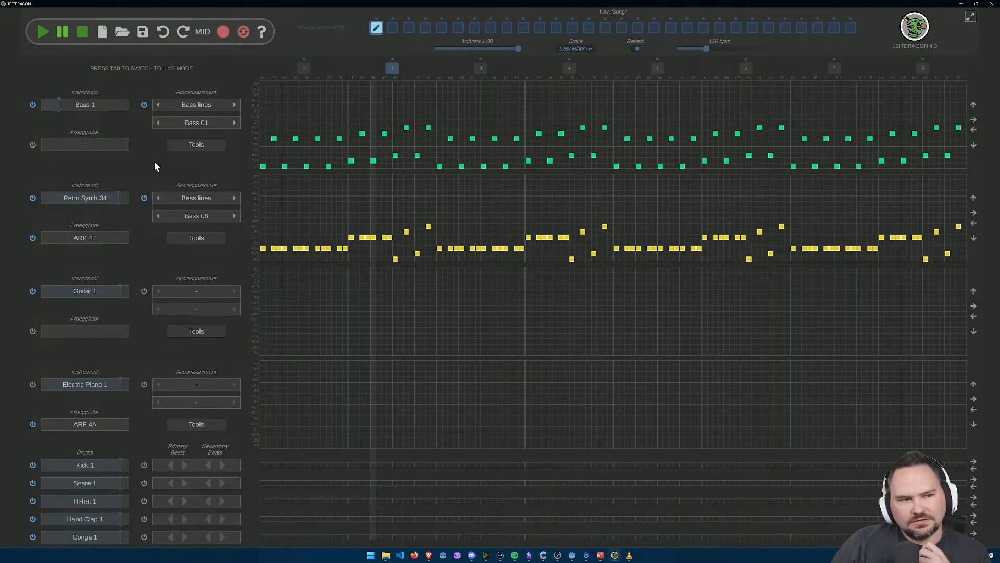
Step: Audition the 8-bit presets Retro Bass 1 to 3 on the Bass 1 track, choose Retro Bass 4, and play the pattern
left_click(77, 112)
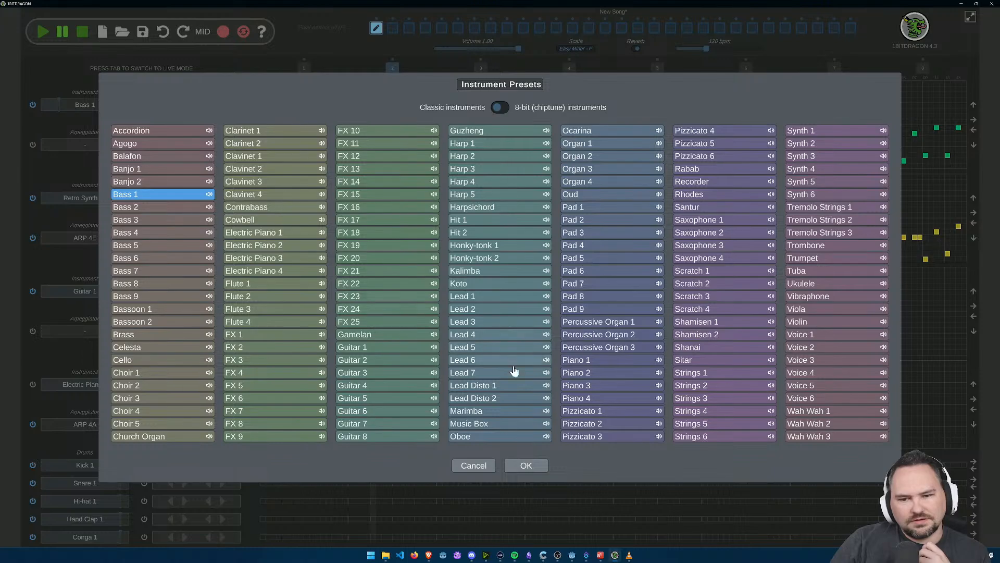
left_click(500, 107)
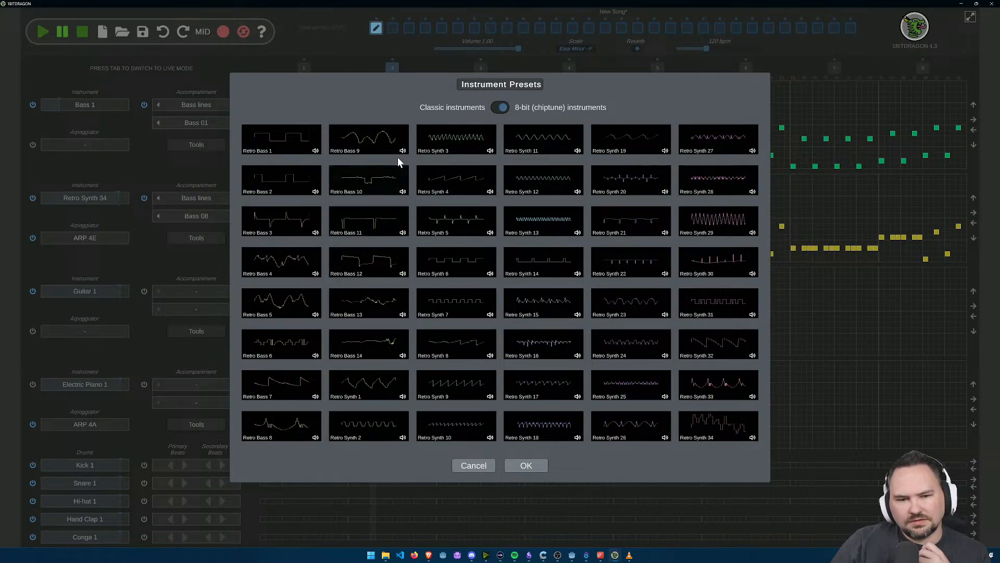
left_click(308, 151)
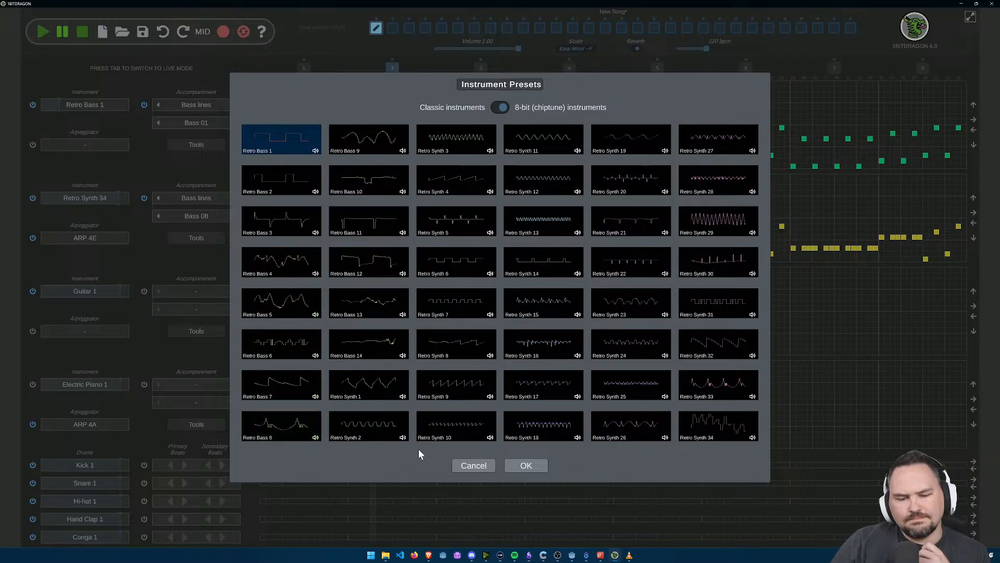
left_click(271, 180)
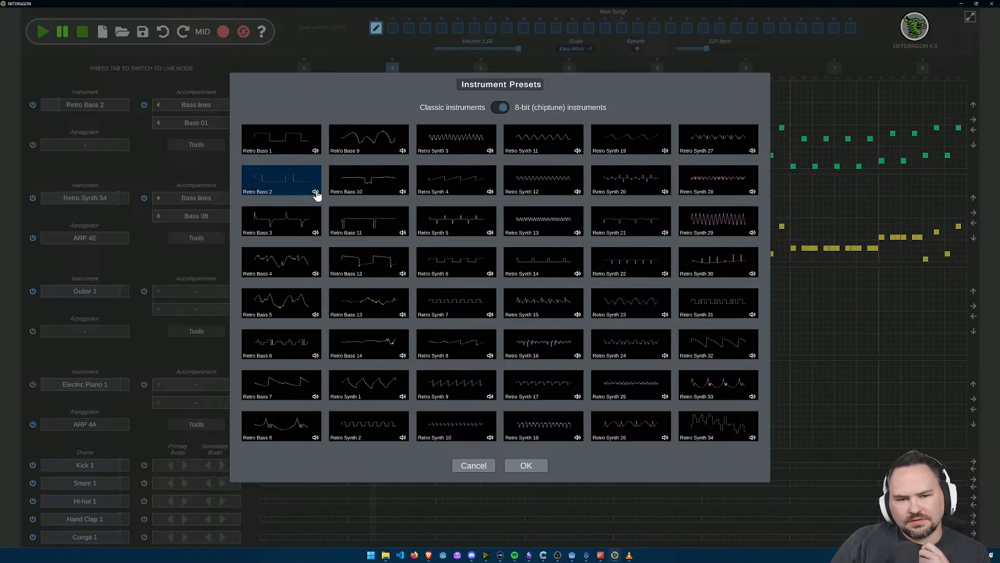
left_click(306, 227)
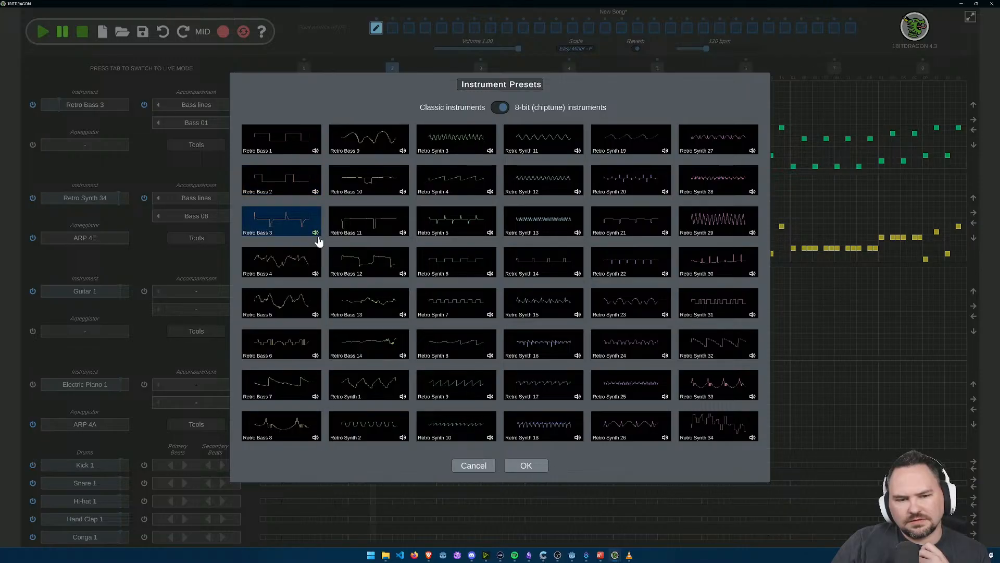
left_click(315, 269)
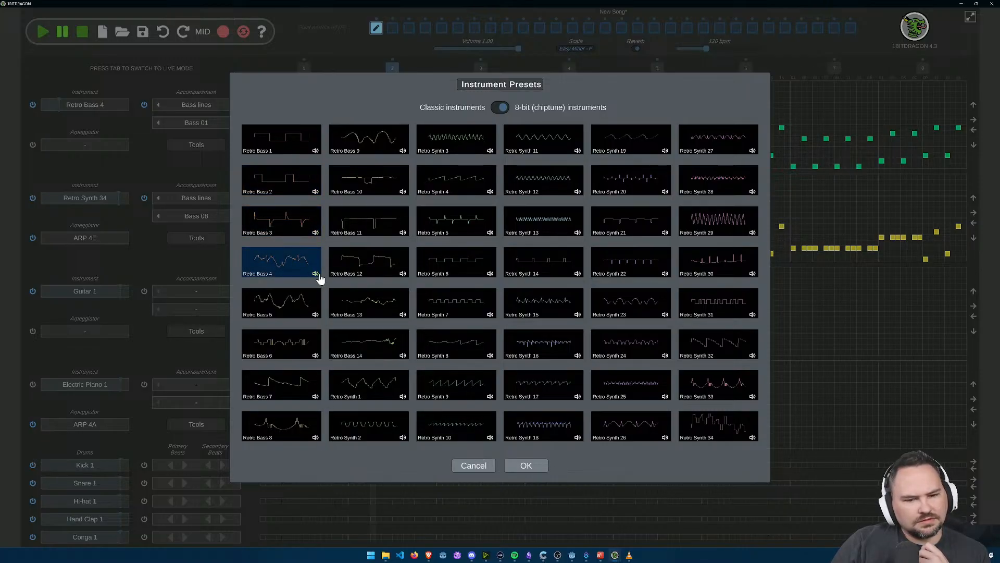
left_click(527, 465)
left_click(43, 32)
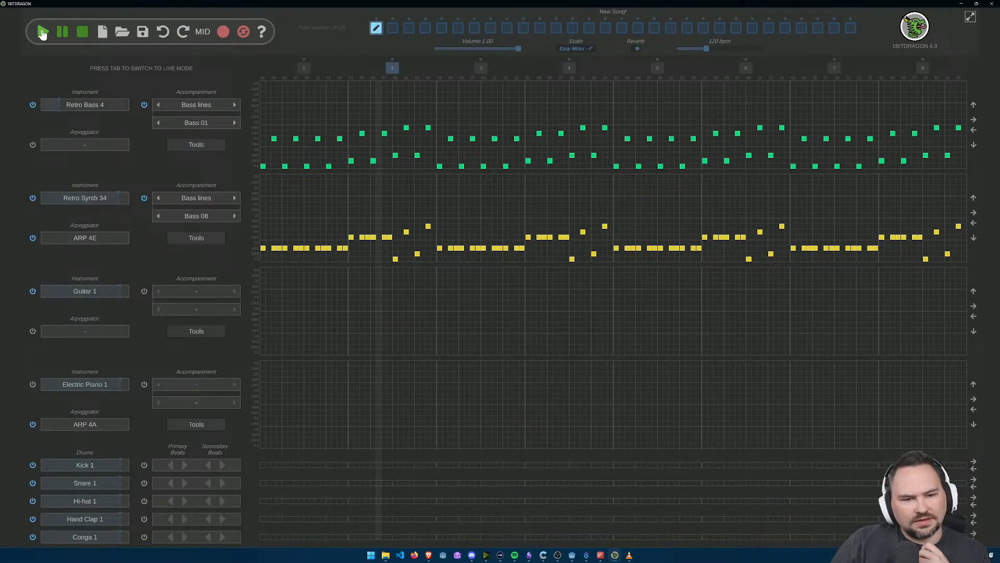
left_click(83, 32)
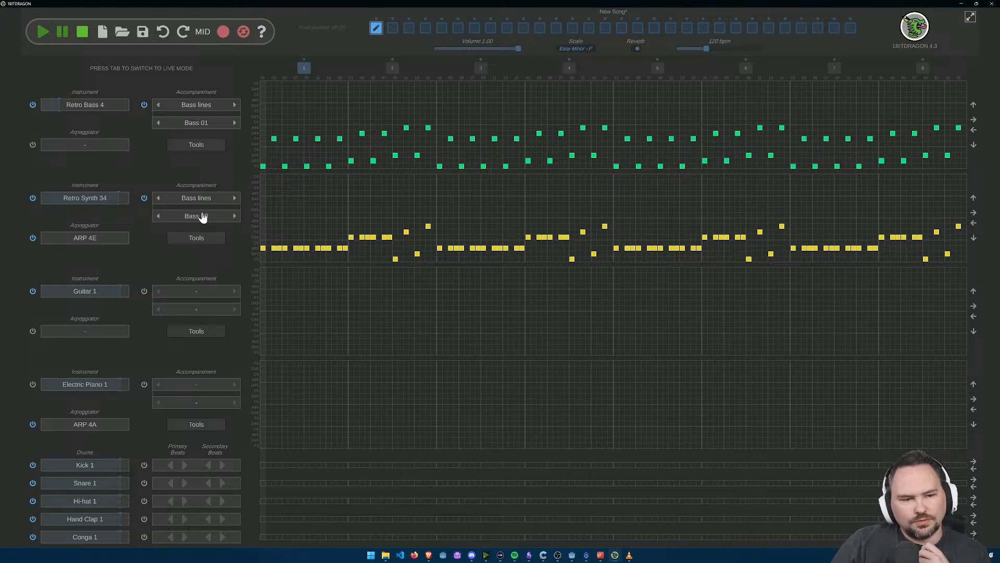
Step: Try the Fill 01 accompaniment on Retro Synth 34, playing the pattern briefly and stopping
left_click(236, 199)
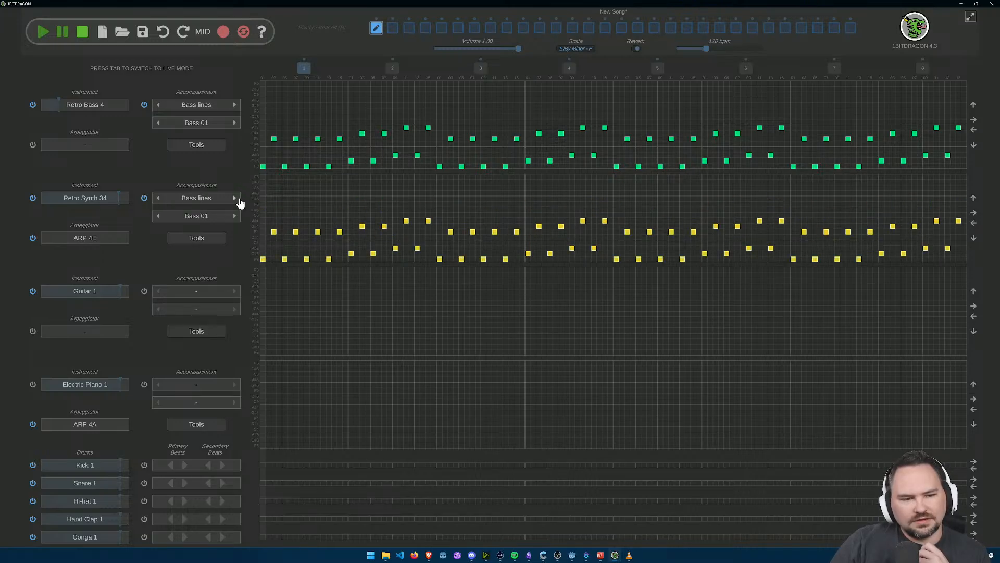
left_click(158, 199)
left_click(42, 32)
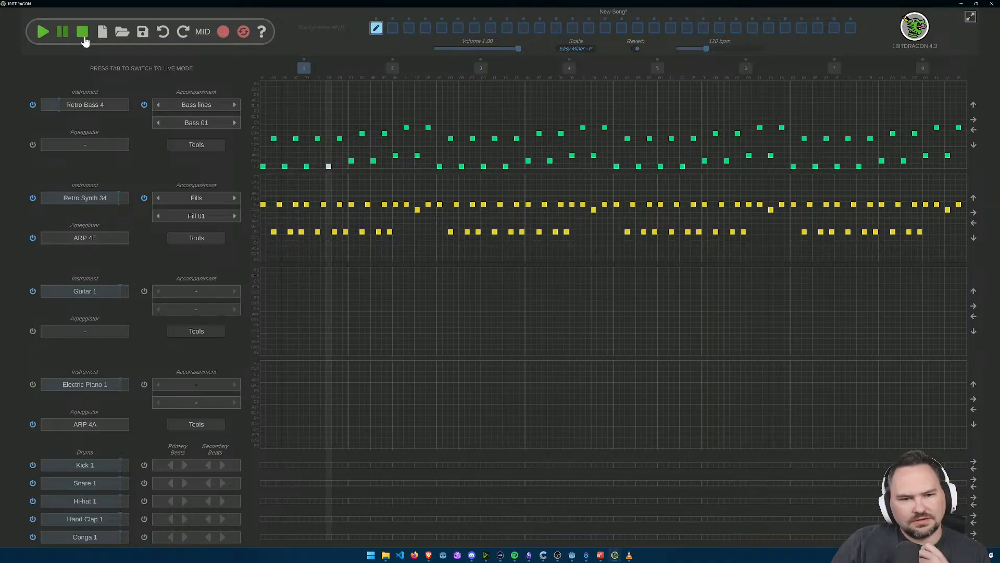
left_click(83, 38)
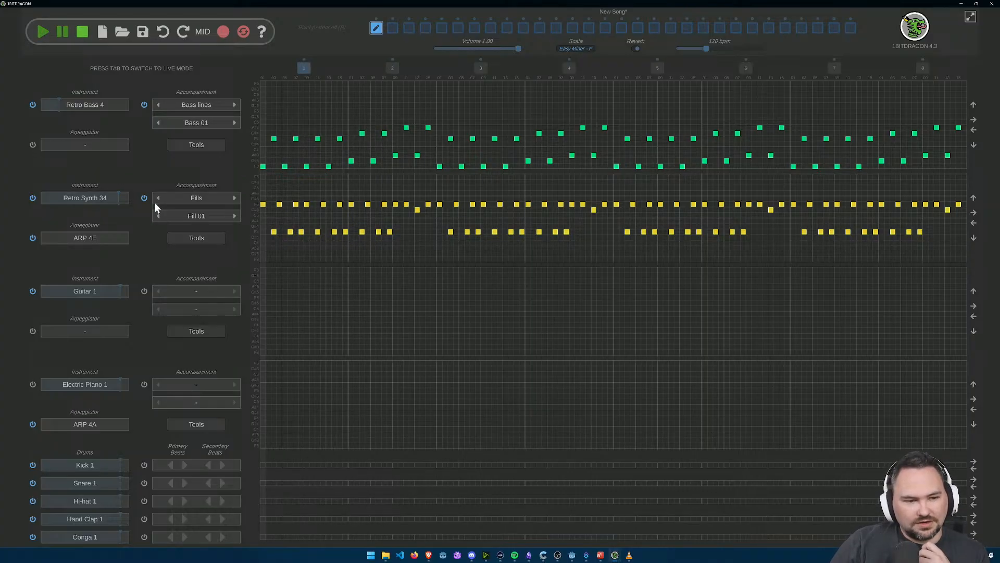
Step: Try the Fill 29 accompaniment on Retro Synth 34 with a short playback, and stop
left_click(158, 215)
left_click(158, 215)
left_click(159, 216)
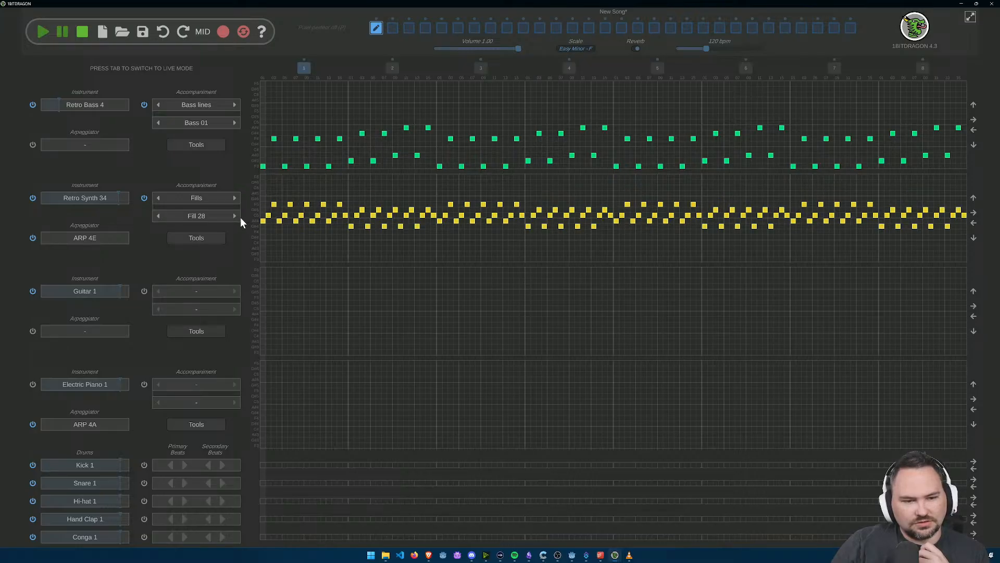
left_click(239, 217)
left_click(43, 32)
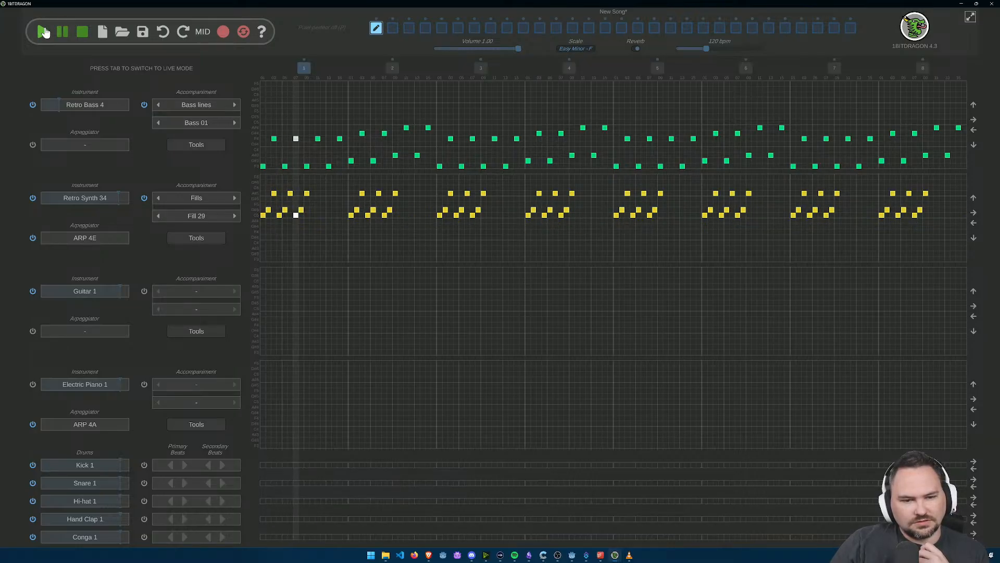
left_click(80, 34)
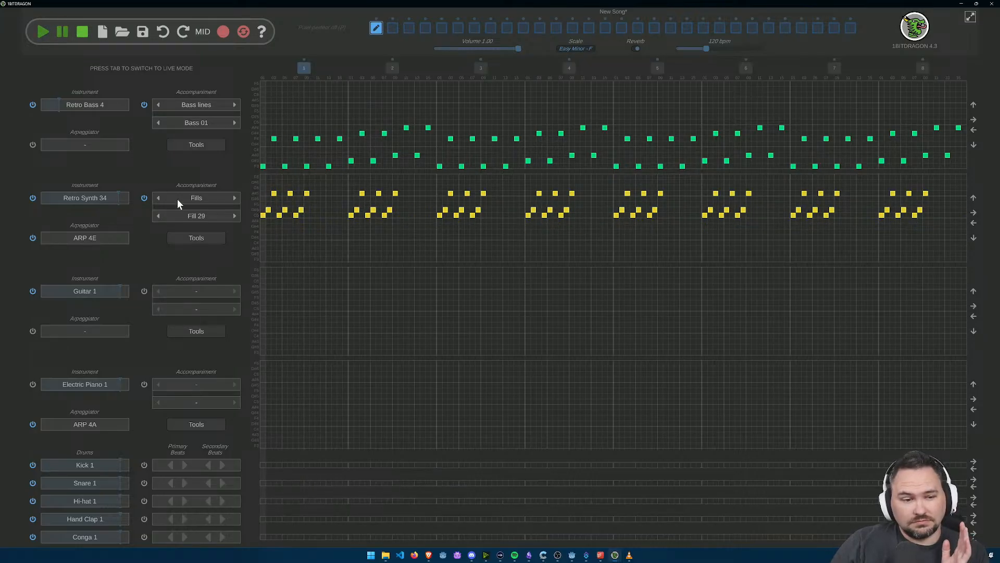
Step: Set Retro Synth 34's accompaniment to the Bass 01 bass line, play the pattern, and stop playback
left_click(158, 198)
left_click(158, 198)
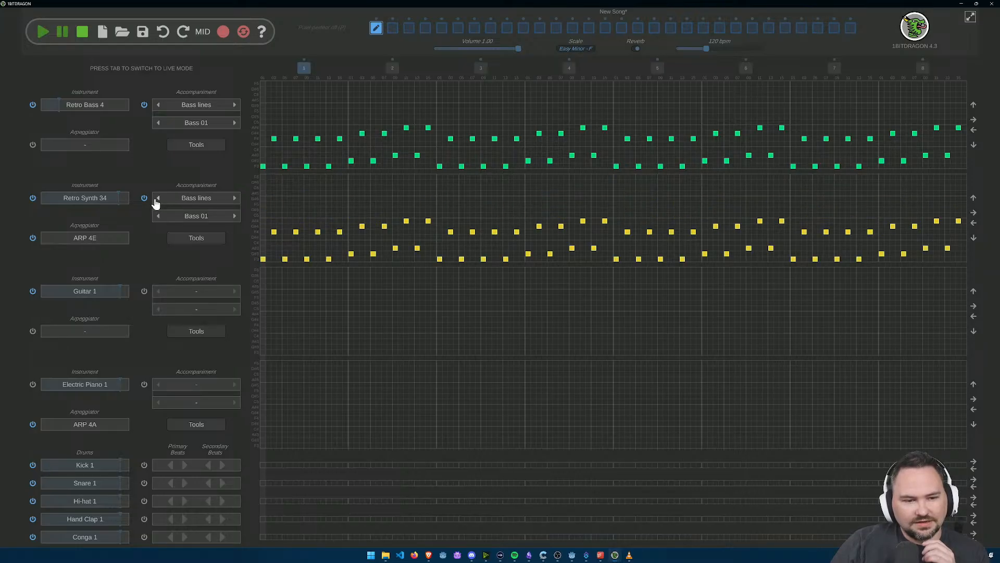
left_click(41, 31)
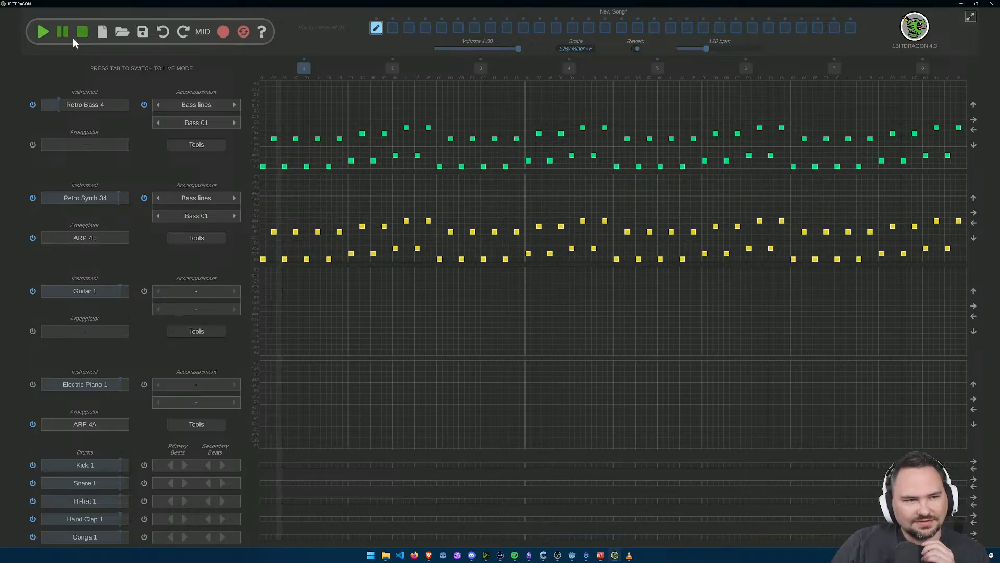
left_click(81, 36)
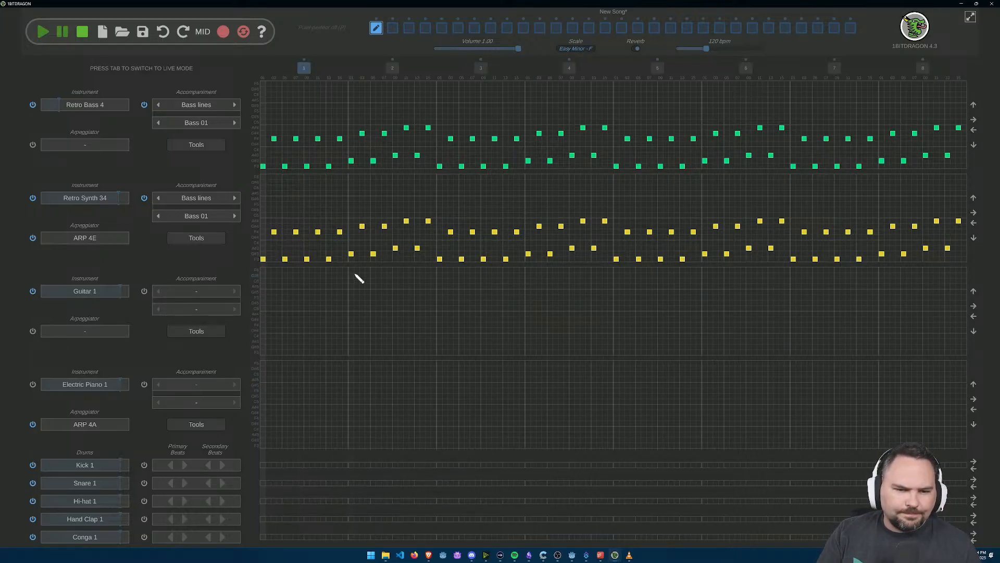
mouse_move(362, 225)
left_mouse_down()
mouse_move(376, 247)
mouse_move(415, 240)
mouse_move(413, 262)
mouse_move(398, 252)
left_mouse_up()
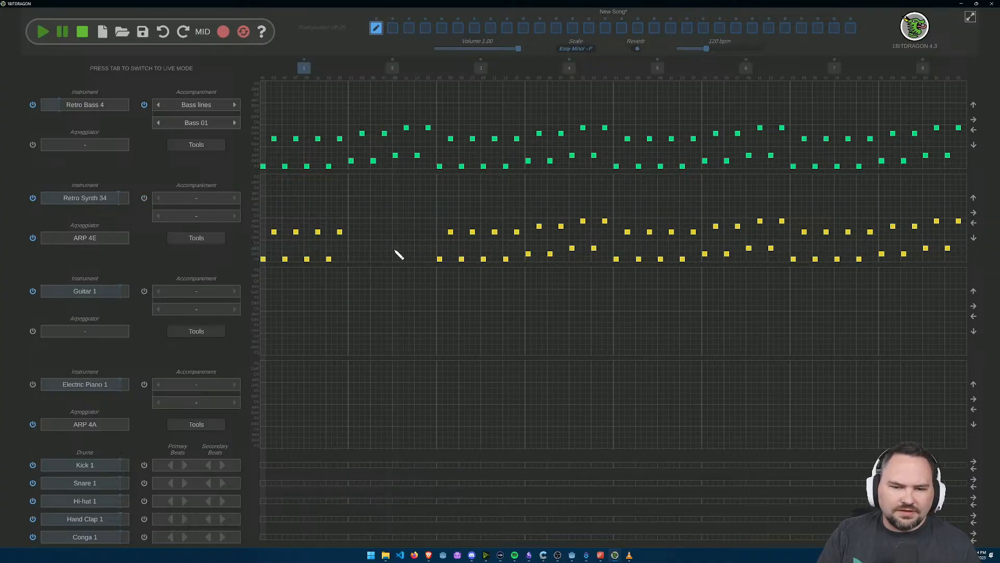
key("ctrl+z")
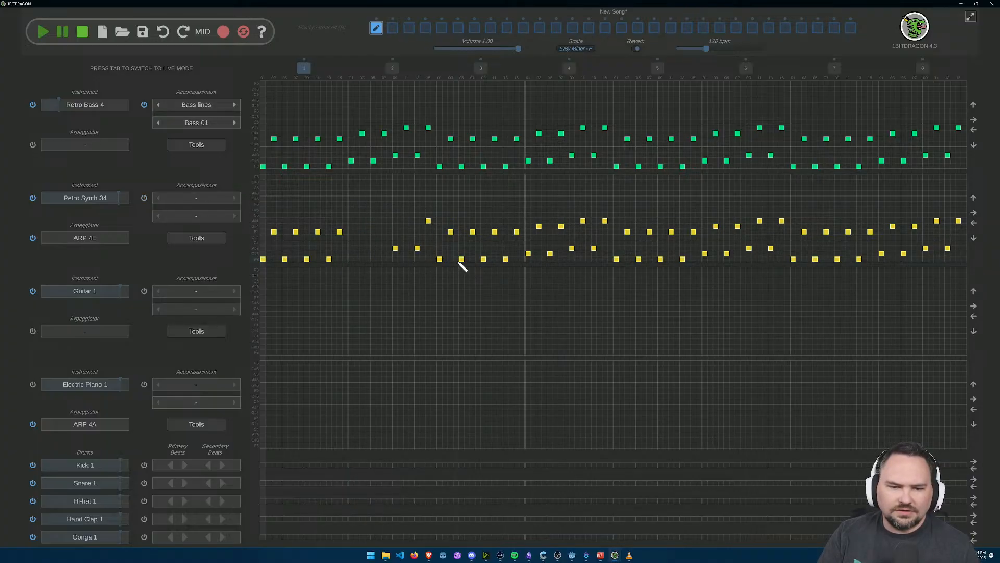
key("ctrl+z")
key("ctrl+z")
key("ctrl+z")
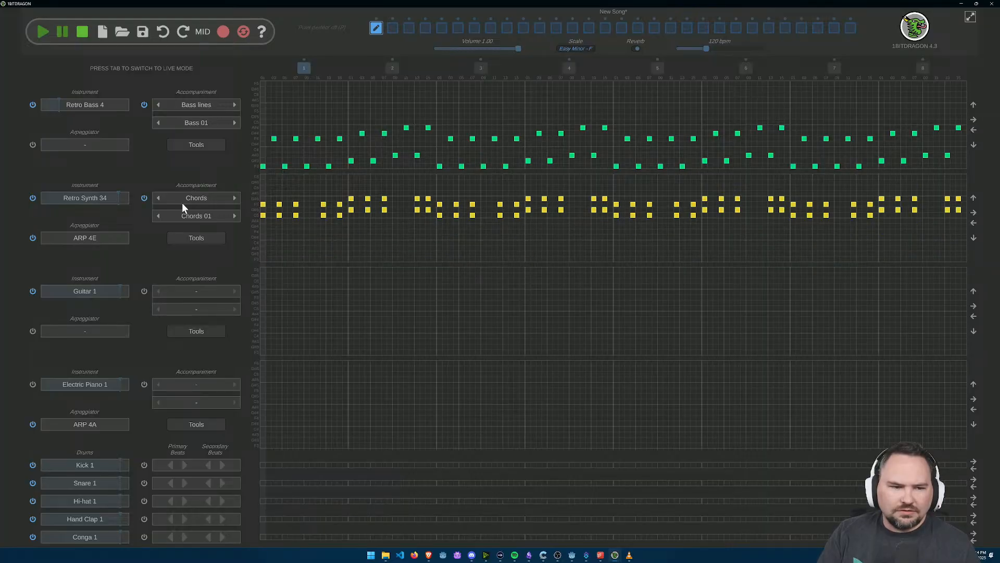
Step: Set Retro Synth 34's accompaniment back to the Bass 01 bass line and delete all its notes in measures 3 and 4
left_click(159, 198)
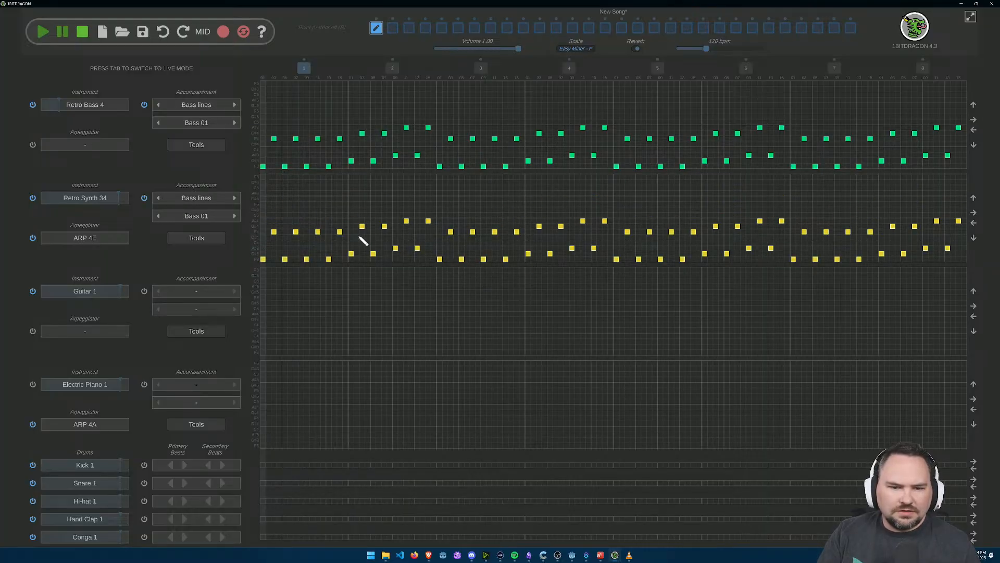
left_click(450, 231)
left_click(440, 259)
left_click(462, 259)
left_click(473, 232)
left_click(483, 259)
left_click(495, 231)
left_click(516, 231)
left_click(506, 259)
left_click(539, 226)
left_click(529, 254)
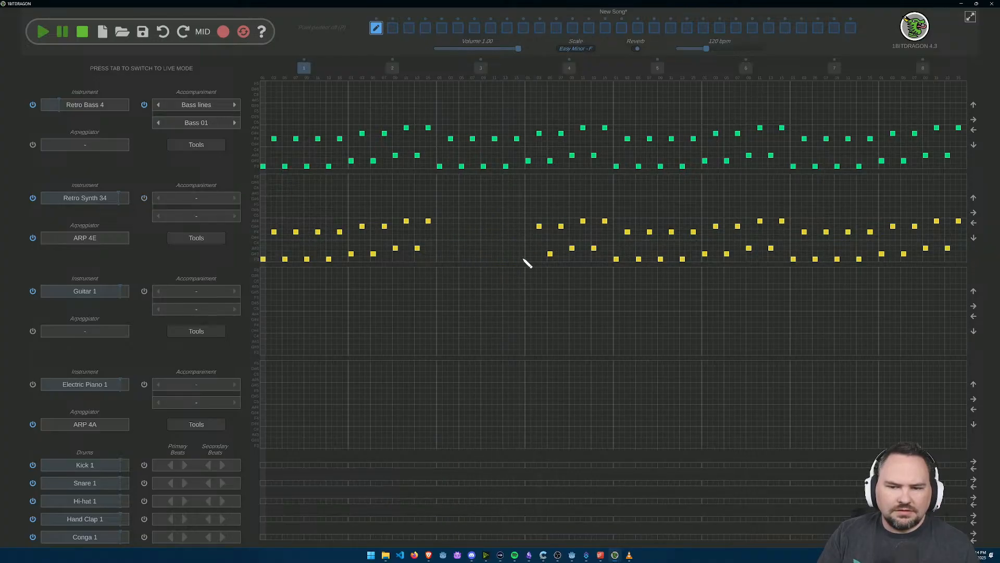
left_click(561, 226)
left_click(550, 254)
left_click(583, 221)
left_click(573, 248)
left_click(604, 221)
left_click(594, 248)
Step: Delete all the Retro Synth 34 notes in measures 7 and 8
left_click(804, 232)
left_click(826, 232)
left_click(793, 259)
left_click(816, 259)
left_click(848, 232)
left_click(837, 259)
left_click(859, 259)
left_click(870, 232)
left_click(893, 226)
left_click(882, 253)
left_click(904, 253)
left_click(915, 226)
left_click(937, 221)
left_click(926, 248)
left_click(947, 248)
left_click(959, 220)
Step: Lengthen the last five Retro Synth 34 notes in measure 6 to two grid cells each
left_click(788, 221)
left_click(776, 248)
left_click(765, 221)
left_click(744, 226)
left_click(752, 248)
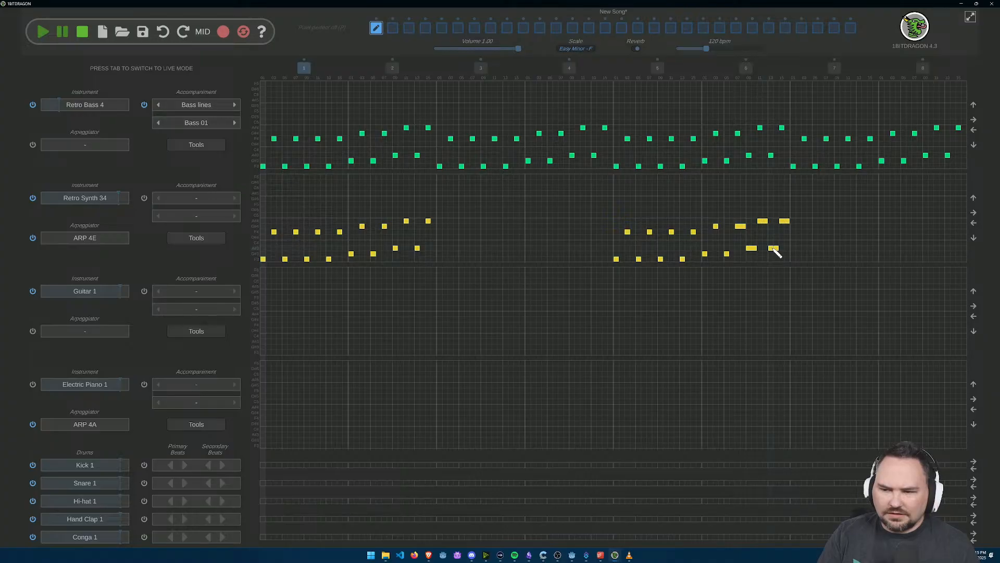
left_click(776, 248)
left_click_drag(773, 250, 777, 250)
left_click(775, 249)
left_click(773, 249)
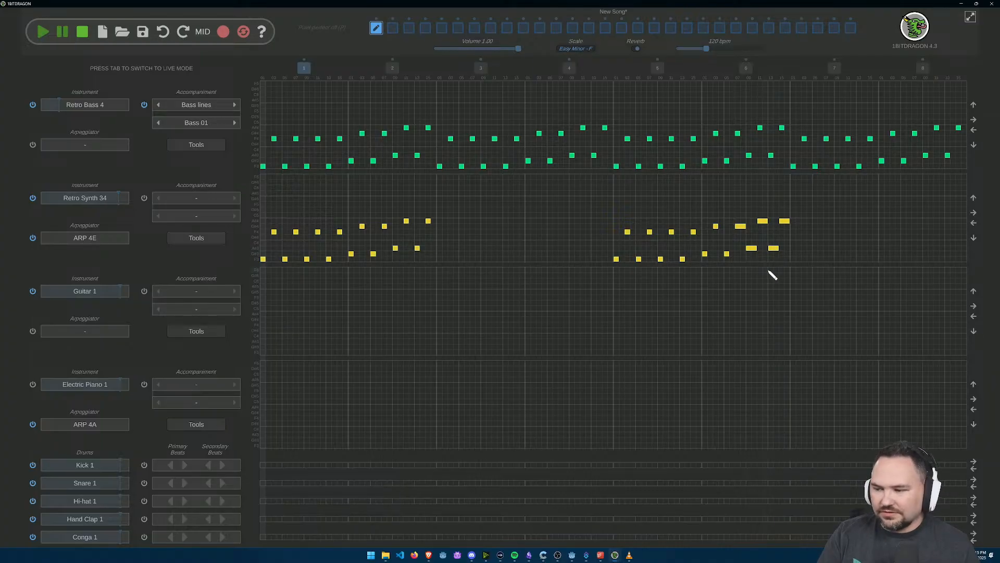
scroll(733, 266, "up", 2)
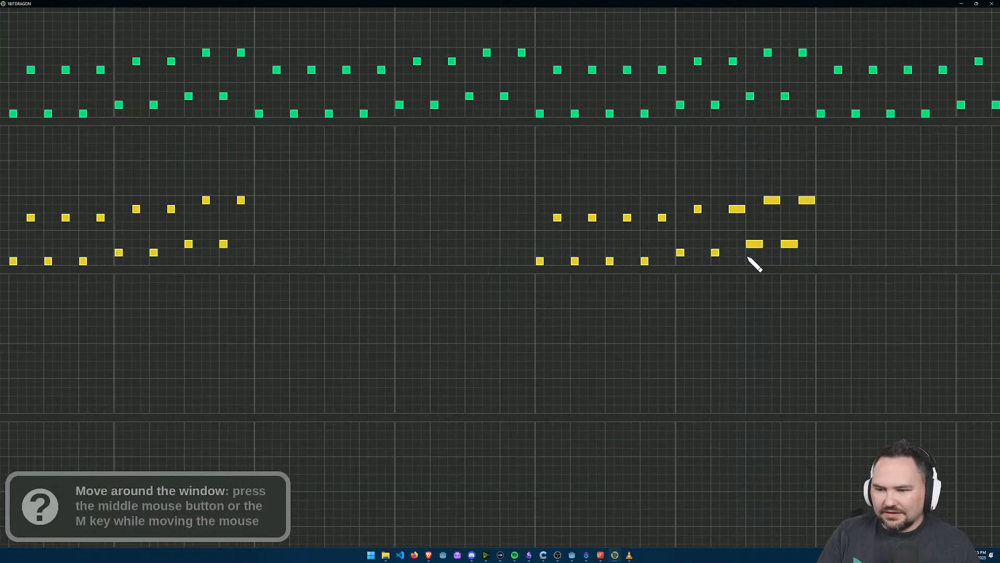
left_click(704, 262)
left_click(708, 263)
left_click_drag(703, 264, 722, 265)
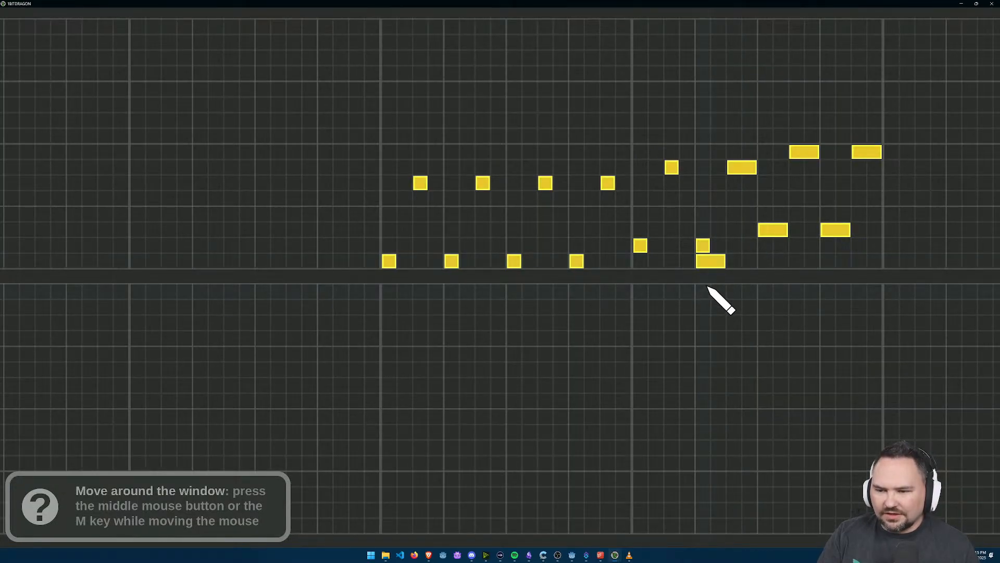
left_click(703, 265)
left_click(703, 266)
left_click(704, 265)
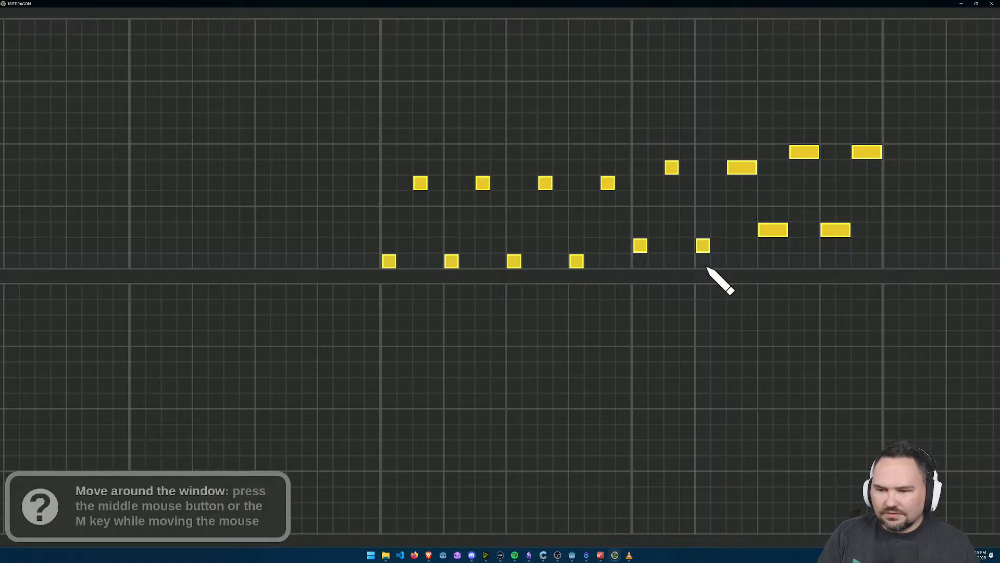
Step: Lengthen the remaining short Retro Synth 34 notes across measures 5 and 6 to two grid cells each
scroll(710, 267, "down", 2)
left_click(712, 262)
left_click(713, 263)
left_click(711, 274)
left_click(711, 273)
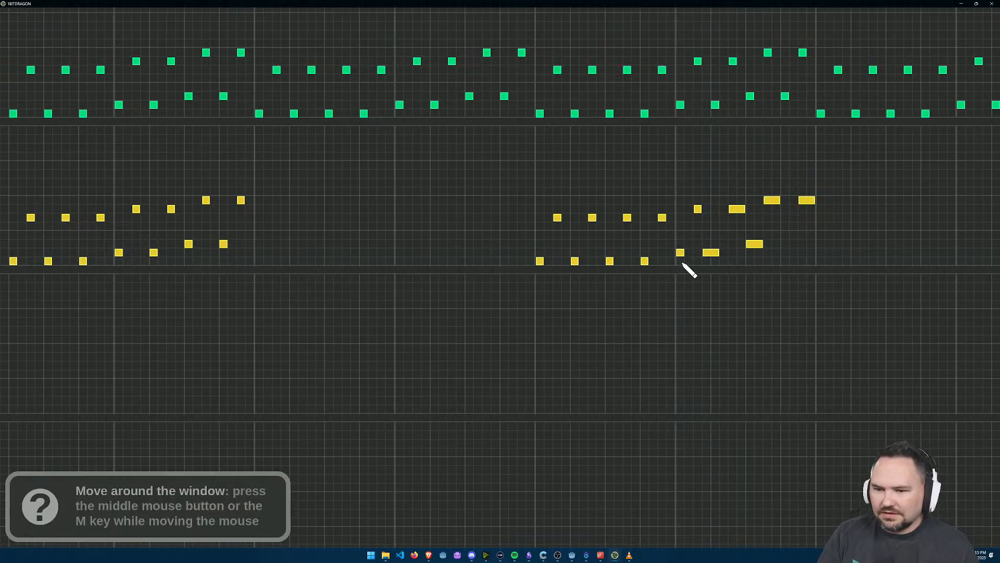
left_click(678, 253)
left_click(655, 218)
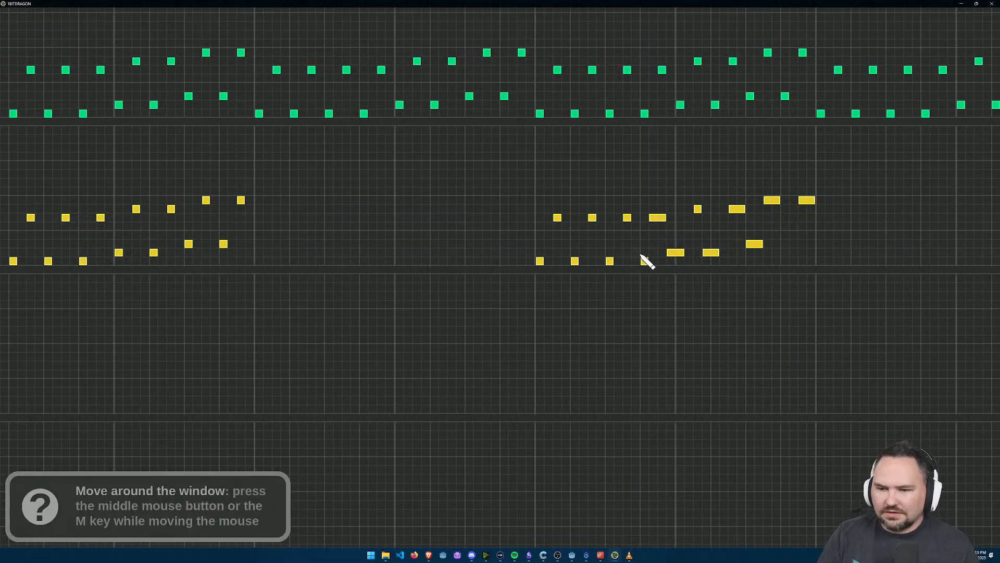
left_click(624, 219)
left_click(586, 219)
left_click(552, 218)
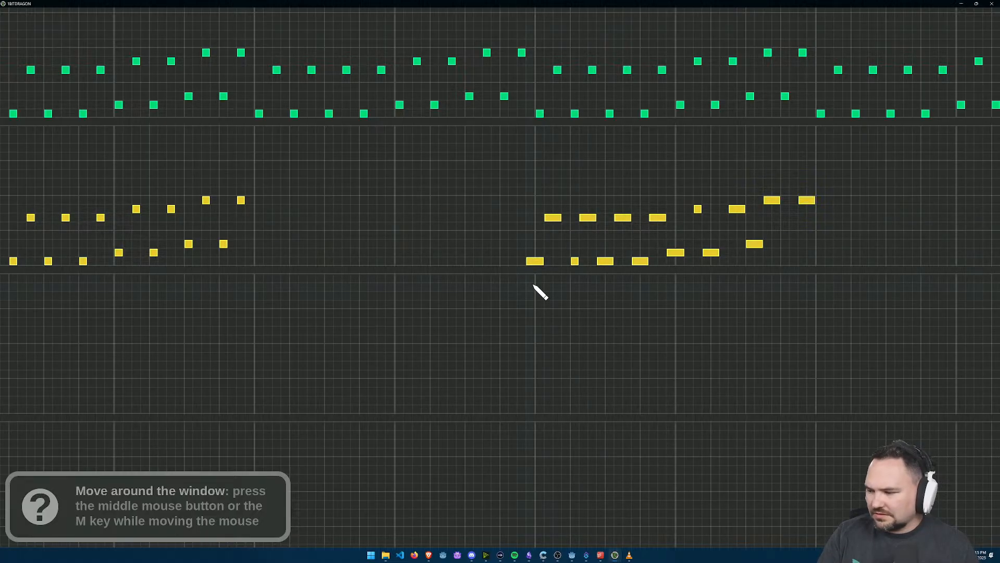
Step: Lengthen the Retro Synth 34 notes in measure 2 to two grid cells each
left_click_drag(177, 278, 552, 299)
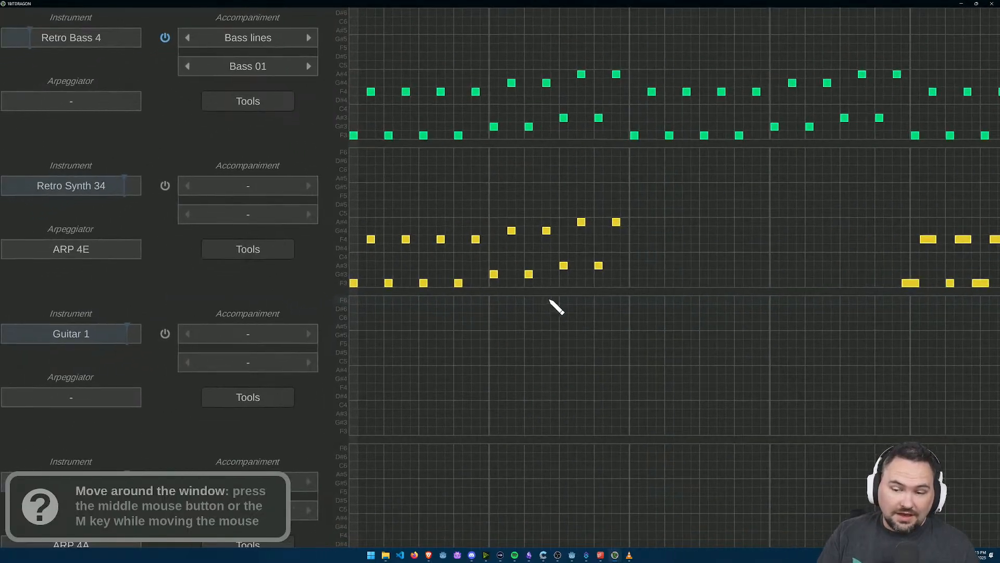
left_click(599, 266)
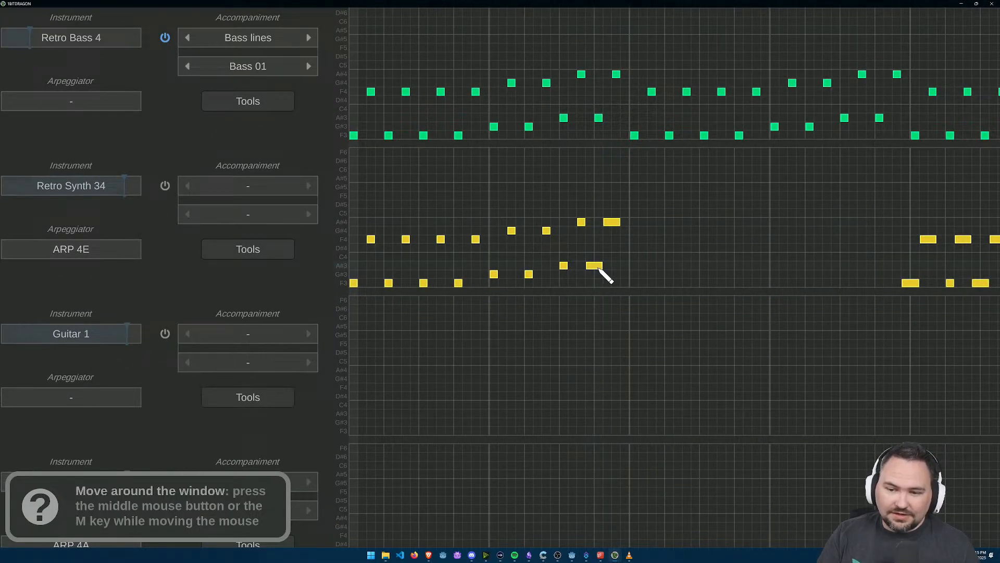
left_click(542, 231)
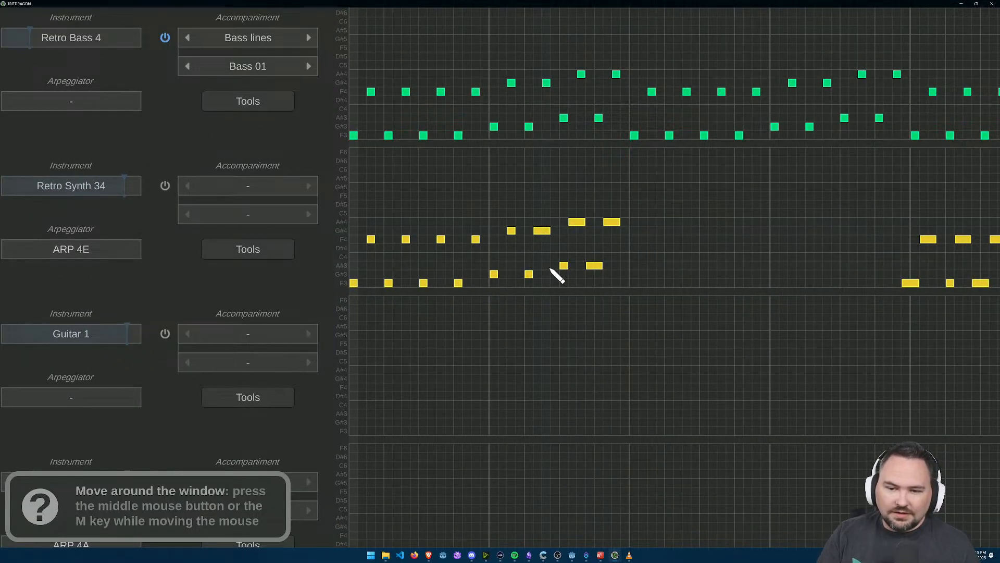
left_click(523, 274)
left_click(509, 230)
left_click(493, 275)
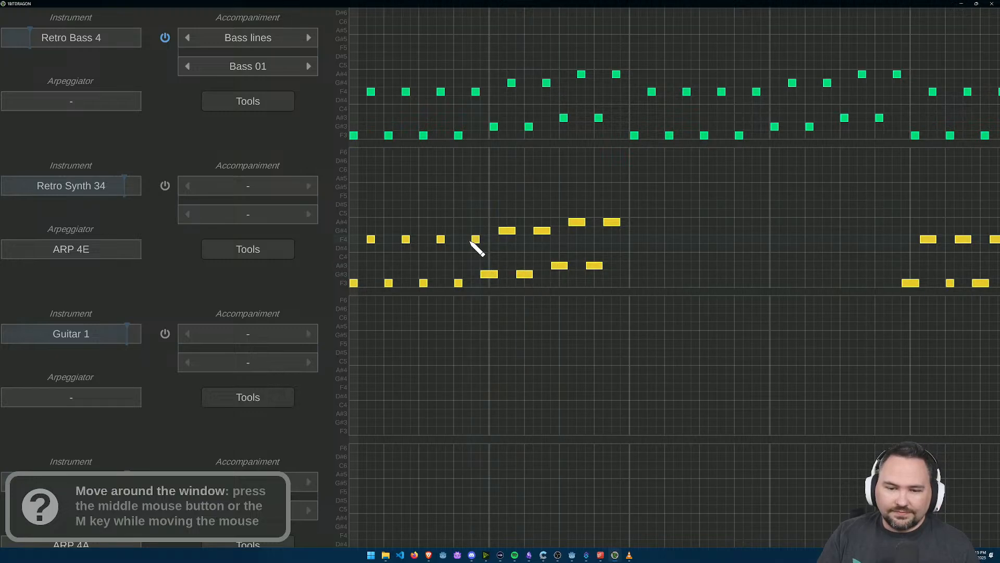
Step: Lengthen the Retro Synth 34 notes in measure 1 to two grid cells each
left_click(437, 240)
left_click(418, 283)
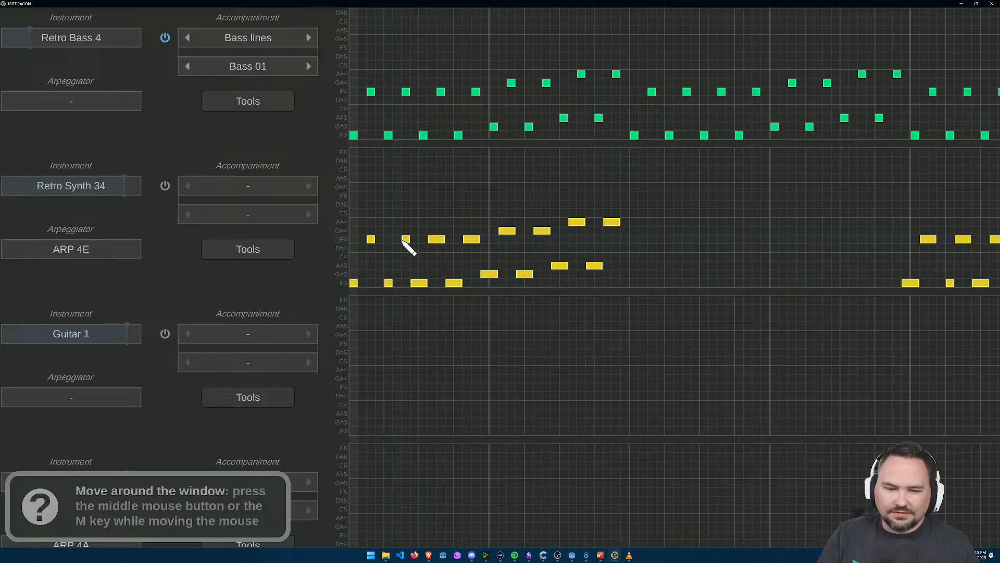
left_click(384, 283)
left_click(367, 239)
left_click_drag(355, 283, 363, 284)
left_click(362, 283)
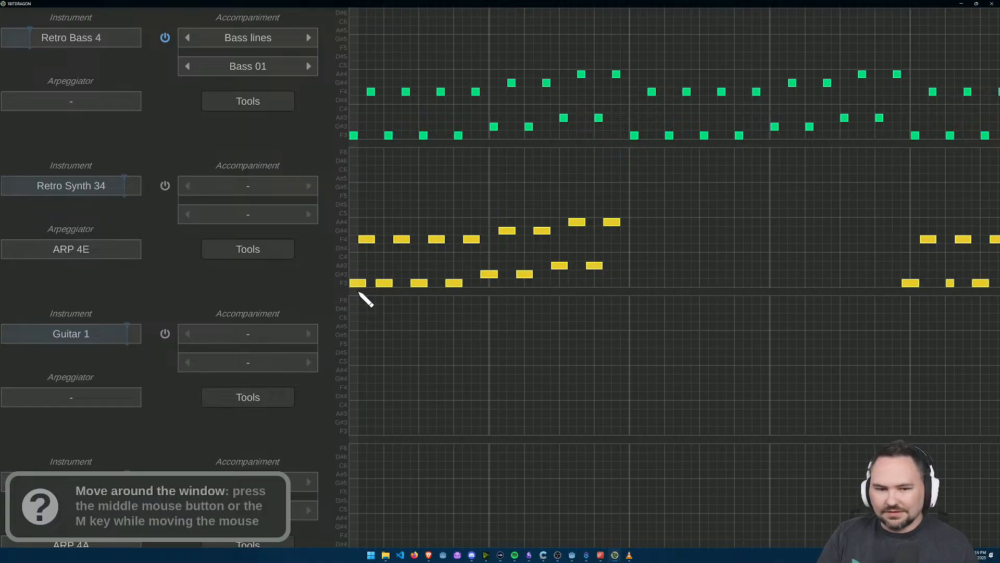
Step: Lengthen the two leftover short synth notes, the F3 in measure 5 and the G#4 in measure 6
left_click_drag(994, 315, 759, 312)
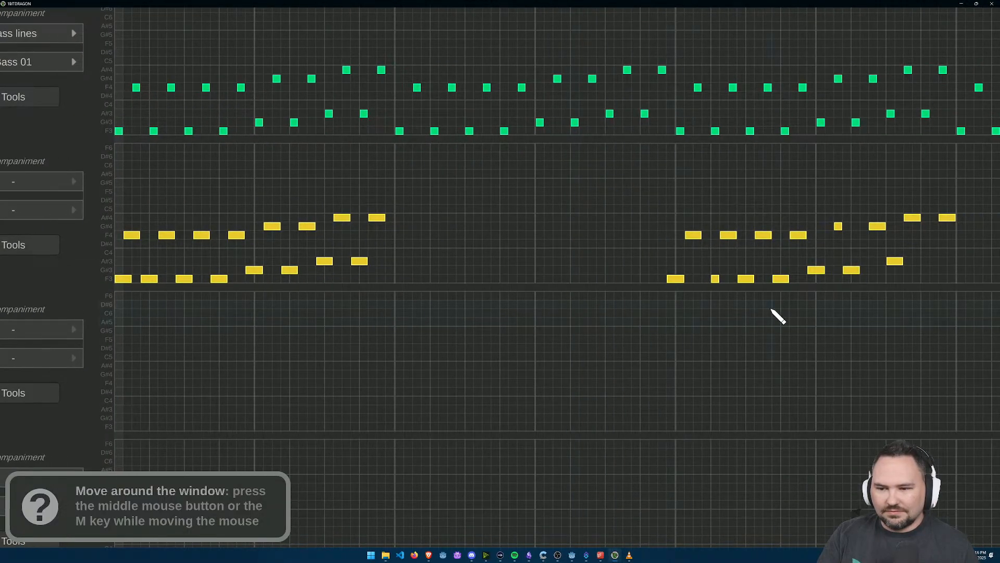
left_click_drag(827, 348, 578, 227)
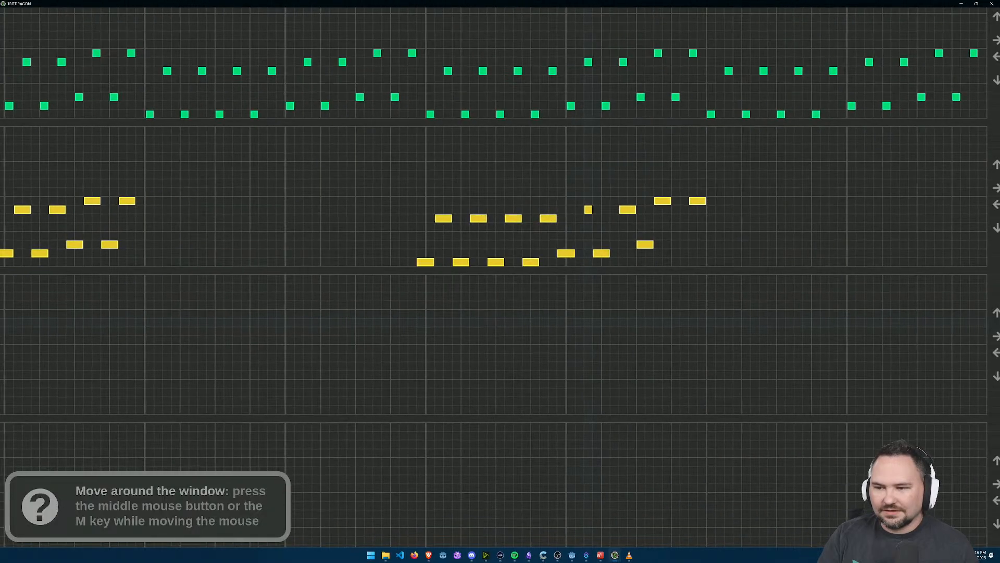
left_click(580, 212)
scroll(847, 292, "down", 2)
left_click_drag(858, 291, 827, 294)
Step: Cancel saving the song, play the bass and synth pattern briefly, and stop playback
key("ctrl+s")
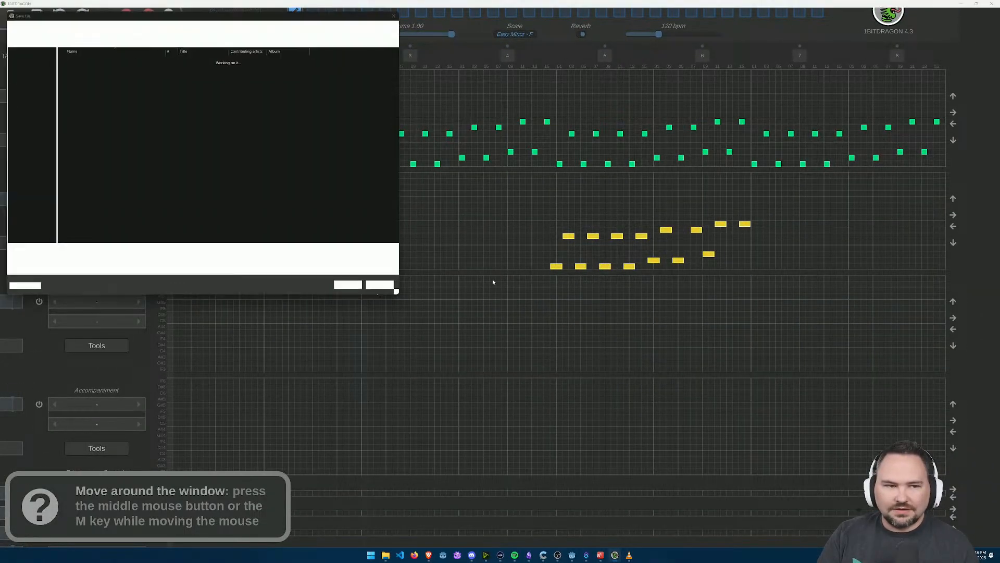
key("Escape")
left_click_drag(405, 295, 591, 354)
left_click(115, 76)
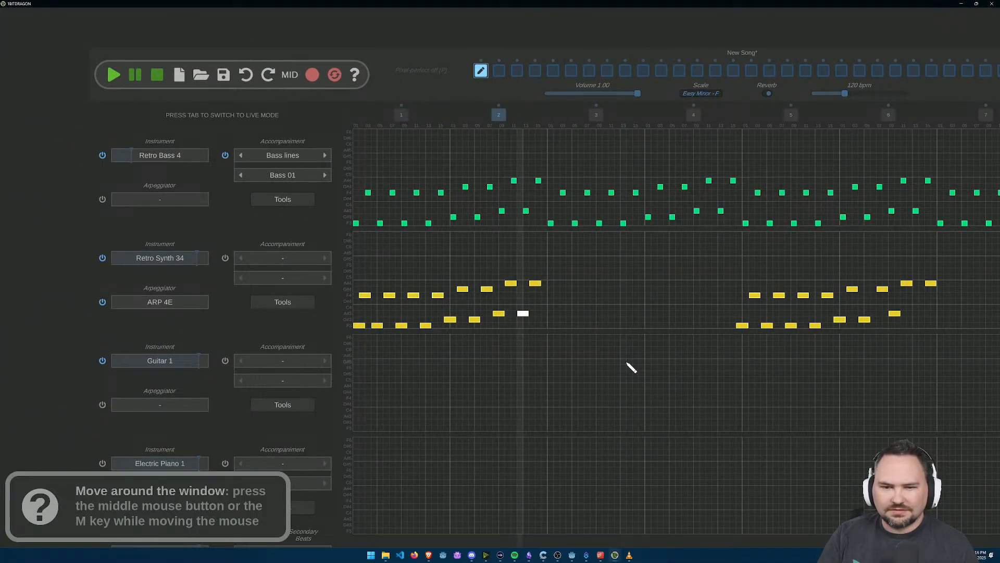
left_click(156, 75)
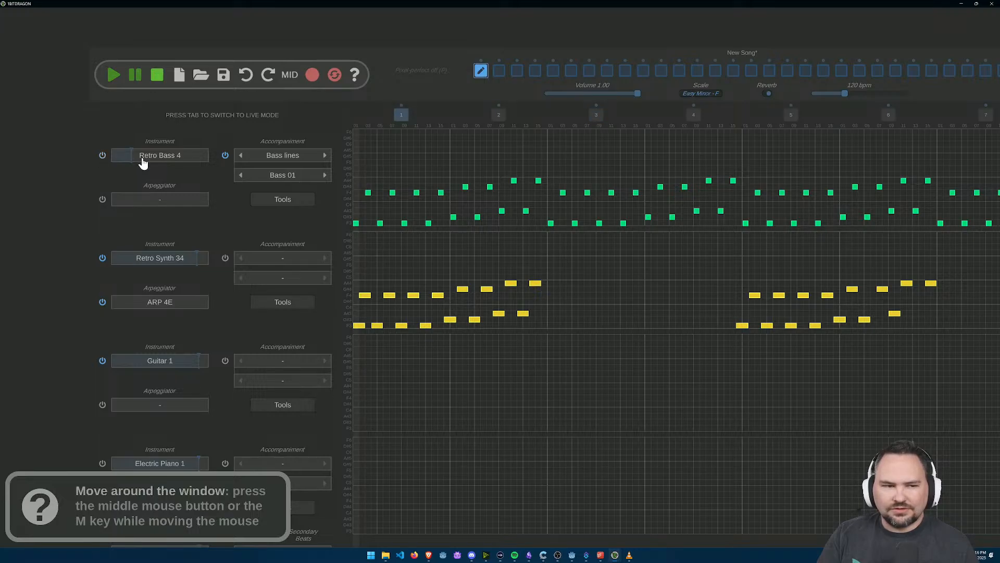
Step: Mute Retro Bass 4 and switch off its bass-line accompaniment, and play the synth pattern alone before stopping playback
left_click(224, 156)
left_click(114, 75)
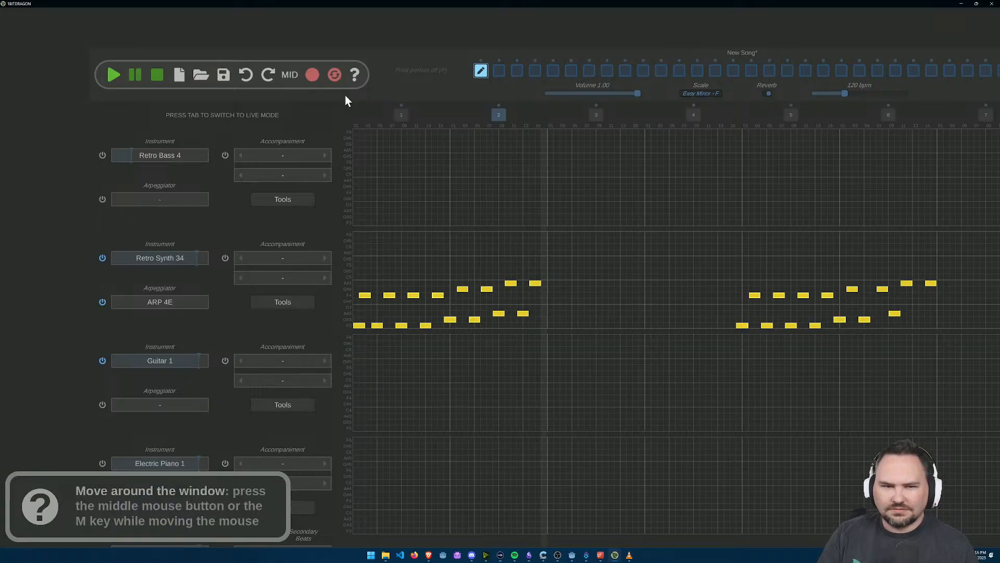
left_click(157, 76)
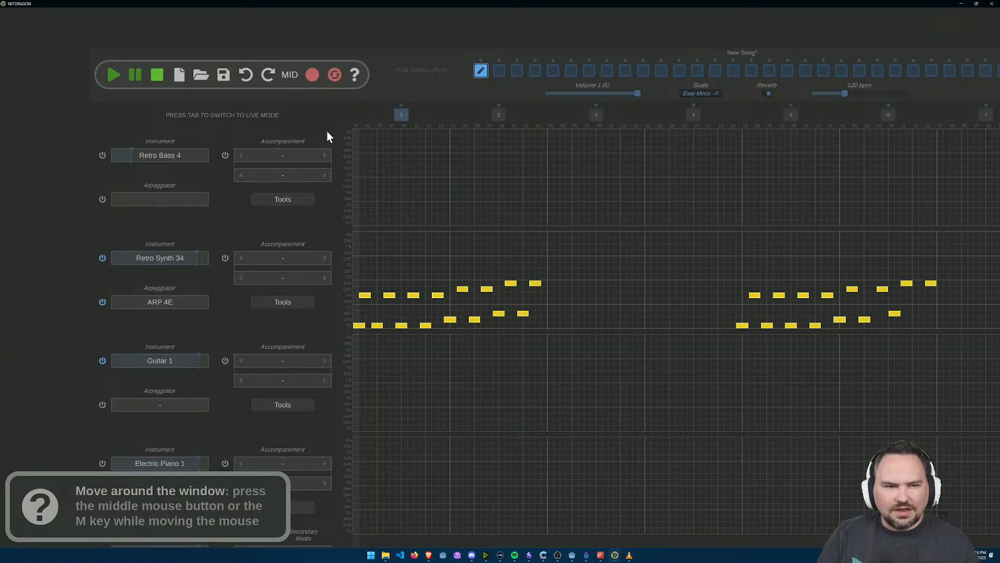
Step: Reapply Bass 01 to Retro Synth 34 and thin measure 1, lengthening every other low-high pair to two grid cells and deleting the pairs between
left_click(325, 258)
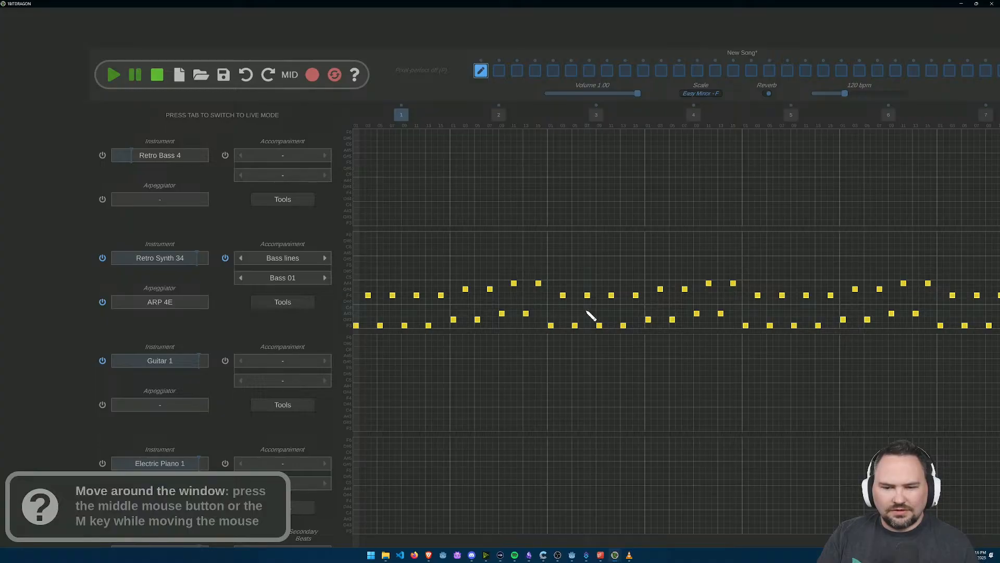
scroll(373, 307, "up", 3)
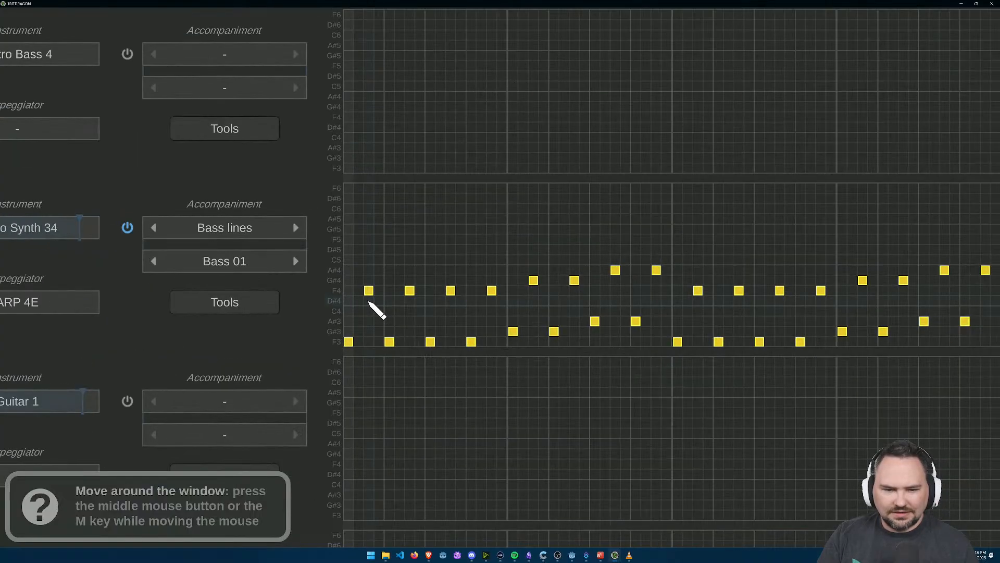
left_click(359, 342)
left_click_drag(362, 343, 350, 342)
left_click_drag(379, 292, 371, 293)
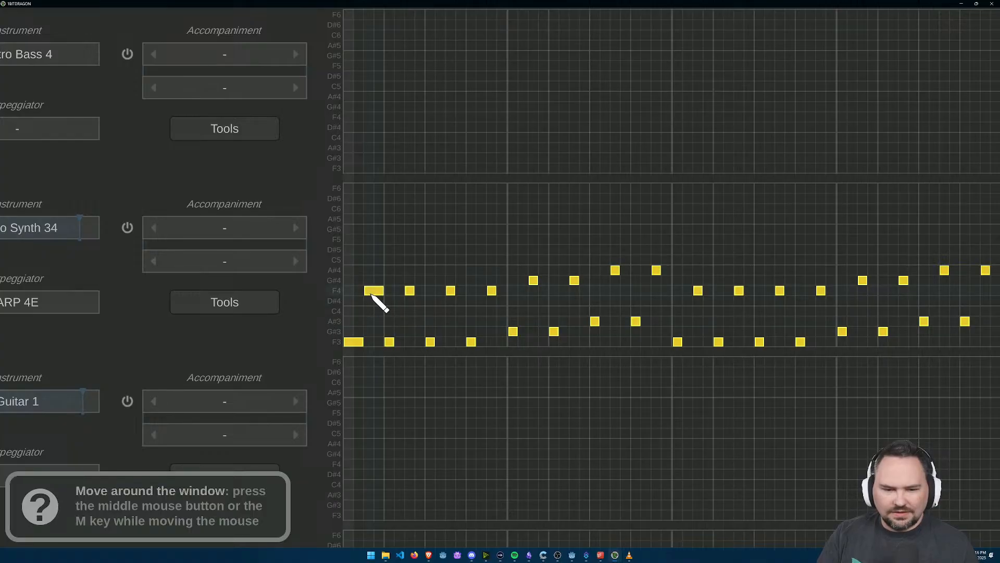
right_click(411, 292)
left_click_drag(442, 343, 432, 342)
left_click_drag(459, 290, 453, 290)
right_click(471, 341)
right_click(492, 290)
Step: Thin the synth's measure 2 by lengthening the first G#3-G#4 and A#3-A#4 pairs to two grid cells and deleting their repeats
left_click_drag(525, 332, 519, 332)
left_click_drag(547, 289, 537, 286)
right_click(555, 331)
right_click(574, 280)
left_click_drag(603, 324, 608, 322)
left_click_drag(627, 275, 632, 279)
right_click(636, 321)
right_click(655, 270)
Step: In the synth's measure 3, lengthen the first and third F3-F4 pairs to two grid cells and delete the second and fourth
left_click_drag(689, 345, 687, 346)
left_click_drag(710, 297, 704, 292)
right_click(719, 342)
right_click(739, 291)
left_click_drag(853, 360, 590, 337)
left_click(504, 322)
left_click(531, 271)
right_click(535, 319)
right_click(560, 268)
Step: In the synth's measure 4, lengthen the first G#3-G#4 and A#3-A#4 pairs to two grid cells and delete their repeats
left_click(578, 310)
left_click(607, 260)
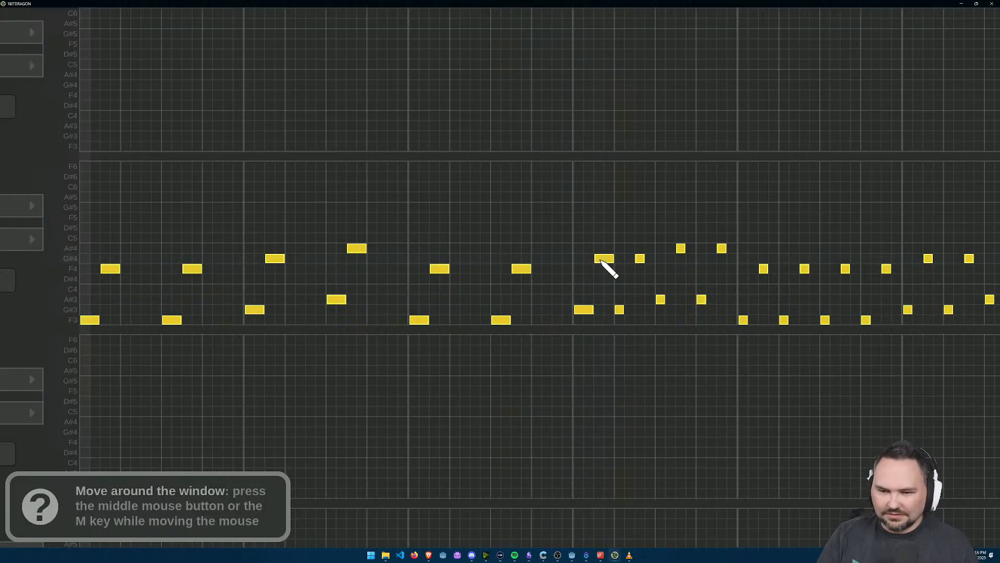
right_click(620, 310)
right_click(641, 259)
left_click(670, 300)
left_click(691, 249)
right_click(702, 299)
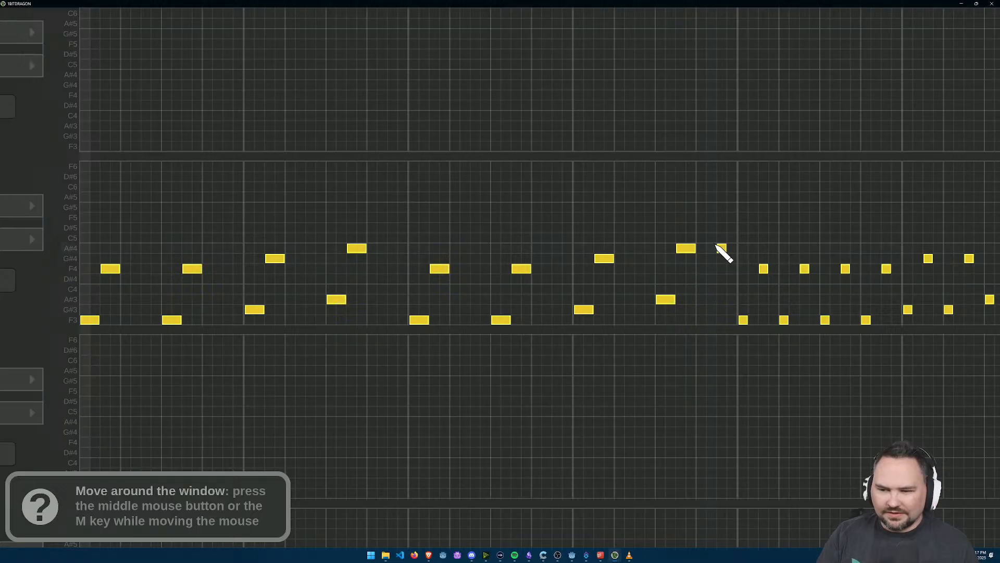
Step: In the synth's measure 5, lengthen the first and third F3-F4 pairs to two grid cells and delete the alternate pairs
left_click_drag(854, 343, 565, 289)
left_click(462, 266)
left_click(485, 214)
right_click(496, 266)
right_click(516, 215)
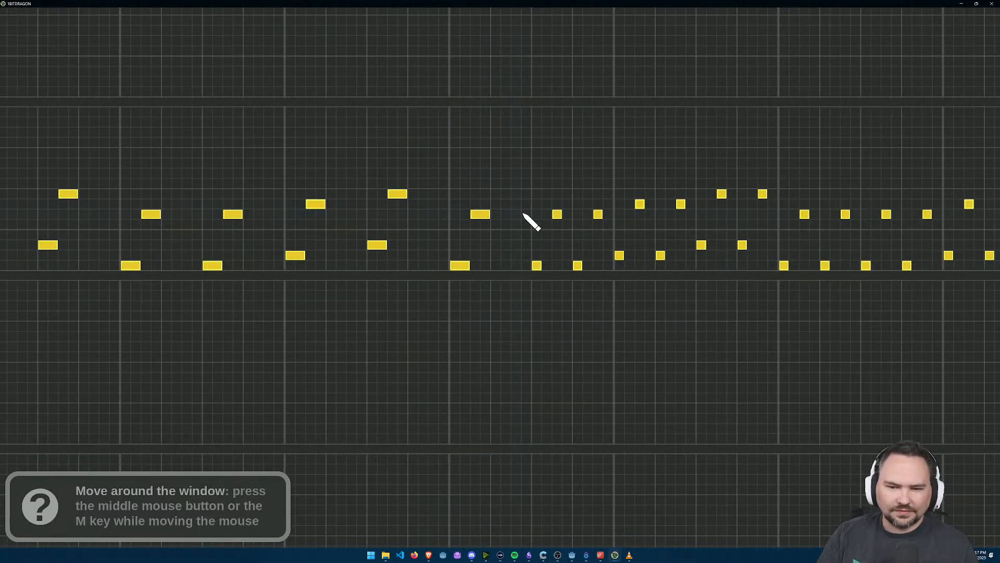
left_click(538, 266)
left_click(557, 214)
right_click(578, 266)
right_click(598, 214)
Step: In the synth's measure 6, lengthen the first G#3-G#4 and A#3-A#4 pairs to two grid cells and remove their repeats
left_click(620, 255)
left_click(641, 204)
right_click(661, 255)
right_click(681, 203)
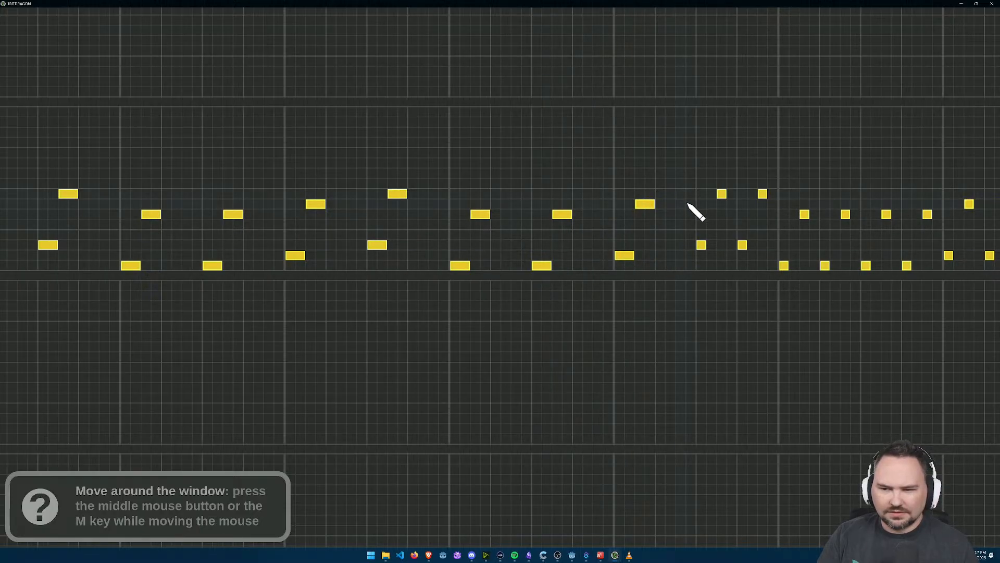
left_click(702, 245)
left_click(721, 193)
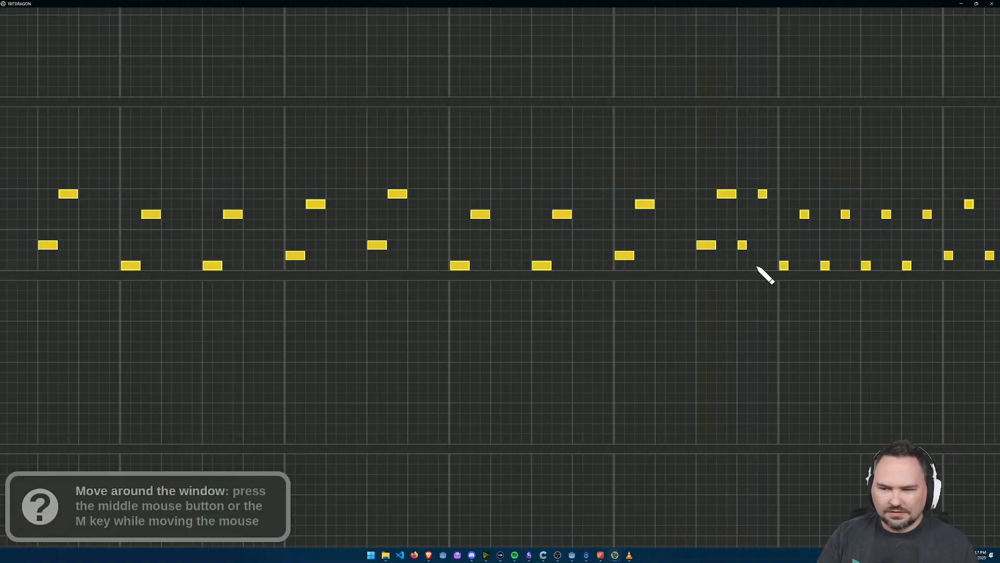
left_click_drag(756, 260, 547, 275)
right_click(533, 260)
right_click(553, 209)
Step: In the synth's measure 7, lengthen the first and third F3-F4 pairs to two grid cells and delete the second and fourth
left_click(575, 280)
left_click(596, 229)
right_click(616, 280)
right_click(636, 229)
left_click(658, 281)
left_click(677, 229)
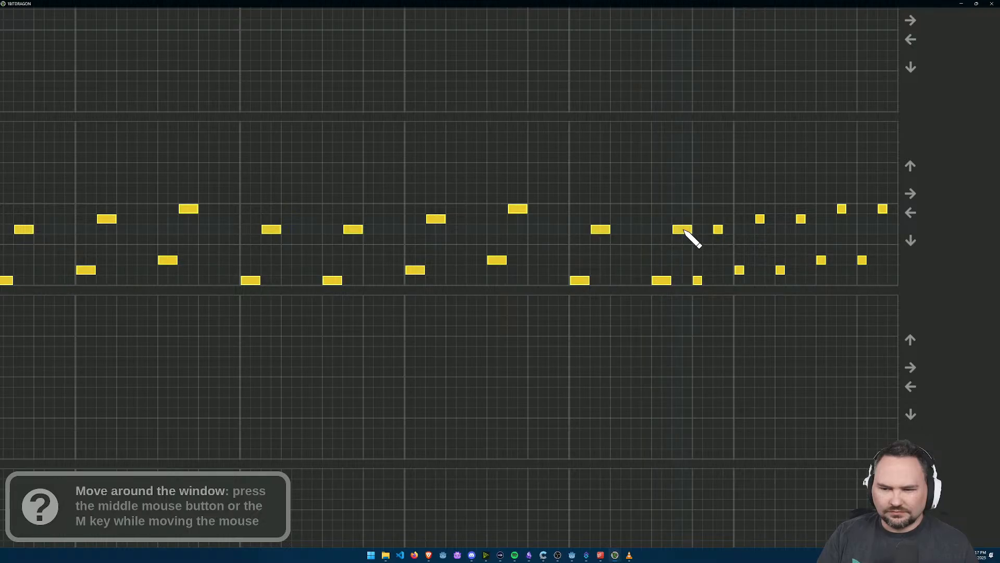
right_click(698, 280)
right_click(718, 229)
Step: In the synth's measure 8, lengthen the first G#3-G#4 and A#3-A#4 pairs to two grid cells, delete their repeats, and play the pattern
left_click(739, 262)
right_click(740, 259)
left_click(749, 270)
left_click(761, 220)
right_click(803, 219)
left_click(849, 209)
right_click(862, 260)
right_click(883, 209)
scroll(510, 335, "down", 5)
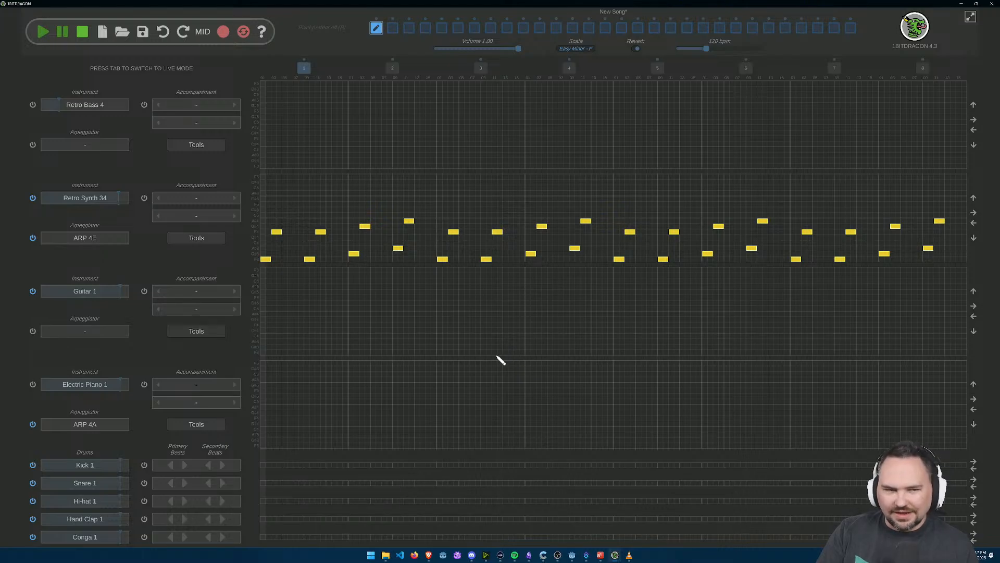
left_click(41, 33)
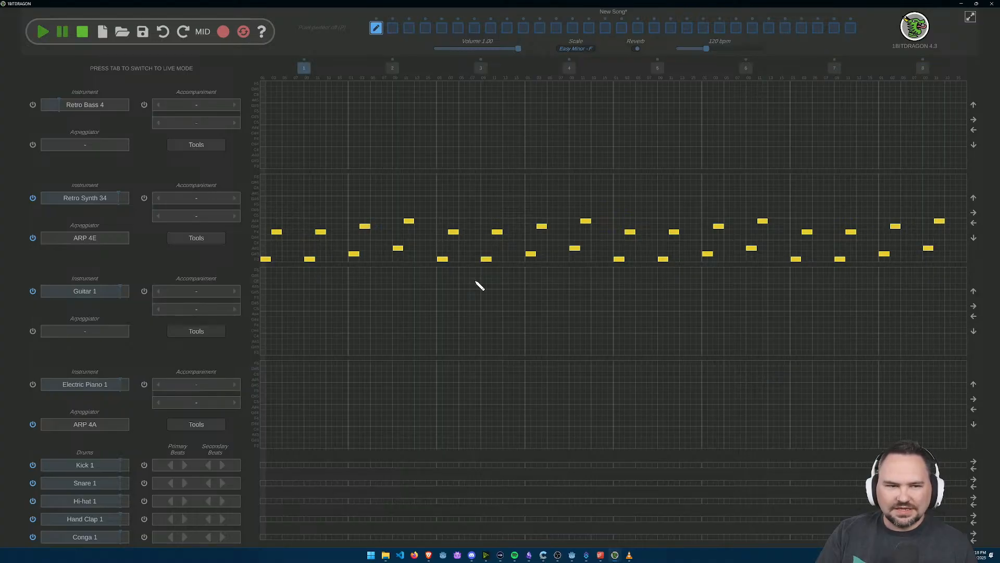
Step: Try lengthening both F3-F4 pairs in the synth's measure 1 and the G#3-G#4 pair in measure 2 to three grid cells, and play the result
scroll(329, 308, "up", 3)
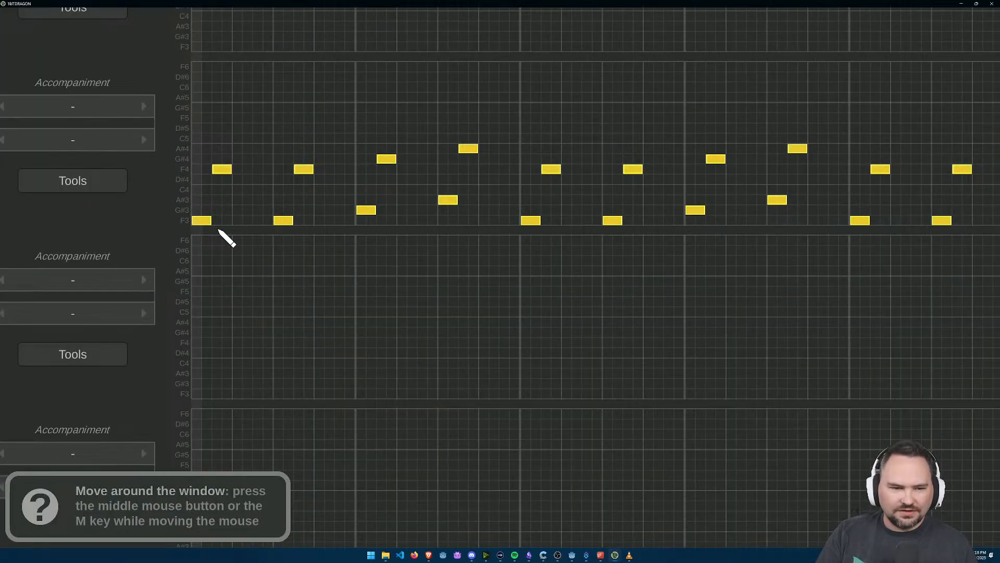
left_click(214, 221)
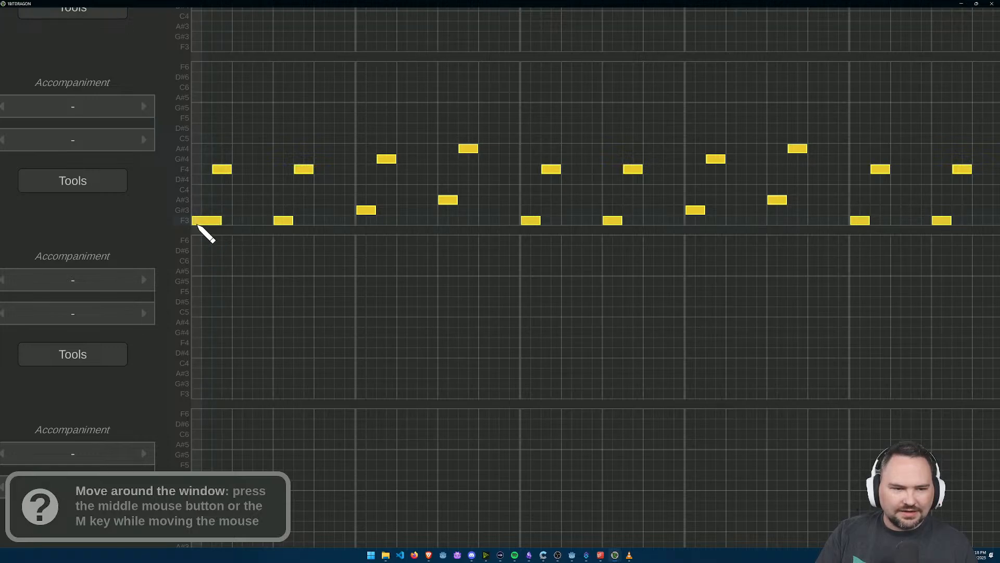
left_click(235, 170)
left_click(319, 170)
left_click(299, 221)
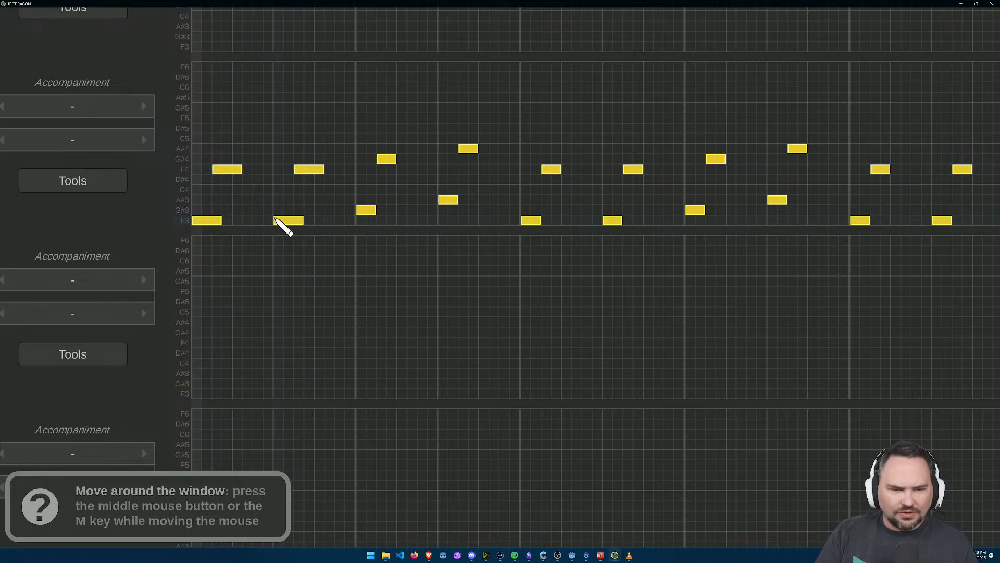
left_click(402, 159)
left_click(381, 211)
scroll(423, 257, "down", 5)
left_click(43, 33)
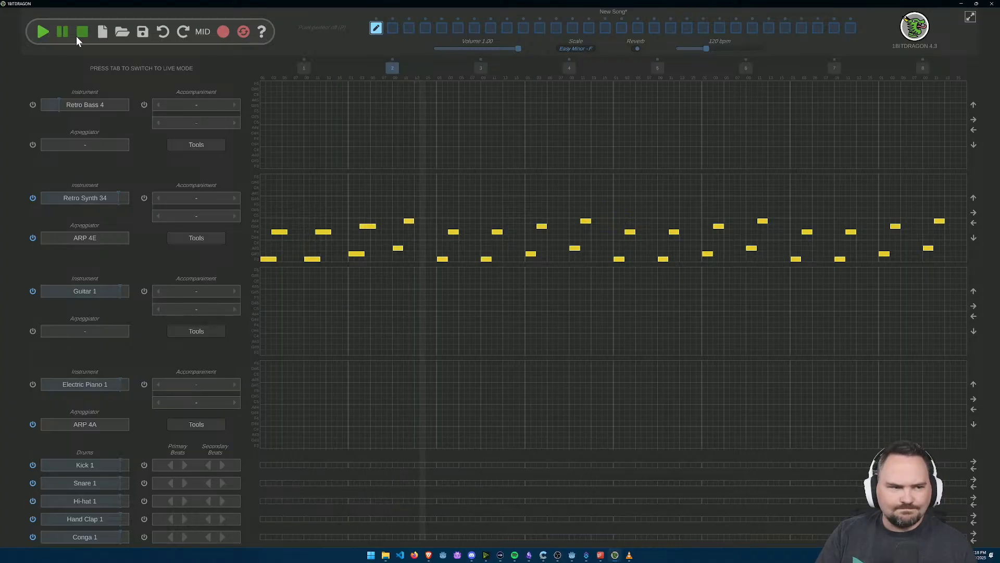
left_click(82, 32)
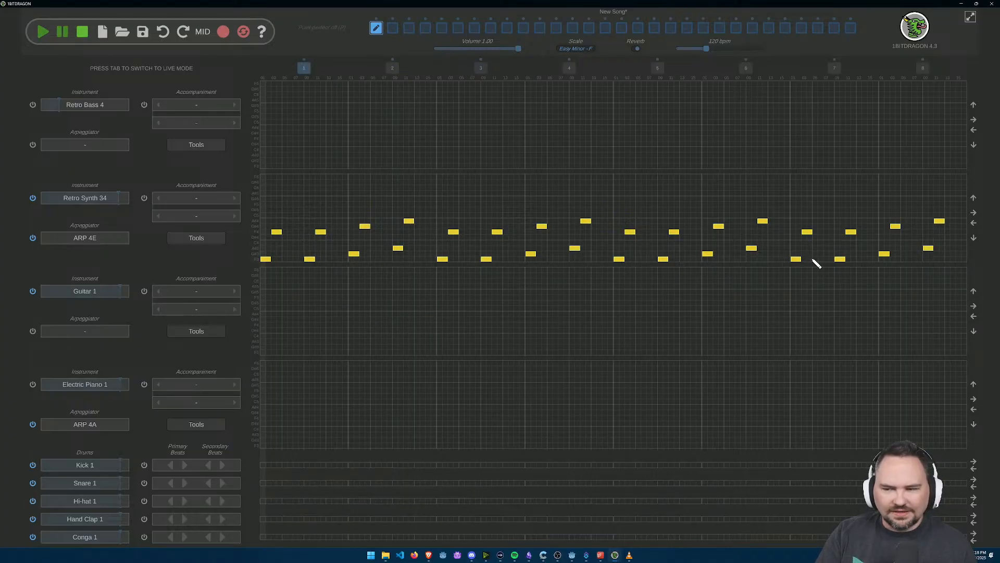
Step: Play the pattern and look through the 8-bit instrument presets for the Retro Bass 4 track without changing the instrument
key("space")
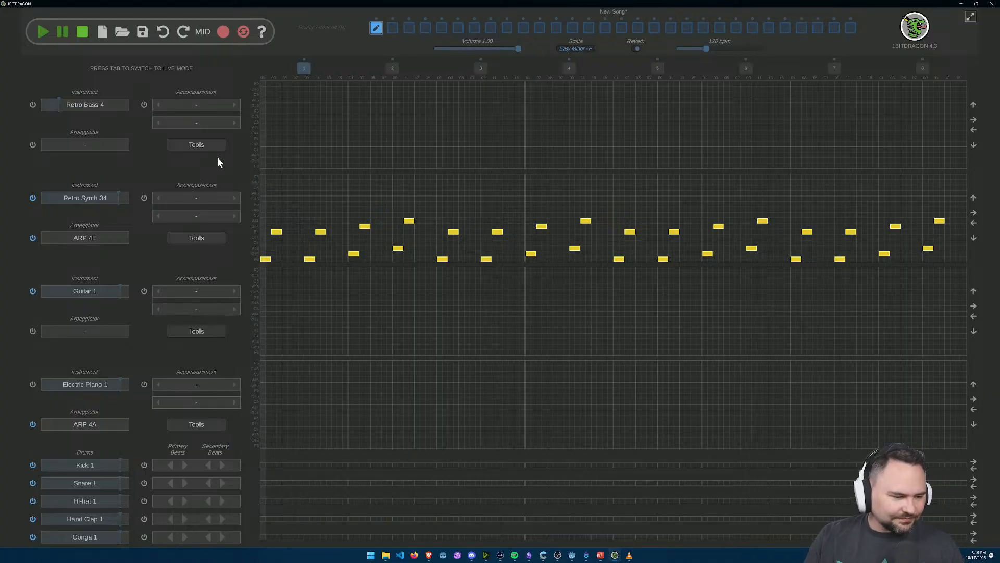
left_click(111, 106)
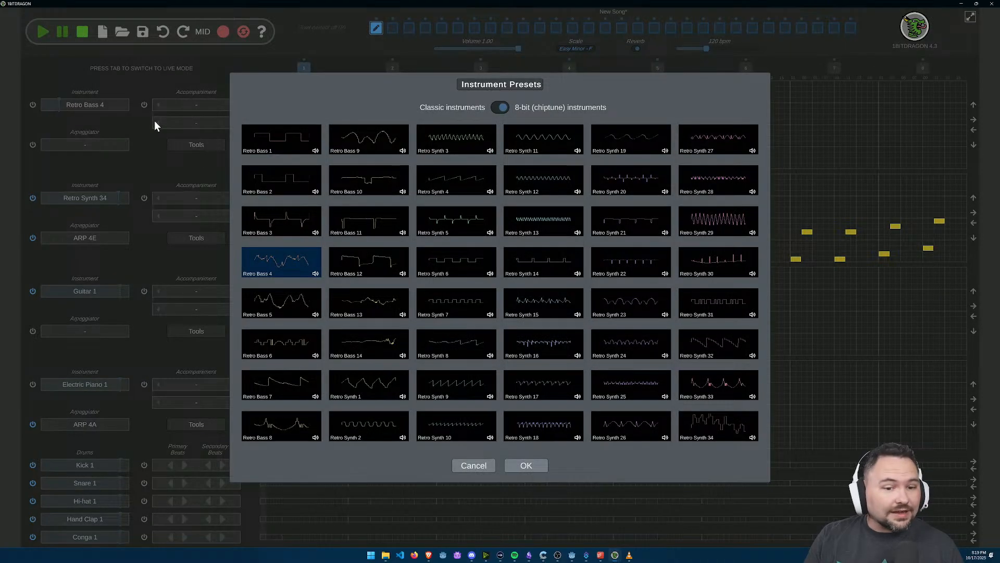
left_click(467, 468)
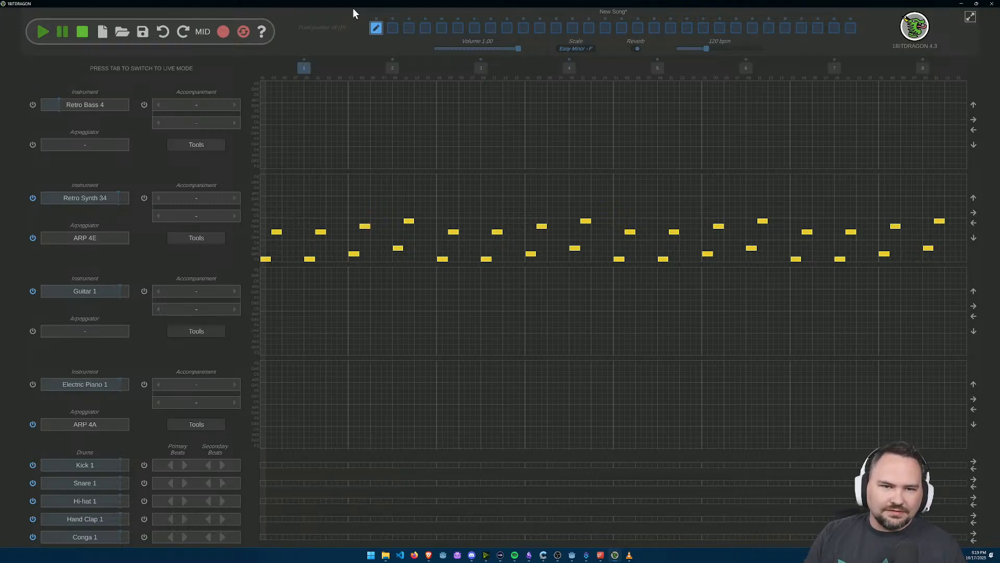
Step: Play the eighth pattern of the DemoLevel song in its own window, and play the New Song pattern for comparison
key("alt+Tab")
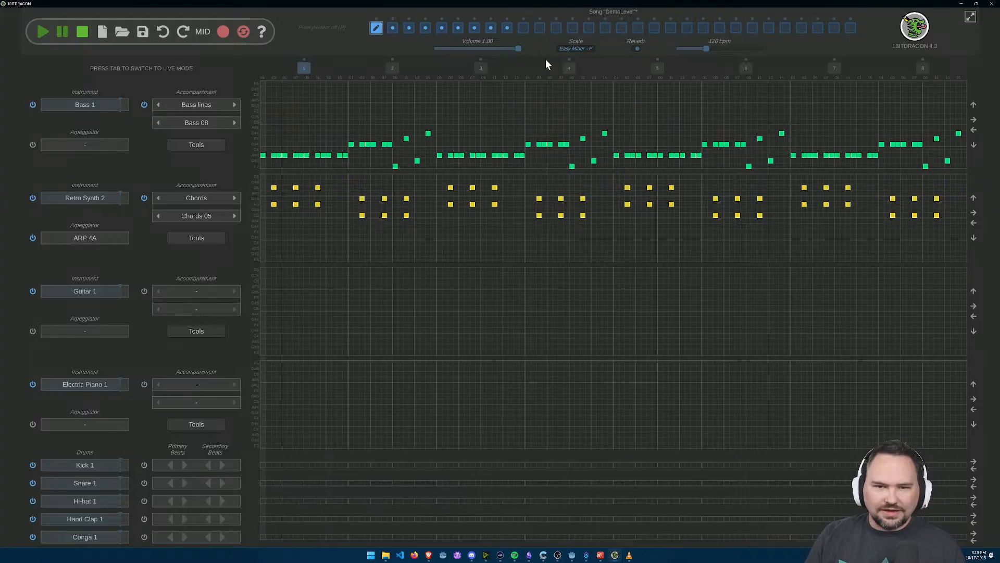
left_click(490, 30)
left_click(44, 33)
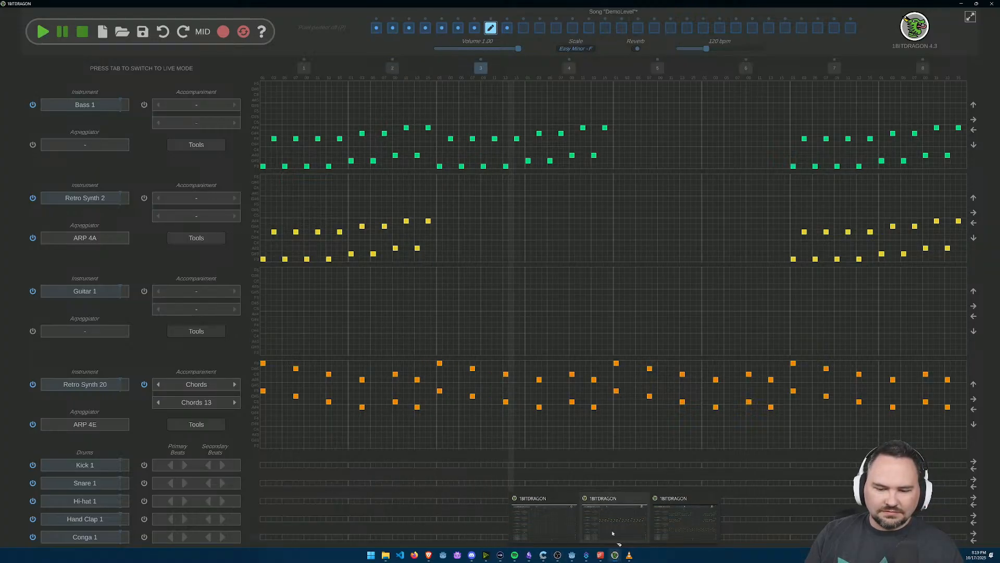
left_click(612, 537)
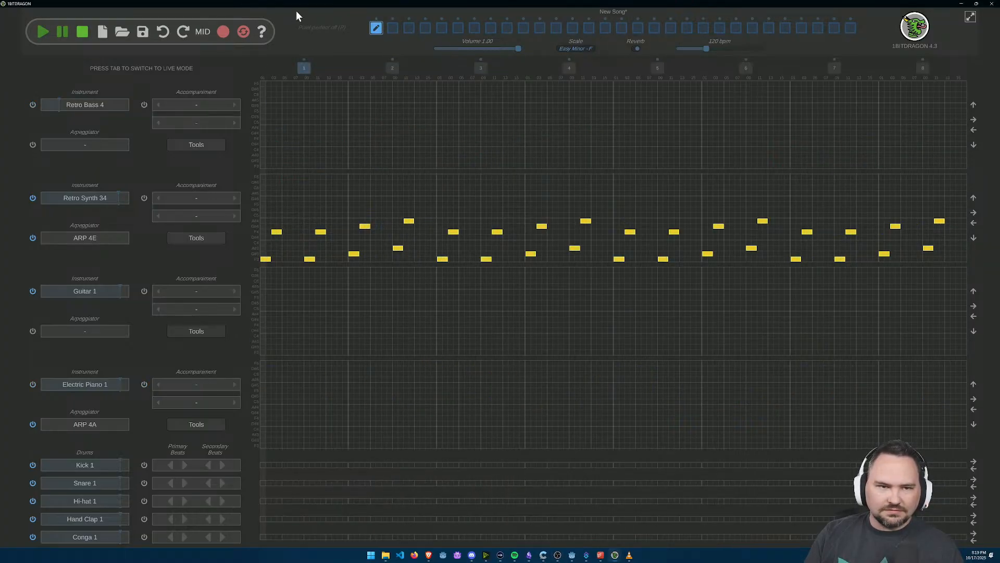
left_click(43, 32)
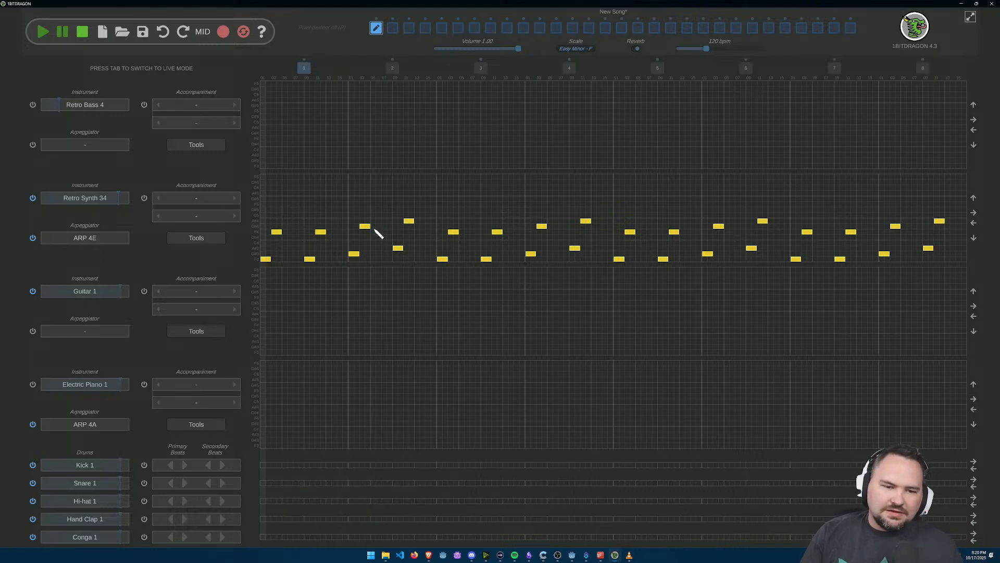
Step: Add a primary Hi-hat 1 beat on every fourth grid cell and look through the 8-bit drum presets without changing the sound
left_click(184, 503)
left_click(42, 33)
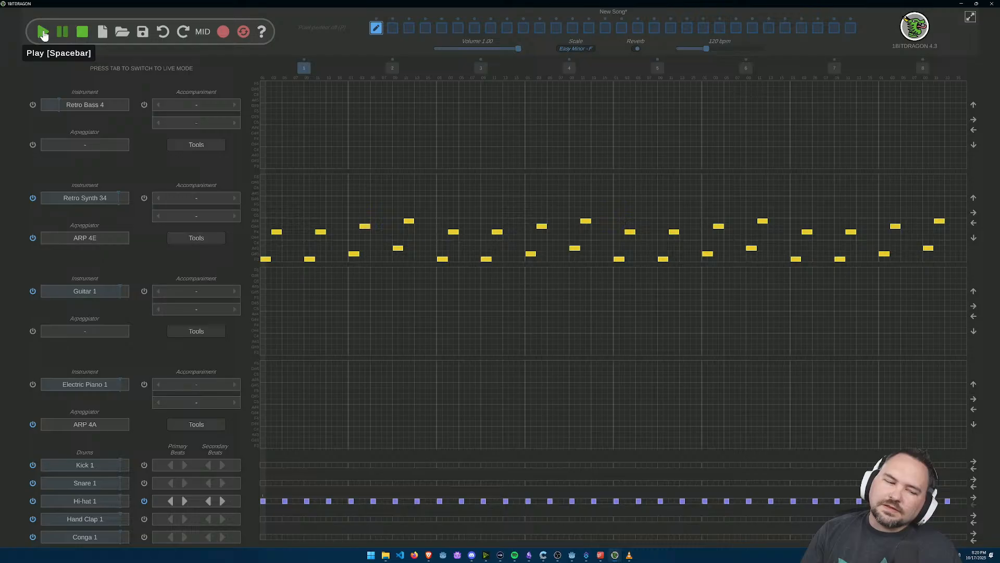
left_click(87, 505)
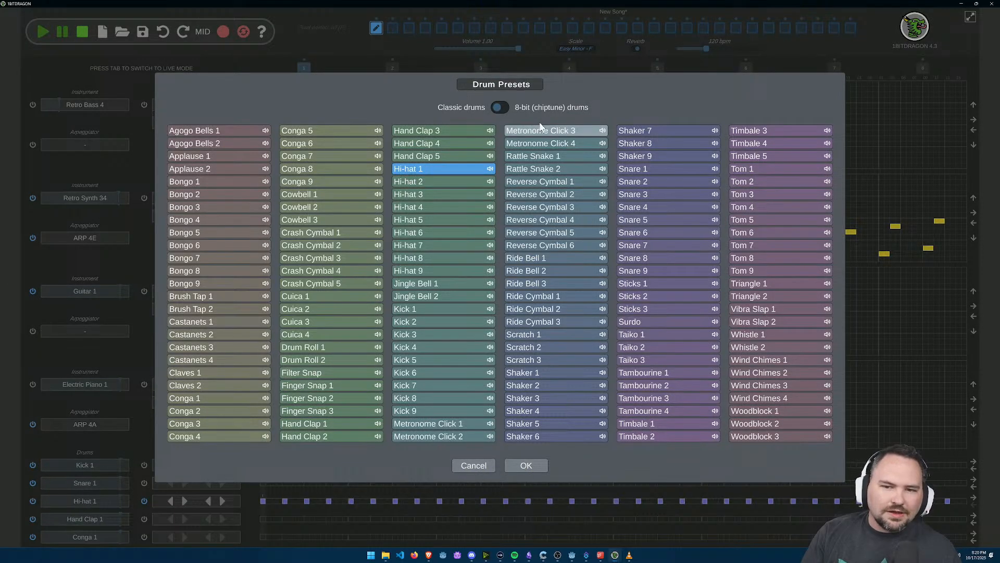
left_click(497, 107)
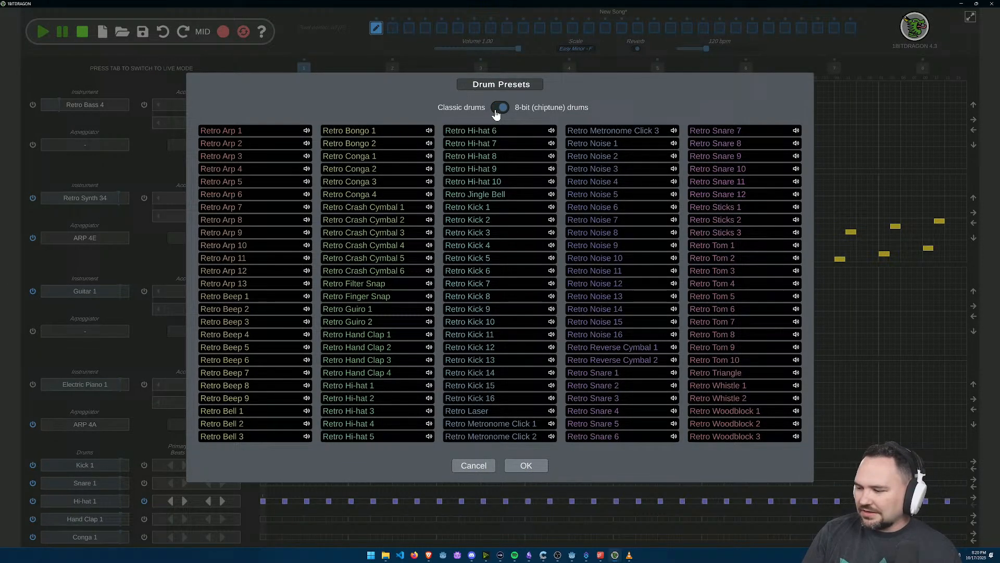
left_click(475, 467)
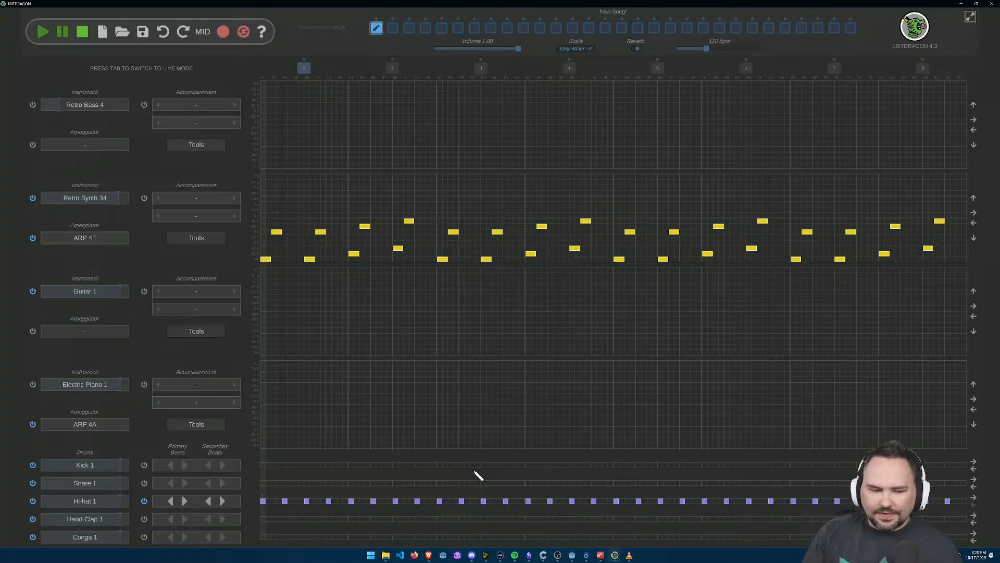
Step: Try the Hi-hat 1 primary beat on every third grid cell and play the pattern
left_click(185, 503)
left_click(168, 503)
left_click(167, 502)
left_click(41, 33)
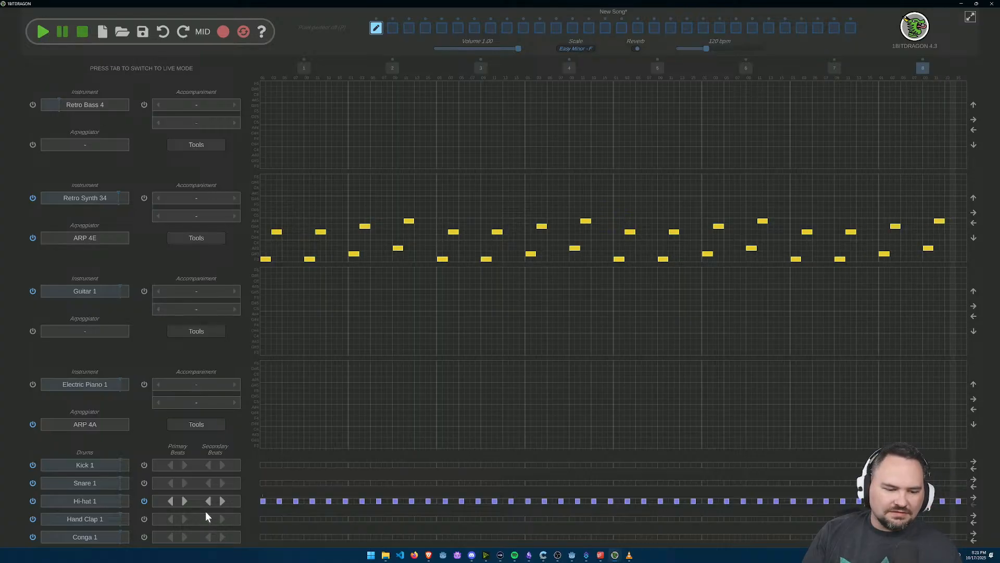
Step: Try the Hi-hat 1 primary beat on every fourth grid cell with secondary beats in between, and play the pattern
left_click(185, 501)
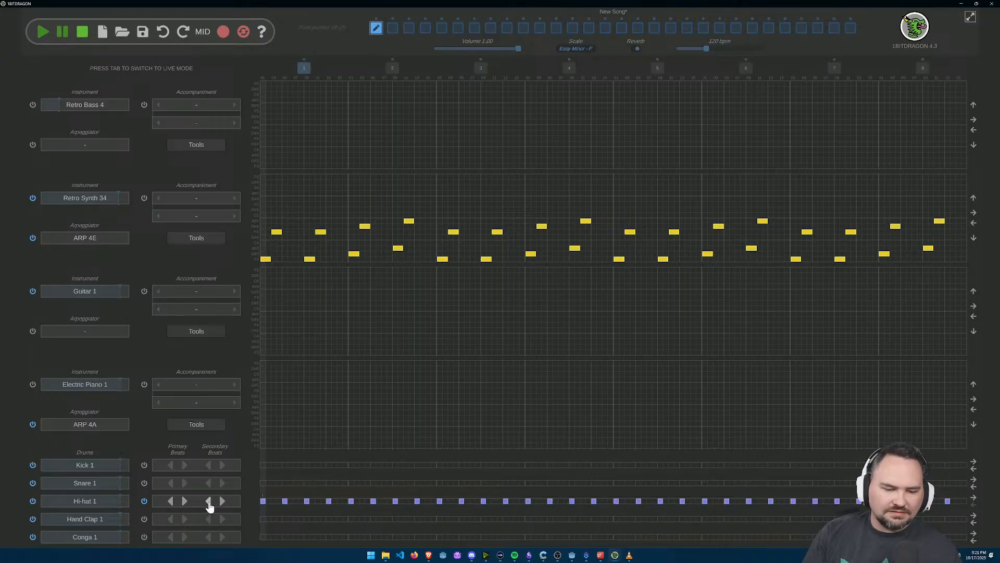
left_click(223, 501)
left_click(43, 32)
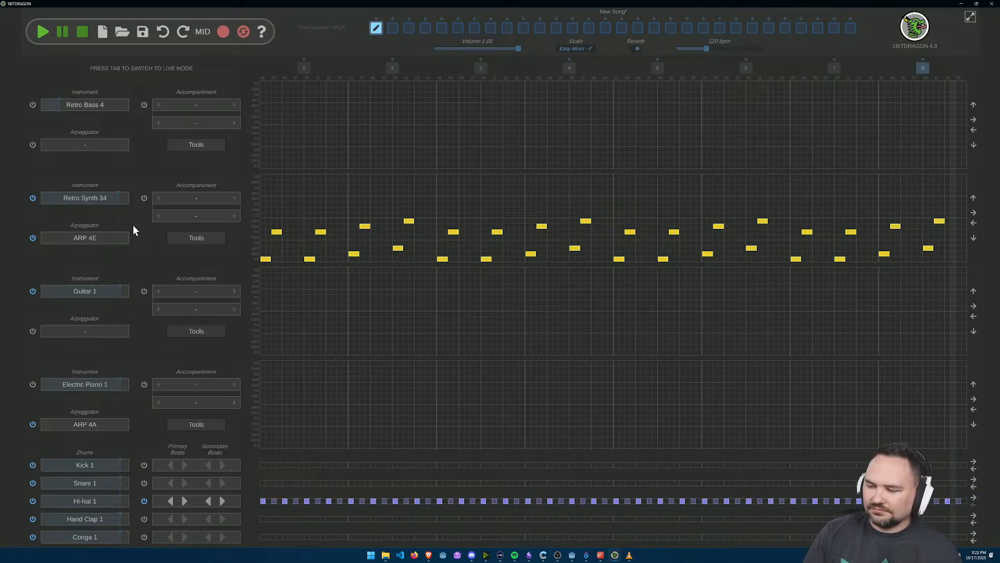
Step: Remove the Hi-hat 1 secondary beats, try its primary beat on every second grid cell, and play the pattern
left_click(208, 501)
left_click(184, 501)
left_click(170, 501)
left_click(171, 500)
left_click(184, 501)
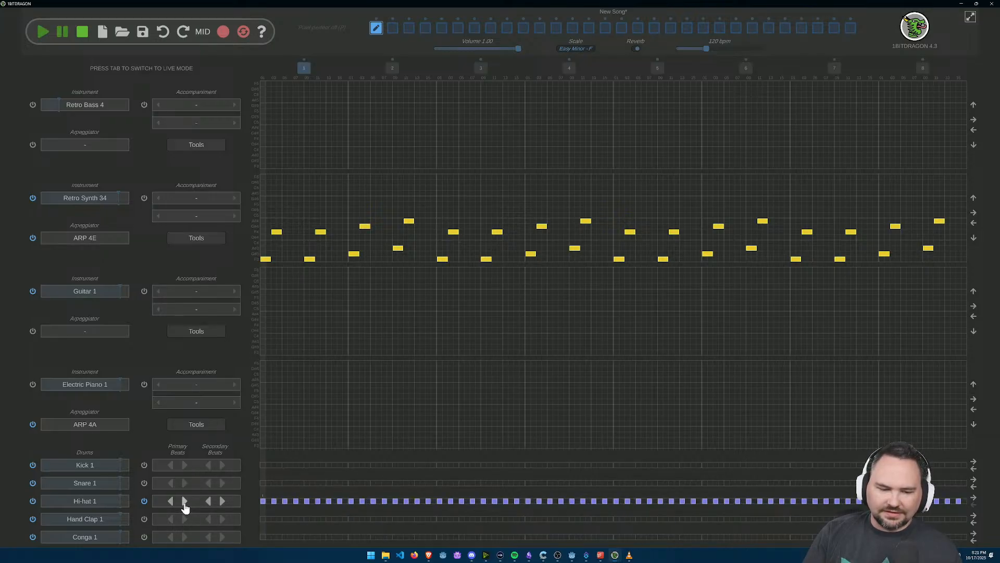
left_click(43, 33)
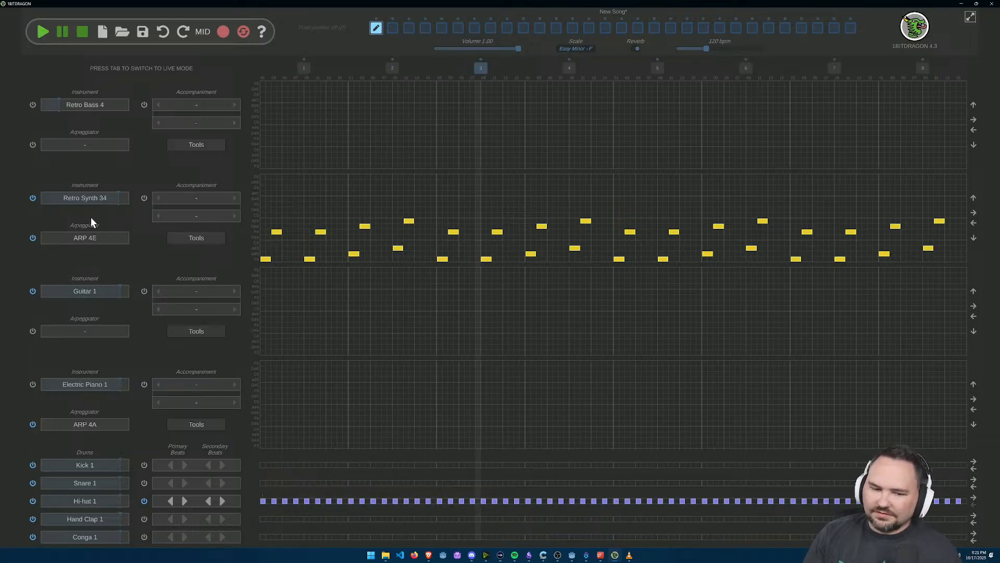
Step: Change the Hi-hat 1 drum to the 8-bit preset Retro Hi-hat 9 and play the pattern
left_click(88, 501)
left_click(500, 108)
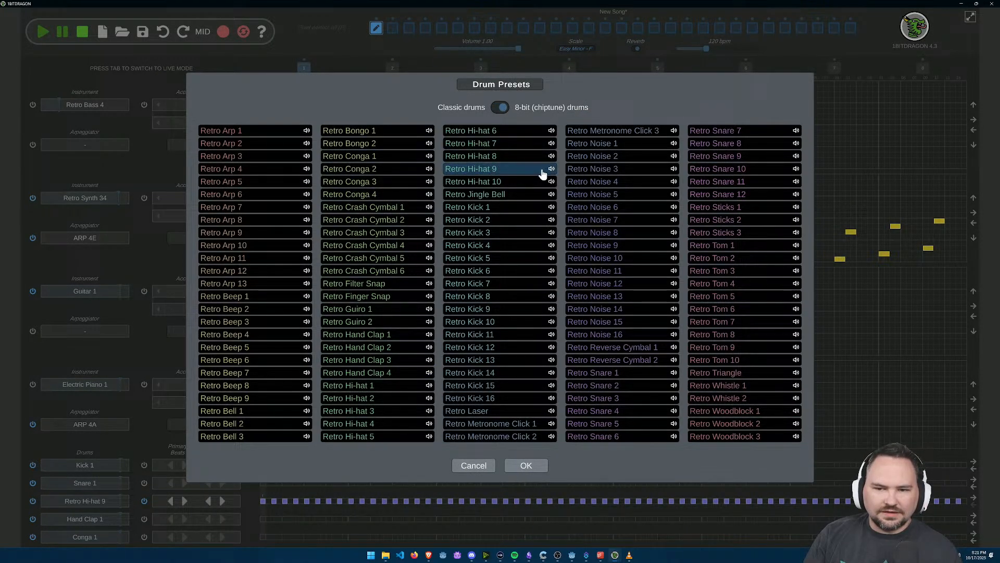
left_click(538, 468)
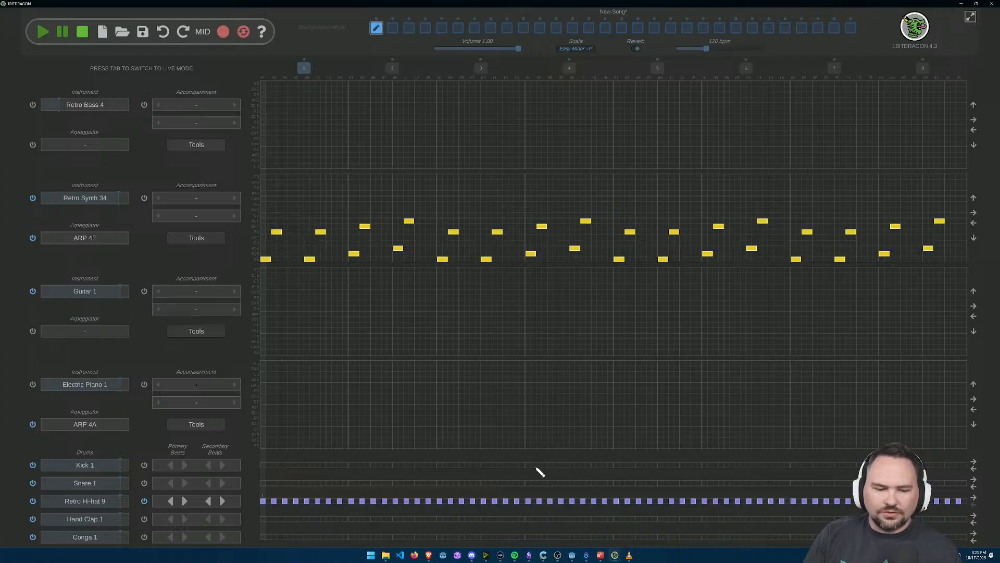
left_click(40, 33)
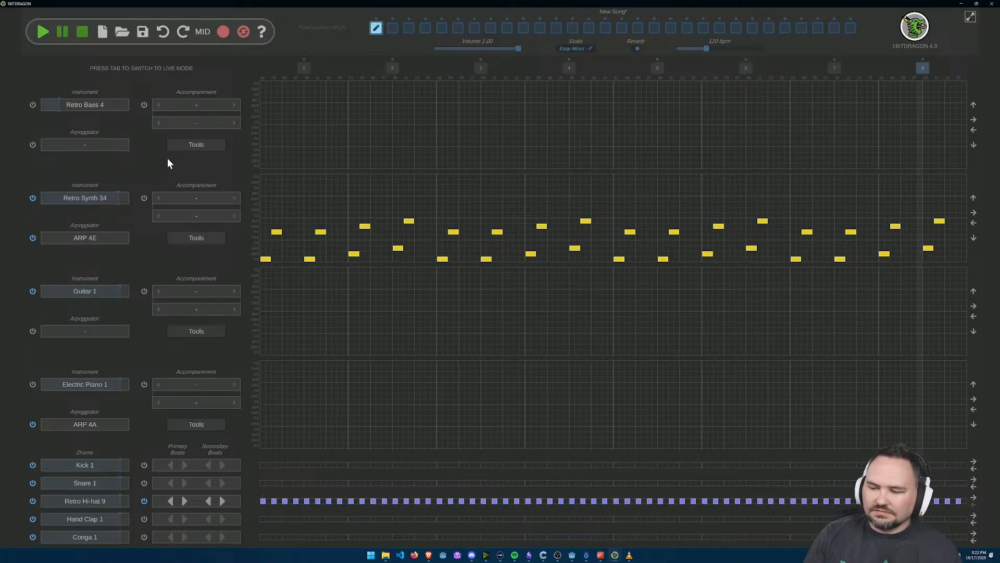
Step: Try Retro Hi-hat 9 on every third grid cell with playback, and look through the other 8-bit drum presets without changing the sound
left_click(82, 35)
left_click(183, 501)
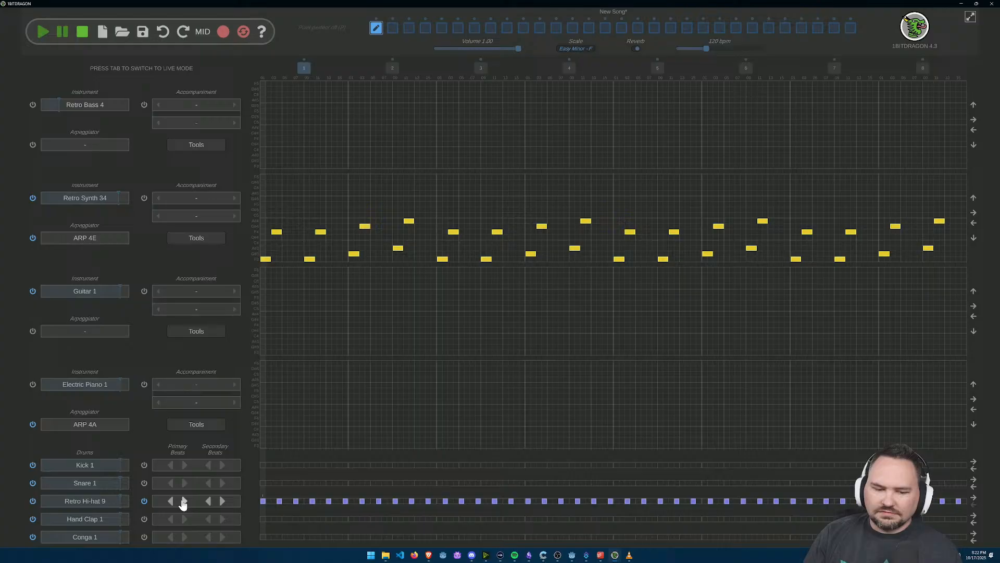
left_click(43, 33)
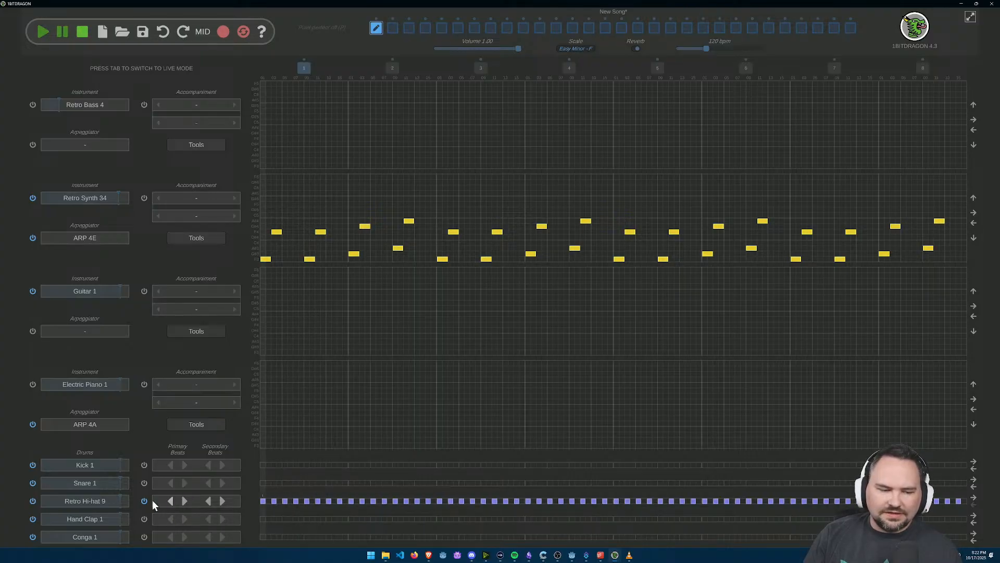
left_click(95, 500)
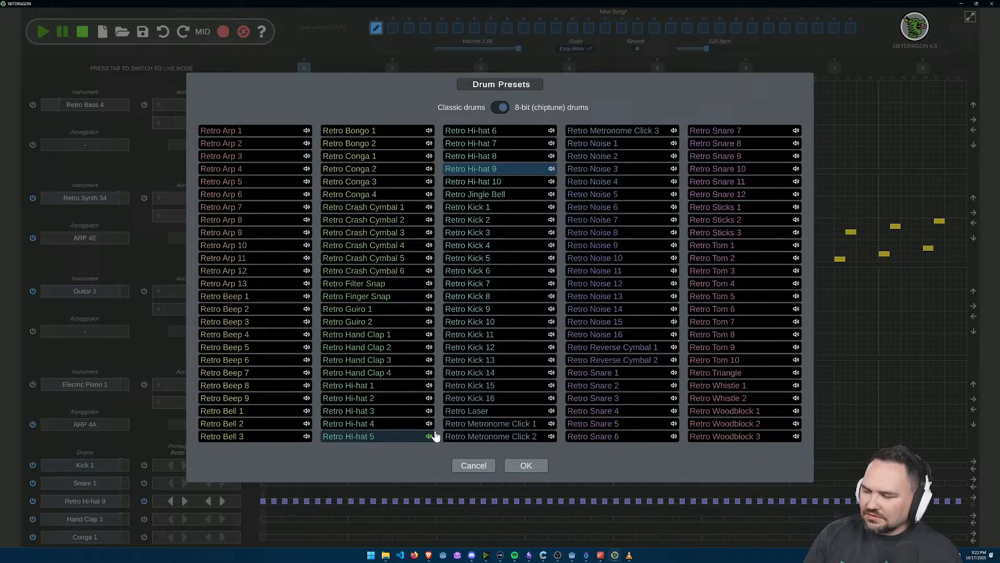
left_click(487, 470)
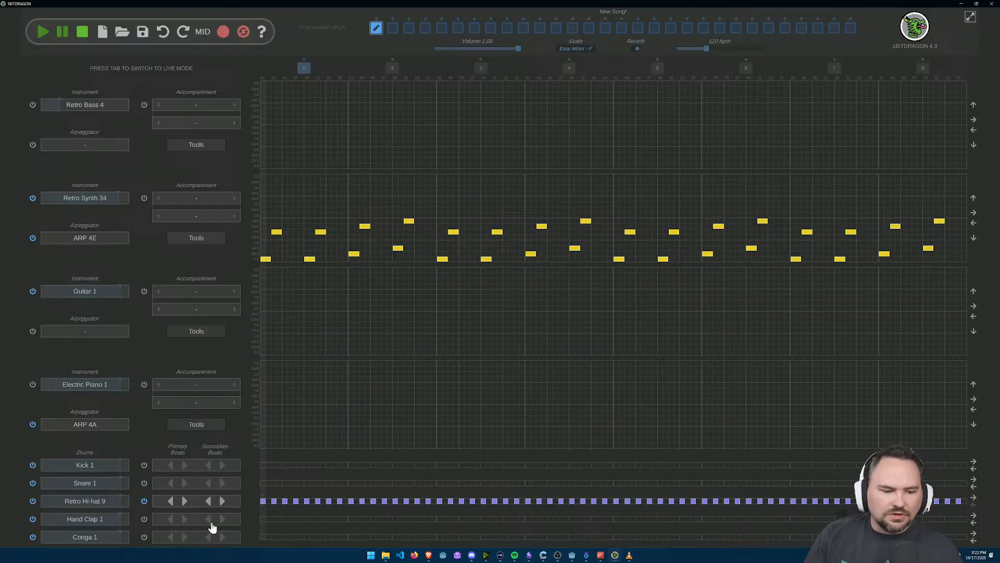
Step: Set the Retro Hi-hat 9 primary beat to every fourth grid cell, and play the pattern with reverb turned off
left_click(185, 502)
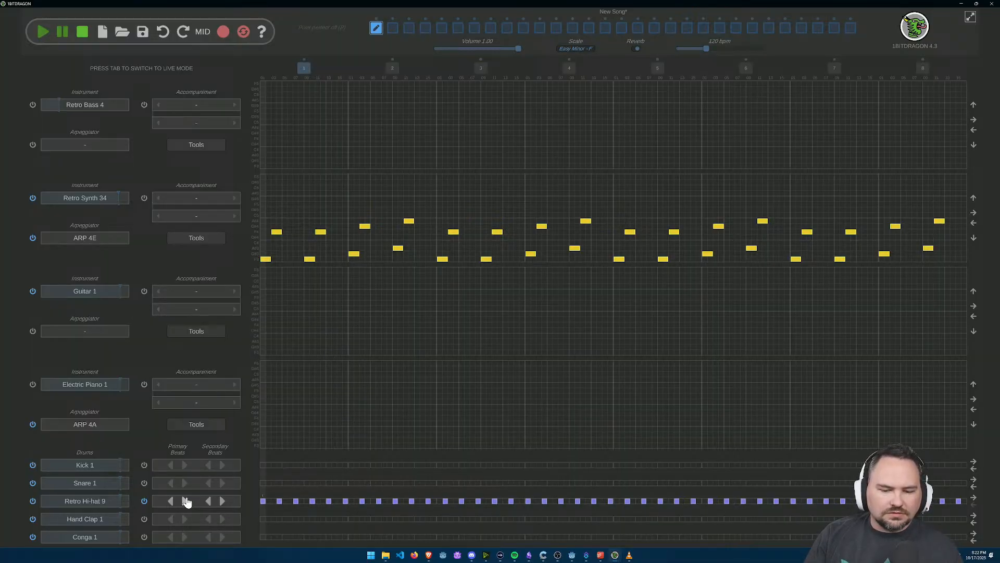
left_click(185, 501)
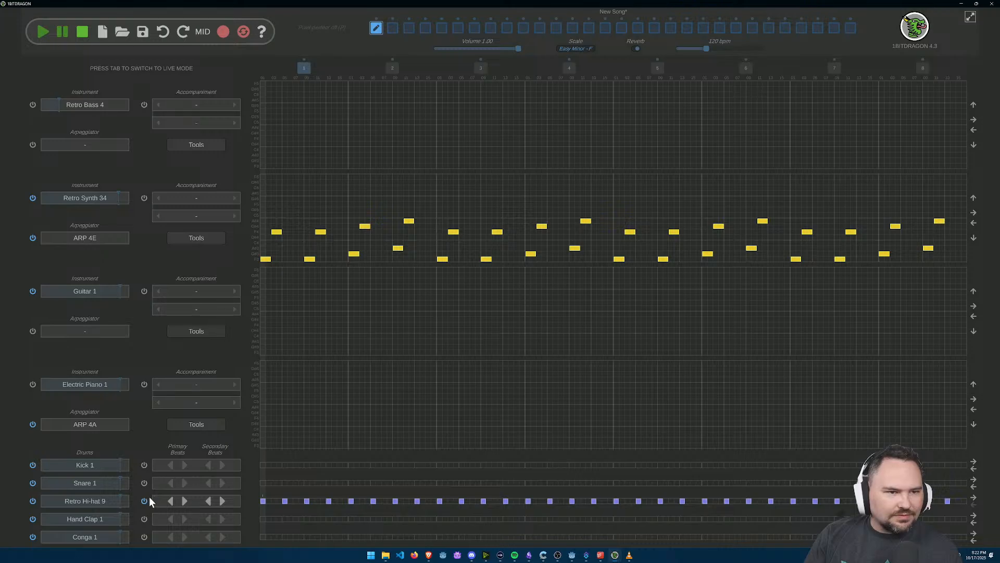
left_click(636, 48)
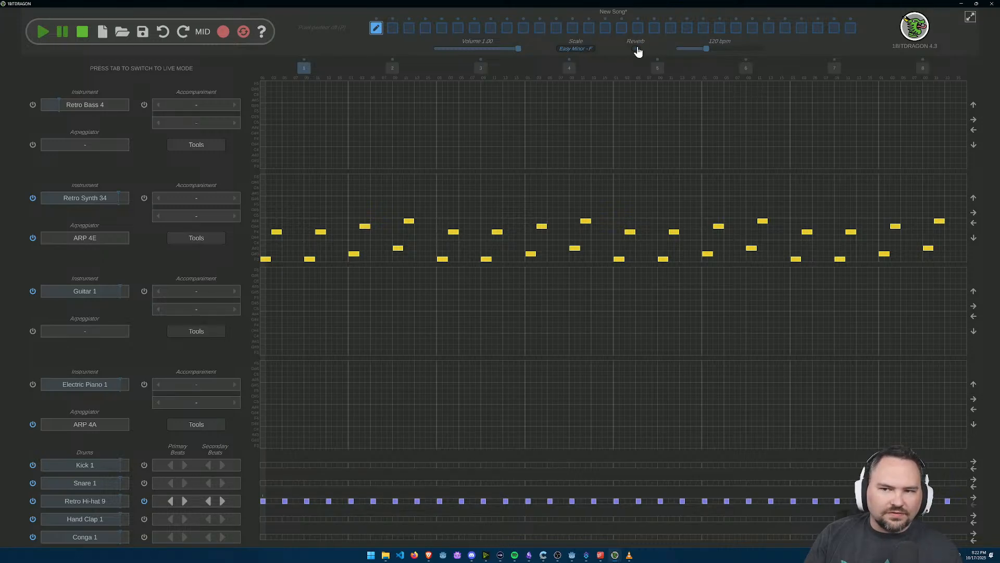
left_click(42, 32)
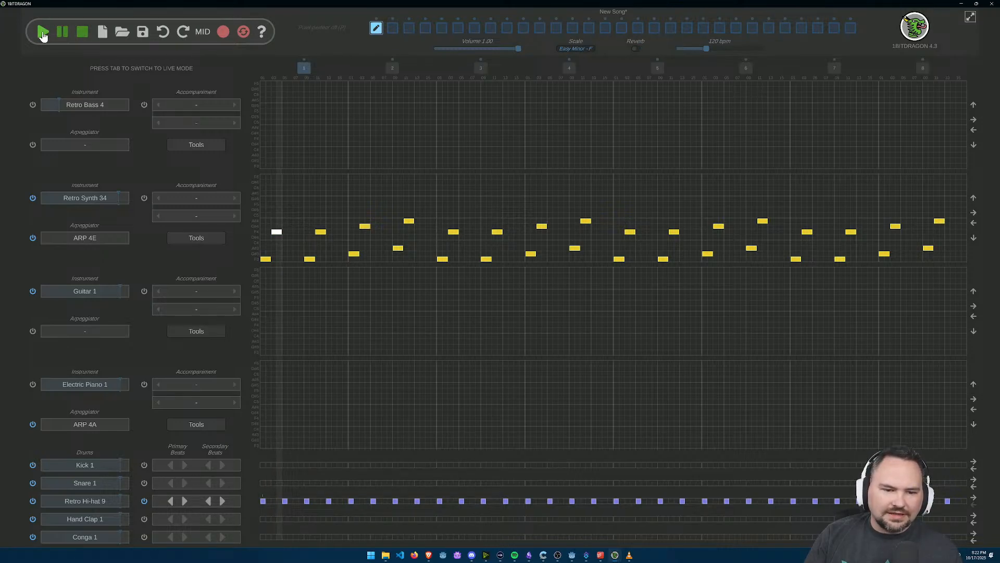
Step: Stop the pattern and replay it from the start
left_click(85, 38)
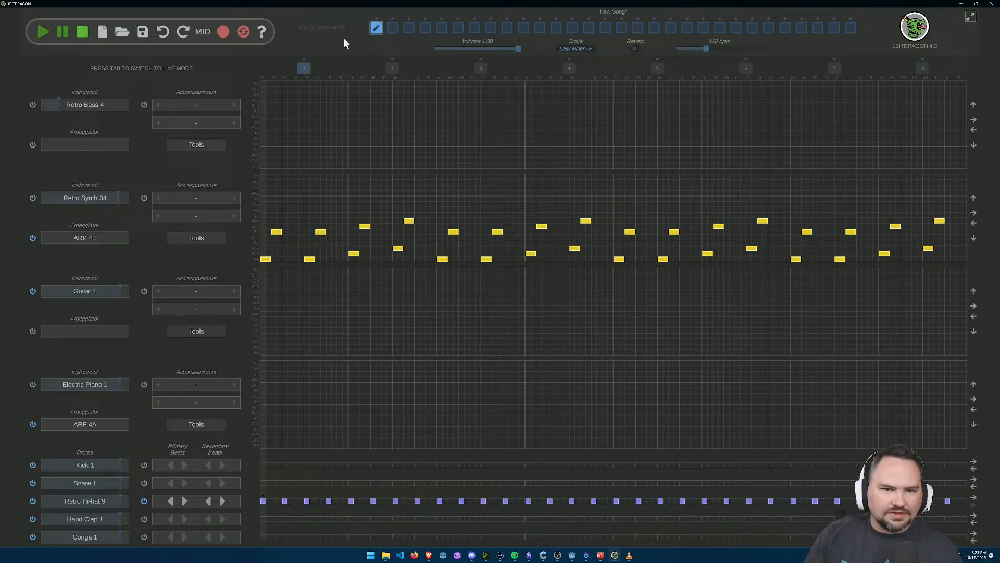
left_click(42, 32)
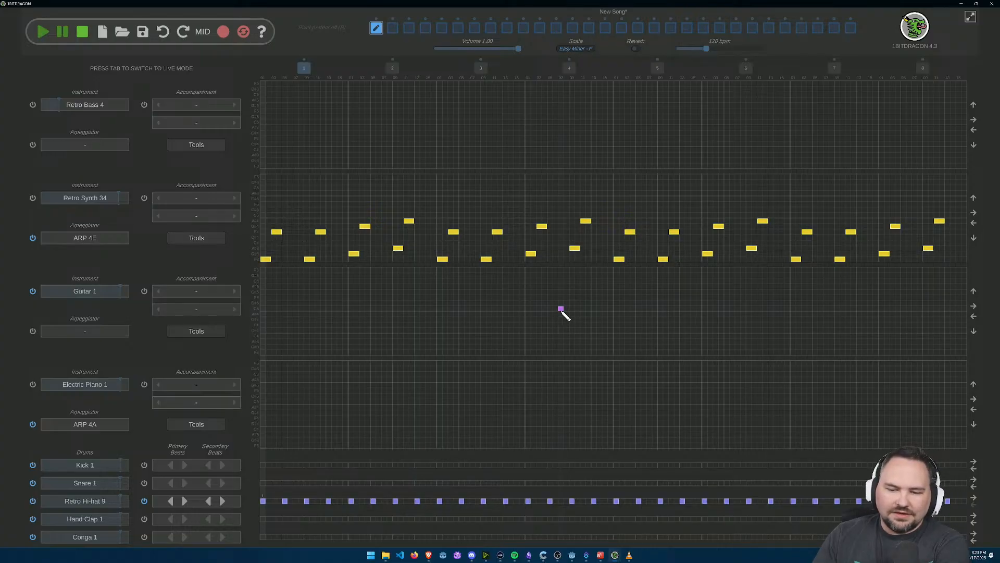
Step: Sketch a rough ring of single notes across the Guitar 1 and Electric Piano 1 grids in bar 4, plus two short columns in the piano grid
left_click(563, 288)
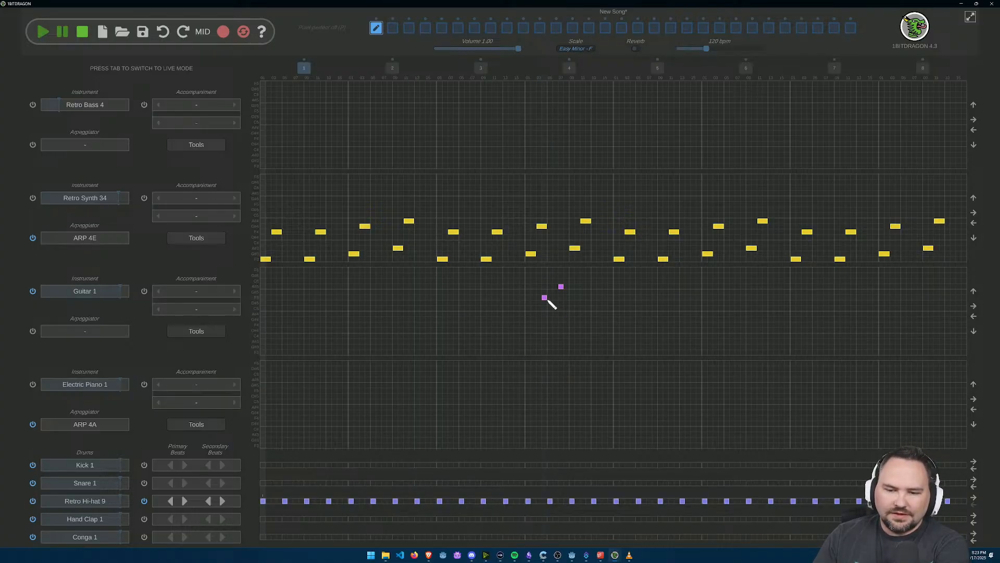
left_click(545, 298)
left_click(540, 326)
left_click(540, 353)
left_click(550, 386)
left_click(579, 385)
left_click(606, 375)
left_click(617, 347)
left_click(611, 326)
left_click(597, 304)
left_click(572, 287)
left_click(562, 402)
left_click_drag(562, 412, 562, 418)
left_click(594, 407)
left_click(594, 428)
left_click(594, 386)
left_click(594, 391)
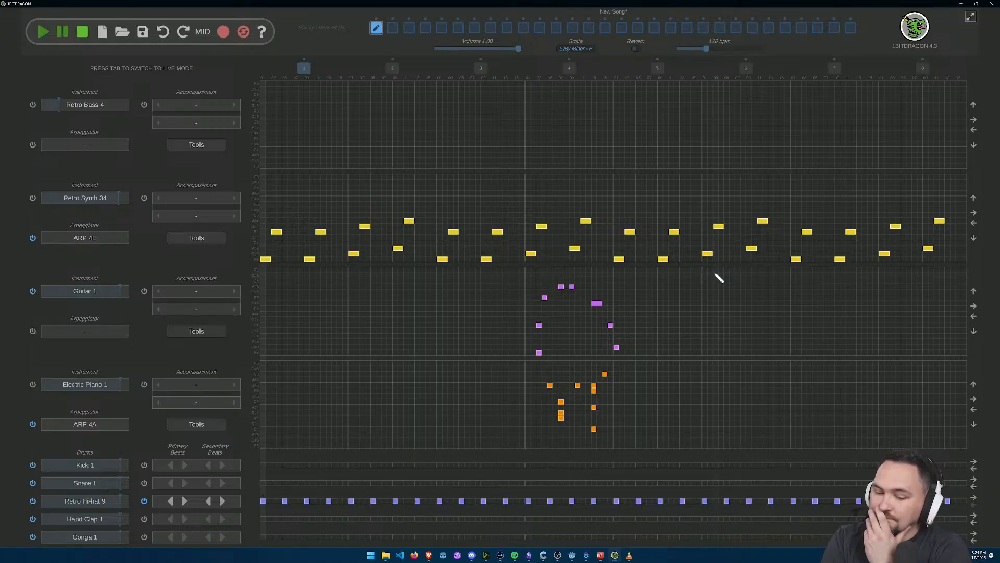
Step: Try the Retro Hi-hat 9 primary beat at every fifth and every third grid cell, and check its drum presets
left_click(177, 503)
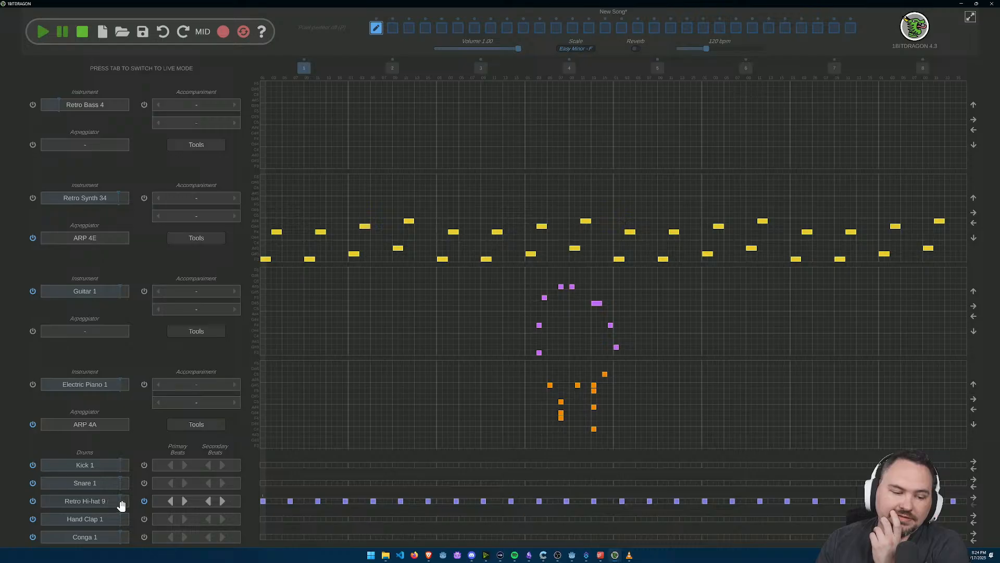
left_click(170, 501)
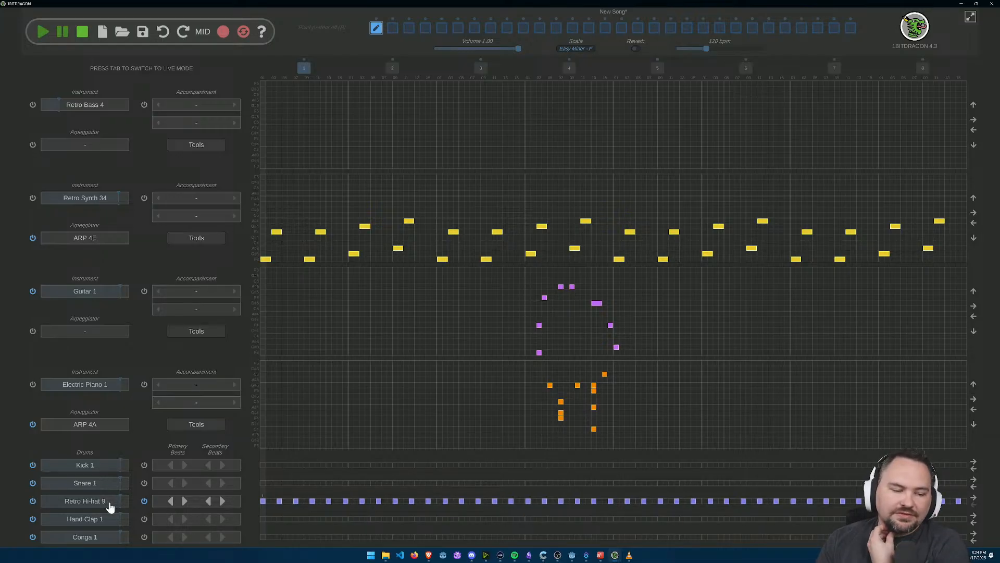
left_click(67, 502)
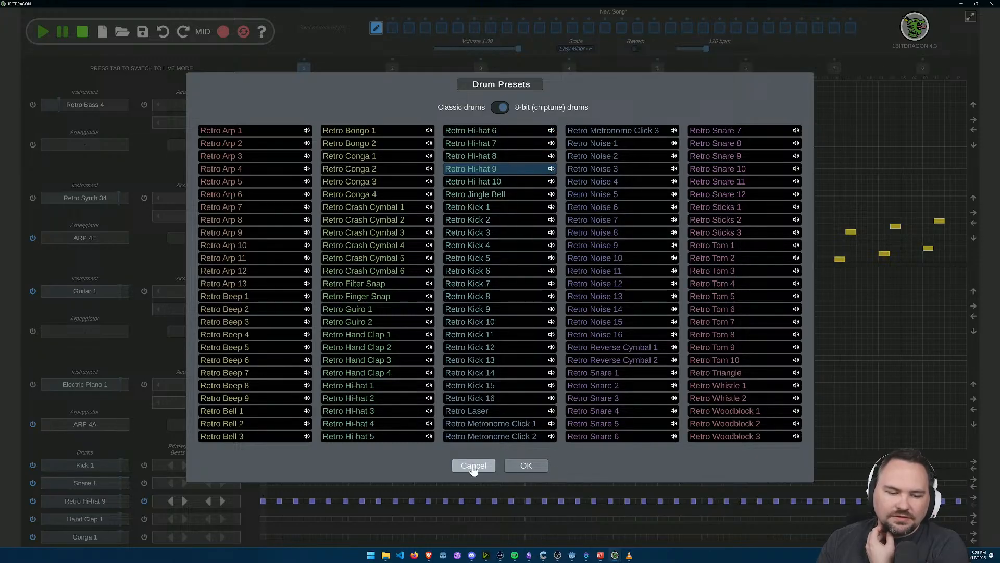
left_click(517, 467)
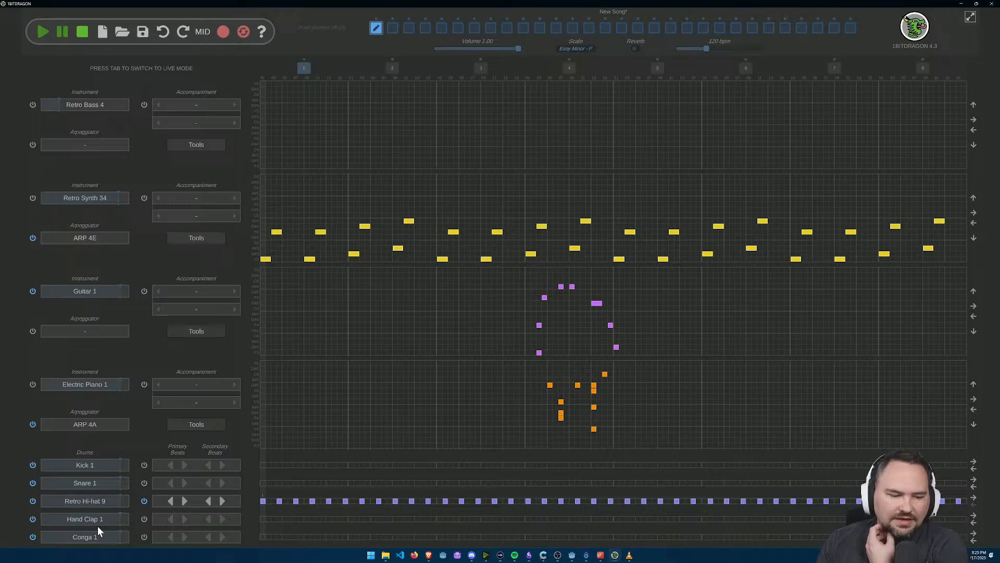
Step: Look through the 8-bit drum presets for the Hand Clap 1 drum without choosing another sound
left_click(96, 518)
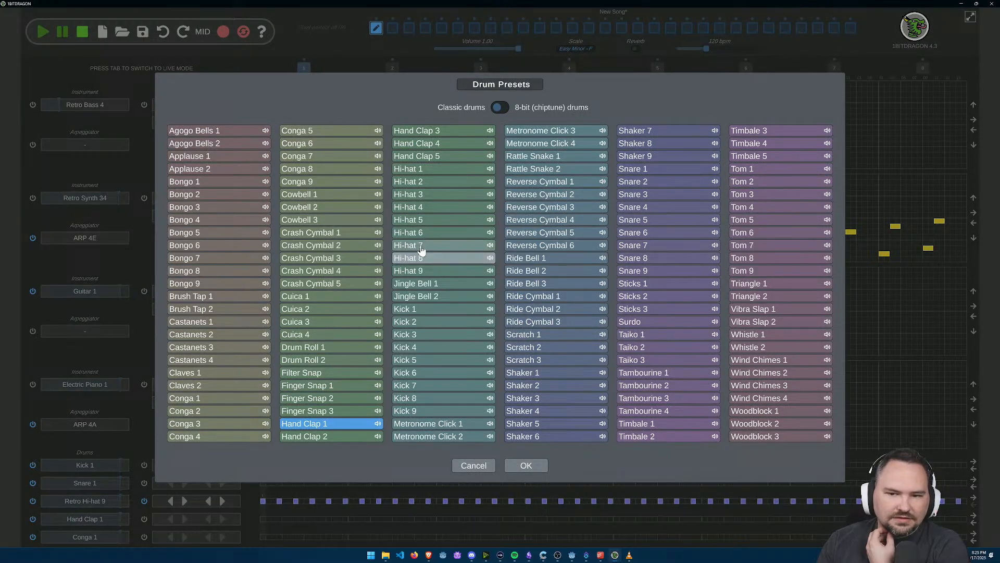
left_click(501, 107)
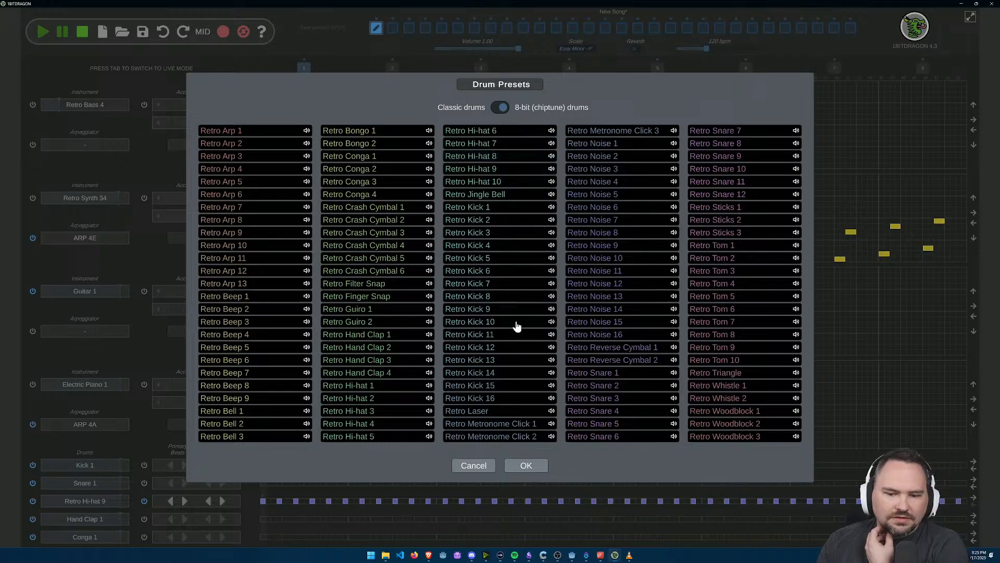
left_click(525, 465)
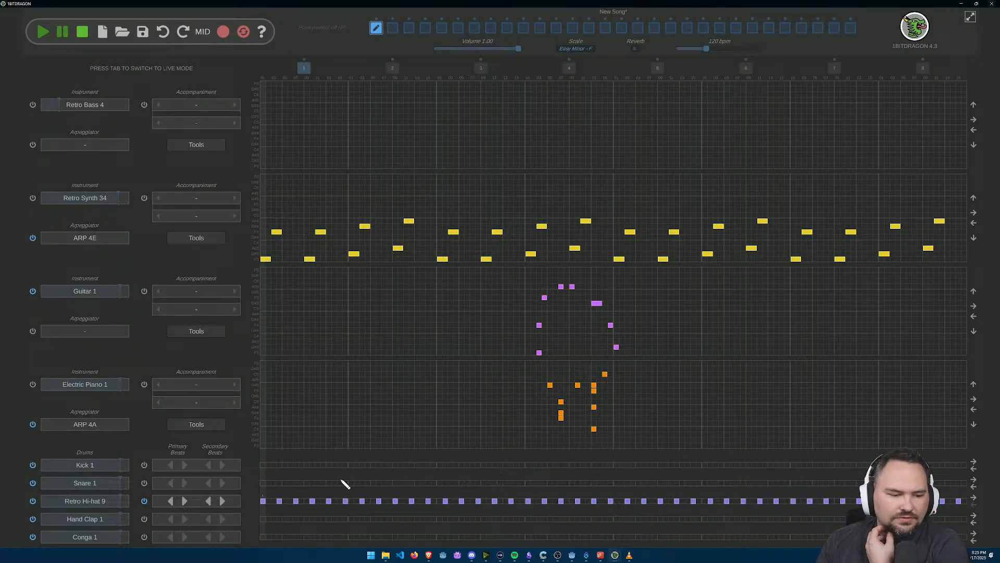
left_click(103, 521)
left_click(502, 107)
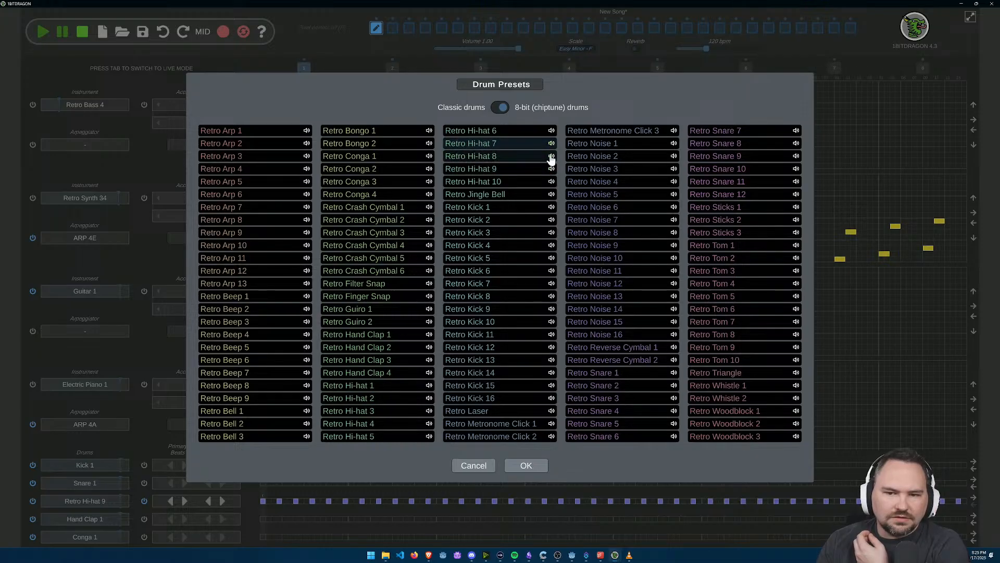
left_click(526, 466)
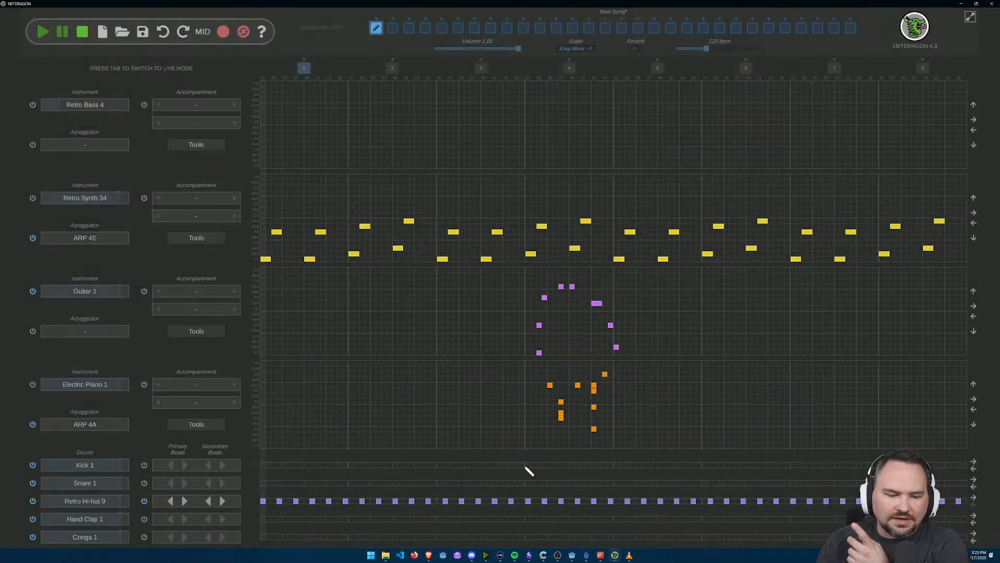
Step: Change the Hand Clap 1 drum to the 8-bit preset Retro Hi-hat 8 after listening to its sample
left_click(85, 519)
left_click(501, 107)
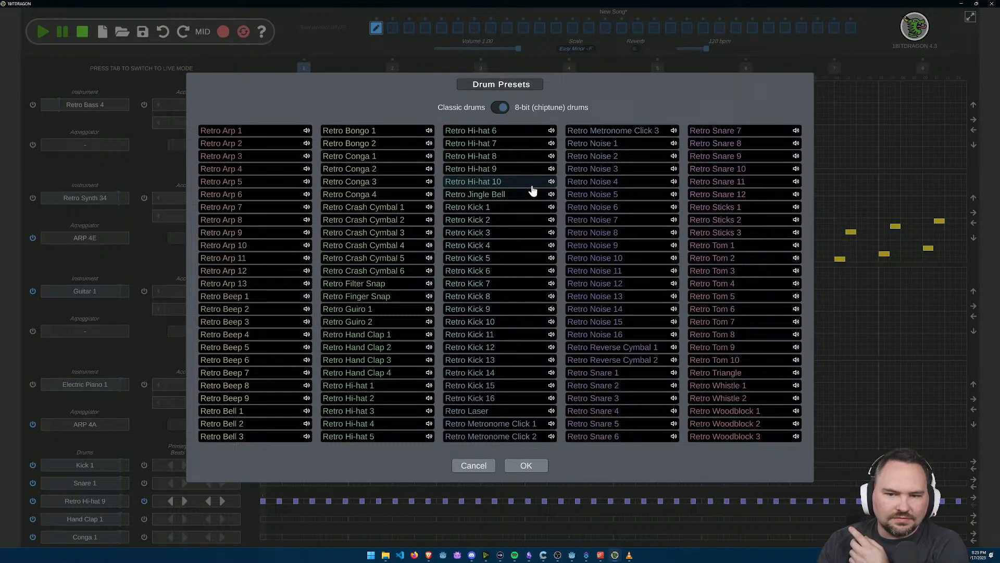
left_click(551, 157)
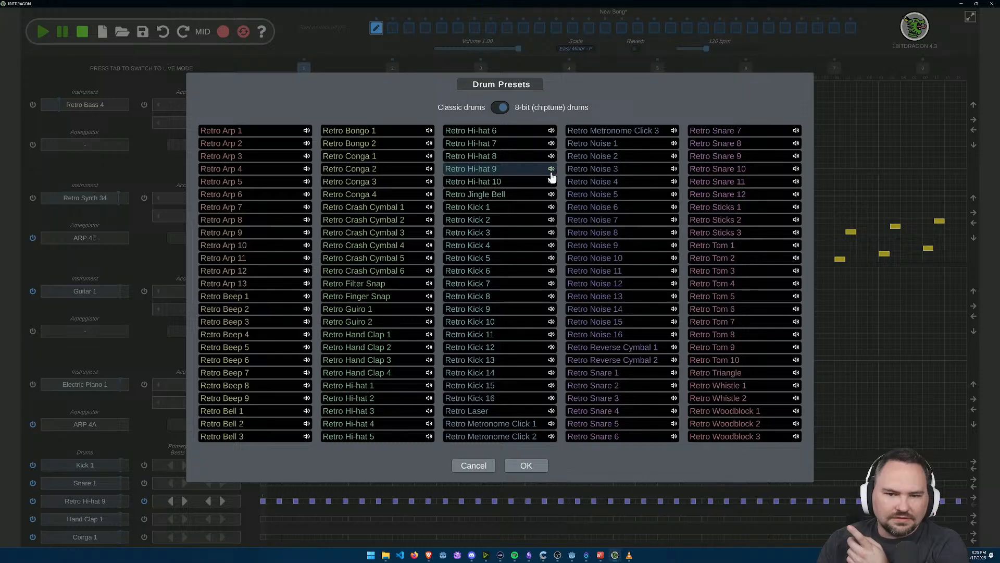
left_click(552, 156)
left_click(508, 156)
left_click(525, 465)
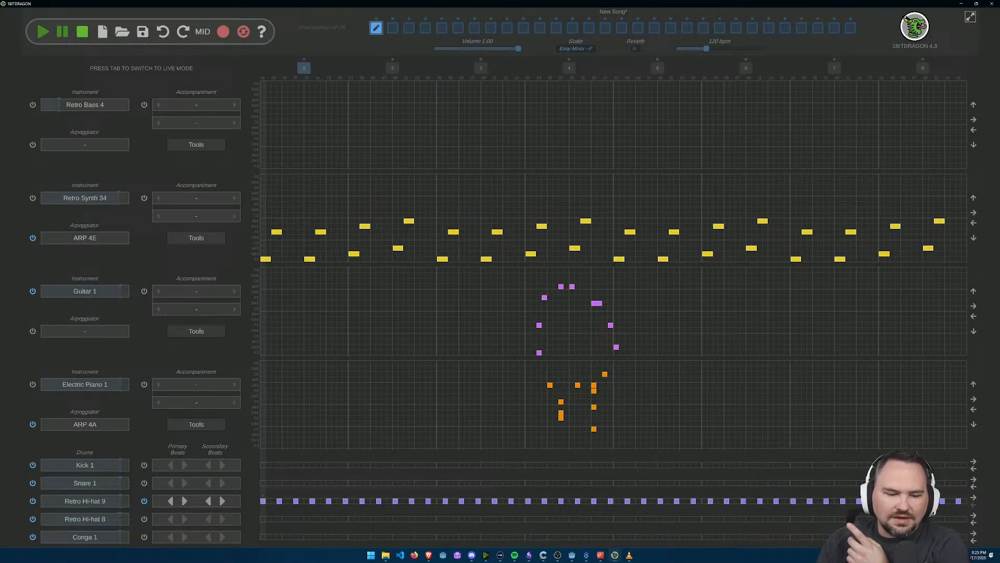
Step: Set the Retro Hi-hat 9 and Retro Hi-hat 8 beats to every third grid cell, with Hi-hat 8 shifted one cell later
left_click(184, 501)
left_click(184, 519)
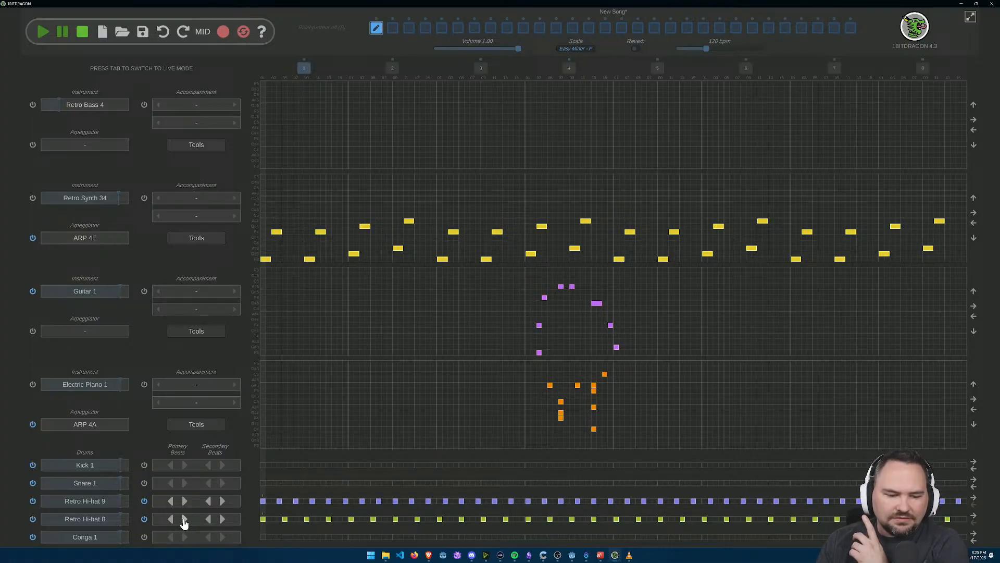
left_click(222, 520)
left_click(208, 519)
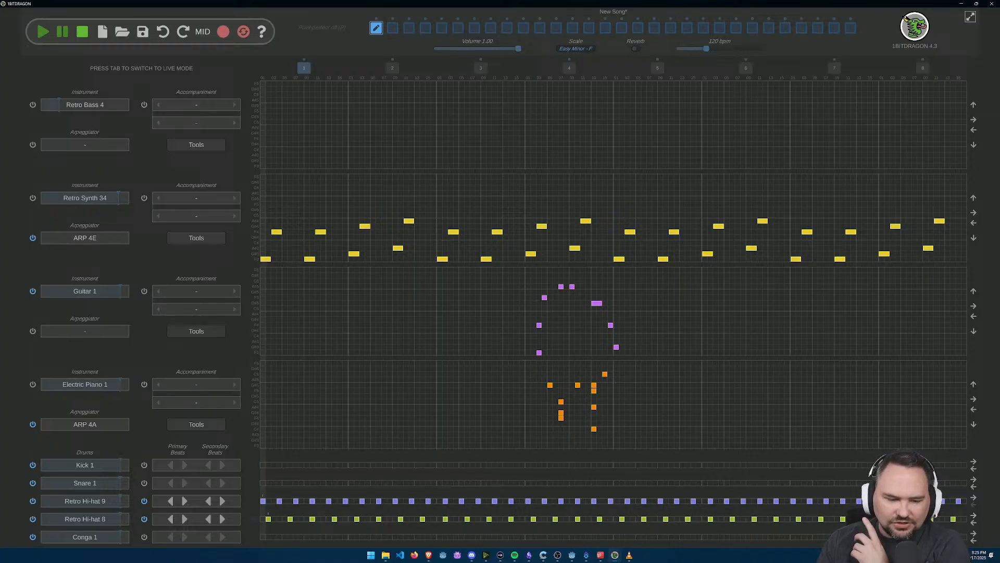
left_click(183, 518)
left_click(171, 520)
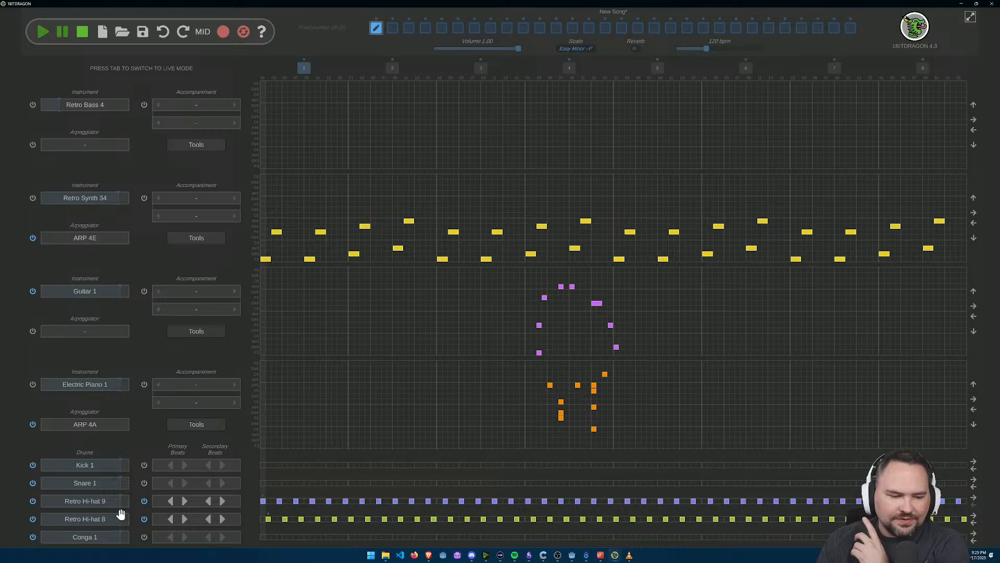
Step: Listen to the Retro Hi-hat 9 preset sample without changing the drum, and play the pattern briefly
left_click(93, 502)
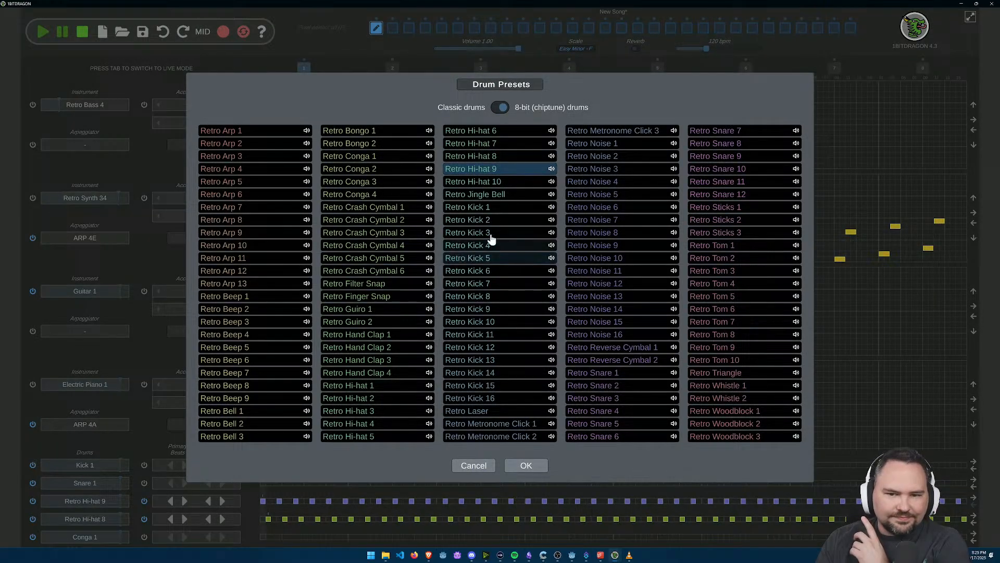
left_click(551, 169)
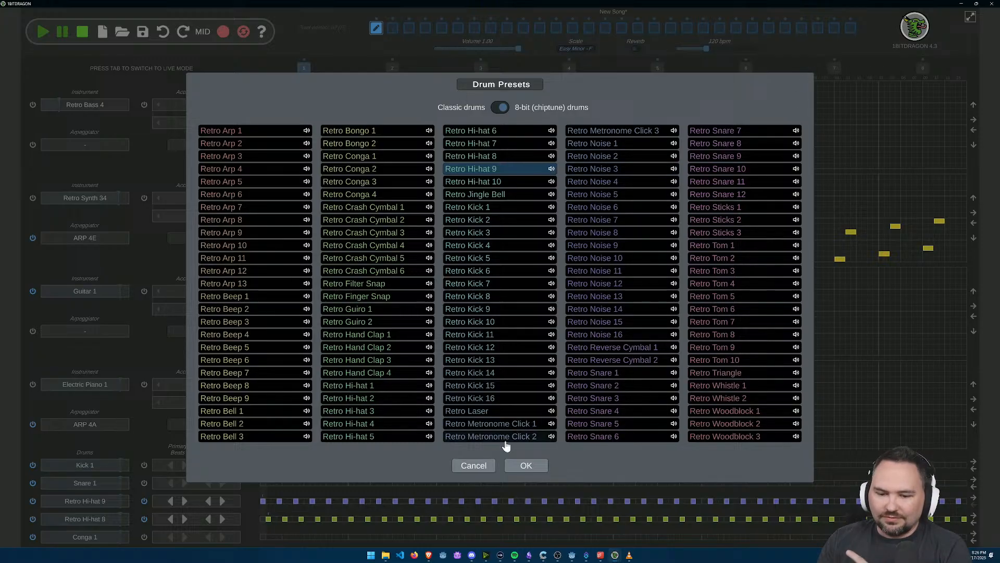
left_click(473, 466)
left_click(42, 33)
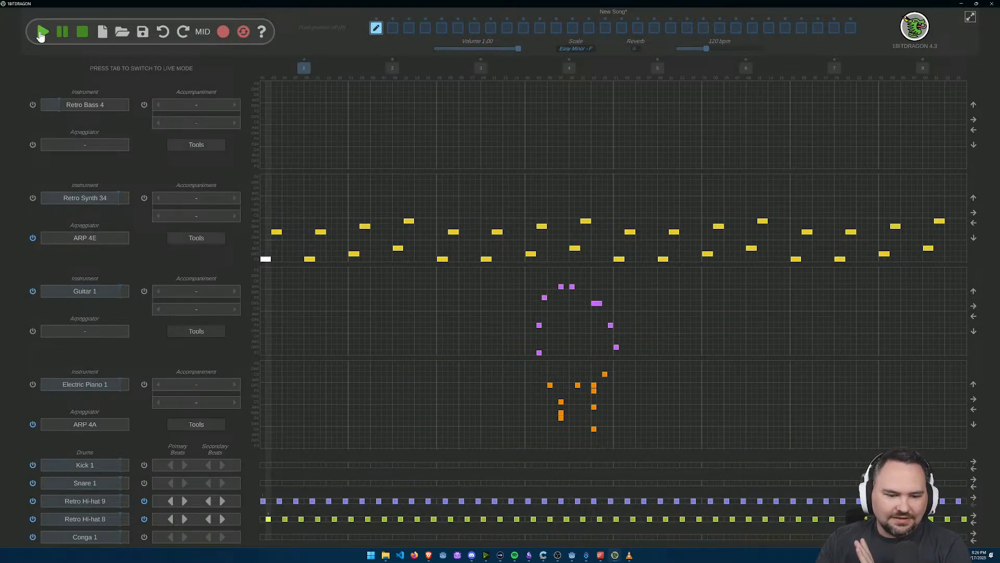
left_click(81, 33)
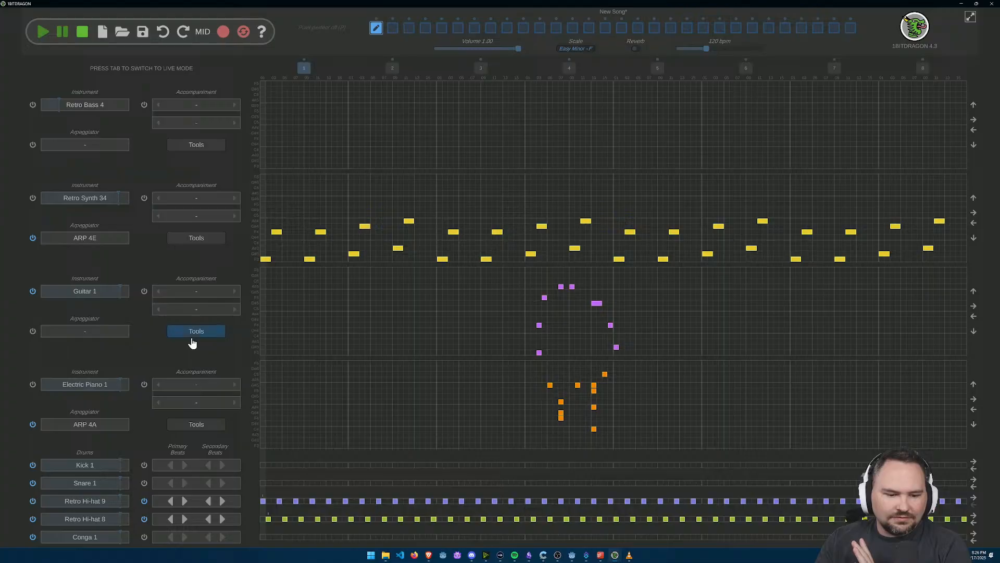
Step: Try the Retro Hi-hat 8 and Retro Hi-hat 9 beats at every fourth grid cell and play the pattern
left_click(186, 519)
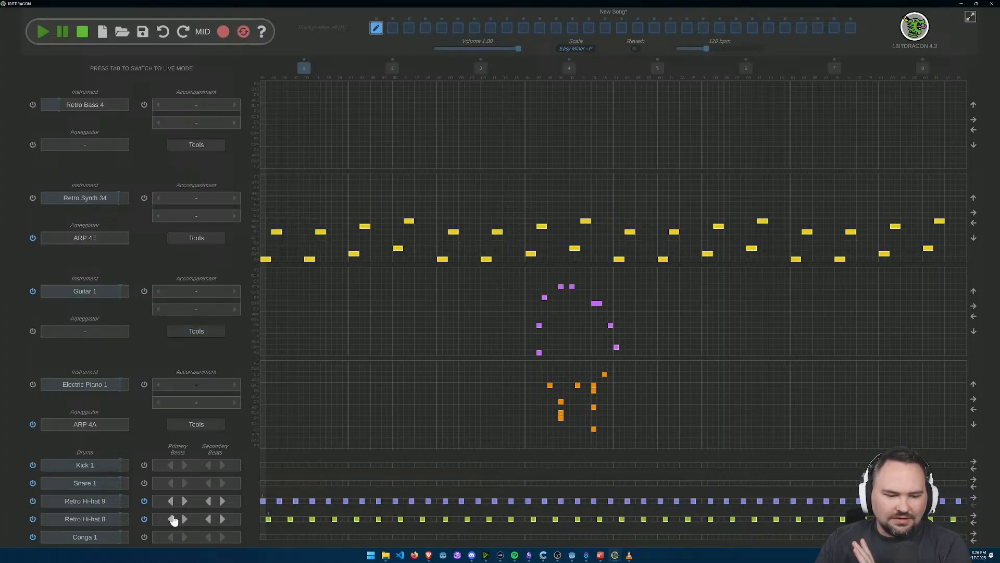
left_click(184, 503)
left_click(42, 32)
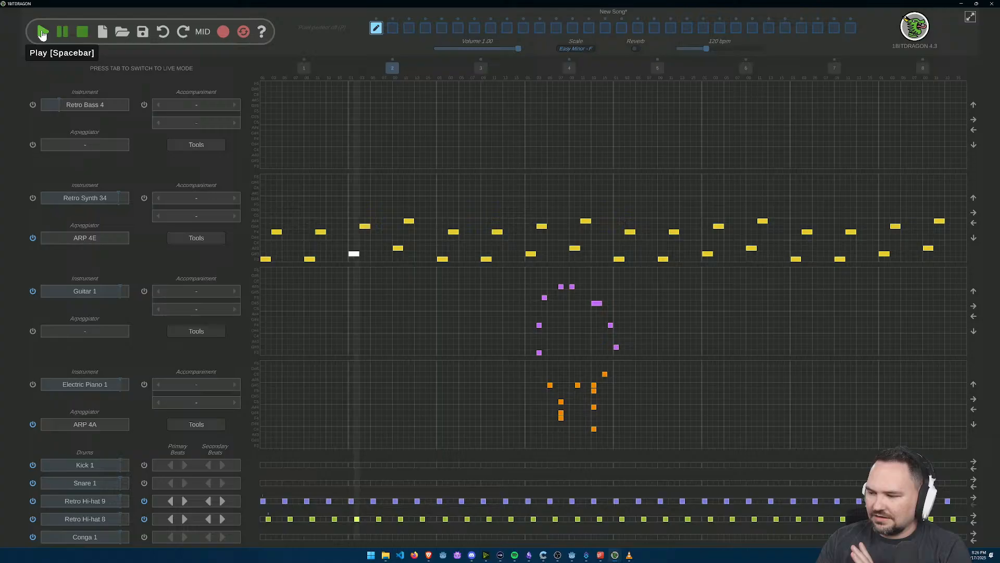
left_click(82, 32)
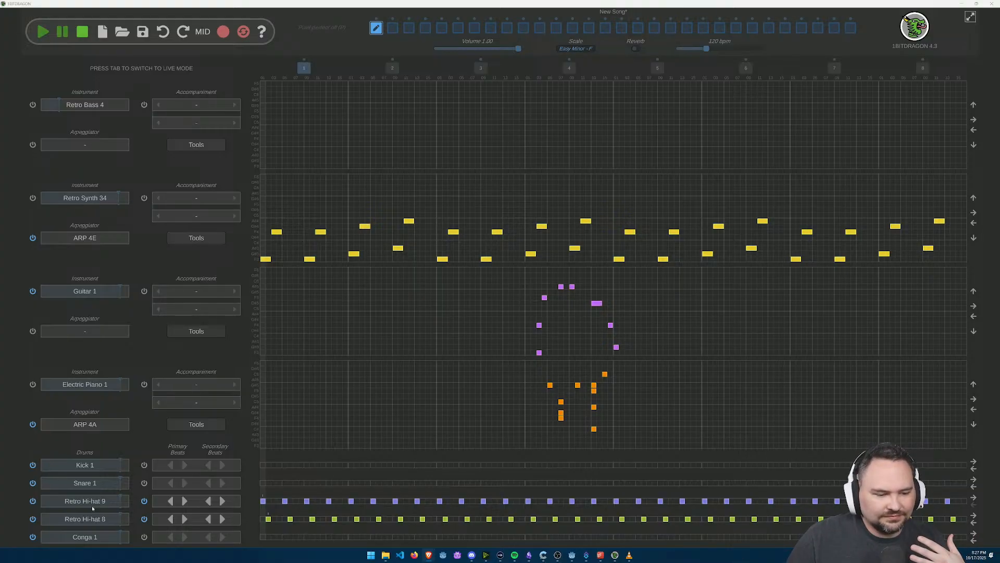
Step: Change the Retro Hi-hat 8 drum to the preset Retro Hi-hat 6 and play the pattern
left_click(101, 517)
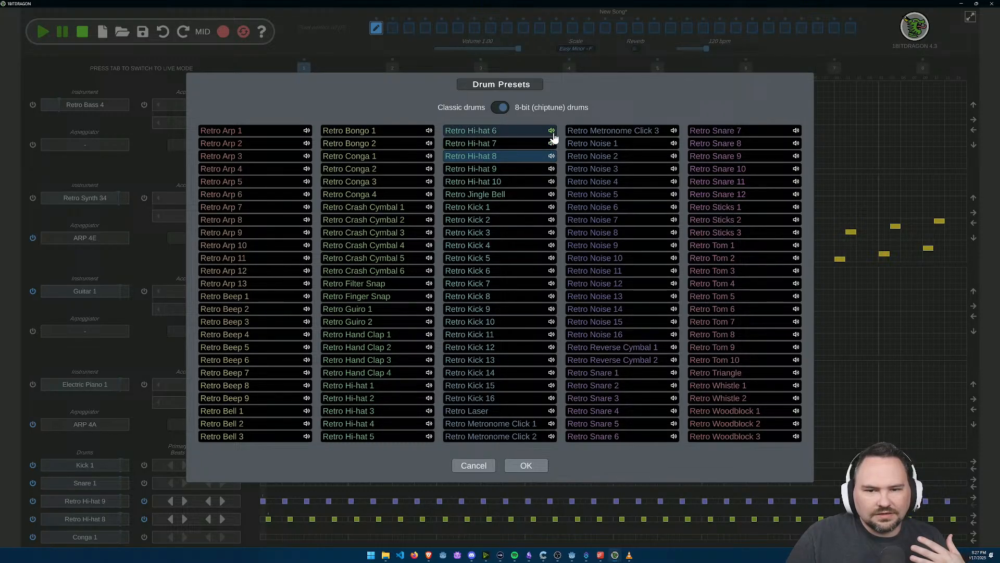
left_click(531, 133)
left_click(526, 465)
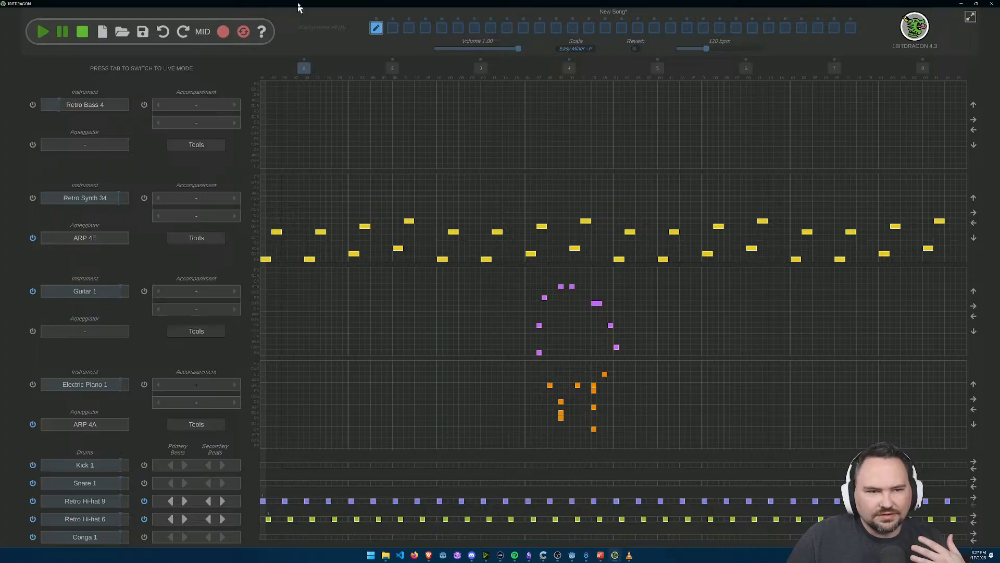
left_click(44, 33)
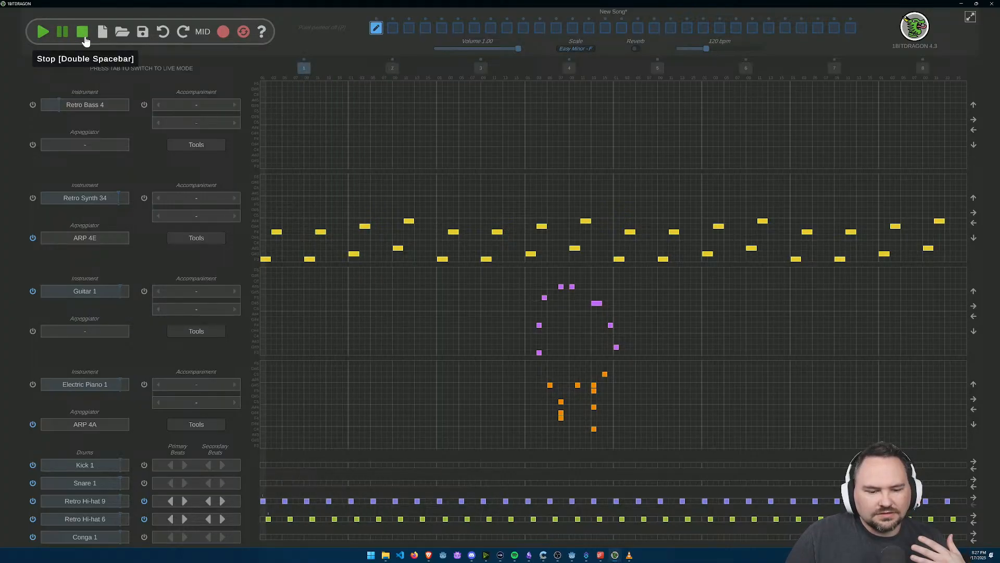
left_click(82, 33)
Step: Set the Retro Hi-hat 6 and Retro Hi-hat 9 beats to every third grid cell and play the pattern
left_click(170, 519)
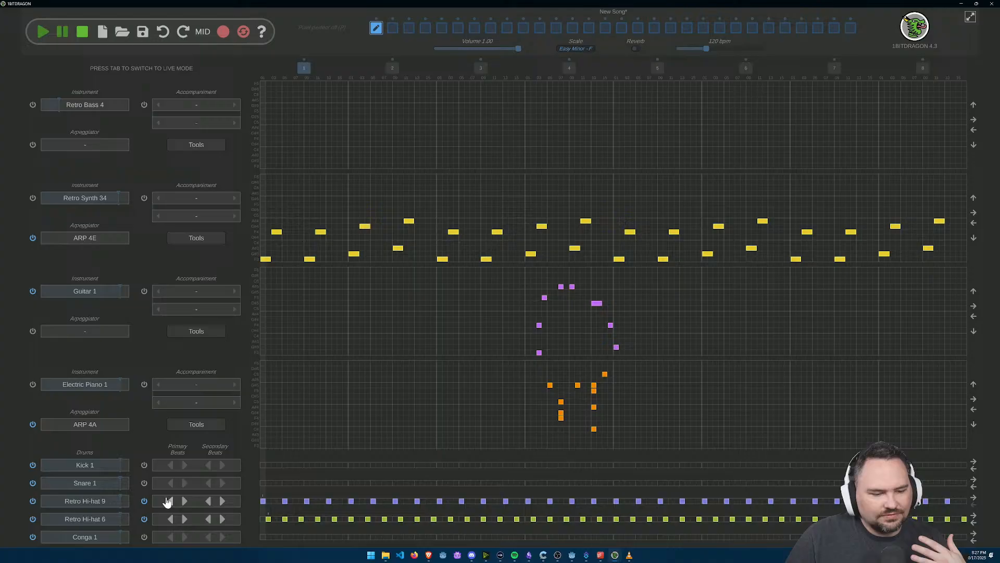
left_click(172, 502)
left_click(41, 31)
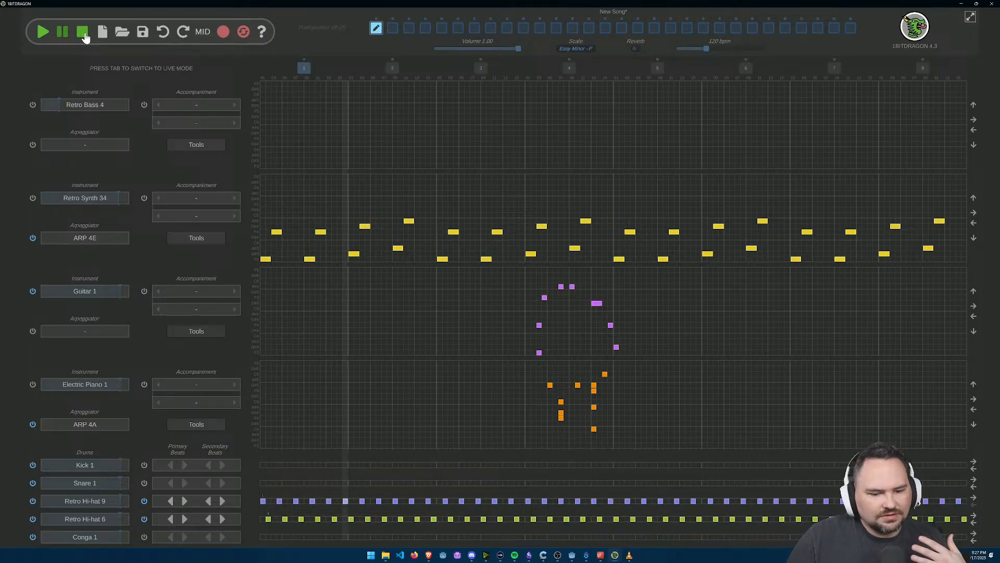
left_click(83, 34)
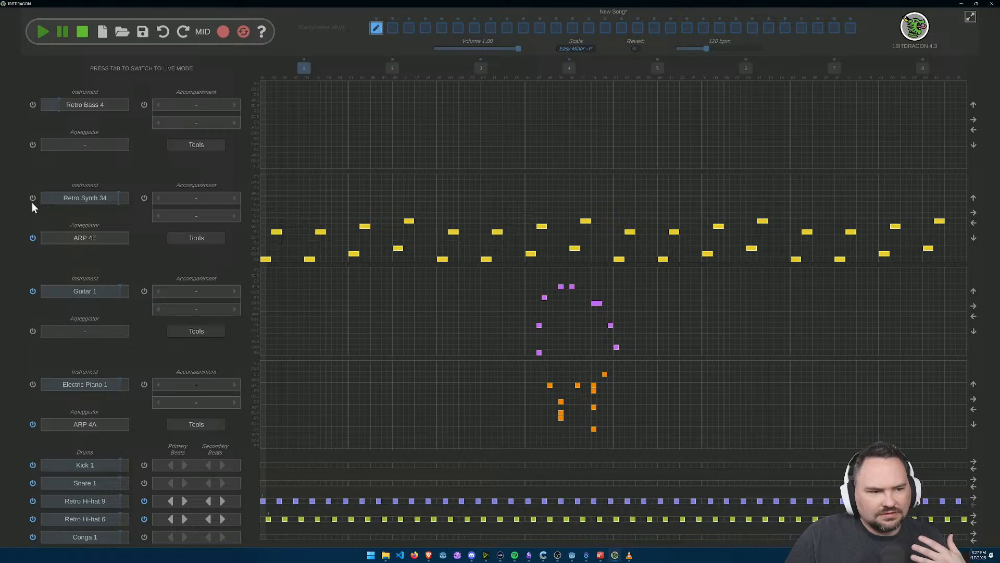
Step: Turn on the Retro Synth 34 instrument and play the pattern together with both hi-hats
left_click(33, 199)
left_click(41, 33)
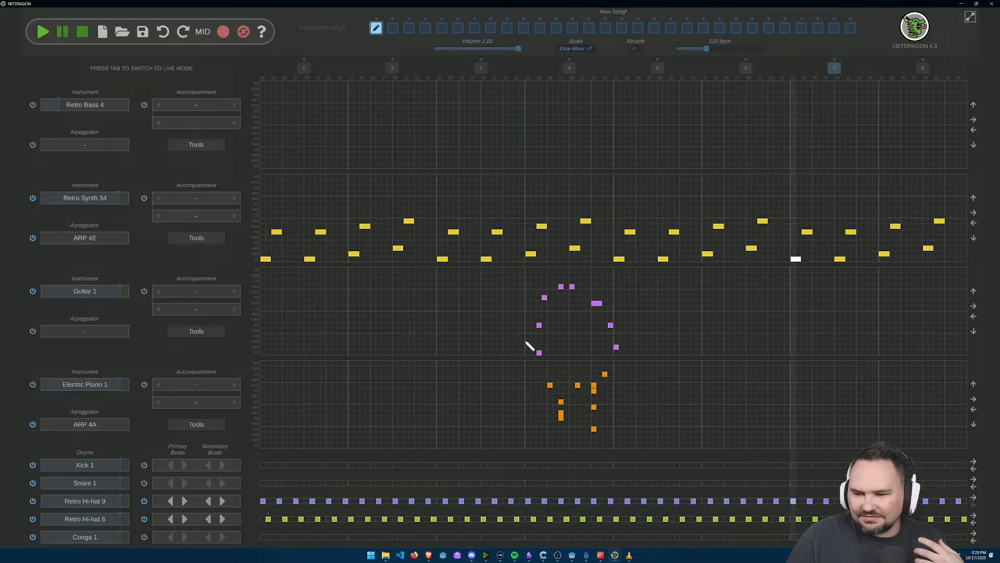
left_click(83, 32)
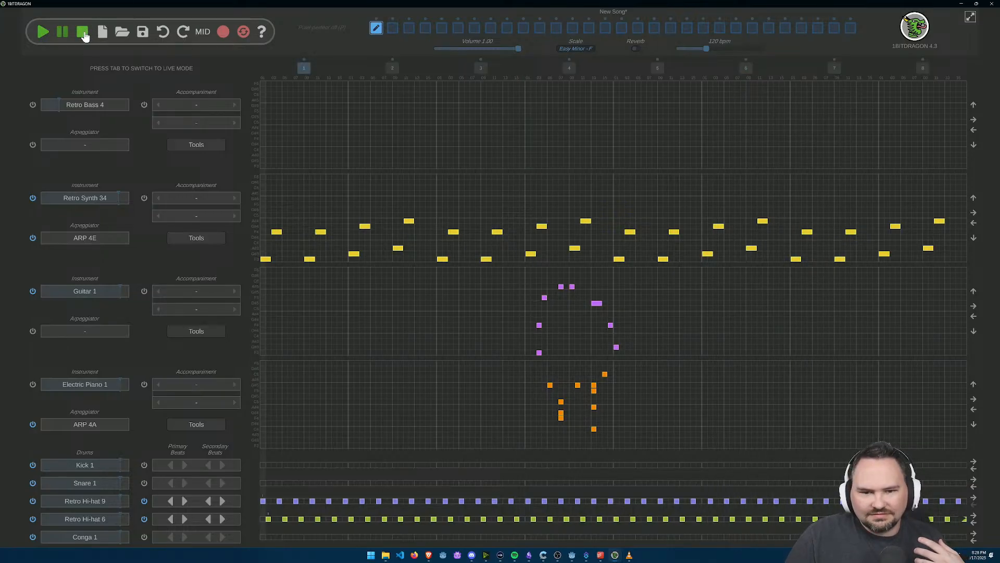
Step: Erase all the sketched notes from the Guitar 1 and Electric Piano 1 grids
right_click(561, 286)
right_click(572, 287)
right_click(544, 297)
right_click(539, 325)
right_click(539, 353)
right_click(550, 385)
right_click(561, 401)
right_click(561, 418)
right_click(594, 390)
right_click(594, 406)
right_click(594, 385)
right_click(578, 385)
right_click(616, 347)
right_click(597, 304)
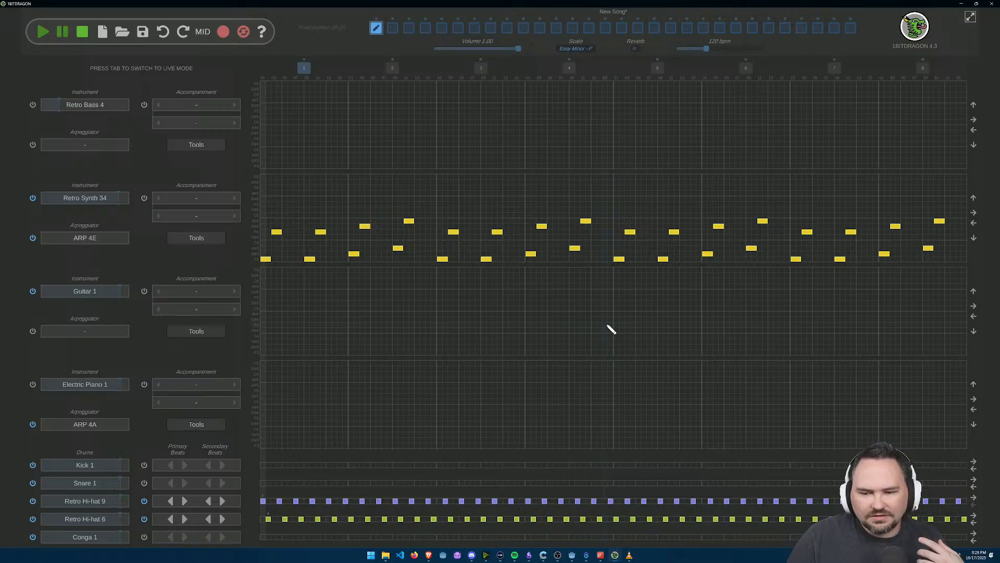
Step: Play the synth pattern together with both hi-hats for a short listen and stop playback
left_click(42, 31)
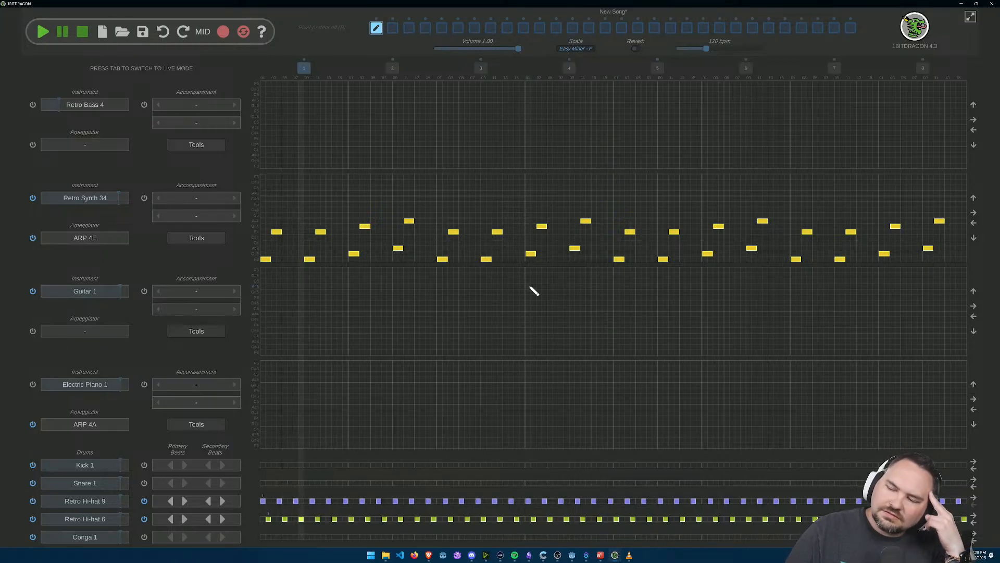
left_click(84, 36)
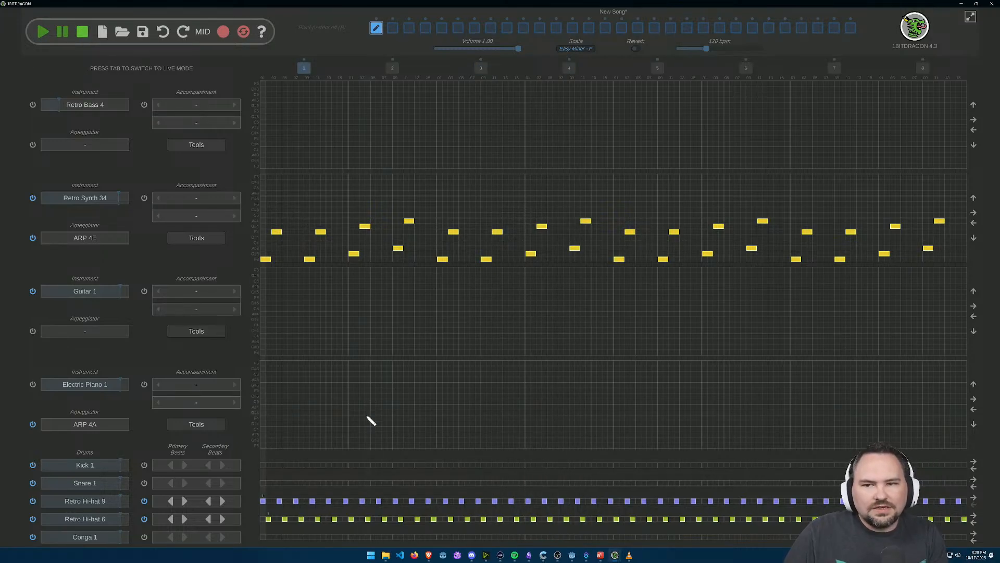
scroll(314, 487, "up", 1)
left_click_drag(344, 414, 509, 319)
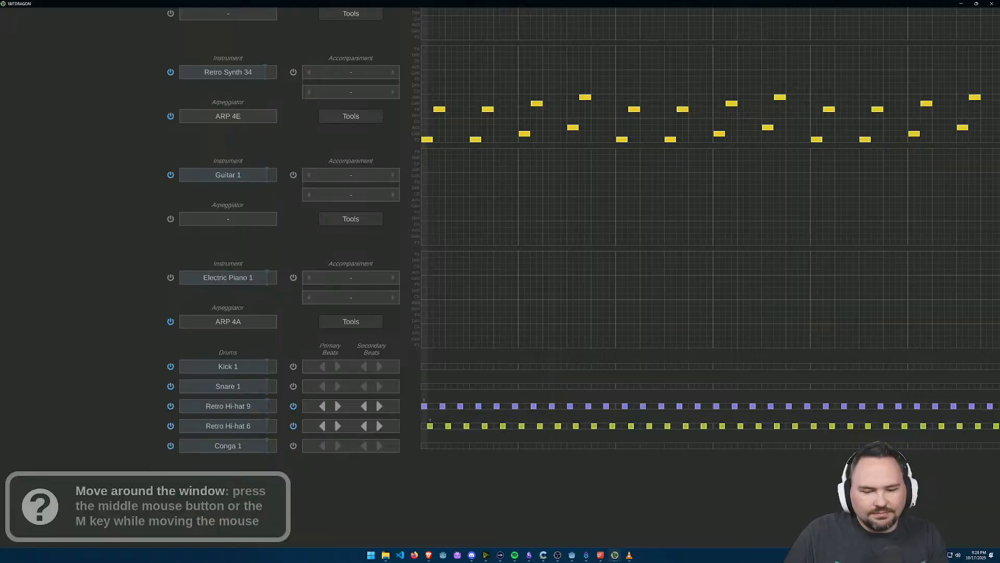
scroll(487, 422, "up", 5)
scroll(486, 423, "up", 3)
left_click(326, 389)
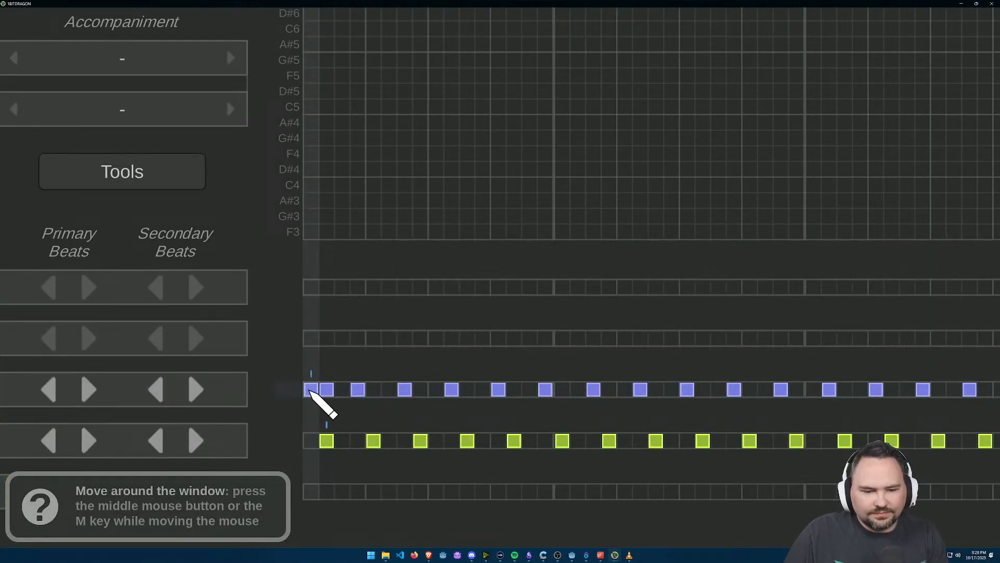
right_click(311, 392)
key("ctrl+z")
key("ctrl+z")
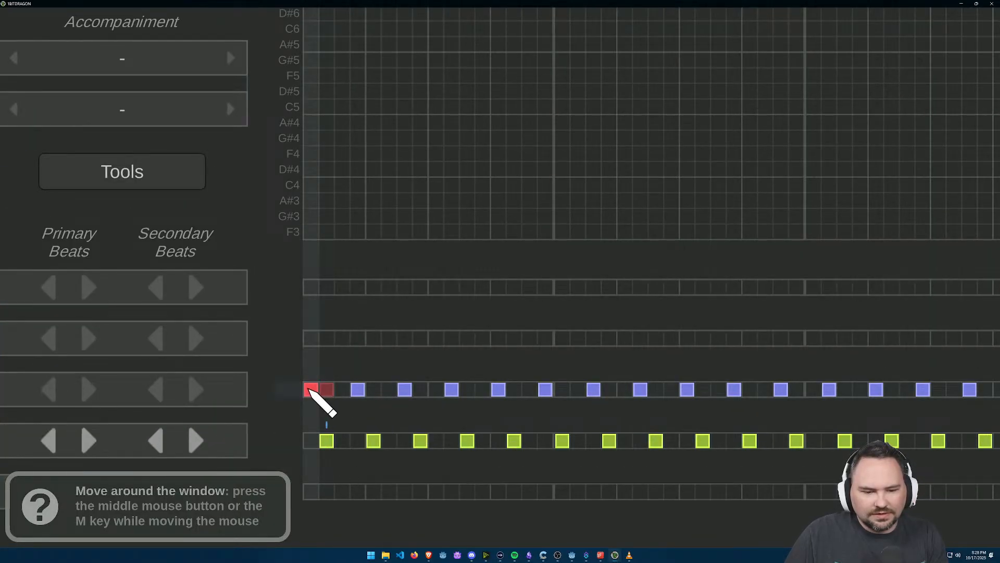
left_click(327, 391)
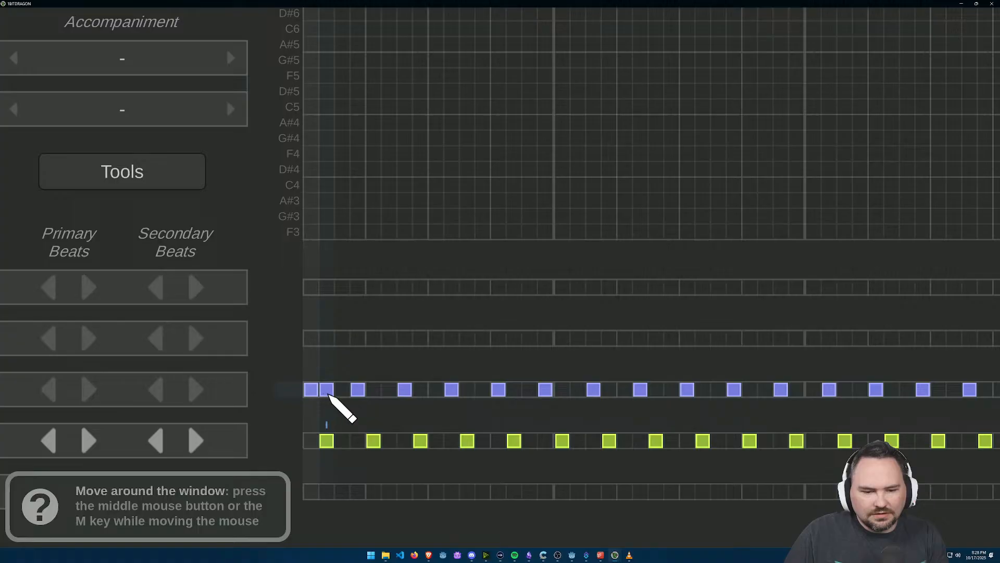
right_click(327, 394)
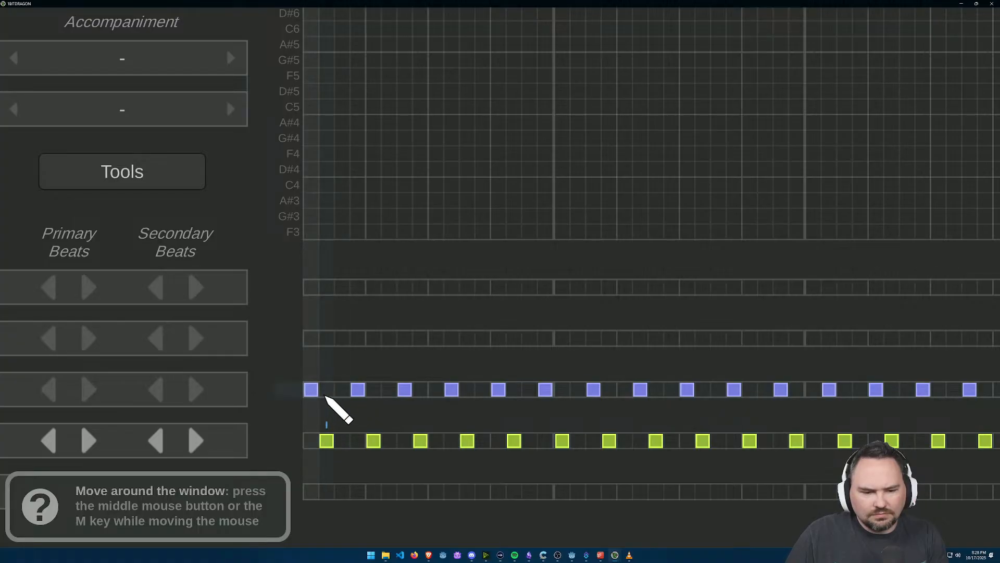
left_click(327, 393)
right_click(328, 394)
left_click(311, 391)
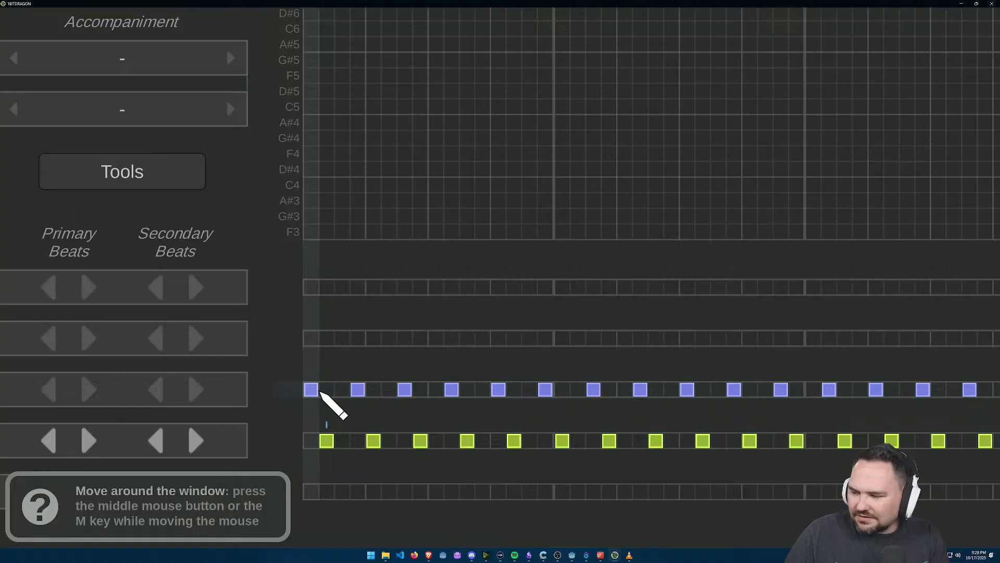
Step: Start bar 1 with two-cell beat pairs: Retro Hi-hat 9 on cells 1–2 and 5–6, Retro Hi-hat 6 on 3–4, erasing the old beats
left_click(322, 392)
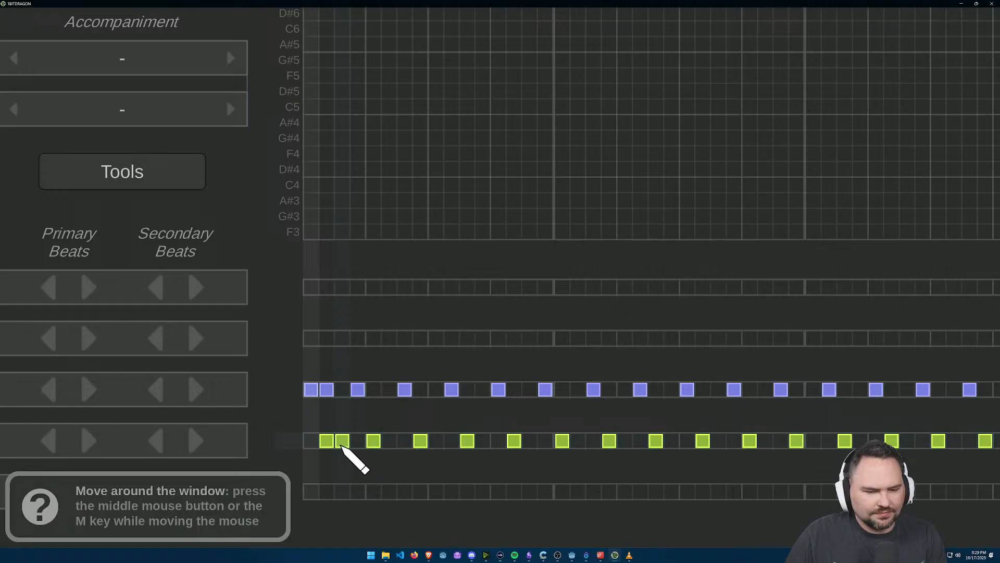
left_click(360, 389)
left_click(374, 392)
left_click(385, 392)
left_click_drag(403, 393, 608, 388)
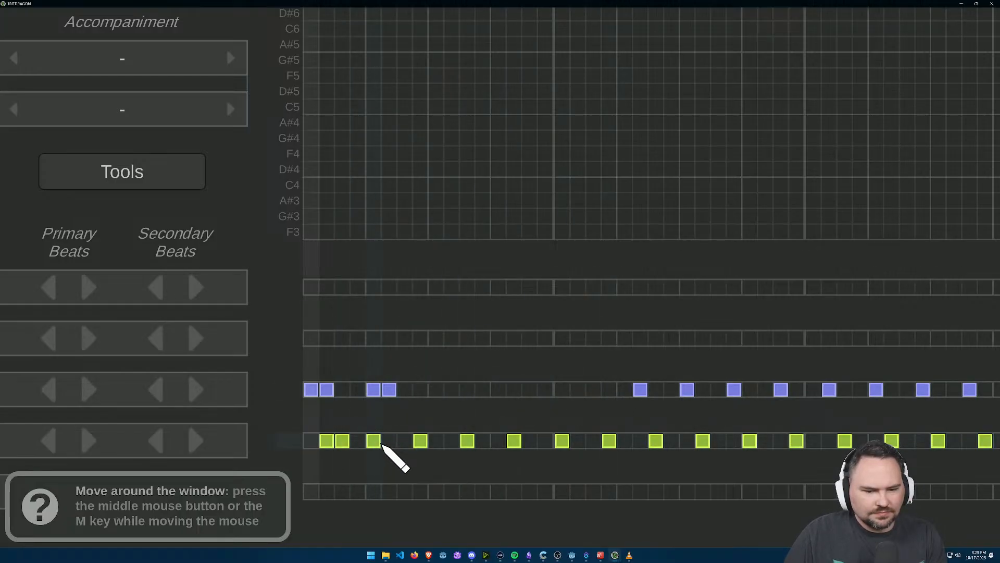
left_click(373, 441)
left_click(326, 441)
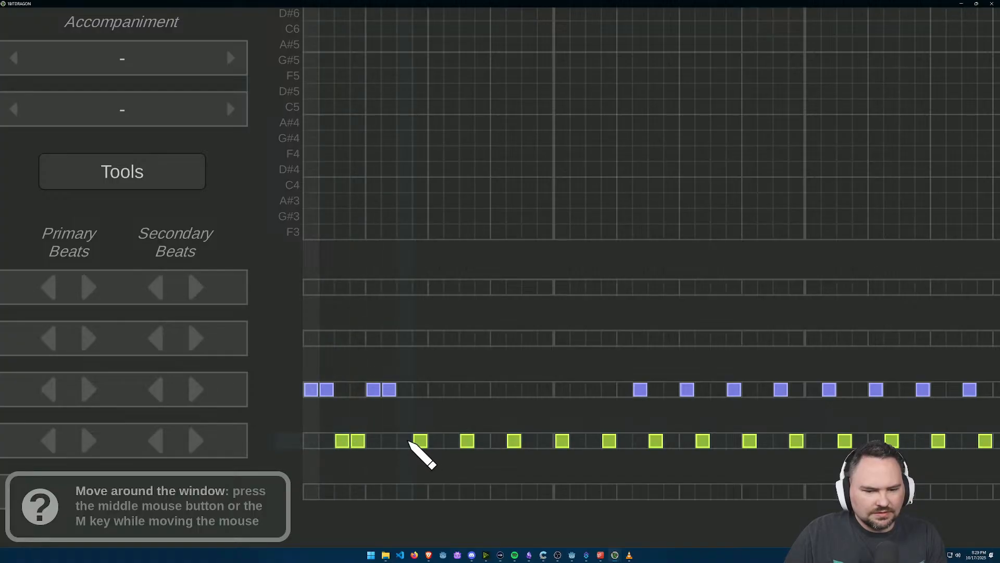
Step: Fill the rest of bar 1 with alternating two-cell pairs of Retro Hi-hat 6 and Retro Hi-hat 9 beats
left_click(436, 390)
left_click(452, 390)
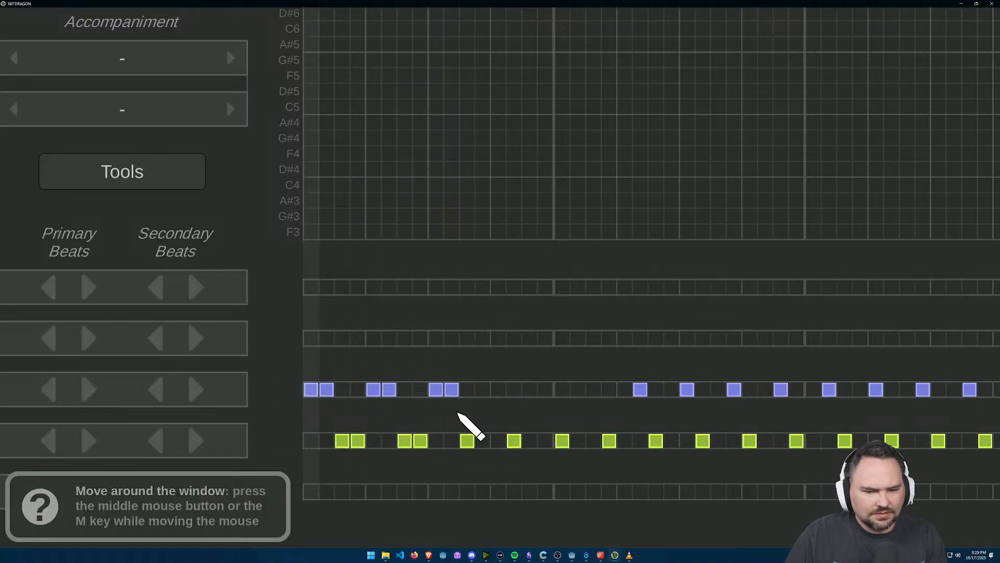
left_click(514, 390)
left_click(498, 390)
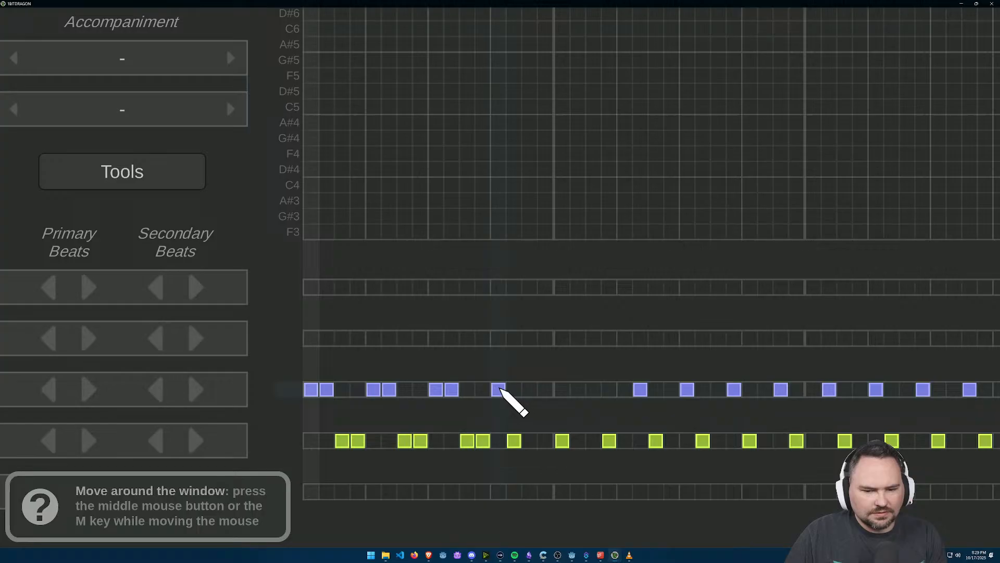
left_click(515, 440)
left_click(530, 441)
left_click(546, 441)
Step: Arrange the first half of bar 2 with Retro Hi-hat 9 on cells 1–2 and 5–6 and Retro Hi-hat 6 on 3–4 and 7–8
left_click(562, 440)
left_click(578, 390)
left_click(593, 441)
left_click(625, 390)
left_click(640, 390)
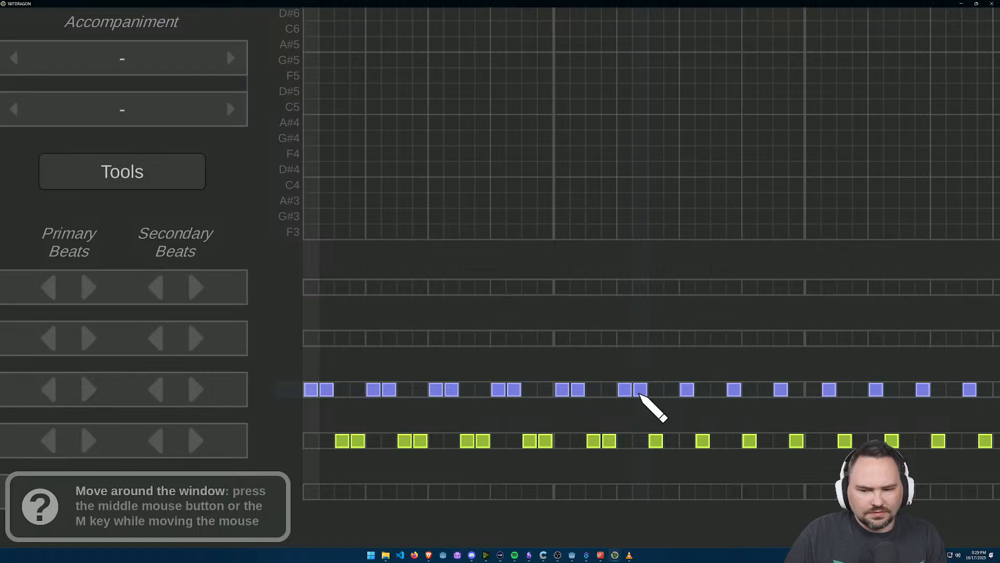
left_click(672, 441)
Step: Continue the alternating hi-hat pairs through the second half of bar 2, erasing the old beats between them
left_click(702, 390)
left_click(703, 441)
left_click(718, 440)
left_click(734, 390)
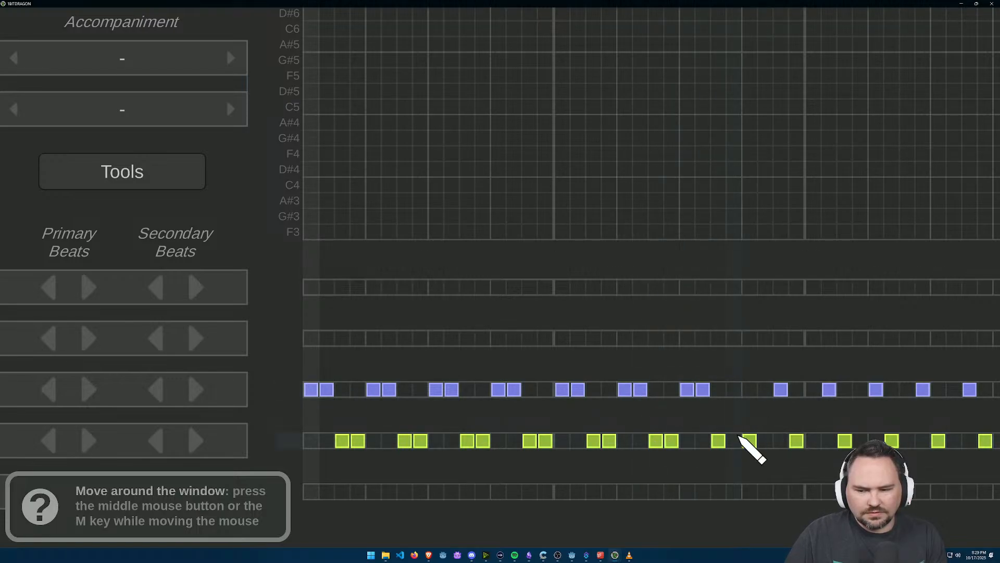
left_click(750, 389)
left_click(765, 389)
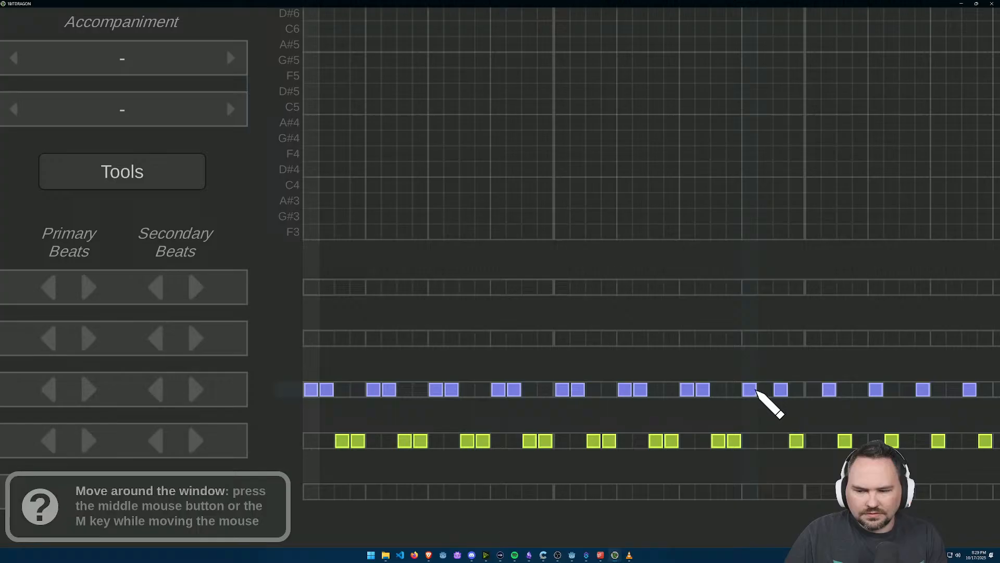
left_click(784, 388)
Step: Rework the first half of bar 3 into alternating two-cell pairs of Retro Hi-hat 9 and Retro Hi-hat 6 beats
left_click_drag(821, 440, 719, 416)
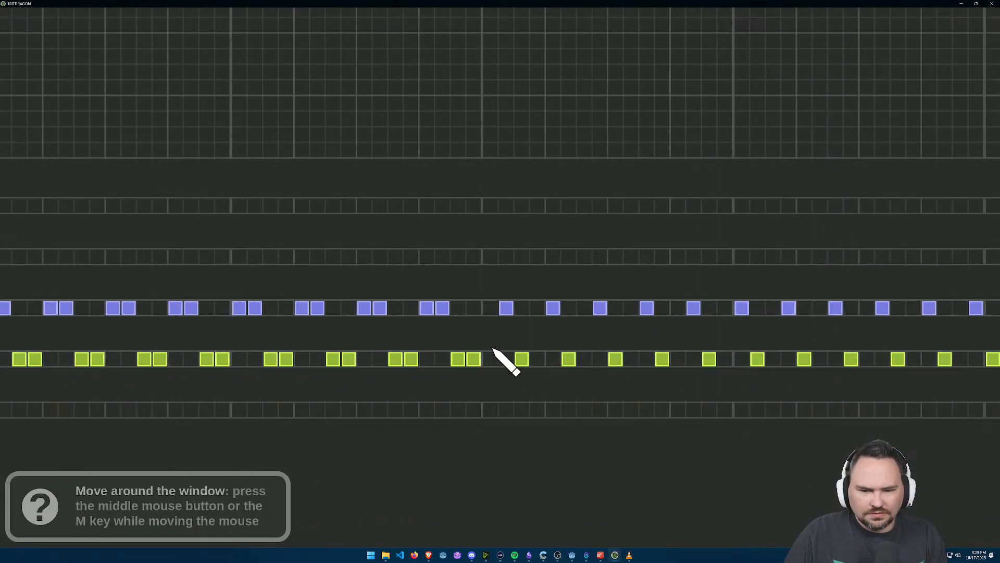
left_click(538, 359)
left_click(568, 308)
left_click(569, 358)
left_click(584, 358)
left_click(600, 358)
left_click(615, 358)
left_click(600, 308)
Step: Complete the second half of bar 3 with Retro Hi-hat 9 on cells 9–10 and 13–14 and Retro Hi-hat 6 on 11–12 and 15–16
left_click(632, 308)
left_click(647, 308)
left_click(647, 358)
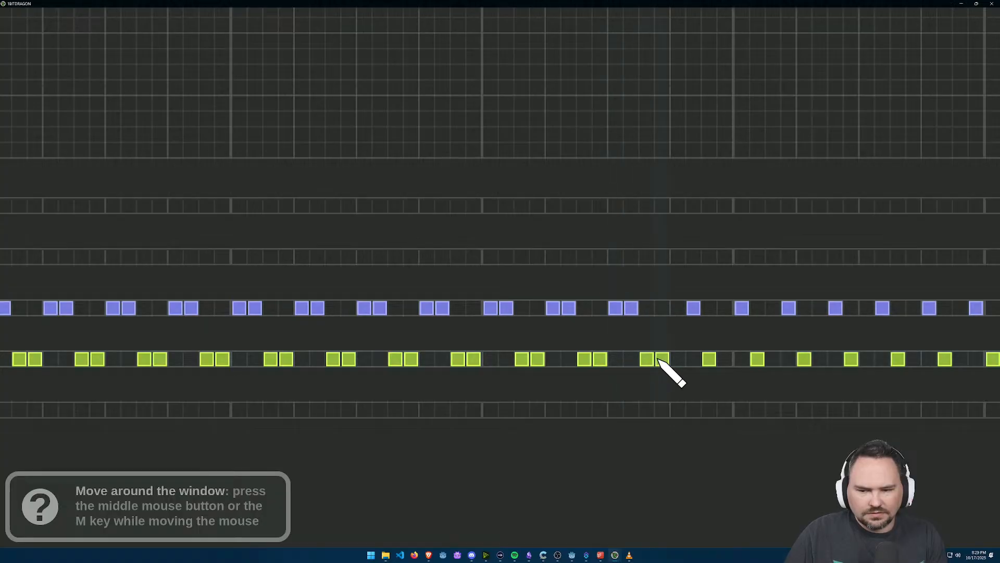
left_click_drag(703, 342, 655, 333)
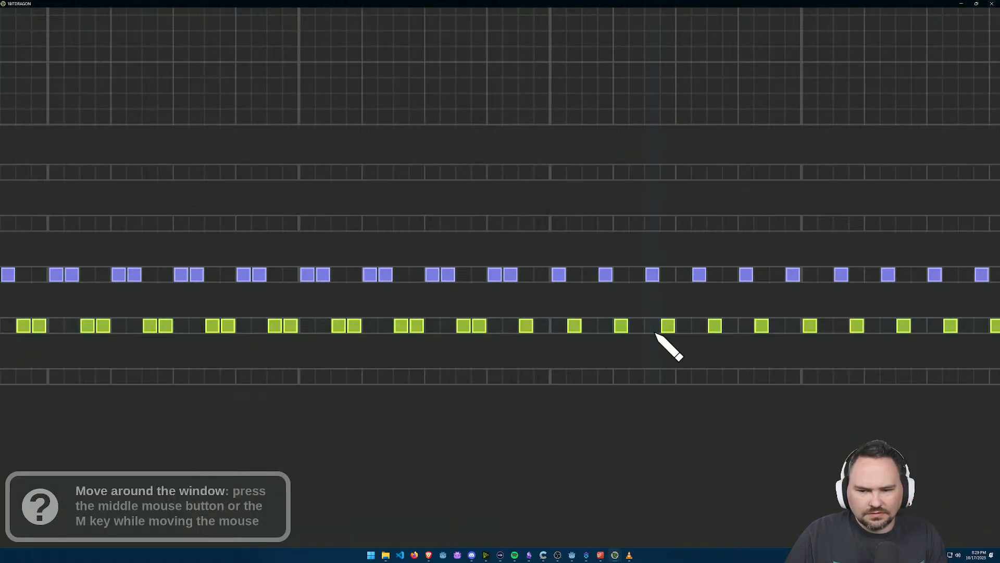
left_click(545, 325)
Step: Rework the first half of bar 4 so Retro Hi-hat 9 and Retro Hi-hat 6 alternate in two-cell pairs, erasing leftover beats
left_click(572, 274)
left_click(573, 324)
left_click(590, 325)
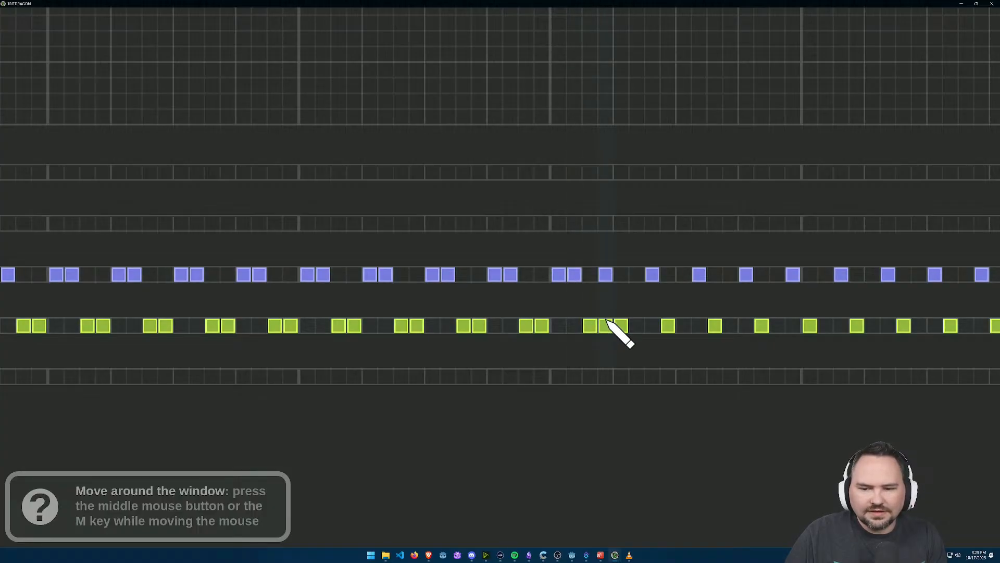
left_click(606, 274)
left_click(621, 325)
left_click(621, 274)
left_click(636, 275)
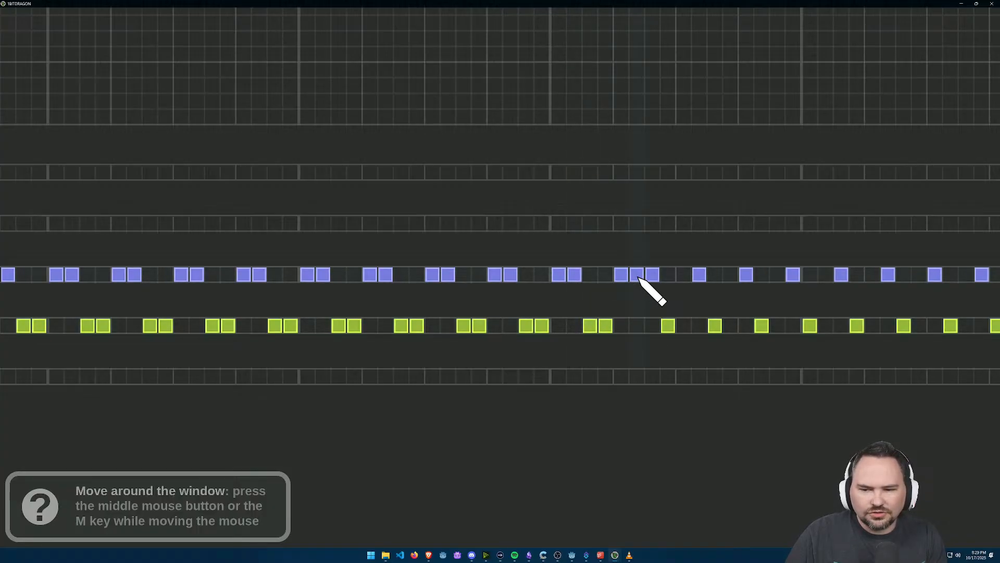
left_click(652, 275)
left_click(653, 326)
Step: Complete the second half of bar 4 with the same alternating two-cell hi-hat pairs and erase the stray Retro Hi-hat 9 beat
left_click(684, 275)
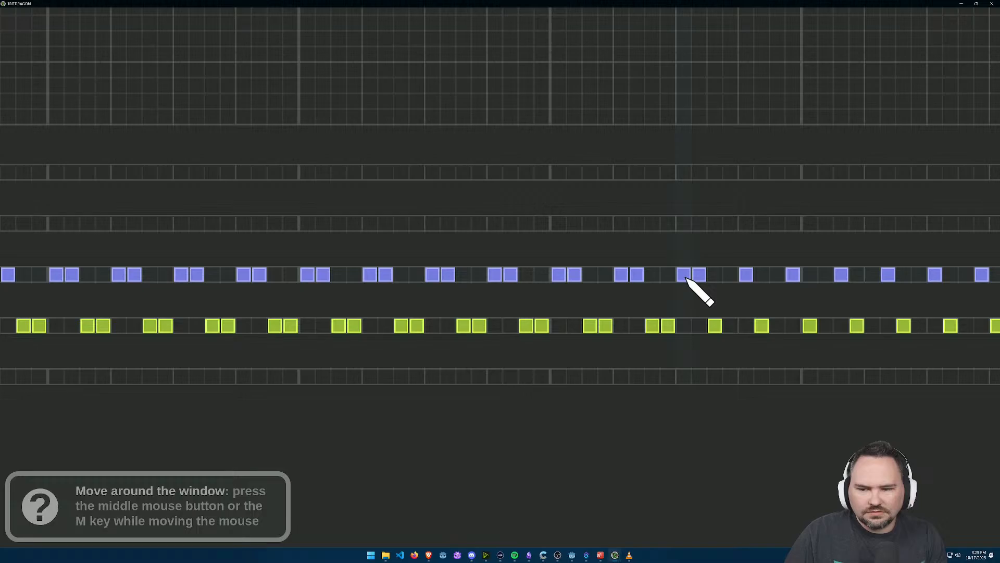
left_click(730, 325)
left_click(763, 274)
left_click(761, 328)
left_click_drag(783, 322, 522, 348)
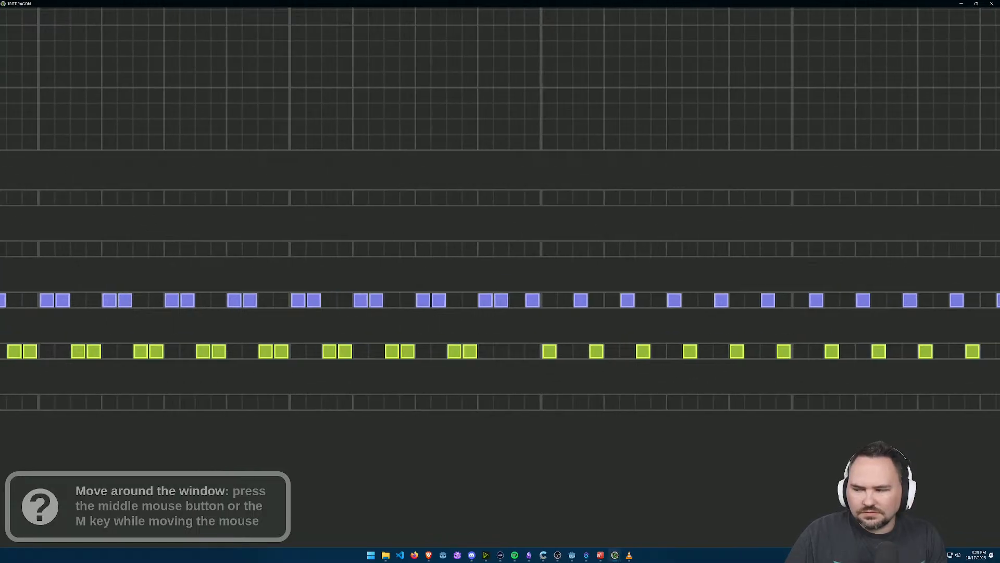
left_click_drag(645, 326, 695, 320)
left_click(568, 344)
left_click(579, 341)
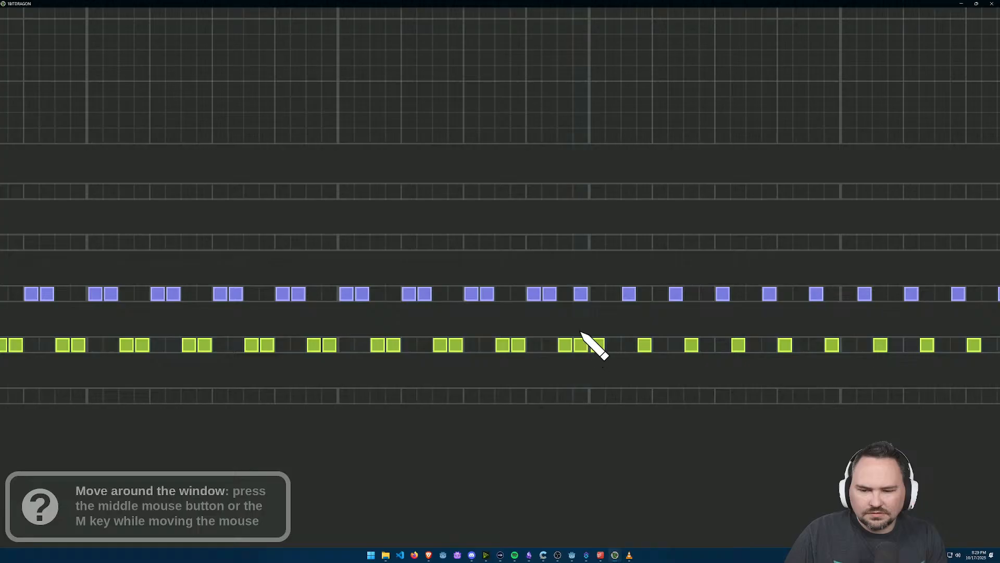
left_click(581, 294)
Step: Arrange the first half of bar 5 with Retro Hi-hat 9 on cells 1–2 and 5–6 and Retro Hi-hat 6 on 3–4 and 7–8
left_click(597, 344)
left_click(598, 294)
left_click(613, 293)
left_click(631, 294)
left_click(630, 344)
left_click(662, 295)
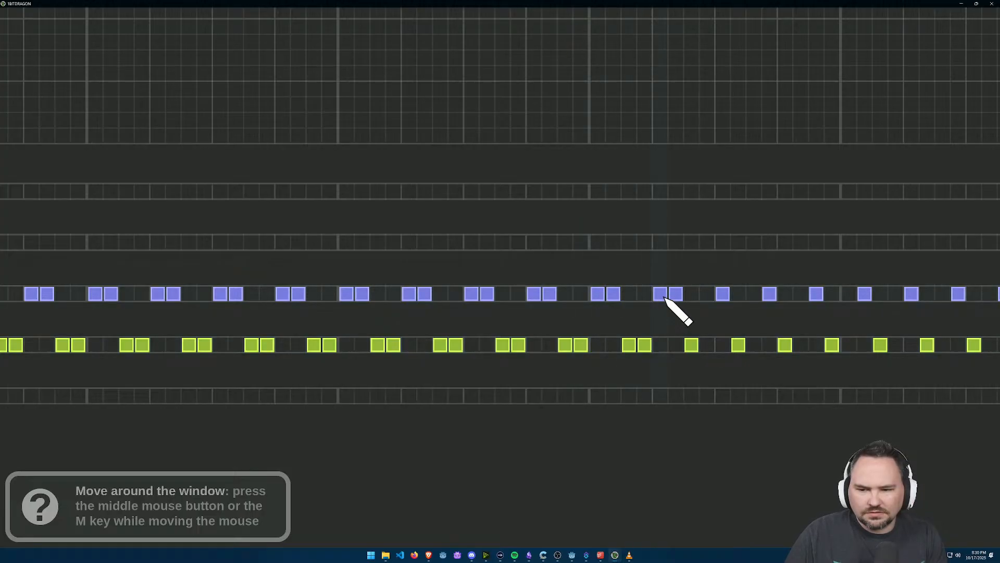
left_click(707, 344)
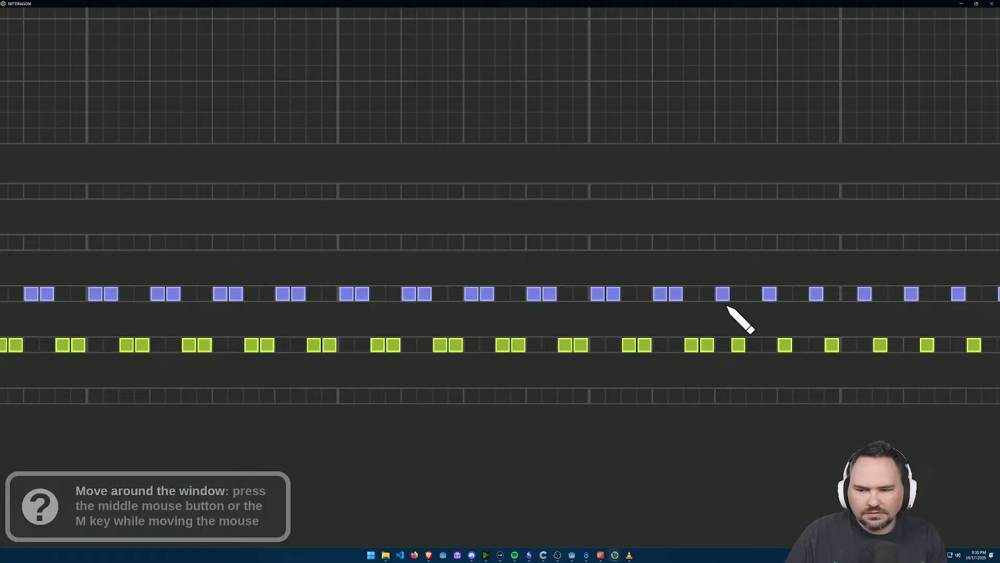
Step: Complete the second half of bar 5 with alternating two-cell hi-hat pairs, removing the old beats that break the pattern
left_click(738, 344)
left_click(738, 294)
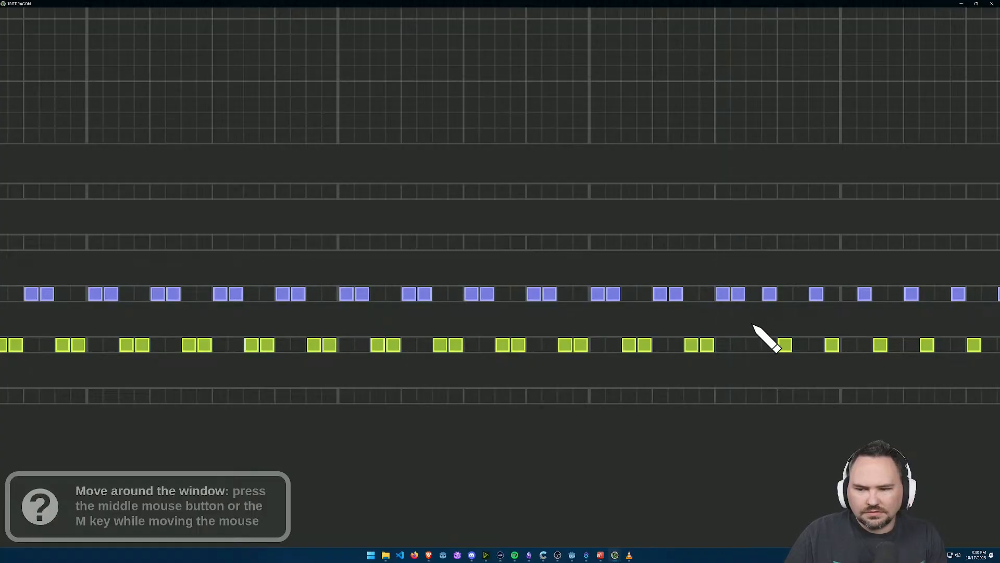
left_click(769, 294)
left_click(770, 344)
left_click(754, 344)
left_click(785, 345)
left_click(785, 293)
left_click(799, 295)
left_click_drag(749, 332, 486, 319)
left_click(555, 281)
left_click(558, 333)
Step: Rework the first half of bar 6 into alternating Retro Hi-hat 9 and Retro Hi-hat 6 pairs of two cells each
left_click(590, 283)
left_click(634, 334)
left_click(663, 281)
left_click(667, 330)
left_click(680, 331)
left_click(695, 333)
Step: Continue the alternating two-cell hi-hat pairs through the second half of bar 6, erasing the beats in between
left_click(711, 332)
left_click(695, 281)
left_click(711, 281)
left_click(727, 282)
left_click(742, 281)
left_click(742, 331)
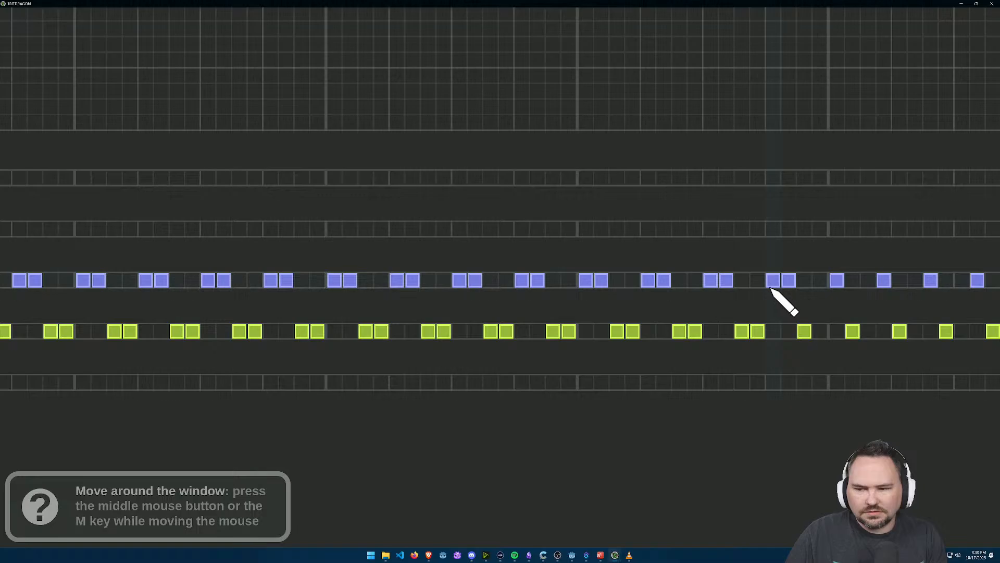
scroll(576, 320, "up", 2)
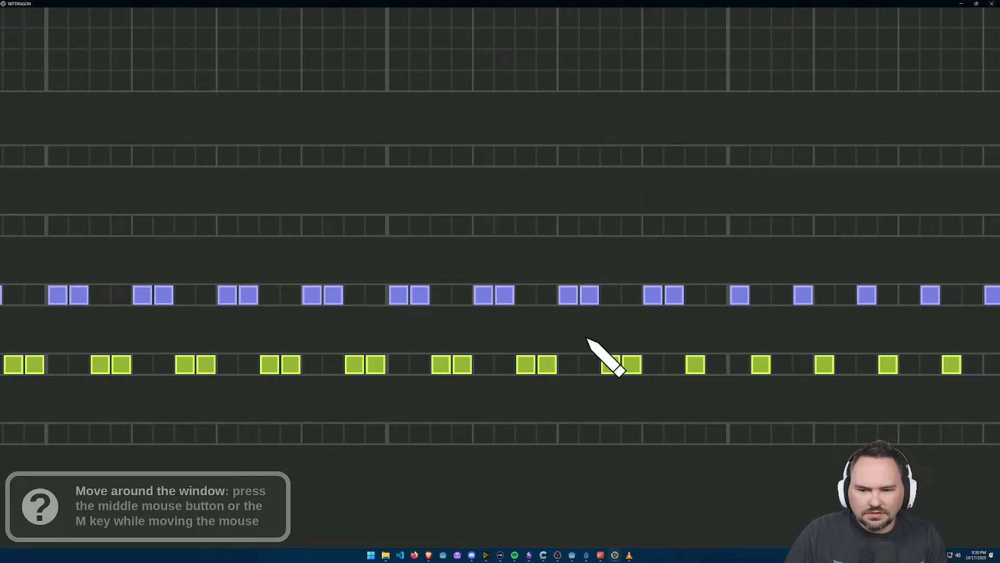
Step: Extend the alternating two-cell Retro Hi-hat 9 and Retro Hi-hat 6 pairs through bars 7 and 8 and return to the full song view
scroll(588, 339, "down", 4)
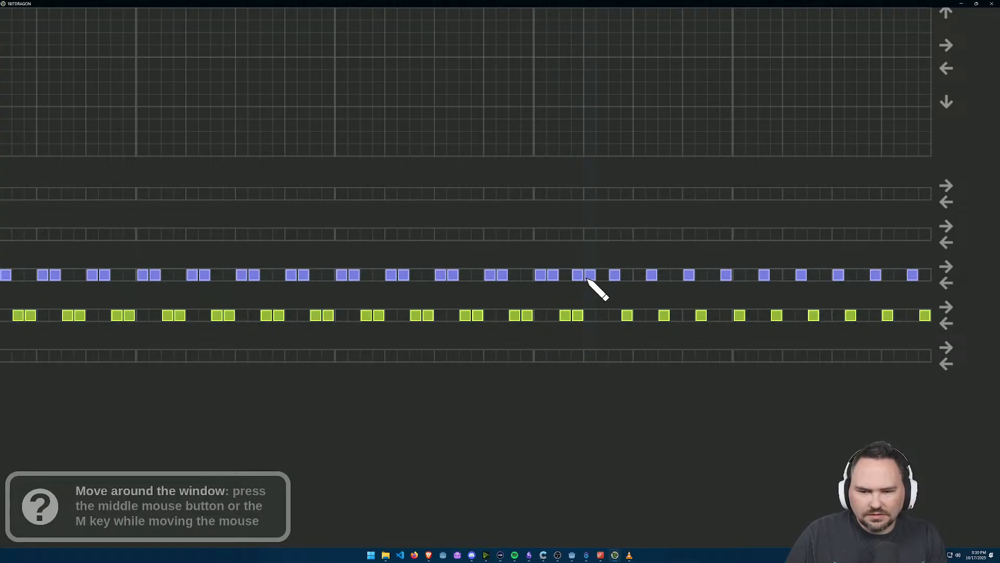
left_click(612, 276)
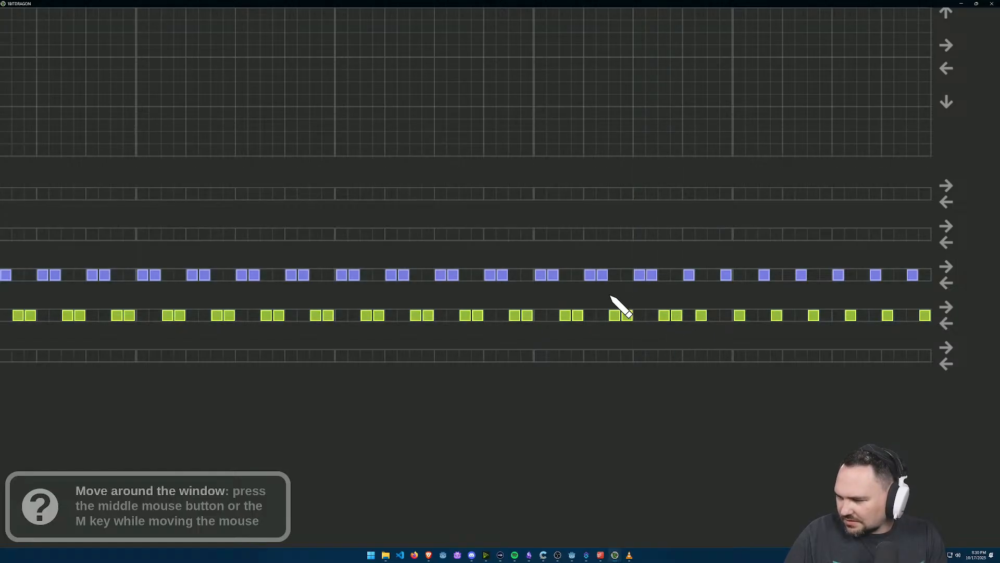
left_click_drag(738, 299, 667, 303)
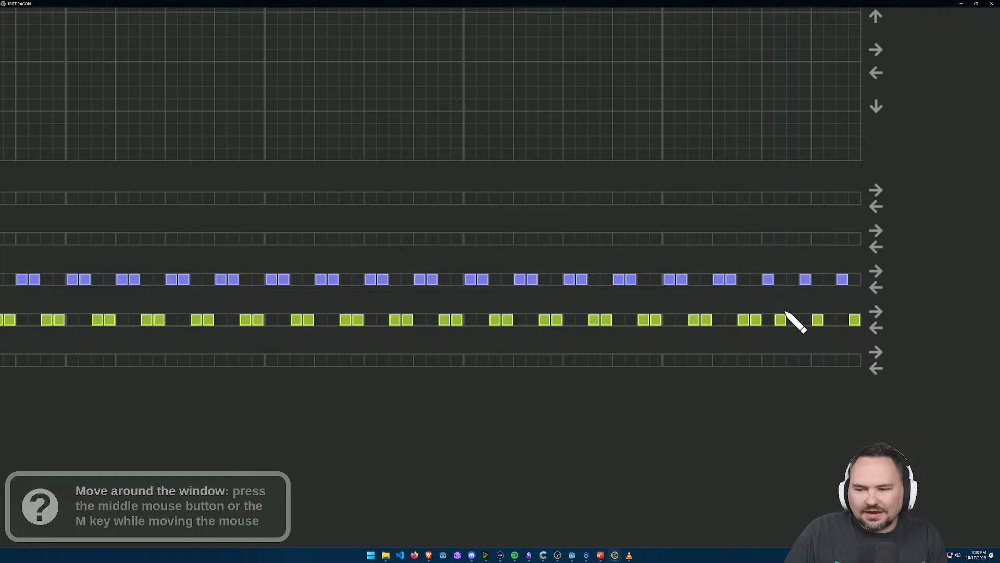
left_click(805, 320)
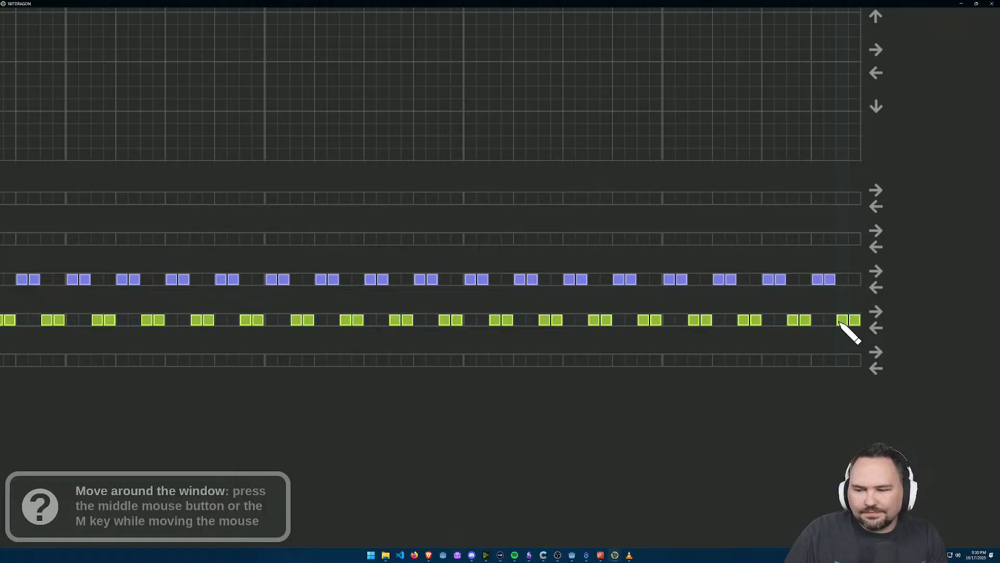
scroll(693, 255, "down", 7)
left_click_drag(598, 306, 636, 188)
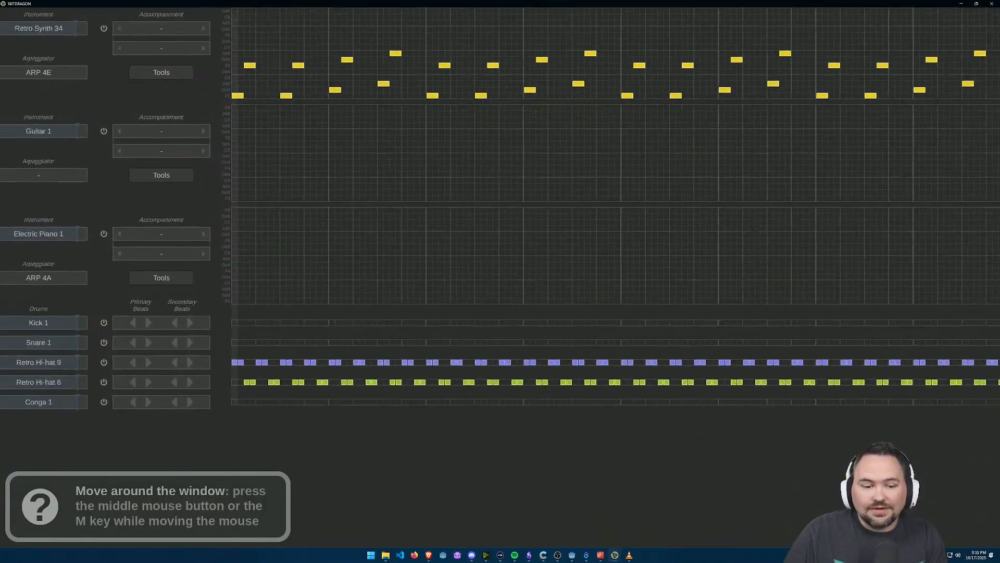
scroll(480, 331, "down", 2)
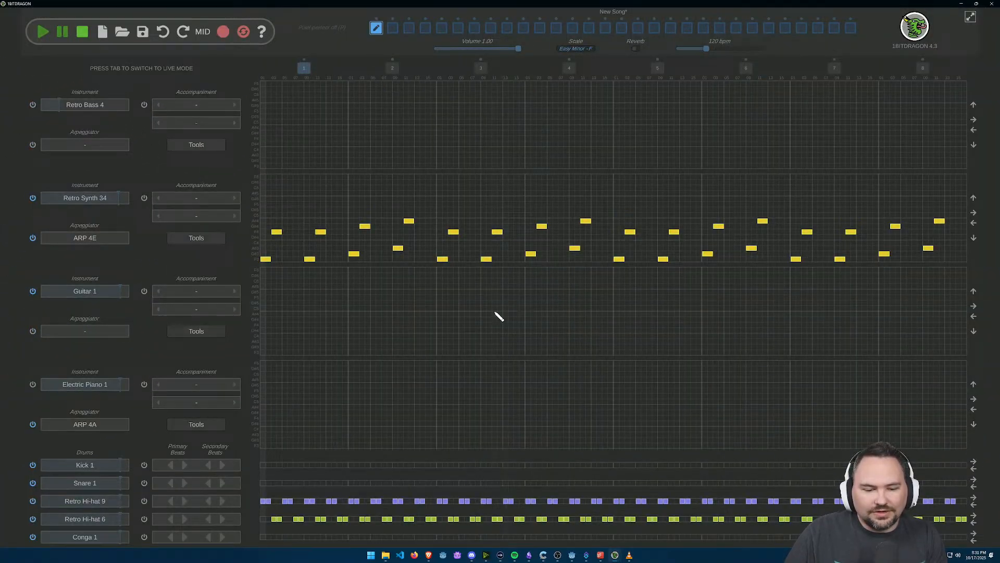
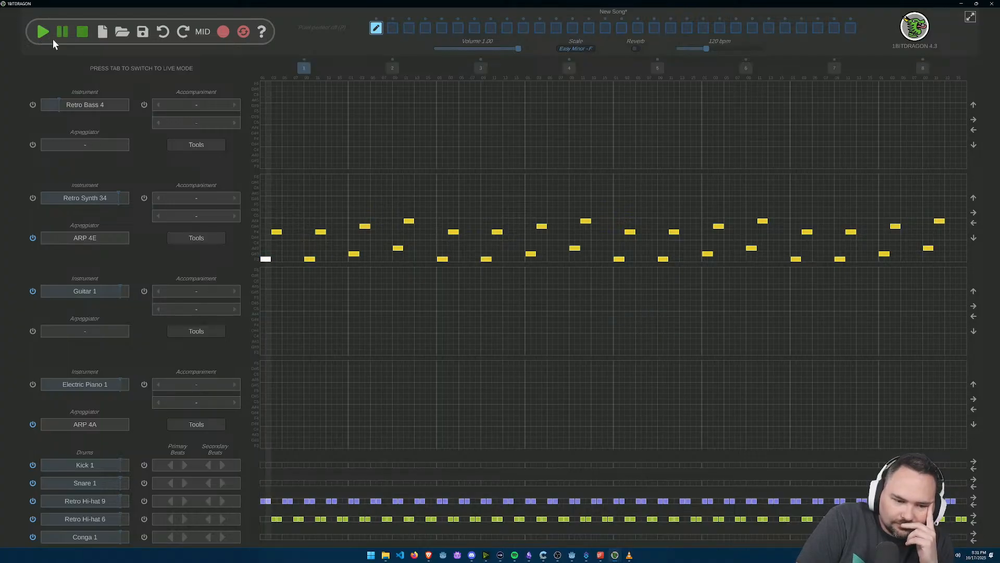
Step: Stop playback and erase the two trial Snare 1 beats at the start of the first bar
left_click(86, 39)
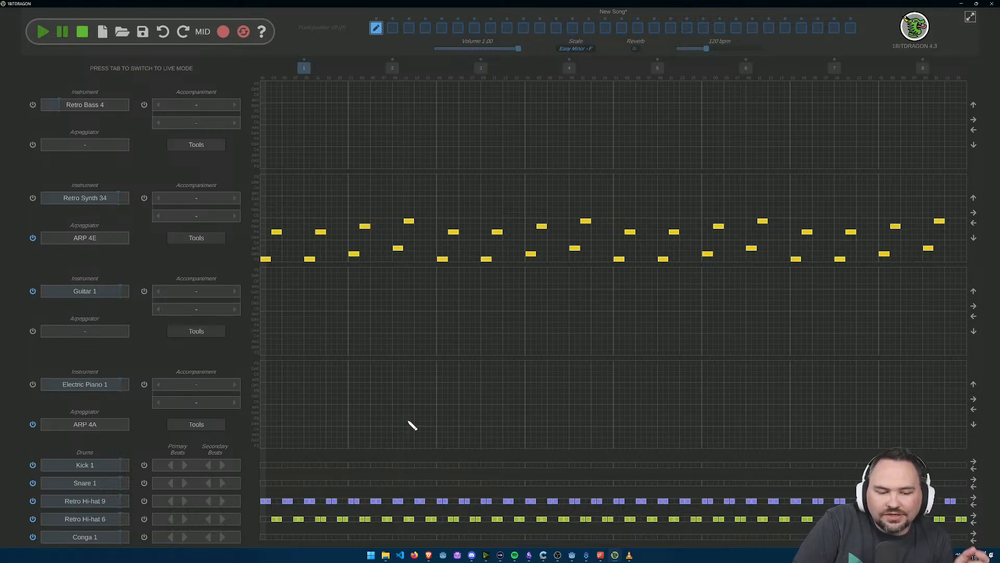
scroll(310, 474, "up", 1)
scroll(314, 479, "up", 1)
left_click_drag(392, 466, 467, 340)
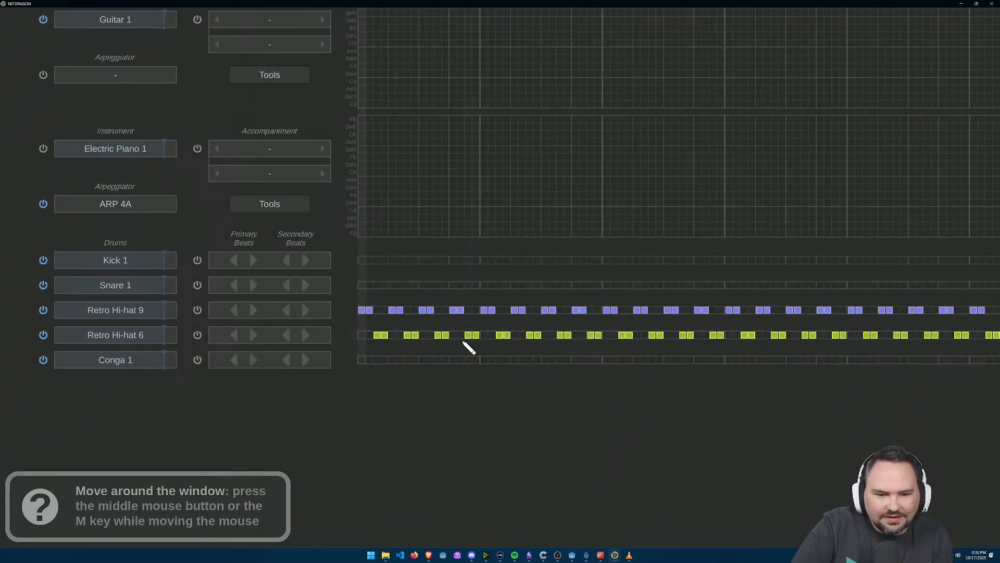
scroll(446, 342, "up", 4)
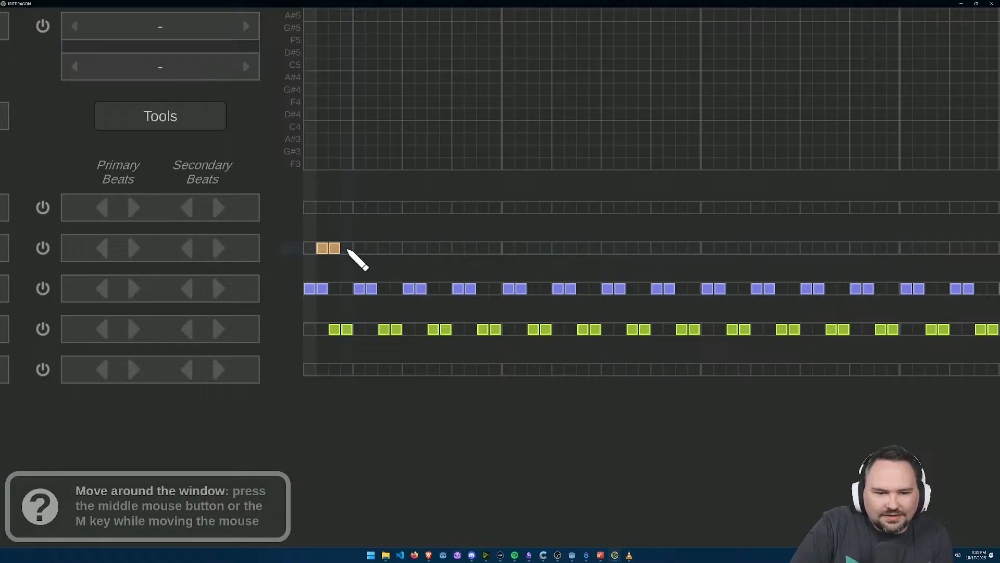
mouse_move(359, 247)
left_mouse_down()
mouse_move(310, 245)
mouse_move(309, 254)
left_mouse_up()
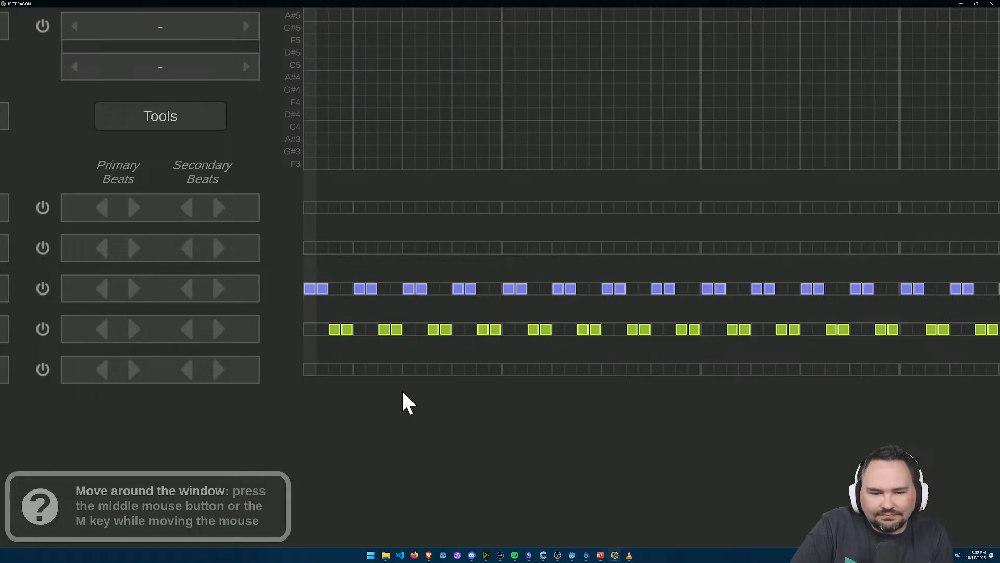
Step: Generate Snare 1 primary beats every four cells and Retro Hi-hat 9 primary beats every three cells, both with secondary beats in between
left_click(224, 292)
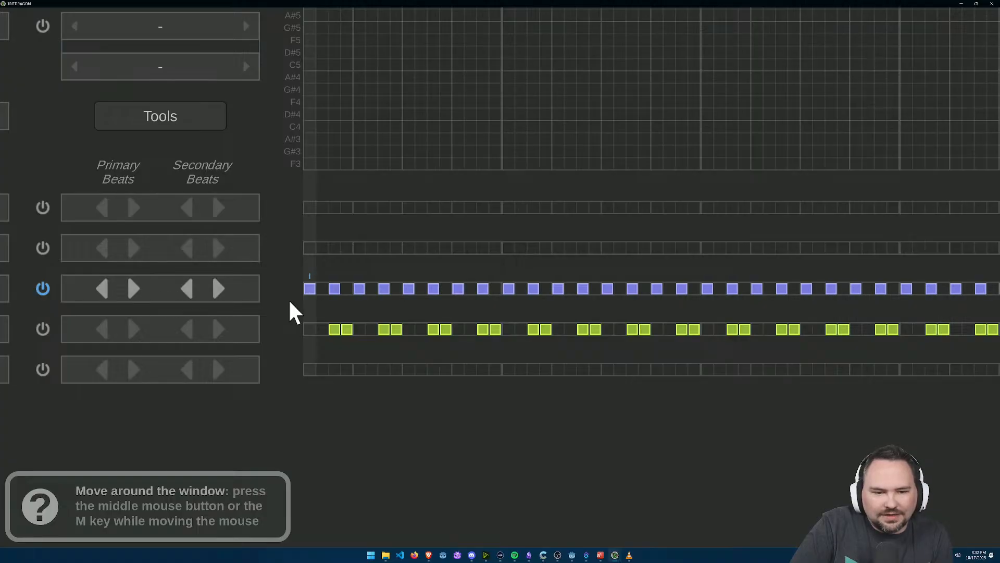
left_click(217, 249)
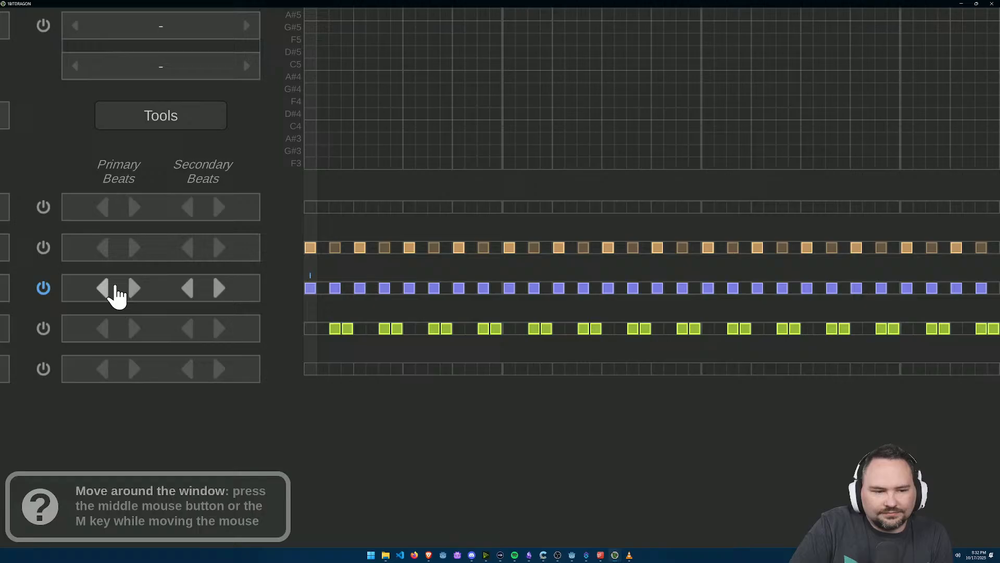
left_click(149, 287)
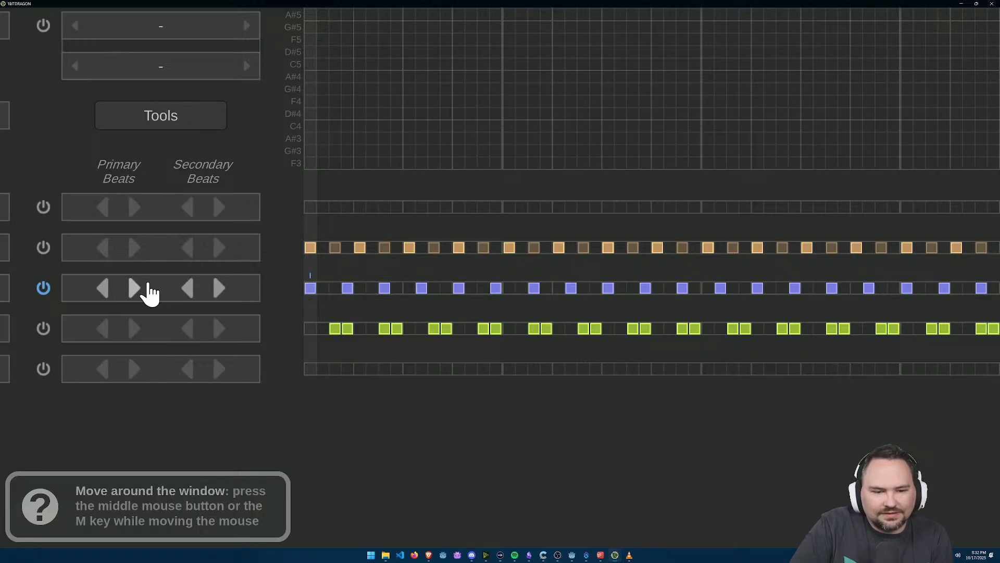
left_click(218, 292)
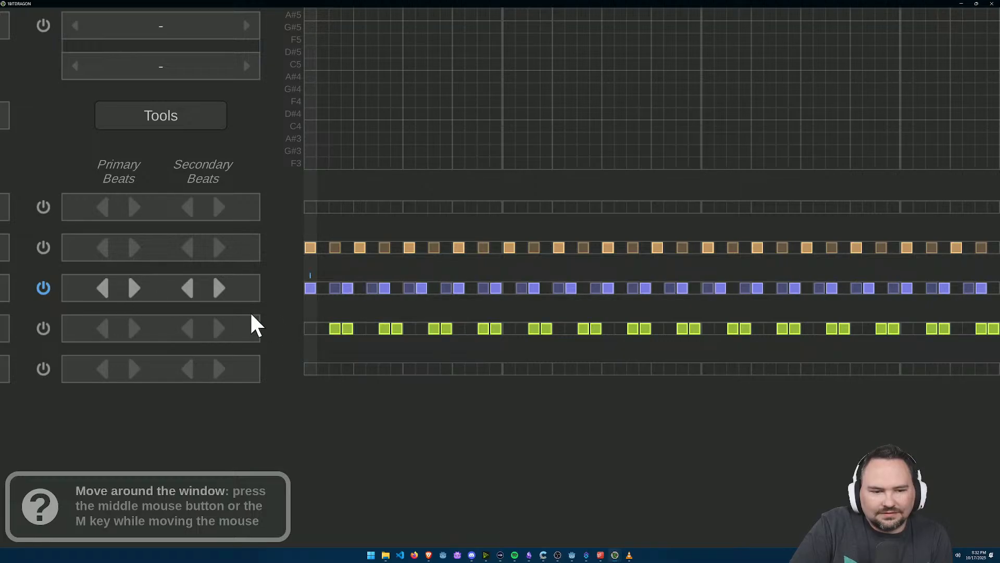
Step: Shift the whole Retro Hi-hat 9 beat pattern one cell later
scroll(425, 311, "down", 3)
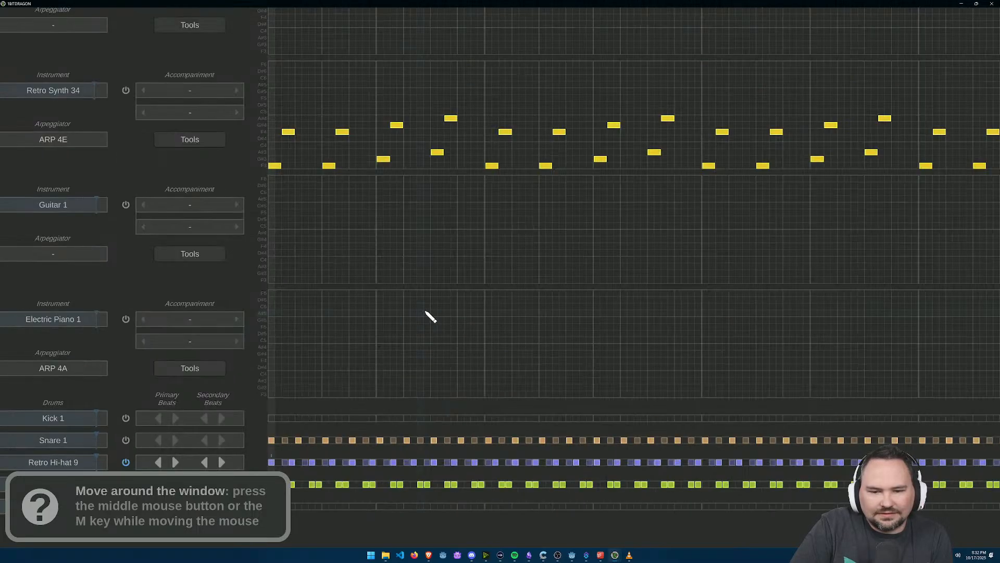
left_click_drag(790, 417, 834, 399)
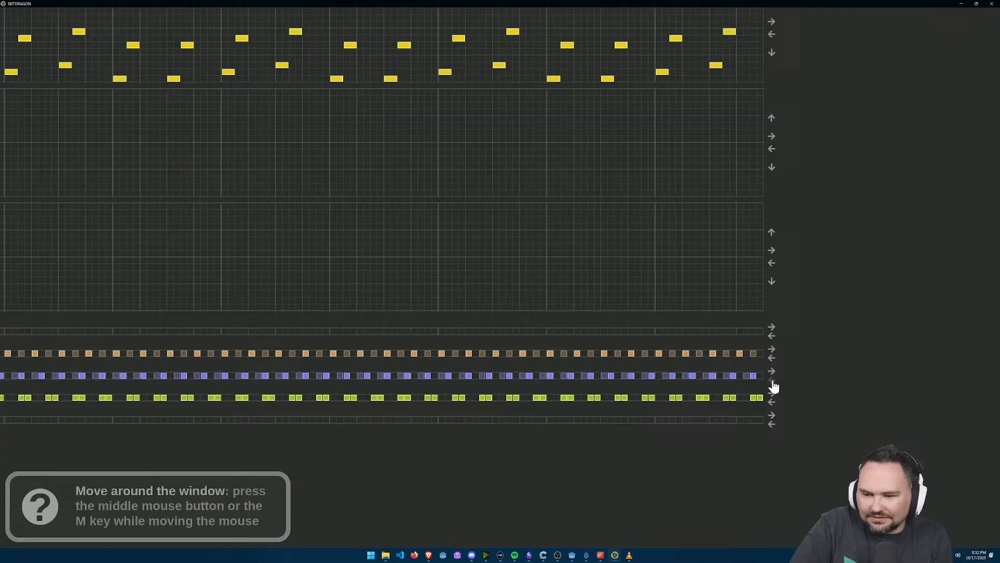
left_click(773, 379)
Step: Generate Retro Hi-hat 6 primary beats every three cells with secondary beats, and shift the pattern two cells later
left_click_drag(195, 446, 596, 452)
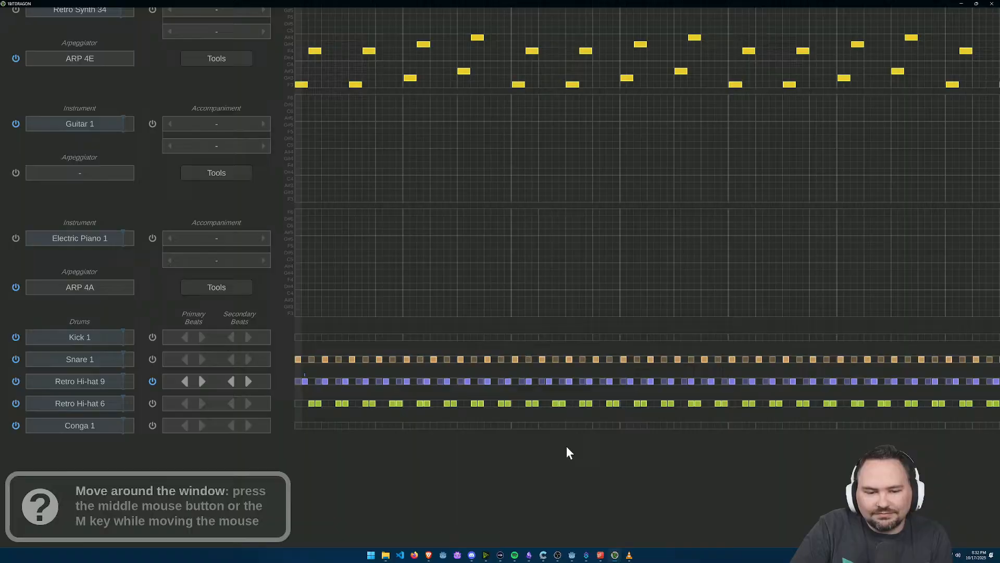
left_click(249, 405)
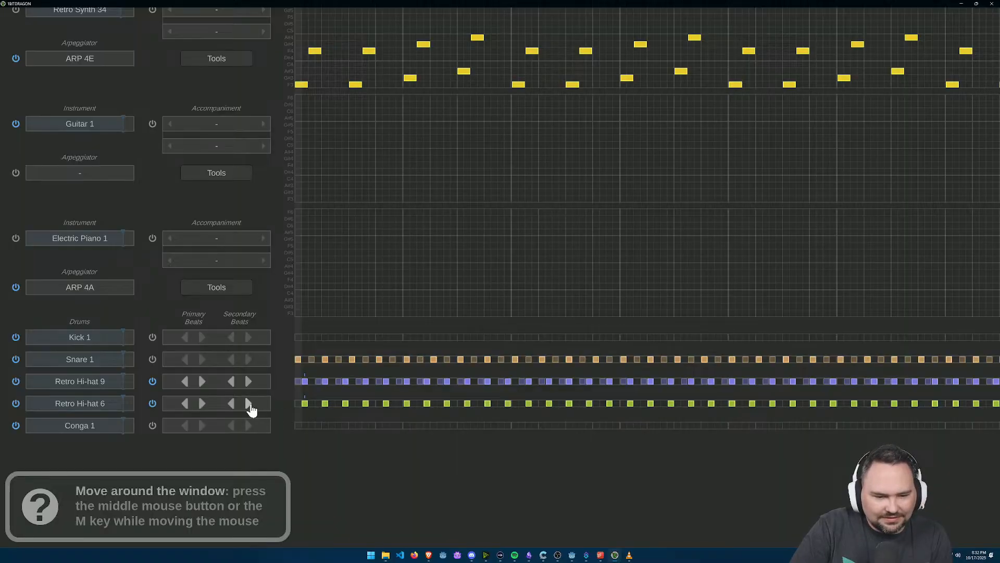
left_click_drag(638, 411, 915, 399)
left_click(896, 375)
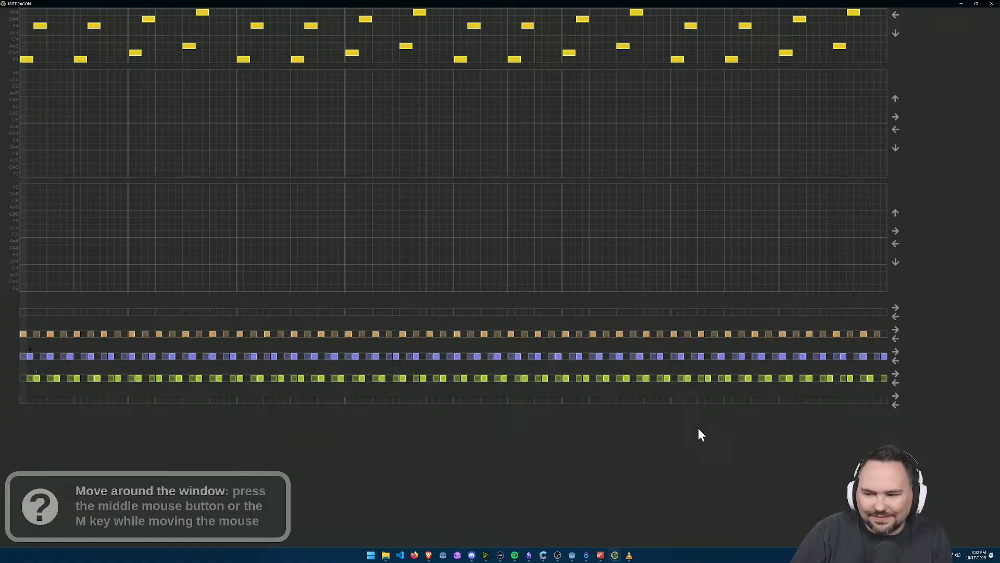
left_click(895, 382)
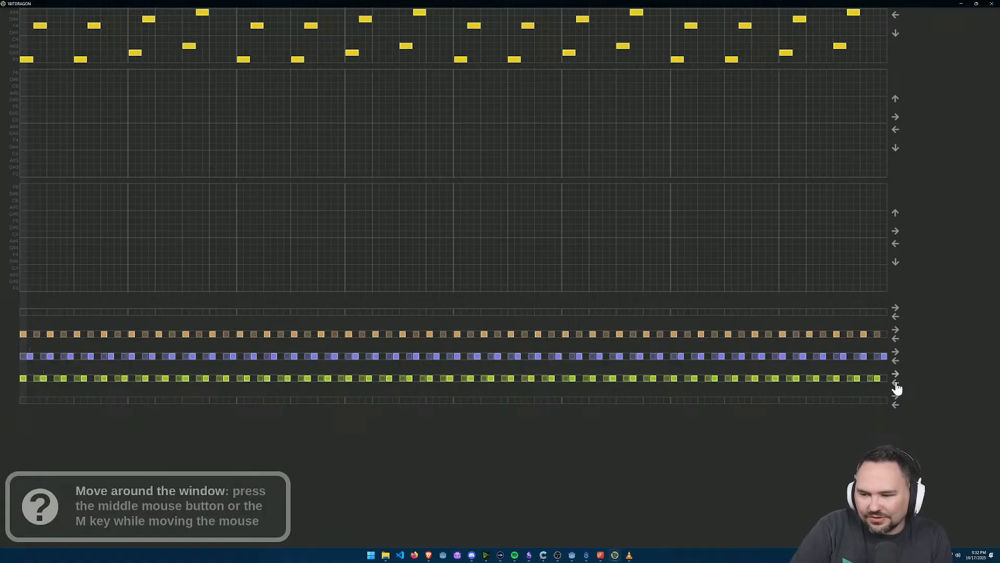
Step: Cycle the Retro Hi-hat 9 beat patterns until the primary beats fall every six cells with secondary beats in between
left_click_drag(542, 442, 846, 441)
left_click(231, 356)
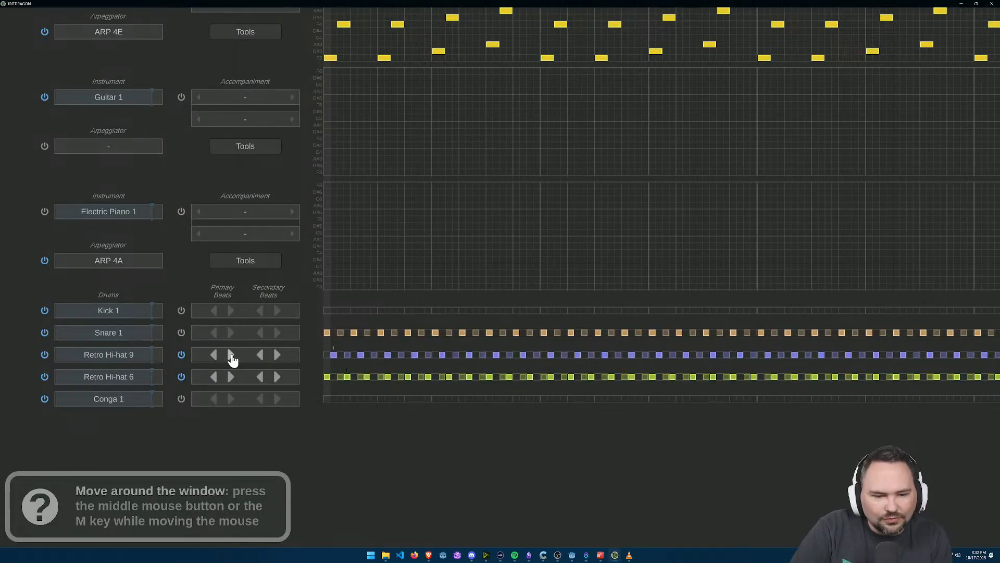
left_click(277, 356)
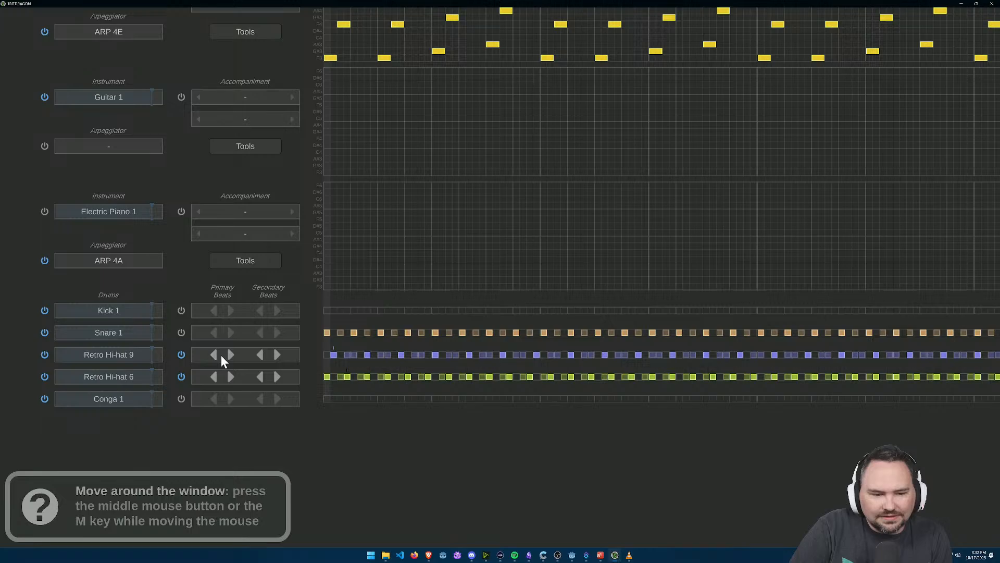
left_click(214, 356)
left_click(231, 356)
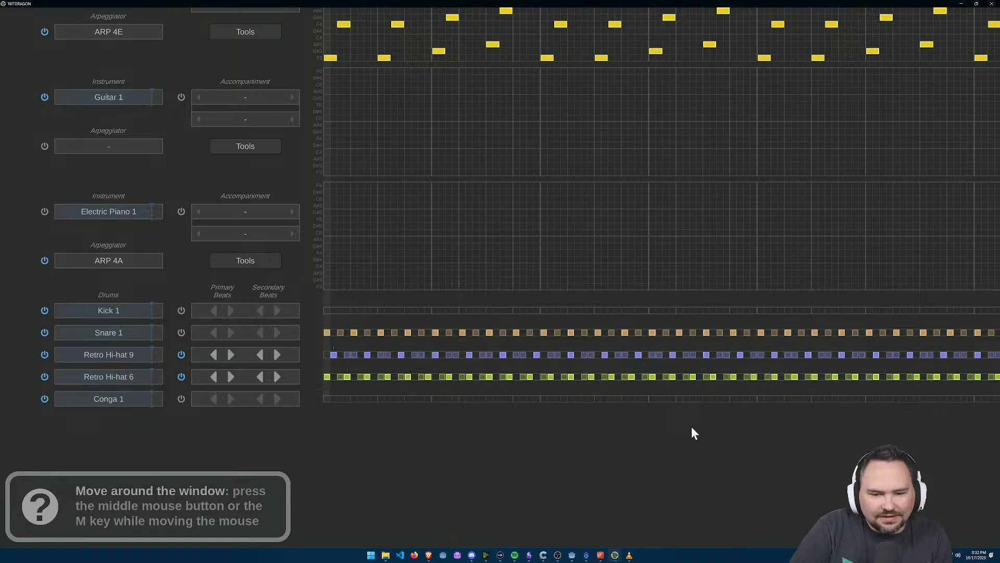
left_click(231, 356)
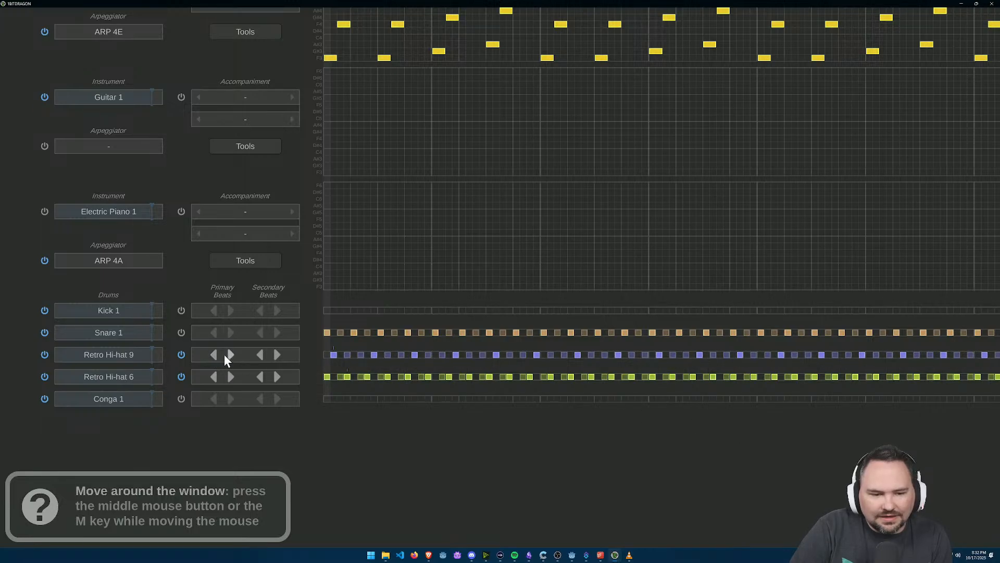
left_click(214, 356)
left_click(277, 356)
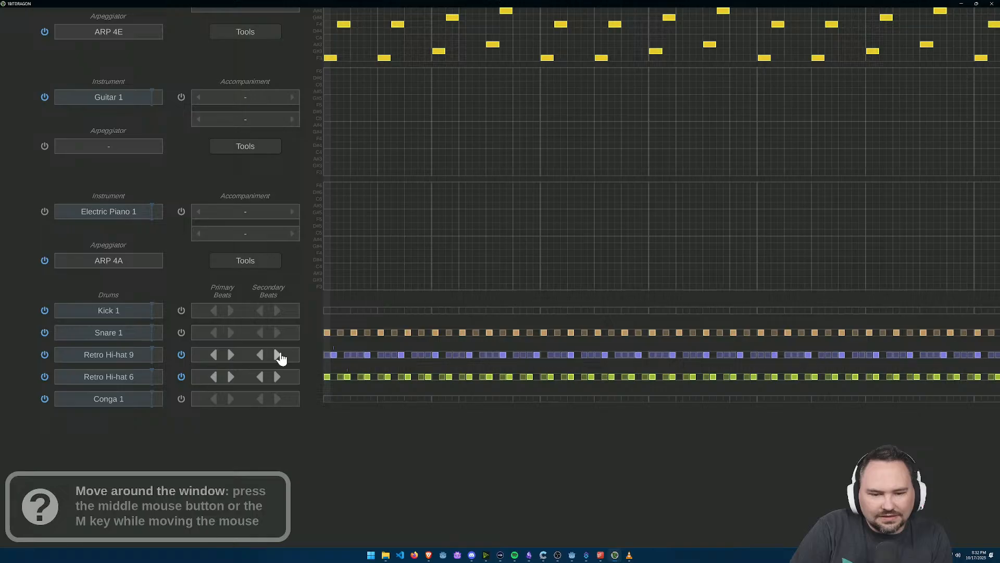
left_click(231, 355)
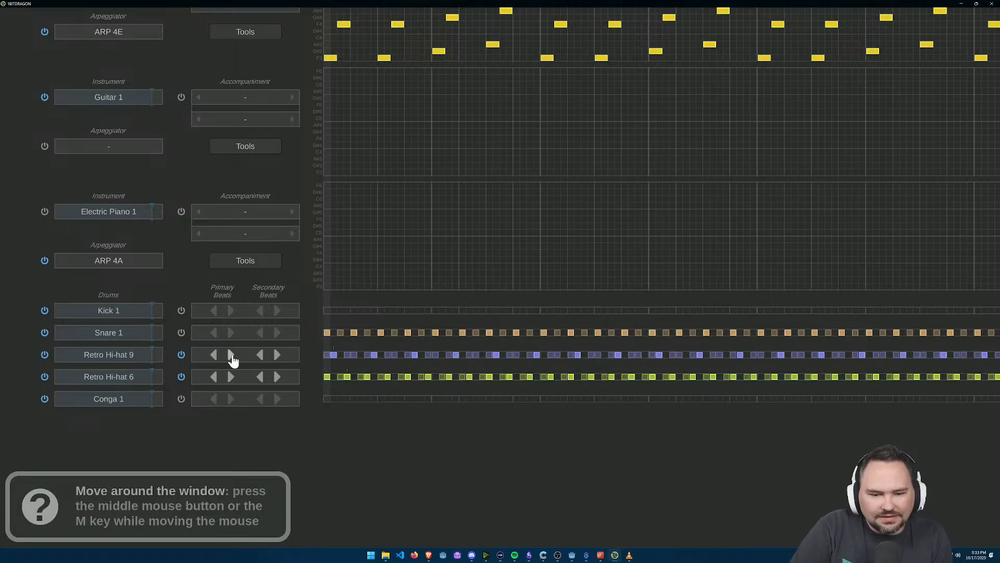
Step: Cycle the Retro Hi-hat 6 beat patterns until the primary beats fall every six cells with paired secondary beats in between
left_click_drag(748, 424, 663, 408)
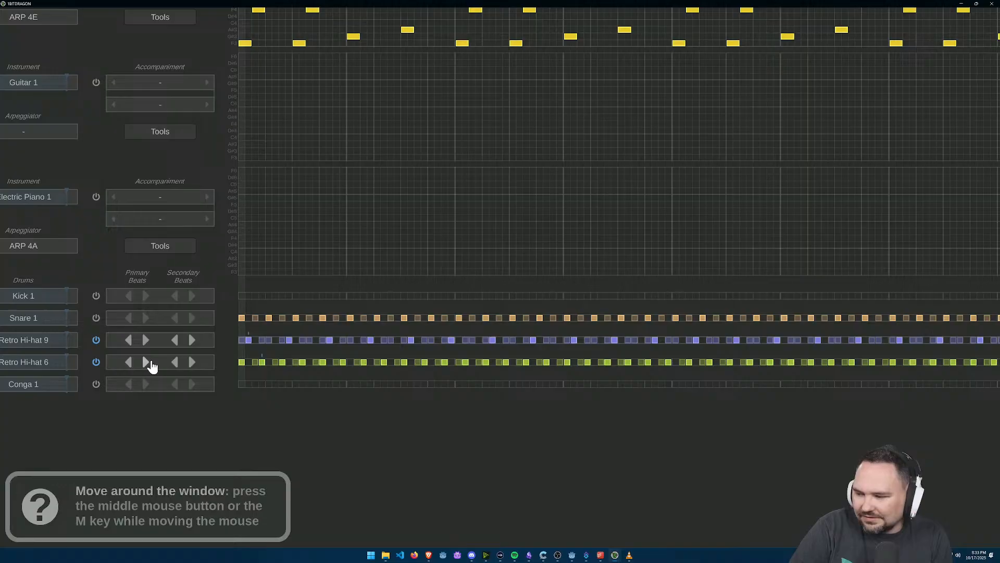
left_click(146, 362)
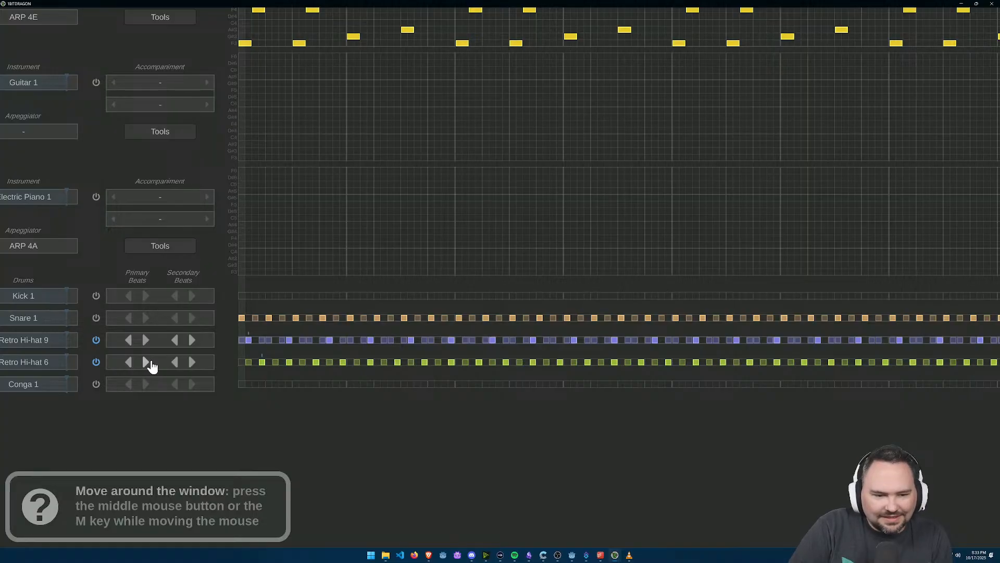
left_click(146, 362)
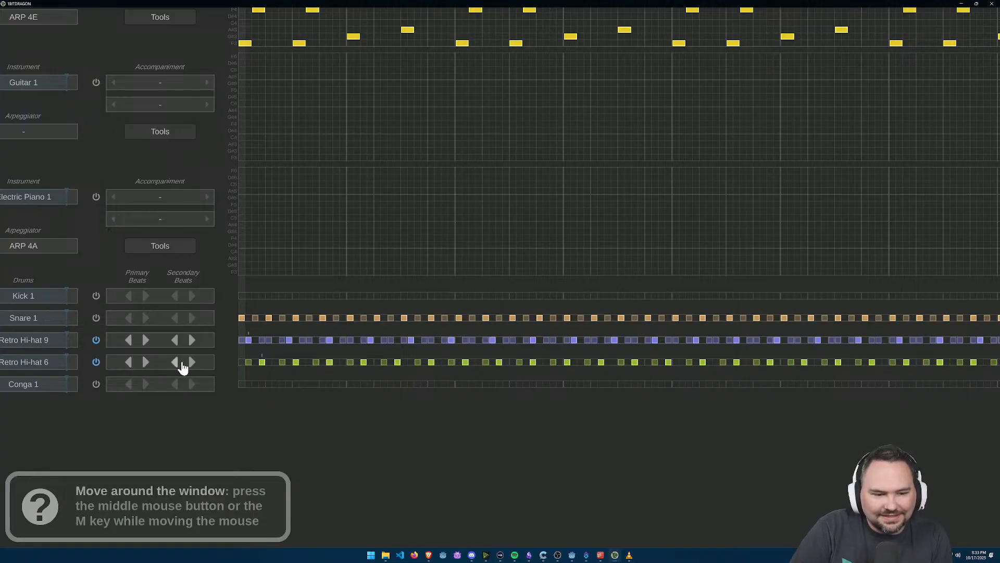
left_click(192, 363)
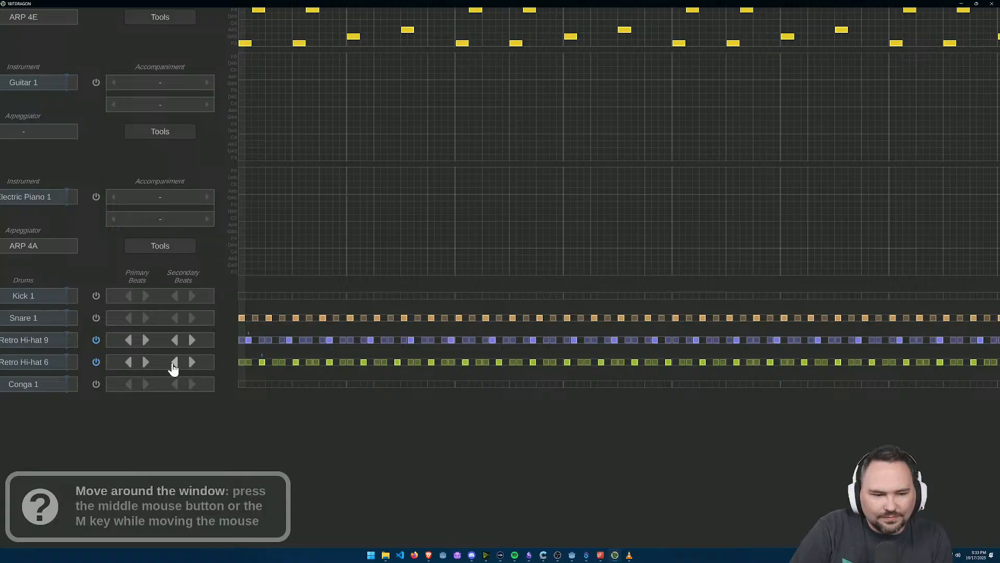
left_click(192, 363)
left_click(146, 362)
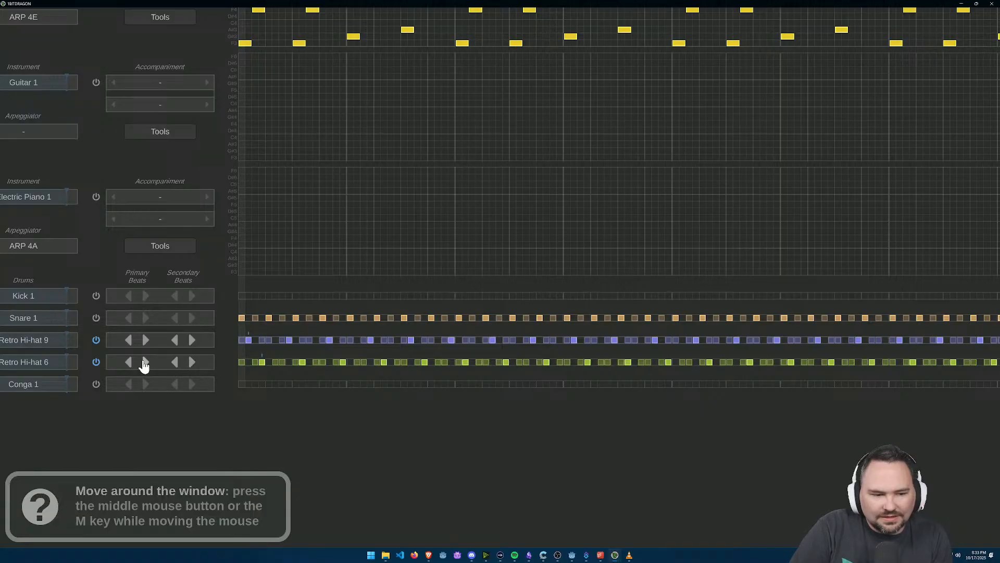
Step: Widen the Retro Hi-hat 9 primary beats to every ten cells, with secondary beats on every second cell between them
left_click_drag(519, 392, 490, 375)
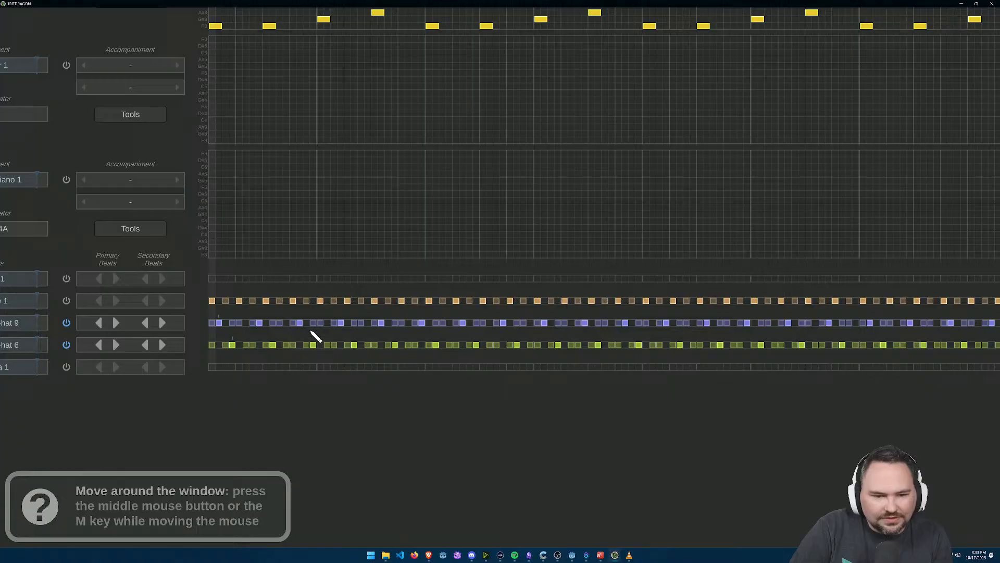
left_click(117, 324)
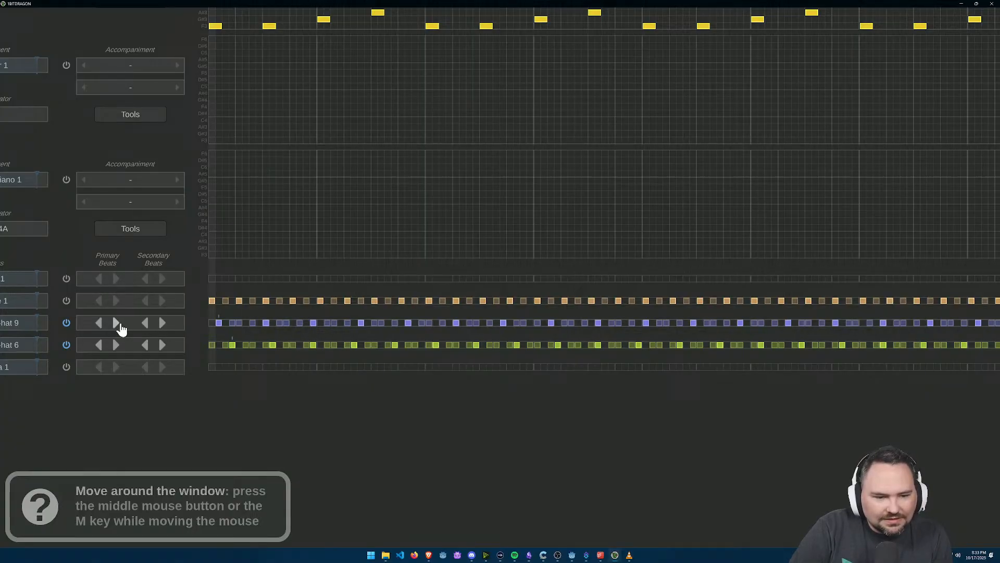
left_click(117, 324)
left_click(117, 326)
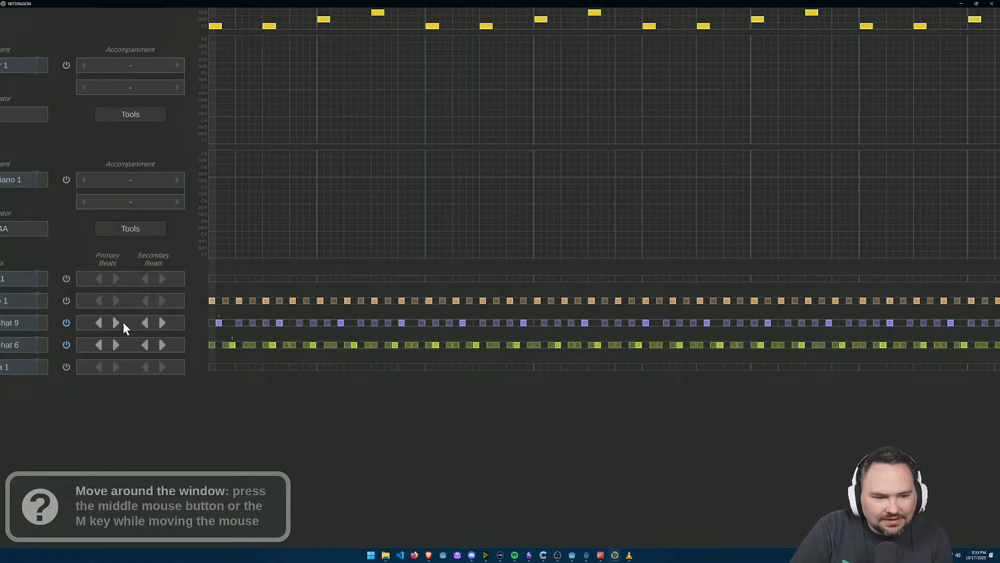
left_click(120, 323)
left_click(163, 324)
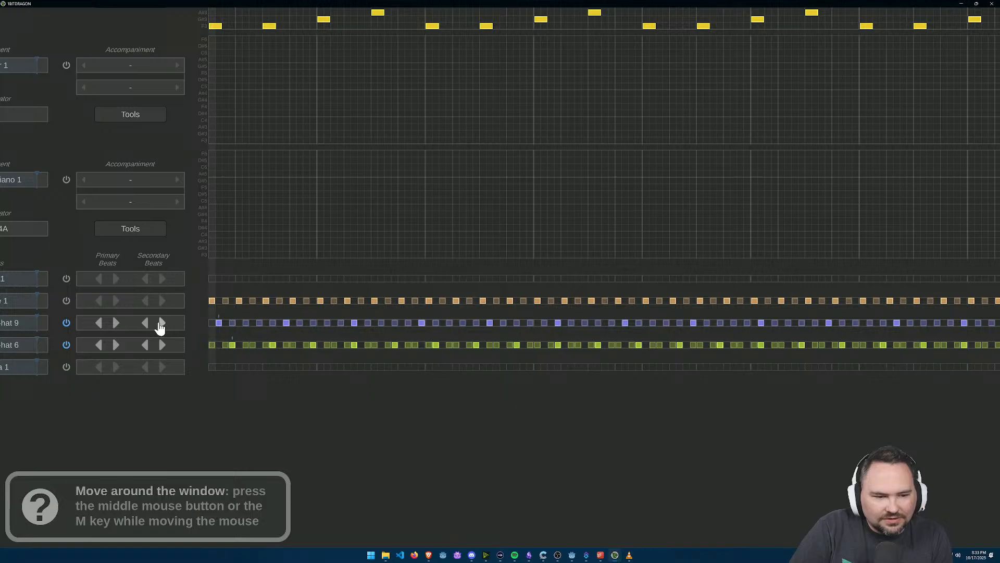
Step: Cycle the Retro Hi-hat 9 primary beat patterns until the primary beats fall every 13 cells
left_click(116, 323)
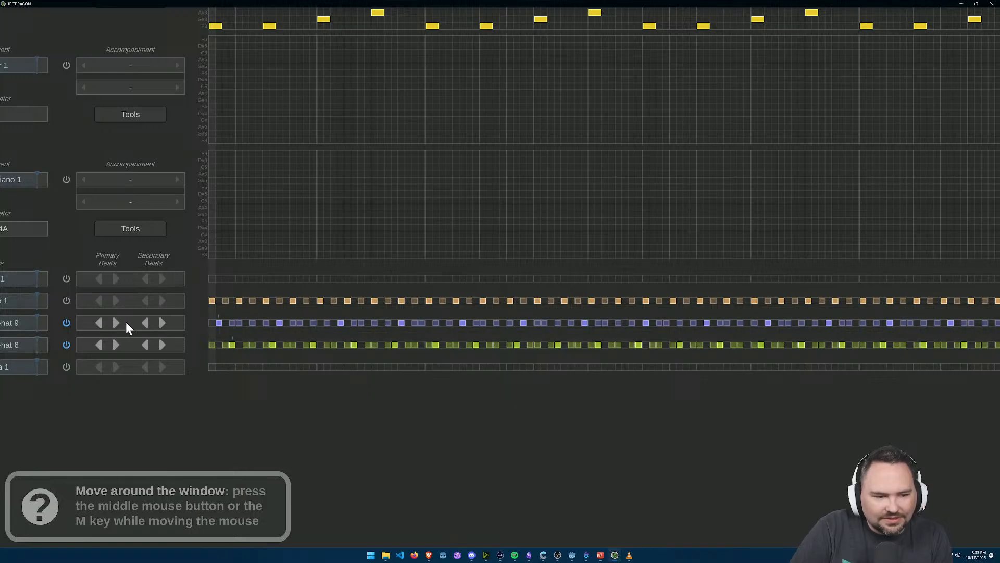
left_click(117, 323)
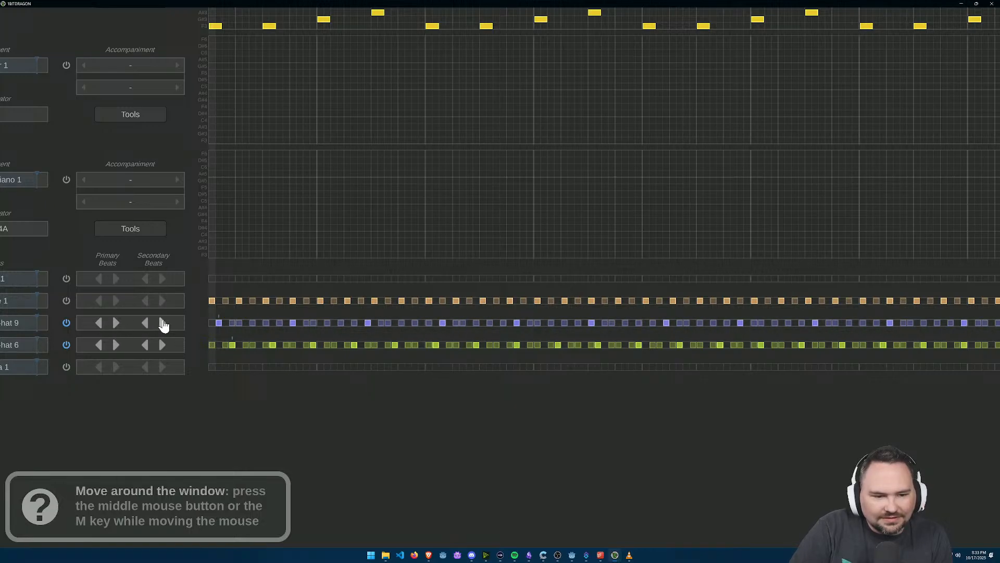
left_click(99, 323)
left_click(100, 323)
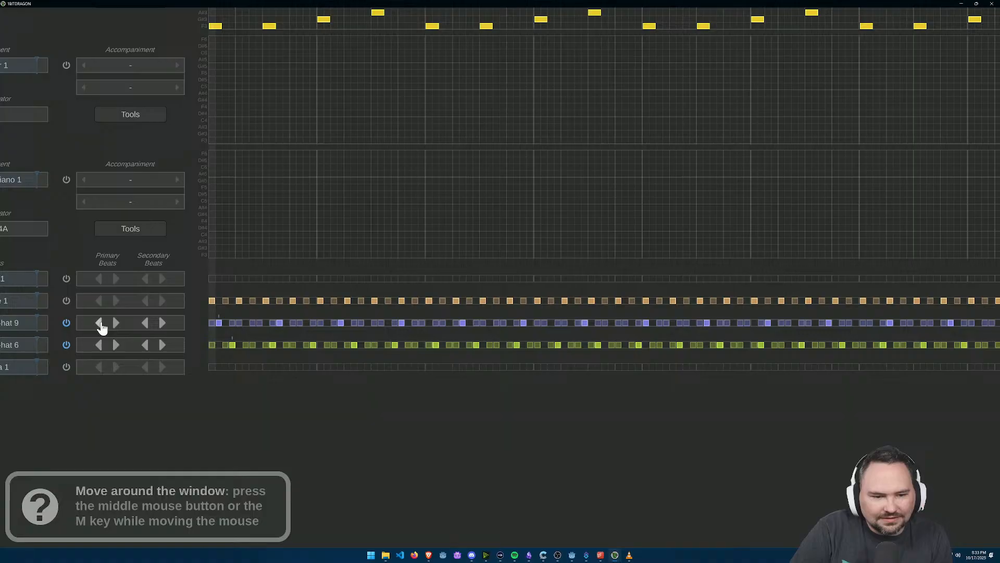
left_click(116, 323)
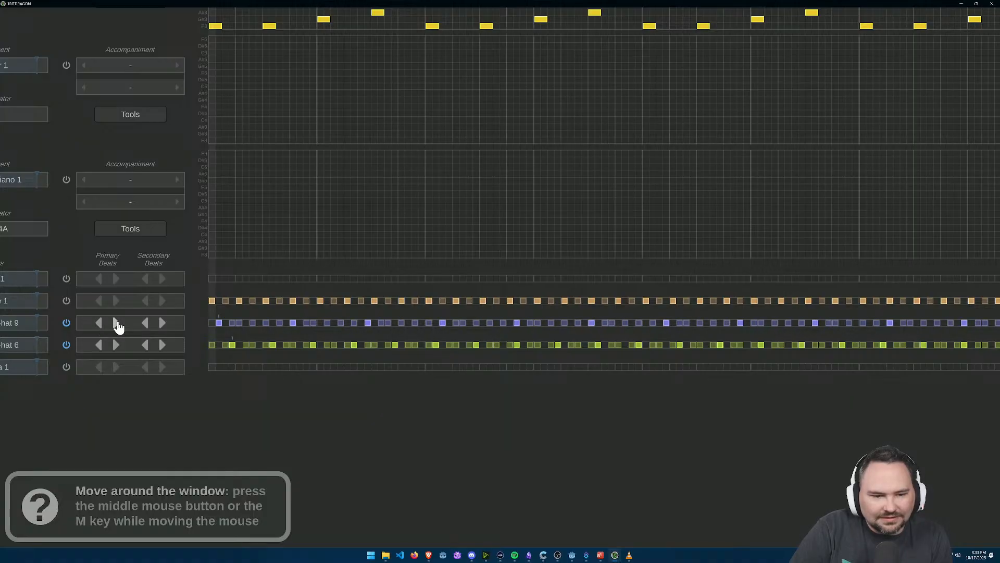
left_click(116, 323)
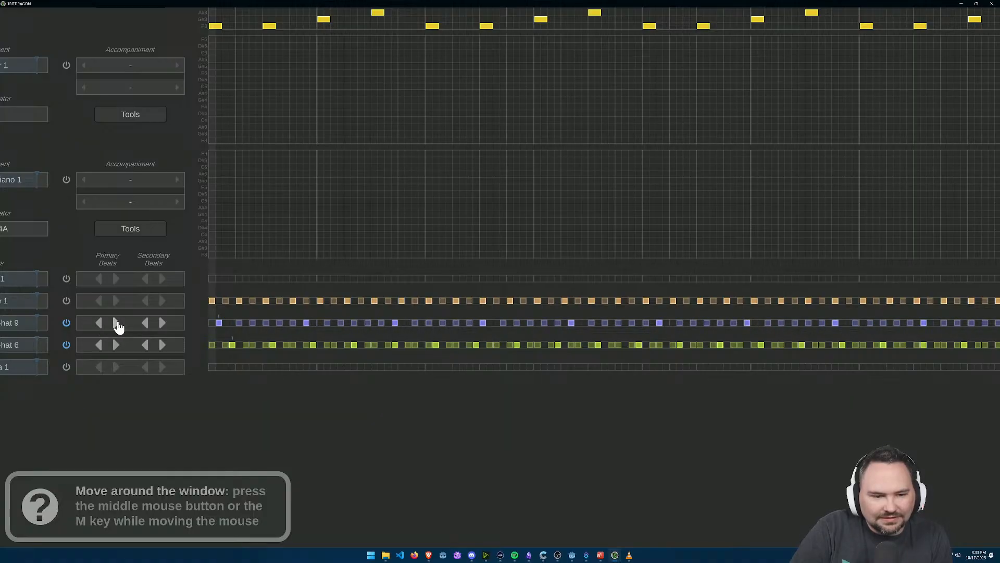
Step: Widen the Retro Hi-hat 9 primary beats to every 20 cells and cycle its secondary beat patterns
left_click(164, 324)
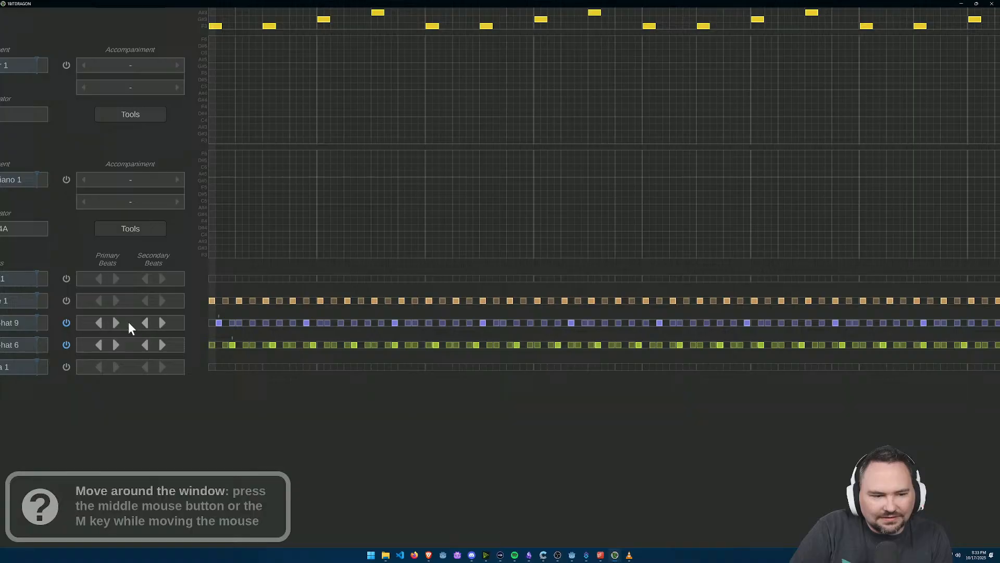
left_click(116, 323)
left_click(163, 324)
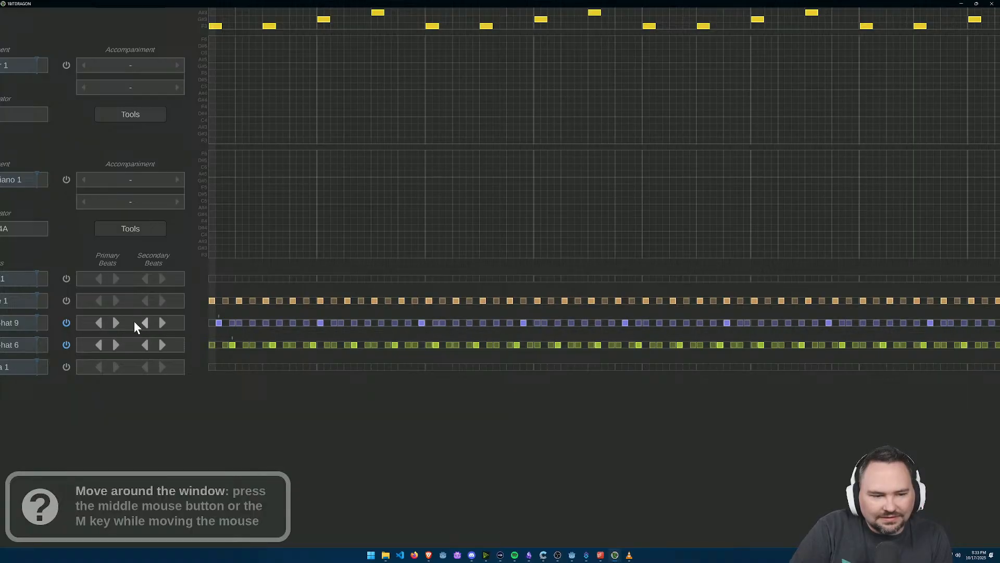
left_click(117, 324)
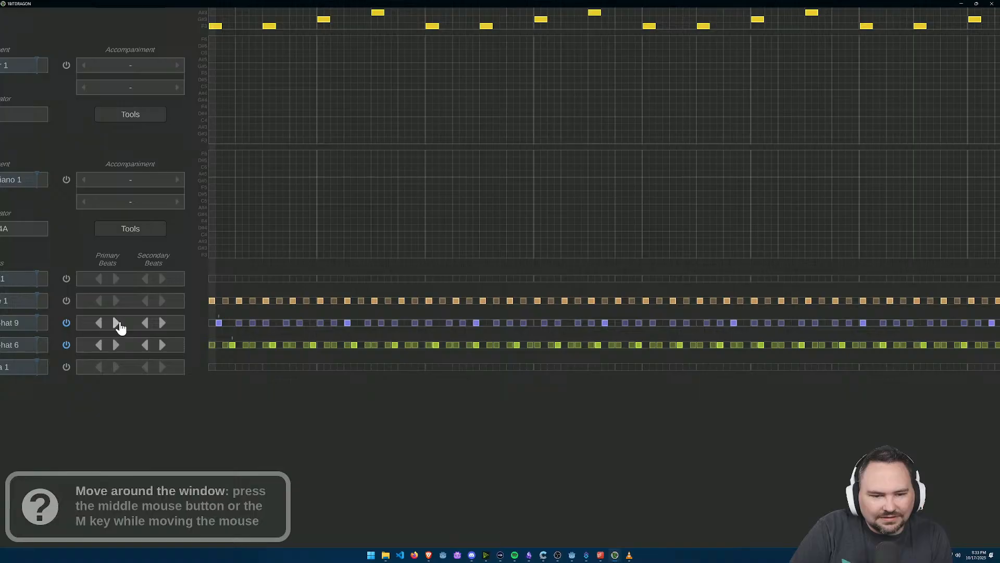
left_click(117, 324)
left_click(164, 324)
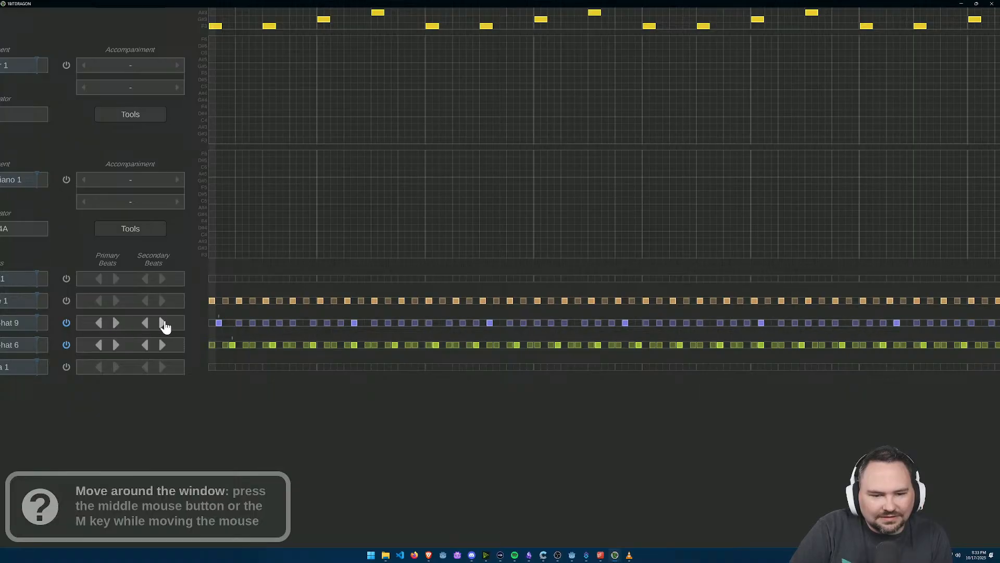
Step: Fill the Retro Hi-hat 9 row with denser secondary beats in groups of two and three between the primary beats
left_click(163, 324)
left_click(163, 324)
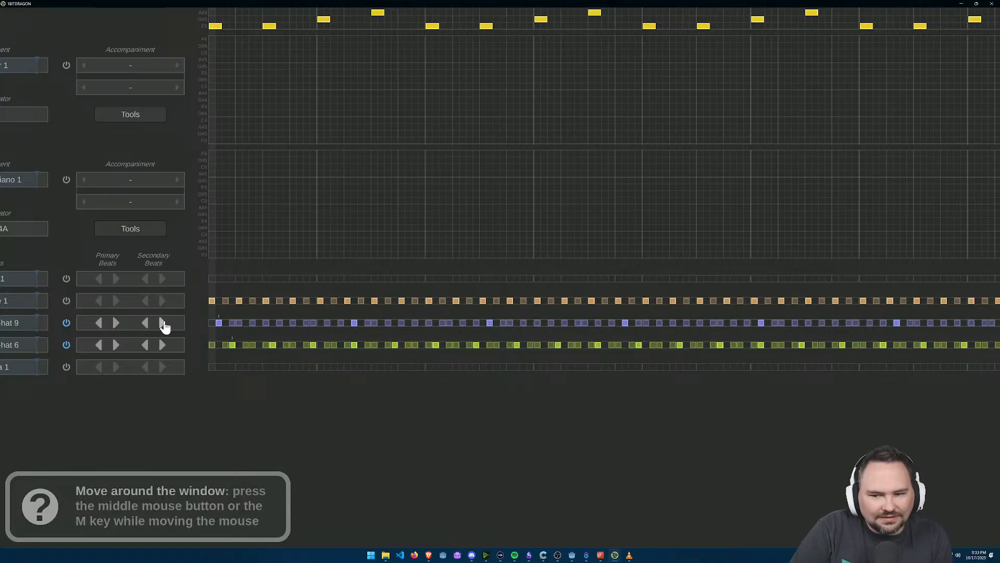
left_click(163, 324)
left_click(163, 325)
left_click(163, 324)
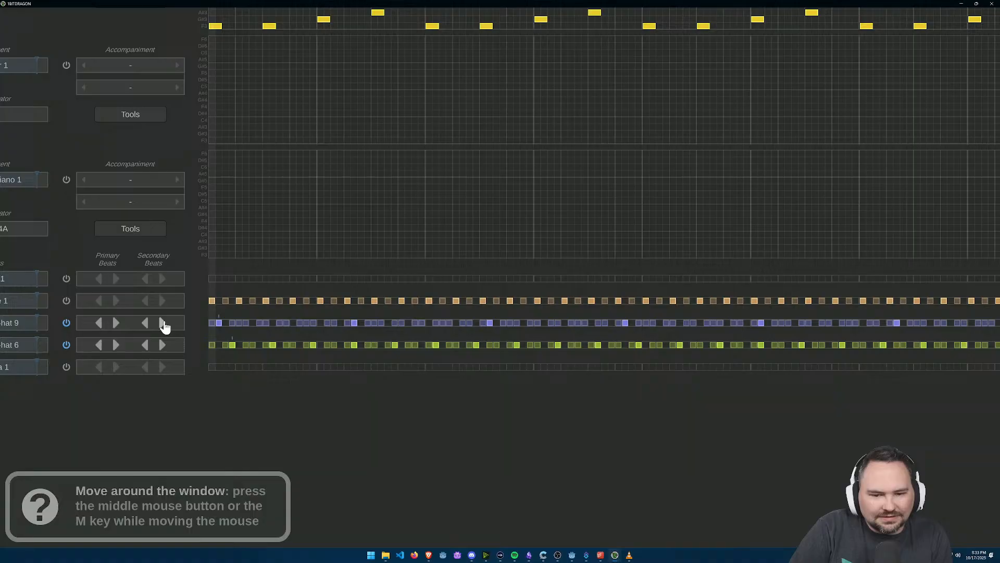
Step: Clear the start of the Retro Hi-hat 9 row and place paired primary beats on cells 1–2, 5–6 and 9–10
left_click_drag(211, 323, 402, 330)
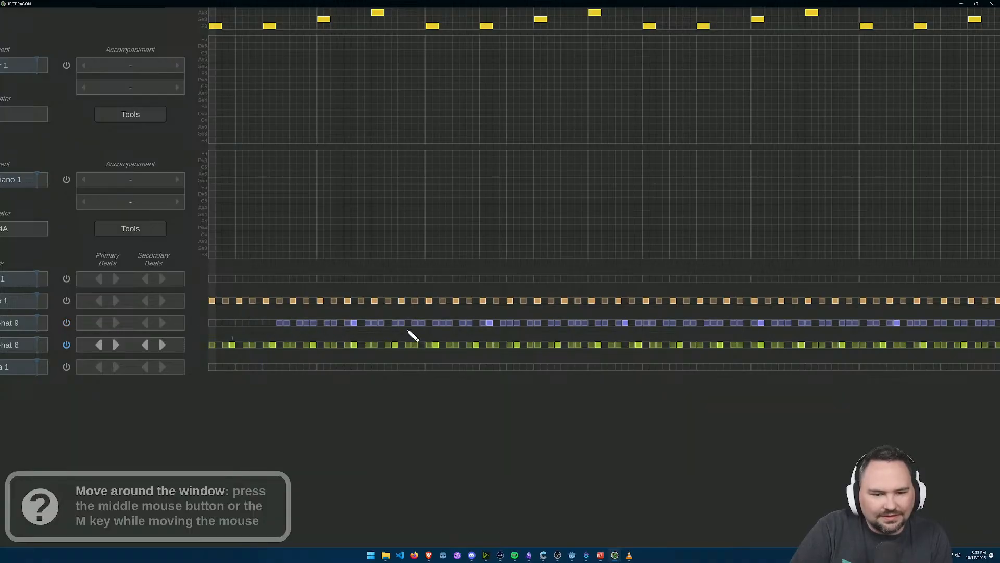
scroll(217, 332, "up", 3)
left_click(204, 312)
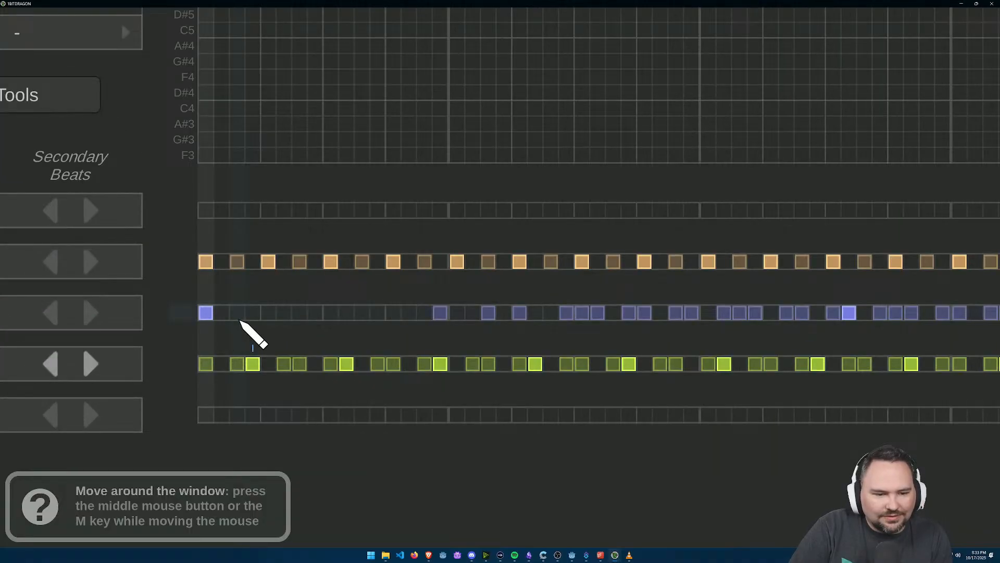
left_click(222, 315)
left_click(268, 313)
left_click(284, 312)
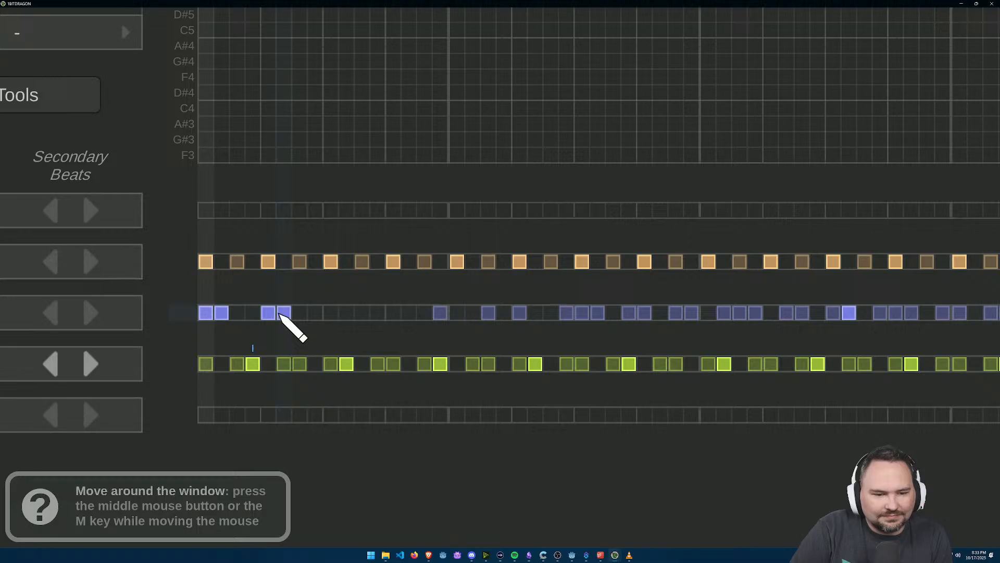
left_click(331, 313)
left_click(347, 313)
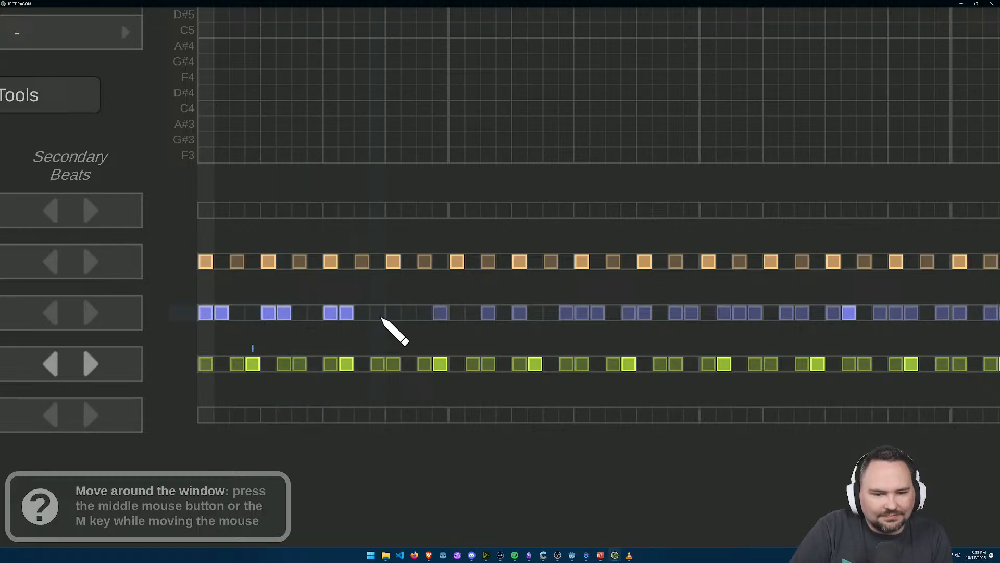
Step: Add paired Retro Hi-hat 9 primary beats on cells 13–14 and 17–18, erasing the generated beats around them
left_click(393, 313)
left_click(425, 313)
right_click(425, 314)
right_click(440, 314)
left_click(410, 315)
left_click(441, 314)
left_click(457, 315)
right_click(488, 313)
right_click(519, 313)
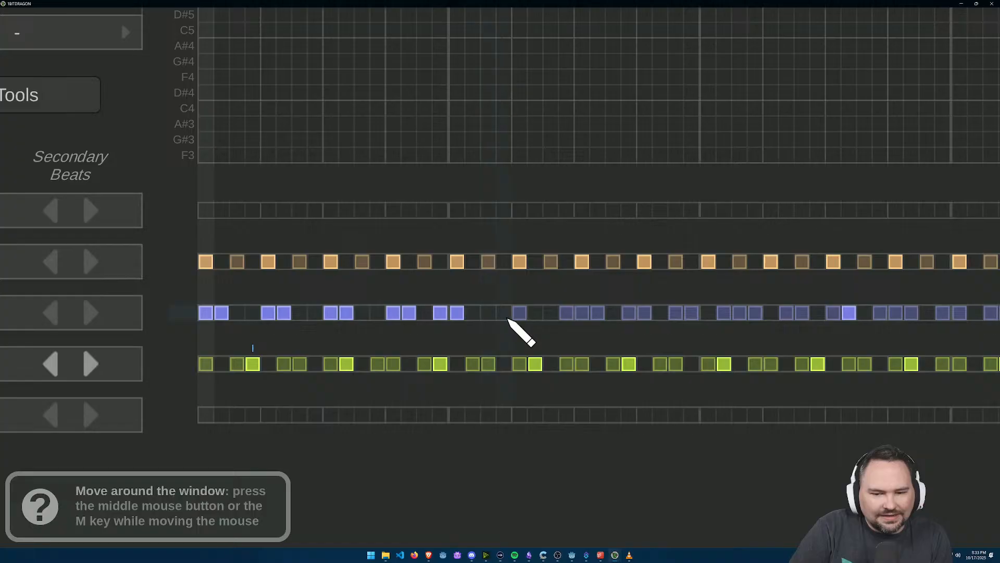
right_click(440, 313)
right_click(457, 314)
left_click(456, 313)
left_click(472, 314)
Step: Add paired Retro Hi-hat 9 beats on cells 21–22 and 25–26, erasing the generated secondary beats between them
left_click(520, 315)
left_click(536, 317)
right_click(566, 315)
right_click(582, 314)
right_click(597, 313)
right_click(628, 311)
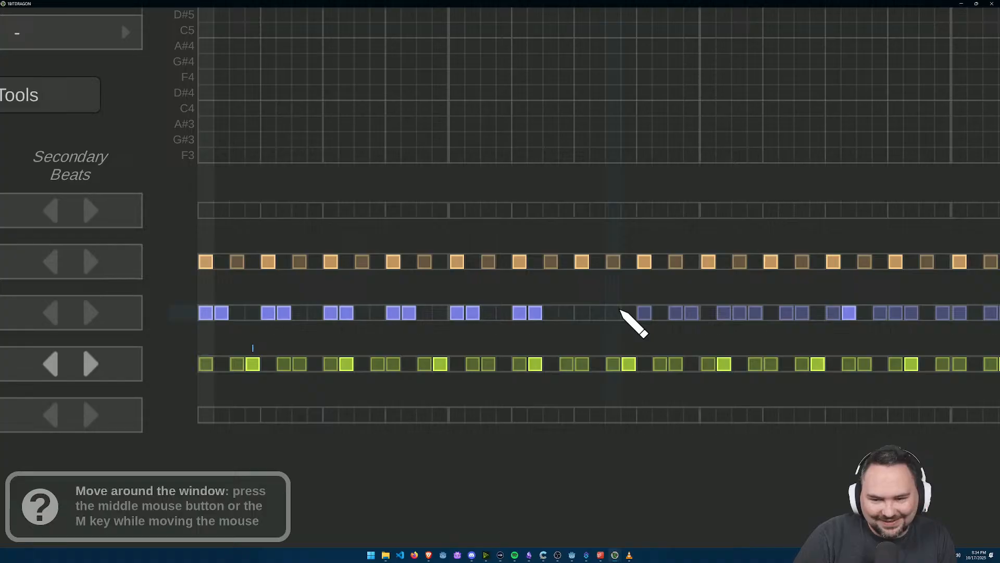
left_click(582, 312)
left_click(597, 313)
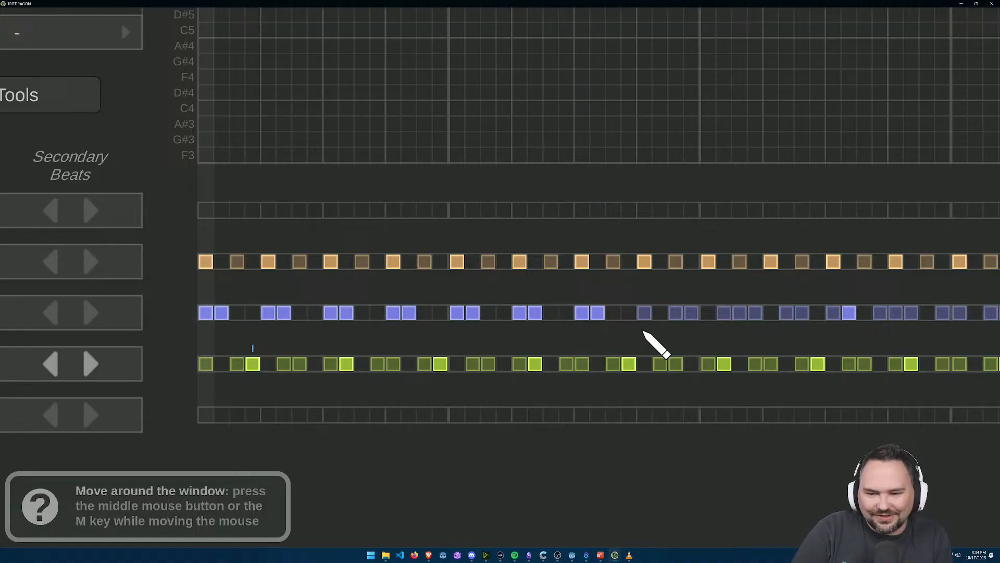
Step: Continue the Retro Hi-hat 9 pairs on cells 29–30, 33–34 and 37–38, clearing the generated beats in between
left_click(644, 312)
left_click(661, 313)
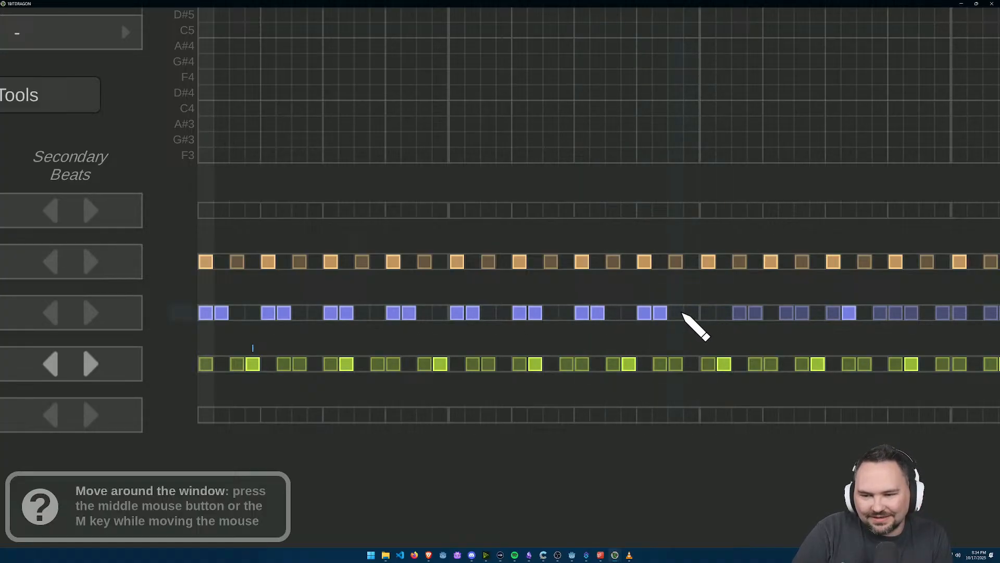
left_click(709, 312)
left_click(725, 313)
left_click(771, 312)
left_click(802, 312)
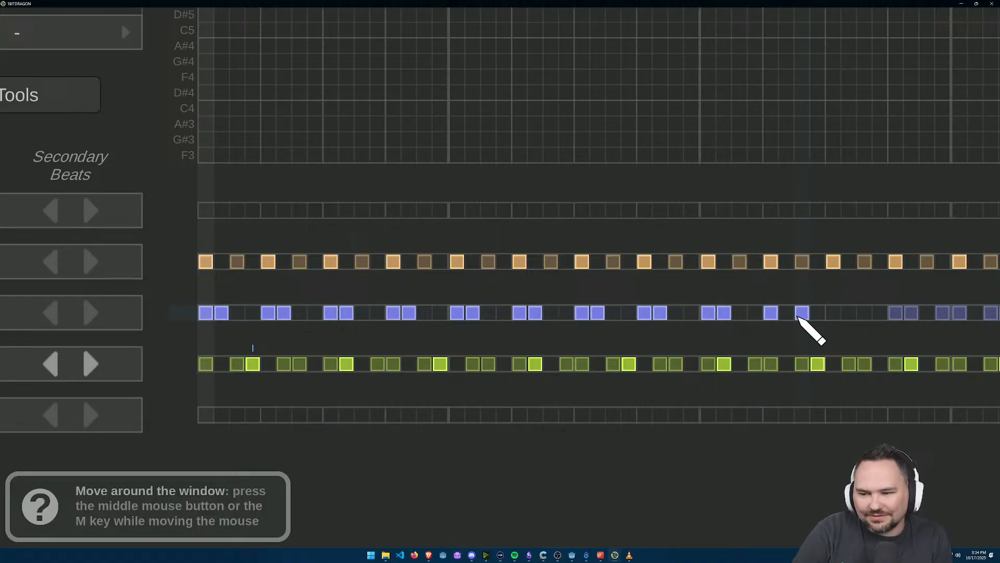
left_click(787, 312)
left_click(802, 312)
Step: Place Retro Hi-hat 9 beat pairs on cells 41–42, 45–46 and 49–50 in place of the generated beats
left_click(834, 312)
left_click(849, 313)
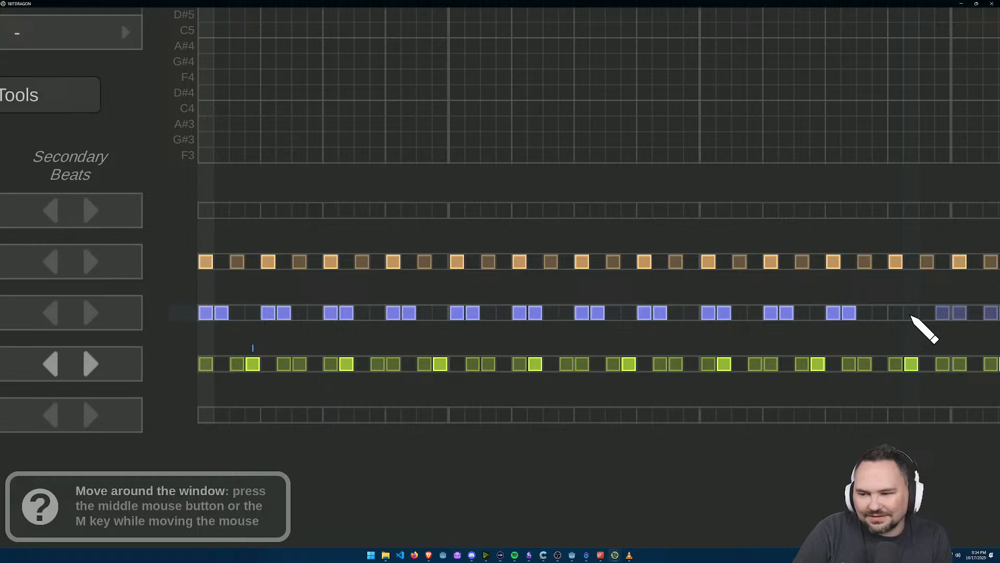
left_click(896, 312)
left_click(912, 313)
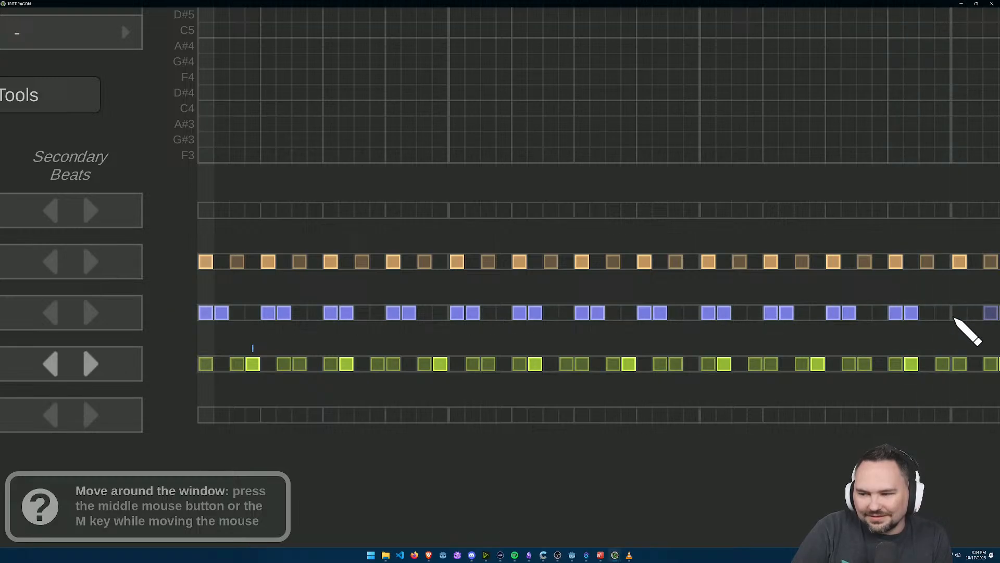
left_click(974, 313)
Step: Rework the start of the Retro Hi-hat 6 row into primary beat pairs on cells 3–4, 7–8, 11–12 and 15–16
mouse_move(205, 365)
left_mouse_down()
mouse_move(285, 360)
mouse_move(252, 359)
left_mouse_up()
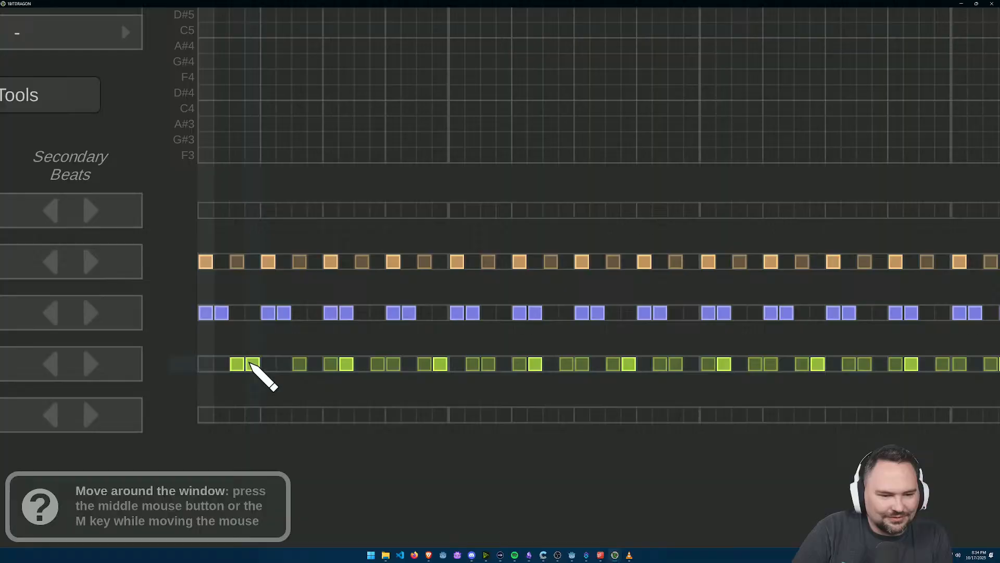
left_click(300, 363)
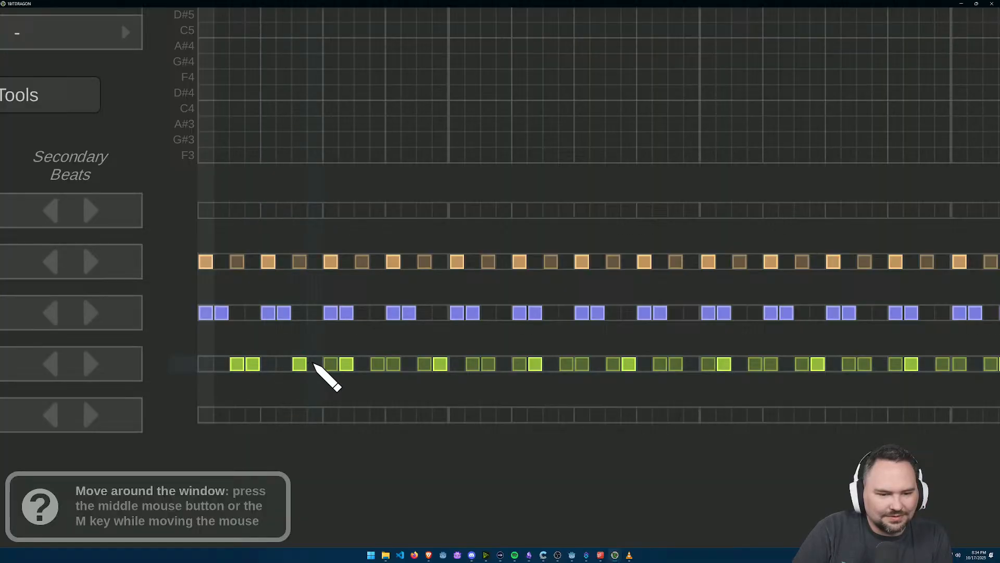
left_click(315, 365)
left_click_drag(337, 364, 351, 365)
left_click(362, 367)
double_click(376, 366)
left_click(392, 365)
left_click(427, 366)
Step: Place a Retro Hi-hat 6 primary beat pair on cells 19–20 and clear the beat on cell 18
left_click(472, 364)
left_click(487, 366)
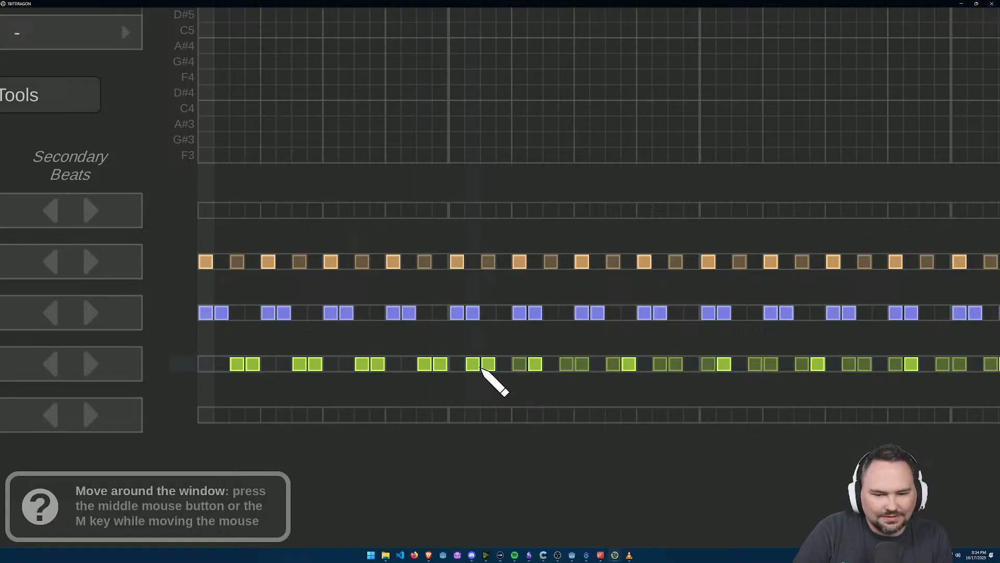
left_click(485, 367)
left_click(491, 365)
left_click(492, 365)
left_click(500, 365)
left_click(492, 363)
Step: Add Retro Hi-hat 6 beat pairs on cells 23–24 and 27–28, erasing the generated beats between them
left_click(517, 364)
left_click(535, 364)
left_click(551, 364)
left_click(567, 364)
left_click(582, 364)
left_click(614, 365)
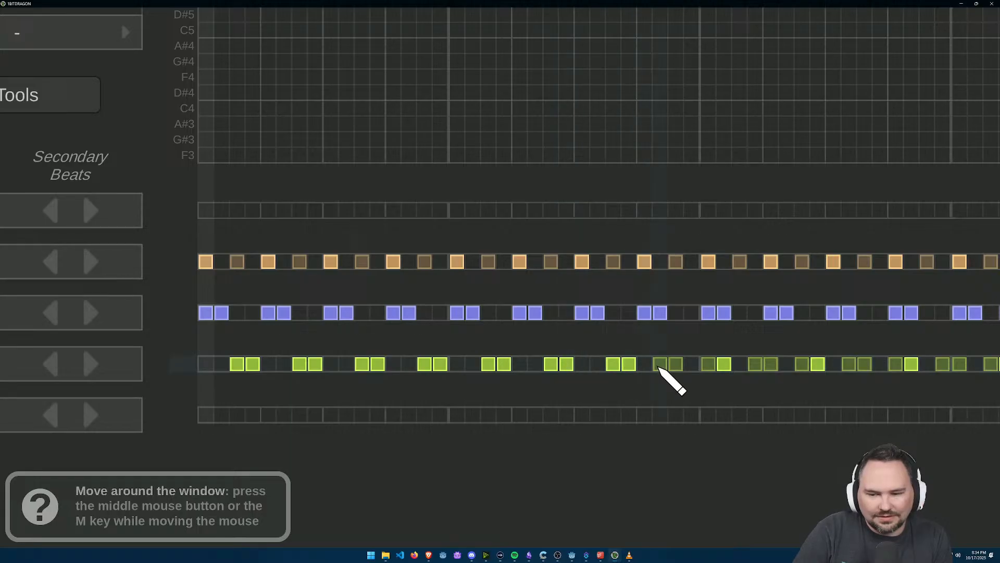
Step: Add Retro Hi-hat 6 beat pairs on cells 31–32 and 35–36, clearing the generated beats around them
left_click(660, 365)
left_click(675, 365)
left_click(691, 364)
left_click(709, 364)
left_click(725, 364)
left_click(740, 365)
left_click(755, 364)
left_click(771, 365)
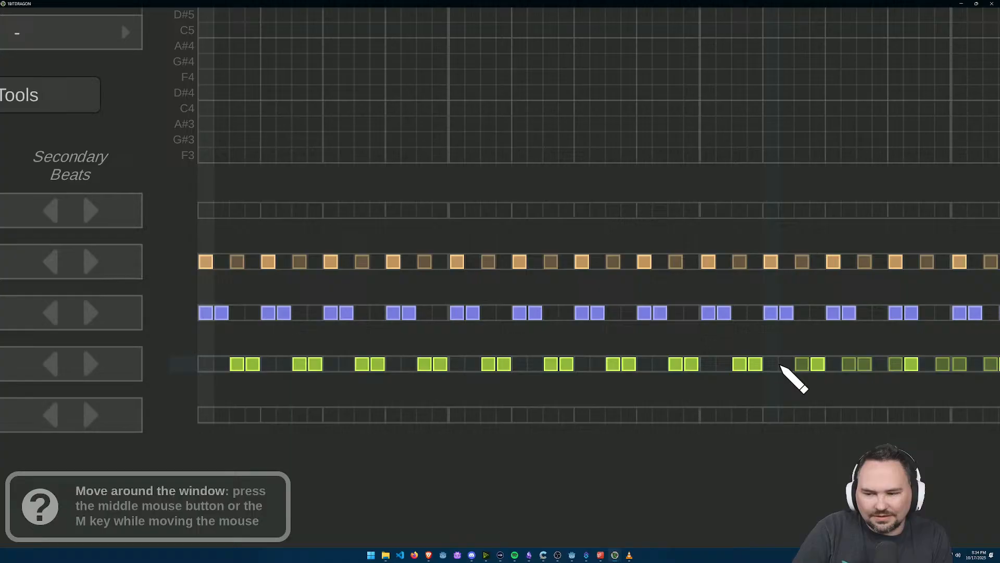
Step: Continue the Retro Hi-hat 6 pairs on cells 39–40, 43–44 and 47–48, and place a primary beat on cell 51
left_click(802, 365)
left_click(850, 364)
left_click(864, 364)
left_click(881, 365)
left_click(896, 365)
left_click(911, 364)
left_click(927, 367)
left_click(943, 366)
right_click(961, 366)
left_click(990, 367)
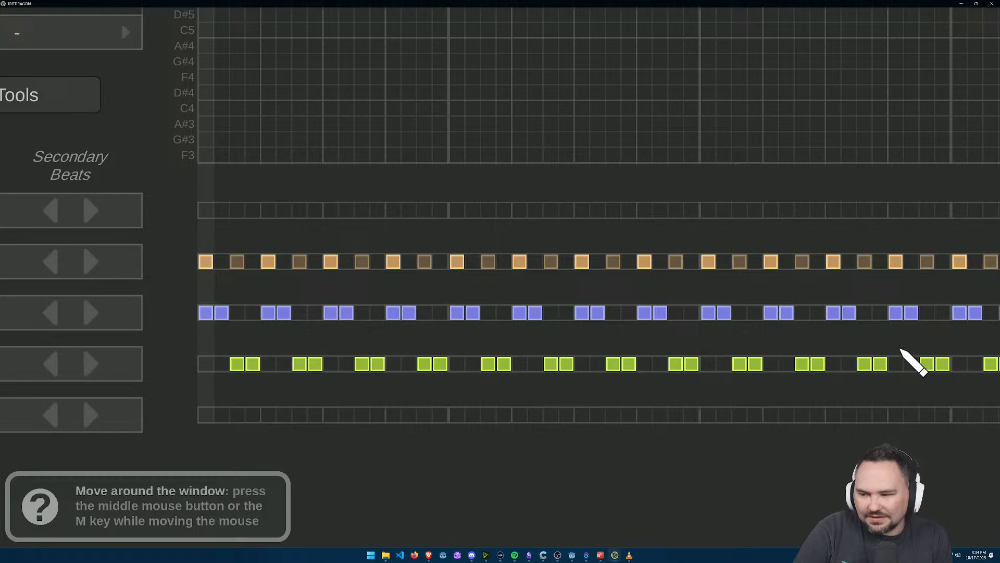
Step: Extend the Retro Hi-hat 9 pairs onto cells 53–54, 57–58 and 61–62, erasing the generated secondary beats between them
left_click_drag(929, 401, 607, 353)
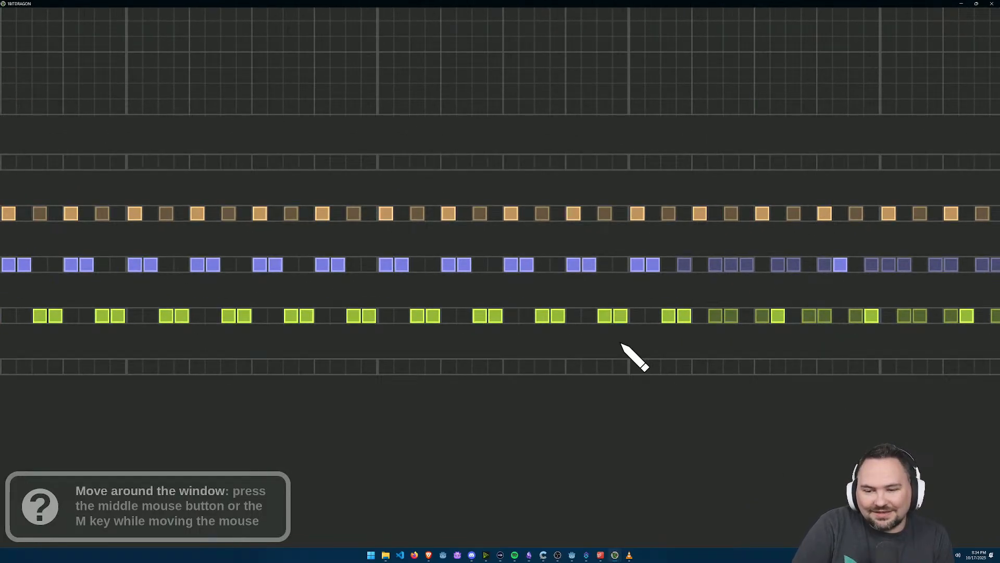
left_click_drag(682, 319, 558, 402)
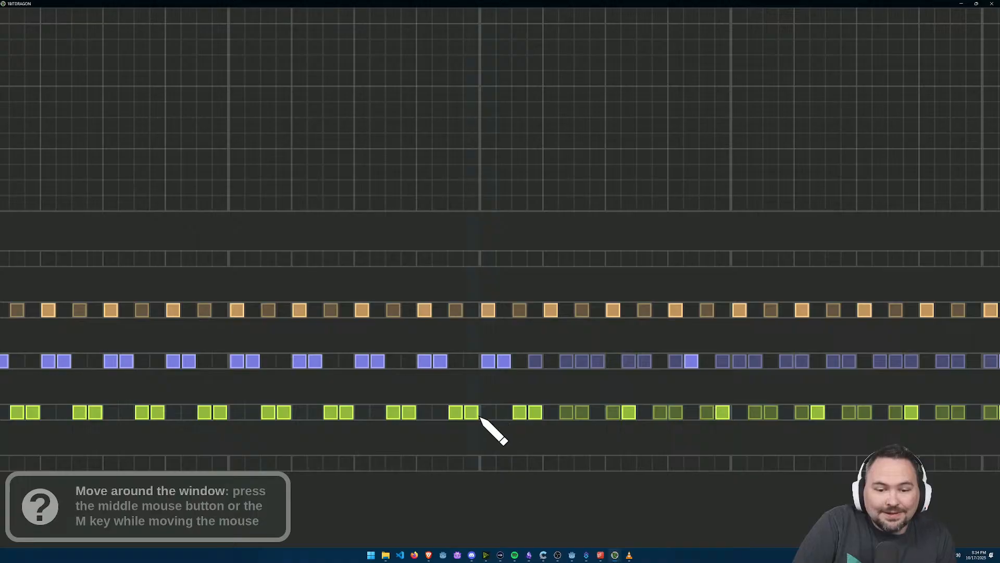
left_click(536, 362)
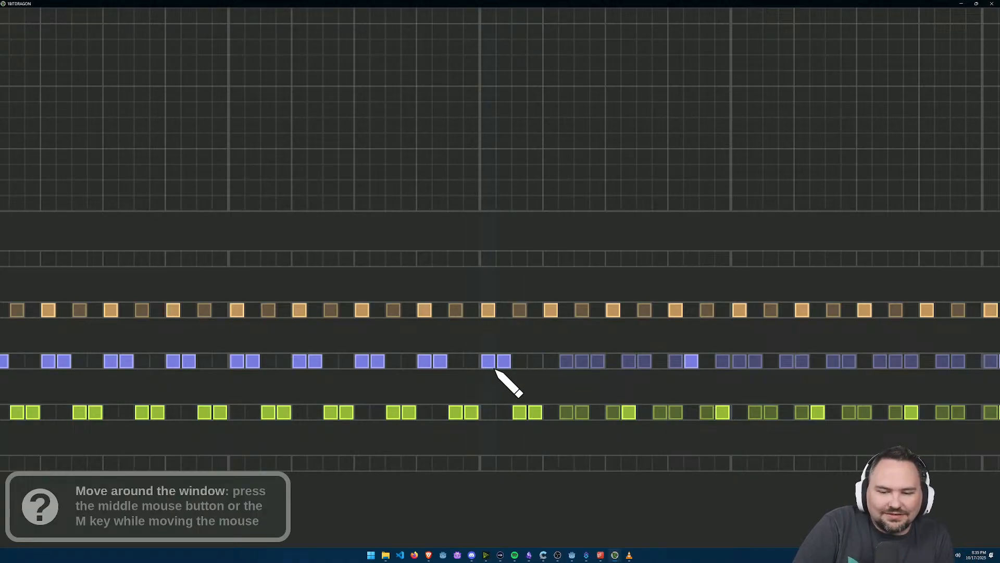
left_click(550, 364)
left_click(563, 364)
right_click(580, 363)
right_click(598, 364)
left_click(613, 364)
left_click(629, 364)
right_click(644, 363)
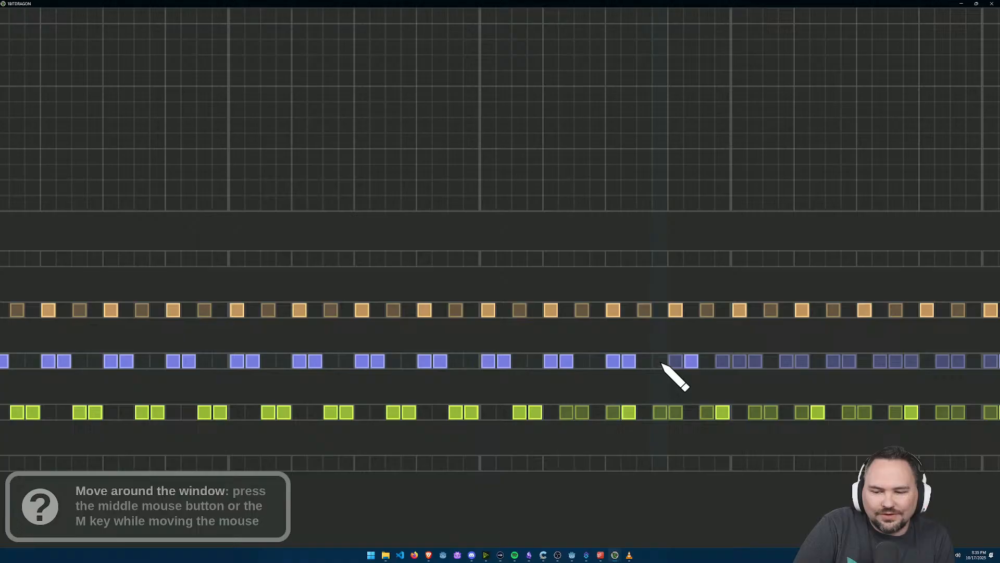
left_click(676, 362)
Step: Place the Retro Hi-hat 9 primary beat pair on cells 65–66, at the start of the following bar
left_click_drag(699, 377, 632, 369)
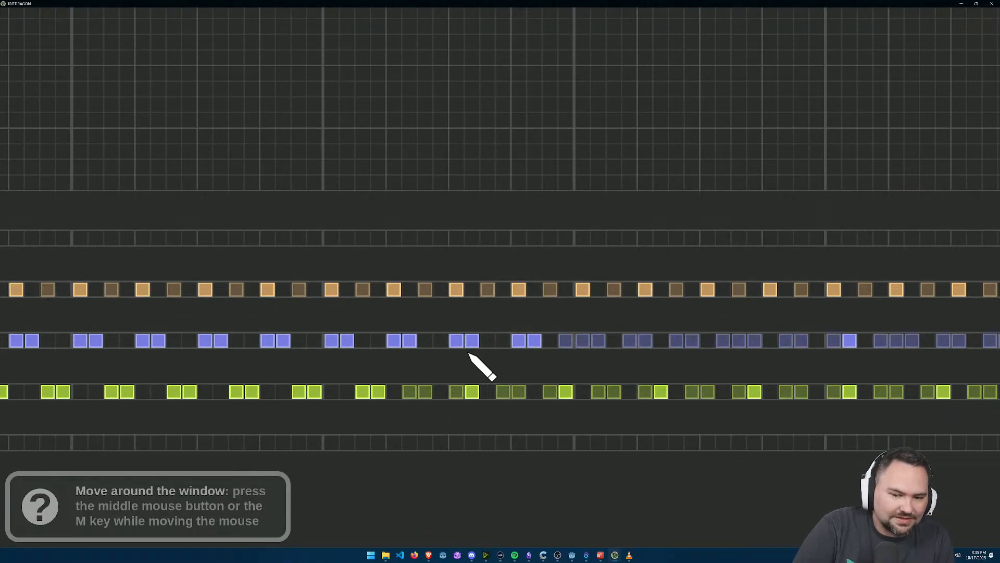
left_click(584, 350)
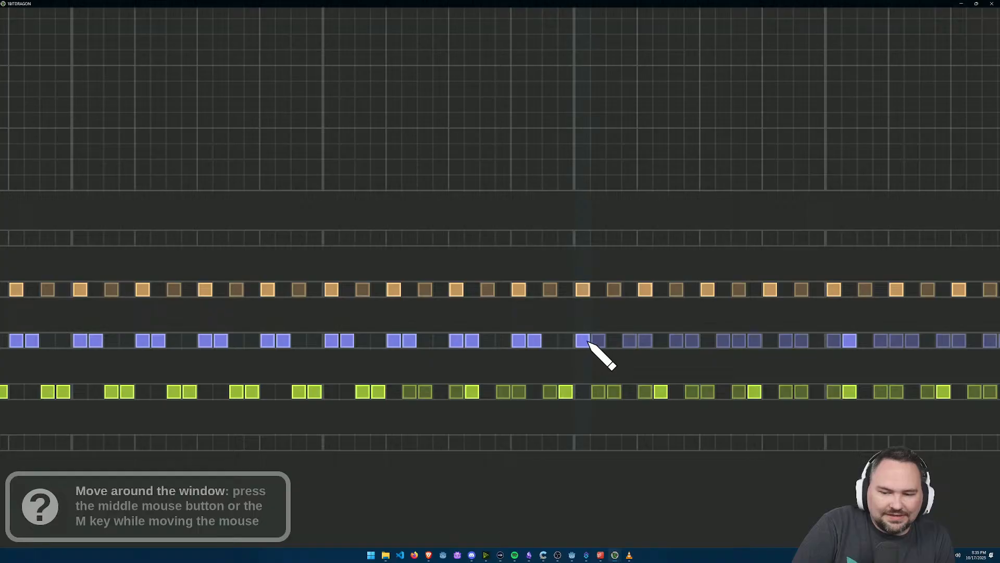
left_click(600, 348)
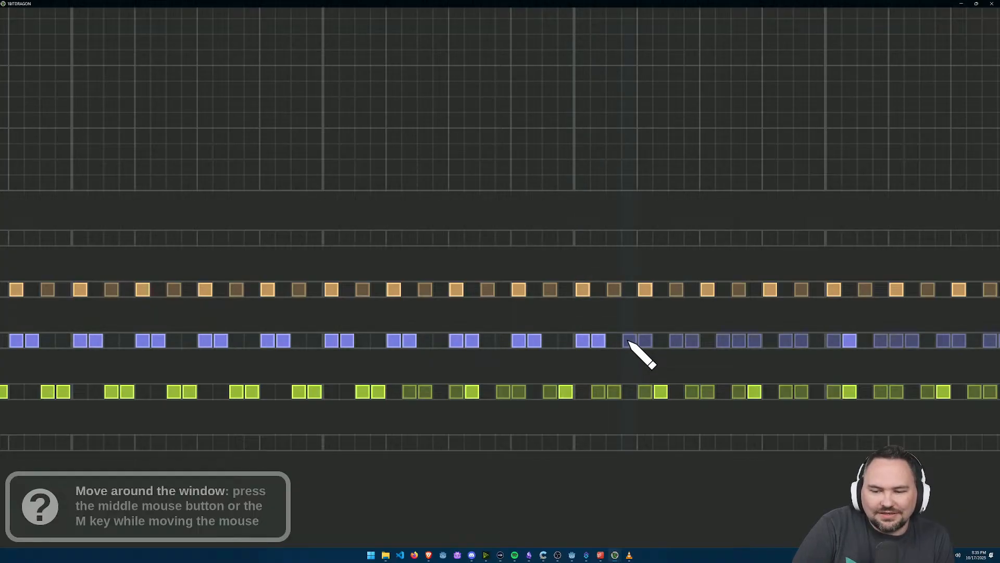
Step: Place Retro Hi-hat 9 primary beat pairs on cells 69–70 and 73–74, erasing the generated beats around them
left_click(652, 344)
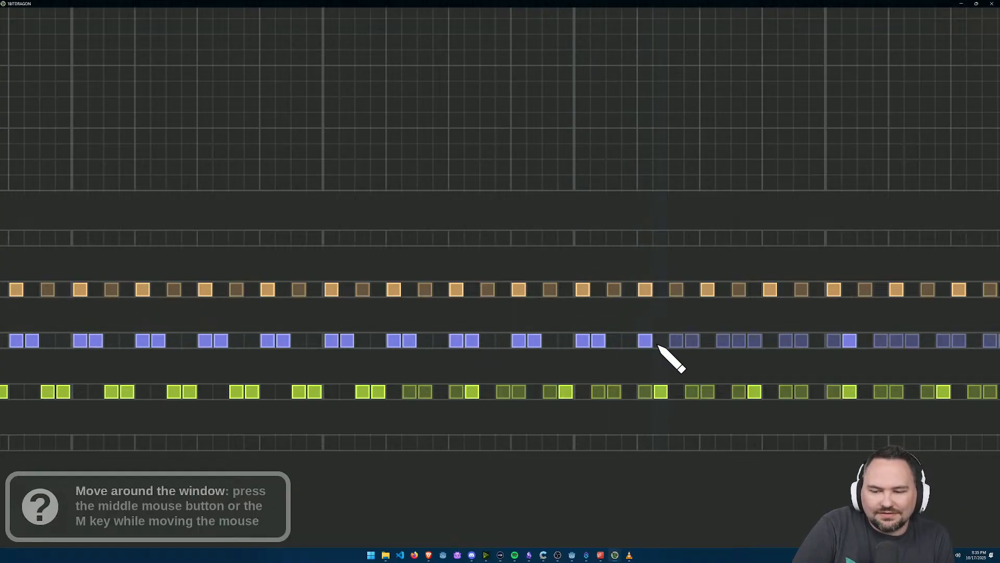
left_click(708, 345)
left_click(722, 340)
right_click(739, 345)
right_click(753, 346)
Step: Extend the Retro Hi-hat 9 pairs onto cells 77–78, 81–82 and 85–86, erasing the generated secondary beats between them
left_click_drag(757, 351, 598, 349)
left_click(450, 309)
left_click(467, 310)
right_click(480, 309)
left_click(513, 309)
right_click(560, 310)
left_click(576, 309)
left_click(591, 309)
Step: Add Retro Hi-hat 9 primary beat pairs on cells 89–90 and 93–94, clearing the generated beats between them
right_click(626, 310)
right_click(636, 311)
left_click(638, 311)
left_click(651, 311)
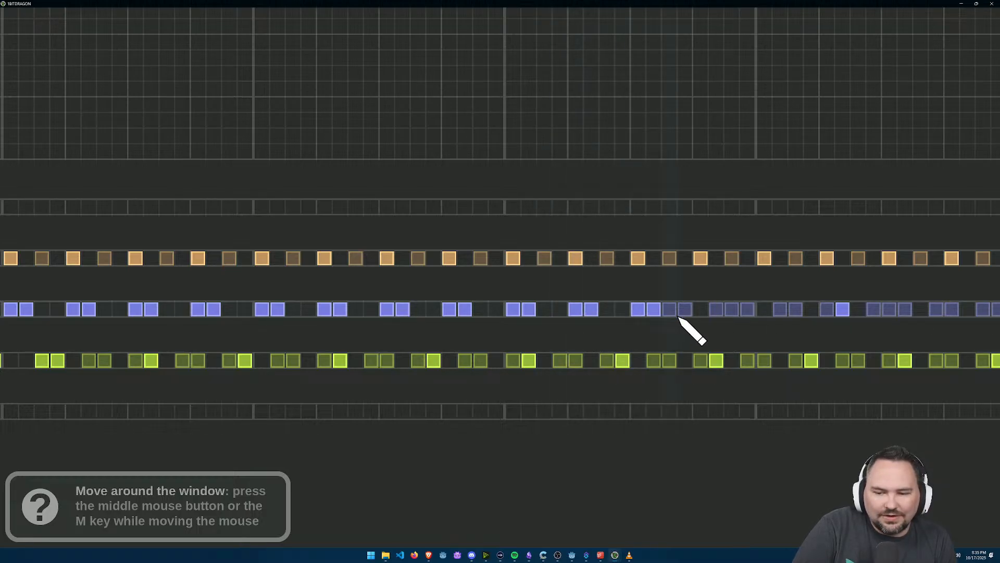
right_click(675, 311)
right_click(683, 311)
left_click(714, 312)
left_click(746, 315)
left_click(736, 313)
Step: Place Retro Hi-hat 9 pairs on cells 97–98 and 101–102, removing the stray primary beat on cell 96
left_click_drag(879, 334, 732, 324)
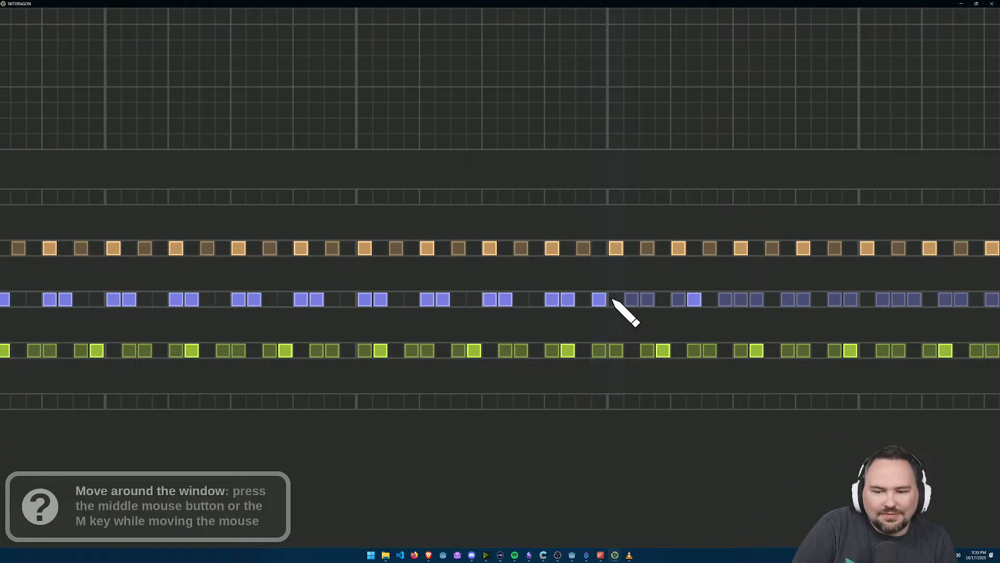
left_click(632, 301)
left_click(647, 300)
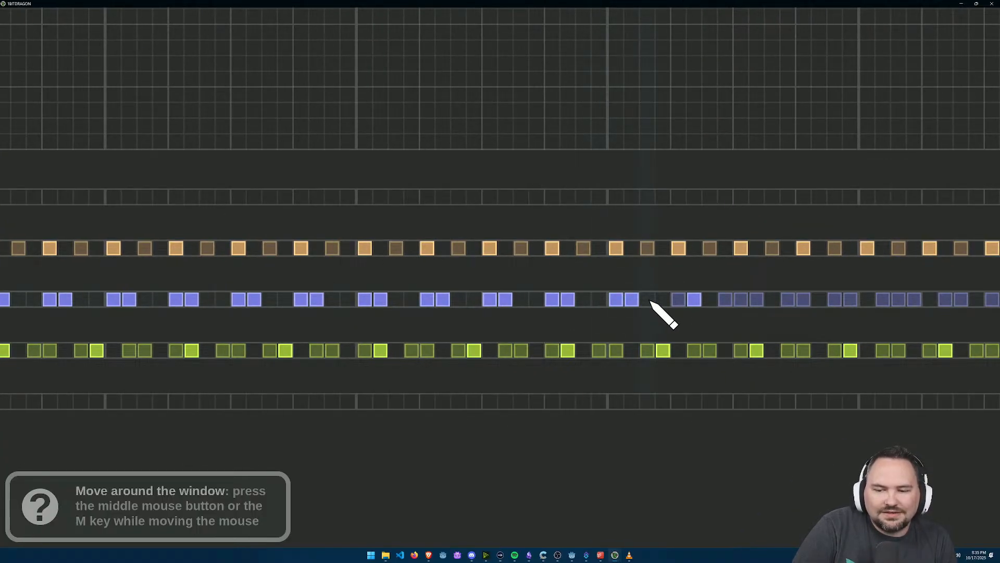
left_click(679, 300)
Step: Continue the Retro Hi-hat 9 pairs on cells 105–106 and 109–110, clearing the surrounding generated beats
left_click_drag(710, 305, 632, 327)
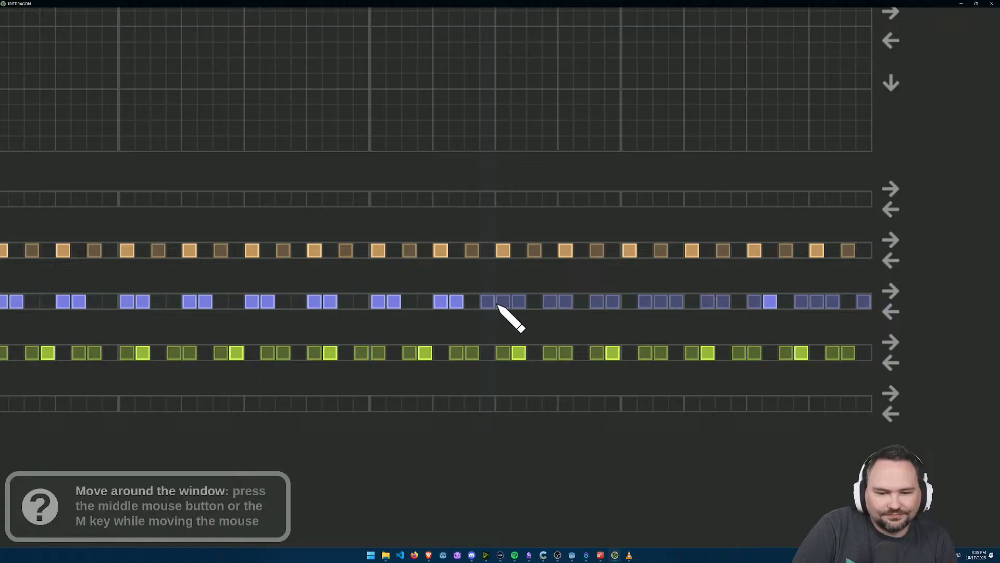
left_click(489, 302)
left_click(503, 302)
left_click(505, 303)
left_click(515, 303)
left_click(516, 303)
double_click(555, 305)
left_click(567, 306)
left_click(550, 303)
left_click(564, 304)
left_click(575, 302)
Step: Finish the Retro Hi-hat 9 row with pairs on cells 113–114, 117–118, 121–122 and 125–126, erasing the leftover generated beats
left_click(613, 303)
left_click(645, 302)
left_click(661, 303)
left_click(676, 304)
left_click(692, 303)
left_click(708, 303)
left_click(754, 303)
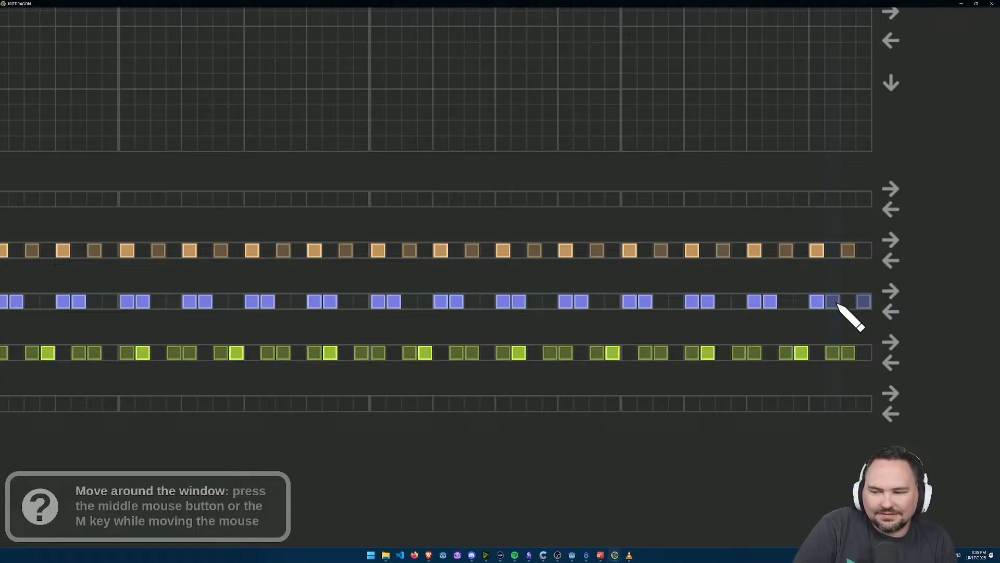
Step: Working backward from the song's end, place Retro Hi-hat 6 pairs every four cells from 127–128 to 103–104, clearing generated beats between them
left_click_drag(852, 355, 835, 355)
left_click(785, 353)
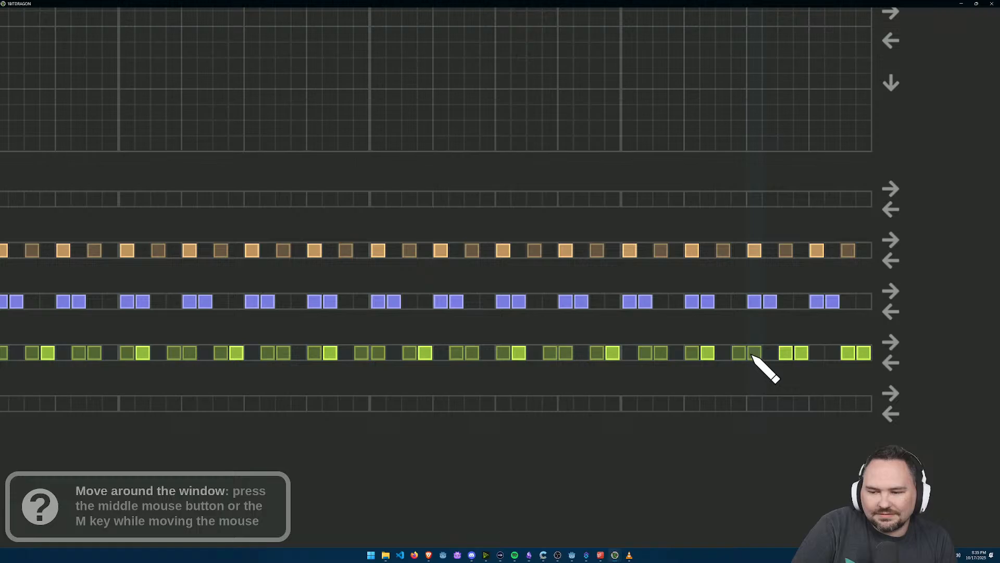
mouse_move(740, 354)
left_mouse_down()
mouse_move(508, 355)
mouse_move(677, 347)
mouse_move(605, 338)
left_mouse_up()
left_click(613, 334)
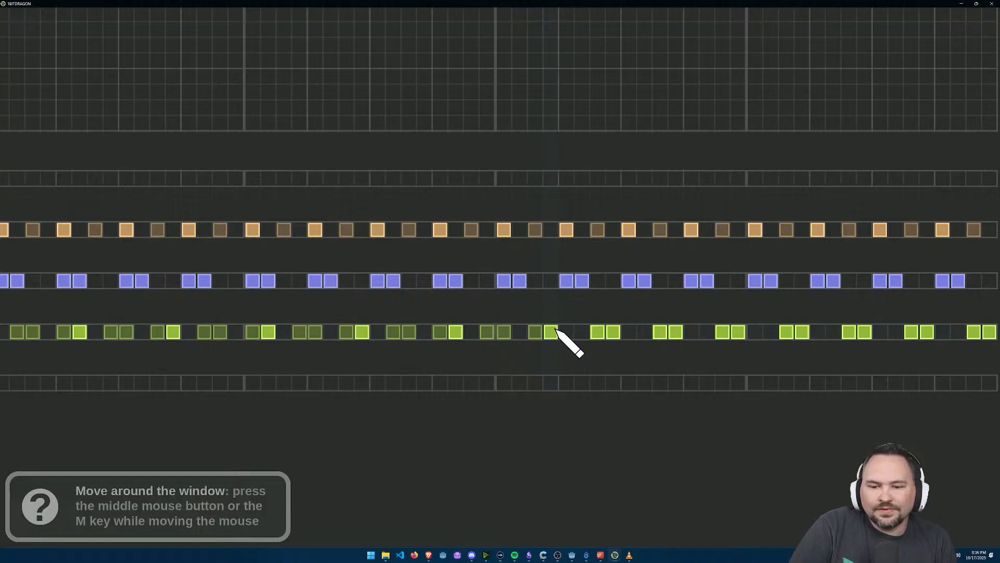
Step: Add Retro Hi-hat 6 primary beat pairs on cells 99–100, 95–96 and 91–92, erasing the generated beats between them
left_click_drag(528, 340, 572, 335)
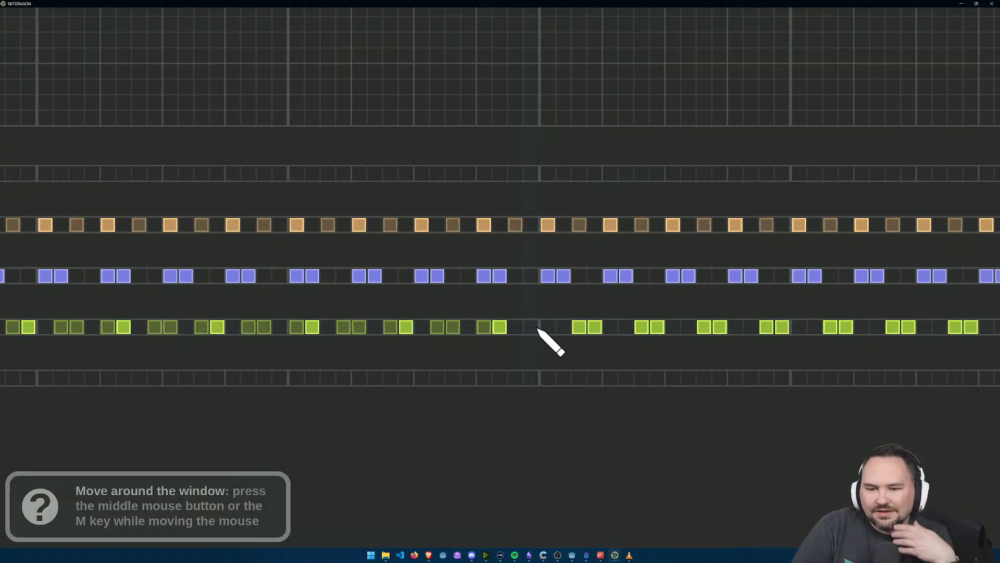
left_click_drag(528, 327, 523, 327)
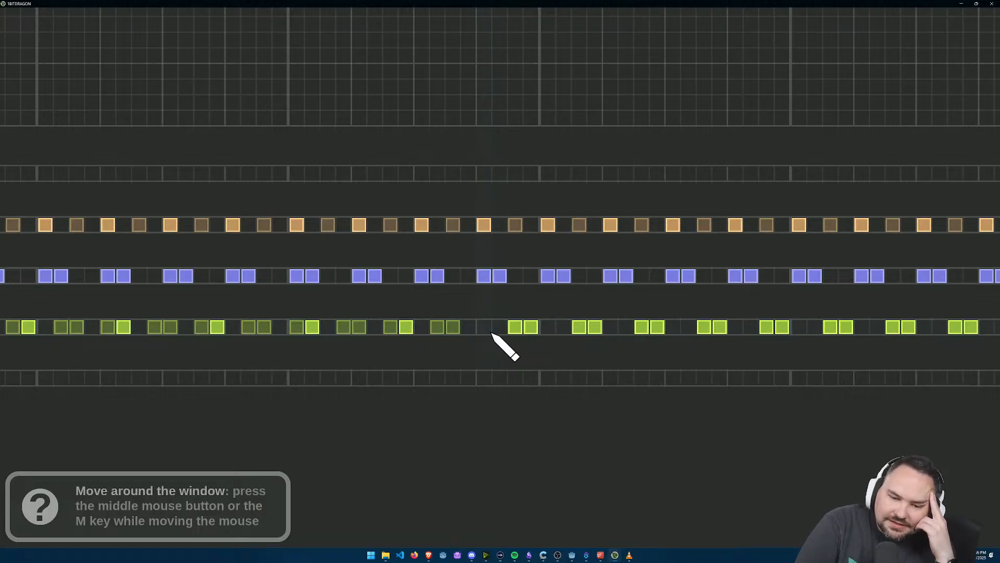
left_click(441, 326)
left_click(456, 328)
left_click(470, 328)
left_click(455, 329)
Step: Place Retro Hi-hat 6 pairs on cells 87–88 and 83–84, and erase the beats on cells 81–82
left_click_drag(292, 371, 499, 354)
left_click(597, 312)
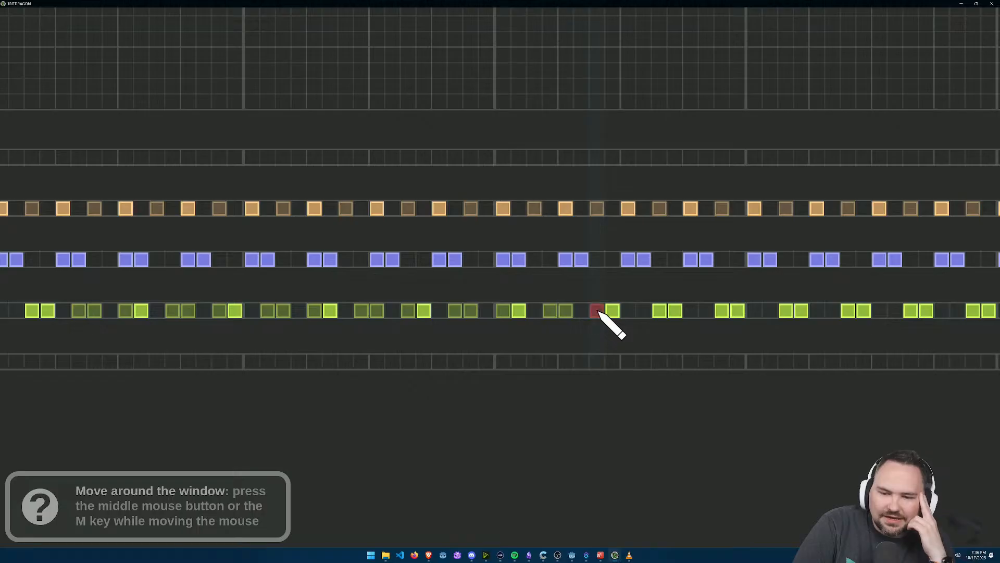
left_click(553, 313)
left_click(534, 311)
left_click(519, 312)
left_click(505, 311)
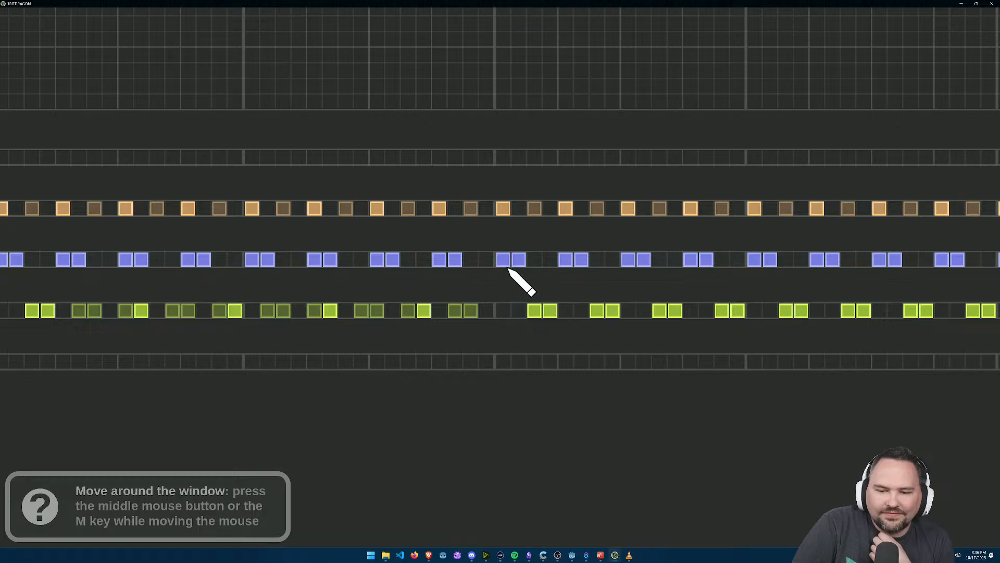
Step: Continue the Retro Hi-hat 6 pairs every four cells from 79–80 back to 63–64, clearing the generated beats between them
left_click_drag(458, 310, 597, 338)
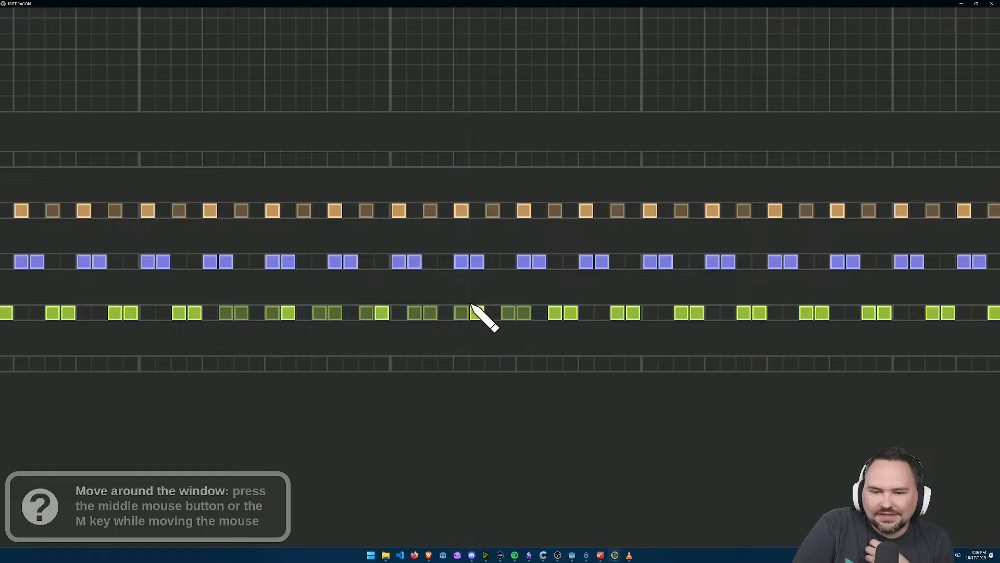
mouse_move(470, 319)
left_mouse_down()
mouse_move(511, 324)
mouse_move(503, 311)
mouse_move(440, 320)
mouse_move(453, 324)
mouse_move(374, 313)
left_mouse_up()
left_click(368, 312)
Step: Close the remaining Retro Hi-hat 6 gap with pairs on cells 59–60 and 55–56, removing the leftover generated beats
left_click_drag(276, 326, 407, 322)
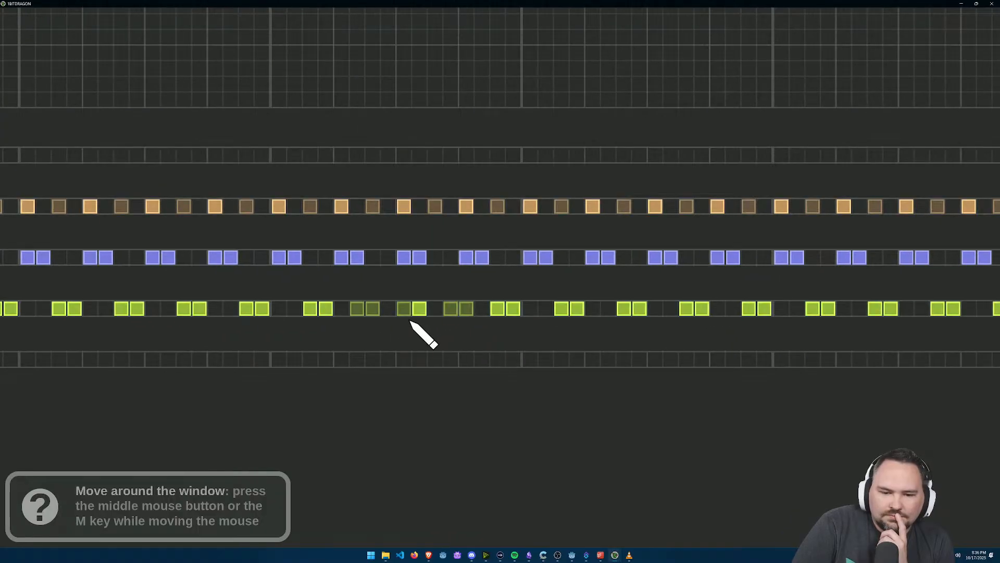
left_click_drag(464, 309, 450, 308)
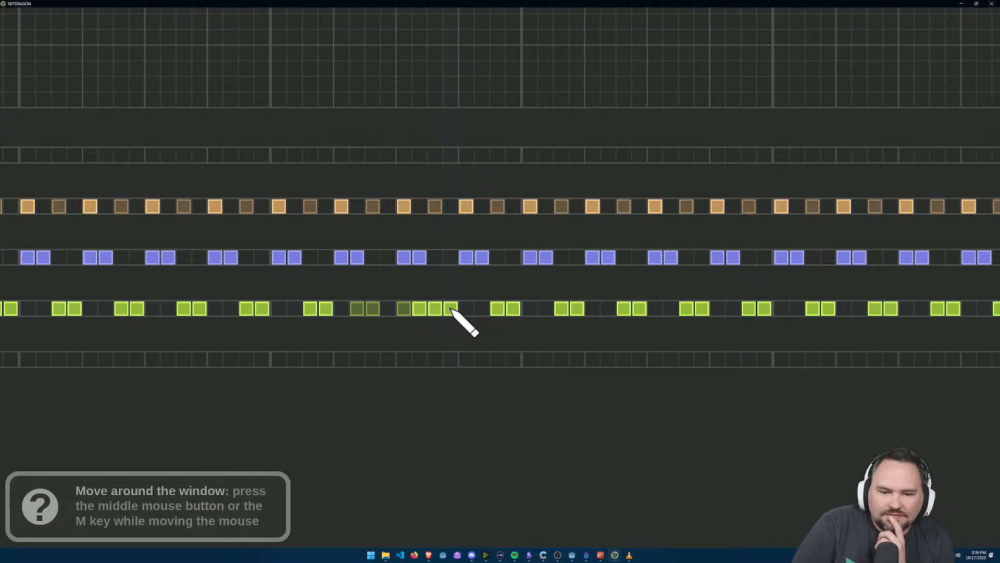
left_click(411, 309)
left_click(363, 307)
left_click(369, 308)
left_click(373, 308)
left_click(386, 308)
left_click_drag(369, 318, 435, 317)
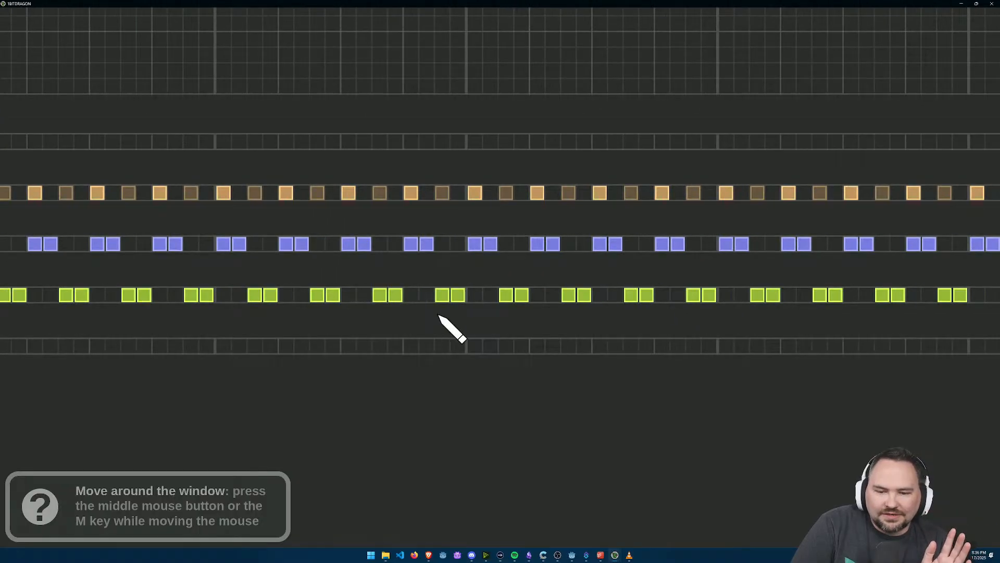
Step: Mute the Snare 1 drum and clear all of its beats from the song
left_click_drag(547, 302, 506, 324)
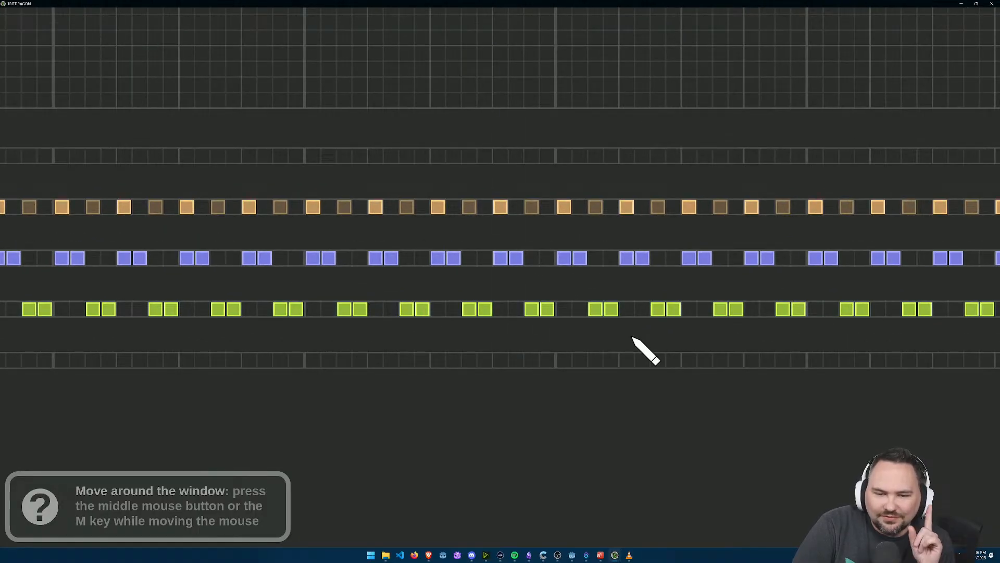
left_click_drag(632, 357, 561, 341)
left_click_drag(345, 287, 999, 335)
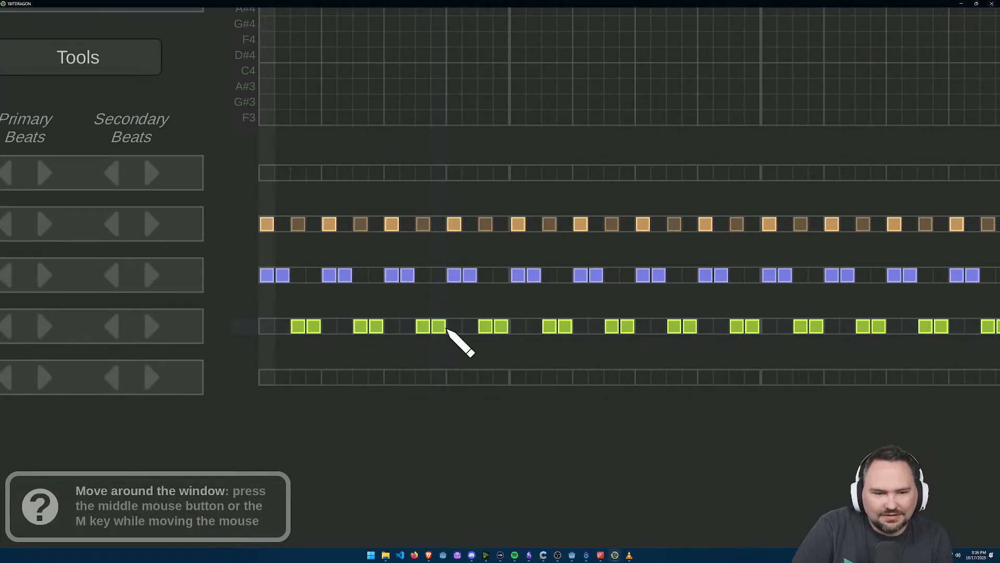
scroll(447, 329, "down", 3)
right_click(446, 330)
left_click(444, 333)
left_click_drag(355, 314, 561, 228)
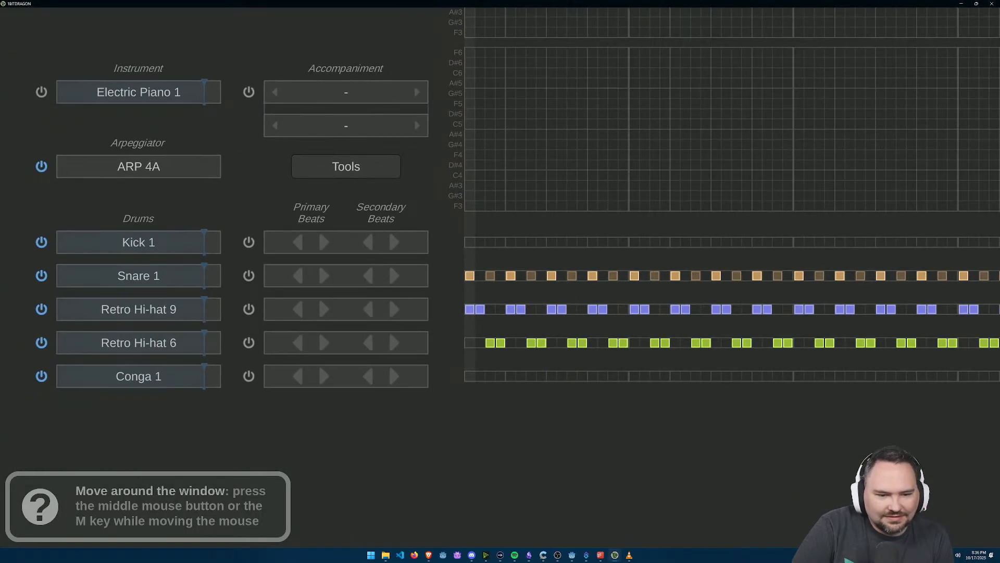
left_click(41, 276)
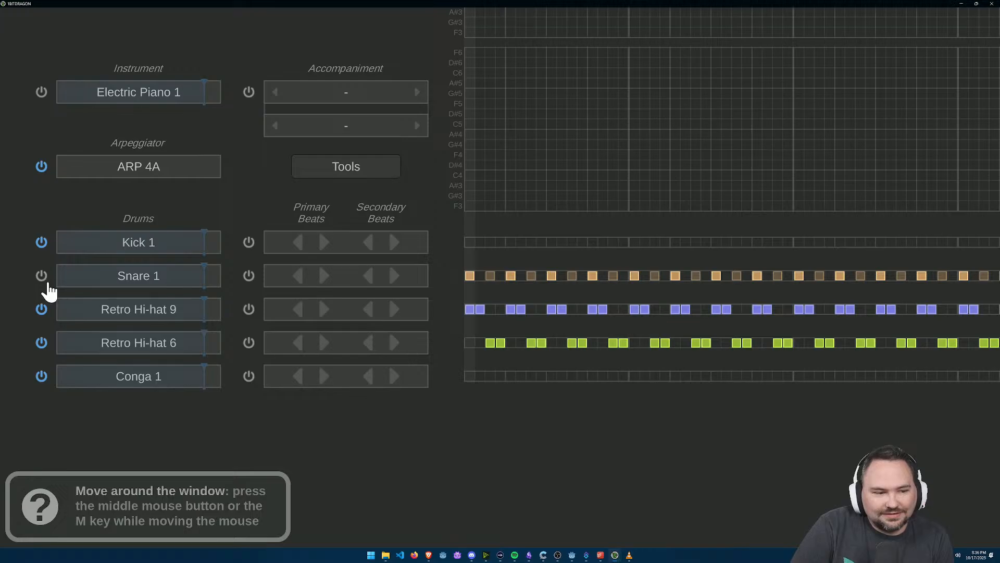
scroll(429, 332, "down", 2)
scroll(404, 330, "up", 2)
scroll(233, 378, "down", 2)
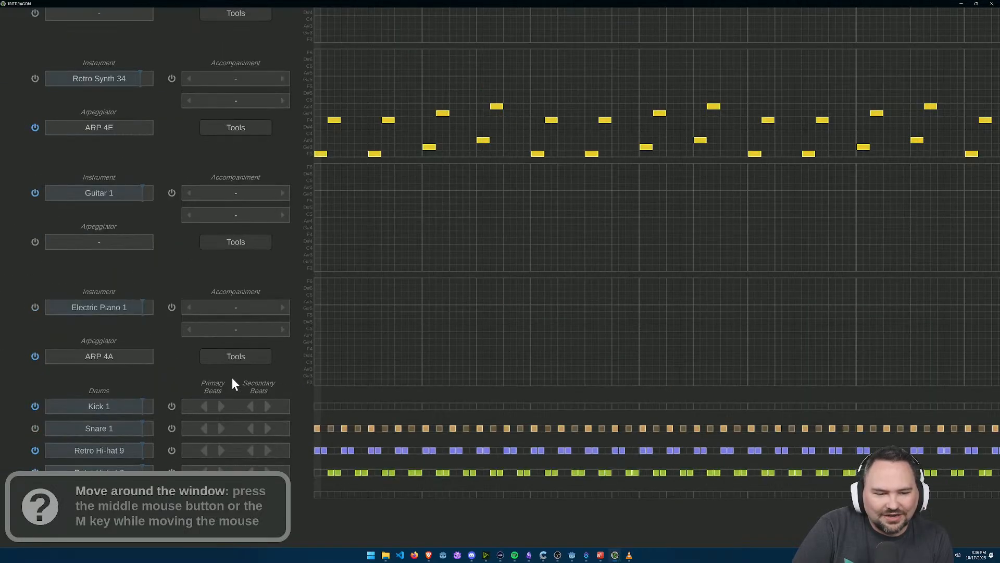
left_click(204, 428)
left_click(171, 428)
Step: Play the song from the start to hear the synth together with the alternating hi-hat pairs
scroll(415, 359, "up", 2)
scroll(415, 358, "down", 2)
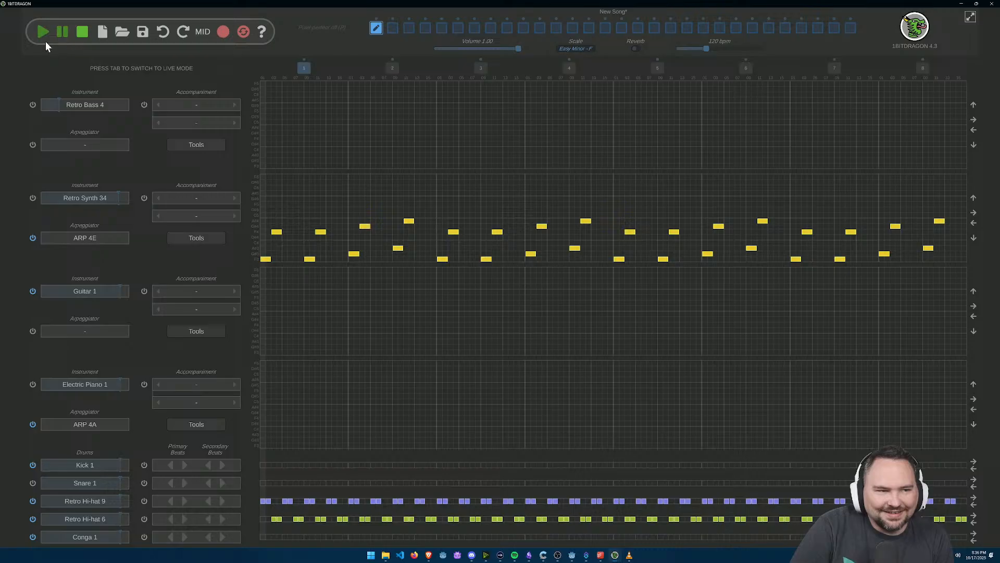
left_click(43, 33)
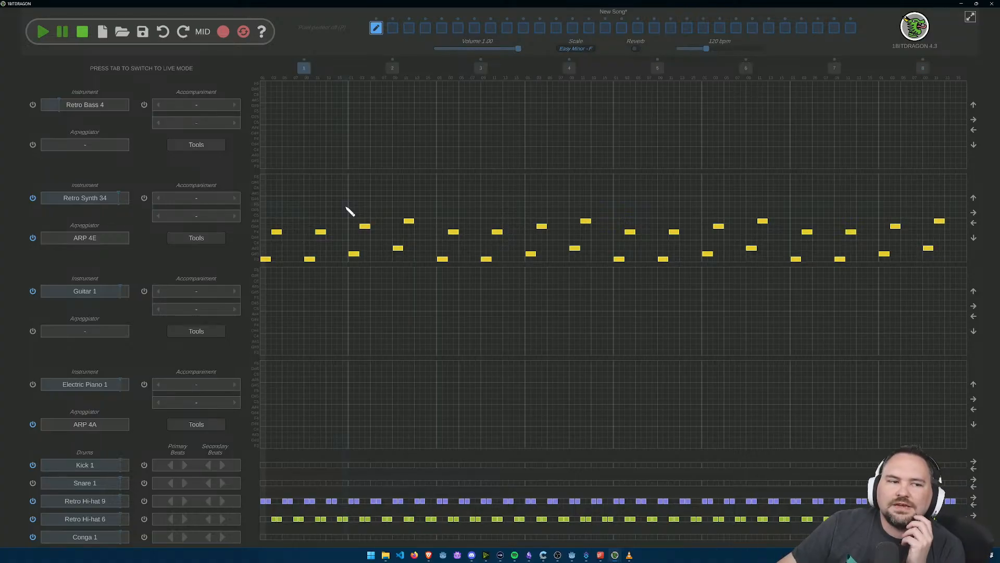
Step: Audition several 8-bit synth presets for the first instrument track and set its instrument to Retro Synth 21
left_click(115, 110)
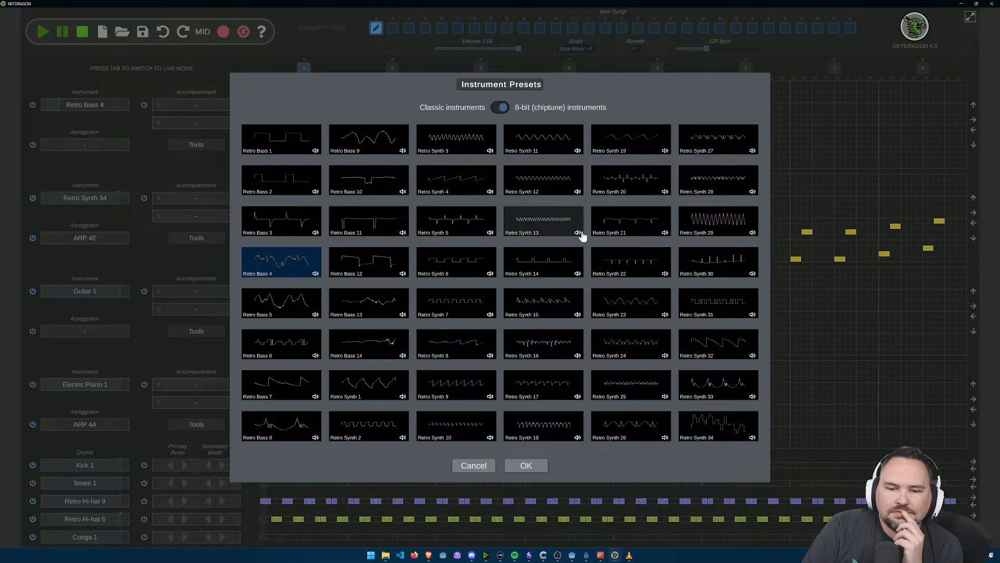
left_click(578, 315)
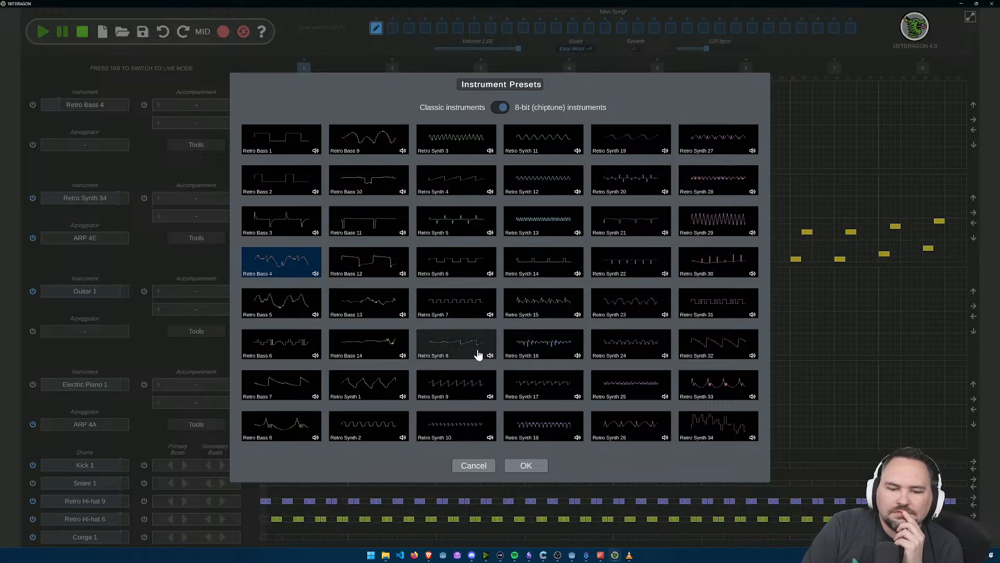
left_click(491, 398)
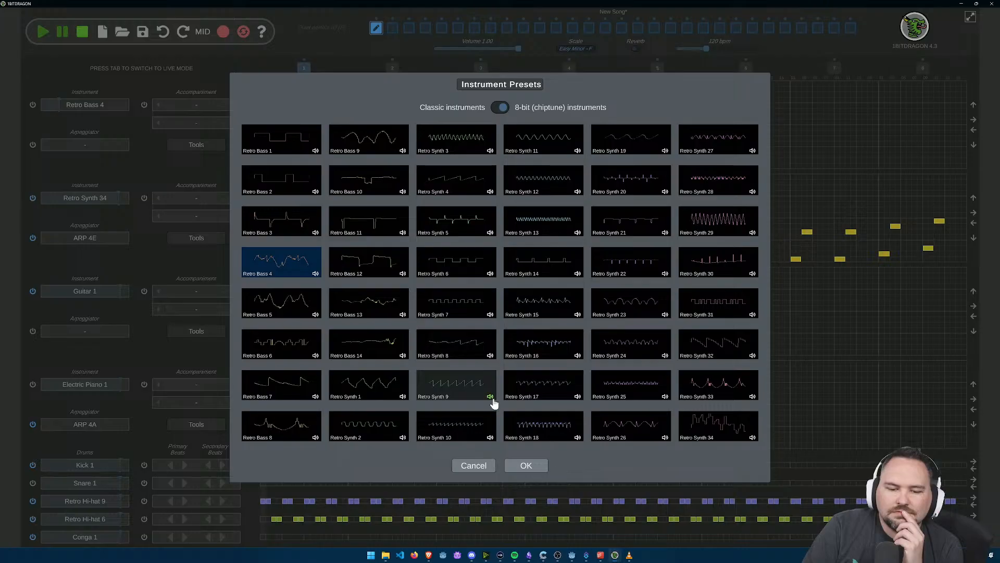
left_click(490, 438)
left_click(579, 439)
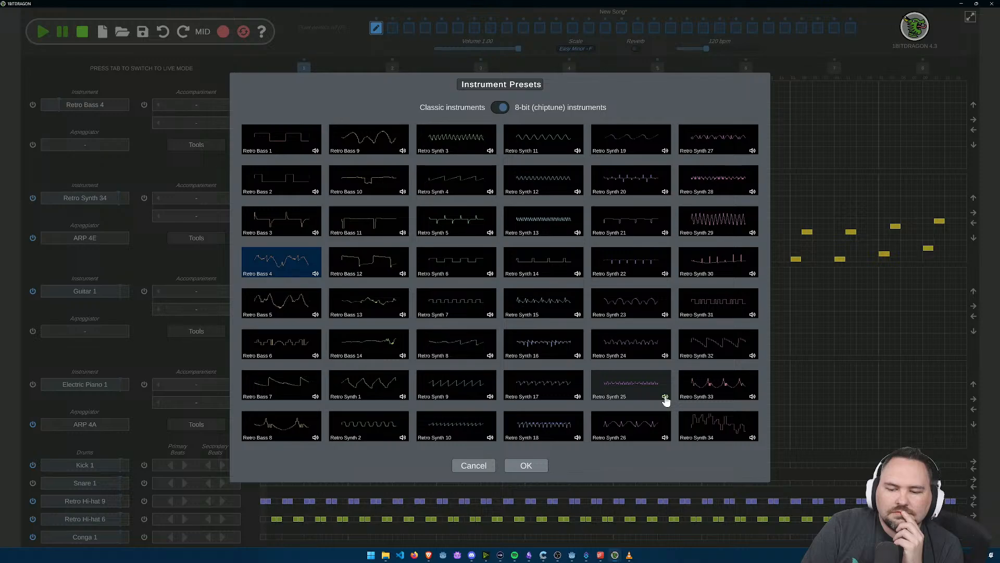
left_click(664, 357)
left_click(664, 315)
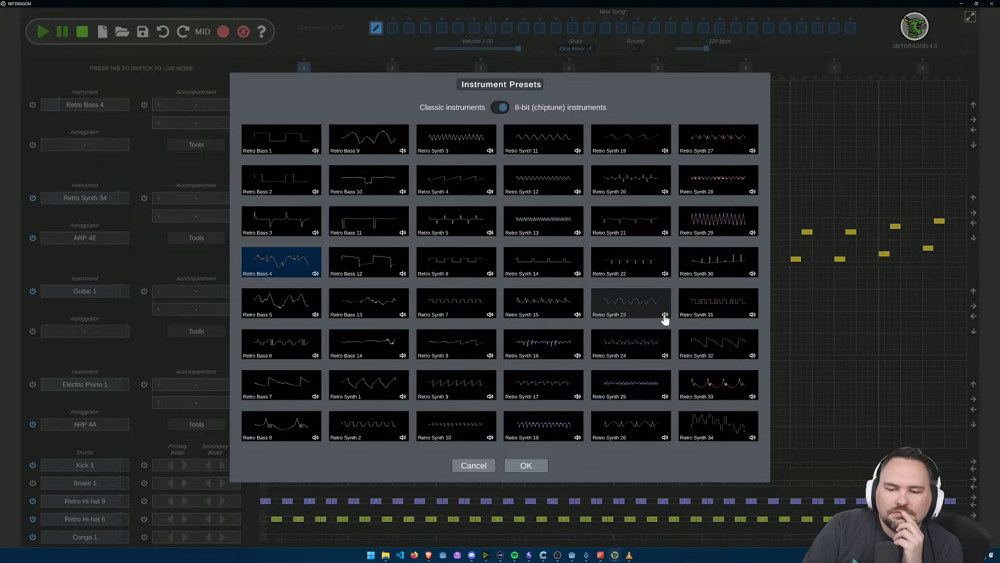
left_click(664, 274)
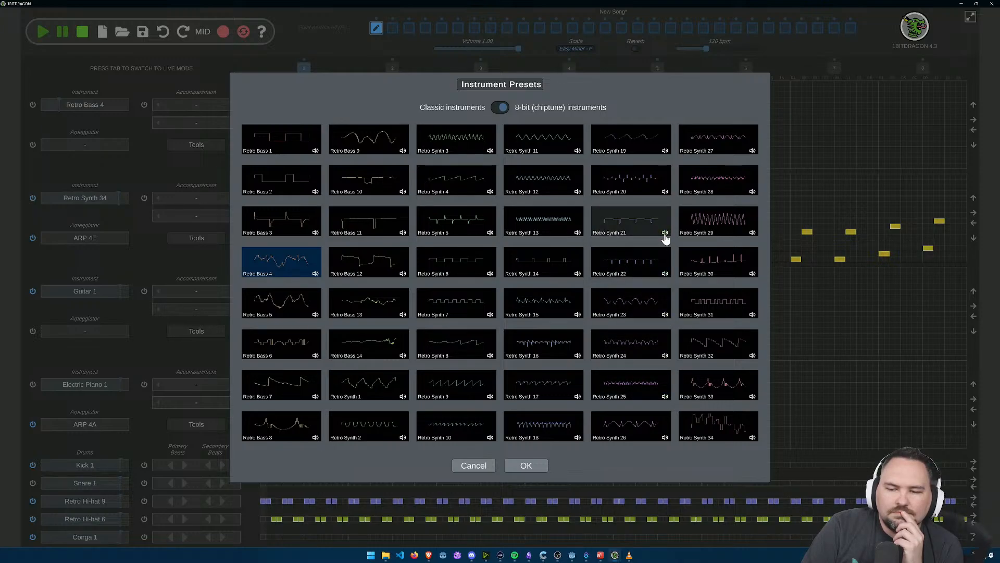
left_click(665, 192)
left_click(640, 224)
left_click(525, 465)
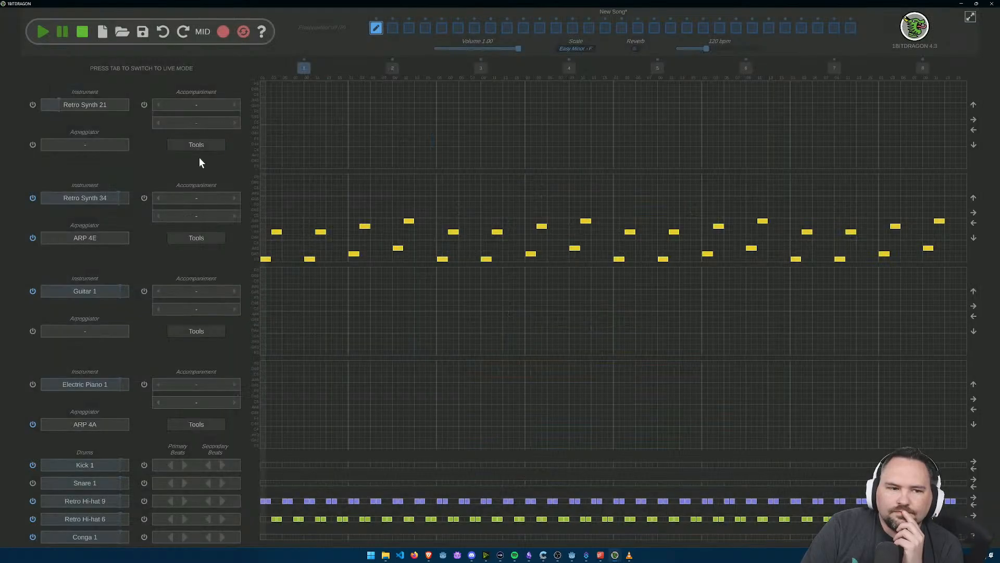
Step: Give the Retro Synth 21 track the Fill 01 accompaniment, randomize its notes heavily and play the result
left_click(235, 105)
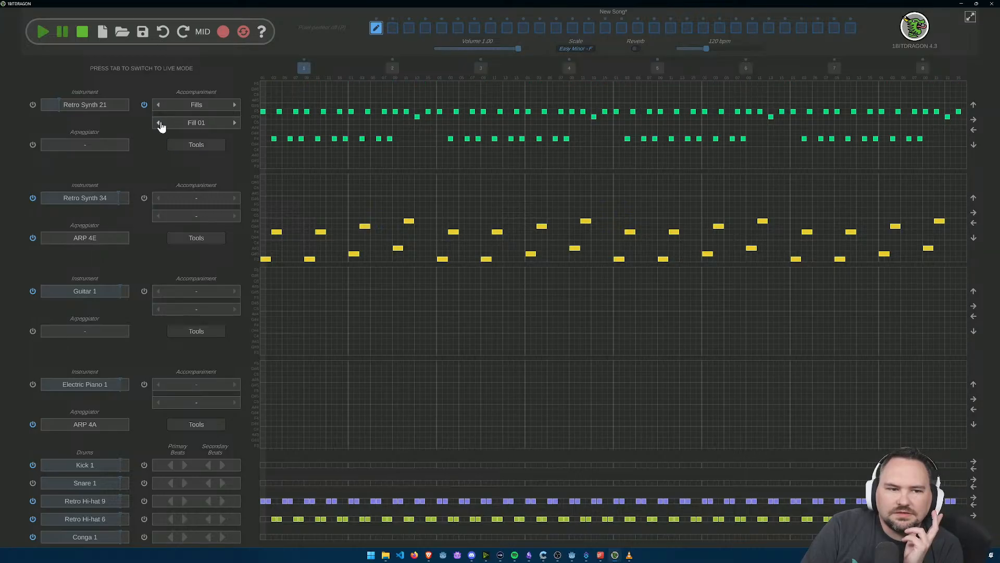
left_click(185, 146)
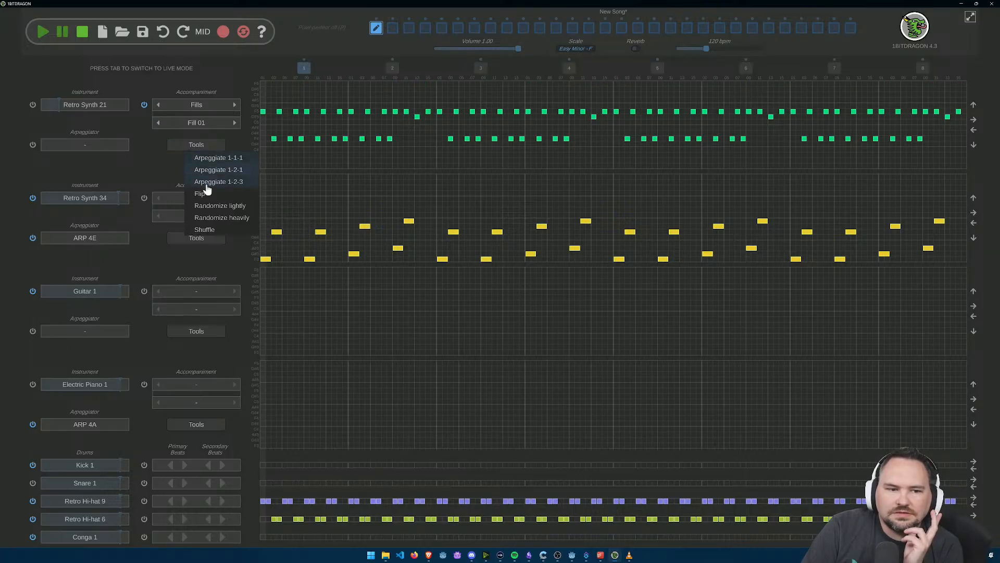
left_click(221, 215)
left_click(41, 36)
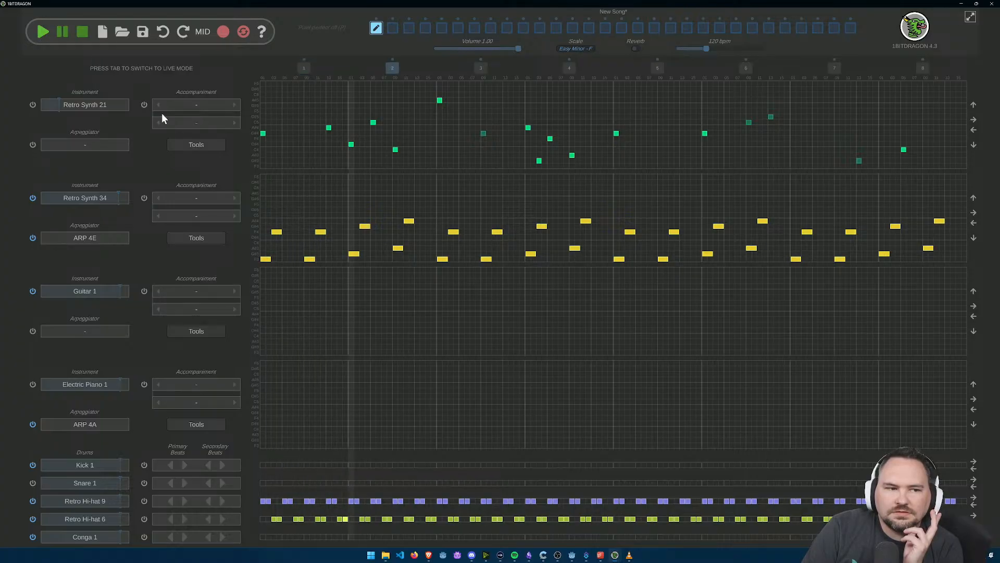
left_click(73, 104)
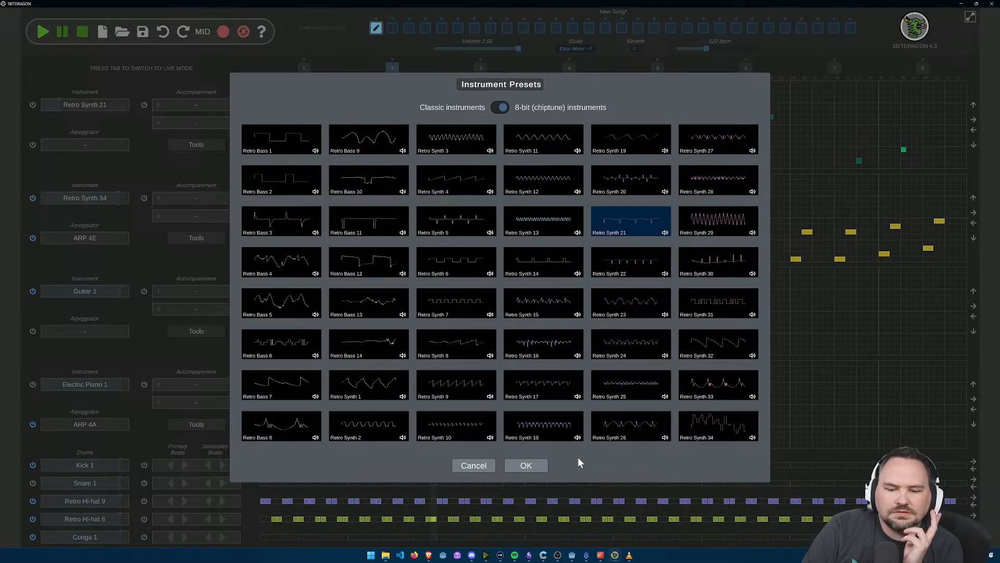
left_click(454, 464)
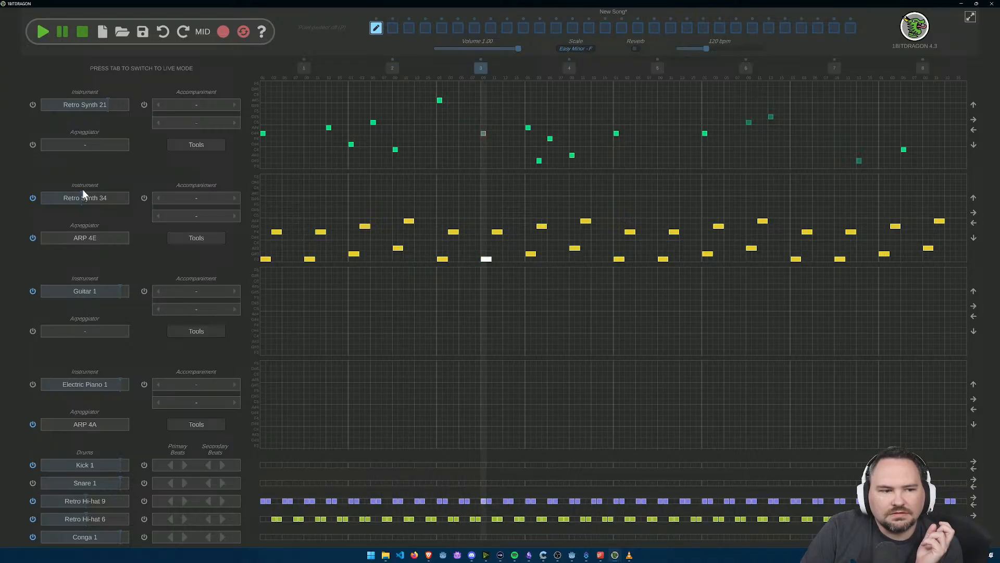
Step: Stop playback, give the Retro Synth 21 track the Fill 01 accompaniment and play the song
left_click(84, 35)
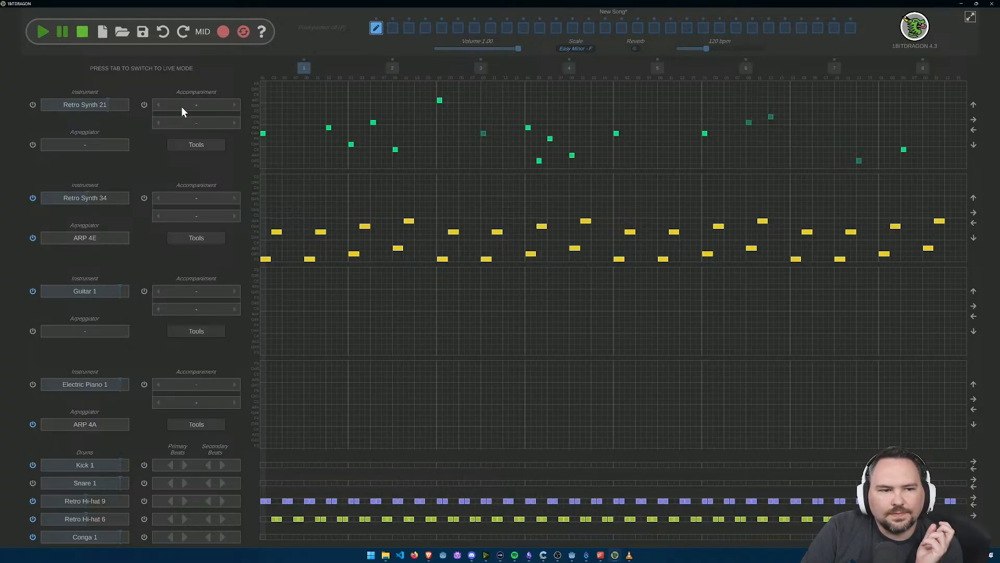
left_click(234, 106)
left_click(43, 33)
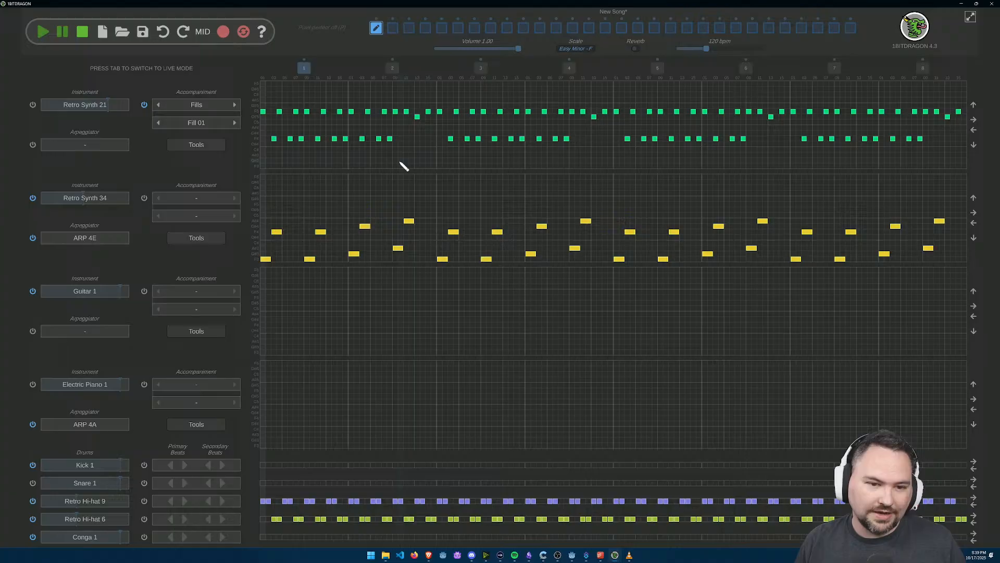
key("alt+Tab")
left_click(326, 48)
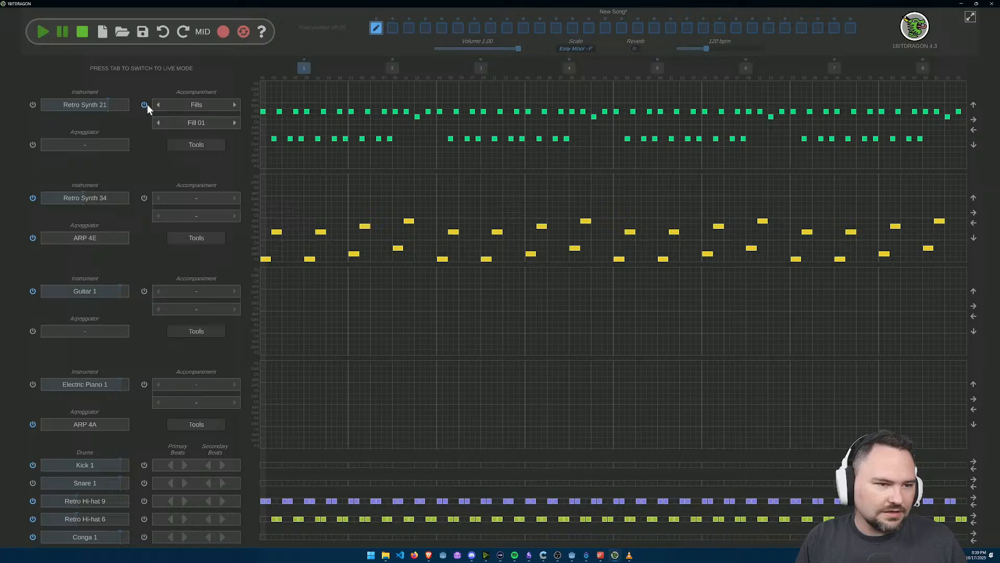
Step: Confirm Retro Synth 21 as the first track's instrument, enable the track and listen to the song
left_click(90, 103)
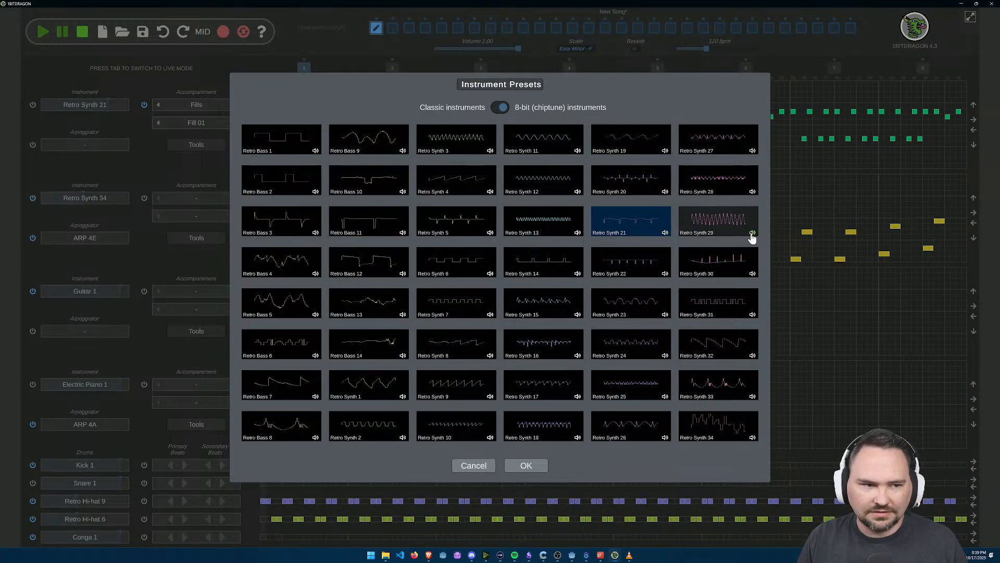
left_click(524, 464)
left_click(47, 35)
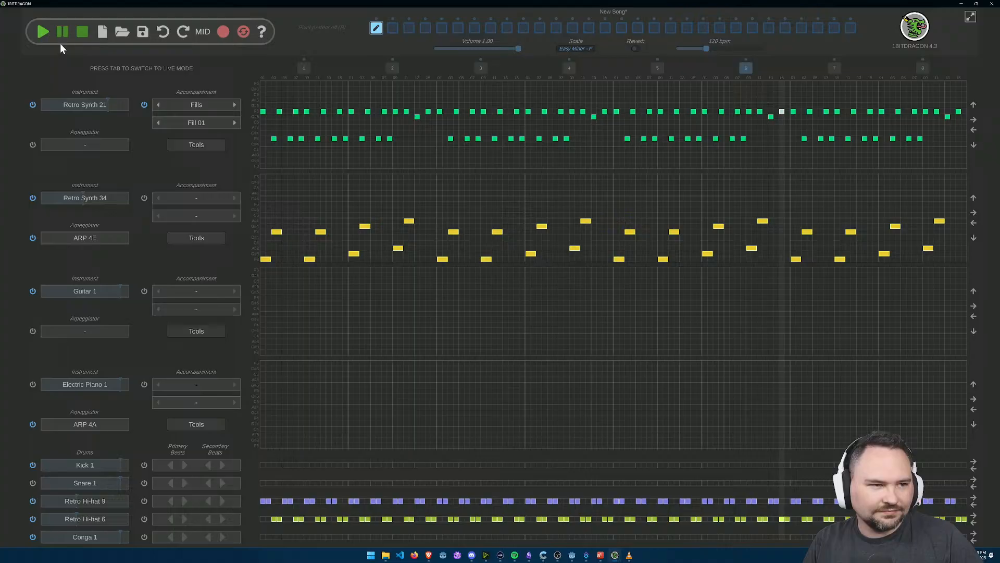
left_click(82, 31)
Step: Apply Arpeggiate 1-2-3 to the Retro Synth 21 track's notes and briefly play the song
left_click(196, 145)
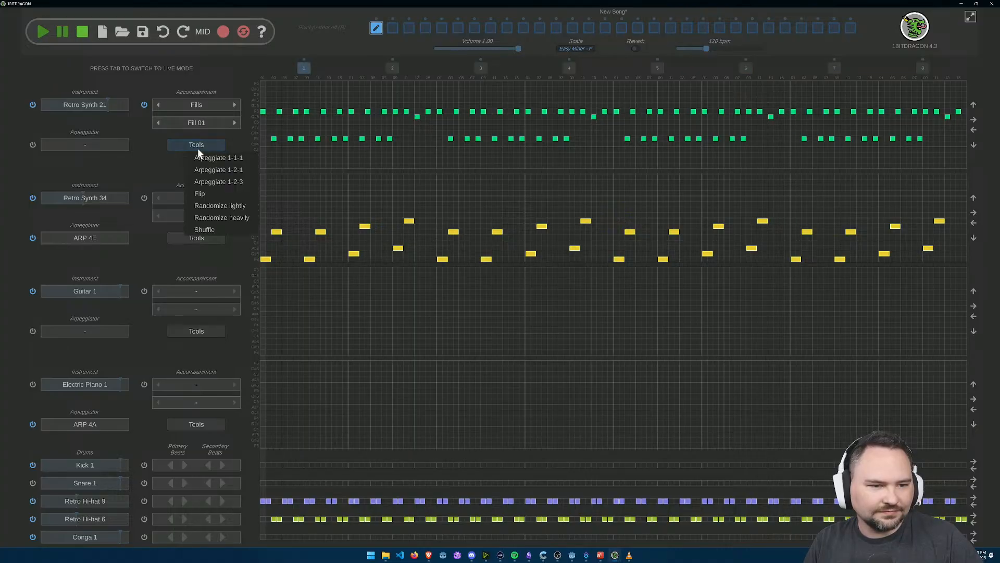
left_click(230, 183)
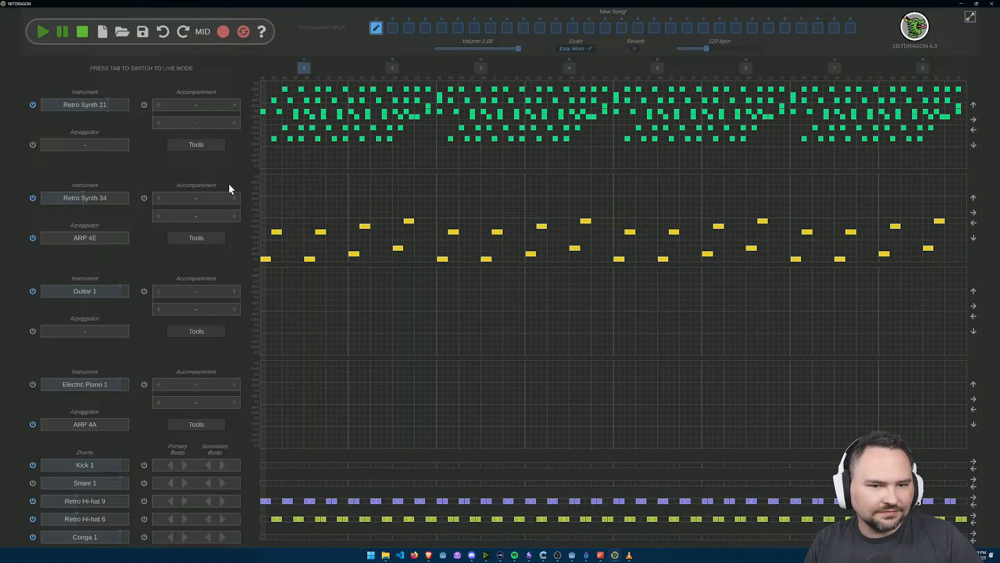
left_click(42, 34)
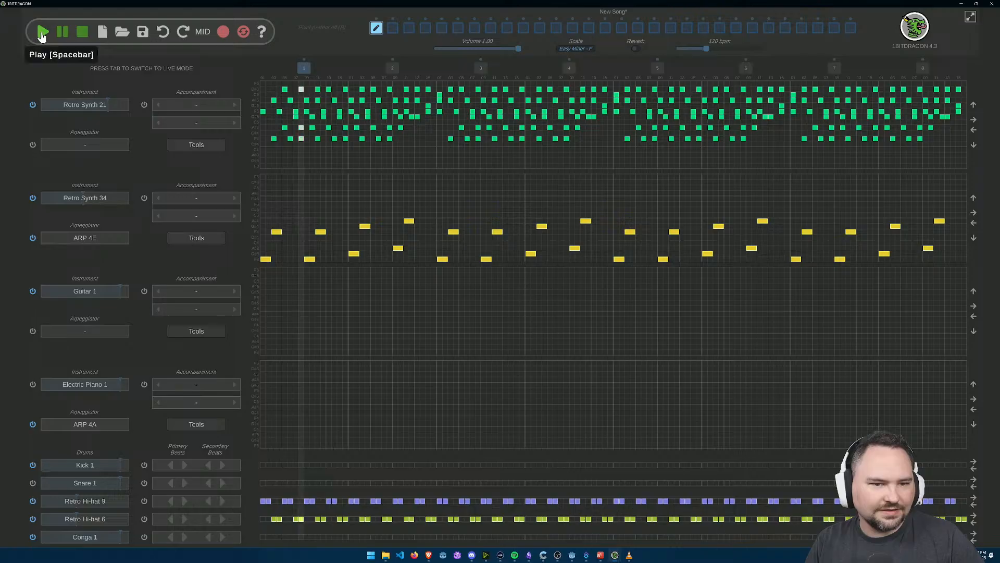
left_click(62, 34)
Step: Randomize the Retro Synth 21 track's notes lightly and play the song from the start
left_click(213, 147)
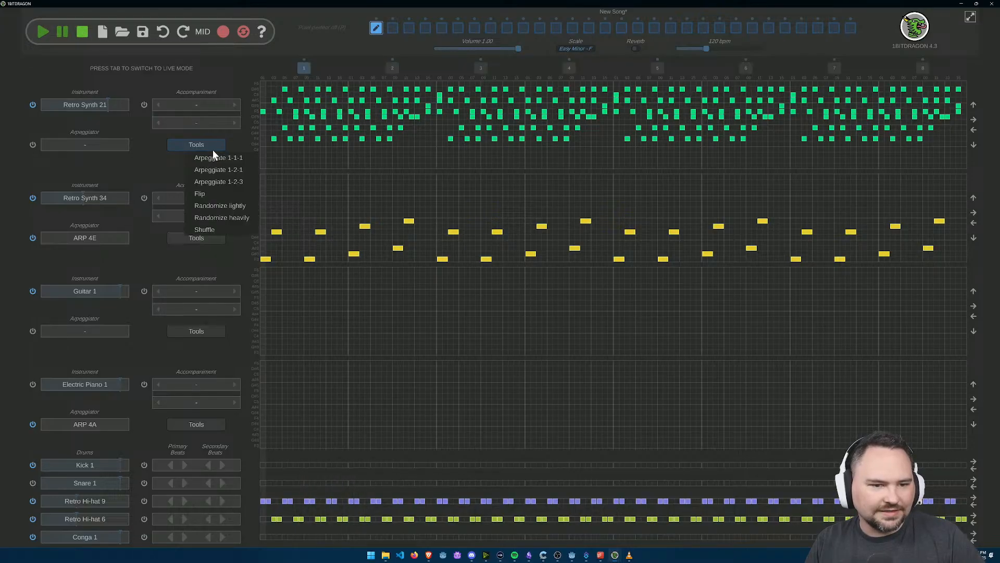
left_click(224, 207)
left_click(43, 33)
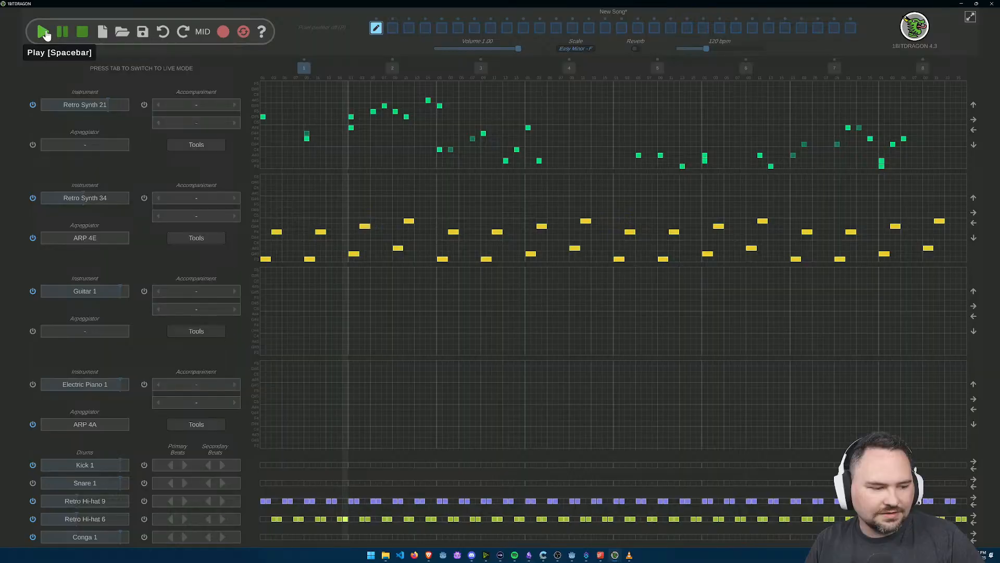
left_click(83, 35)
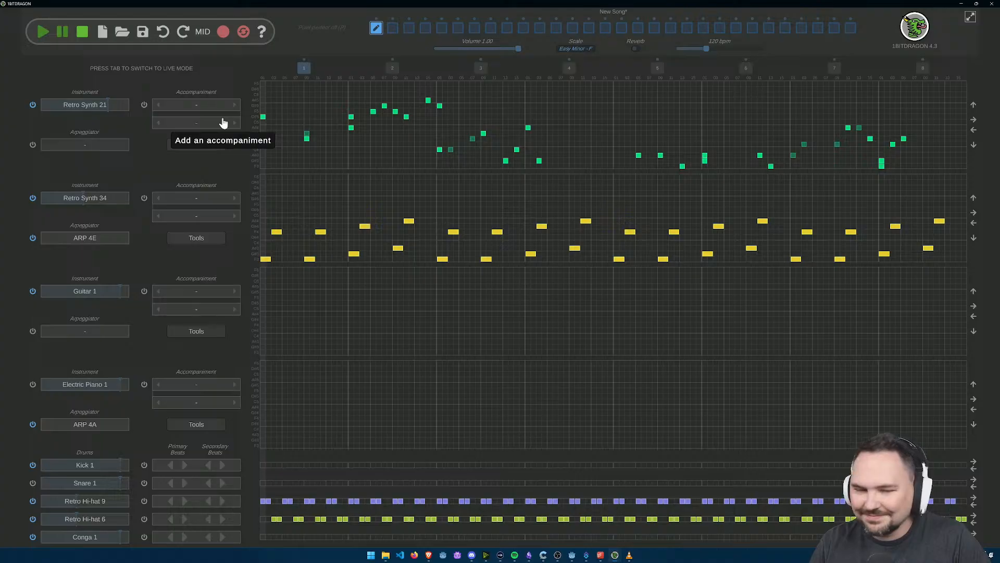
left_click(43, 42)
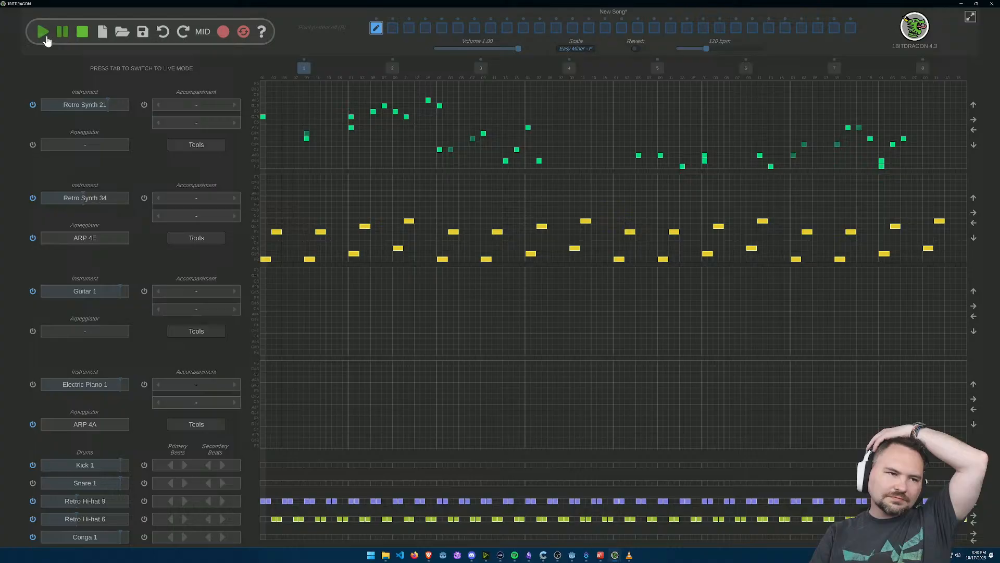
Step: Preview Retro Bass 10, set it as the first track's instrument and listen to the song
left_click(92, 103)
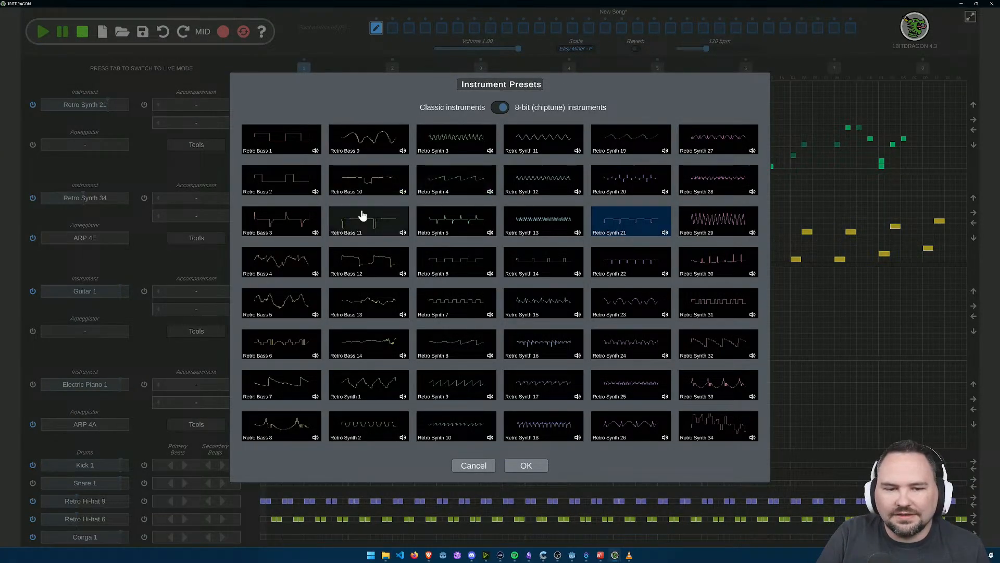
left_click(401, 193)
left_click(376, 192)
left_click(519, 467)
left_click(41, 32)
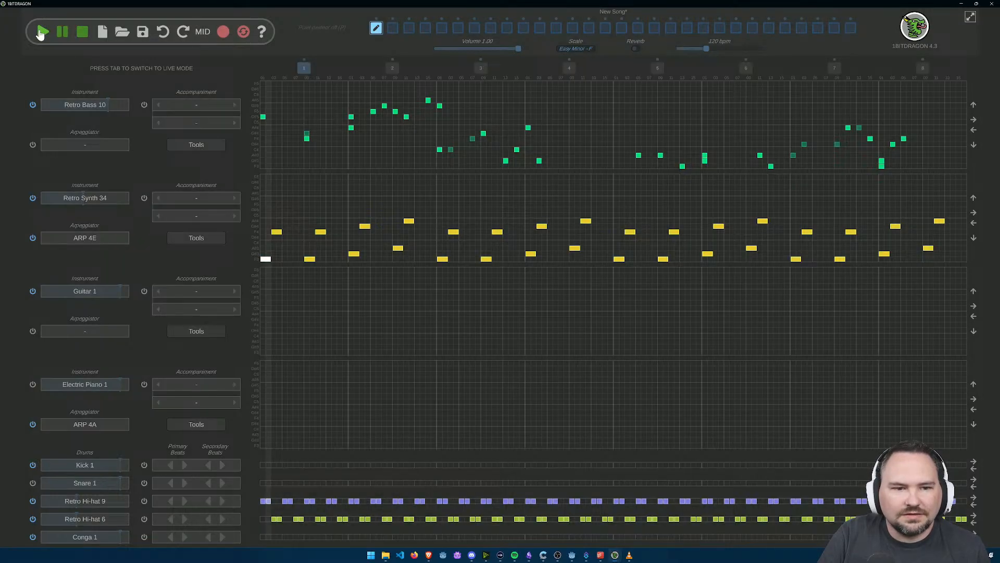
left_click(84, 39)
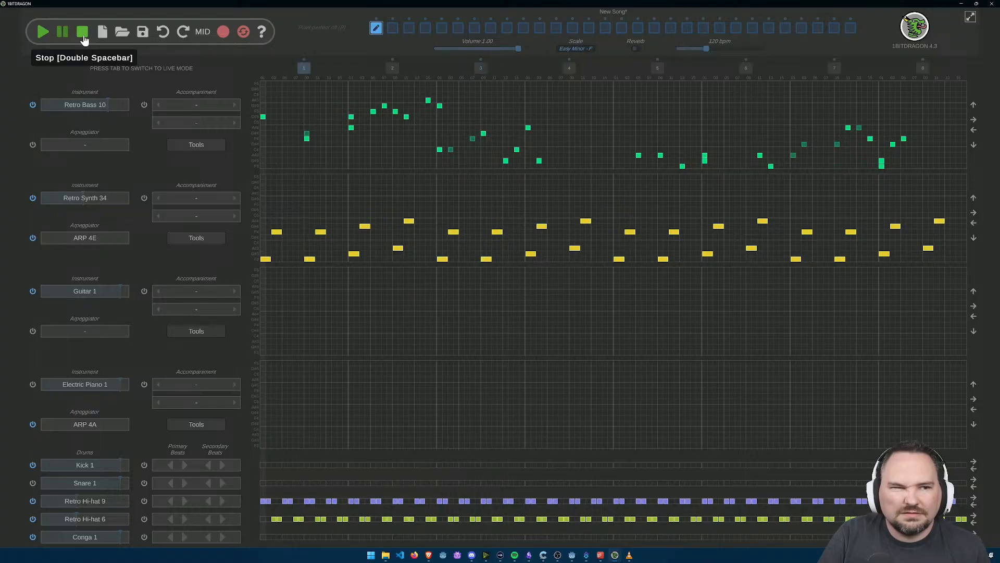
Step: Set the first track's instrument to Retro Synth 12 and randomize its notes heavily during playback
left_click(98, 107)
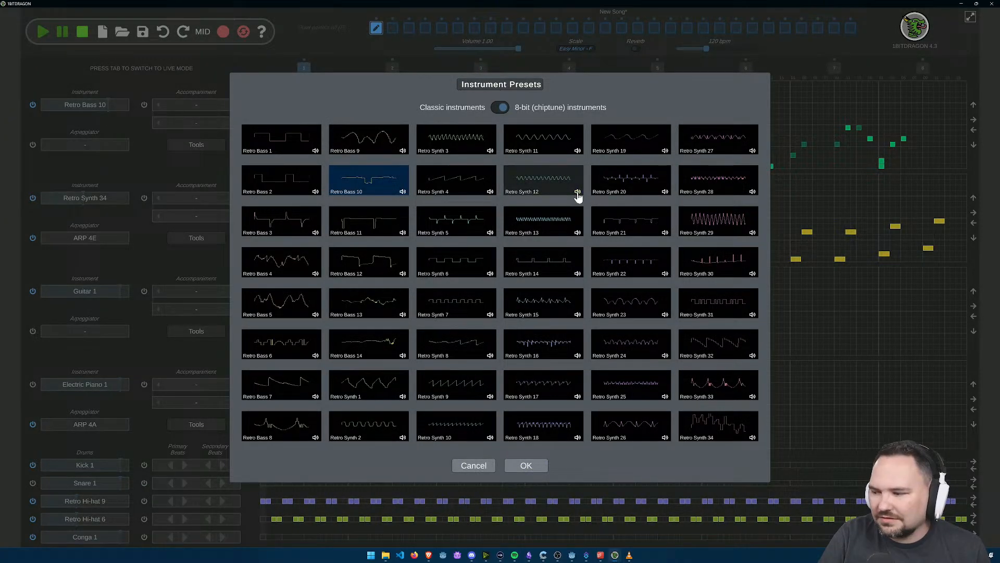
left_click(536, 179)
left_click(526, 465)
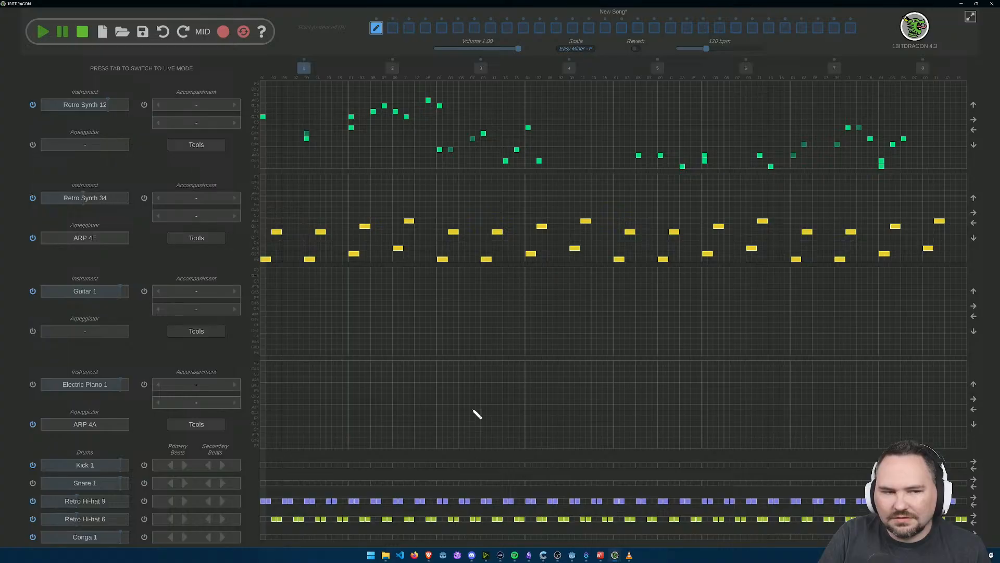
left_click(48, 39)
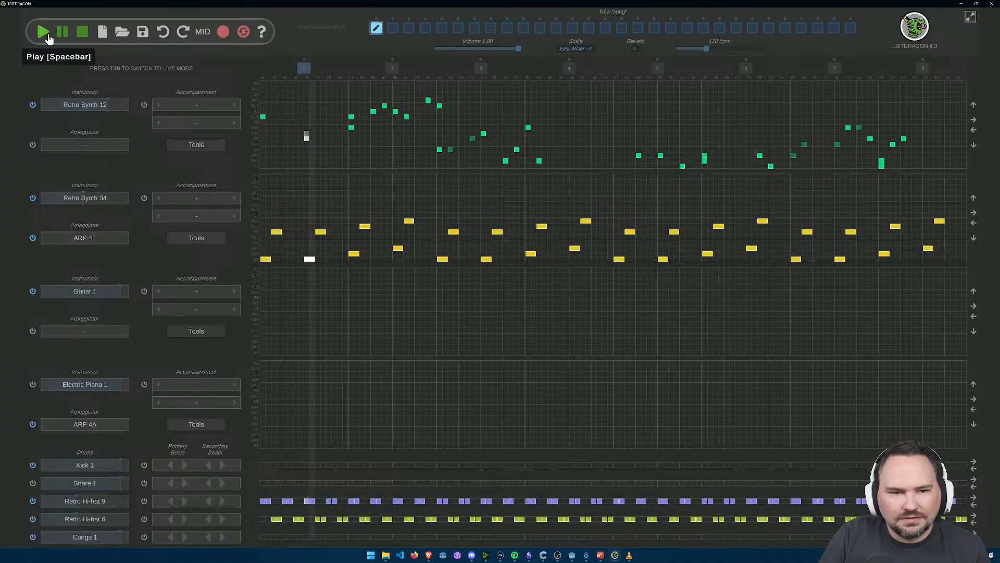
left_click(197, 144)
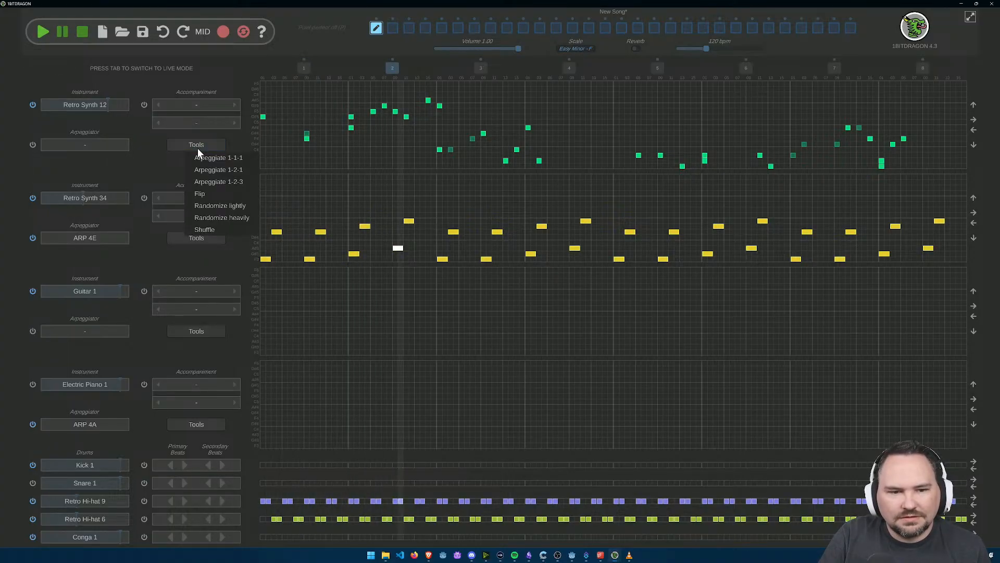
left_click(228, 218)
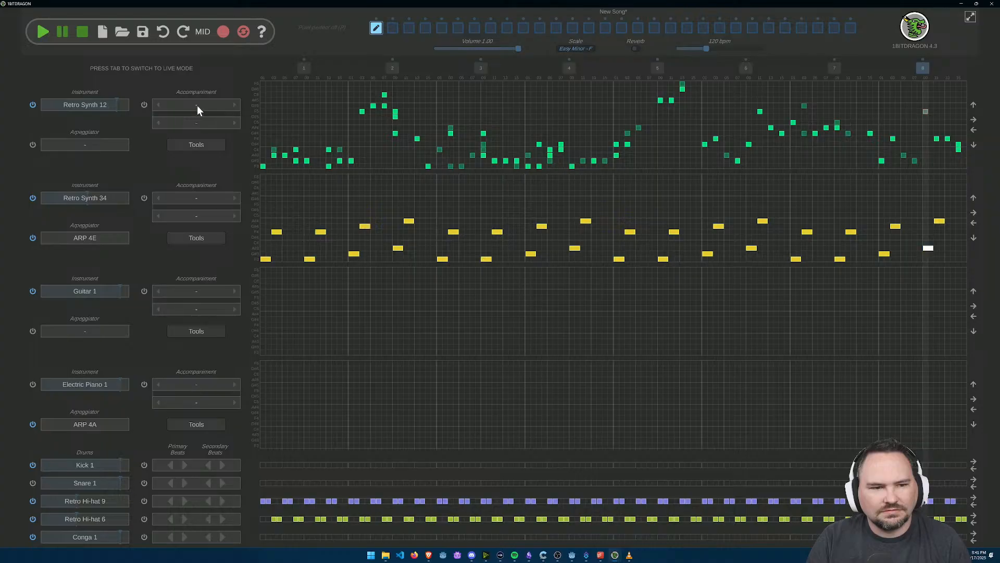
Step: Give the first track the Fill 01 accompaniment and set its instrument to Retro Synth 28
left_click(234, 105)
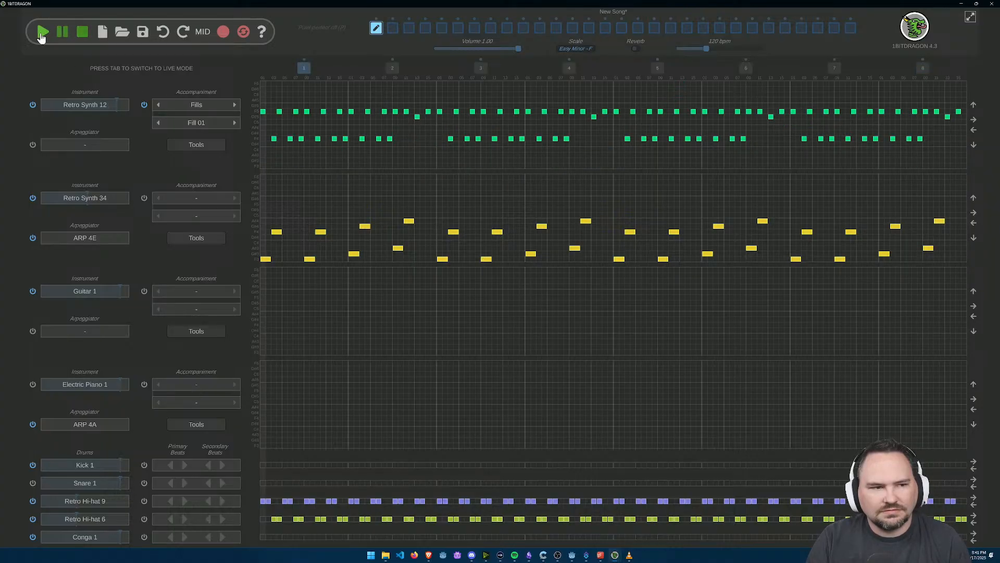
left_click(82, 34)
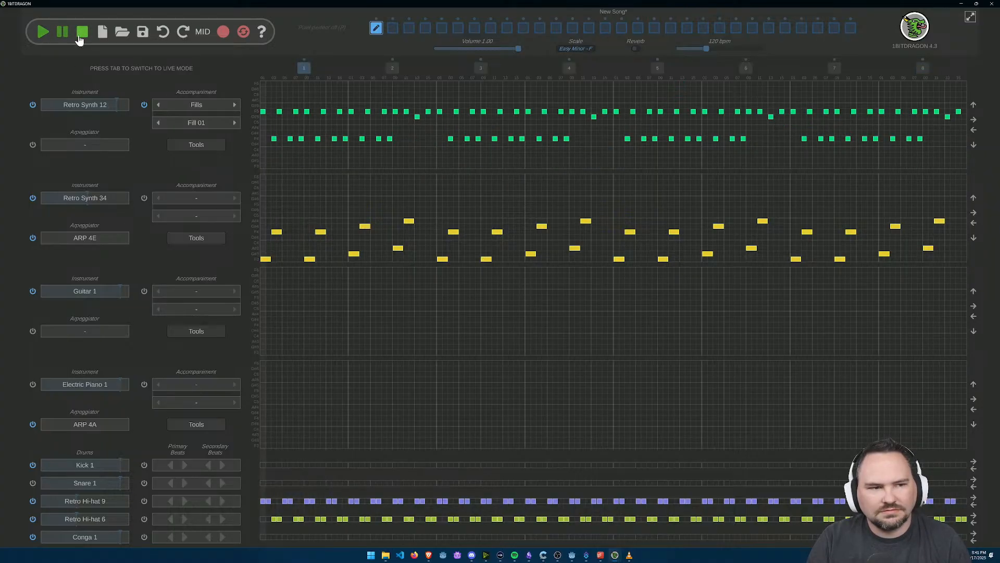
left_click(89, 109)
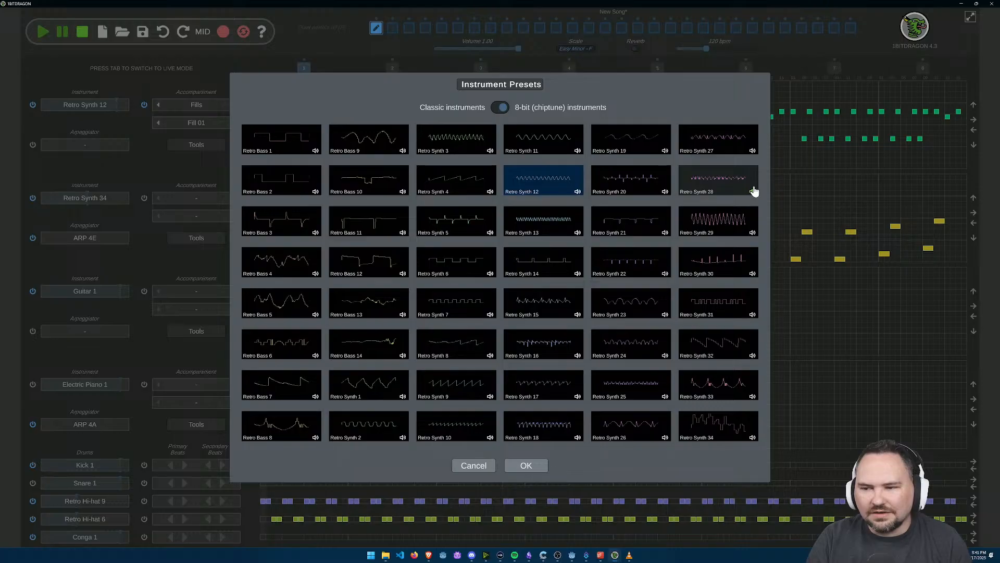
left_click(725, 177)
left_click(520, 467)
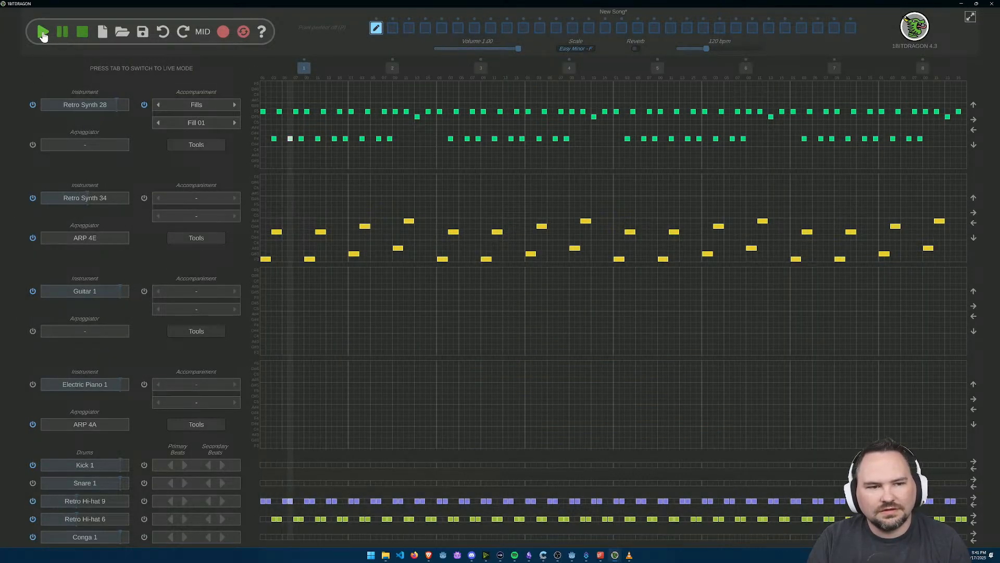
Step: Try arpeggiator ARP 4D on the Retro Synth 28 track and settle on ARP 4F
left_click(118, 145)
left_click(413, 276)
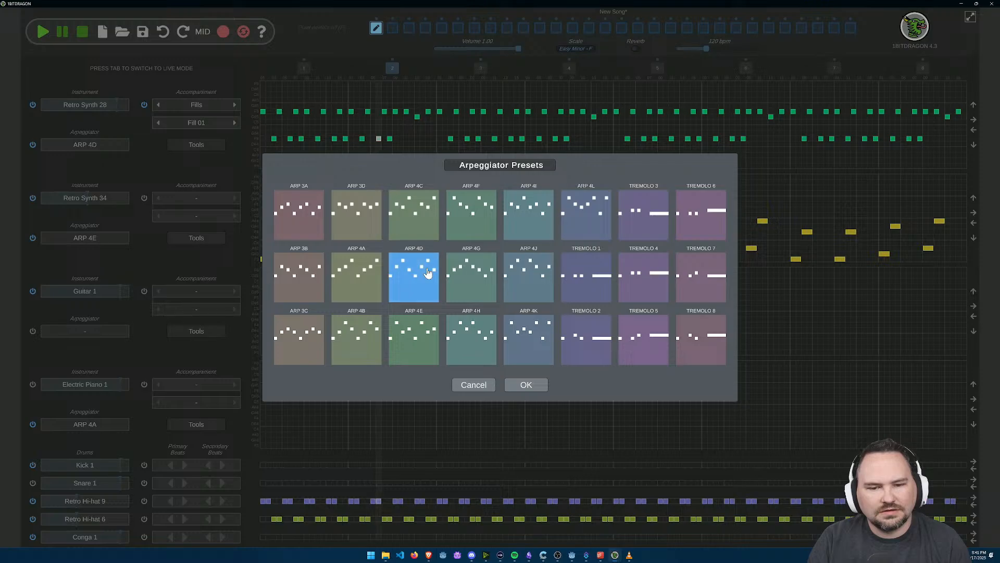
left_click(471, 214)
left_click(527, 385)
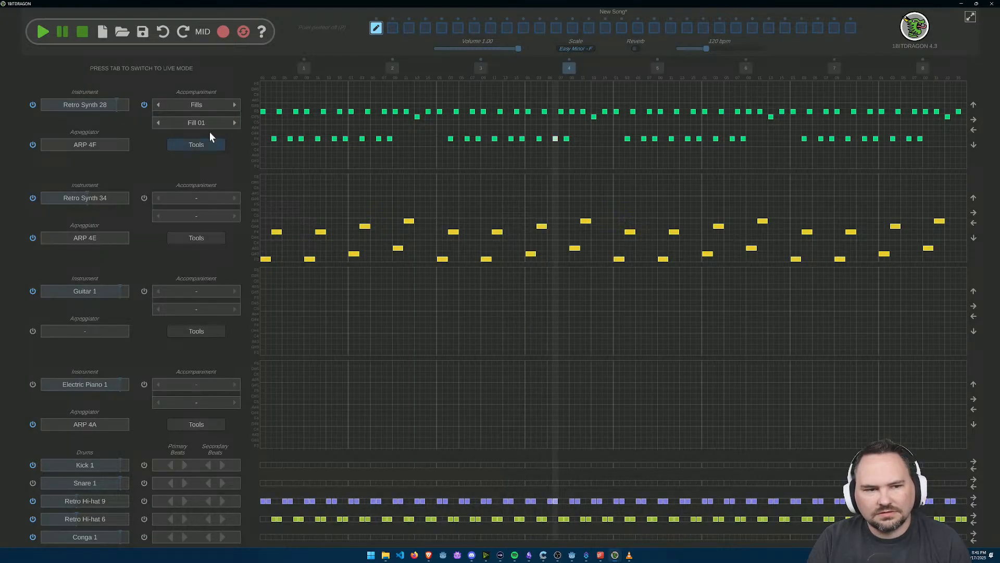
Step: Switch the Retro Synth 28 track's accompaniment to Fill 04
left_click(234, 123)
left_click(235, 122)
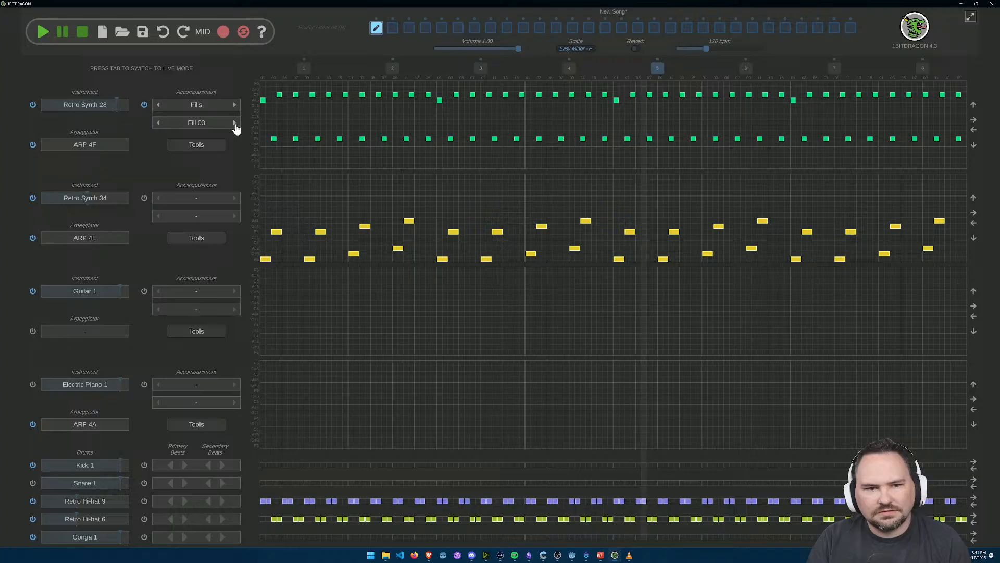
left_click(234, 123)
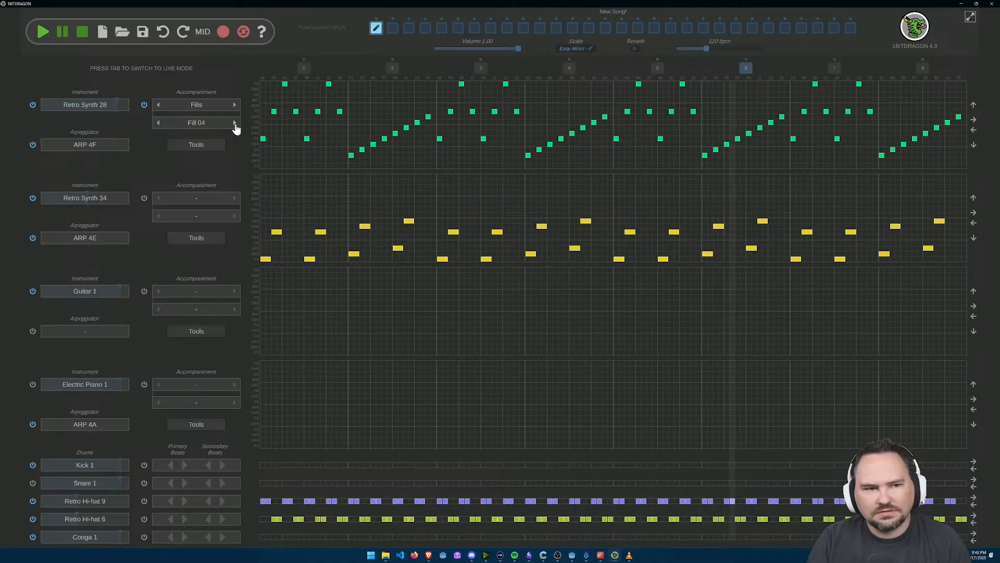
Step: Lower the volumes of Retro Synth 34, Retro Hi-hat 9 and Retro Hi-hat 6 to about a quarter
left_click(86, 197)
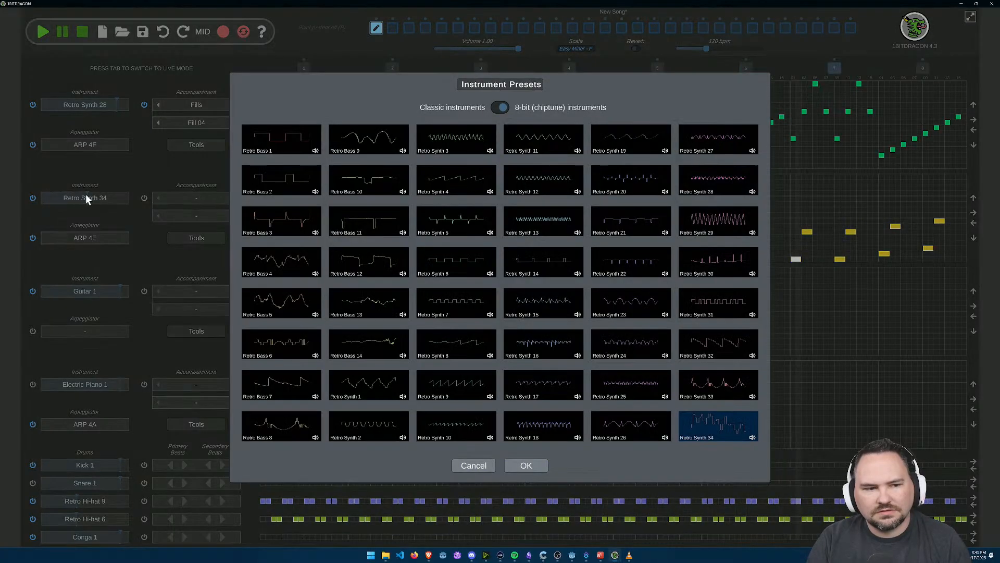
left_click(462, 465)
left_click_drag(83, 204, 58, 201)
left_click(69, 500)
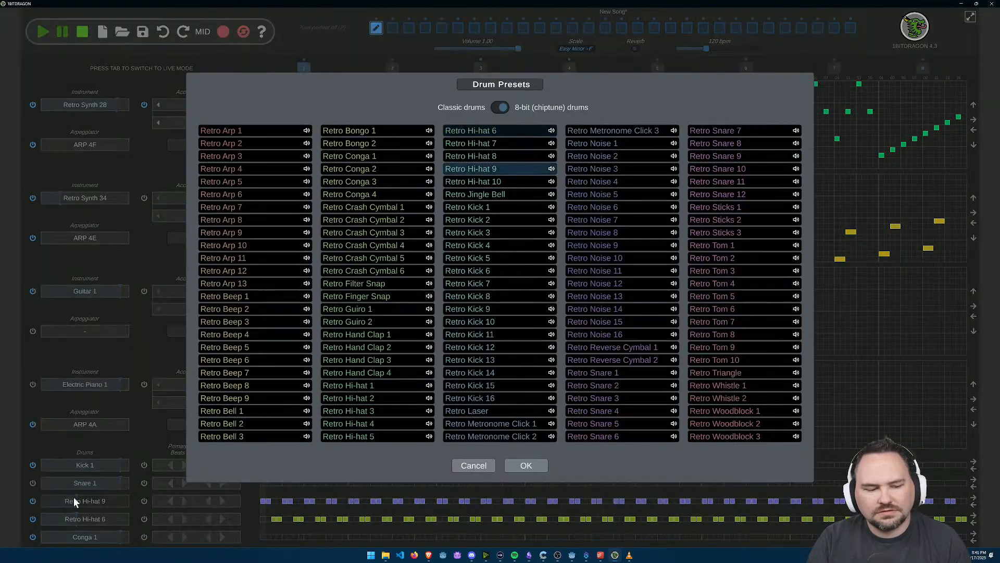
left_click(493, 468)
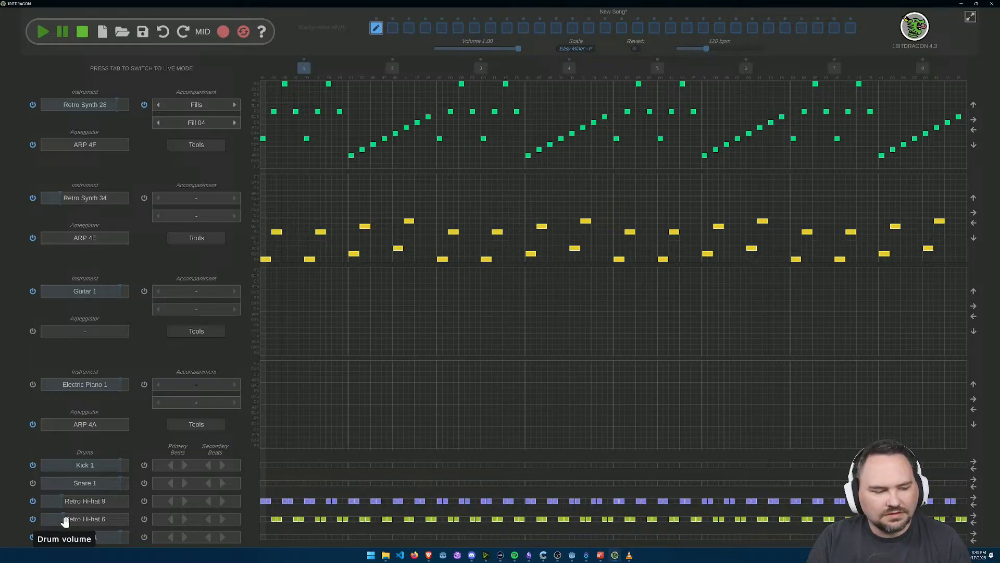
Step: Play the song from the start repeatedly to check the balance between the synths and hi-hats
left_click(43, 36)
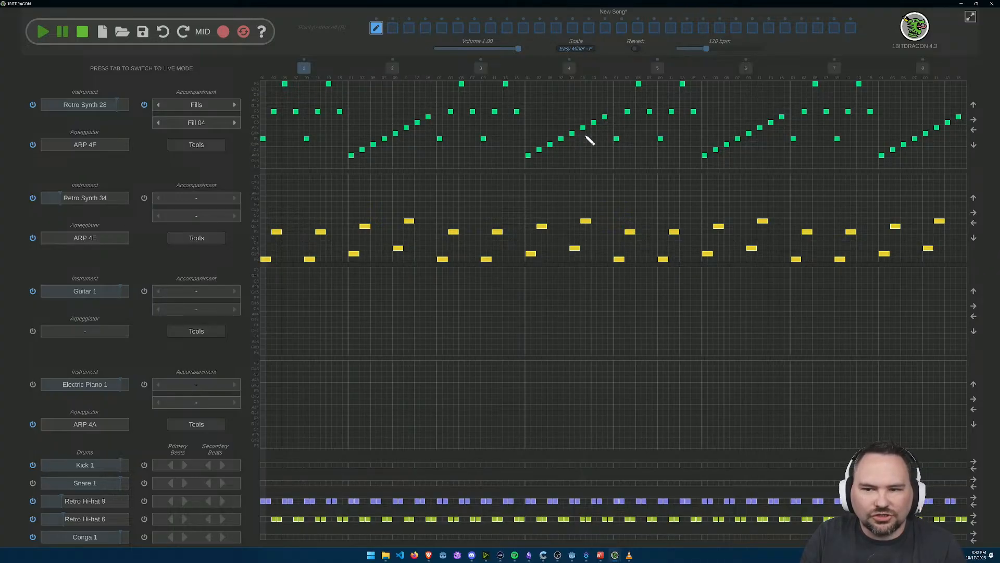
left_click(42, 37)
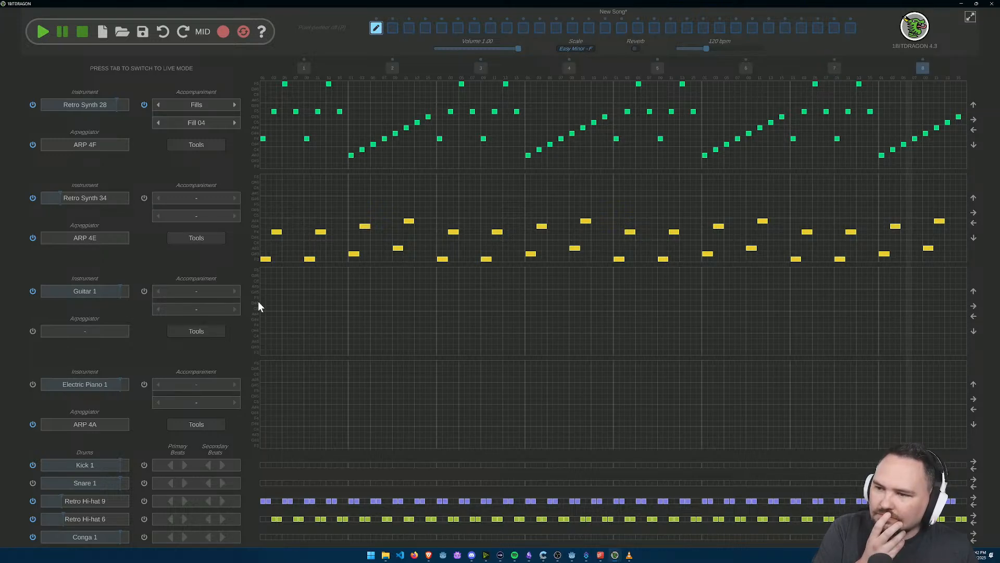
key("space")
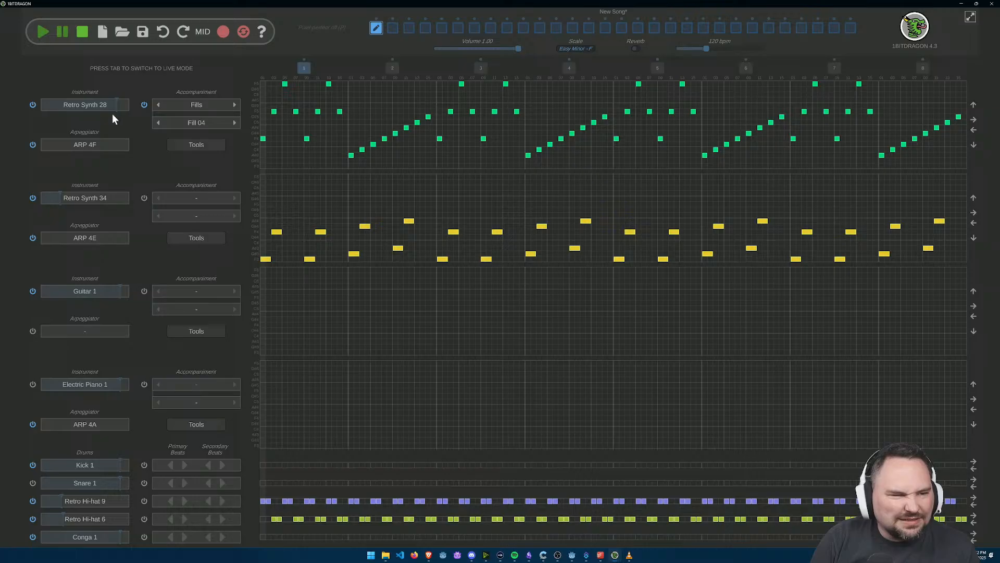
left_click(43, 34)
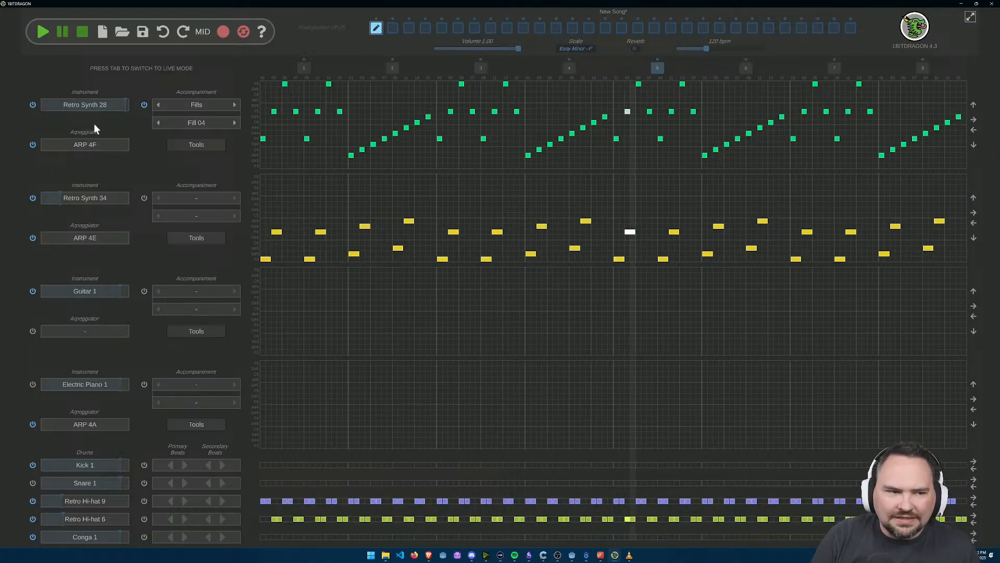
Step: Change the first track's instrument to Retro Synth 29 and play the song to hear it
left_click(82, 31)
left_click(88, 106)
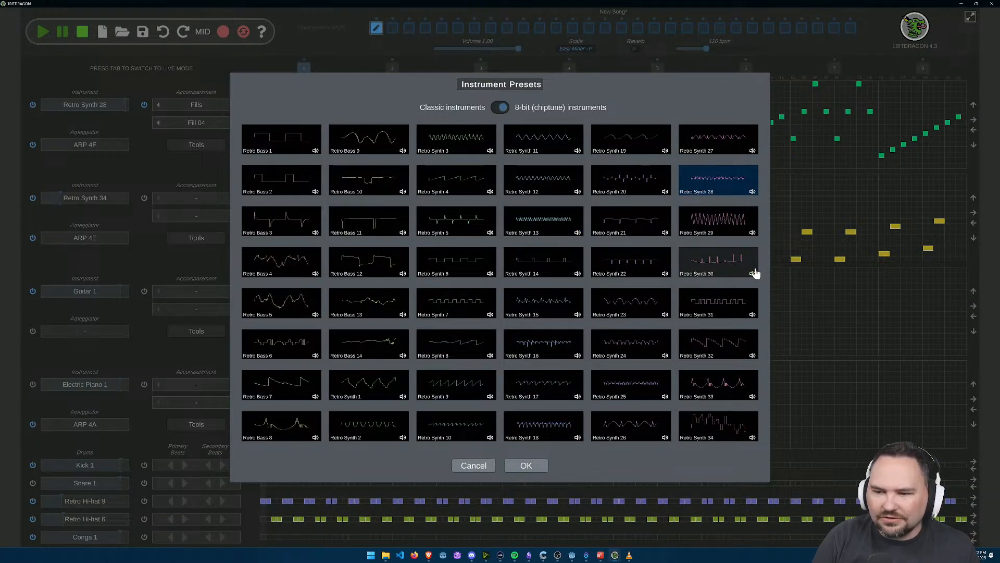
left_click(719, 230)
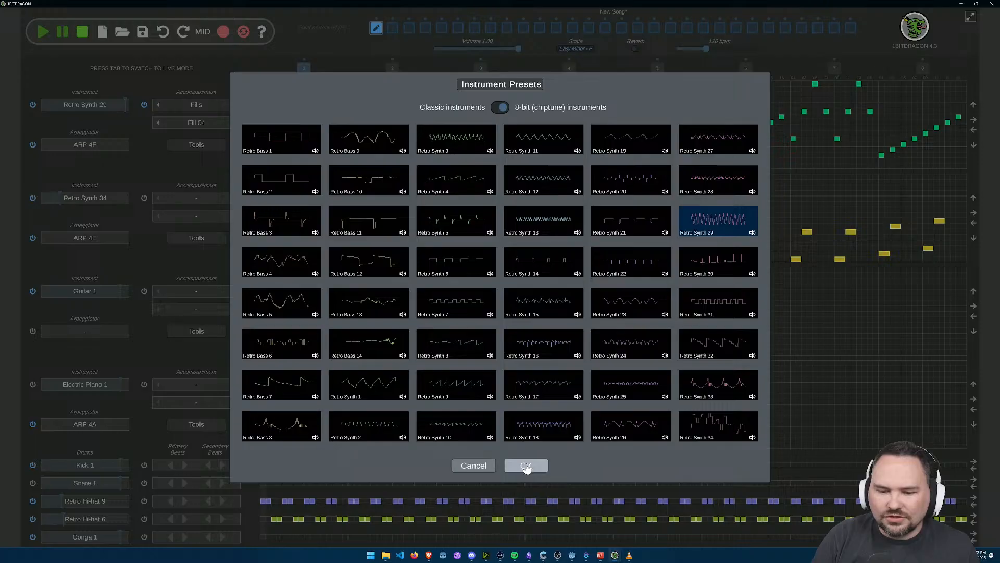
left_click(526, 465)
left_click(42, 32)
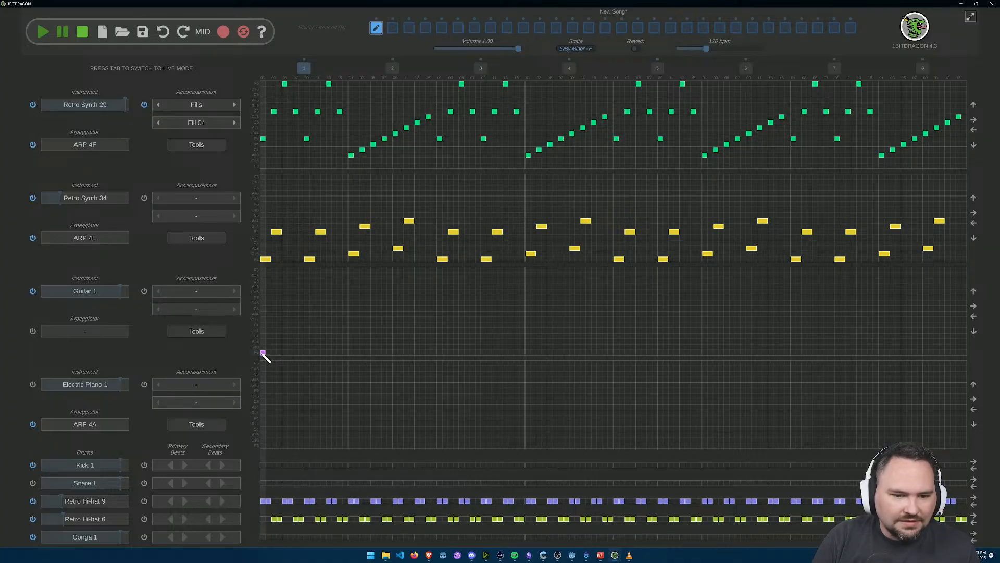
Step: Audition 8-bit presets for the Guitar 1 track, including Retro Synth 28 and Retro Bass 4, and settle on Retro Bass 6
left_click_drag(297, 345, 283, 359)
left_click(93, 292)
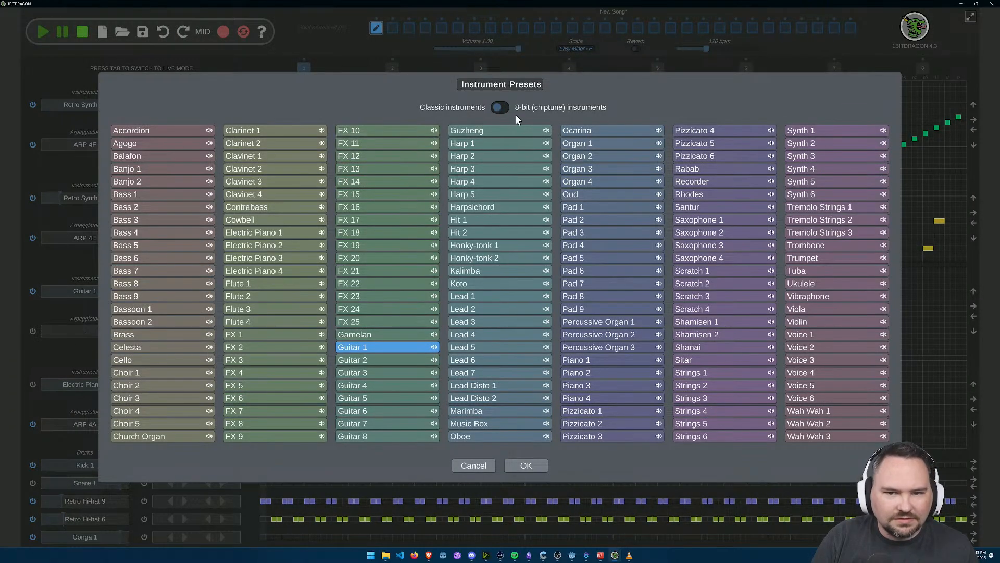
left_click(500, 108)
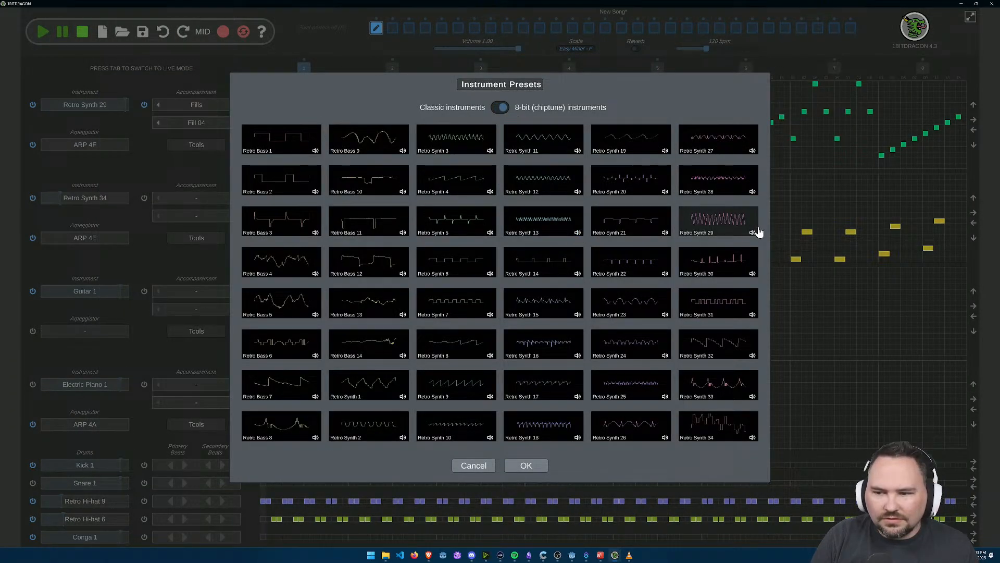
left_click(752, 190)
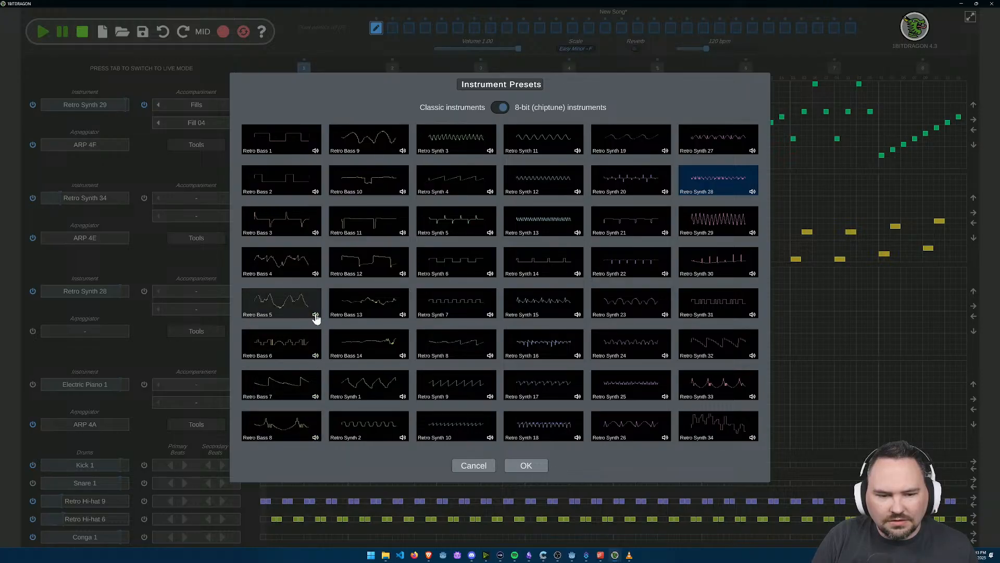
left_click(315, 275)
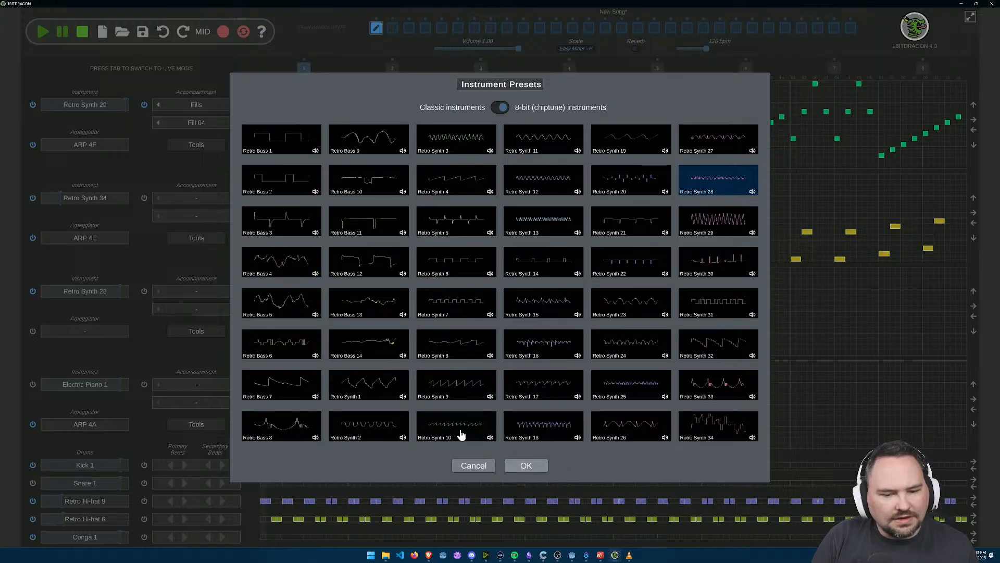
left_click(297, 349)
left_click(526, 465)
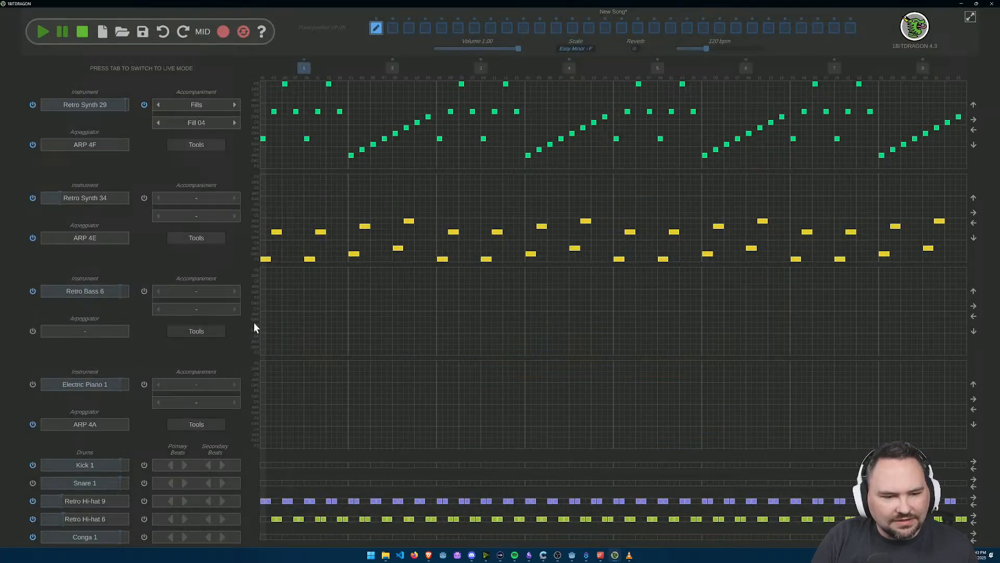
Step: Set the Retro Bass 6 track's accompaniment to Bass lines, Bass 01
scroll(273, 348, "up", 1)
left_click(230, 285)
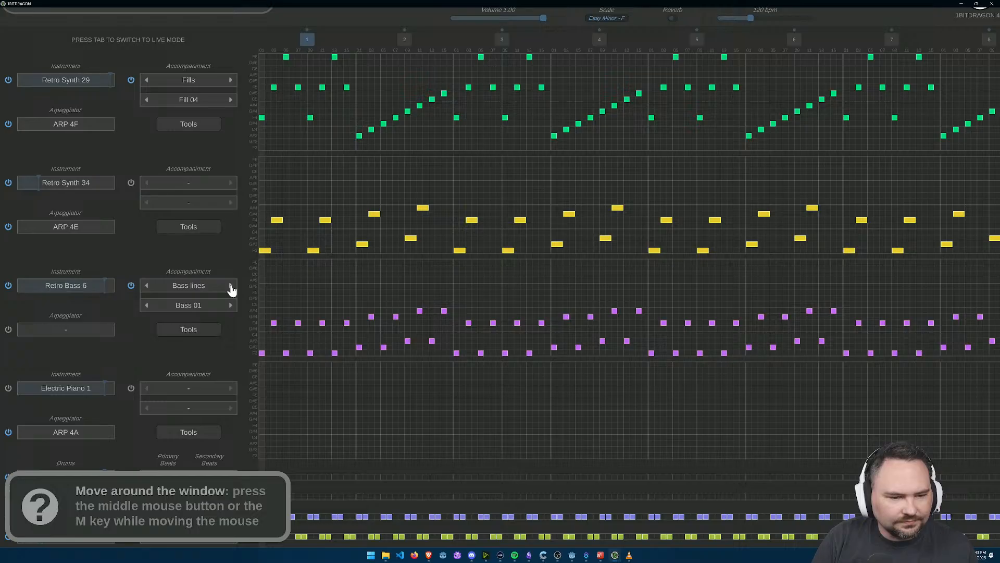
scroll(286, 358, "up", 8)
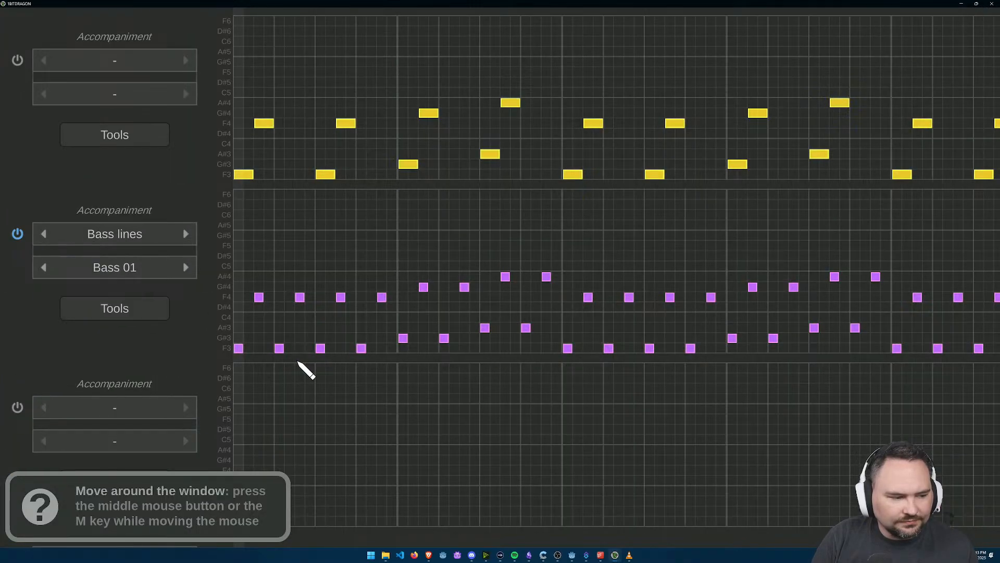
Step: Draw a staircase of two-step notes rising from F3 to D#6 across bars 1 and 2 of Retro Bass 6, clearing bar 1's Bass 01 notes
left_click(221, 341)
mouse_move(221, 342)
left_mouse_down()
mouse_move(206, 344)
mouse_move(257, 329)
left_mouse_up()
left_click(270, 342)
left_click(238, 264)
left_click(301, 264)
left_click(333, 341)
left_click(364, 264)
left_click(395, 342)
left_click(427, 264)
mouse_move(266, 311)
left_mouse_down()
mouse_move(320, 296)
mouse_move(335, 279)
mouse_move(386, 265)
mouse_move(660, 123)
mouse_move(660, 137)
mouse_move(168, 189)
left_mouse_up()
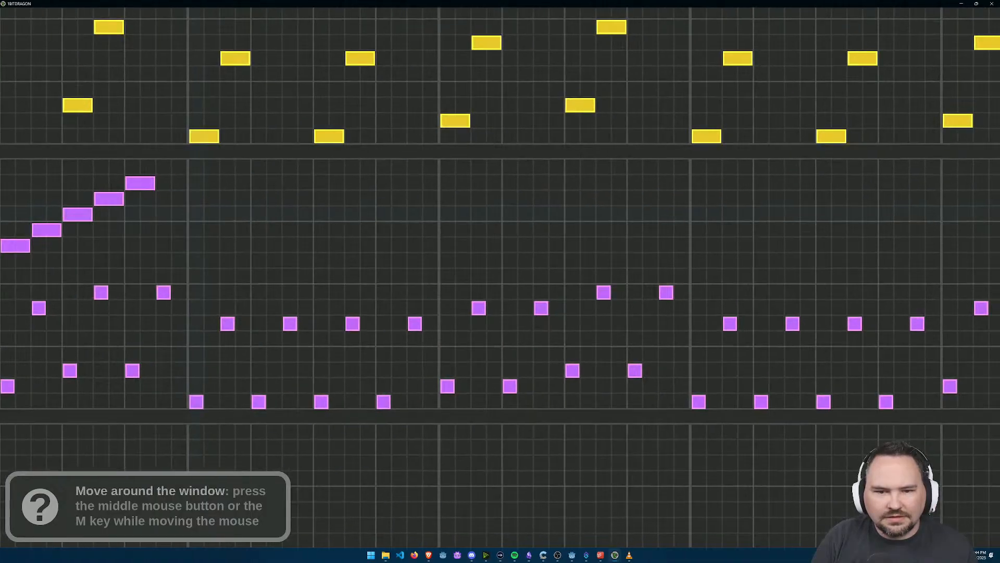
Step: Add single-step notes alternating between F6 and C6 across bar 3 of the Retro Bass 6 track
left_click(196, 168)
left_click(211, 199)
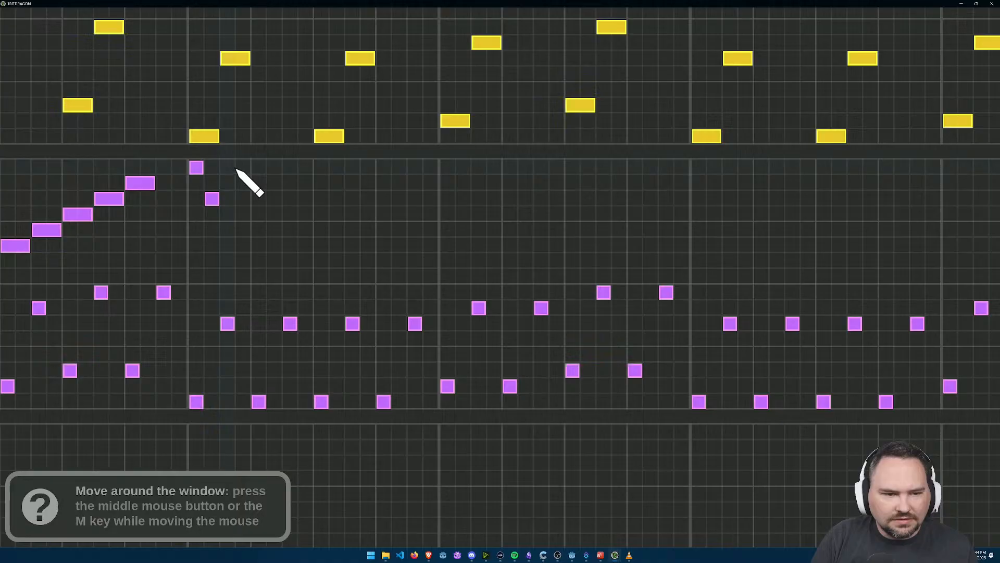
left_click(243, 168)
left_click(259, 199)
left_click(290, 168)
left_click(305, 198)
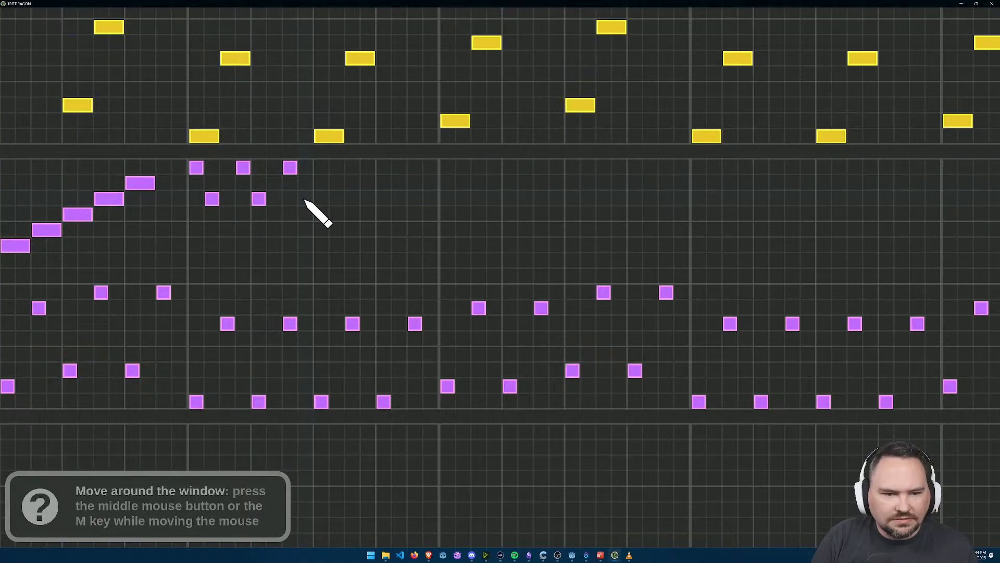
left_click(336, 167)
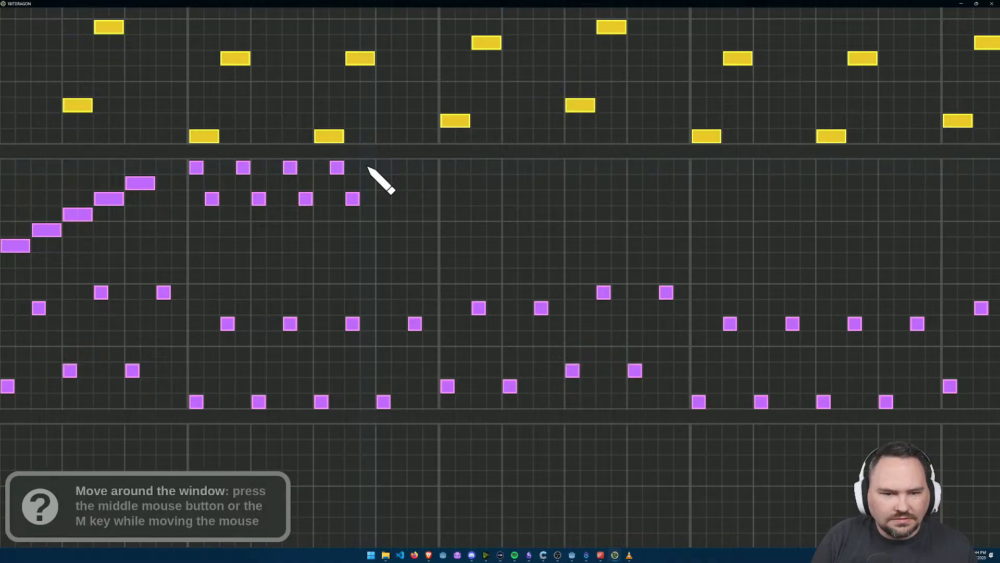
left_click_drag(368, 167, 384, 167)
left_click(399, 199)
left_click(430, 167)
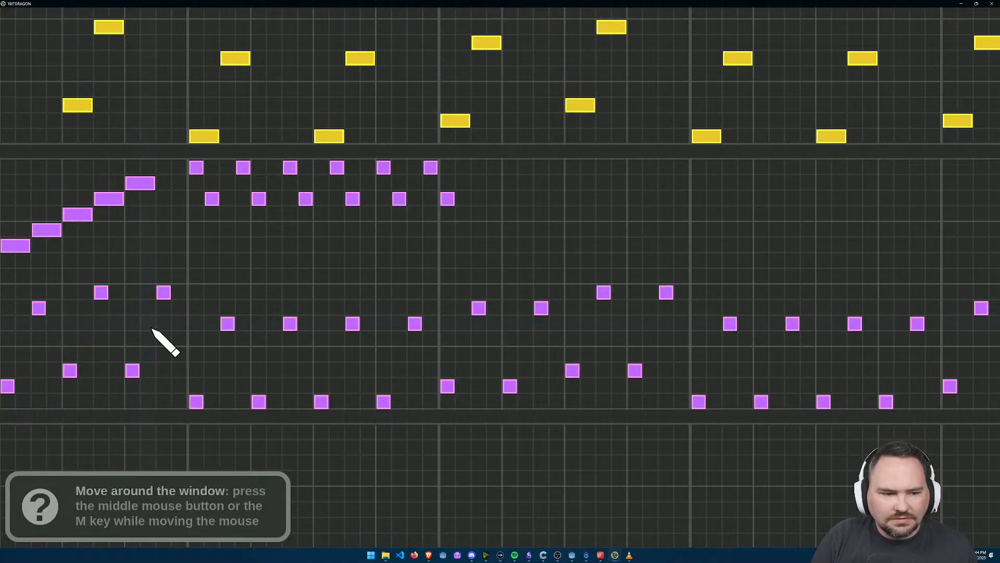
Step: Delete the low Bass 01 notes from bars 2 and 3 and most of bar 4 on the Retro Bass 6 track
left_click_drag(142, 308, 400, 280)
right_click(707, 172)
right_click(202, 358)
right_click(235, 282)
right_click(297, 280)
right_click(265, 358)
right_click(328, 343)
right_click(359, 265)
right_click(390, 343)
right_click(421, 265)
right_click(454, 374)
right_click(485, 295)
right_click(516, 374)
right_click(548, 296)
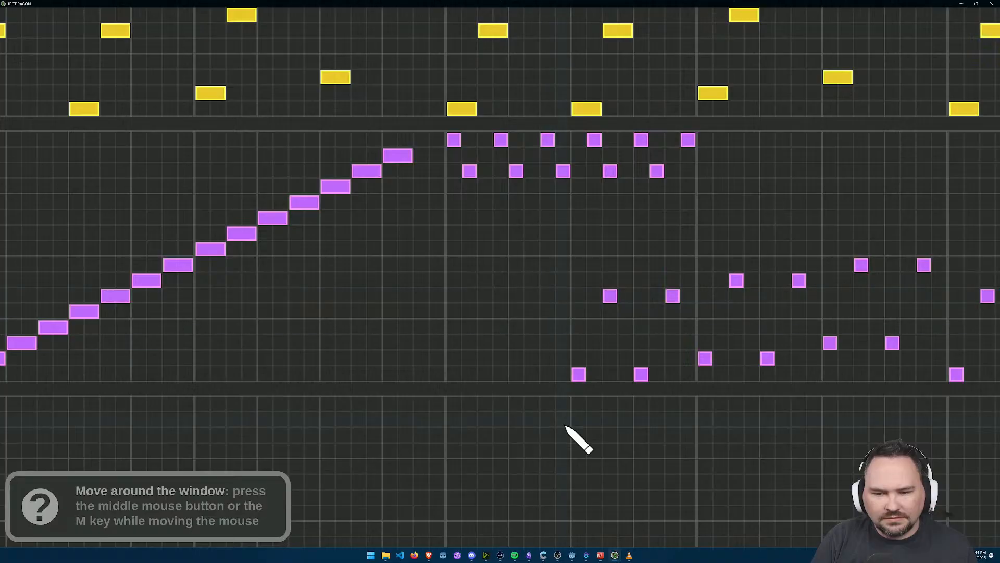
right_click(578, 374)
right_click(610, 296)
right_click(673, 296)
right_click(641, 374)
right_click(706, 359)
right_click(736, 280)
right_click(767, 359)
right_click(799, 280)
right_click(830, 343)
right_click(861, 265)
scroll(710, 336, "down", 5)
right_click(473, 319)
right_click(472, 319)
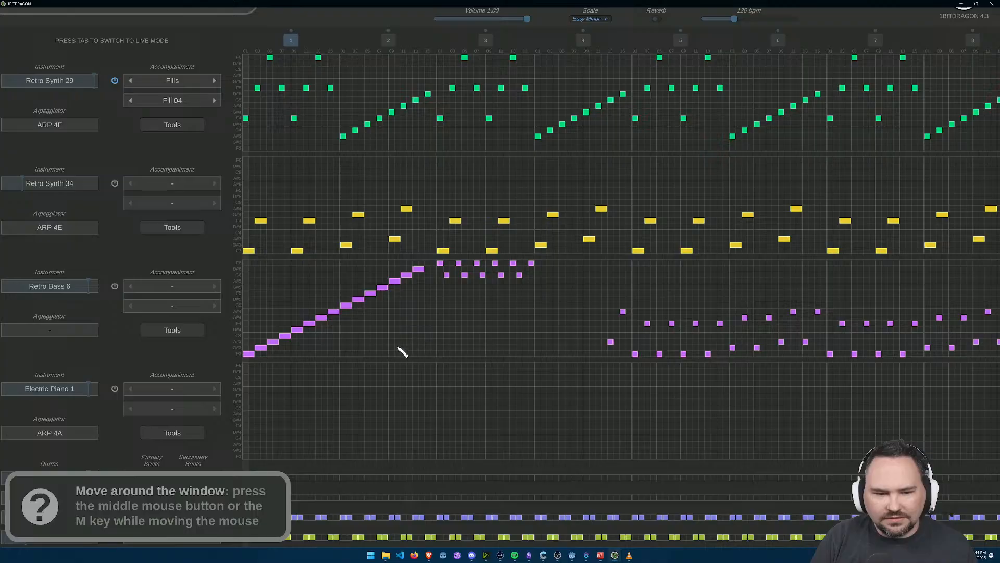
Step: Play the song with the new bass notes, stop it and mute the Retro Synth 29 track
left_click_drag(339, 119, 433, 211)
scroll(364, 200, "down", 2)
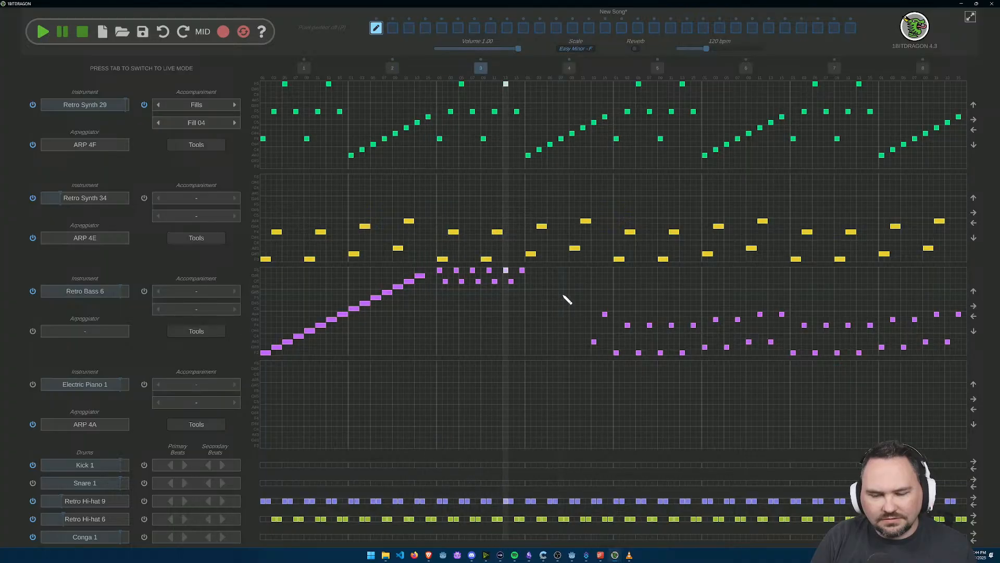
left_click(82, 31)
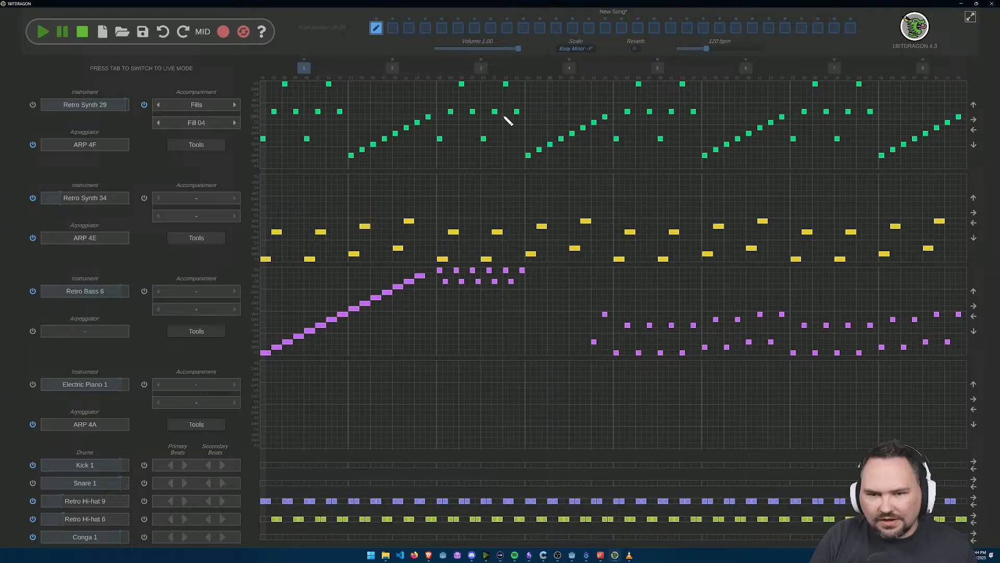
scroll(494, 304, "up", 2)
scroll(494, 304, "down", 2)
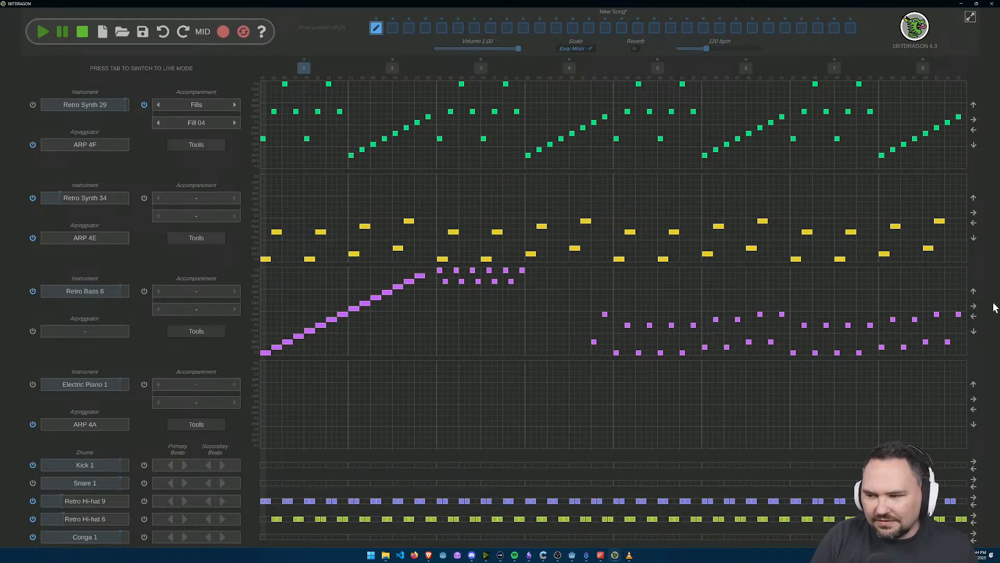
Step: Shift the Retro Bass 6 notes later until the staircase starts in bar 3, and clear the leftover Bass 01 notes
left_click(974, 306)
left_click(974, 306)
left_click(974, 306)
left_click(974, 306)
left_click(973, 306)
left_click(974, 308)
left_click(973, 307)
left_click(974, 308)
left_click(974, 307)
left_click(974, 307)
left_click(974, 307)
left_click(973, 307)
left_click(973, 307)
left_click(974, 308)
left_click(974, 308)
left_click(974, 308)
left_click(974, 307)
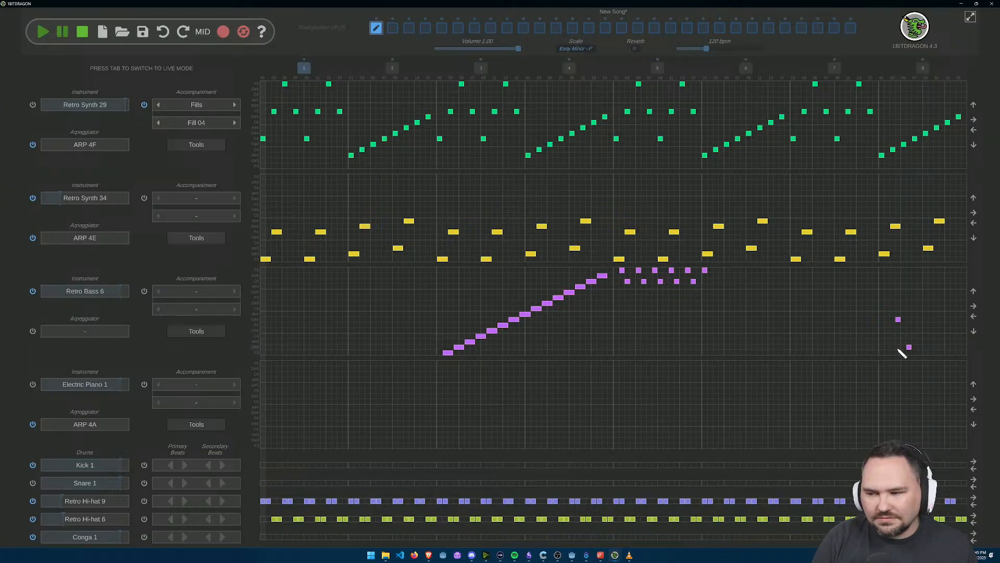
Step: Replace the short alternating notes after the staircase with four-step F6 and C6 notes starting at bar 5
scroll(585, 296, "up", 2)
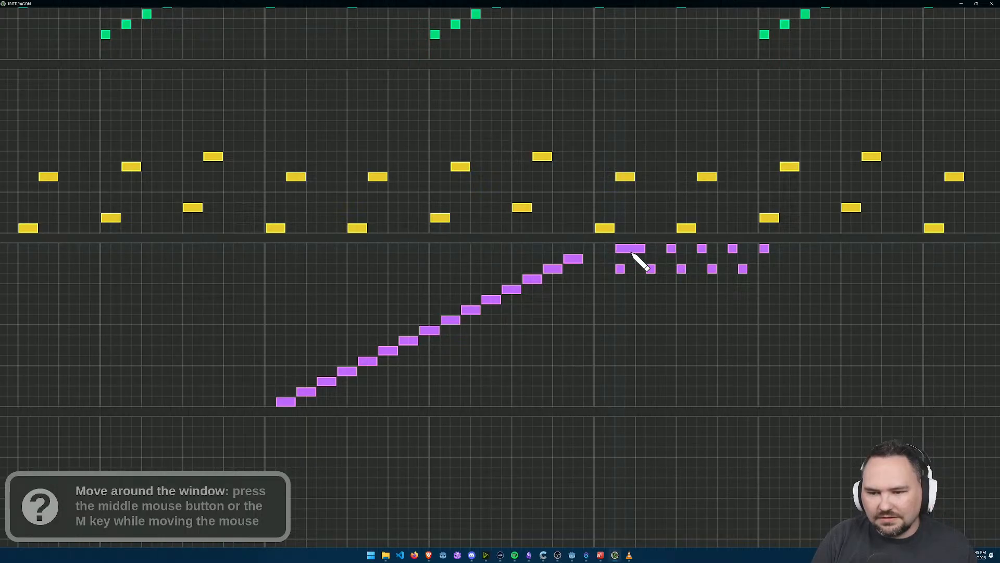
left_click(610, 248)
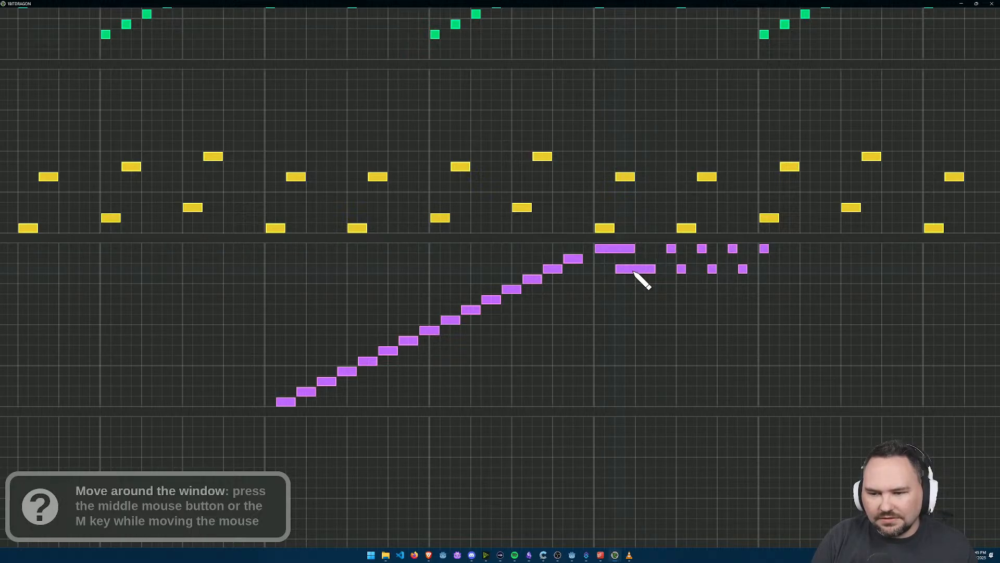
left_click_drag(698, 248, 672, 247)
right_click(712, 268)
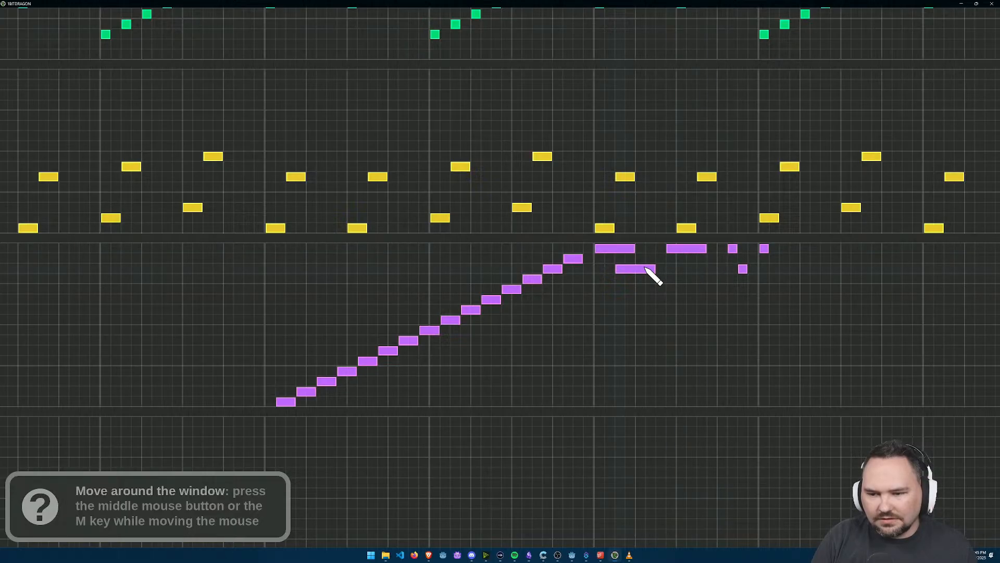
right_click(743, 269)
right_click(732, 249)
right_click(763, 249)
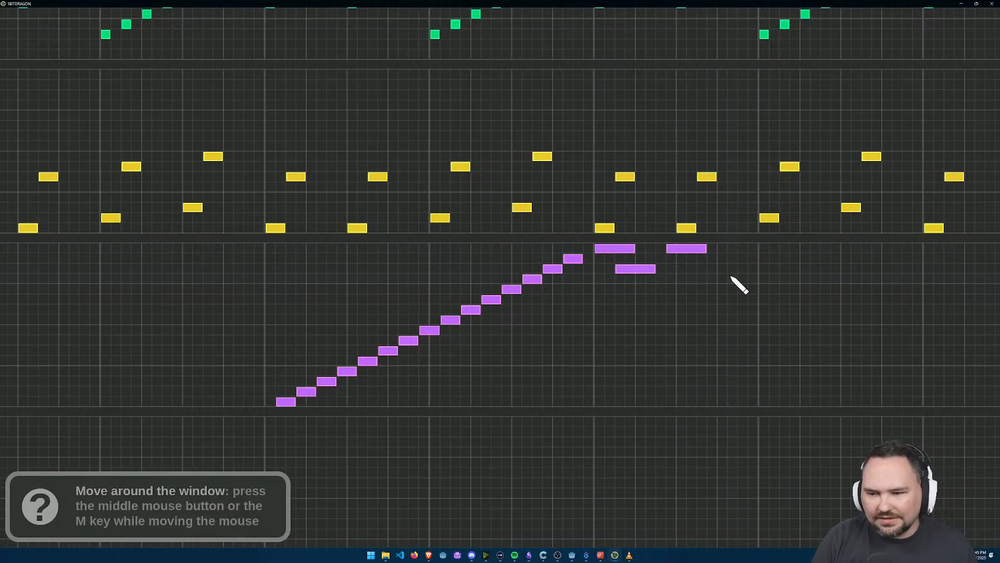
Step: Try another long C6 note, and remove all the long notes after the first F6 in bar 5
left_click(723, 269)
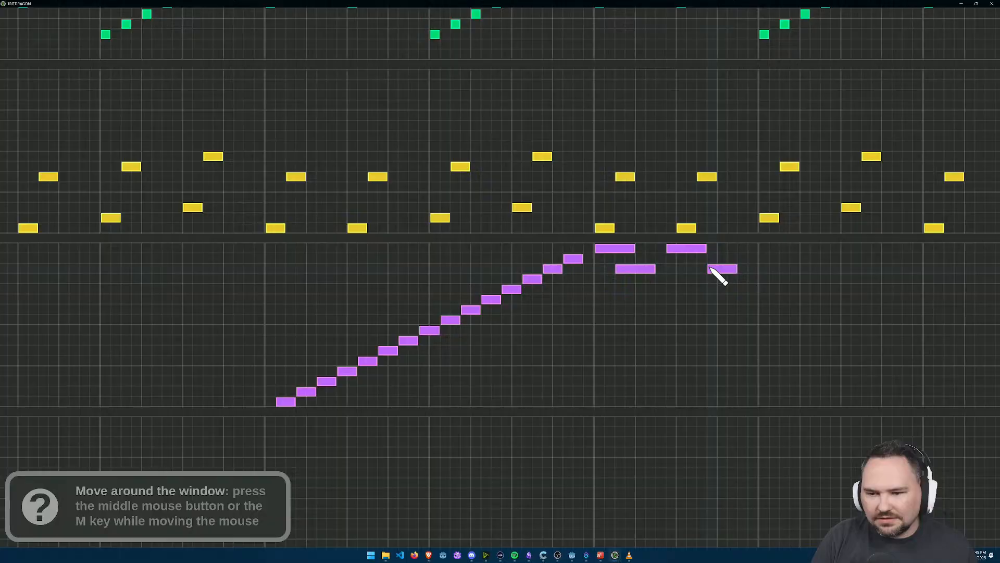
left_click_drag(710, 267, 693, 267)
right_click(696, 269)
right_click(640, 269)
right_click(689, 250)
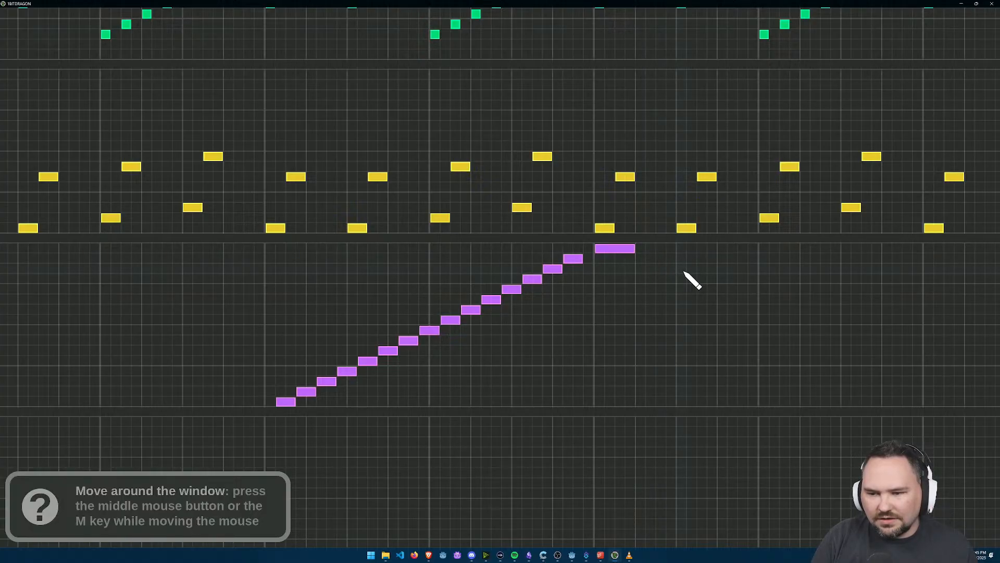
Step: Draw four-step C6, F6 and C6 notes after the first long F6, spaced two steps apart without overlap
mouse_move(683, 270)
left_mouse_down()
mouse_move(653, 268)
mouse_move(697, 272)
mouse_move(665, 269)
left_mouse_up()
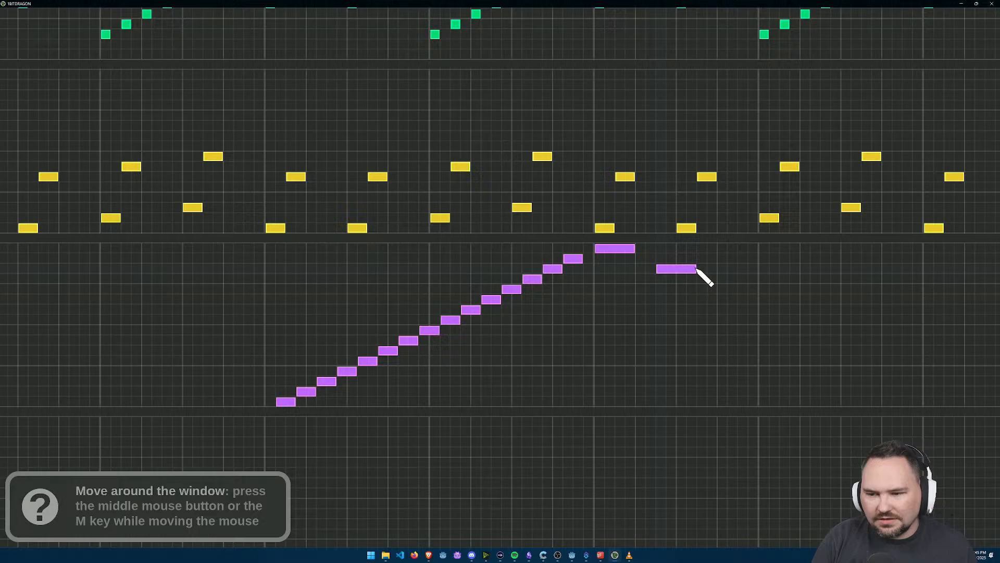
left_click(726, 249)
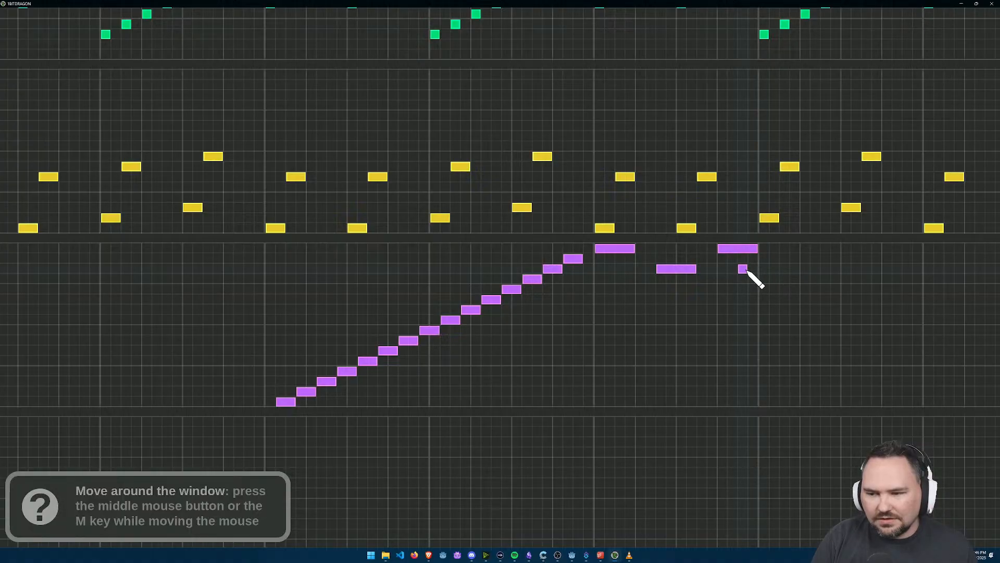
left_click_drag(745, 271, 774, 270)
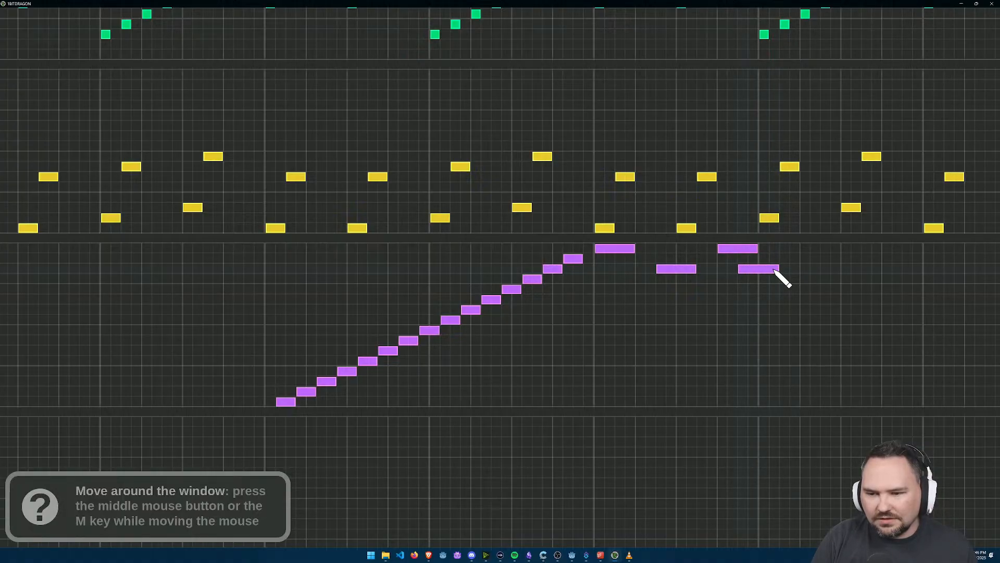
right_click(774, 269)
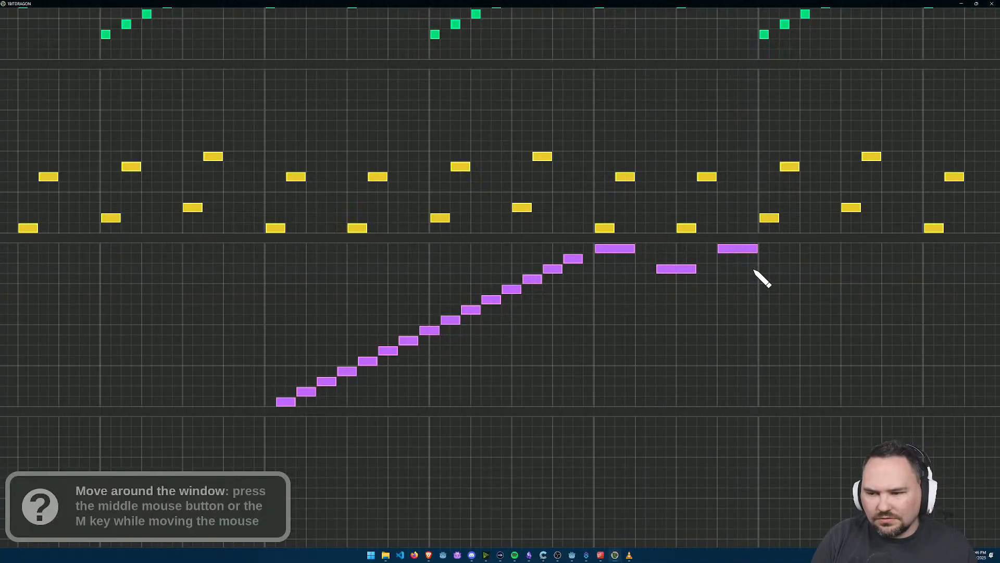
left_click_drag(791, 270, 810, 270)
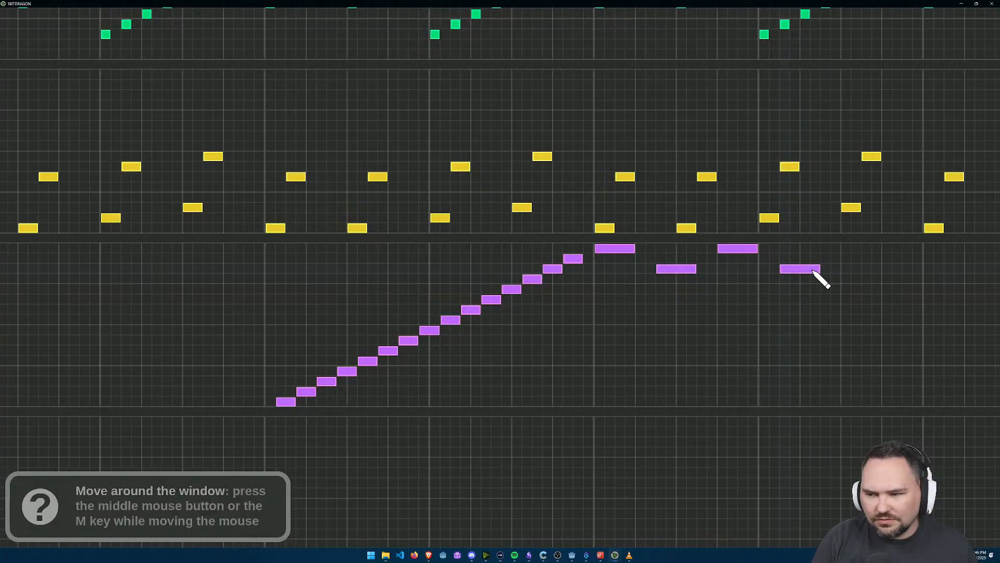
Step: Play the song to check the staircase and long alternating bass notes, and inspect the staircase up close
left_click_drag(823, 325, 651, 311)
scroll(628, 309, "down", 5)
key("space")
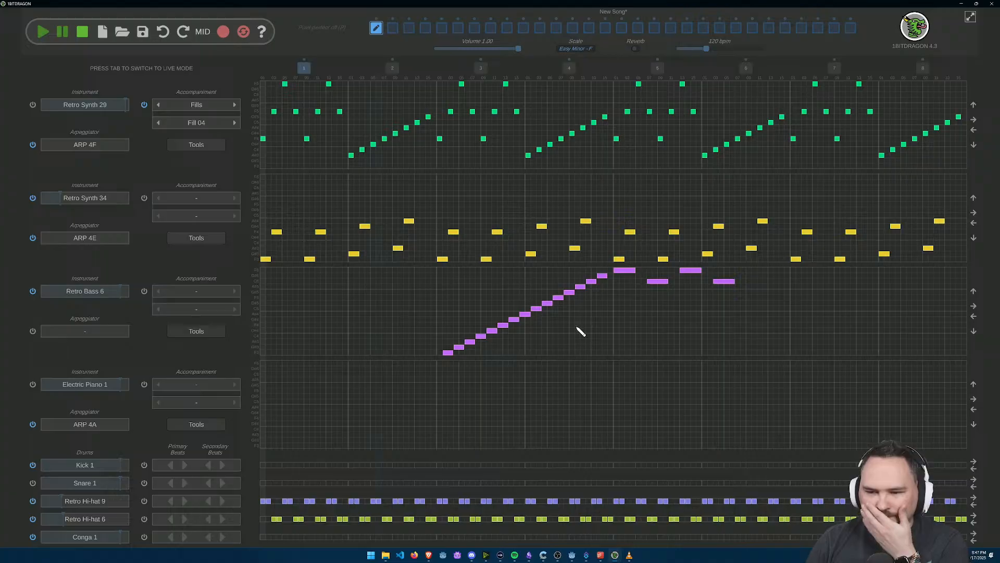
scroll(631, 325, "up", 3)
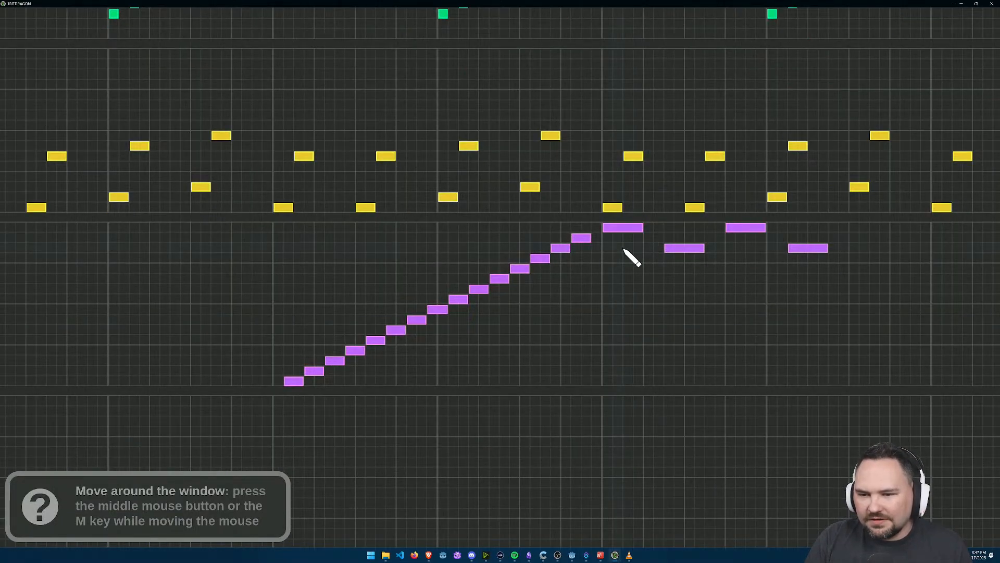
scroll(368, 397, "up", 2)
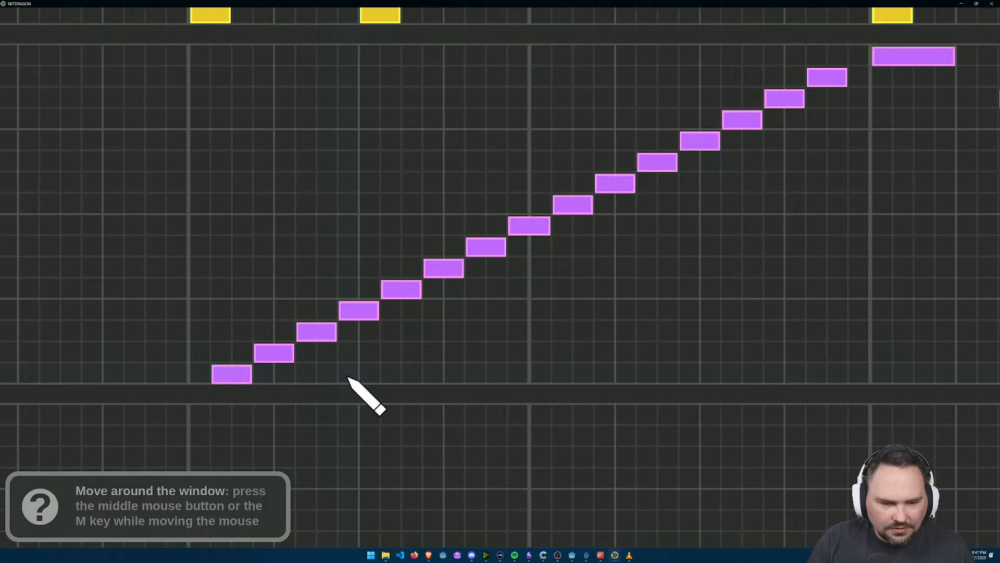
Step: Draw a second rising staircase of two-step bass notes from F3 to G#4, starting on step 8 of bar 3 beneath the first staircase
left_click(345, 375)
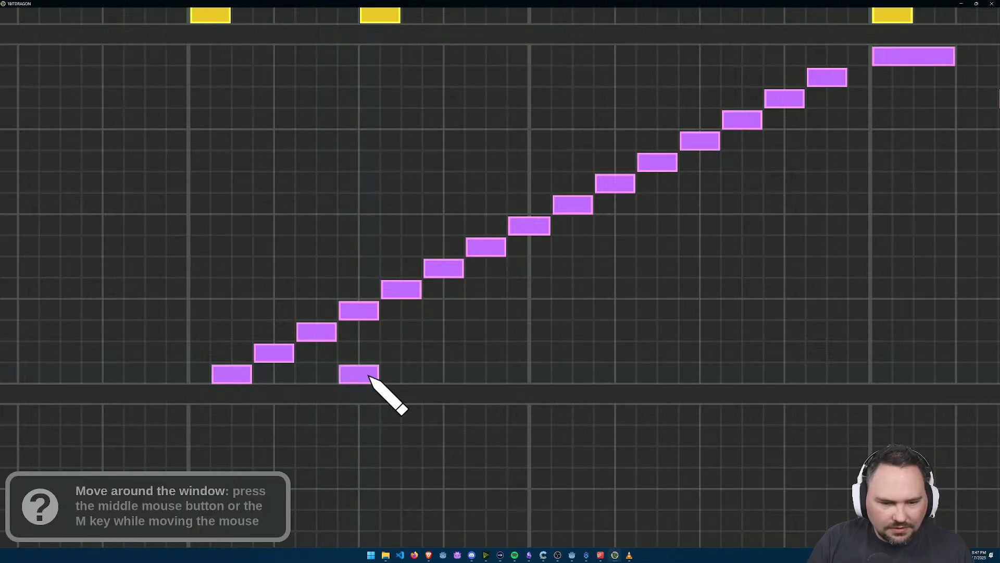
left_click(401, 355)
left_click(443, 332)
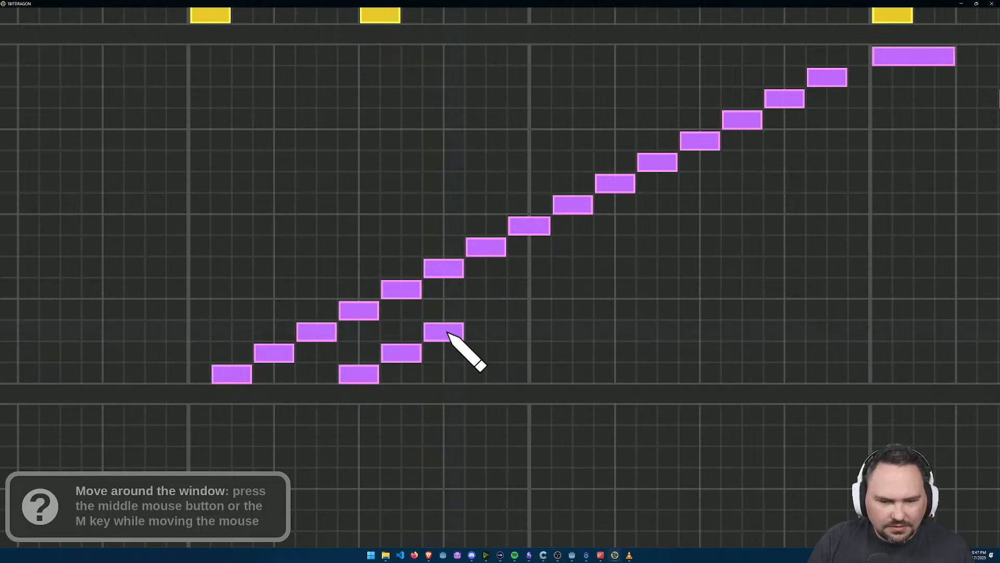
left_click(486, 311)
left_click(519, 290)
left_click_drag(520, 287, 550, 287)
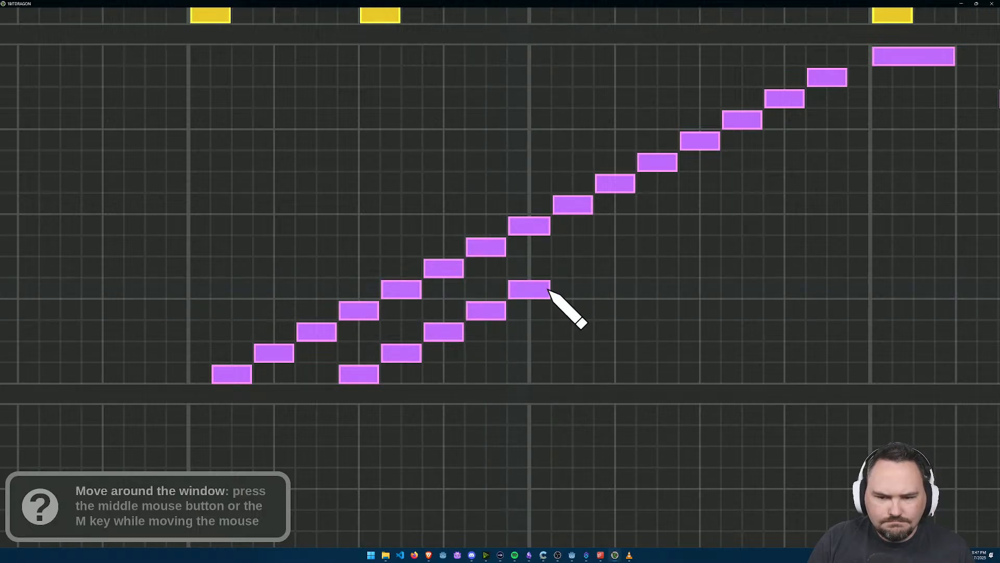
right_click(534, 290)
left_click(539, 291)
left_click(583, 268)
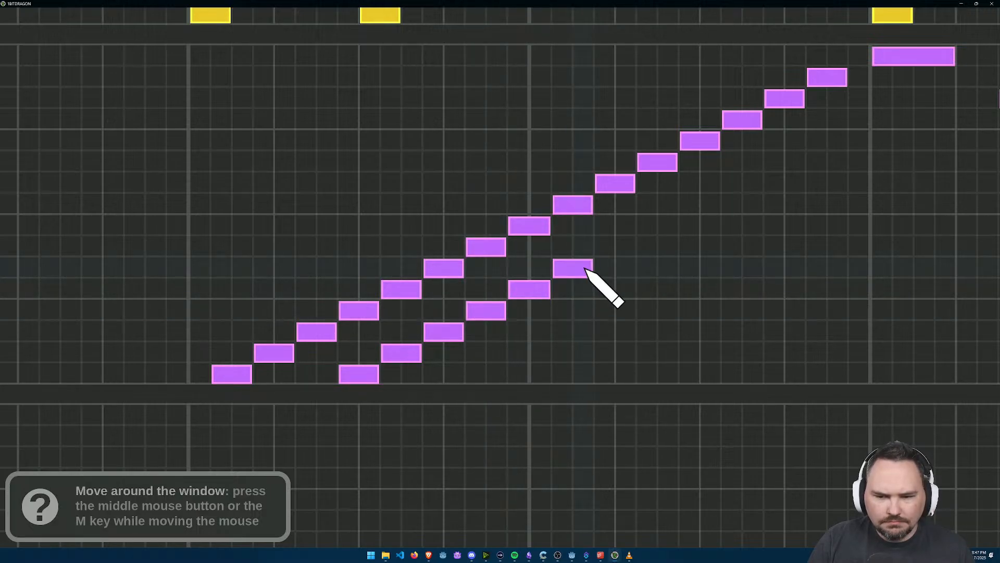
left_click(614, 248)
Step: Play the song to check the partial second bass staircase
scroll(635, 282, "down", 2)
scroll(635, 282, "down", 3)
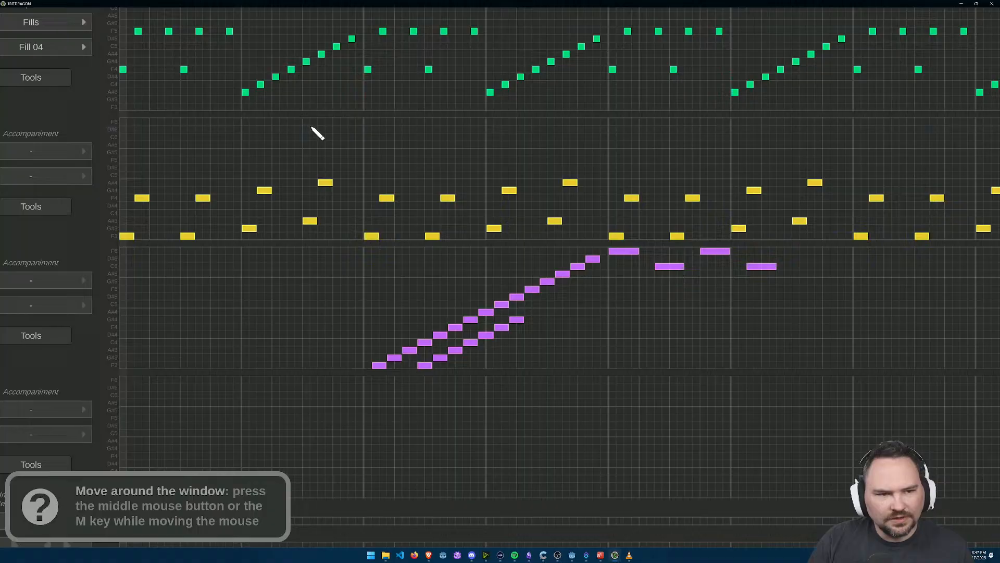
scroll(307, 125, "down", 2)
left_click(41, 31)
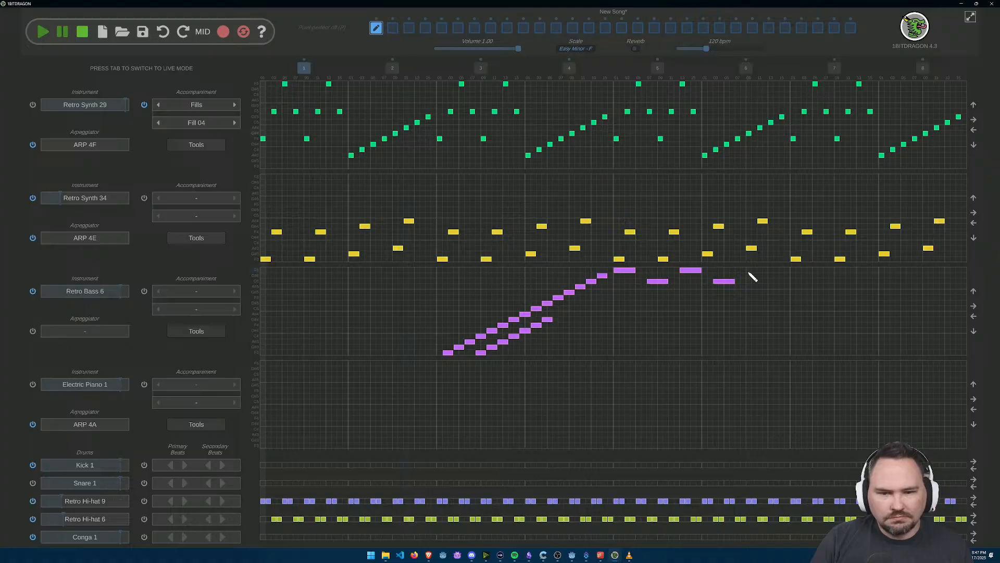
Step: Continue the second bass staircase with two-step notes rising one row at a time from A#4 to A#5
scroll(710, 252, "up", 3)
left_click(349, 303)
left_click(409, 283)
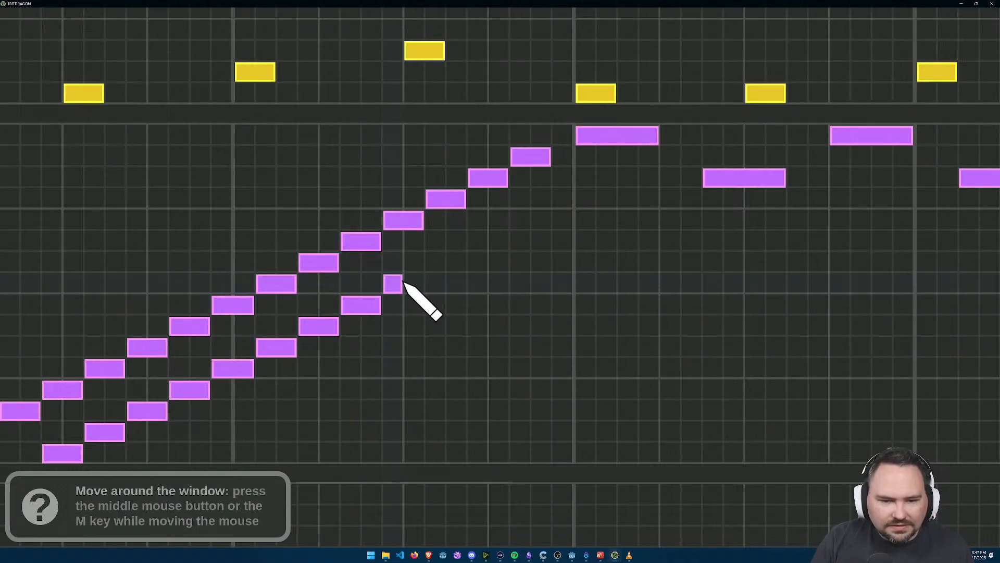
left_click(461, 263)
left_click(501, 243)
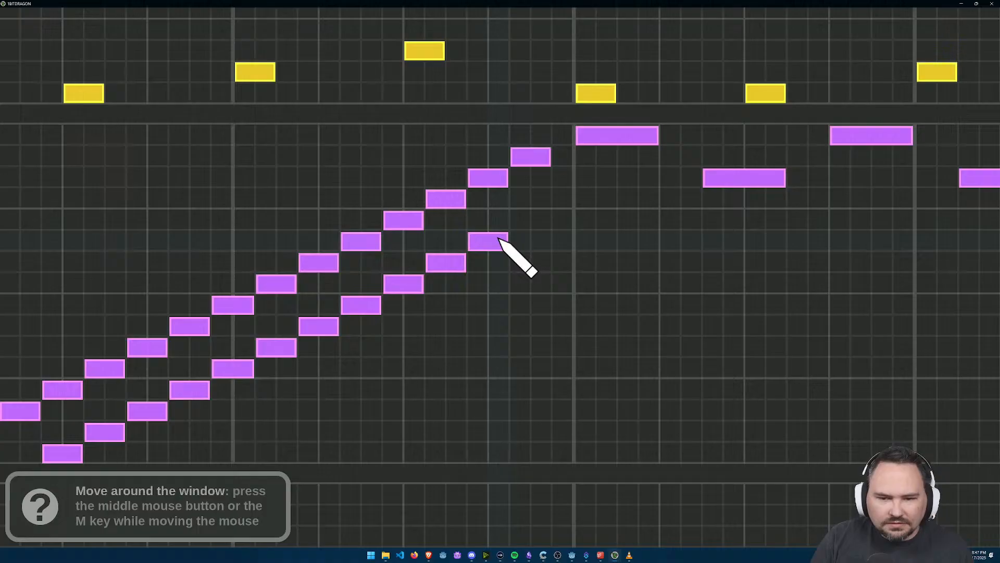
left_click(521, 221)
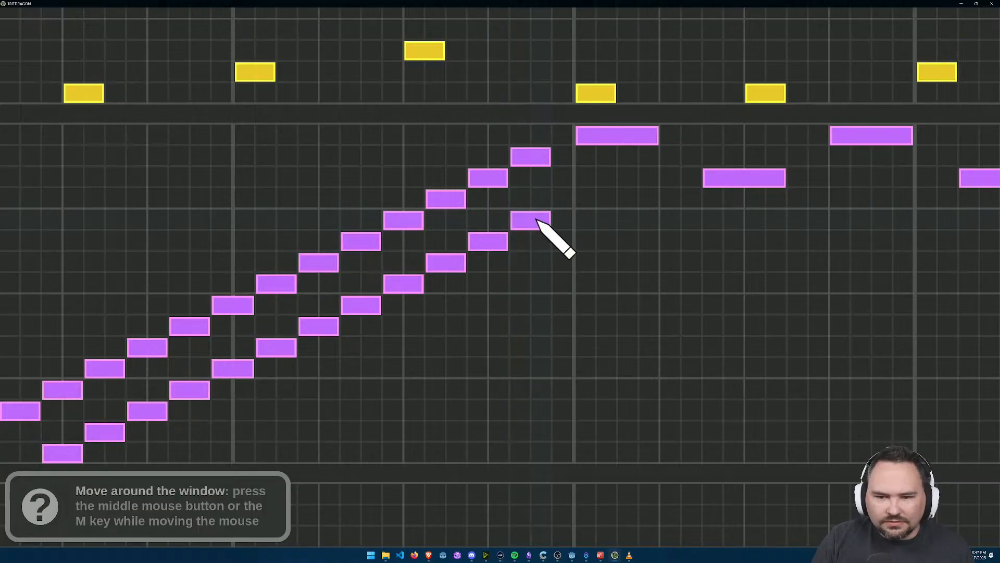
left_click(561, 198)
Step: Remove the long C6, F6 and C6 notes that follow the first long F6 in bar 5
key("m")
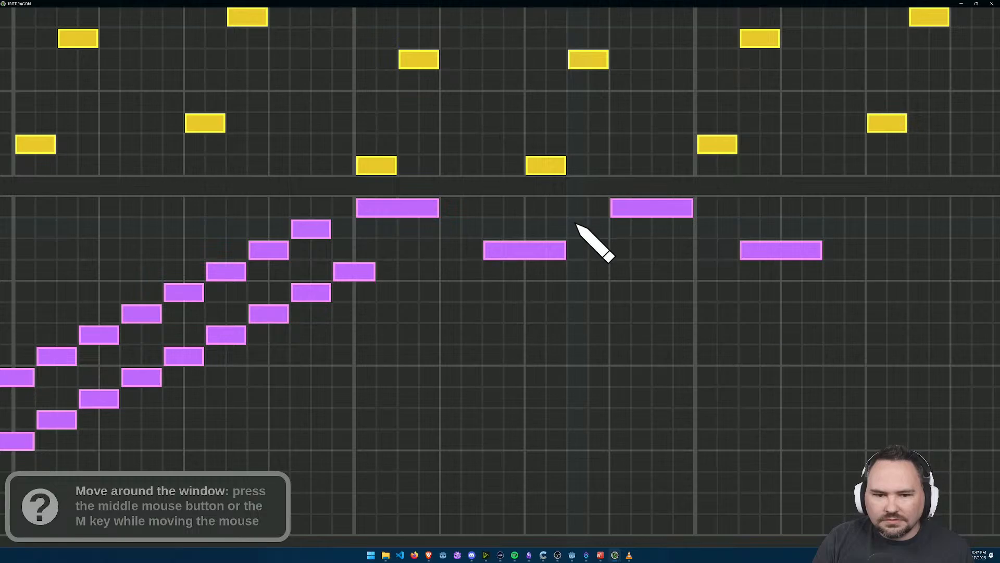
right_click(488, 252)
right_click(615, 209)
right_click(819, 248)
left_click_drag(488, 263, 552, 286)
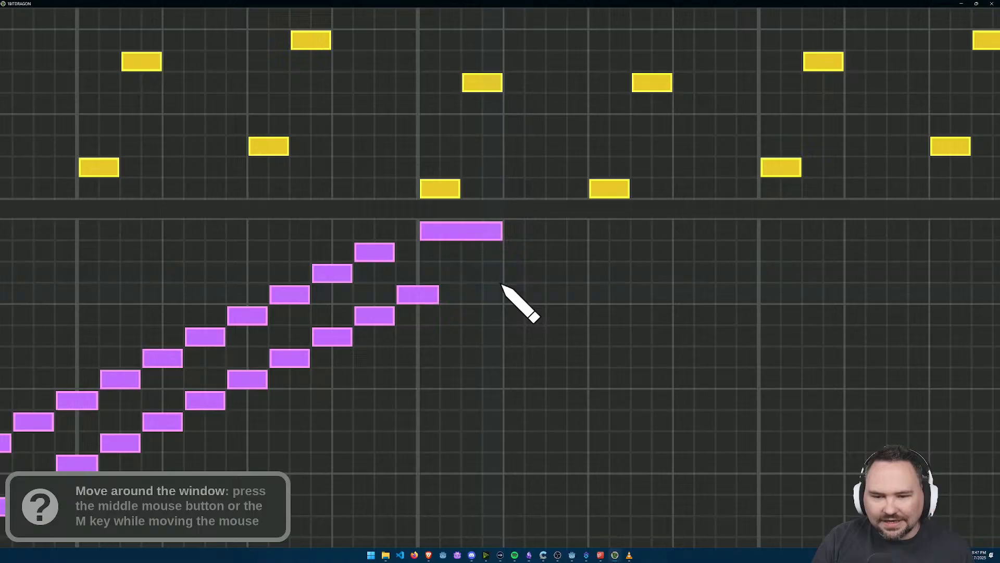
Step: Draw sixteen one-step notes alternating between C6 and D#6 directly after the long F6 note in bar 5
left_click(514, 274)
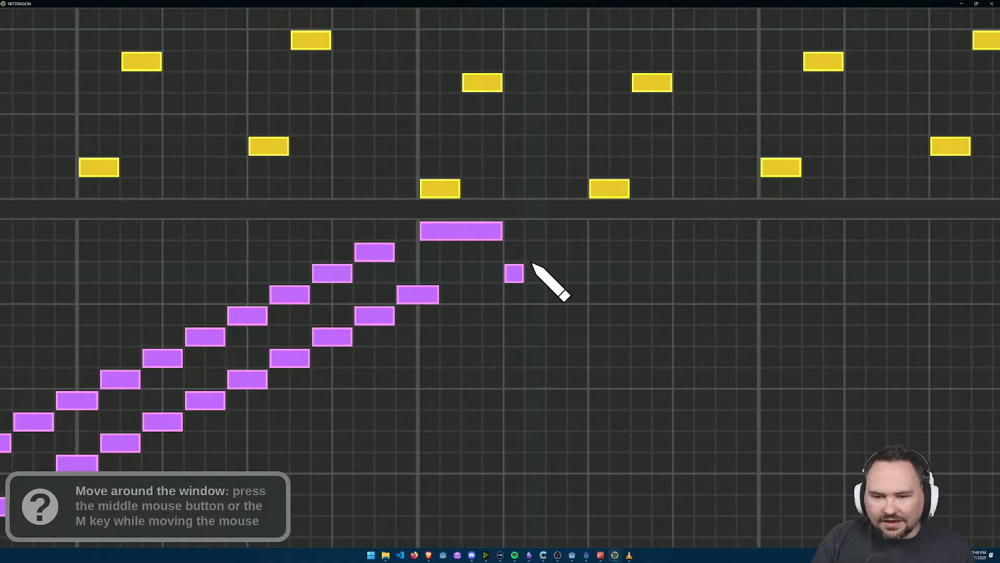
left_click(536, 252)
left_click(556, 273)
left_click(578, 252)
left_click(599, 273)
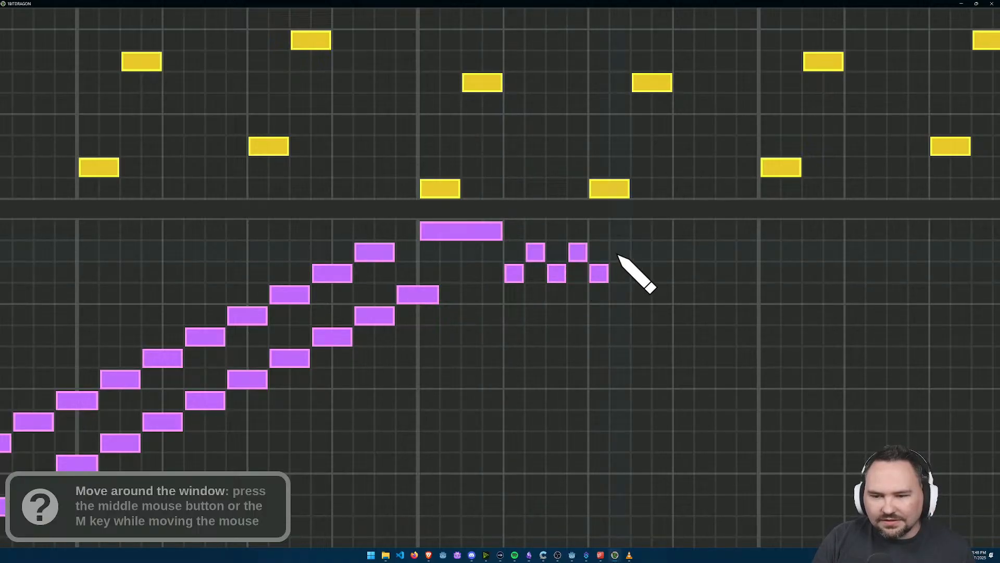
left_click(620, 253)
left_click(641, 274)
left_click(663, 252)
left_click(686, 277)
left_click(721, 259)
right_click(728, 255)
left_click(706, 256)
left_click(727, 269)
left_click(747, 252)
left_click(771, 274)
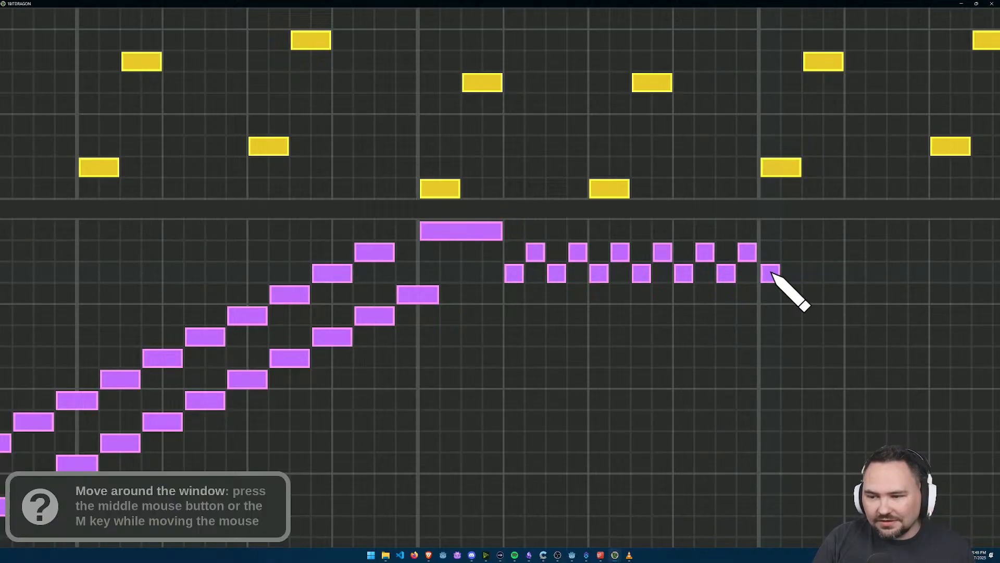
left_click(792, 252)
left_click(813, 274)
left_click(833, 255)
Step: Play the song to check the double staircase and the fast alternating bass notes
left_click_drag(833, 256, 688, 315)
scroll(686, 315, "down", 2)
left_click_drag(560, 289, 623, 323)
scroll(629, 329, "down", 2)
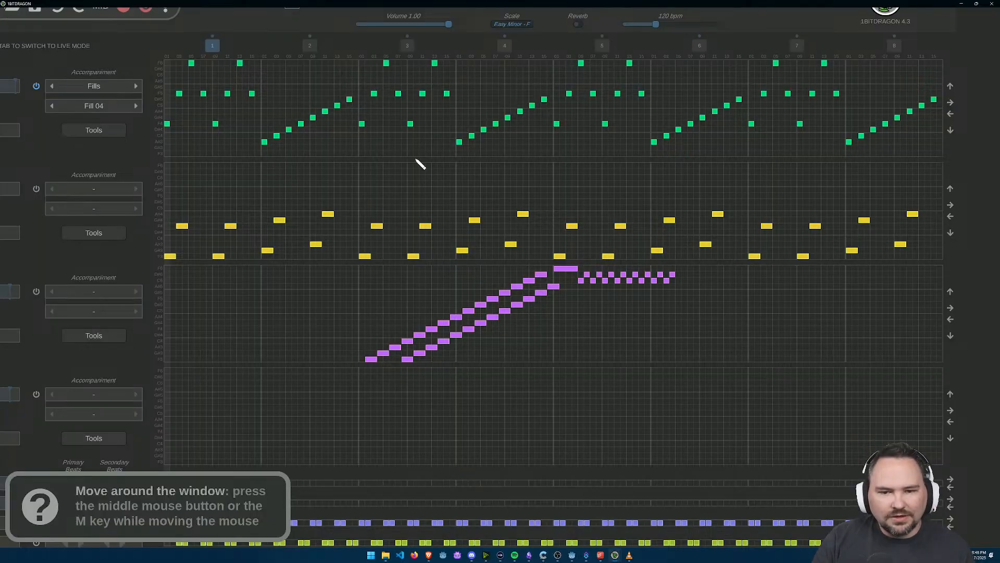
scroll(383, 189, "down", 1)
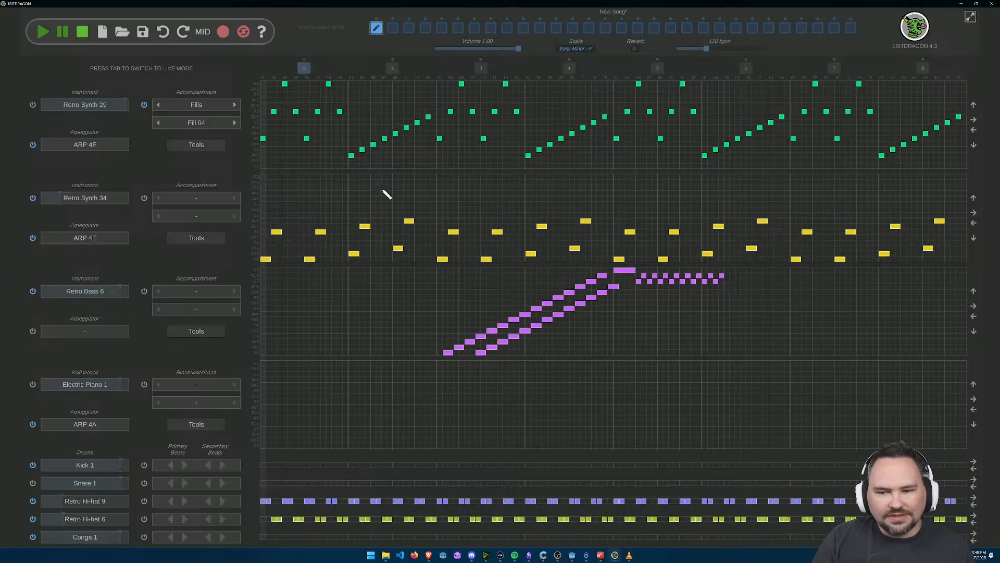
left_click(39, 33)
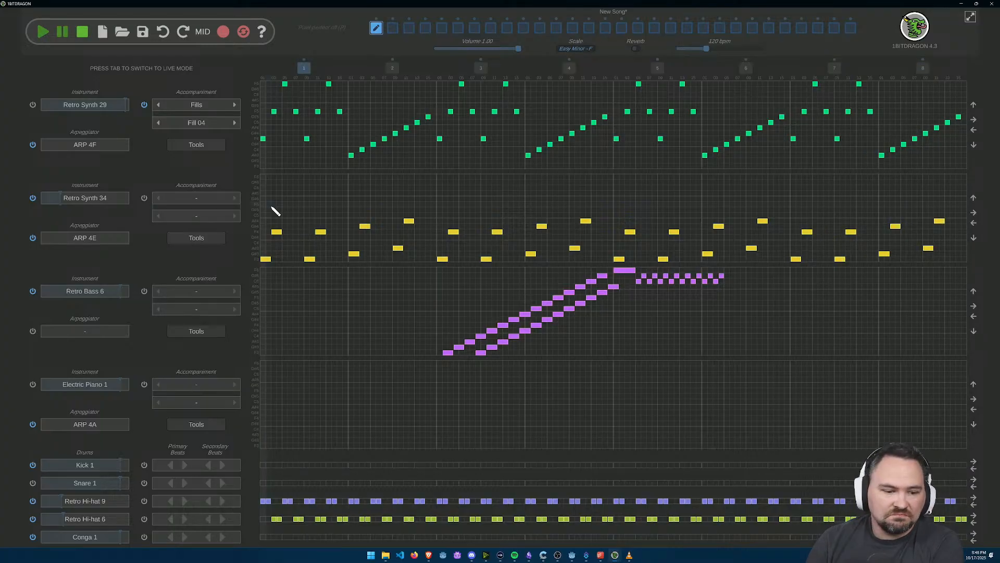
Step: Give the Electric Piano 1 track a Chords accompaniment using the Chords 04 preset
left_click(233, 386)
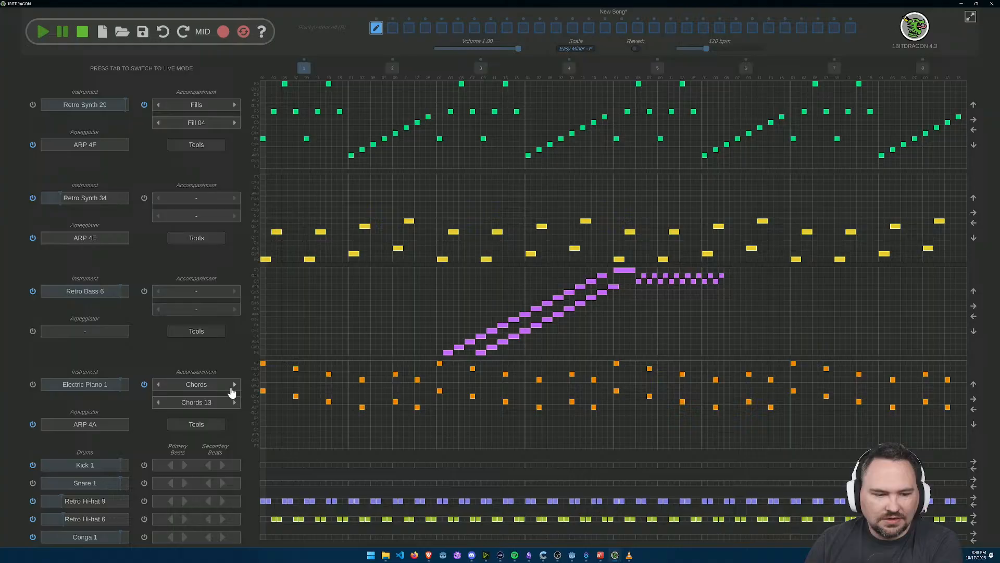
left_click(204, 402)
left_click(468, 131)
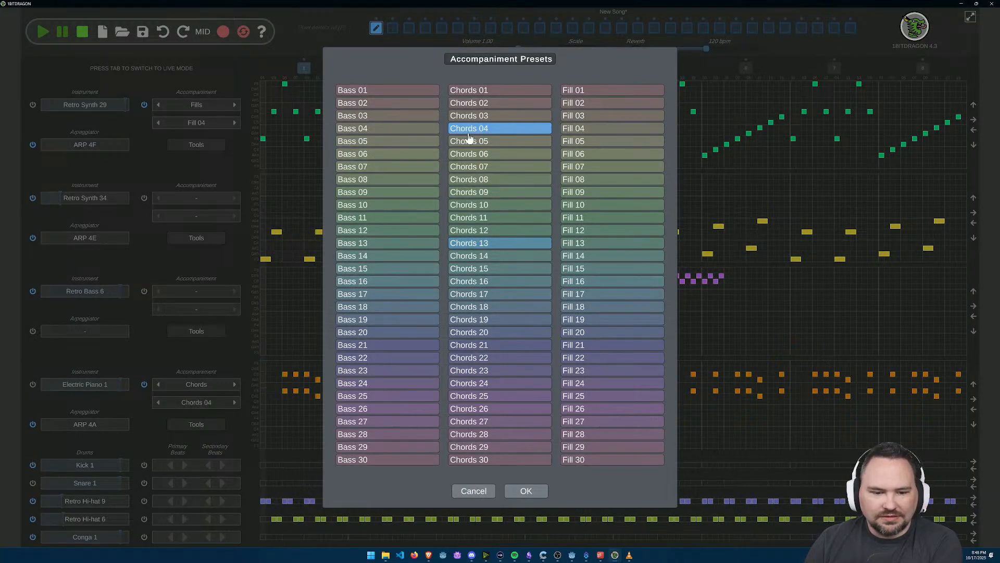
left_click(527, 491)
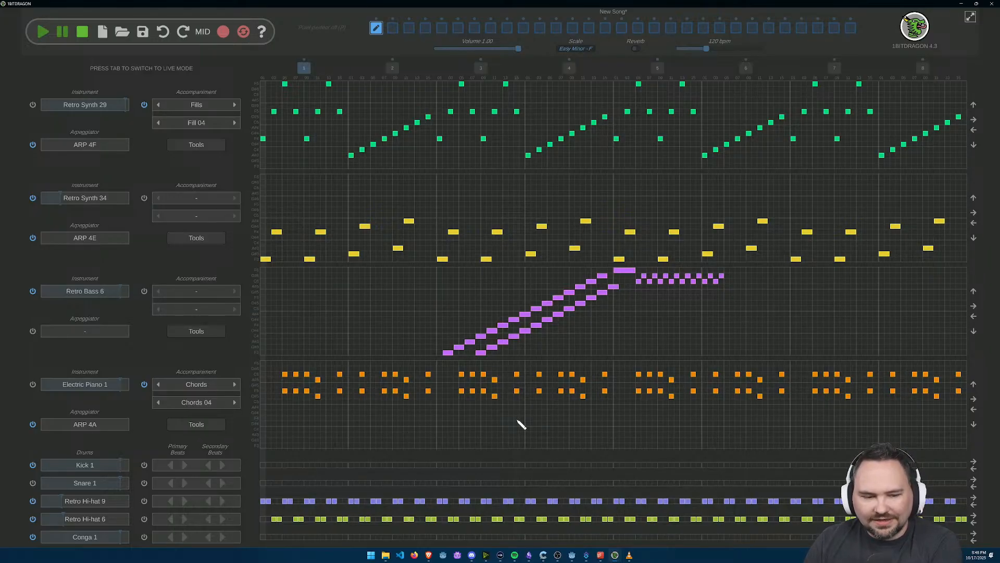
Step: Remove all the alternating C6 and D#6 notes after the long F6 in the bass track
scroll(649, 357, "up", 4)
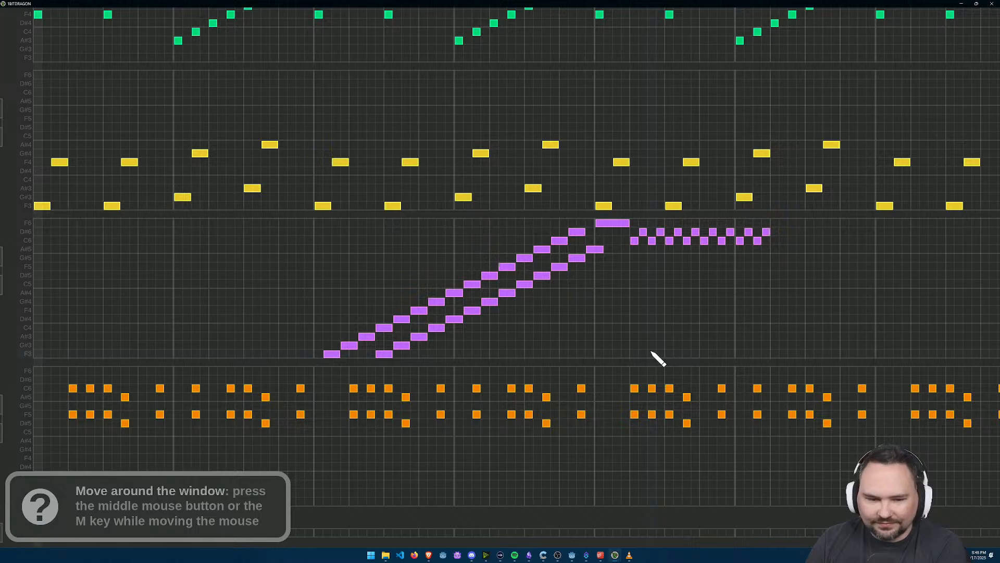
scroll(108, 382, "down", 3)
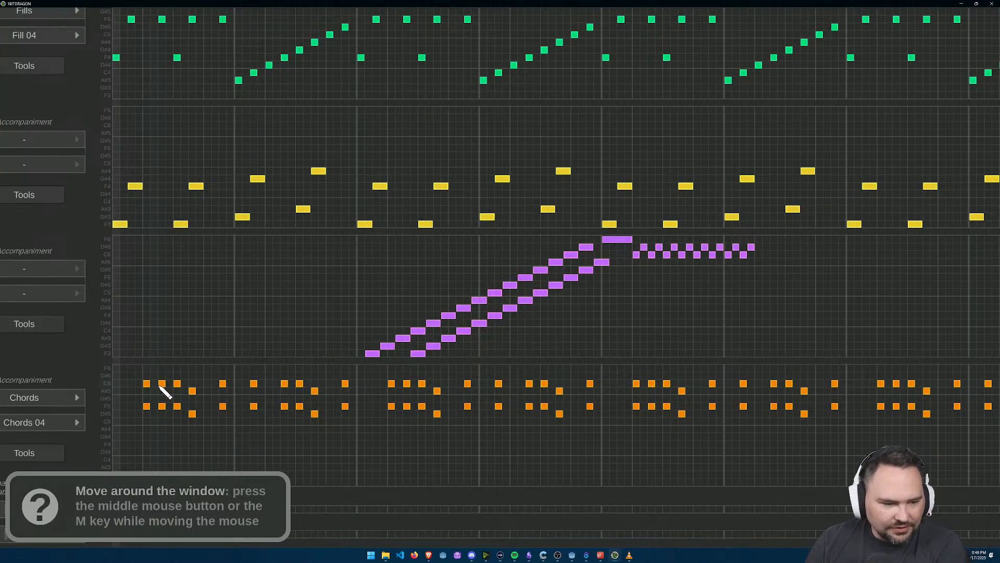
left_click_drag(764, 256, 670, 259)
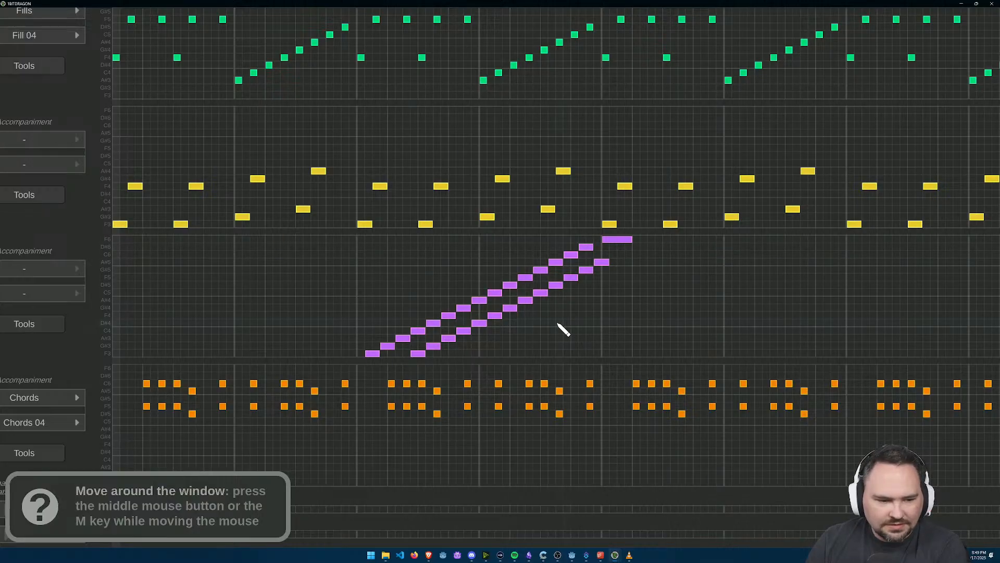
Step: Draw one-step bass pairs after the long F6 in bar 5: F6 with A#5 three times, C6 with G#5, and F6 with A#5
scroll(646, 265, "up", 2)
left_click_drag(591, 275, 734, 204)
left_click_drag(780, 227, 599, 283)
left_click_drag(481, 418, 681, 380)
left_click_drag(642, 296, 466, 351)
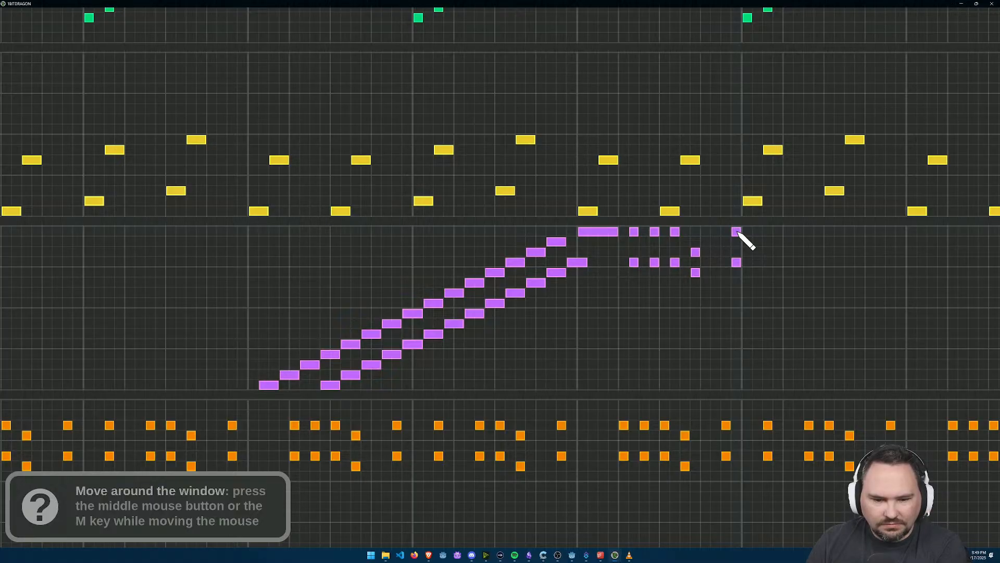
Step: Play the song to check the bass pairs, and switch off the Electric Piano 1 accompaniment before stopping playback
scroll(619, 276, "down", 5)
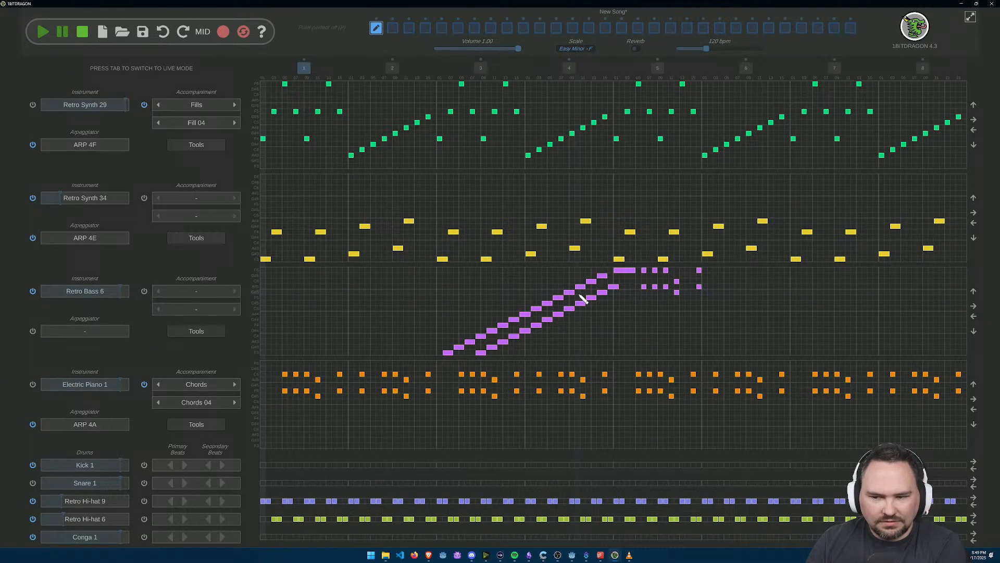
left_click(42, 32)
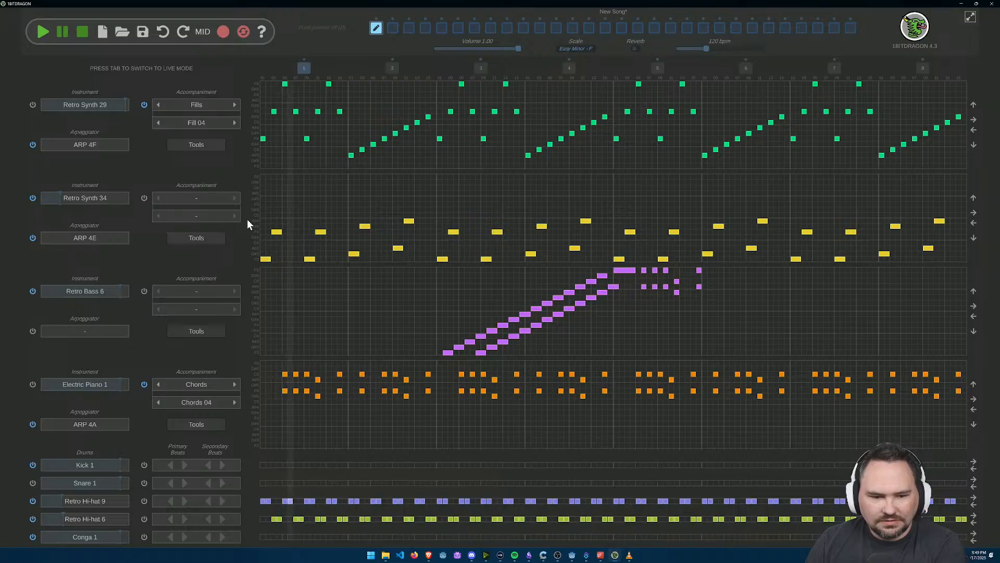
left_click(144, 385)
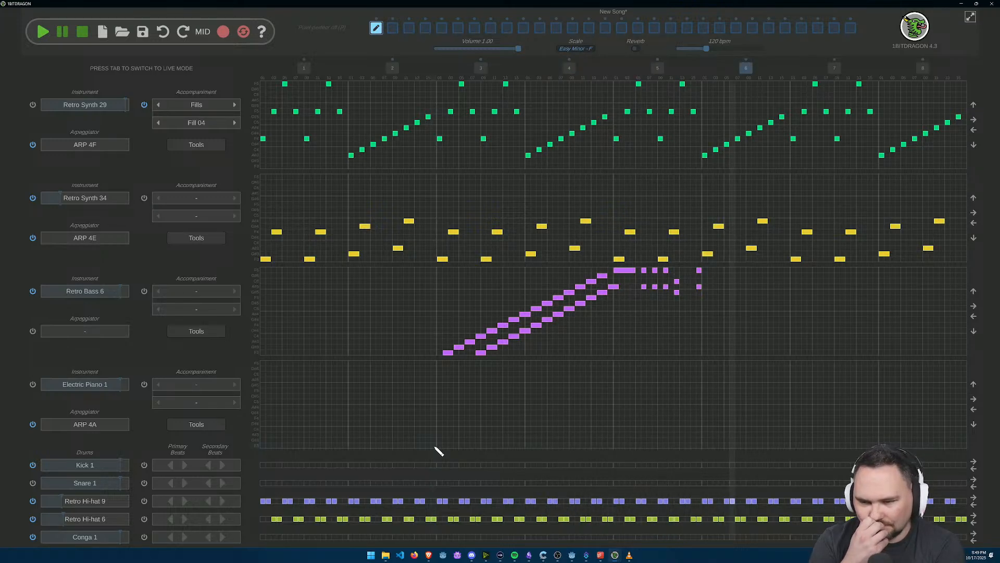
left_click(84, 32)
Step: Lengthen the first F6 and A#5 pair after the long note to two steps
scroll(670, 300, "up", 6)
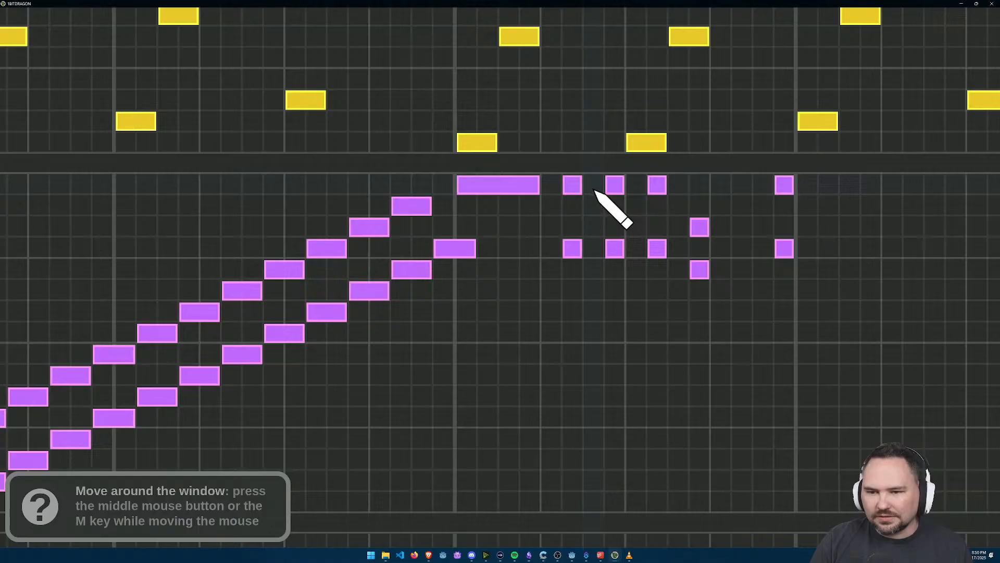
left_click_drag(589, 185, 578, 186)
left_click_drag(592, 245, 577, 246)
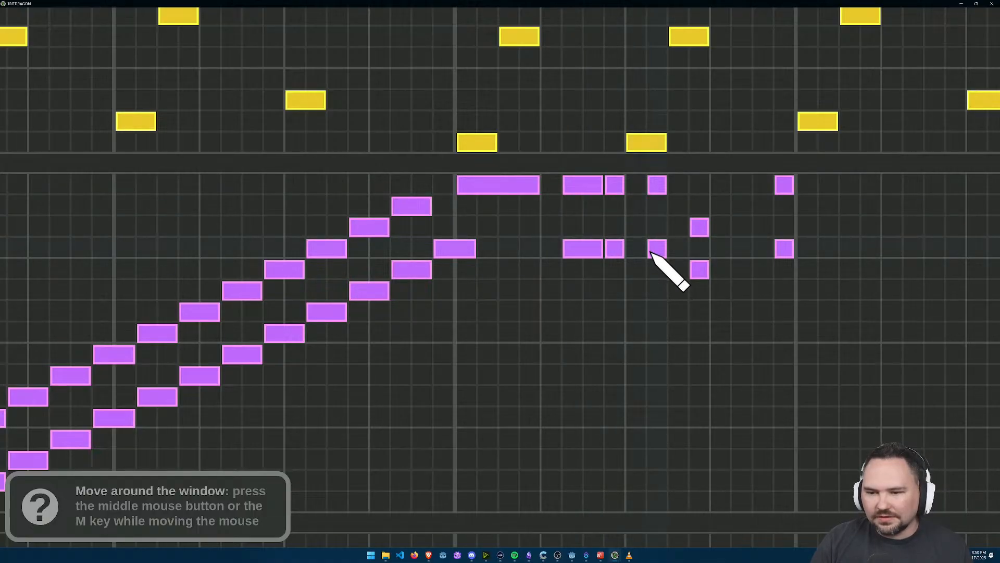
Step: Replace the last one-step F6 and A#5 pair in bar 5 with a two-step pair starting on step 3 of bar 6
scroll(698, 255, "down", 3)
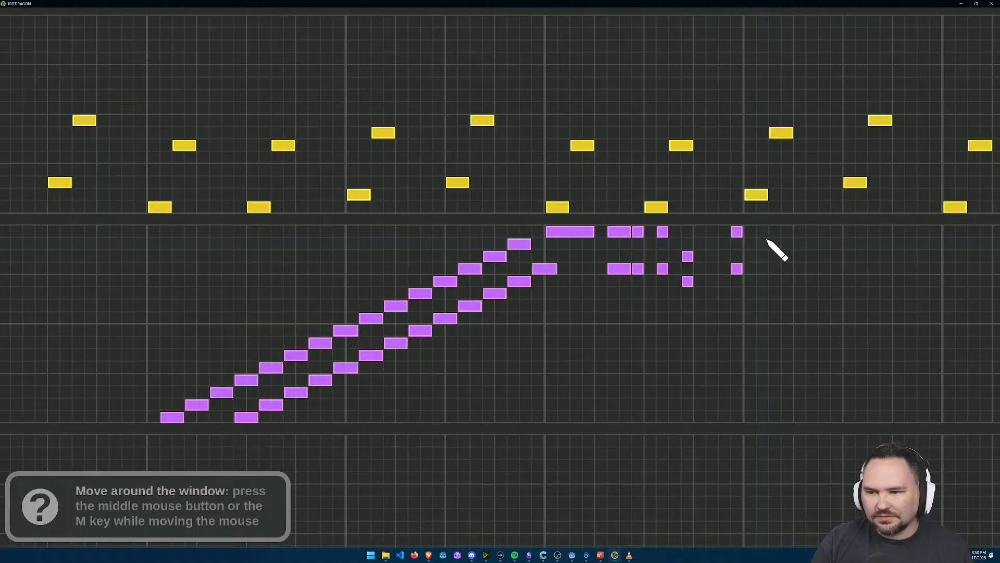
scroll(760, 261, "up", 2)
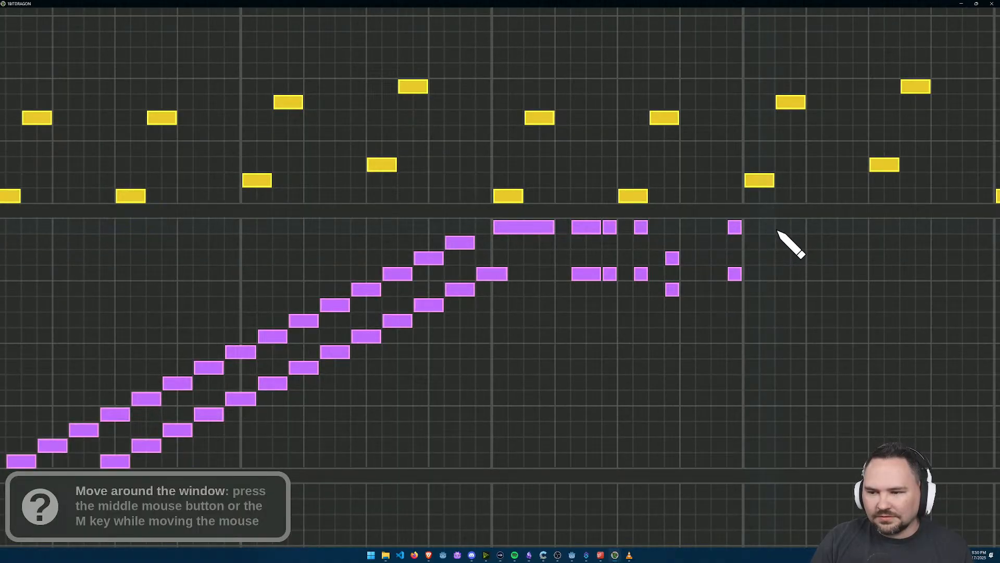
left_click(791, 227)
left_click(792, 274)
right_click(735, 228)
right_click(734, 275)
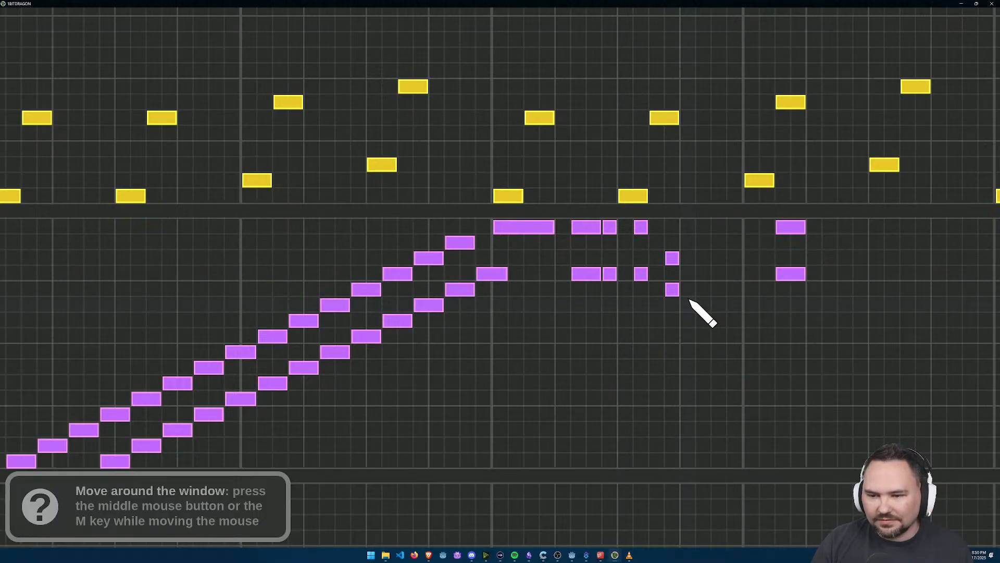
Step: Replace the one-step C6 and G#5 pair with a two-step pair starting on step 15 of bar 5
left_click(727, 289)
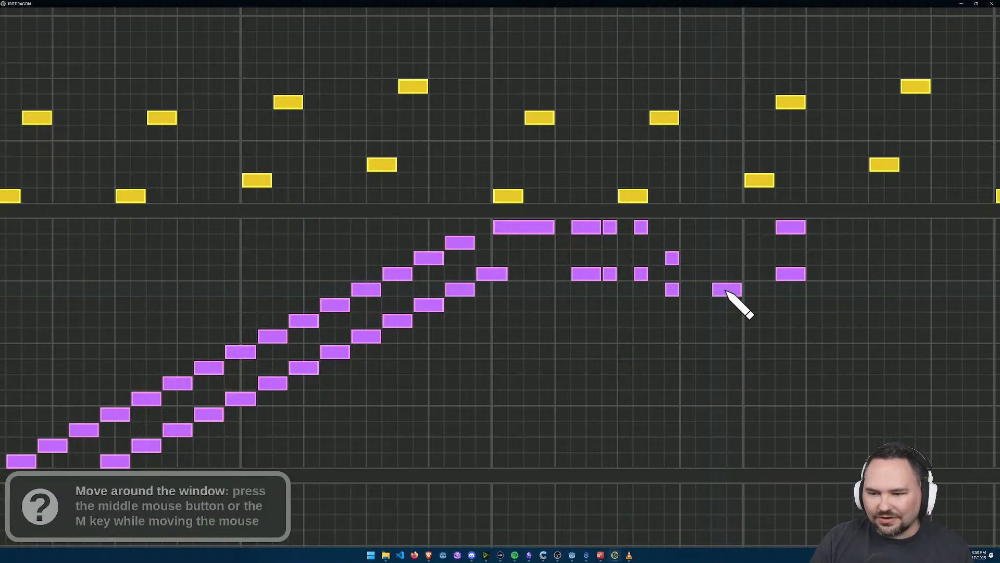
left_click(727, 259)
right_click(672, 258)
right_click(673, 290)
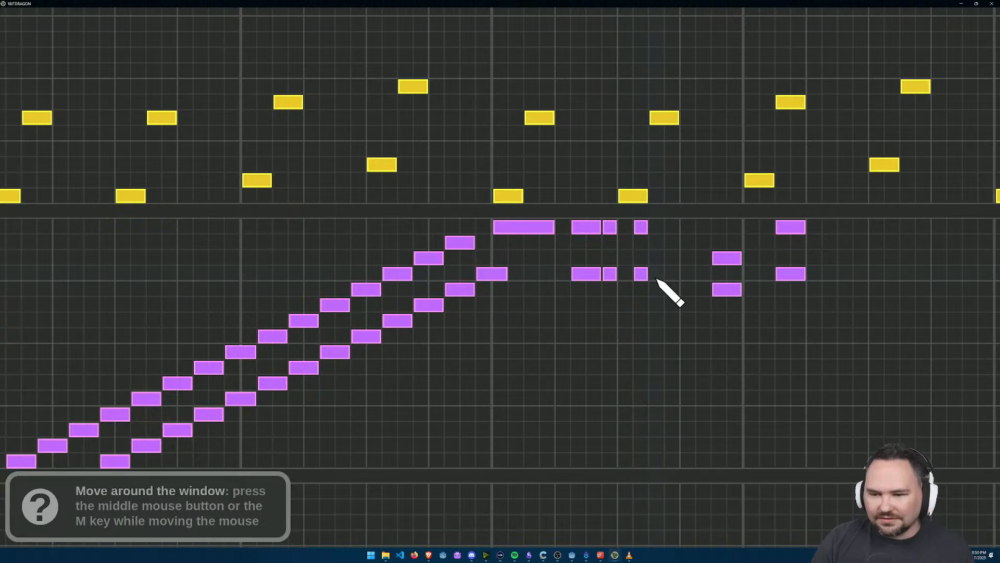
Step: Replace the one-step F6 and A#5 pair on step 10 of bar 5 with a two-step pair starting on step 11
left_click(672, 276)
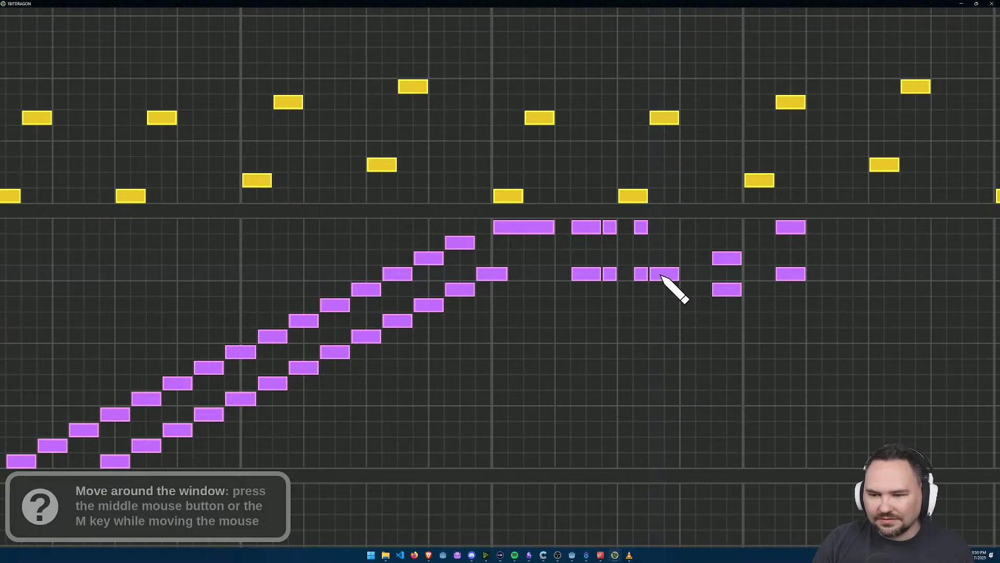
right_click(642, 274)
left_click(668, 228)
right_click(641, 227)
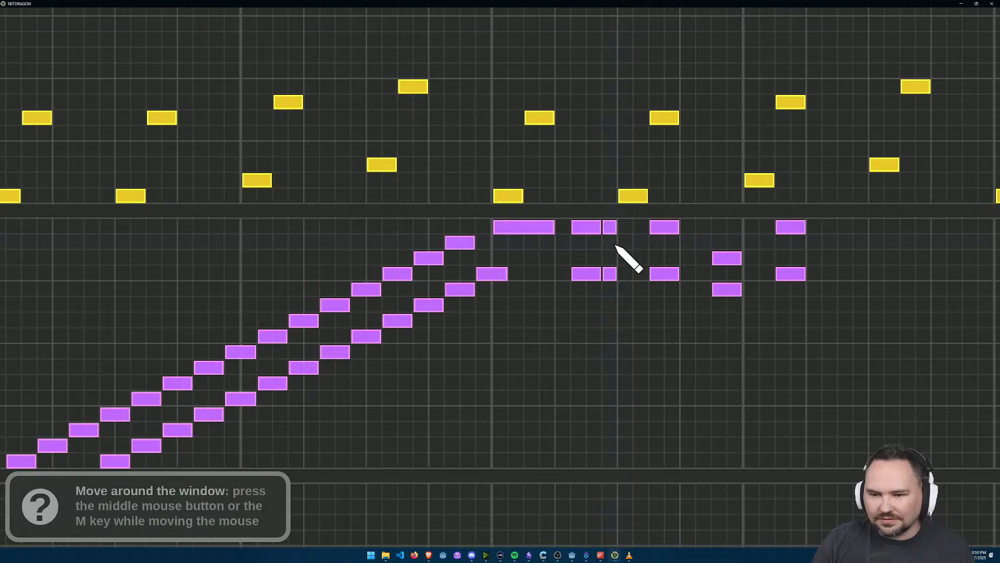
Step: Replace the one-step F6 and A#5 pair on step 8 of bar 5 with a two-step pair starting on step 9
right_click(625, 274)
right_click(609, 274)
left_click(627, 273)
right_click(615, 227)
left_click(640, 227)
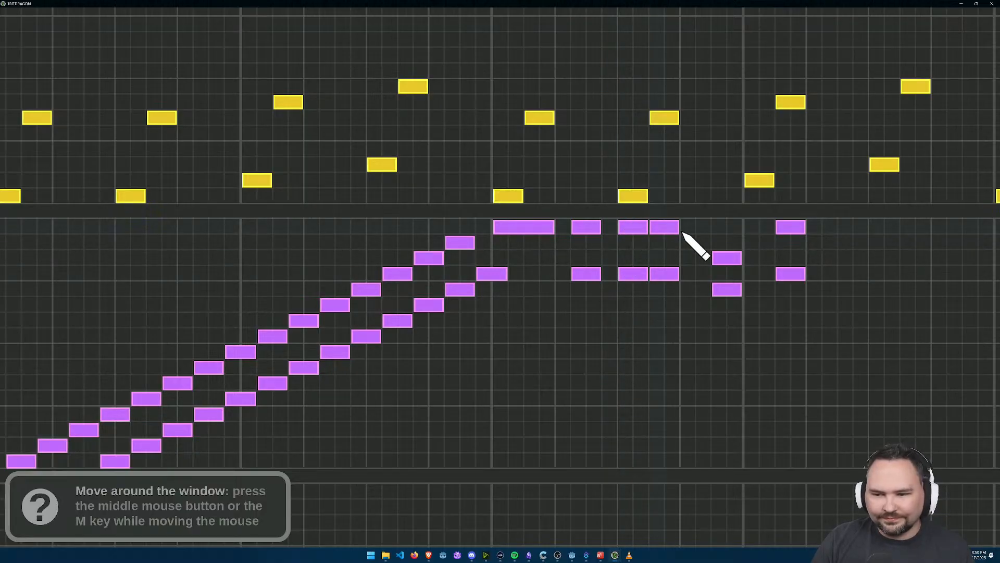
Step: Move the two-step F6 and A#5 pair on step 11 of bar 5 one step later, to step 12
right_click(670, 227)
right_click(672, 273)
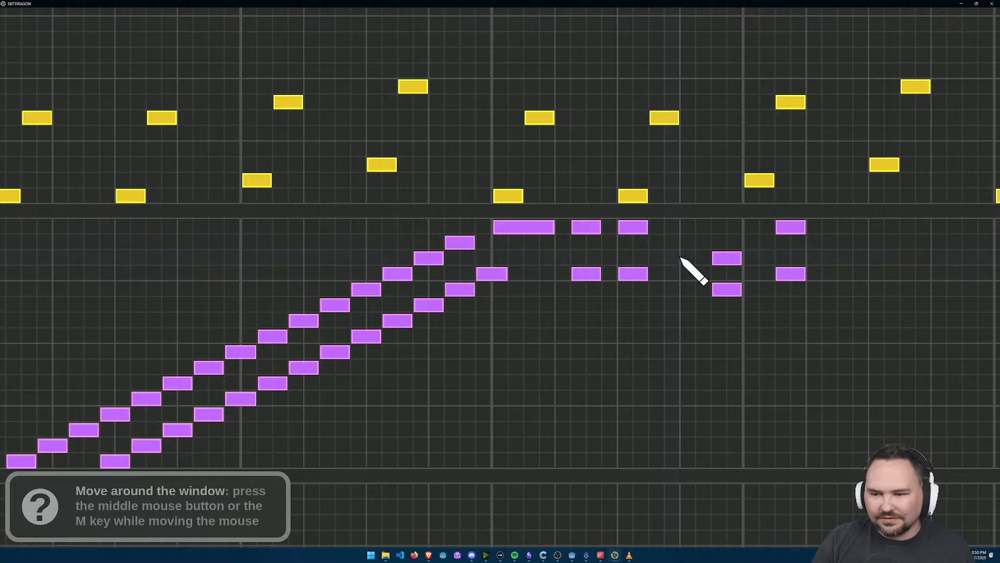
left_click(686, 227)
left_click(678, 274)
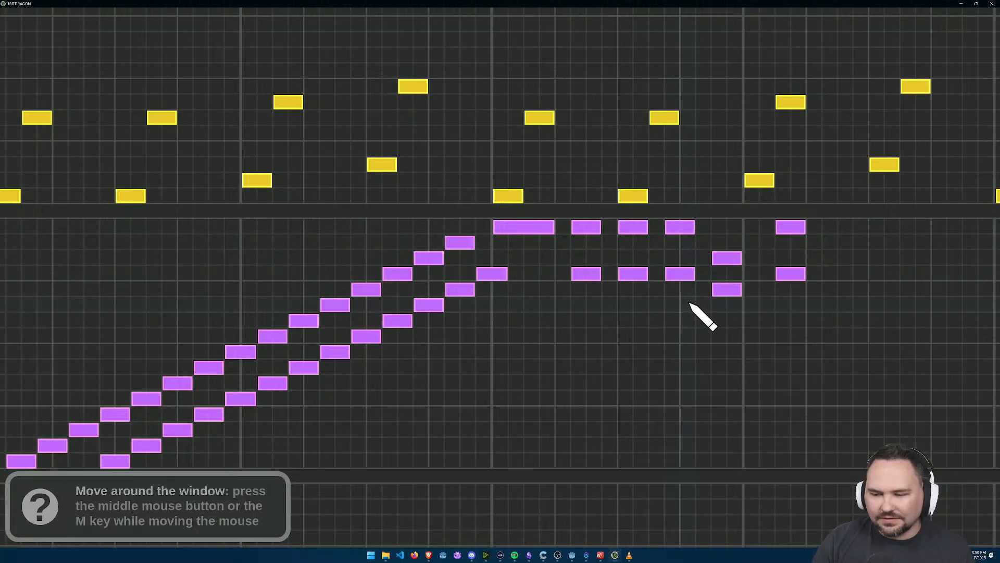
Step: Move the F6 and A#5 pair in bar 6 one step earlier, starting on step 2
right_click(790, 228)
left_click(773, 227)
right_click(797, 270)
left_click(771, 274)
Step: Play the song through again to check the spacing of the bass pairs
scroll(789, 329, "down", 5)
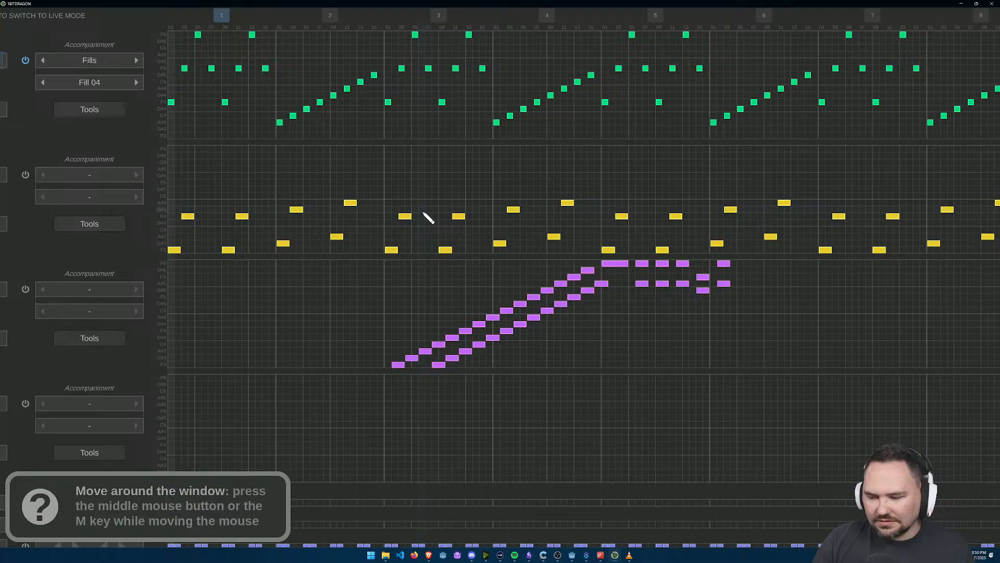
scroll(429, 218, "down", 3)
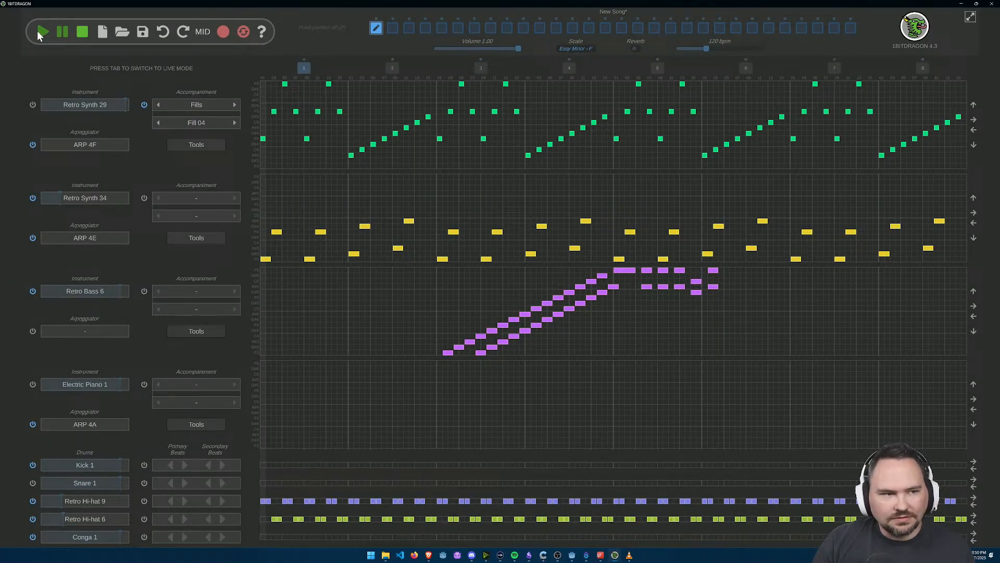
left_click(44, 33)
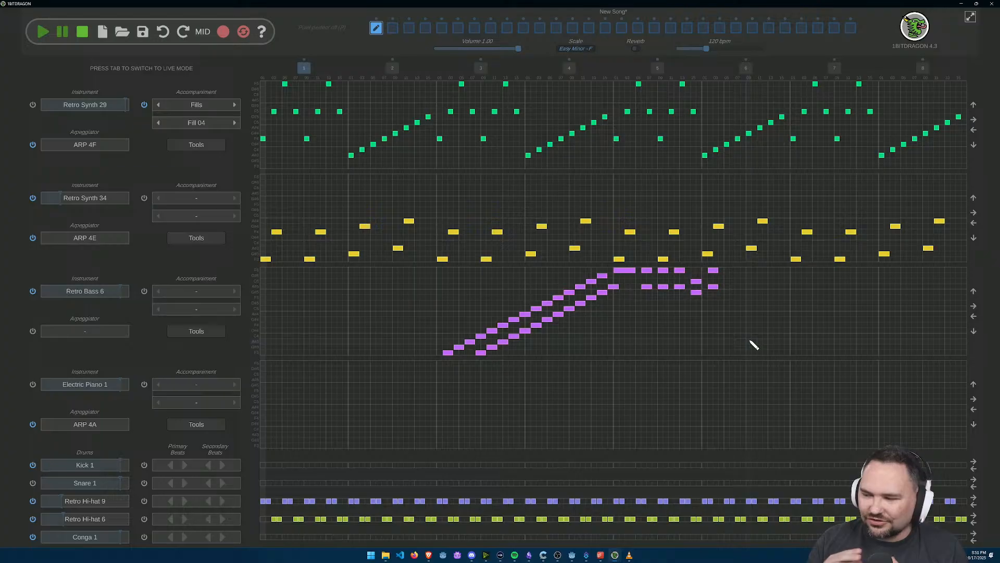
left_click(44, 32)
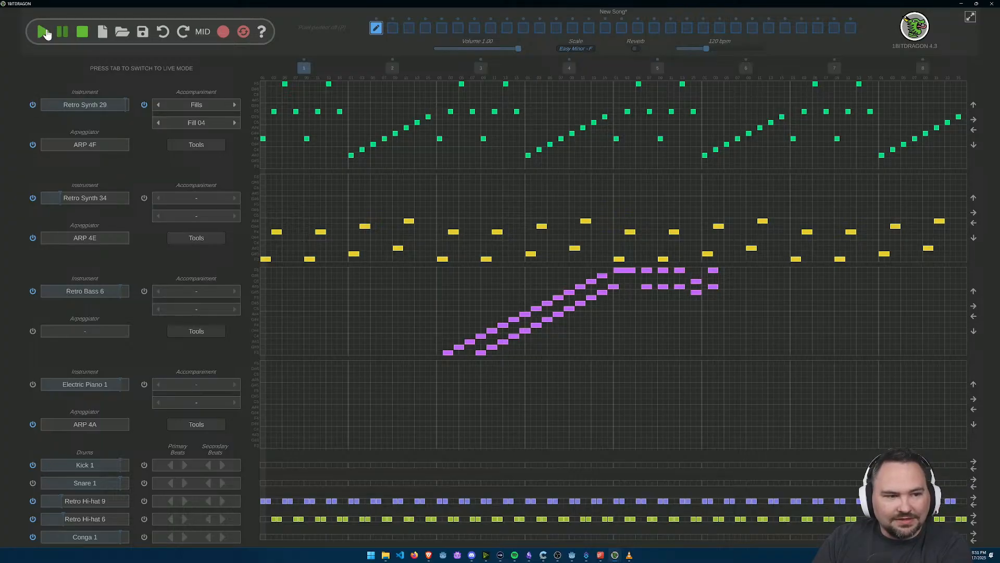
key("space")
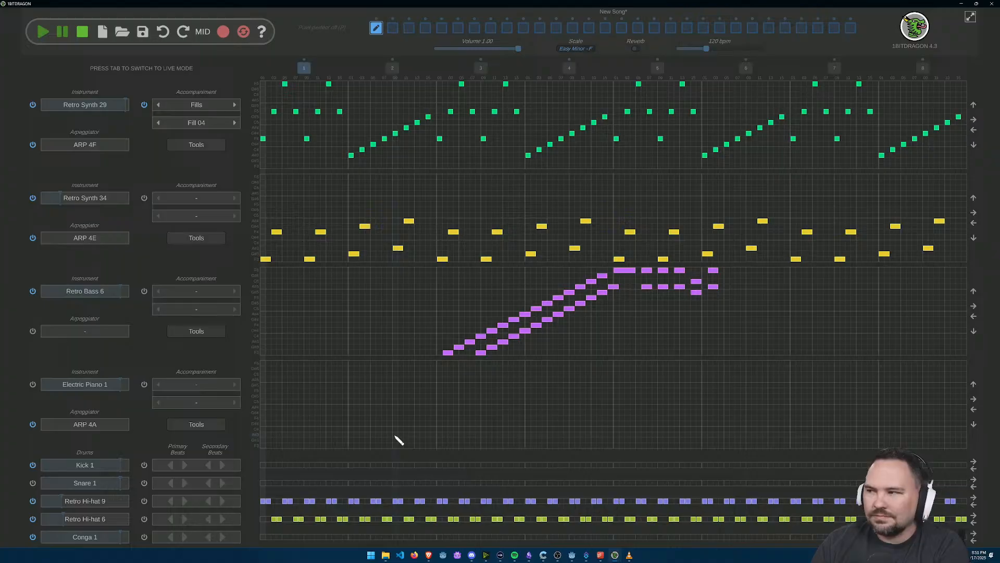
Step: Double the rising Retro Synth 29 staircase in bar 2 with a note one row below each, from G#3 up to C5
scroll(433, 261, "up", 4)
left_click_drag(429, 243, 653, 492)
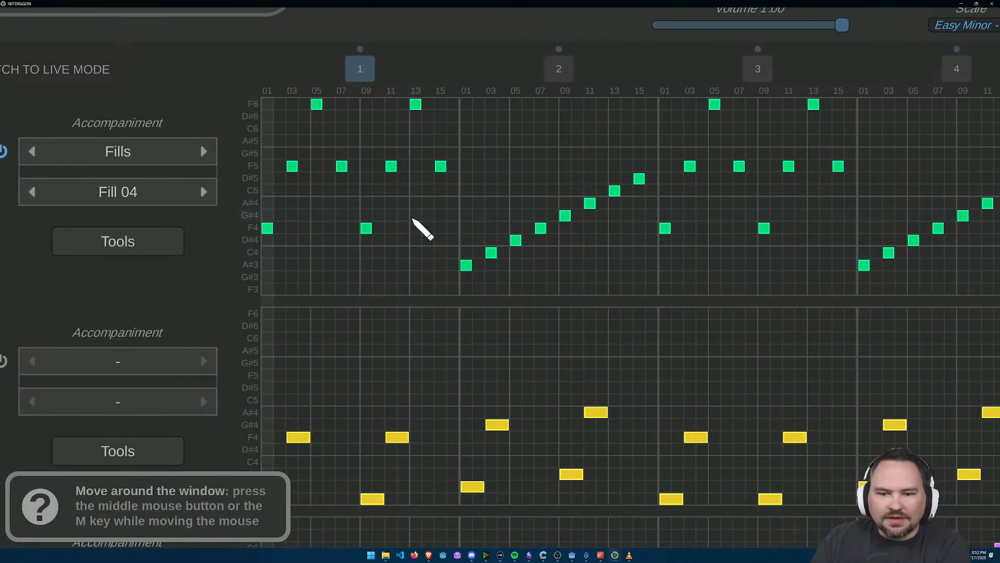
scroll(413, 224, "up", 3)
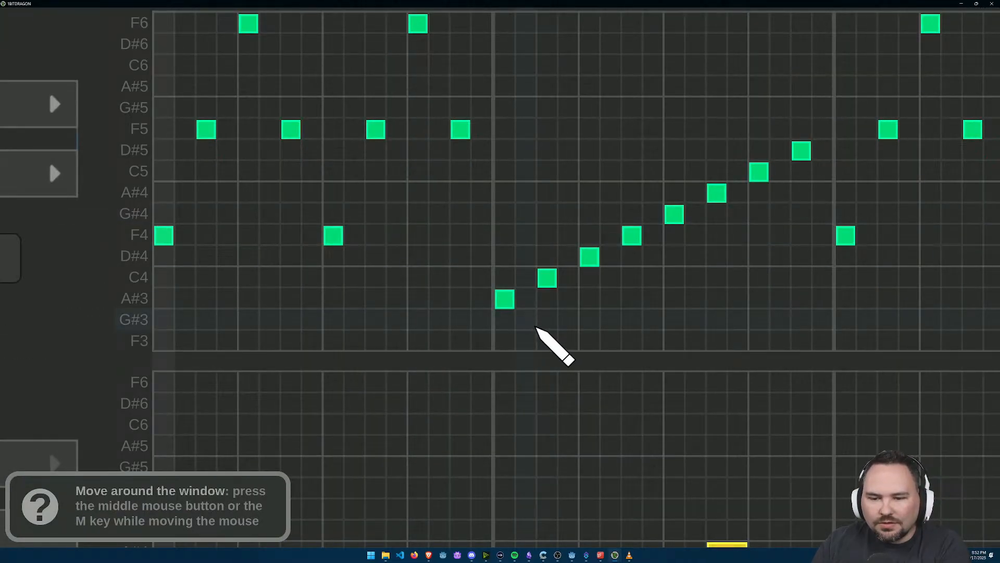
left_click(549, 307)
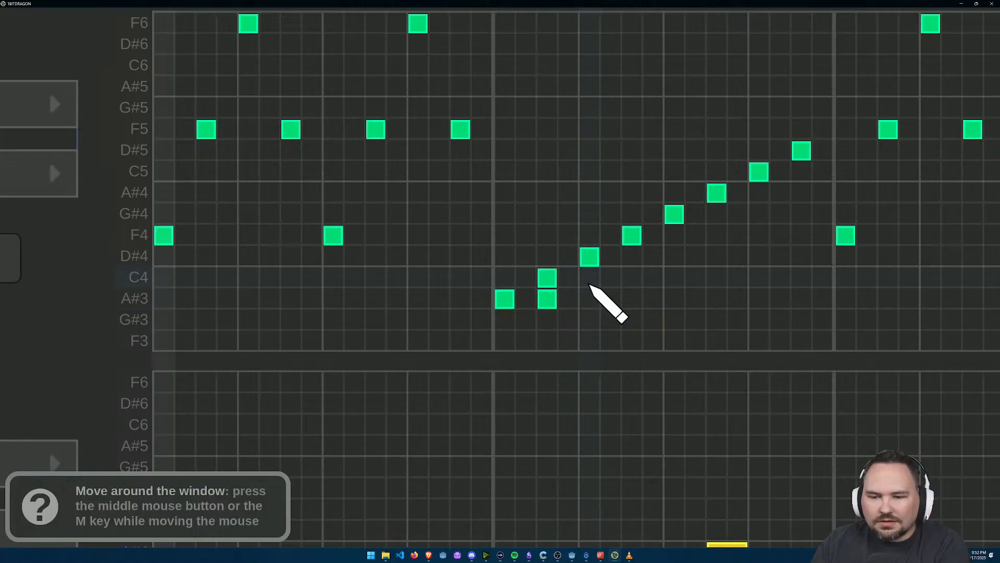
left_click(591, 278)
left_click(631, 257)
left_click(505, 320)
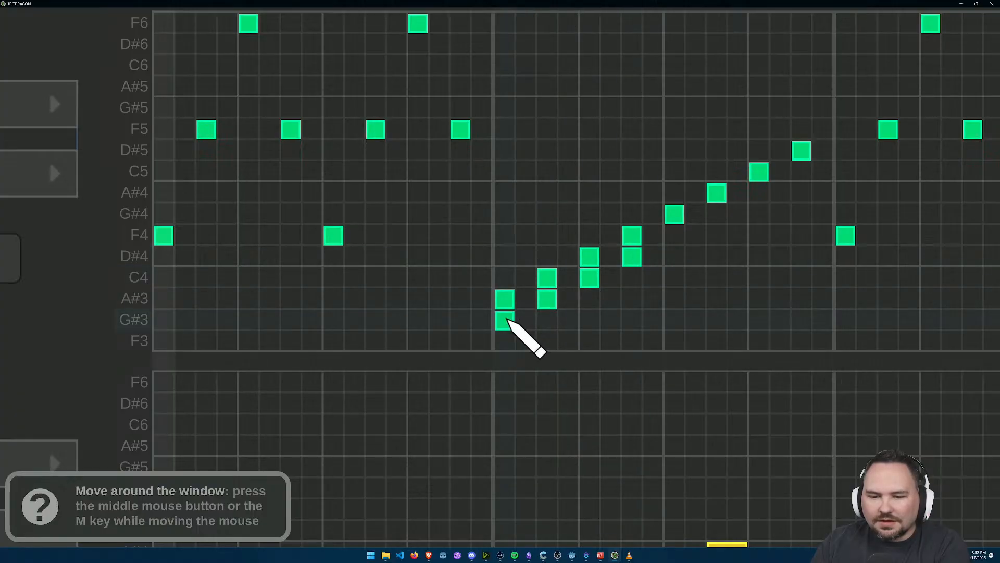
left_click(674, 236)
left_click(717, 215)
left_click(766, 197)
left_click(806, 172)
Step: Double the Retro Synth 29 staircase in bar 4 with a note one row below each, from G#3 up to C5
left_click_drag(798, 185, 339, 134)
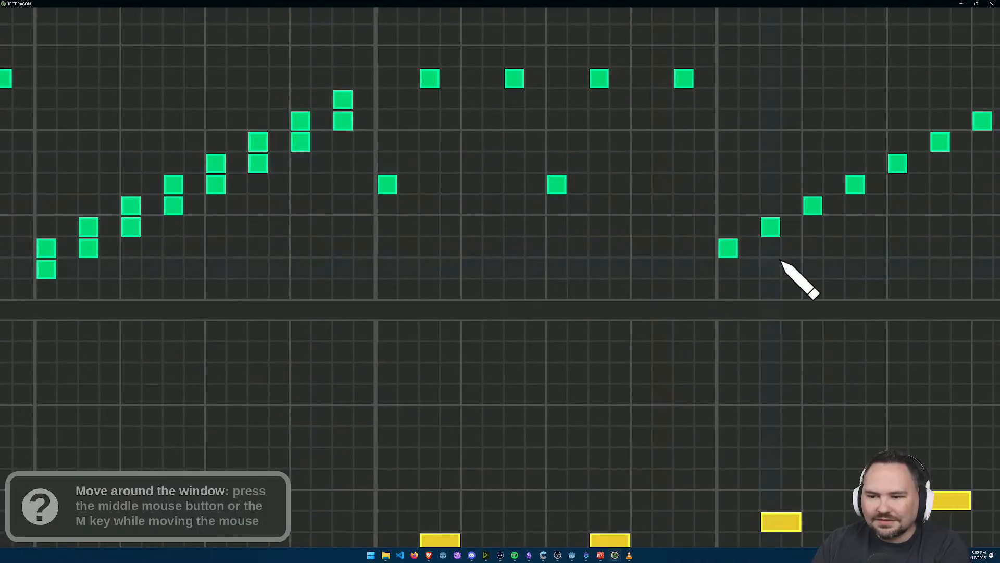
left_click(730, 269)
left_click(770, 248)
left_click_drag(781, 263, 420, 340)
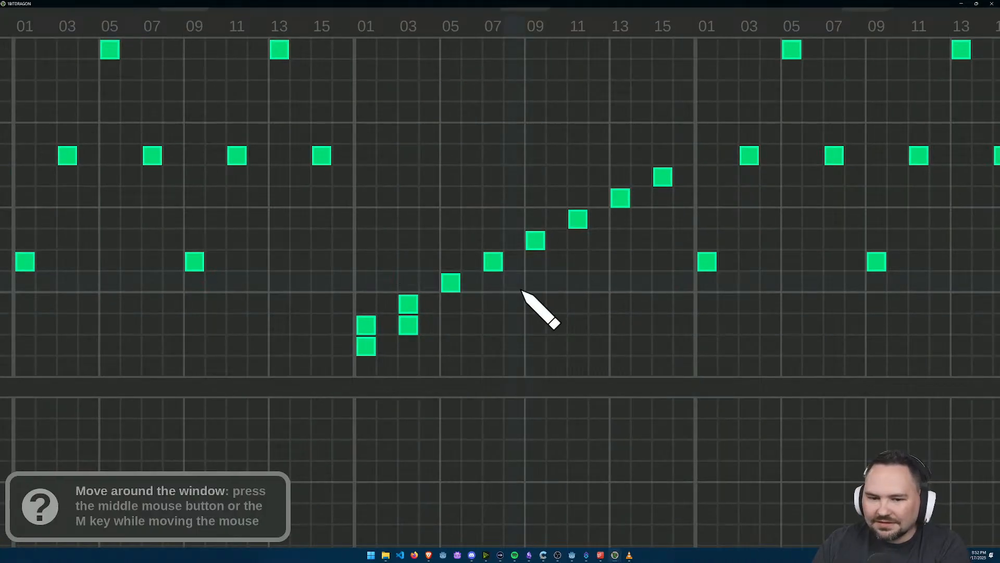
left_click(450, 303)
left_click(493, 283)
left_click(535, 261)
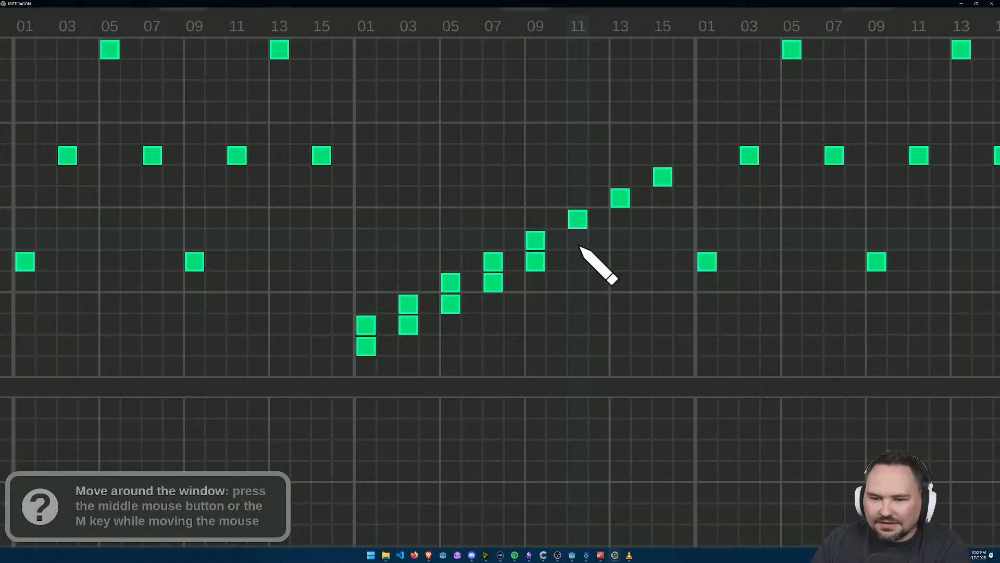
left_click(577, 240)
left_click(620, 219)
left_click(663, 198)
Step: Double the Retro Synth 29 staircase in bar 6 with a note one row below each, from G#3 up to C5
scroll(775, 258, "down", 5)
left_click_drag(893, 223, 683, 272)
scroll(683, 273, "up", 2)
left_click(559, 292)
left_click(590, 277)
left_click(622, 261)
left_click(654, 246)
left_click(685, 231)
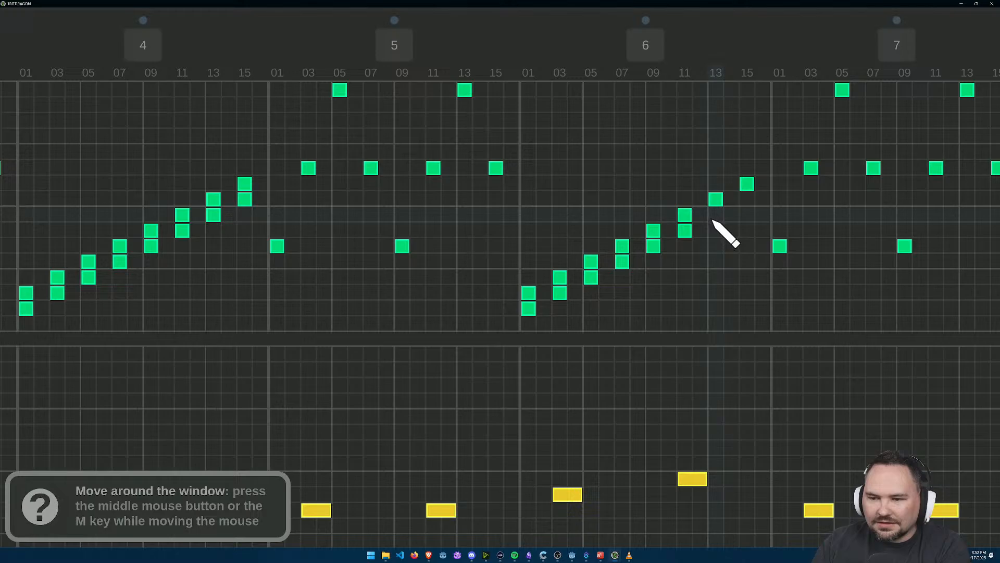
left_click(716, 215)
left_click(747, 199)
Step: Double the Retro Synth 29 staircase in bar 8 with a note one row below each, from G#3 up to C5
left_click_drag(821, 240, 695, 246)
left_click(646, 322)
left_click(675, 304)
left_click(706, 289)
left_click(737, 274)
left_click(768, 258)
left_click(800, 242)
left_click(831, 227)
left_click(863, 211)
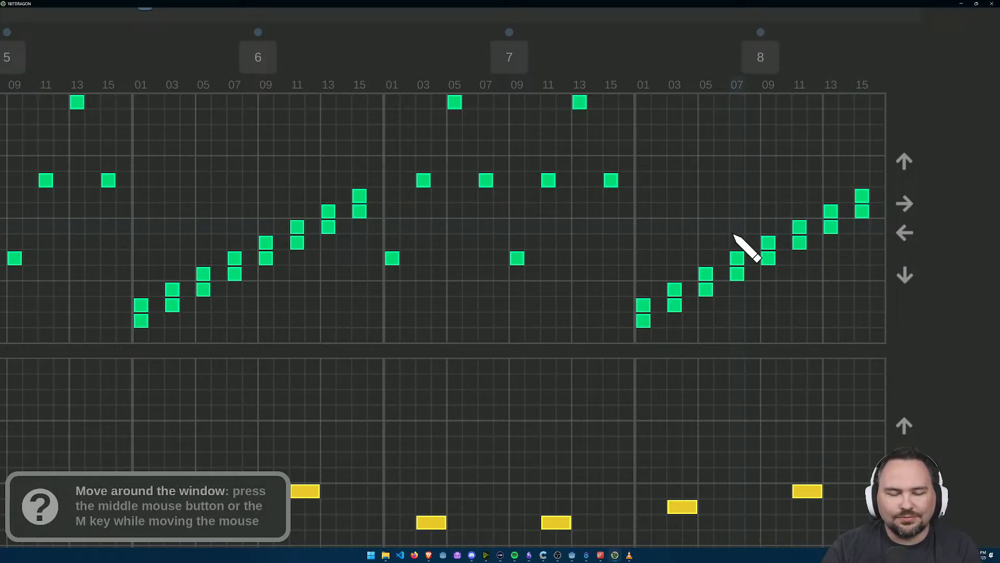
Step: Play the whole song to check how the doubled Retro Synth 29 staircases sound with the other tracks
scroll(722, 287, "down", 3)
left_click_drag(454, 239, 581, 234)
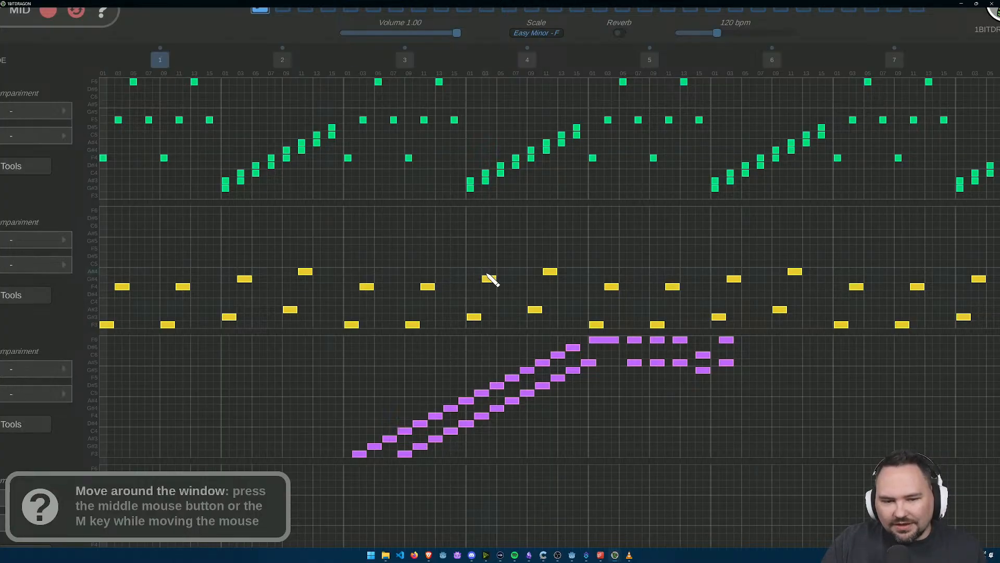
scroll(156, 327, "down", 2)
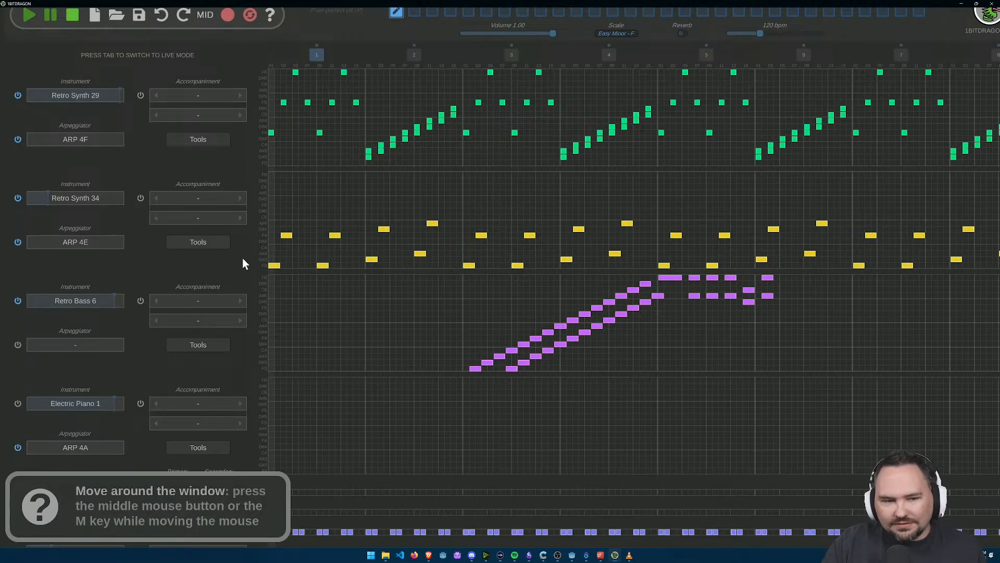
left_click_drag(393, 302, 373, 173)
left_click_drag(329, 212, 328, 260)
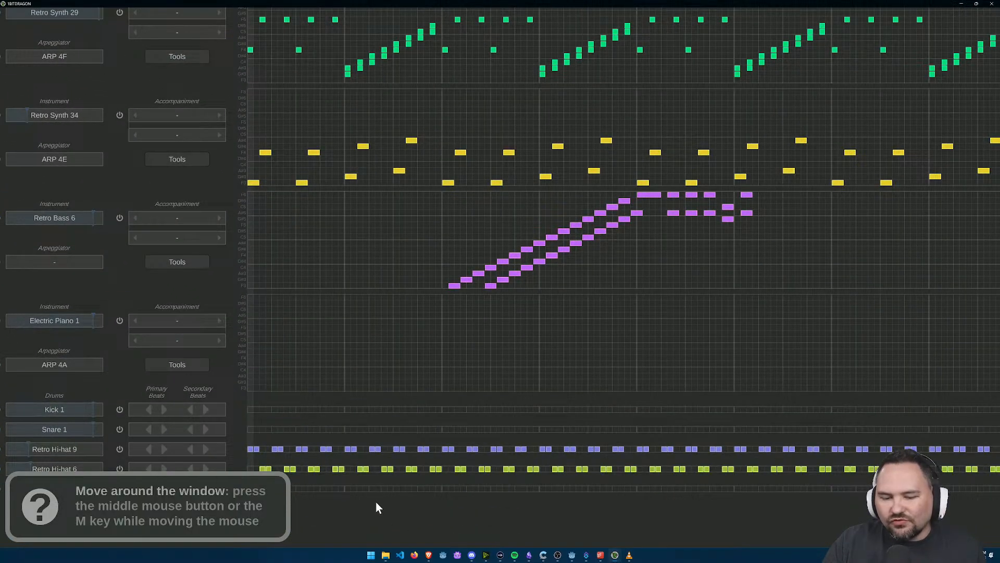
left_click_drag(634, 182, 580, 298)
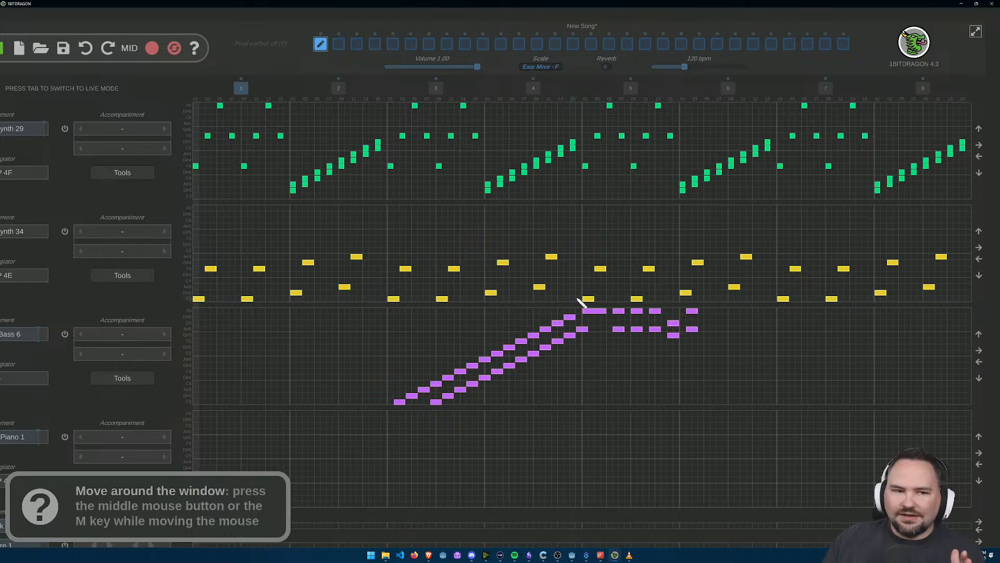
left_click_drag(382, 307, 244, 228)
left_click(72, 24)
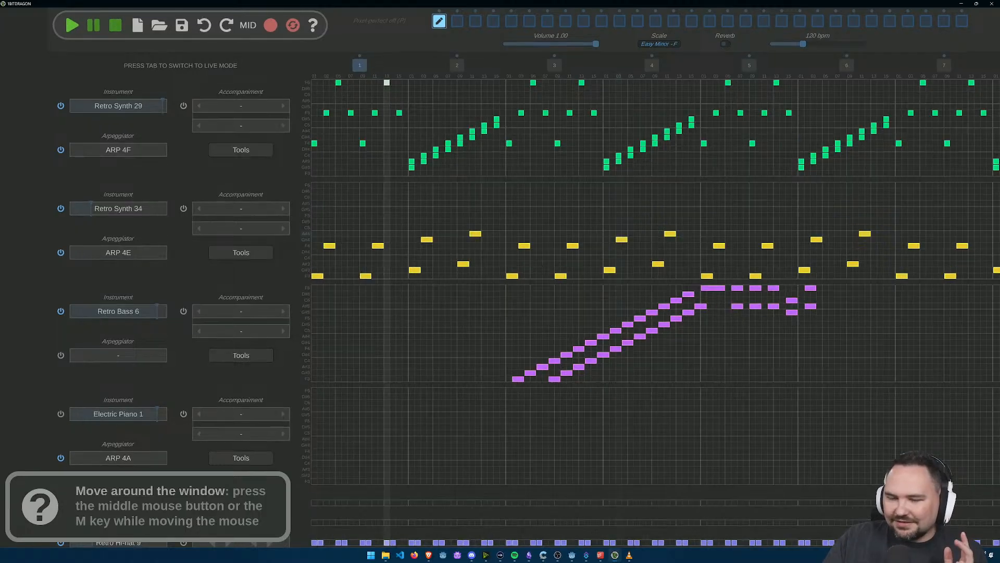
left_click_drag(620, 235, 569, 250)
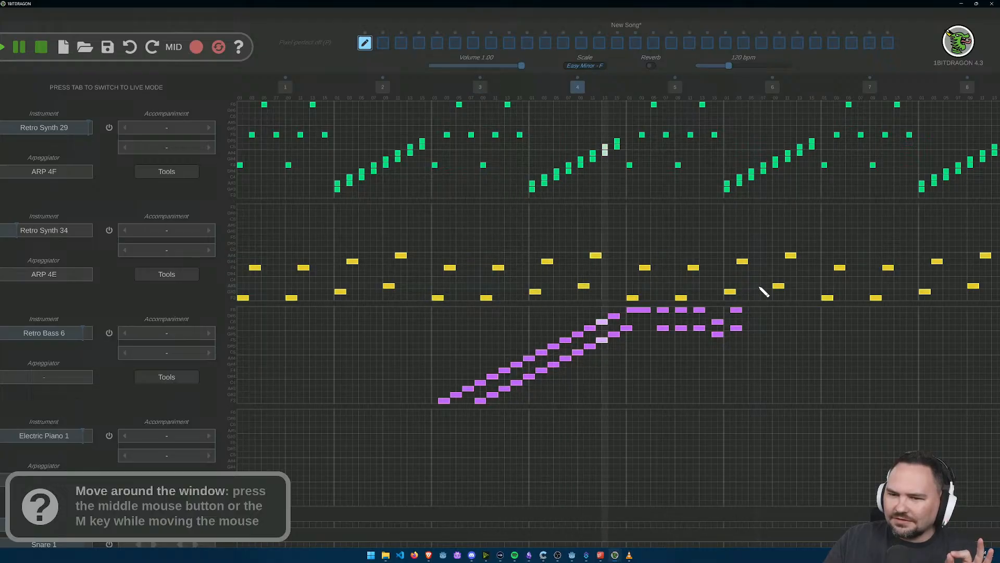
left_click_drag(897, 336, 622, 350)
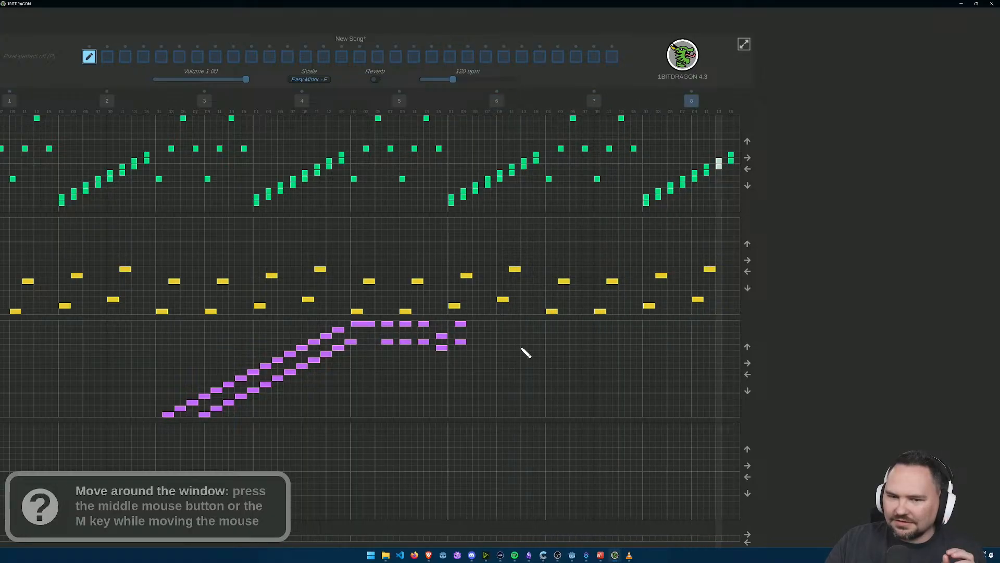
left_click_drag(474, 430, 647, 403)
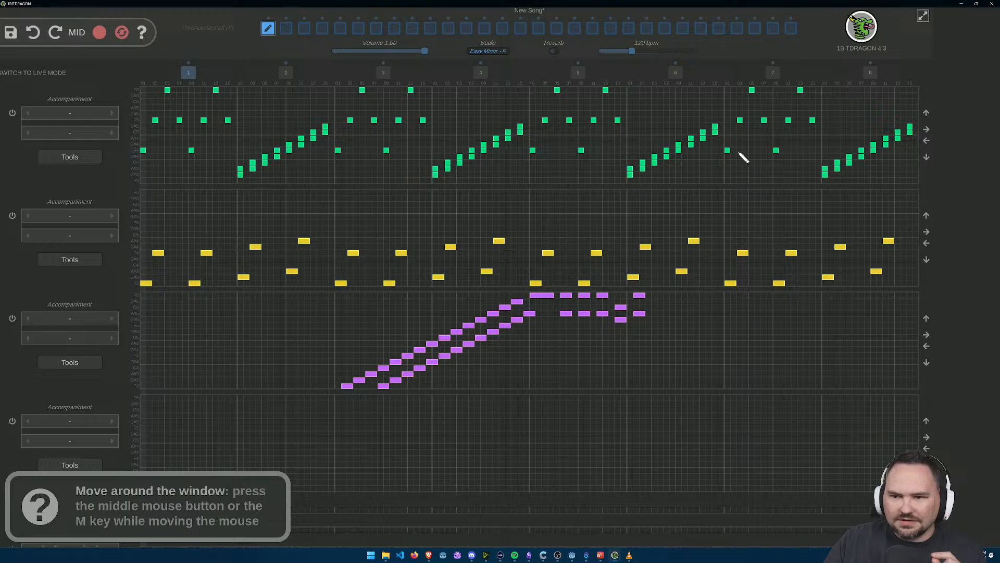
Step: Shift all Retro Synth 29 notes 15 steps earlier so the first doubled staircase starts on step 2 of bar 1
left_click(926, 141)
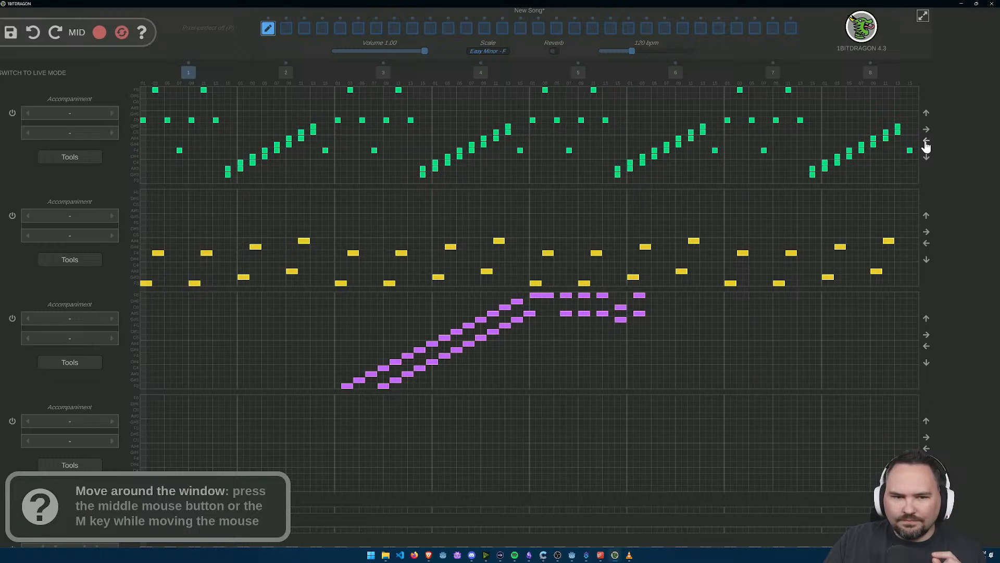
left_click(927, 141)
left_click(927, 142)
left_click(926, 142)
left_click(926, 141)
left_click(927, 142)
left_click(926, 142)
left_click(926, 141)
left_click(926, 142)
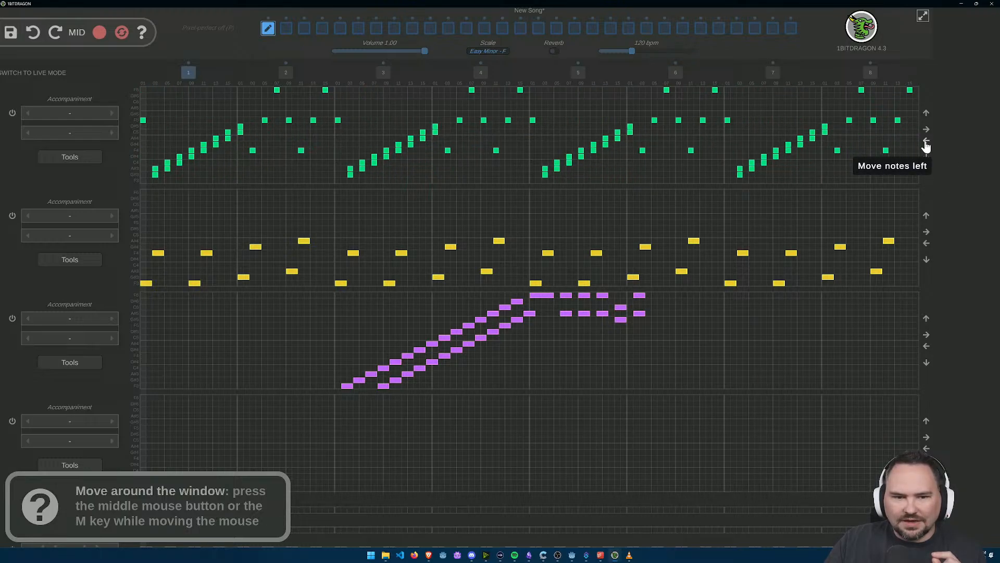
left_click(927, 141)
left_click(926, 142)
left_click(926, 131)
left_click(926, 132)
left_click(927, 141)
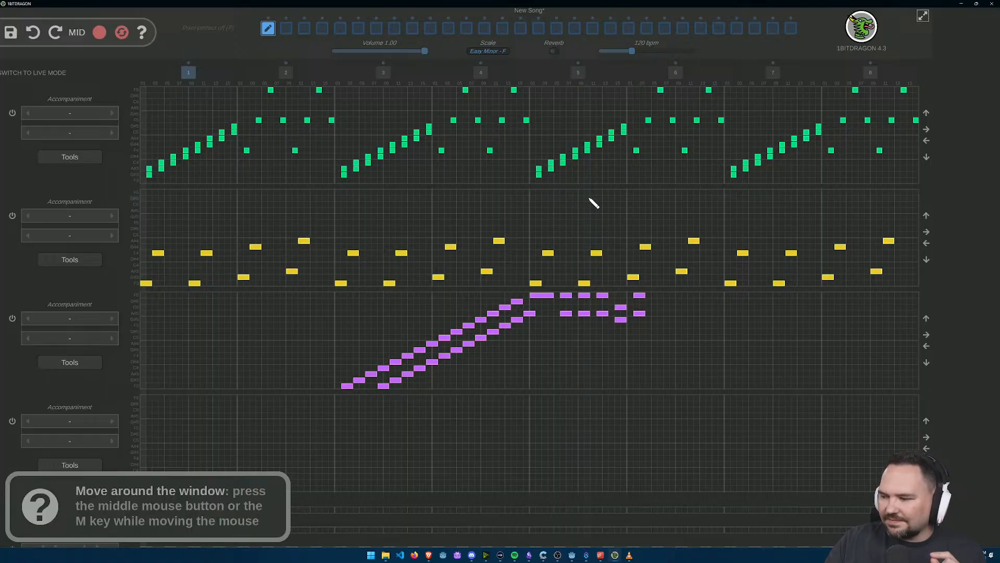
Step: Play the song to check the new timing of the shifted Retro Synth 29 notes
scroll(654, 291, "down", 1)
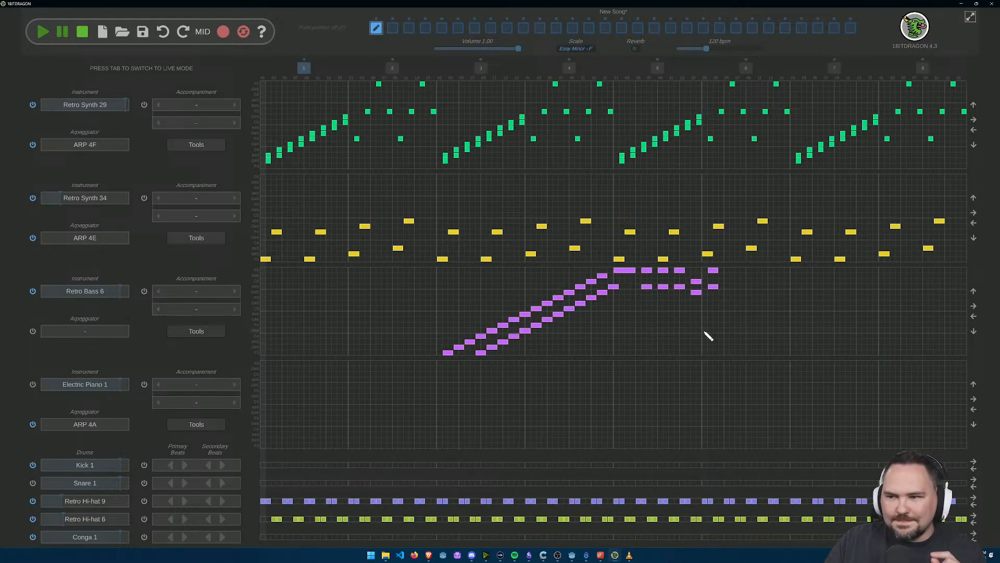
scroll(719, 328, "up", 1)
scroll(719, 328, "down", 1)
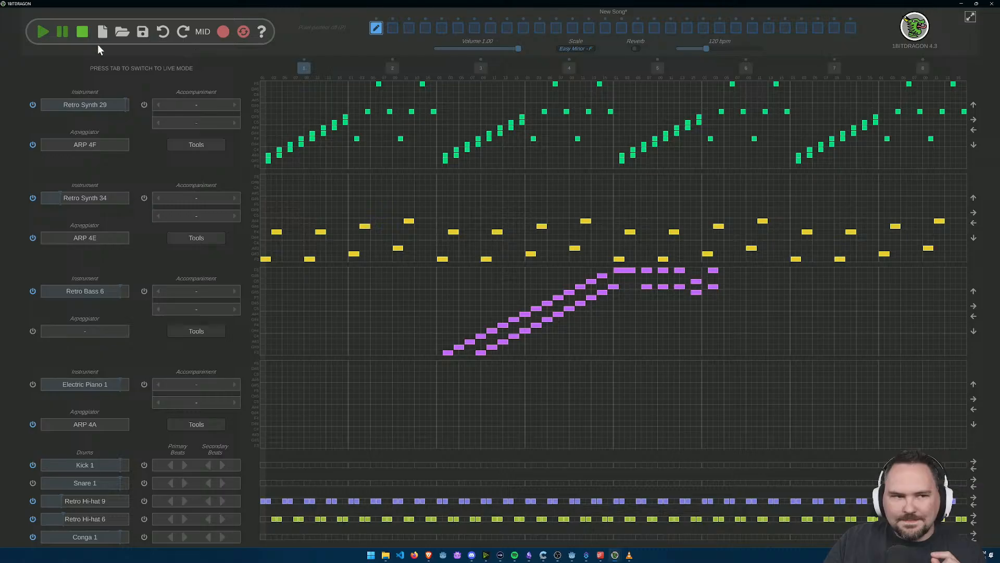
left_click(43, 32)
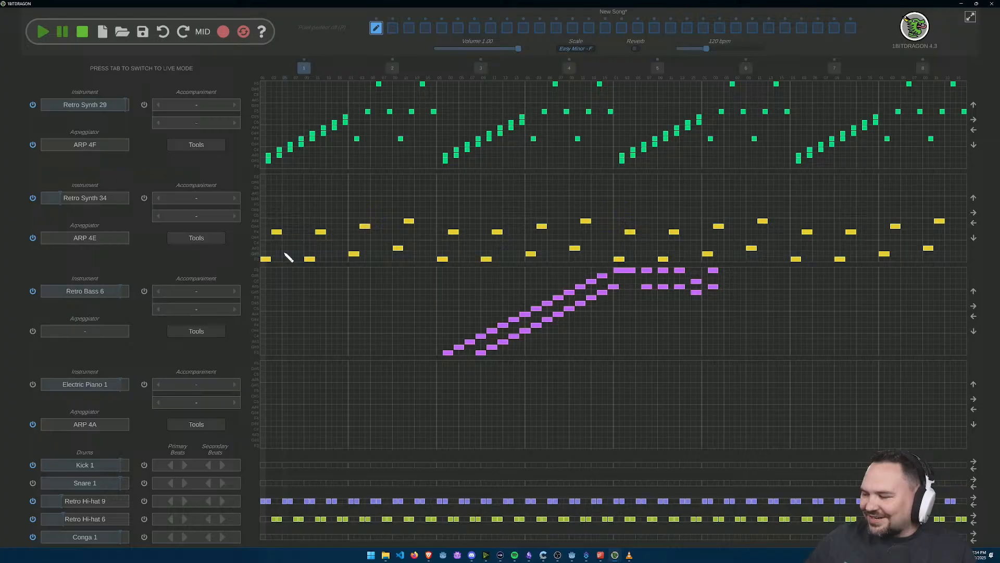
left_click(41, 35)
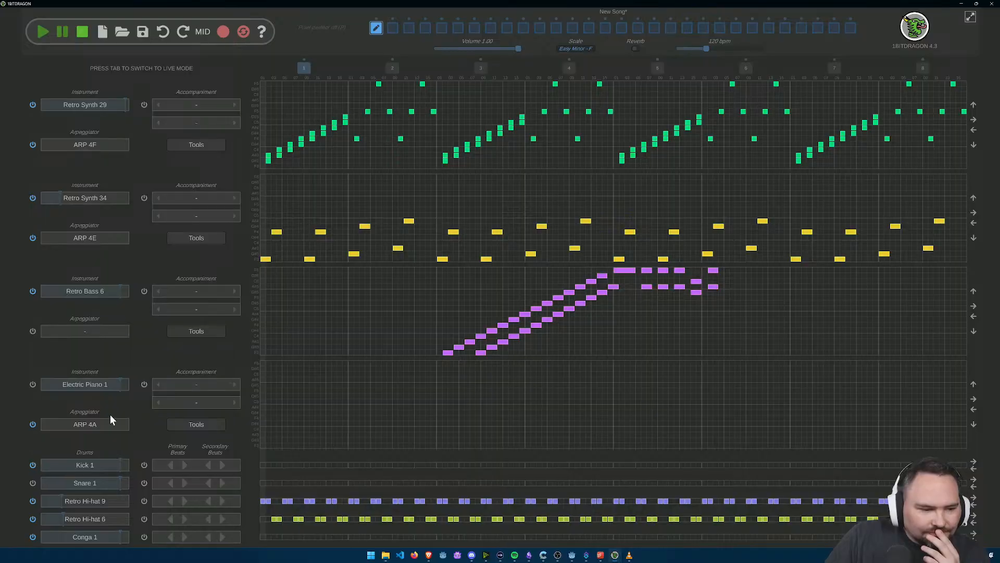
Step: Set the fourth instrument track to the 8-bit preset Retro Synth 28
left_click(91, 390)
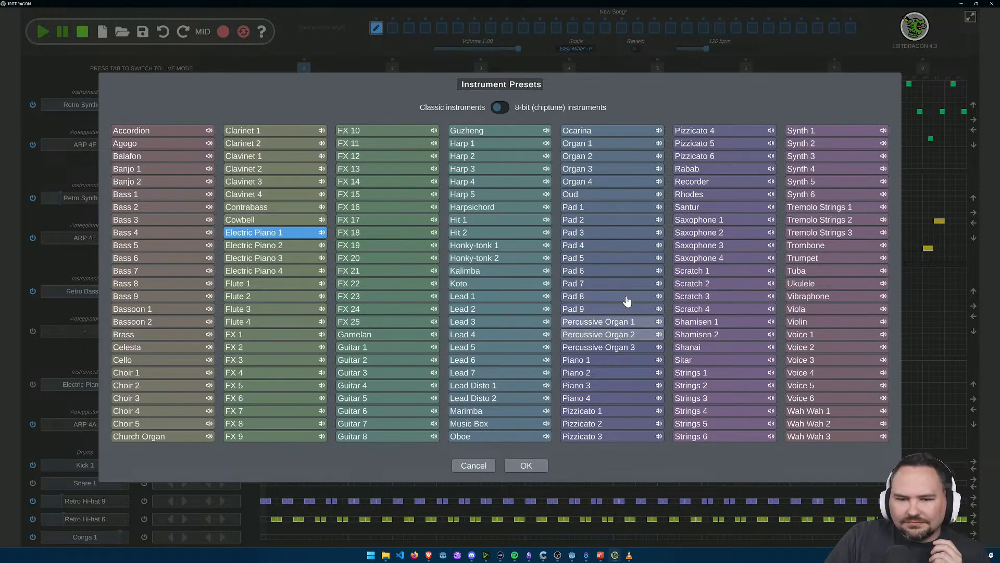
left_click(500, 110)
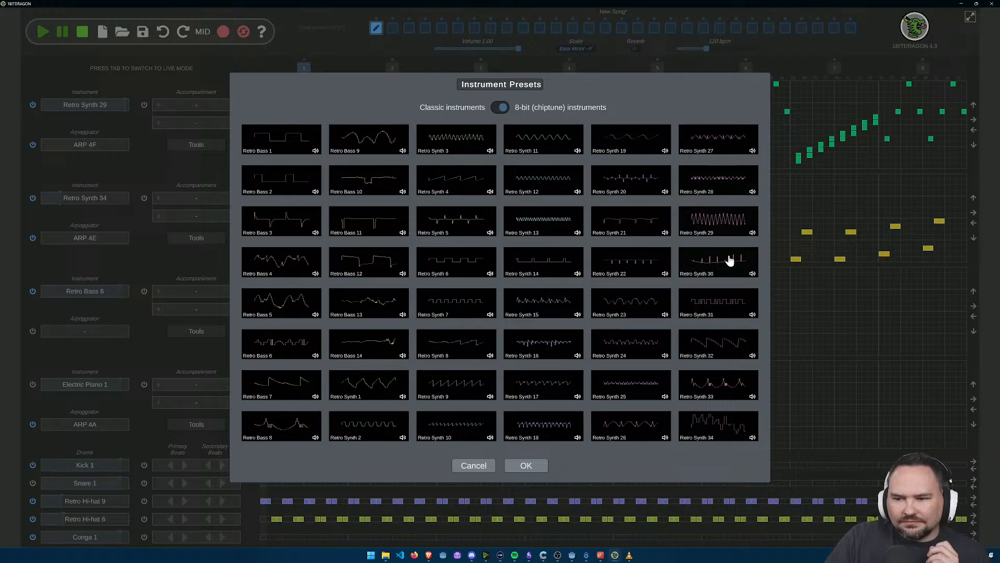
left_click(756, 235)
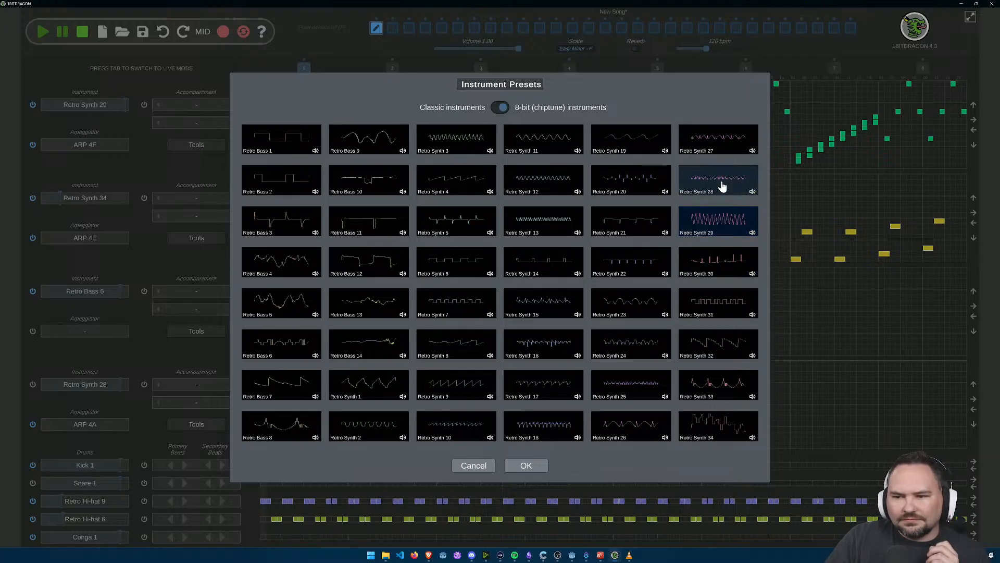
left_click(511, 466)
Step: Give the Retro Synth 28 track a Fills accompaniment using the Fill 07 pattern
left_click(235, 384)
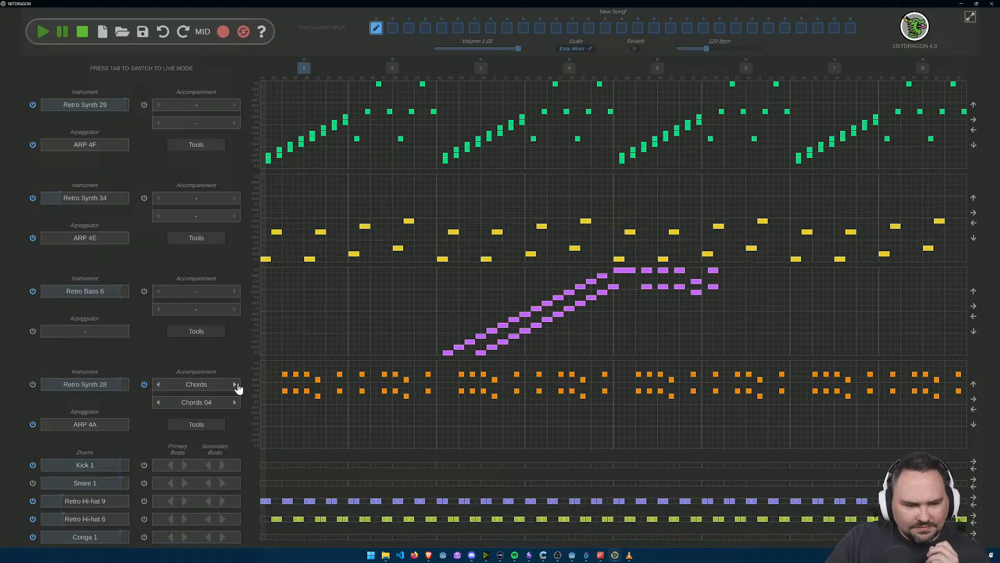
left_click(235, 384)
left_click(234, 403)
left_click(234, 403)
left_click(234, 403)
left_click(234, 403)
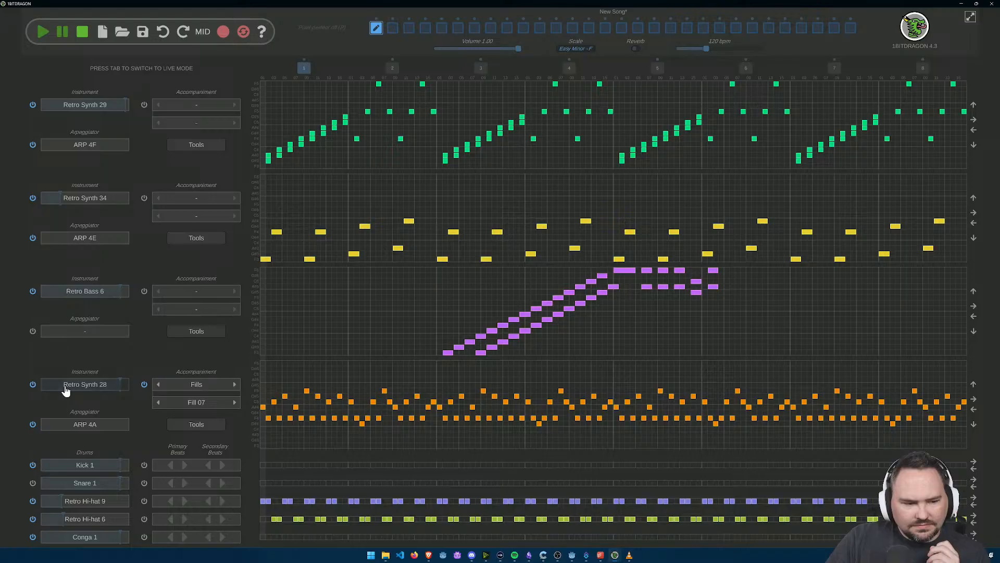
Step: Play the song to hear Fill 07 on Retro Synth 28 with the other tracks
left_click(102, 387)
key("Escape")
left_click(41, 34)
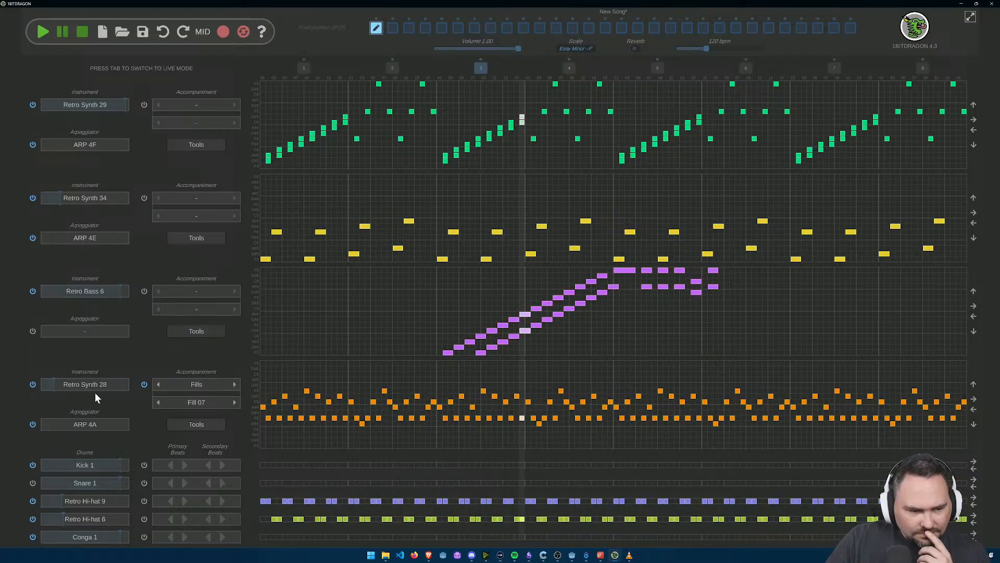
left_click(83, 34)
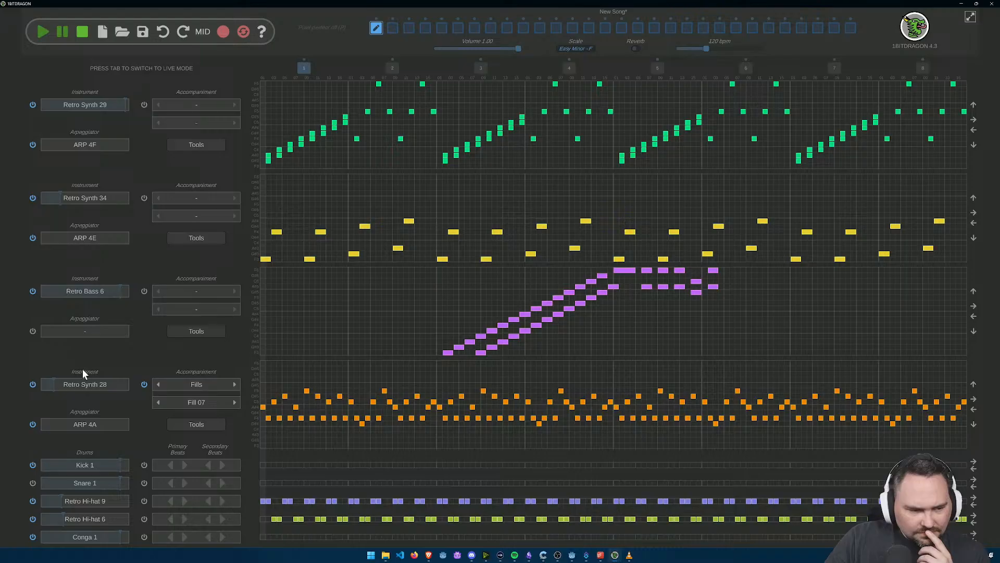
Step: Try Retro Bass 12 as the fourth track's instrument and play the song to hear it
left_click(84, 383)
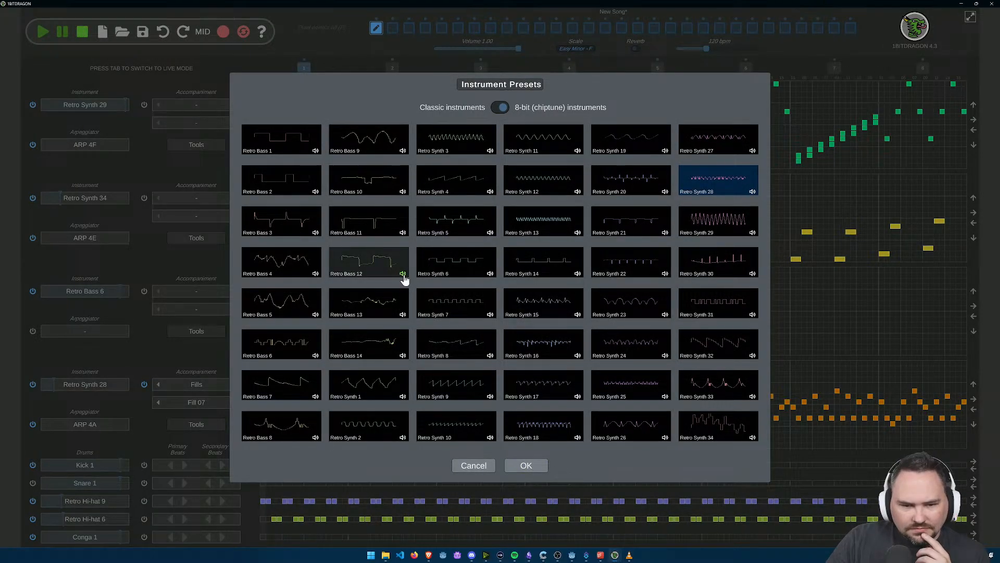
left_click(358, 264)
left_click(524, 465)
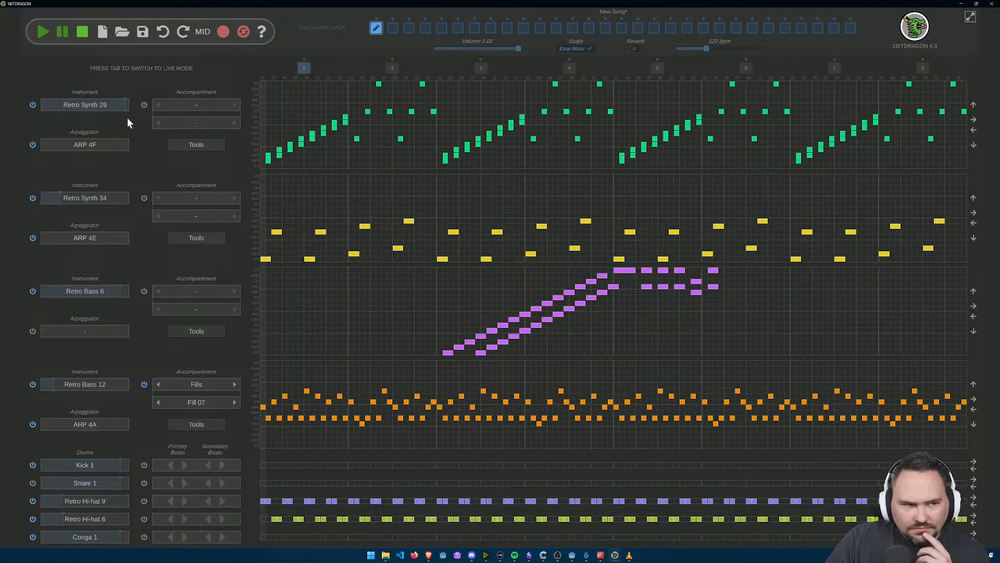
left_click(43, 34)
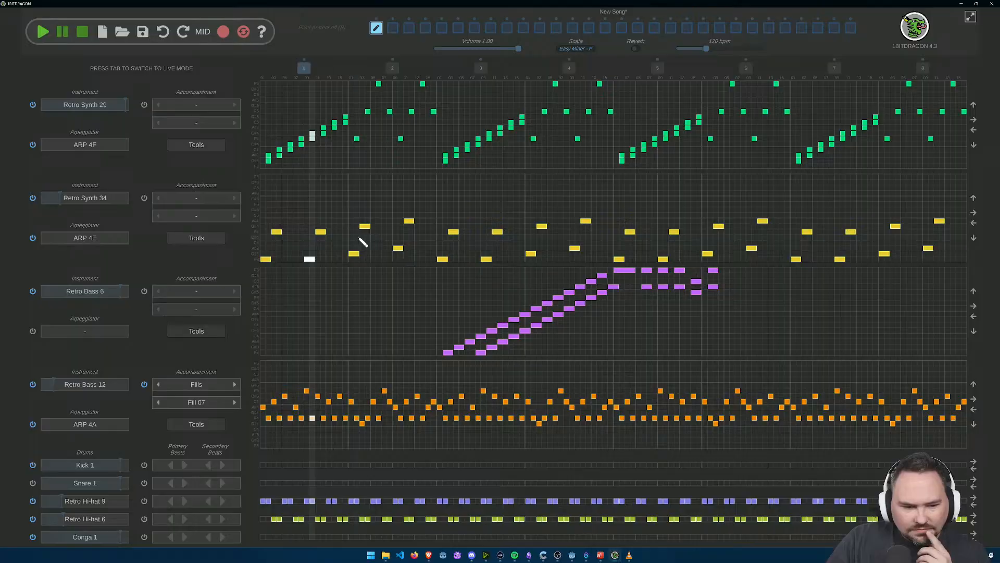
left_click(87, 31)
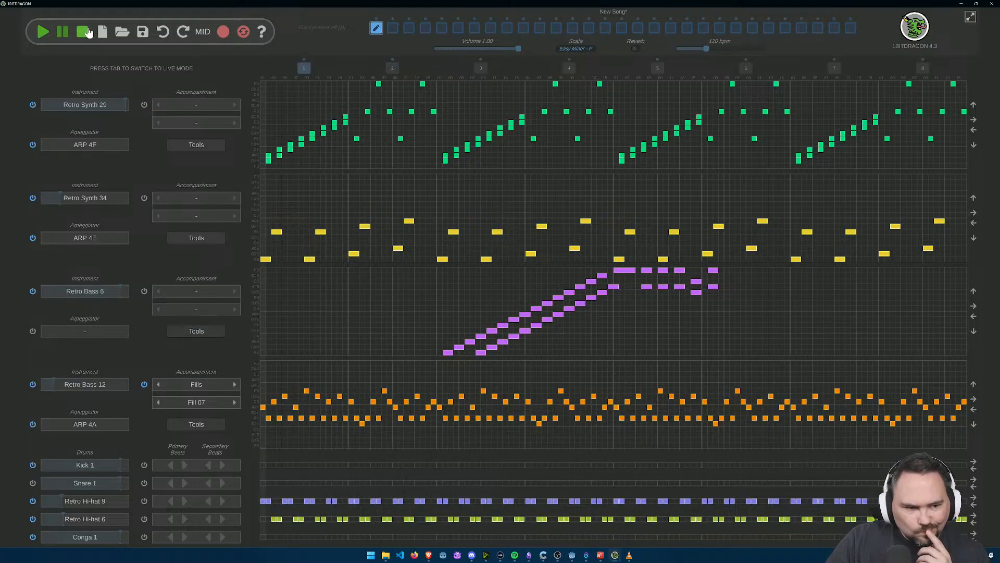
Step: Try Retro Synth 14 as the fourth track's instrument and play the song to hear it
left_click(111, 383)
left_click(568, 269)
left_click(518, 465)
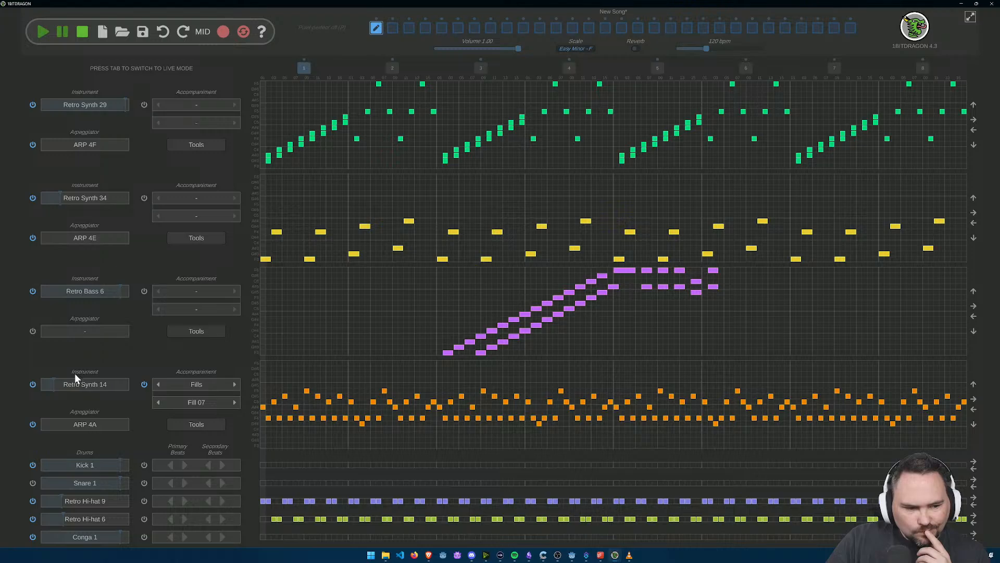
left_click(98, 384)
left_click(525, 465)
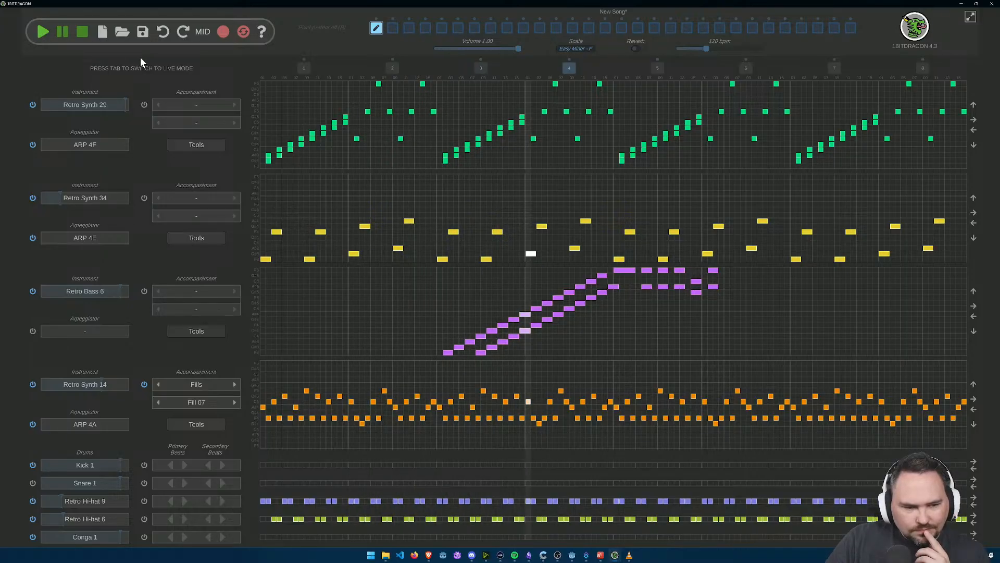
left_click(82, 32)
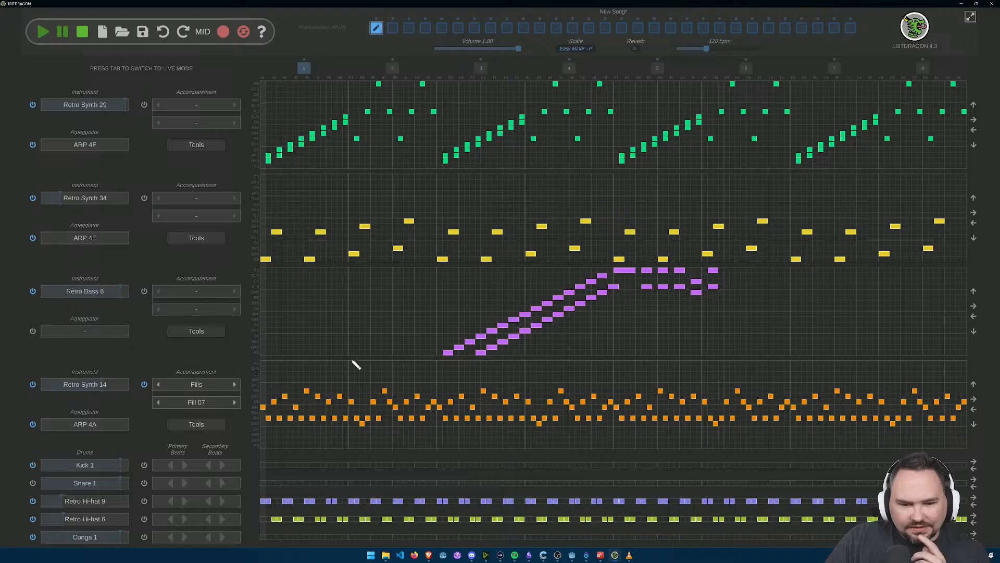
Step: Change the fourth track's accompaniment to Fill 05 and its instrument to Retro Synth 6, playing the song to hear them
left_click(159, 402)
left_click(158, 403)
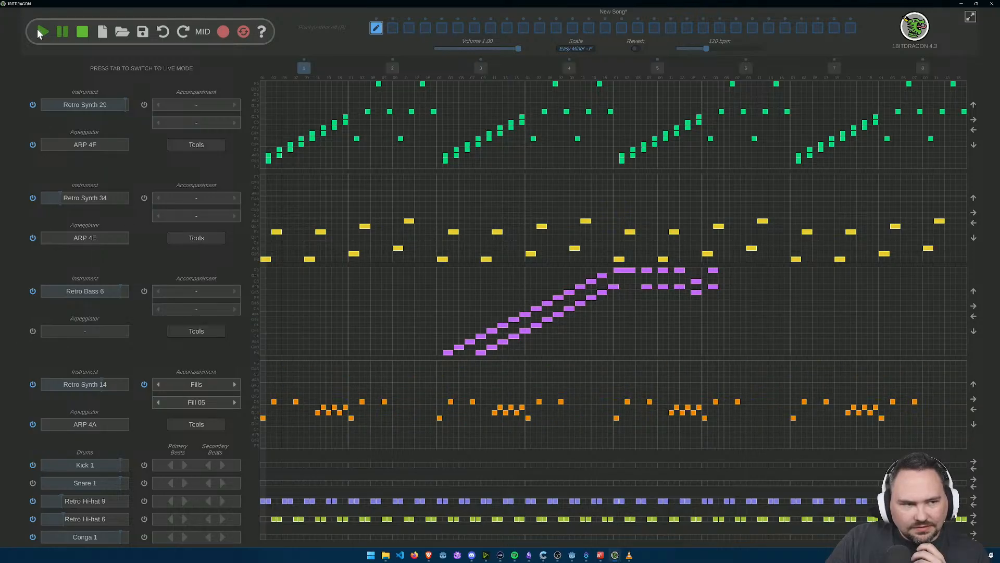
left_click(41, 32)
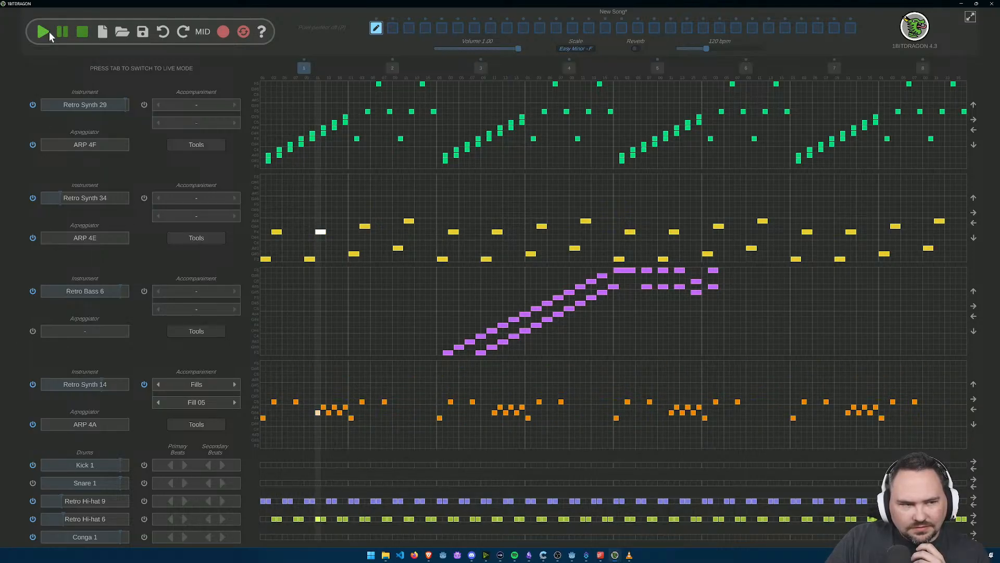
left_click(93, 385)
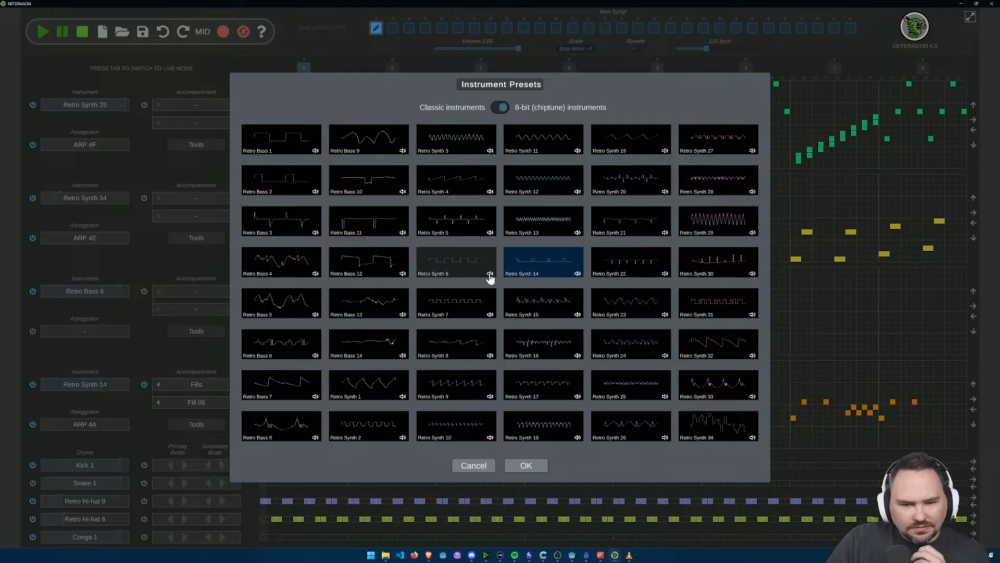
left_click(452, 276)
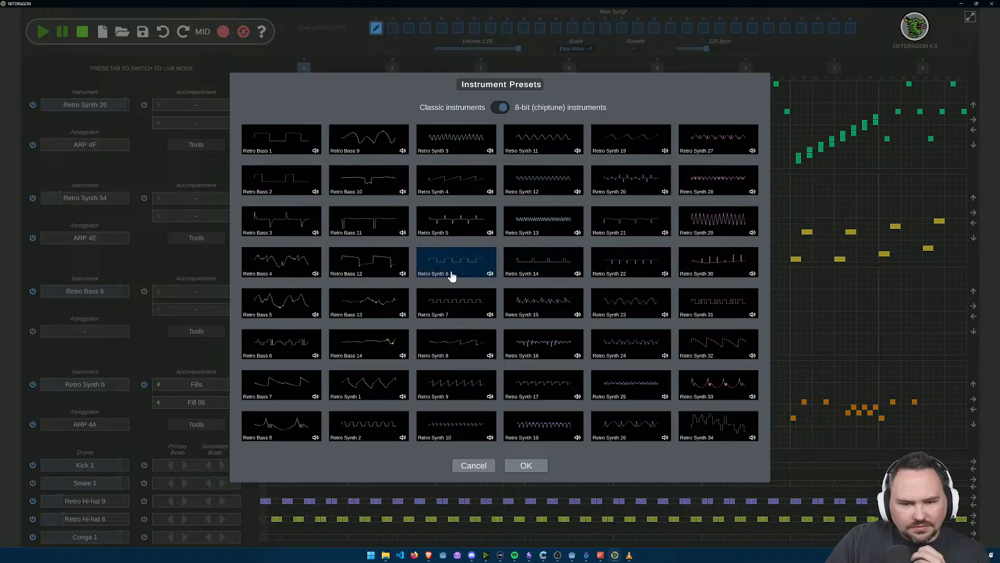
left_click(517, 469)
left_click(43, 33)
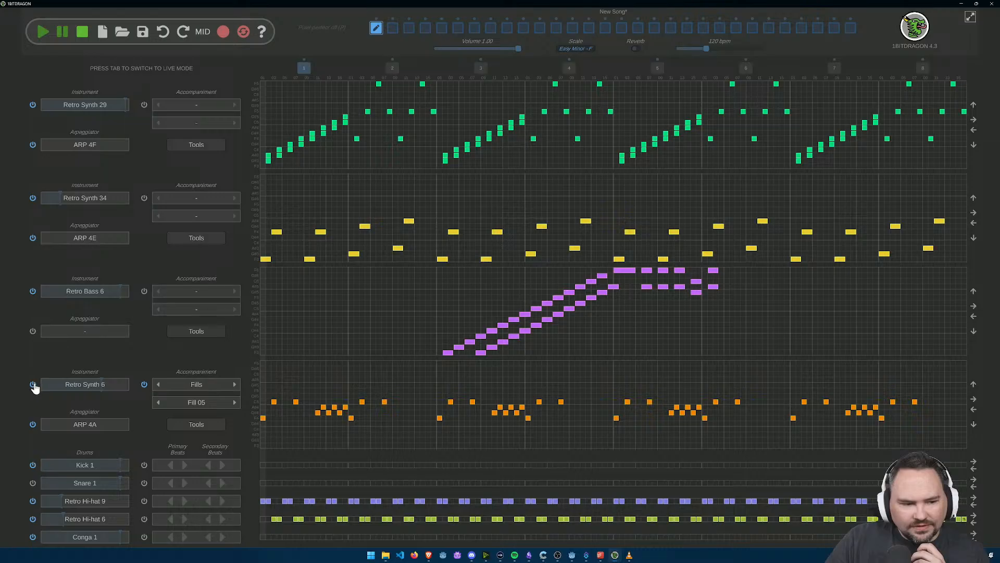
Step: Turn off the Retro Synth 6 accompaniment and track, and play the song without it
left_click(145, 385)
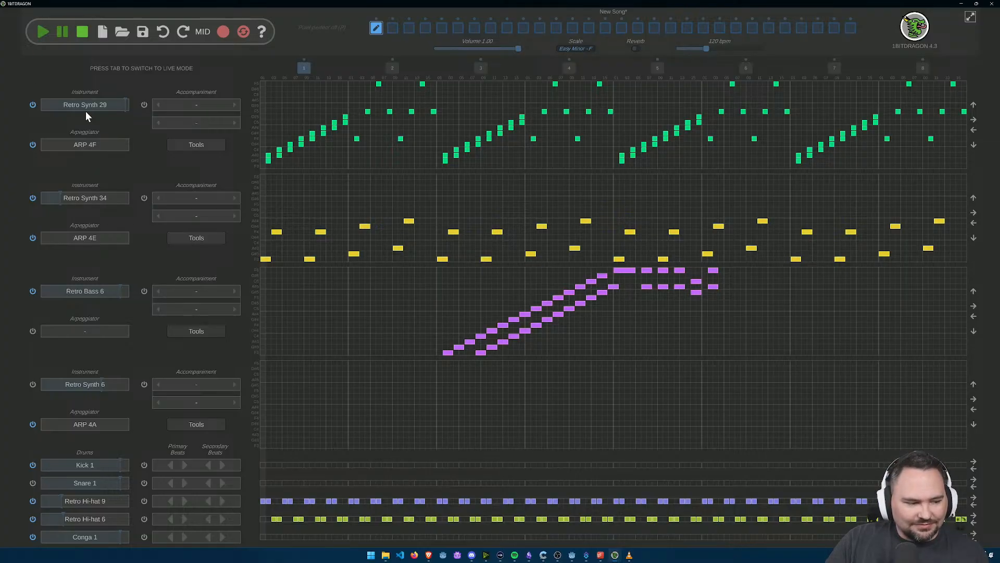
left_click(44, 34)
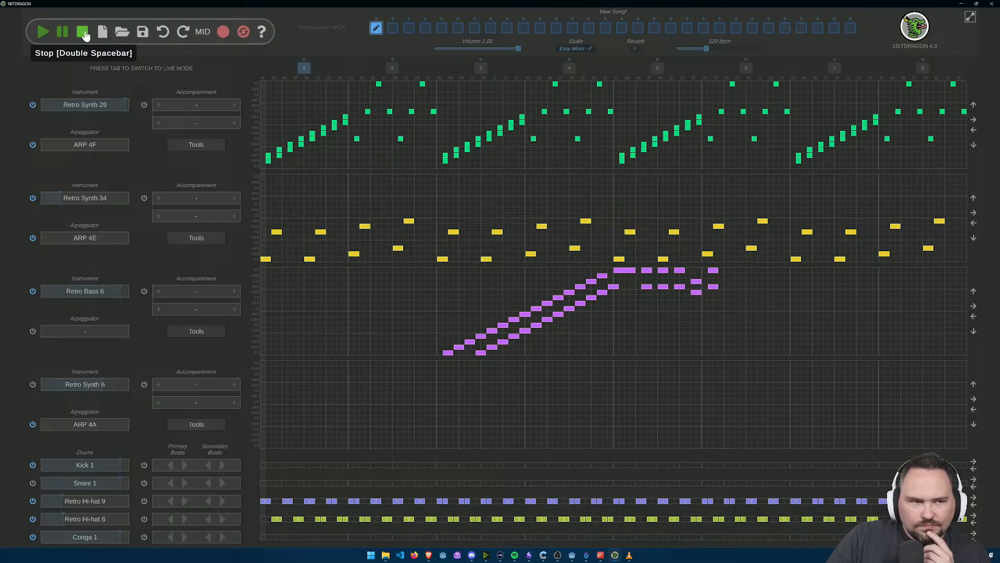
Step: Replace the Snare 1 drum with the 8-bit preset Retro Snare 2 and give it a primary beat pattern
left_click(95, 483)
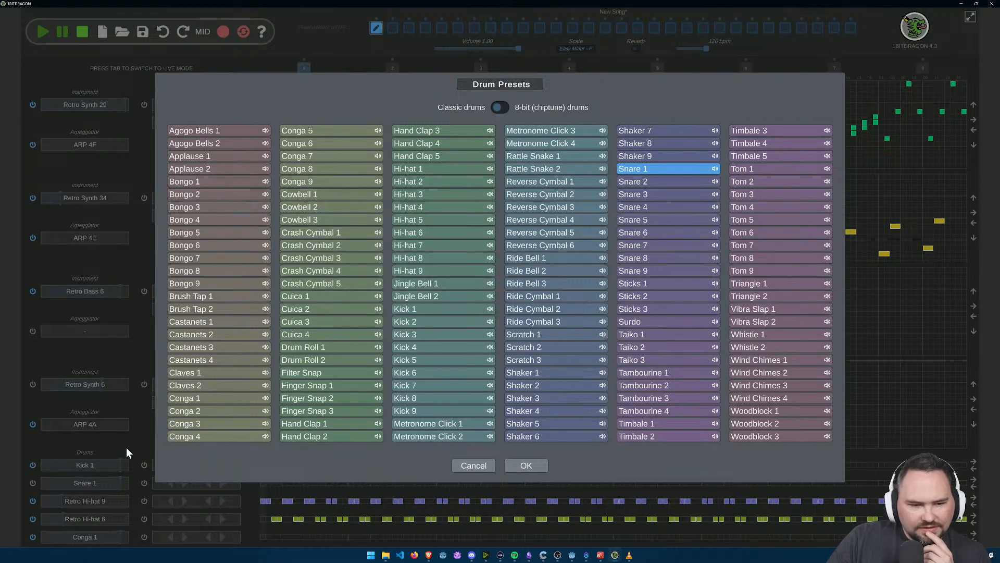
left_click(501, 107)
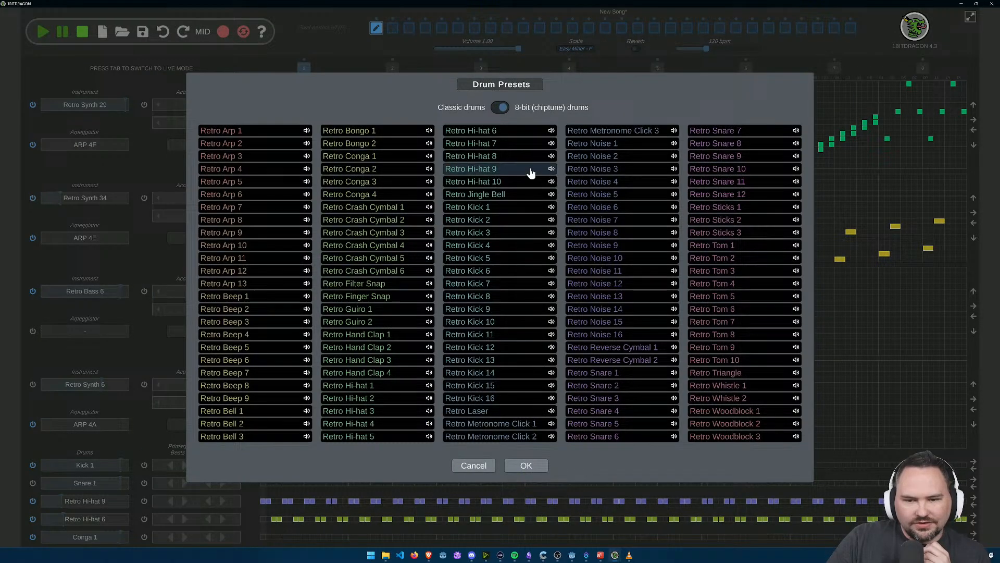
left_click(355, 411)
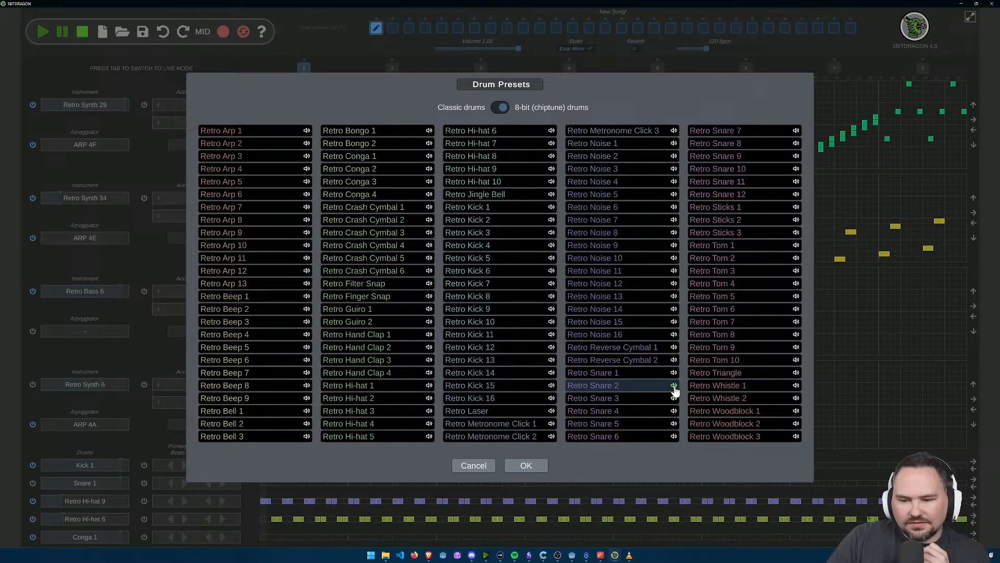
left_click(622, 386)
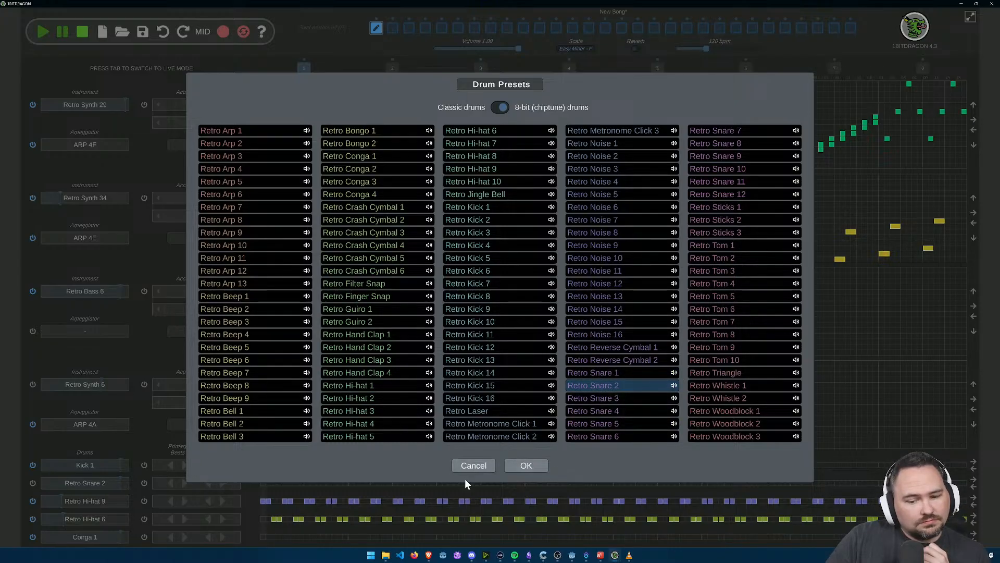
left_click(523, 465)
left_click(183, 485)
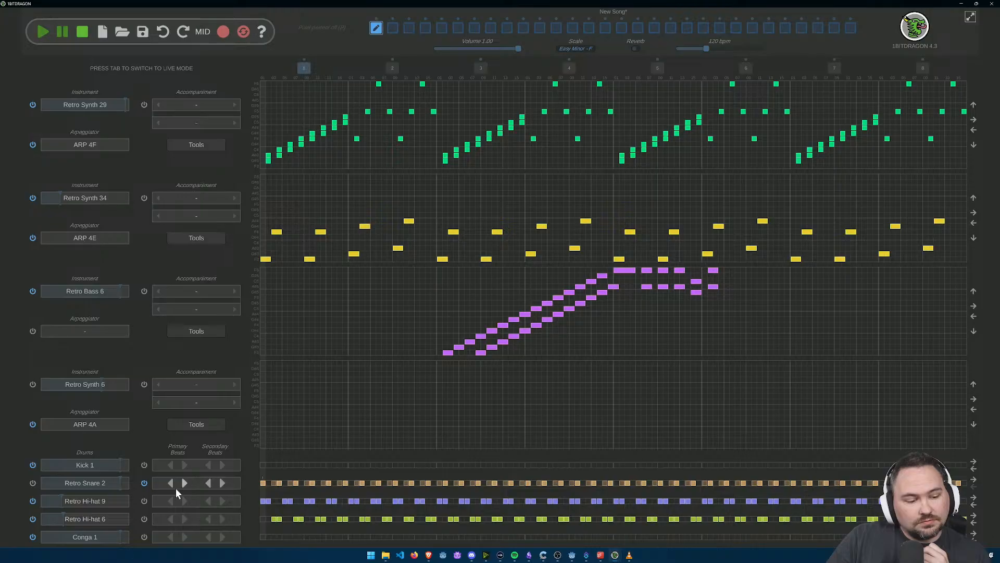
Step: Toggle Retro Hi-hat 9's beat accompaniment on and off, and switch on the Retro Snare 2 track
left_click(143, 500)
left_click(144, 502)
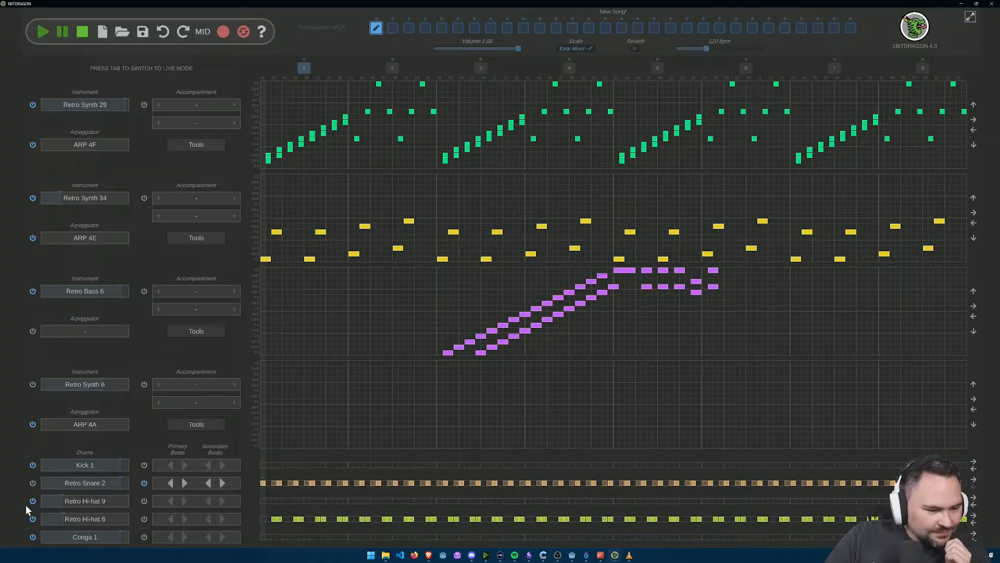
left_click(33, 486)
Step: Redraw the Retro Hi-hat 9 beats in bar 1 as pairs on steps 1–2, 5–6, 9–10 and 13–14
scroll(297, 515, "up", 2)
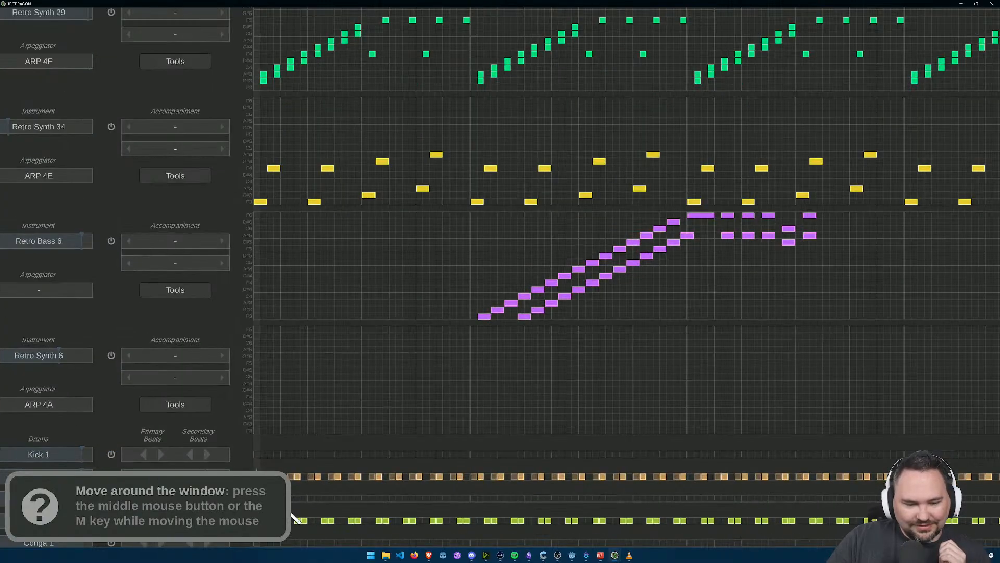
left_click_drag(338, 478, 382, 381)
scroll(363, 366, "up", 4)
left_click(339, 352)
left_click(352, 352)
left_click(397, 352)
left_click(413, 352)
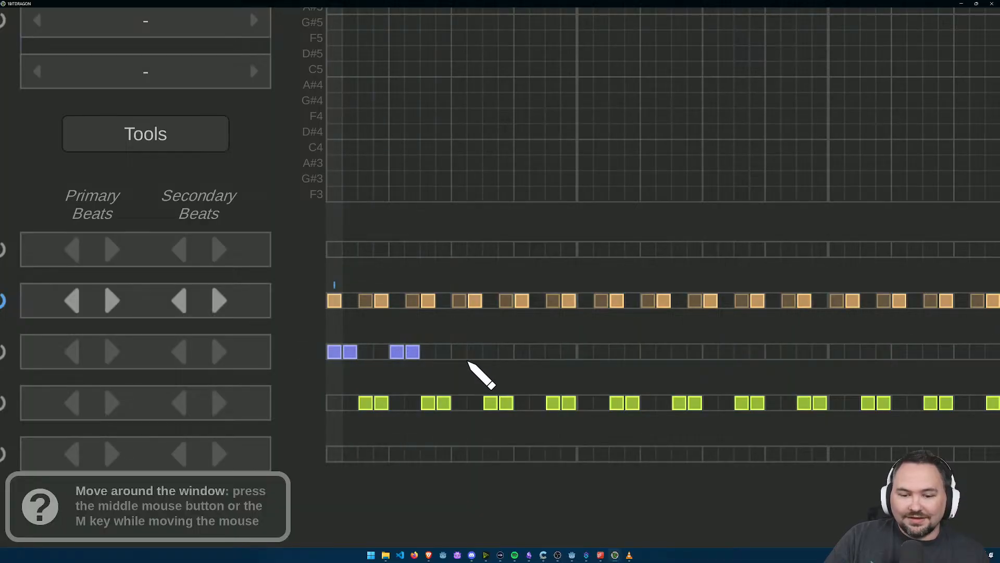
left_click(459, 352)
left_click(475, 352)
left_click(522, 352)
left_click(537, 352)
Step: Repeat the four Retro Hi-hat 9 beat pairs in bar 2, starting on steps 1, 5, 9 and 13
left_click(586, 353)
left_click(601, 352)
left_click(648, 352)
left_click(664, 352)
key("m")
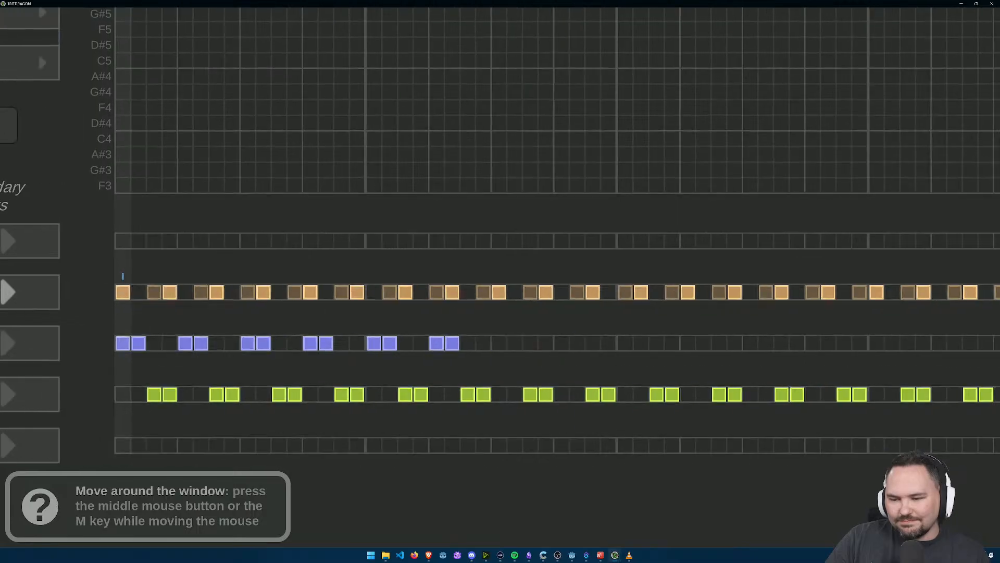
left_click(484, 342)
left_click(499, 343)
left_click(547, 343)
left_click(562, 343)
Step: Fill bar 3 of Retro Hi-hat 9 with beat pairs starting on steps 1, 5, 9 and 13
left_click(615, 345)
left_click(628, 344)
left_click(674, 345)
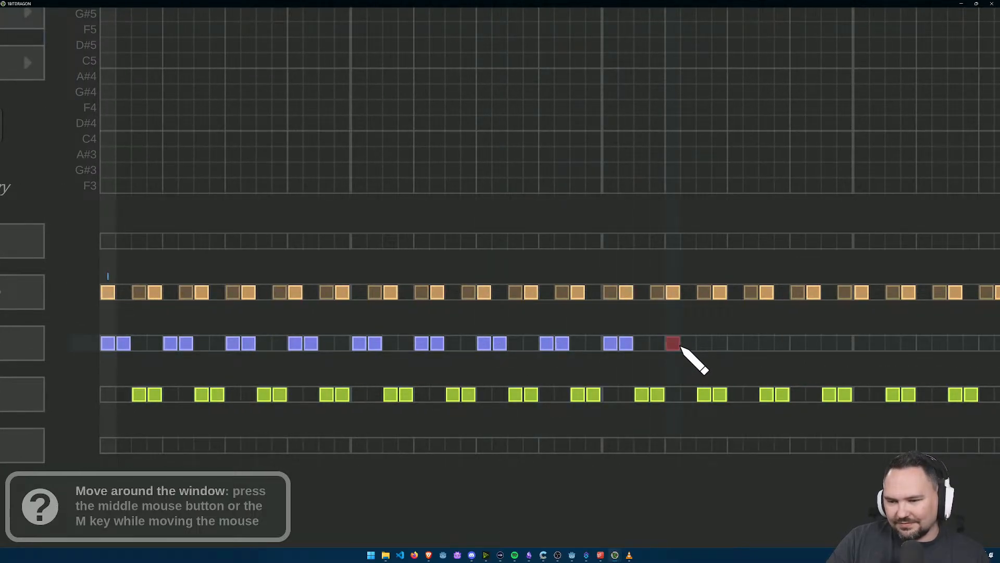
left_click(689, 343)
left_click(735, 343)
left_click(751, 342)
left_click(800, 344)
left_click(814, 346)
Step: Add two Retro Hi-hat 9 beat pairs at the start of bar 4, on steps 1–2 and 5–6
mouse_move(817, 346)
left_mouse_down()
mouse_move(333, 361)
mouse_move(341, 361)
left_mouse_up()
left_click(387, 358)
left_click(402, 358)
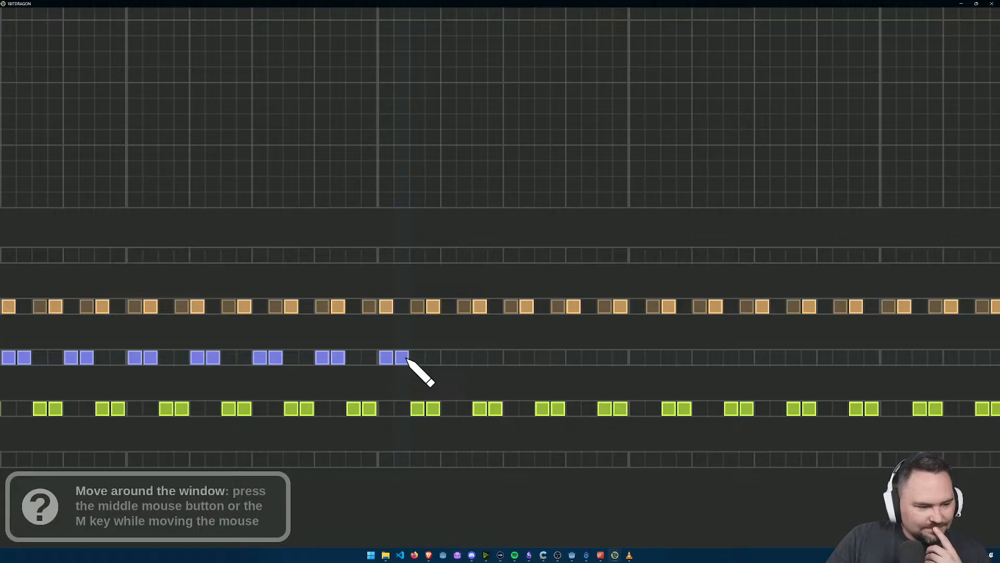
left_click(449, 357)
left_click(465, 358)
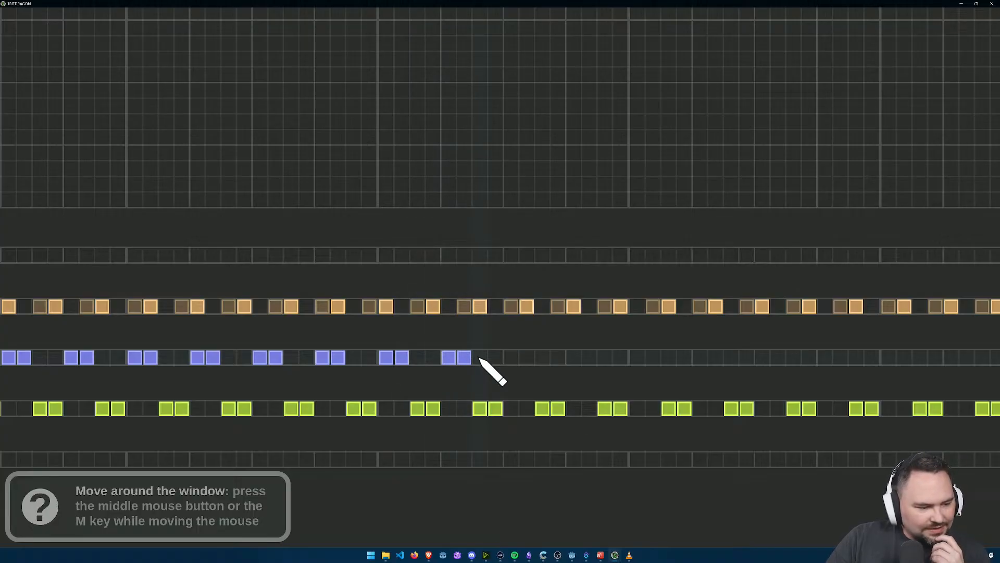
scroll(471, 263, "down", 5)
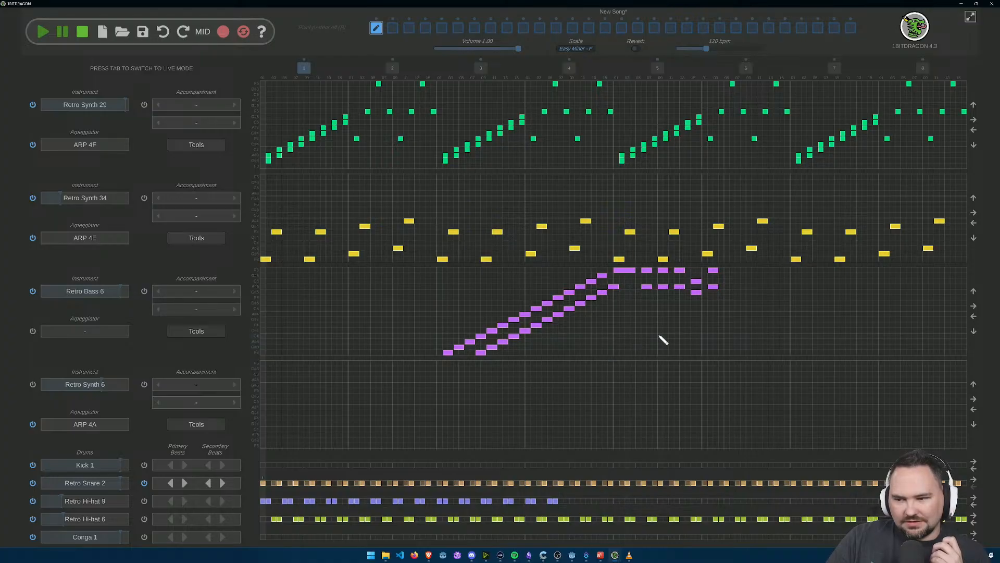
Step: Shift all Retro Bass 6 notes 15 steps later so the rising line starts on step 1 of bar 4
left_click(974, 308)
left_click(974, 308)
left_click(974, 308)
left_click(974, 307)
left_click(974, 308)
left_click(973, 308)
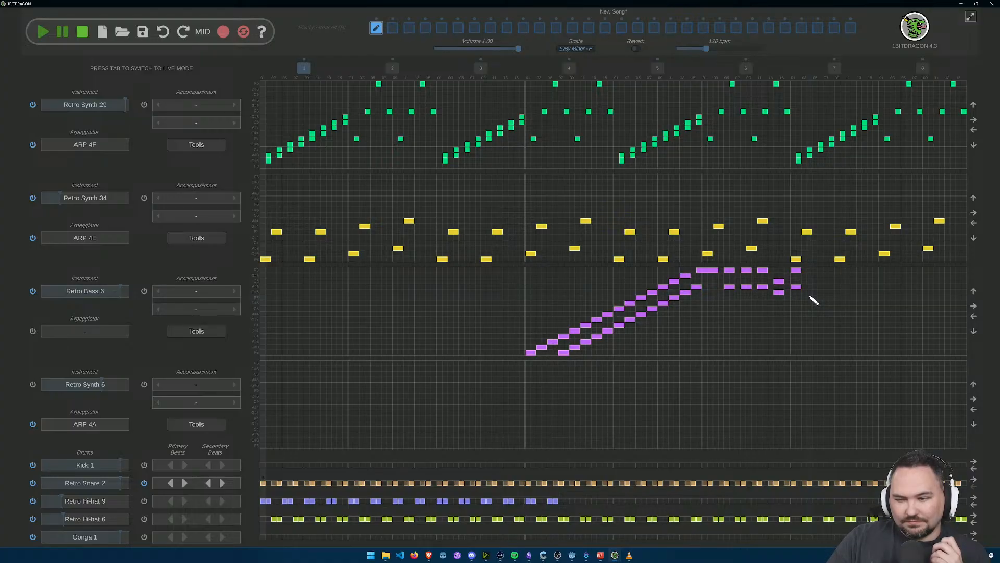
Step: Add two more Retro Bass 6 note pairs in bar 7, on the first and fourth rows from the top, starting on steps 4 and 7
scroll(810, 296, "up", 1)
scroll(817, 298, "up", 1)
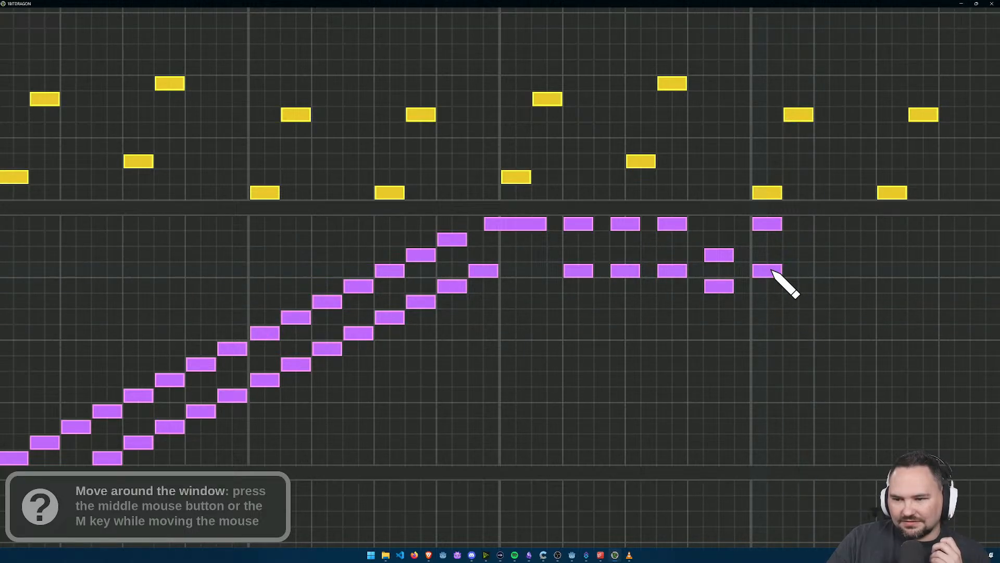
left_click(815, 224)
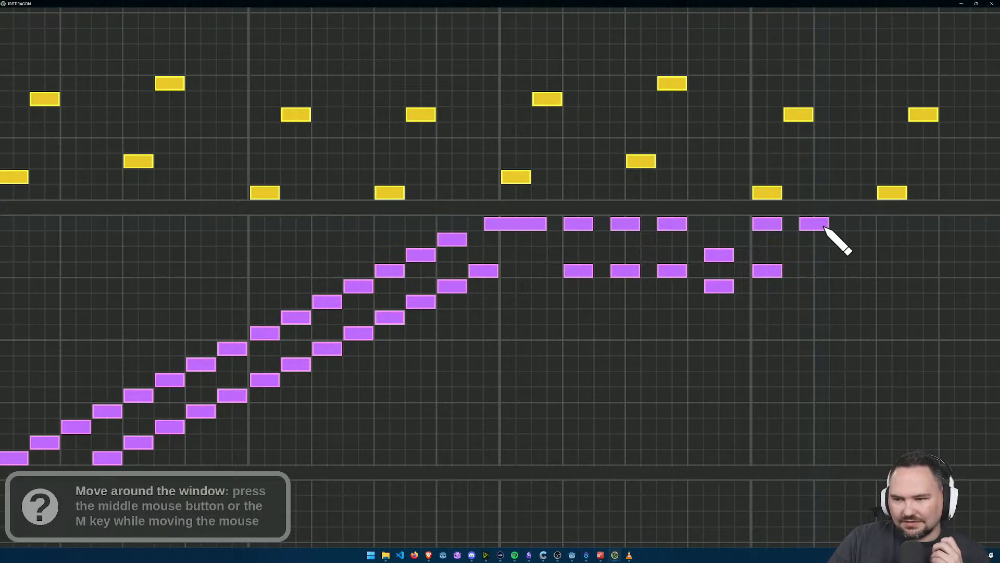
left_click(819, 271)
left_click(860, 224)
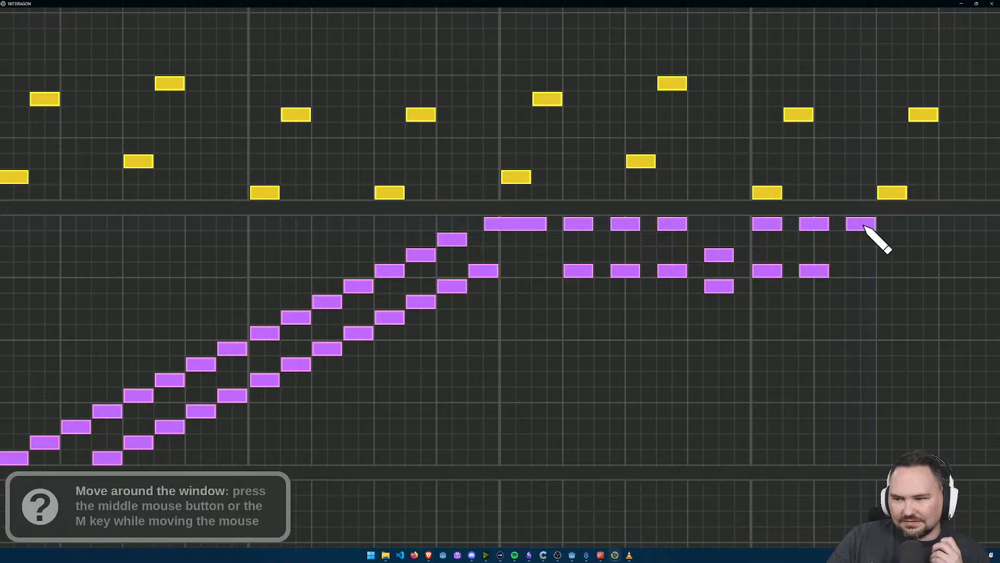
left_click(861, 271)
Step: Place a lower Retro Bass 6 note pair on step 10 of bar 7, on the third and fifth rows, and play the song
left_click_drag(884, 296, 754, 276)
left_click(671, 256)
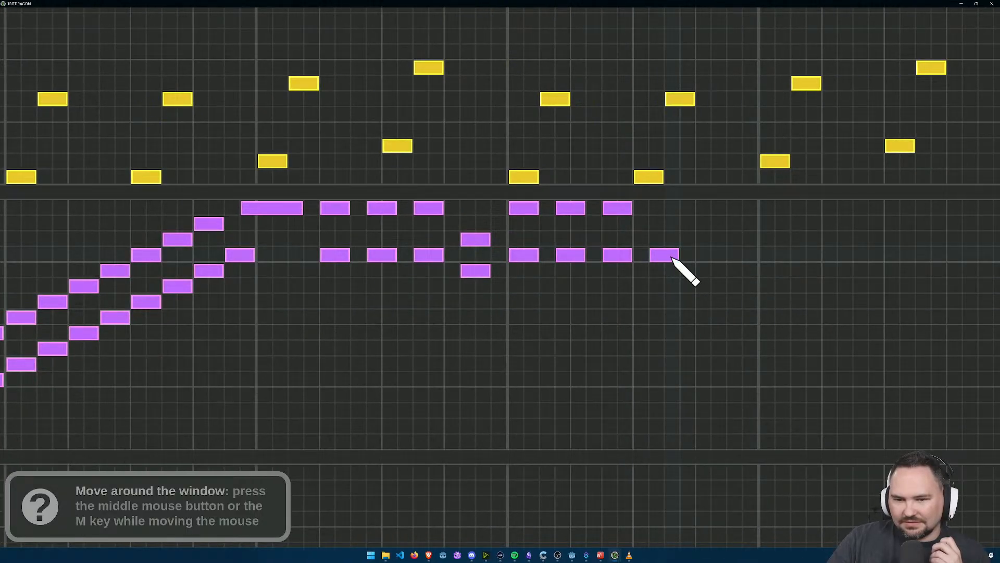
right_click(671, 257)
left_click(670, 240)
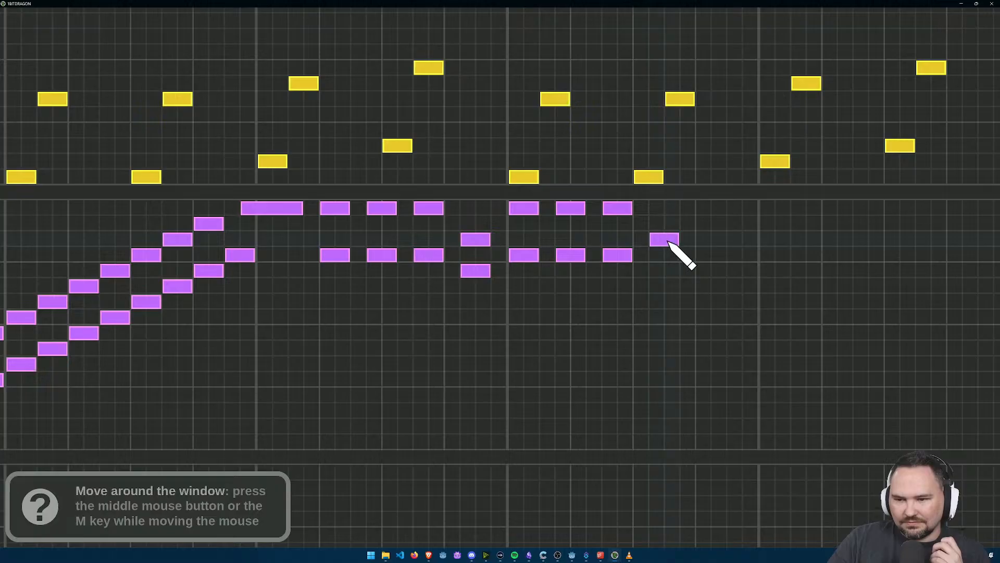
left_click(665, 271)
scroll(677, 273, "down", 3)
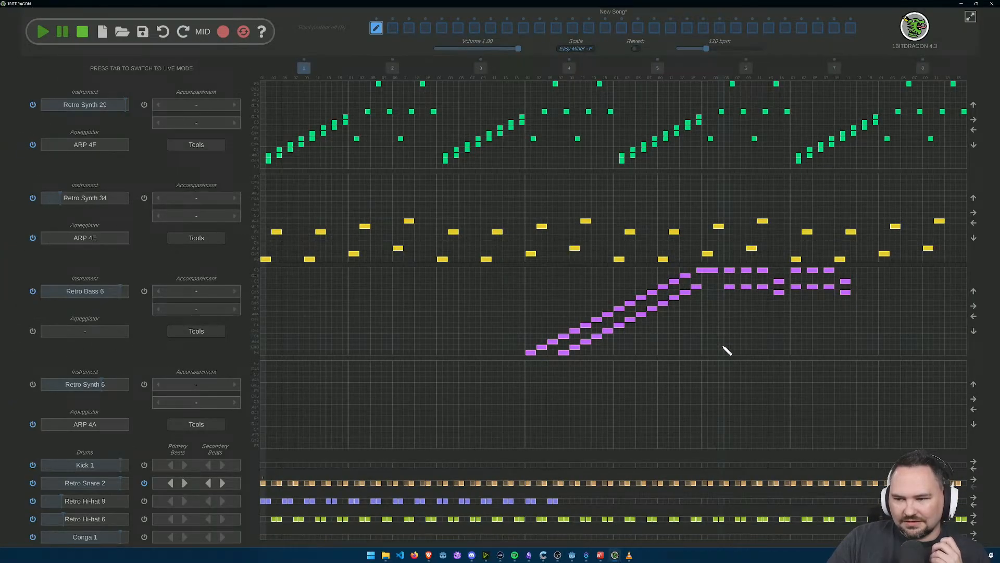
left_click(42, 32)
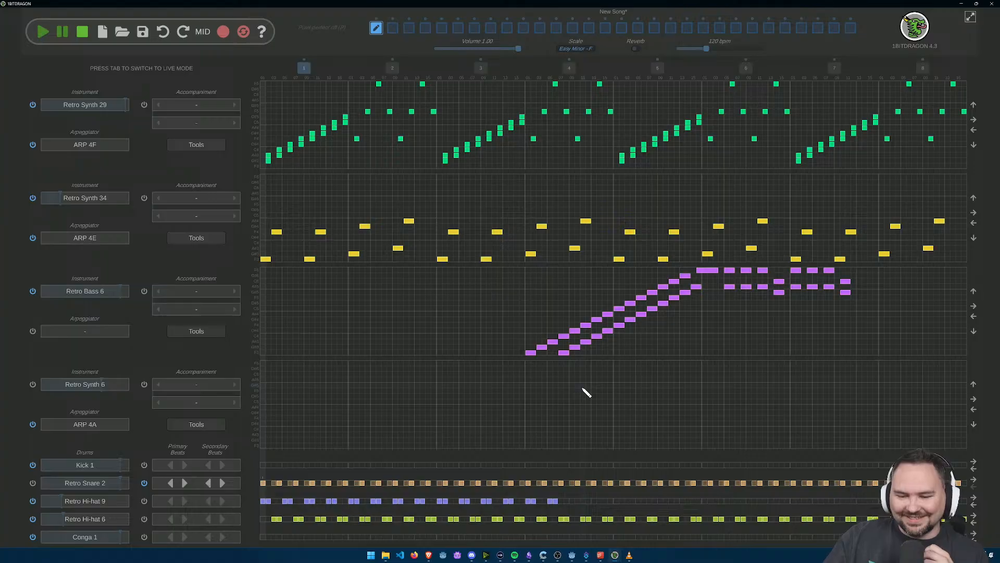
Step: Complete bar 4 of Retro Hi-hat 9 with beat pairs starting on steps 9 and 13
scroll(495, 386, "up", 5)
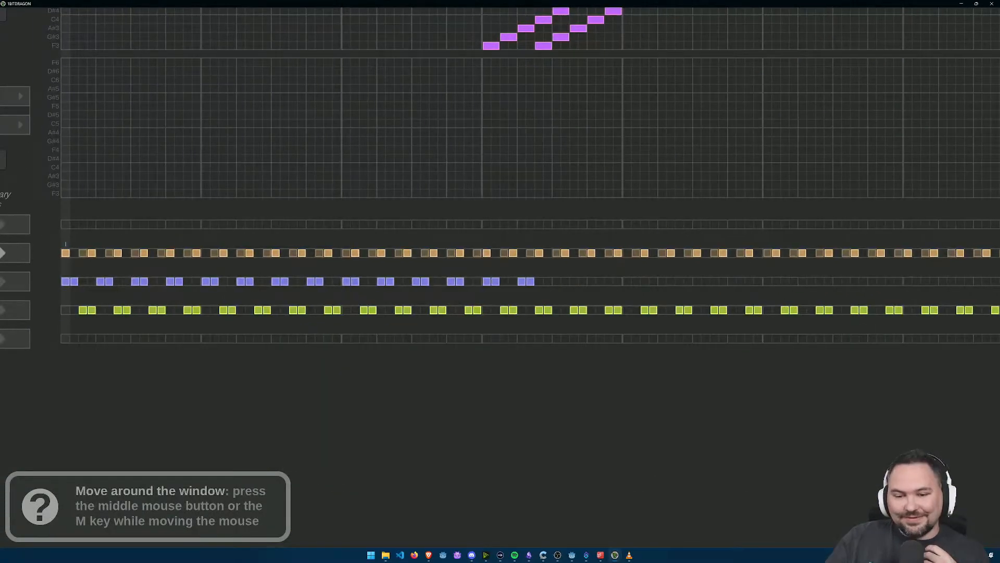
left_click(505, 183)
left_click(528, 183)
left_click_drag(590, 183, 611, 183)
Step: Fill bar 5 of Retro Hi-hat 9 with beat pairs starting on steps 1, 5, 9 and 13
left_click_drag(677, 183, 697, 184)
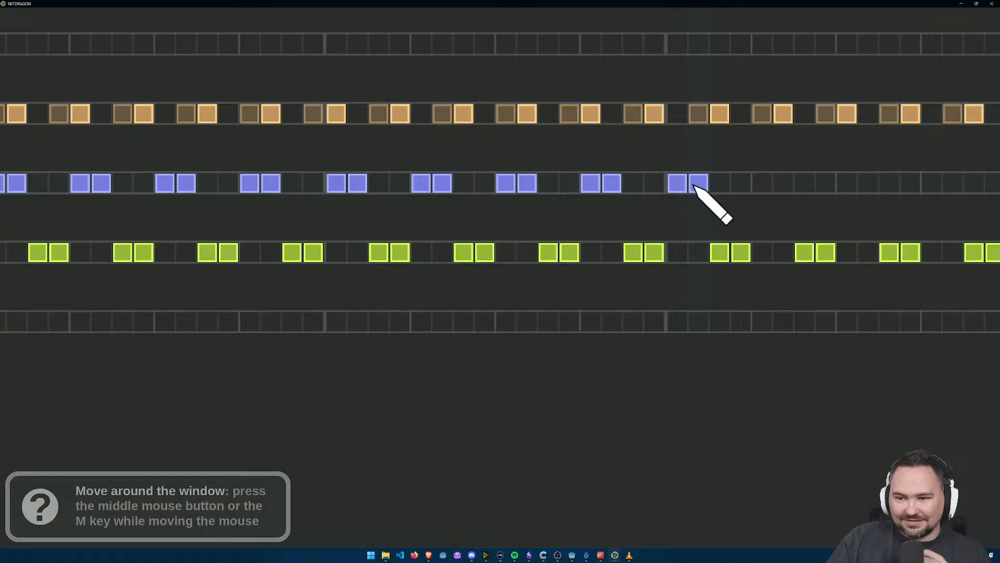
left_click_drag(953, 206, 639, 250)
left_click_drag(449, 228, 470, 228)
left_click_drag(534, 229, 555, 228)
left_click_drag(618, 228, 640, 228)
Step: Repeat the Retro Hi-hat 9 beat pairs in bar 6, starting on steps 1, 5, 9 and 13
left_click_drag(705, 228, 726, 228)
left_click(790, 229)
left_click(812, 228)
left_click_drag(795, 225, 721, 274)
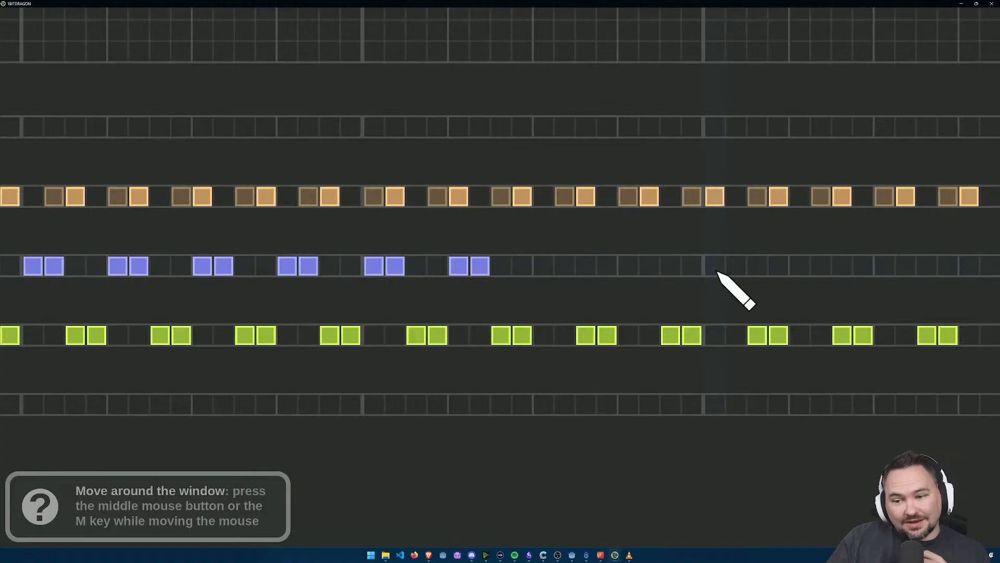
left_click_drag(544, 266, 561, 267)
left_click(629, 266)
left_click(649, 266)
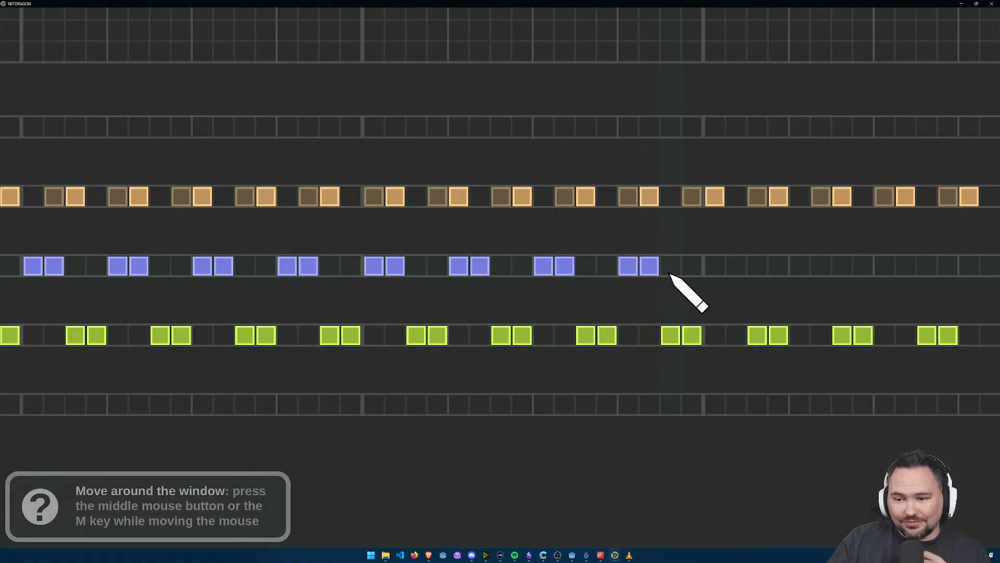
Step: Add four Retro Hi-hat 9 beat pairs in bar 7, starting on steps 1, 5, 9 and 13
left_click(715, 265)
left_click(737, 266)
left_click(800, 266)
left_click(820, 265)
left_click_drag(832, 305, 740, 328)
left_click(556, 292)
left_click(578, 293)
left_click(641, 292)
left_click(661, 292)
Step: Continue Retro Hi-hat 9 through bar 8 with beat pairs starting on steps 1, 5 and 9, plus closing beats in its last four steps
left_click(728, 291)
left_click(748, 292)
left_click(812, 292)
left_click(831, 293)
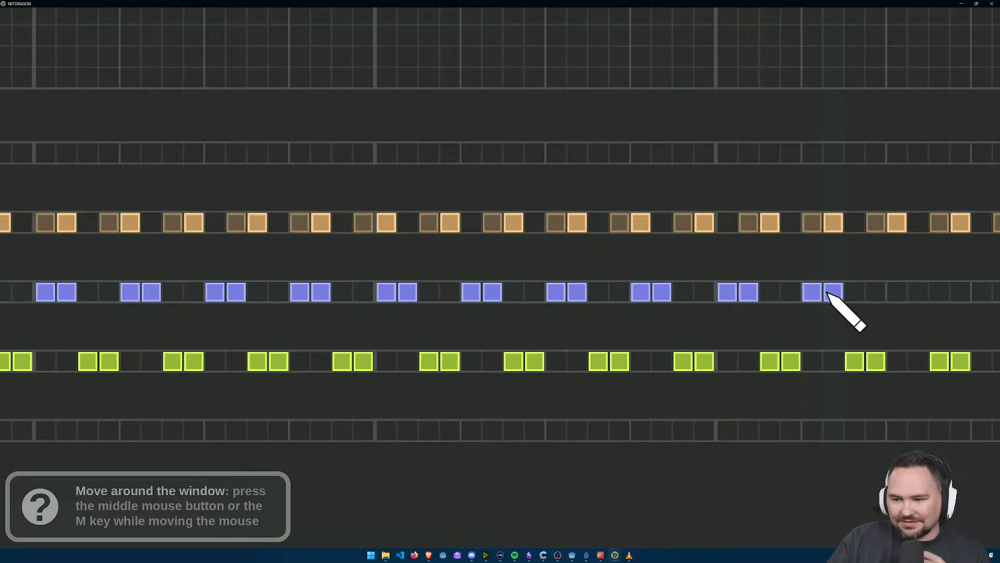
left_click(899, 295)
left_click(920, 293)
left_click_drag(908, 328, 607, 320)
left_click(525, 293)
left_click(547, 293)
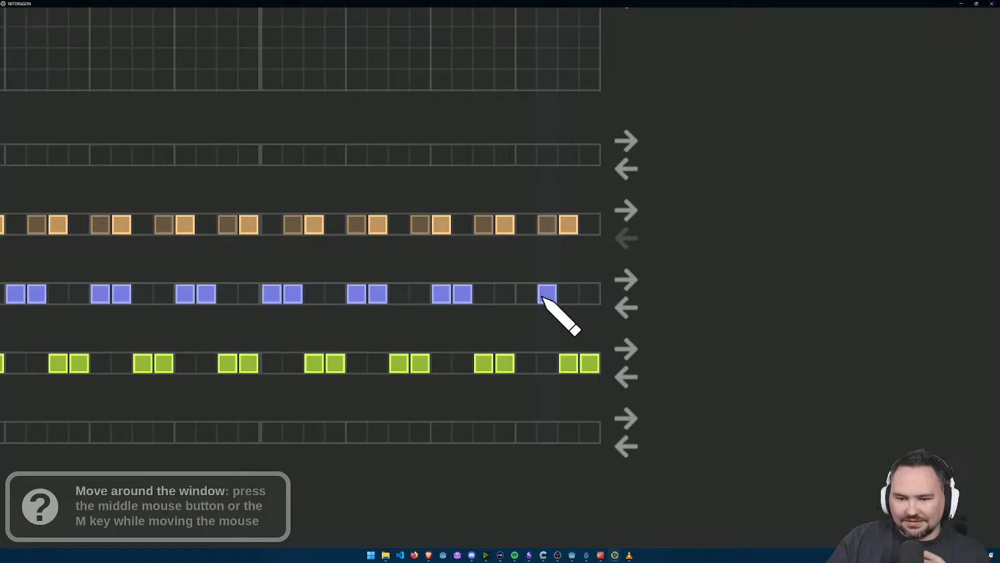
Step: Set Retro Snare 2 to a primary beat every six steps with no secondary beats, and play the song
scroll(392, 382, "down", 5)
left_click_drag(257, 290, 536, 364)
left_click(179, 276)
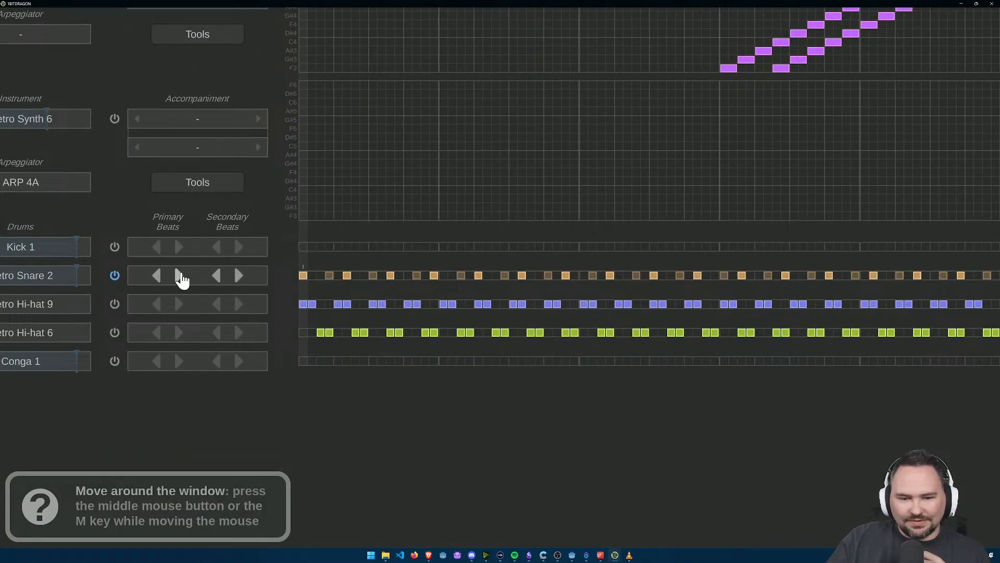
left_click(178, 276)
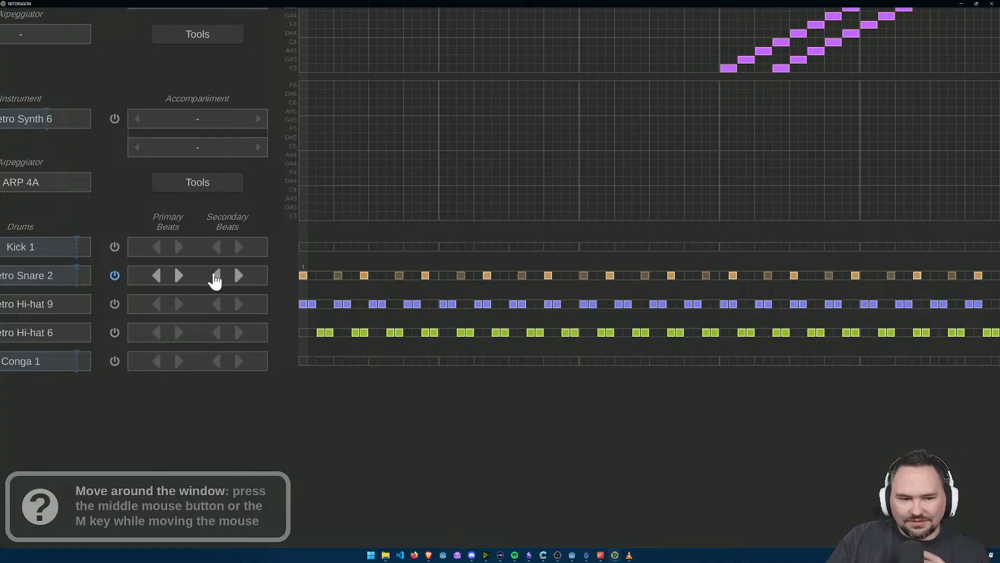
left_click(217, 275)
left_click(156, 276)
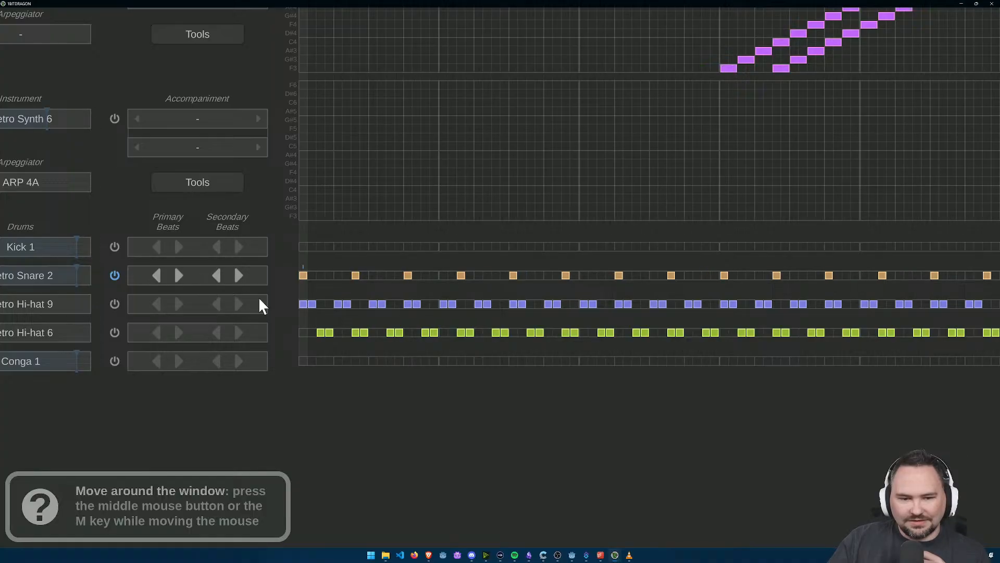
scroll(259, 304, "down", 5)
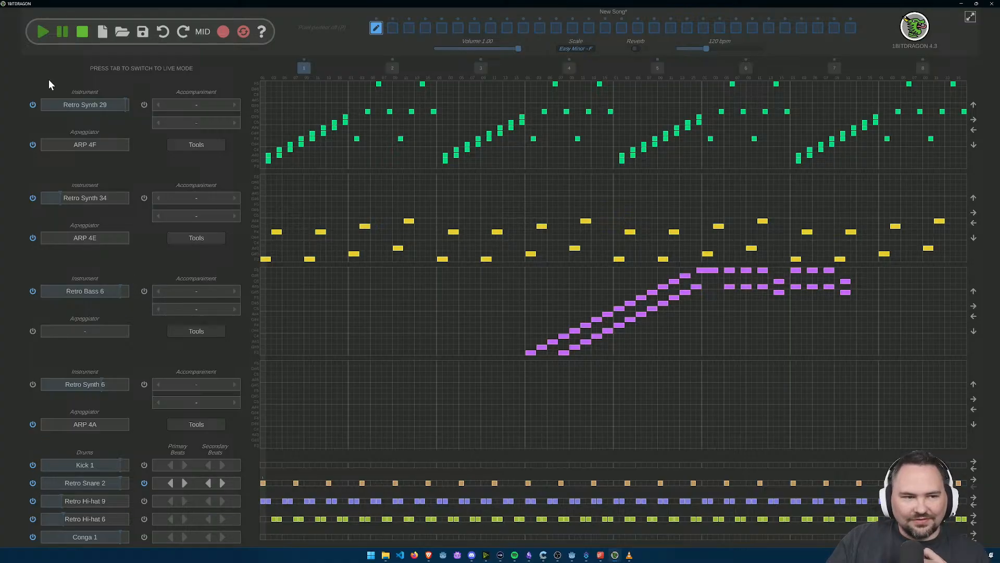
left_click(44, 33)
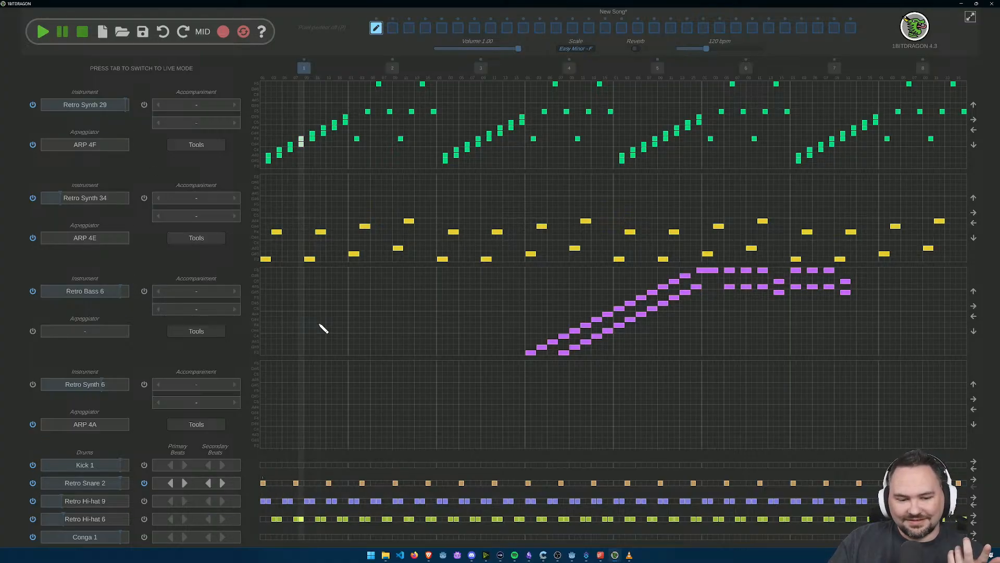
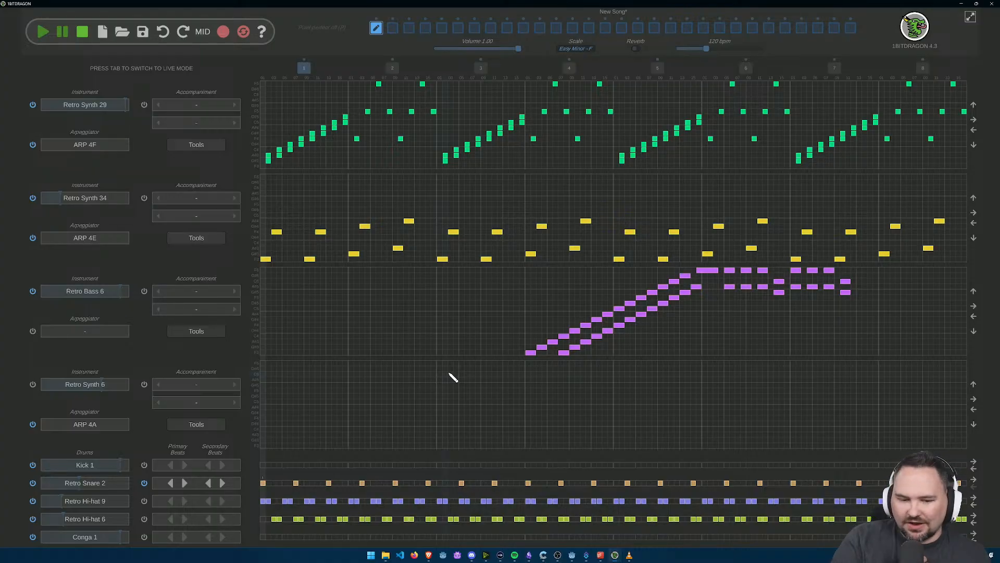
Step: Examine the snare and hi-hat beat rows up close, then play the song and stop it
scroll(263, 460, "up", 1)
mouse_move(297, 444)
left_mouse_down()
mouse_move(314, 254)
mouse_move(319, 336)
left_mouse_up()
scroll(284, 238, "up", 2)
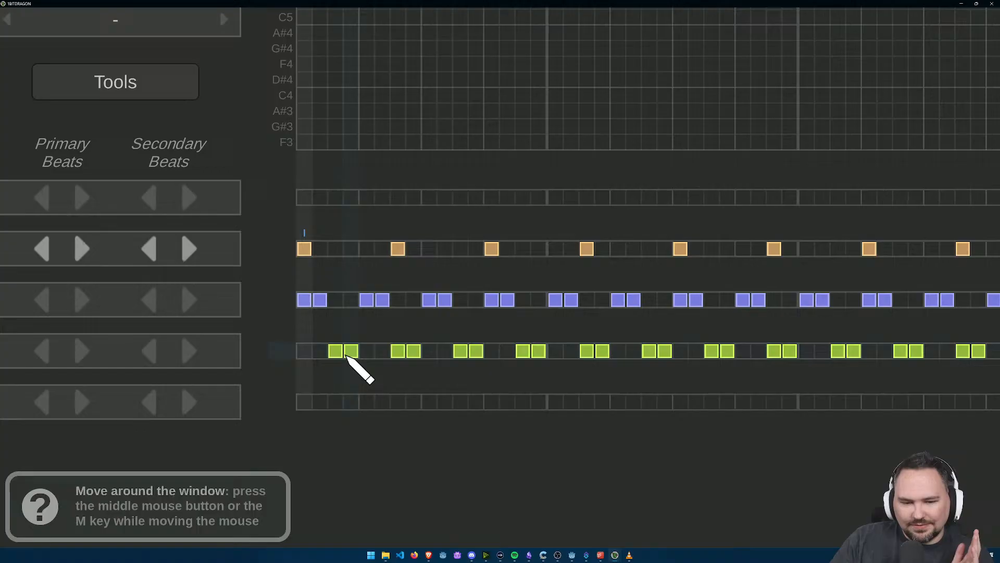
scroll(330, 290, "down", 5)
left_click_drag(403, 287, 415, 381)
scroll(415, 381, "down", 2)
left_click(43, 32)
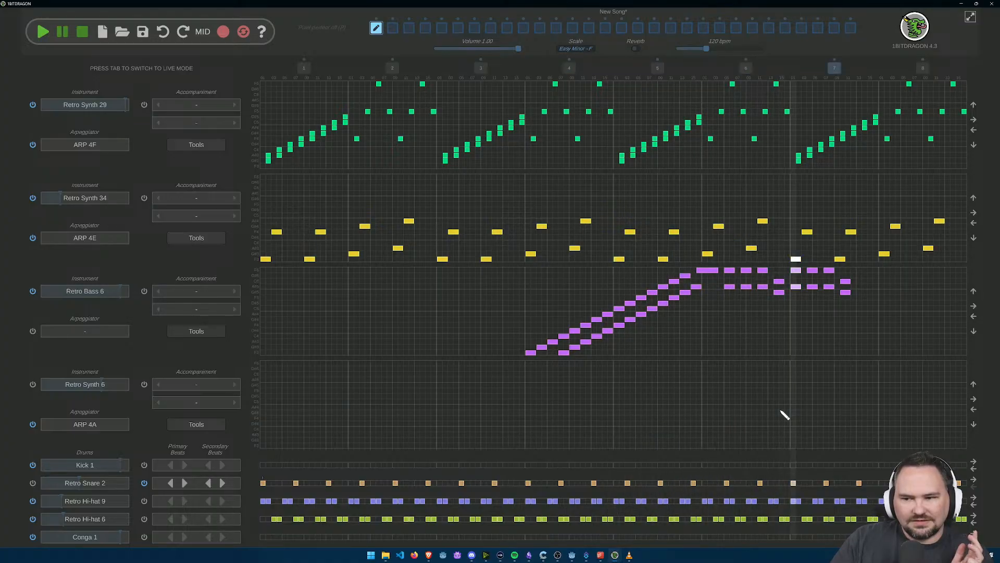
left_click(83, 35)
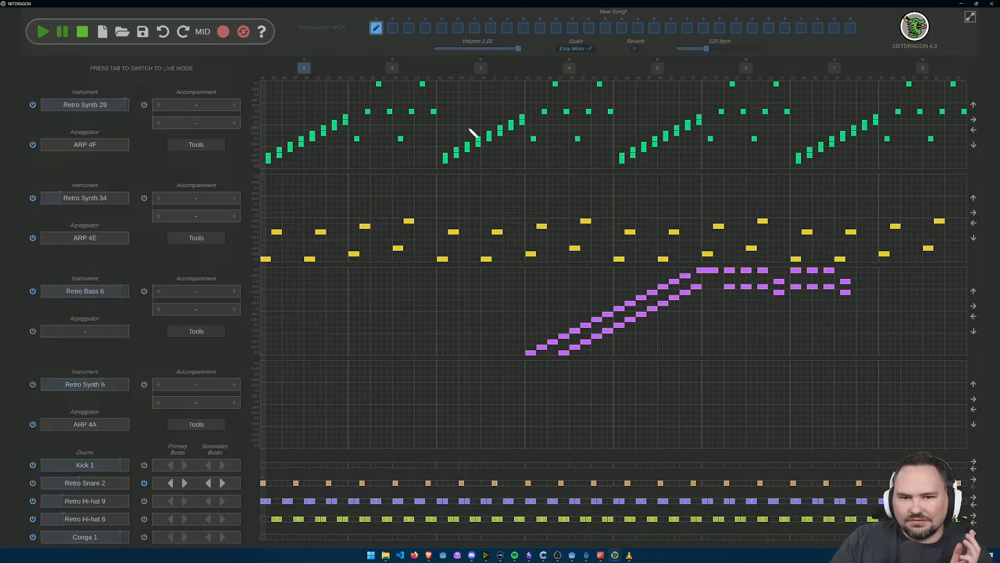
scroll(473, 132, "up", 3)
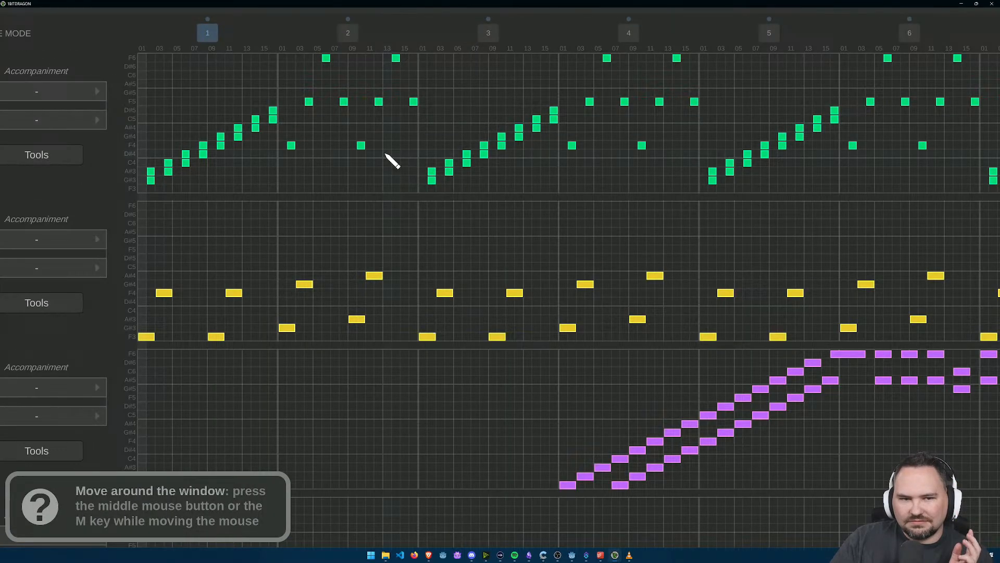
left_click_drag(321, 177, 467, 270)
scroll(379, 242, "up", 5)
scroll(377, 239, "down", 5)
scroll(614, 374, "down", 2)
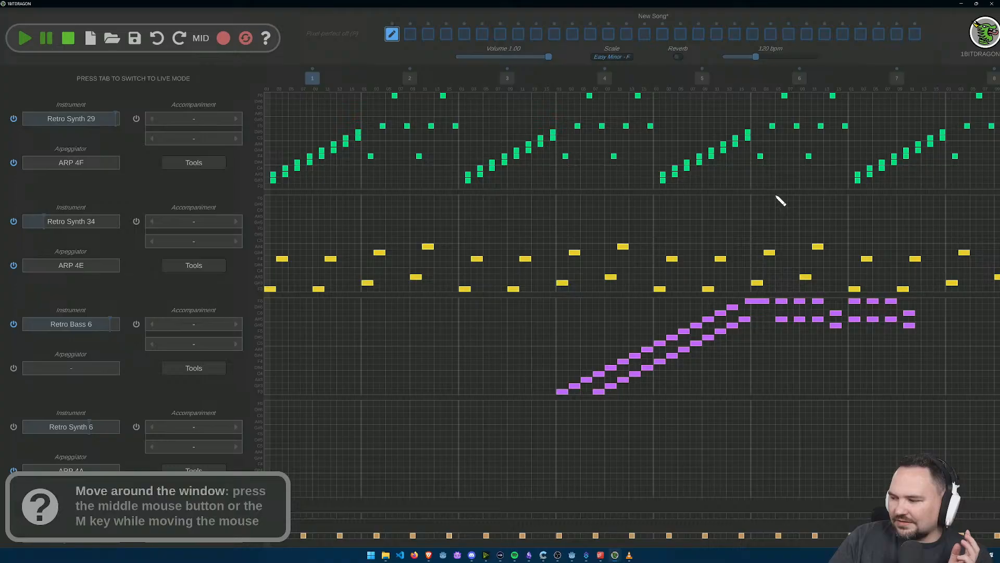
scroll(728, 260, "down", 1)
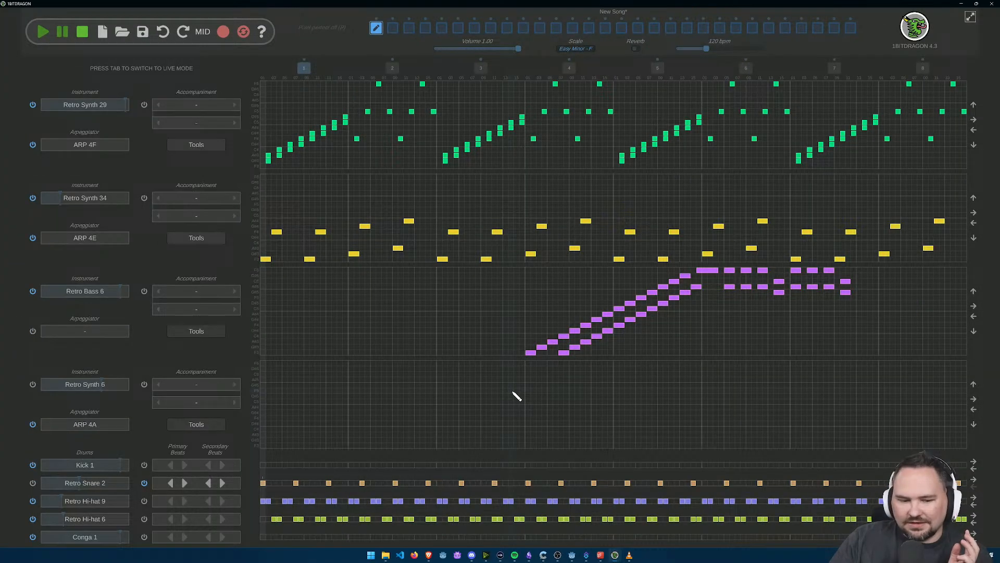
Step: Try other primary beat spacing for Retro Snare 2 and shift its beats two steps forward
left_click(184, 483)
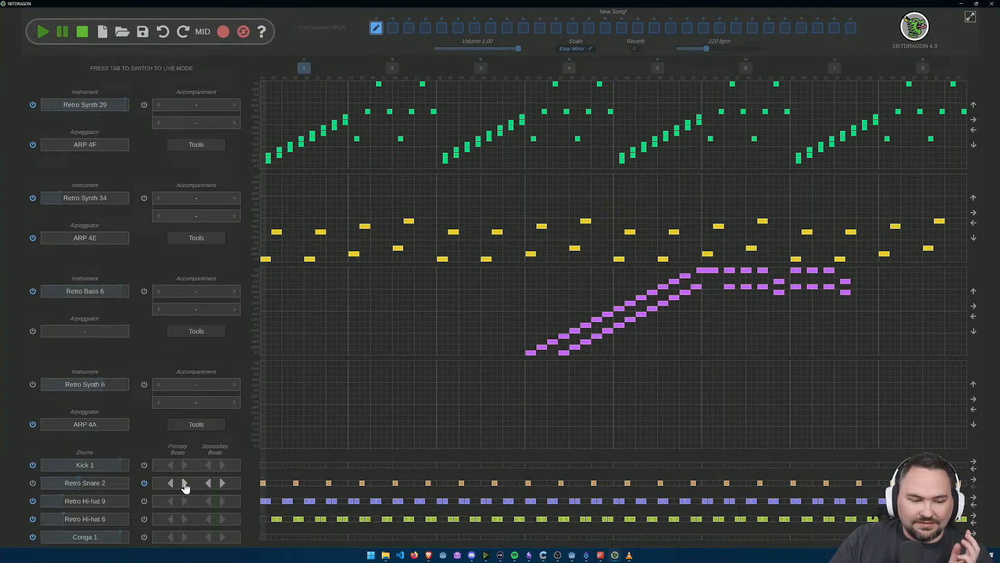
left_click(172, 484)
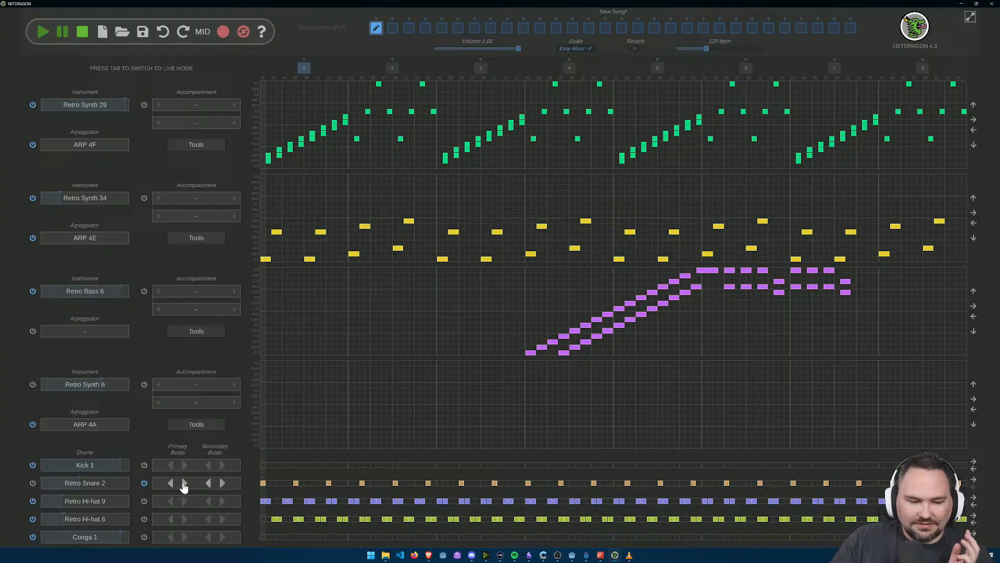
left_click(975, 479)
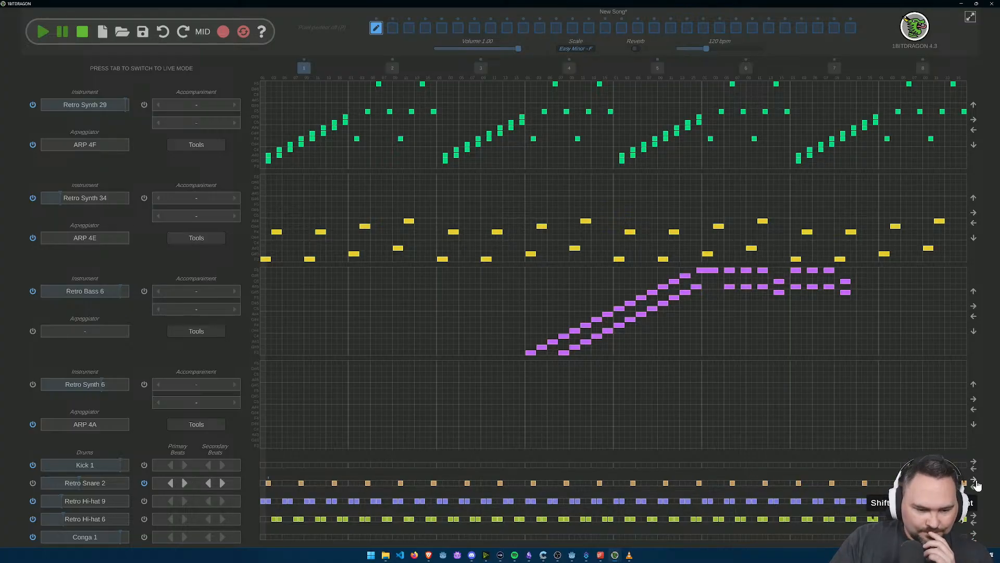
left_click(976, 484)
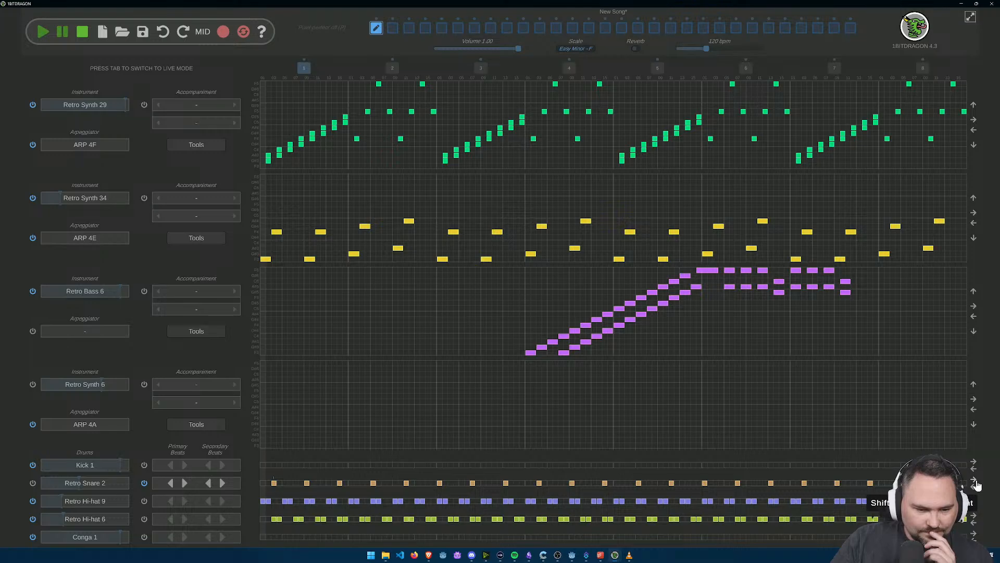
Step: Try a seven-step primary spacing and added secondary beats on Retro Snare 2, and shift the row one step forward
left_click(185, 485)
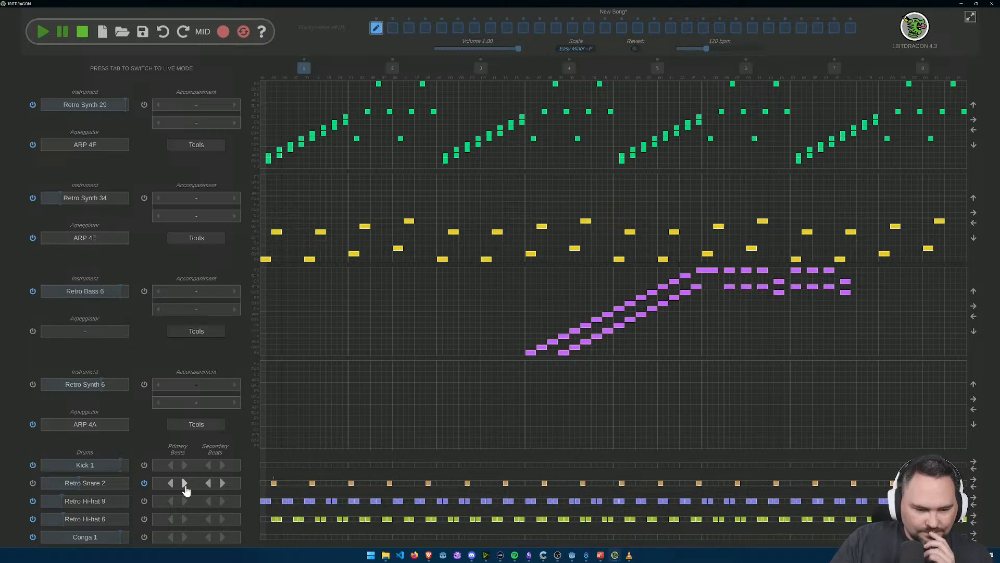
left_click(184, 483)
left_click(223, 483)
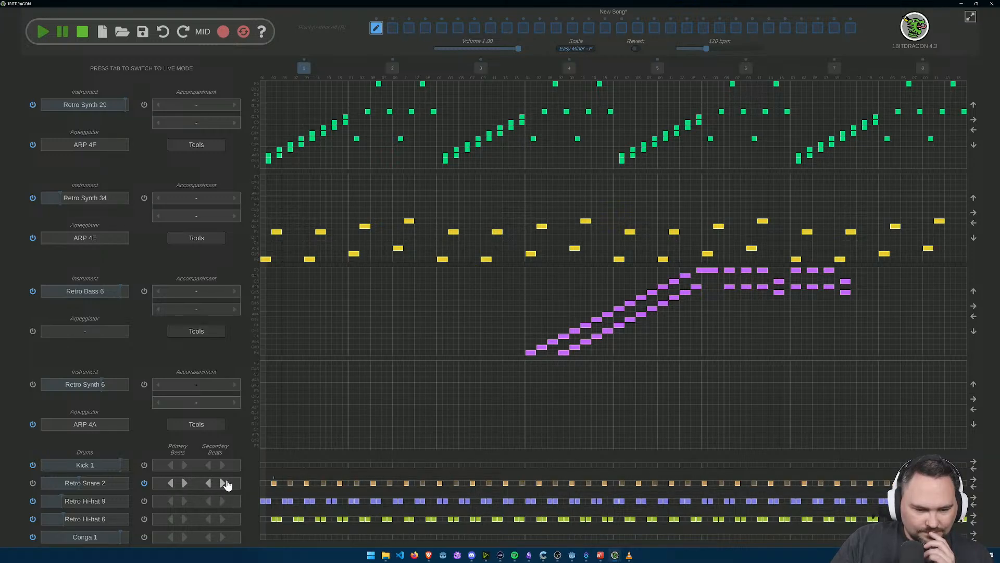
left_click(208, 483)
left_click(223, 484)
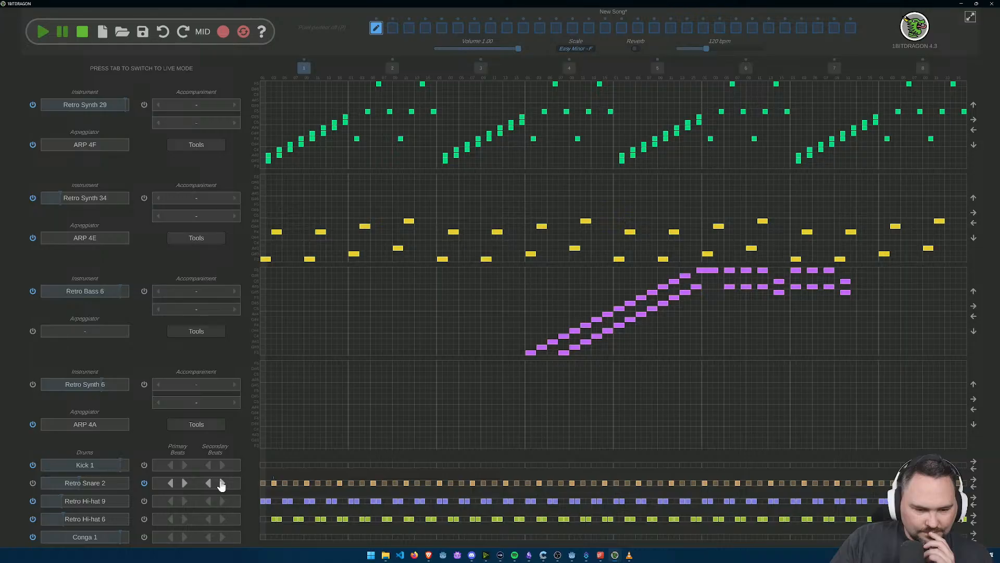
left_click(973, 479)
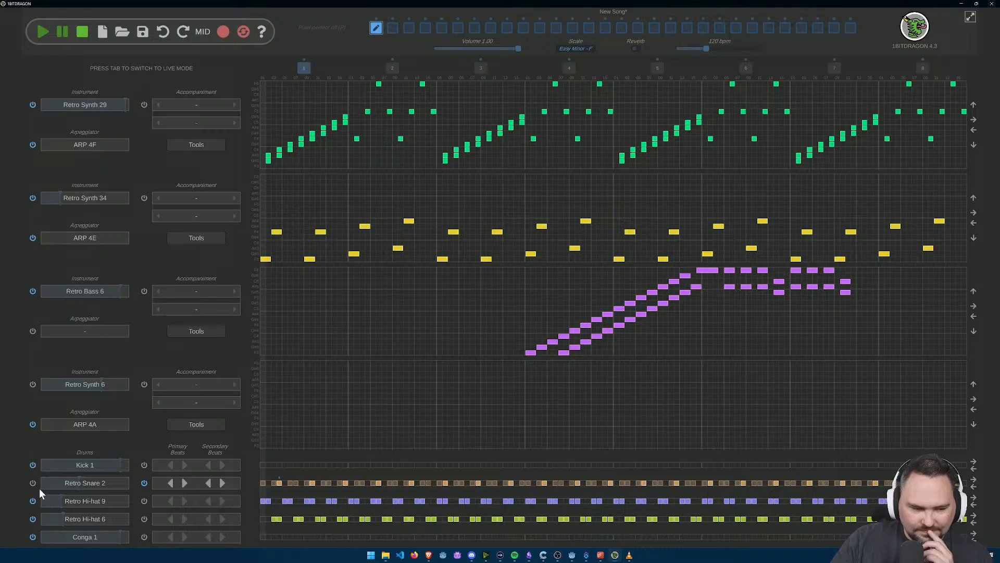
Step: Turn off the automatic beats of Retro Snare 2, then play the song and stop it
left_click(144, 484)
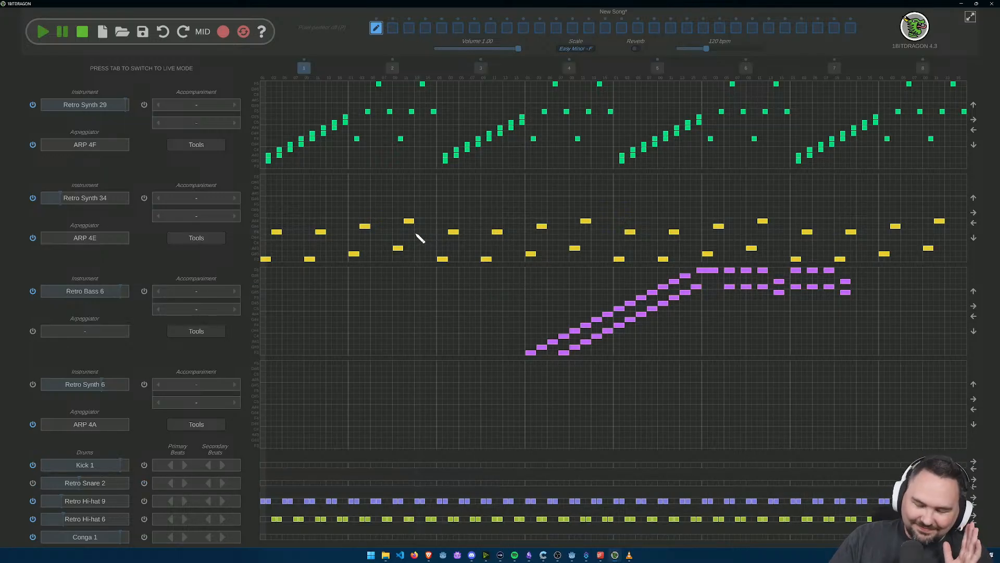
left_click(42, 33)
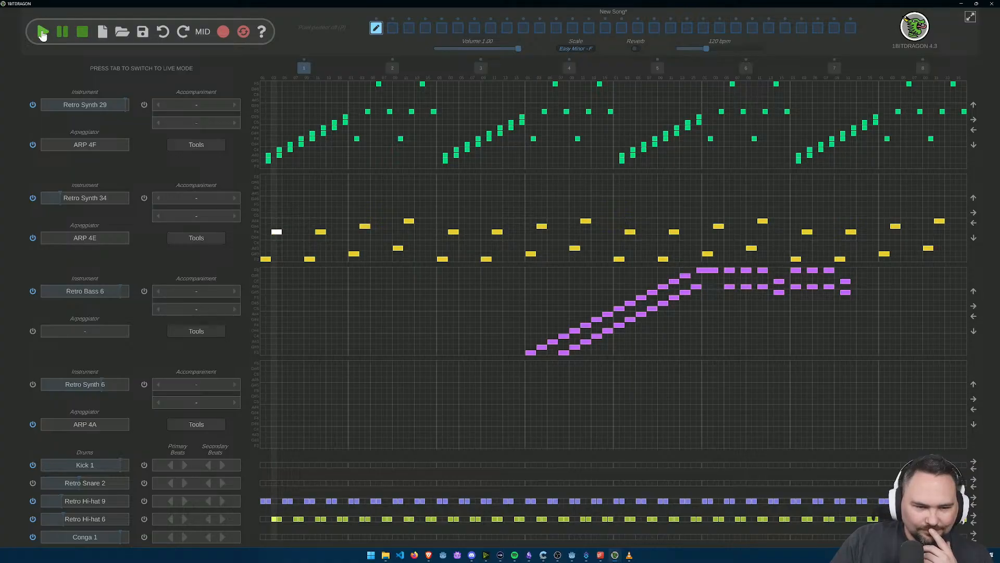
left_click(85, 35)
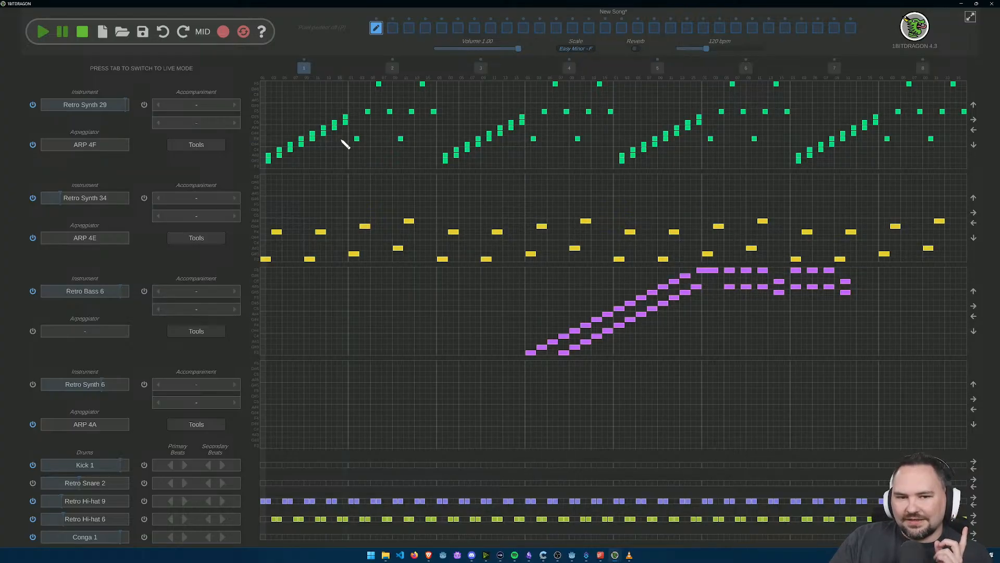
Step: Erase the Retro Synth 29 pairs from step 10 on in bar 1, and stack C4, D#4, F4 and G#4 on step 10
scroll(329, 172, "up", 3)
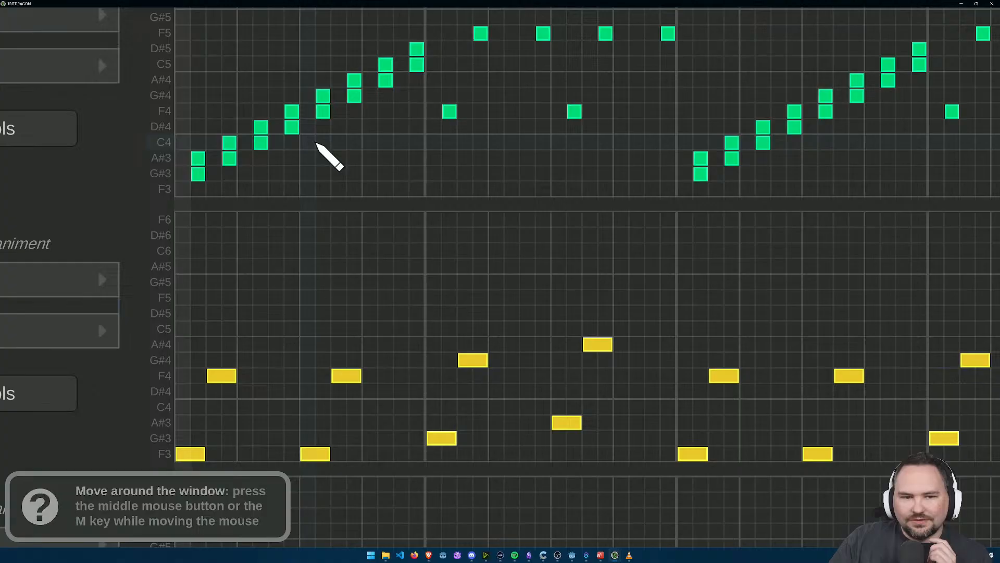
mouse_move(316, 124)
left_mouse_down()
mouse_move(339, 105)
mouse_move(368, 109)
mouse_move(375, 97)
left_mouse_up()
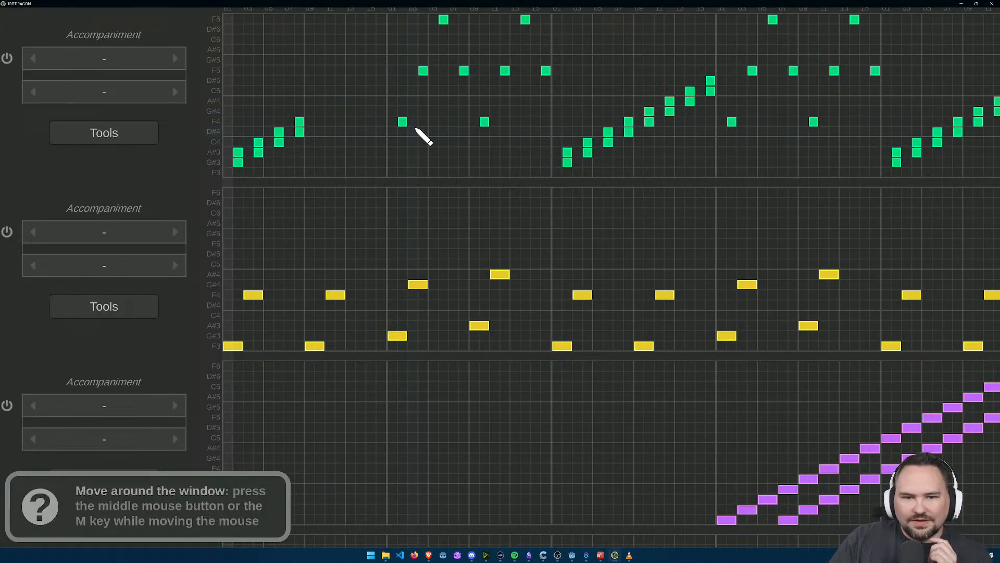
left_click(320, 111)
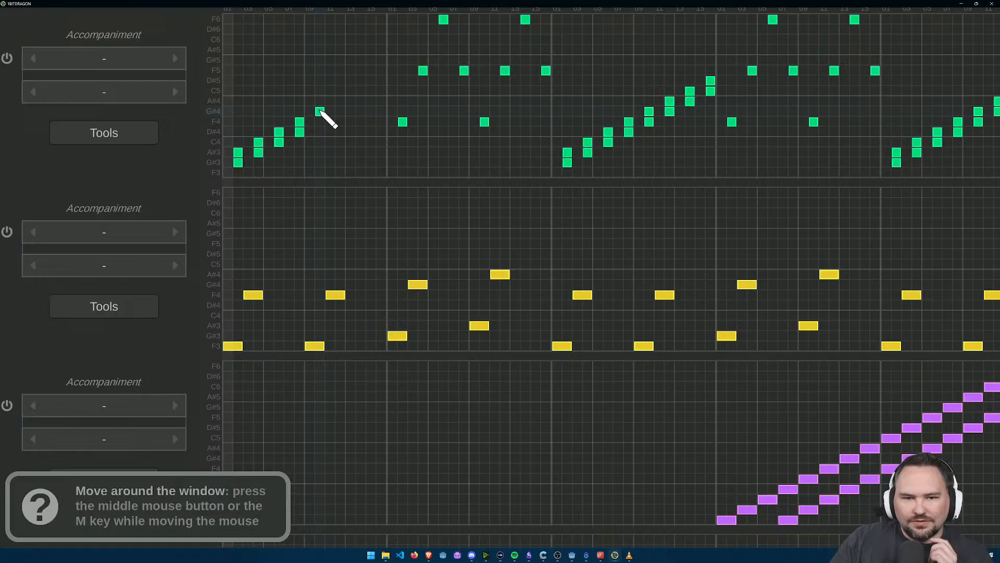
scroll(320, 122, "up", 1)
scroll(320, 122, "down", 1)
left_click(320, 142)
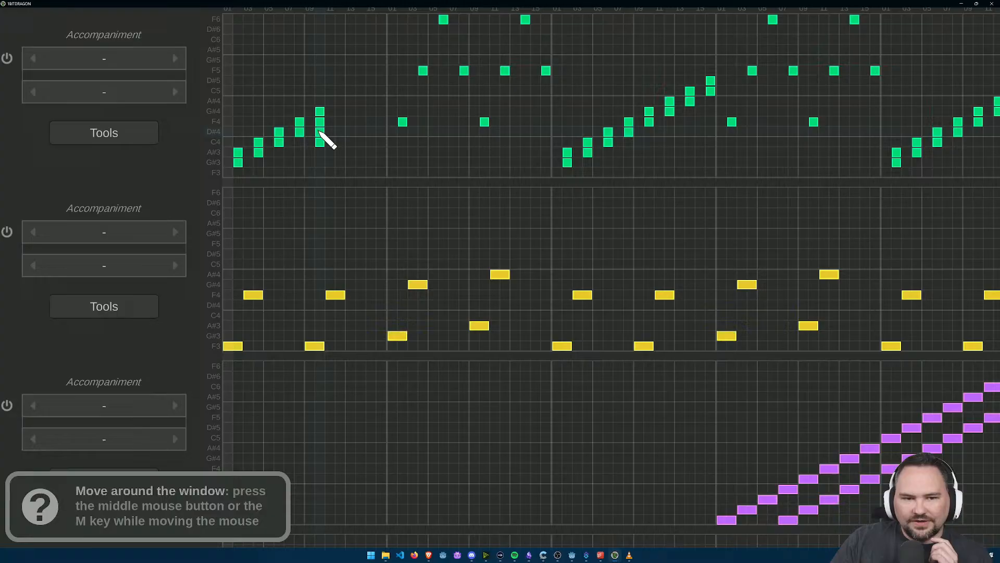
Step: Stack F5, D#5 and C5 notes on step 12 of bar 1 for Retro Synth 29
scroll(337, 125, "up", 1)
left_click_drag(359, 105, 373, 273)
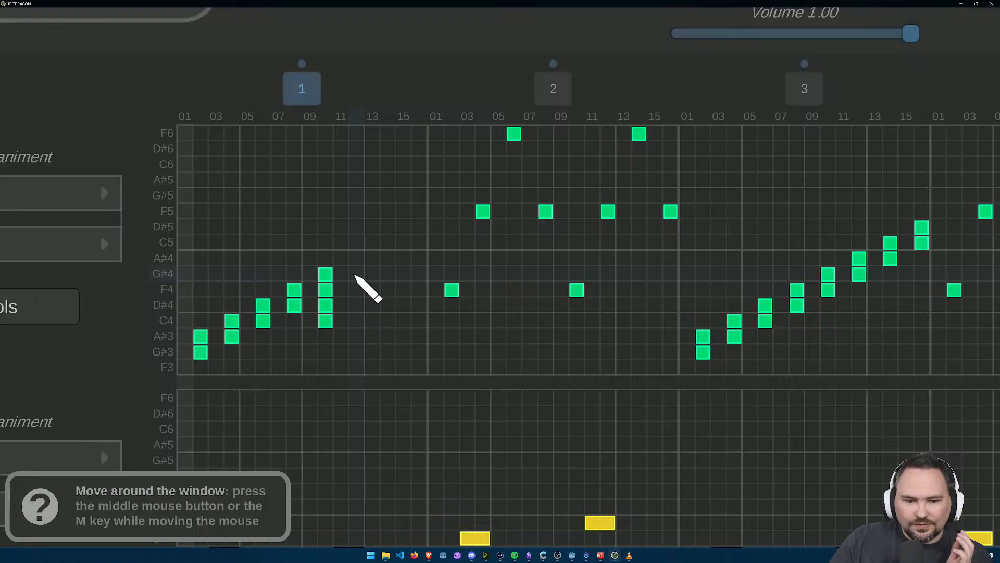
left_click(357, 211)
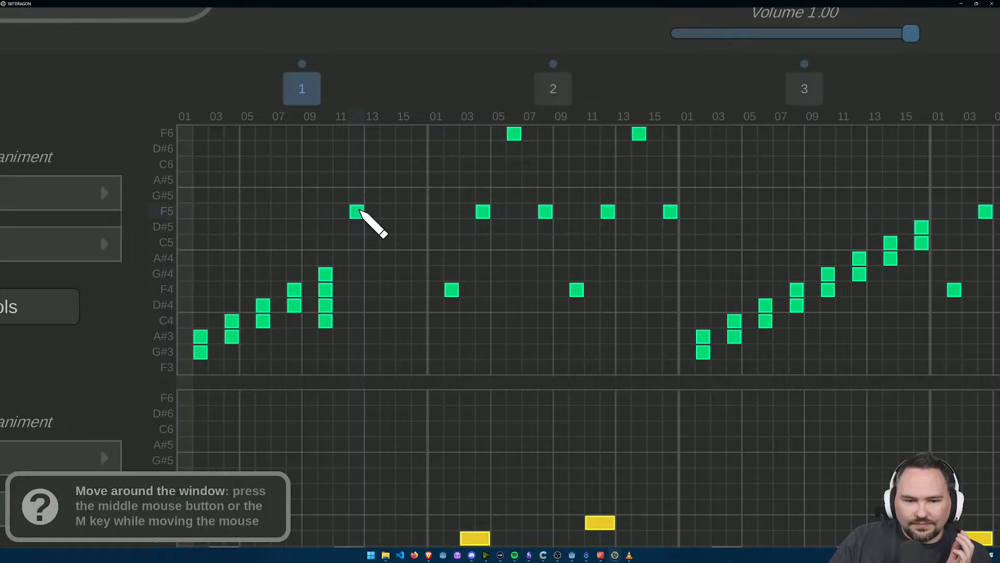
left_click(358, 227)
left_click(358, 242)
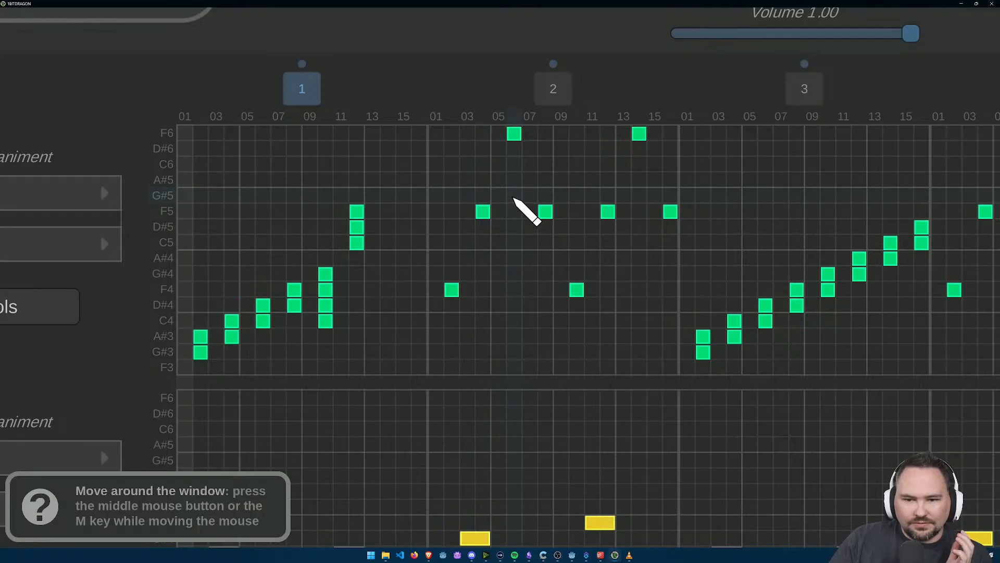
Step: Finish bar 1 of Retro Synth 29 with F6, D#6 and C6 on step 14 and F5, D#5 and C5 on step 16
left_click_drag(389, 133, 389, 163)
left_click(388, 150)
left_click(388, 138)
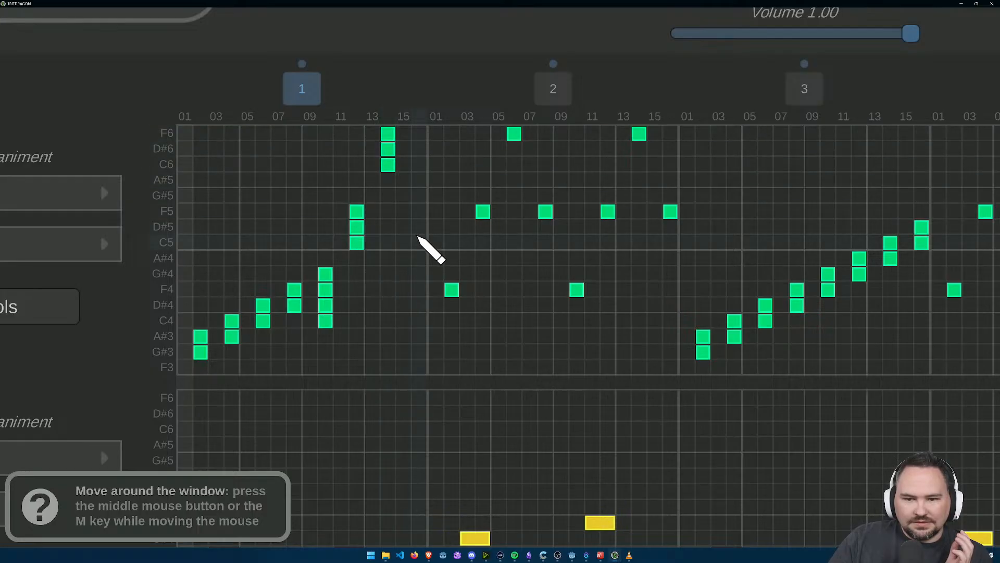
left_click(420, 211)
left_click(420, 227)
left_click(420, 243)
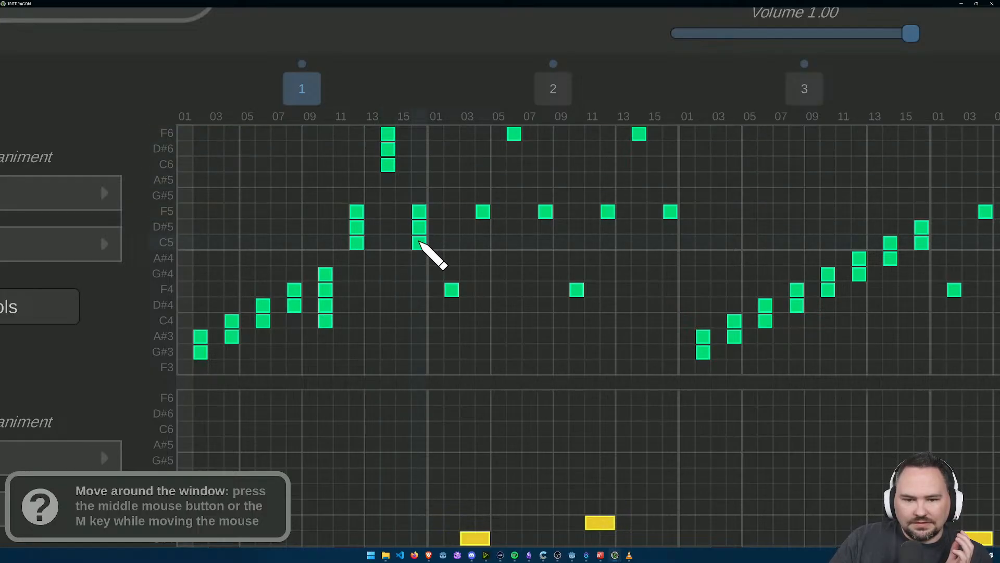
Step: Add D#4, C4 and G#4 to the F4 note on step 2 of bar 2 in Retro Synth 29
left_click(452, 304)
left_click(452, 320)
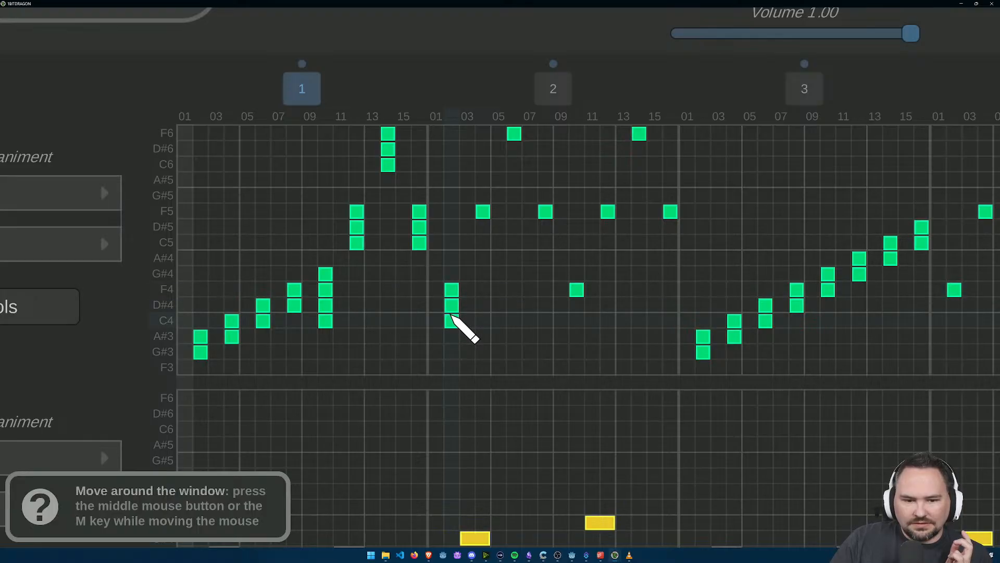
left_click(452, 274)
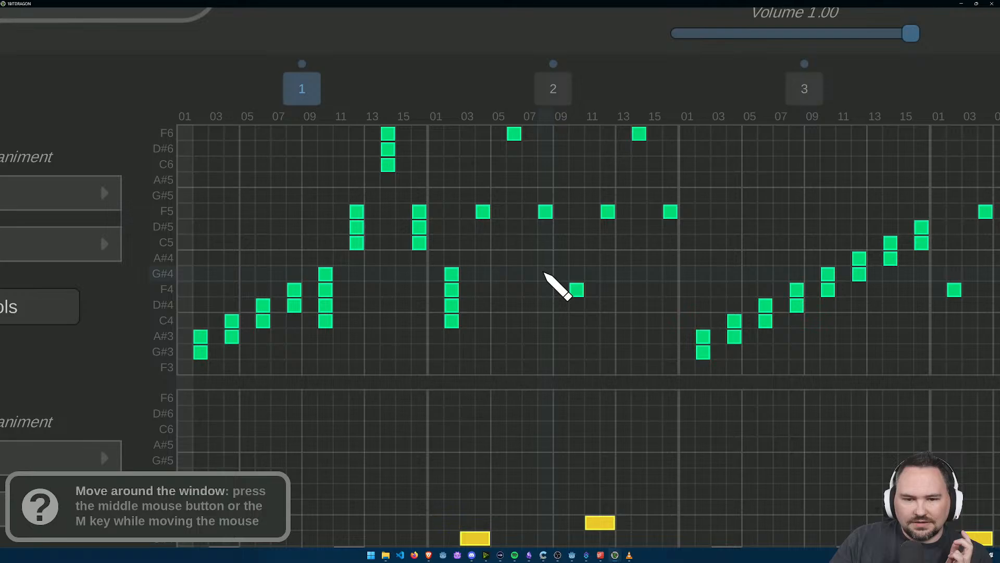
Step: Delete the single Retro Synth 29 notes on the even steps 4 to 16 of bar 2
left_click(480, 212)
left_click(515, 134)
left_click(545, 211)
left_click(576, 290)
left_click(608, 212)
left_click(640, 134)
left_click(671, 212)
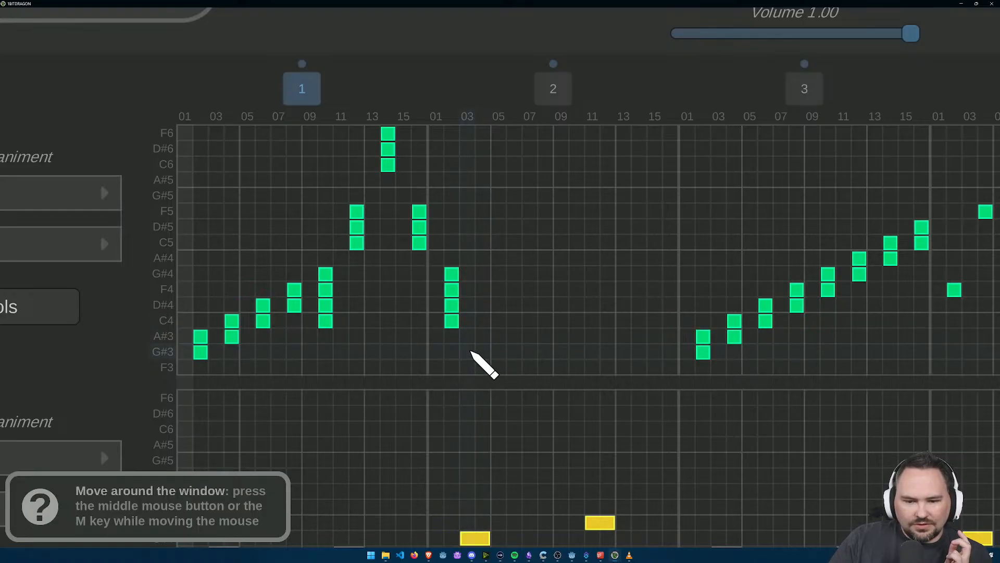
Step: Place Retro Synth 29 note pairs in bar 2: A#3 and G#3 on step 4, C4 and A#3 on step 6
left_click(484, 337)
left_click(487, 351)
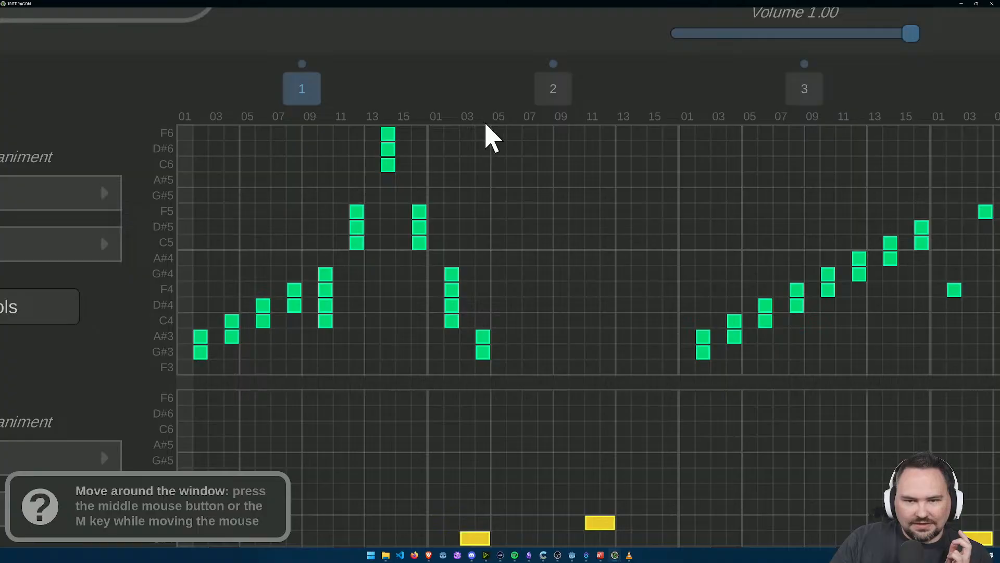
left_click_drag(513, 338, 517, 330)
left_click(517, 336)
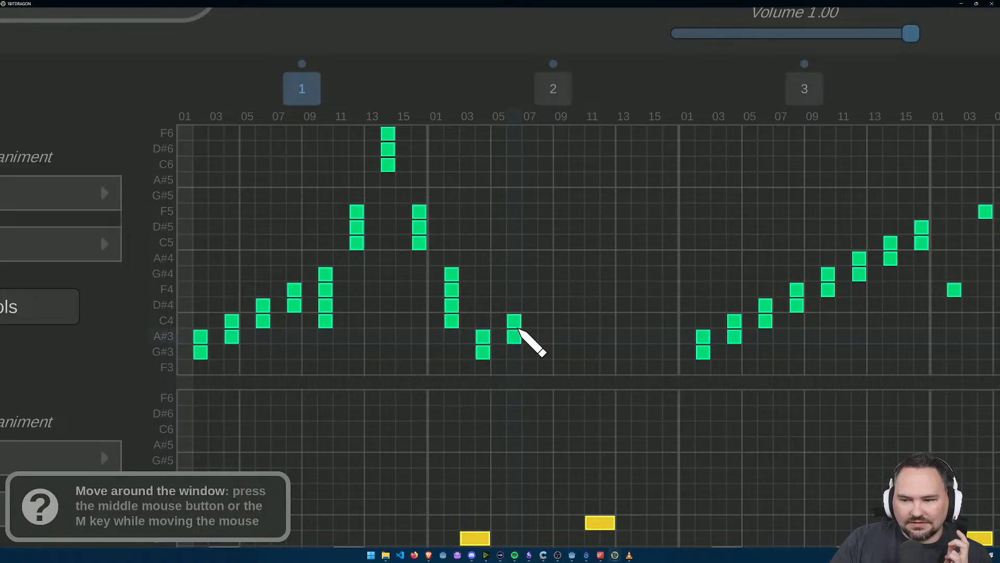
Step: Continue the bar 2 staircase of Retro Synth 29 with D#4 and C4 on step 8, and F4 and D#4 on step 10
left_click(546, 306)
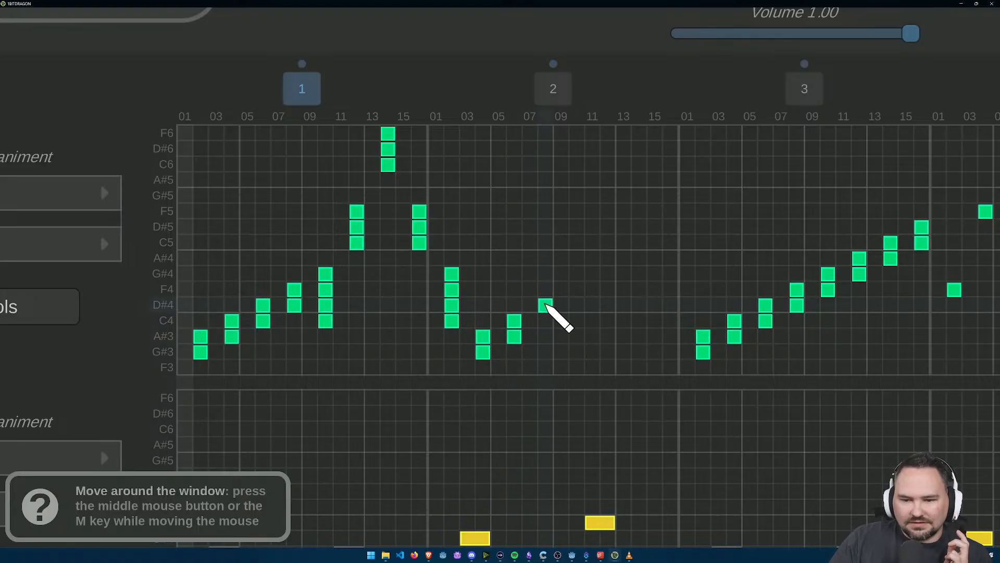
left_click(546, 320)
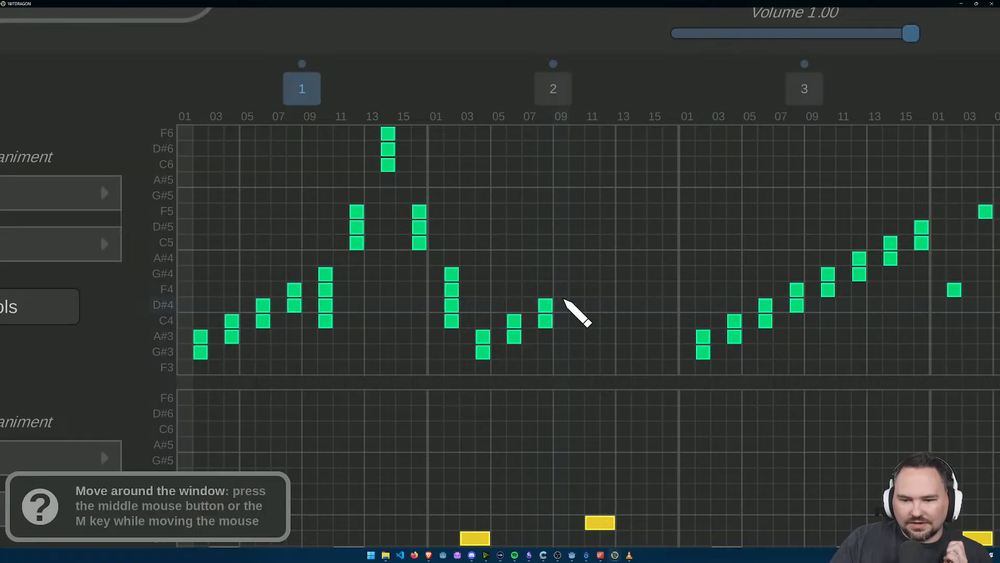
left_click(577, 306)
left_click(576, 291)
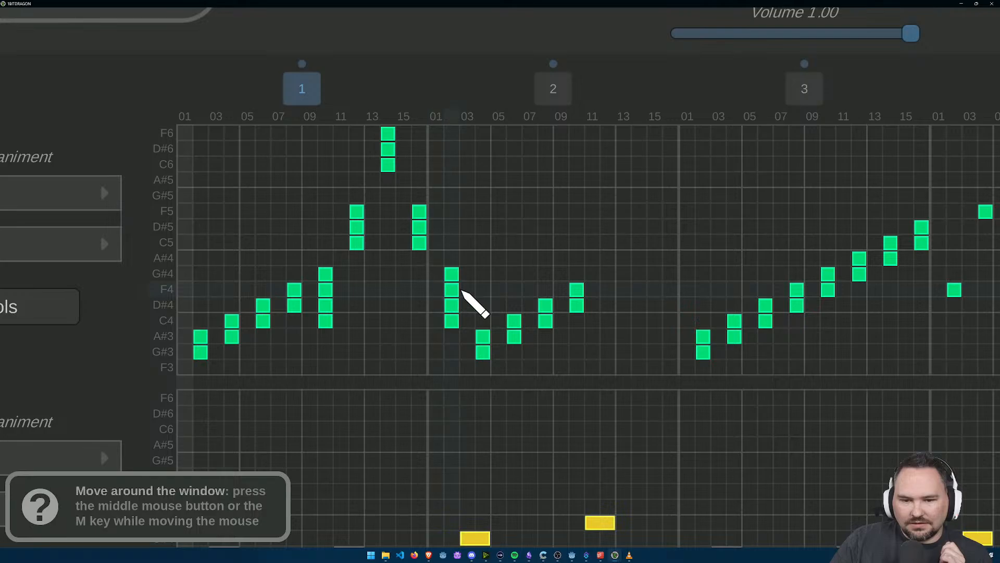
left_click(579, 290)
left_click(579, 290)
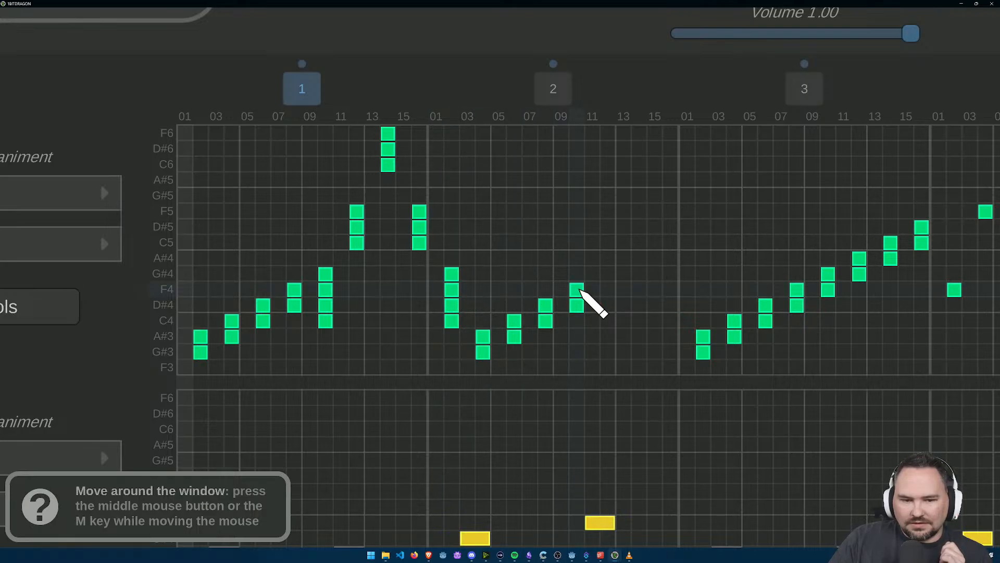
Step: Add D#4 on step 12 of bar 2 in Retro Synth 29, and clear the bar 3 notes except F4 on step 10 and A#4 on step 12 from step 10 onward
left_click(608, 306)
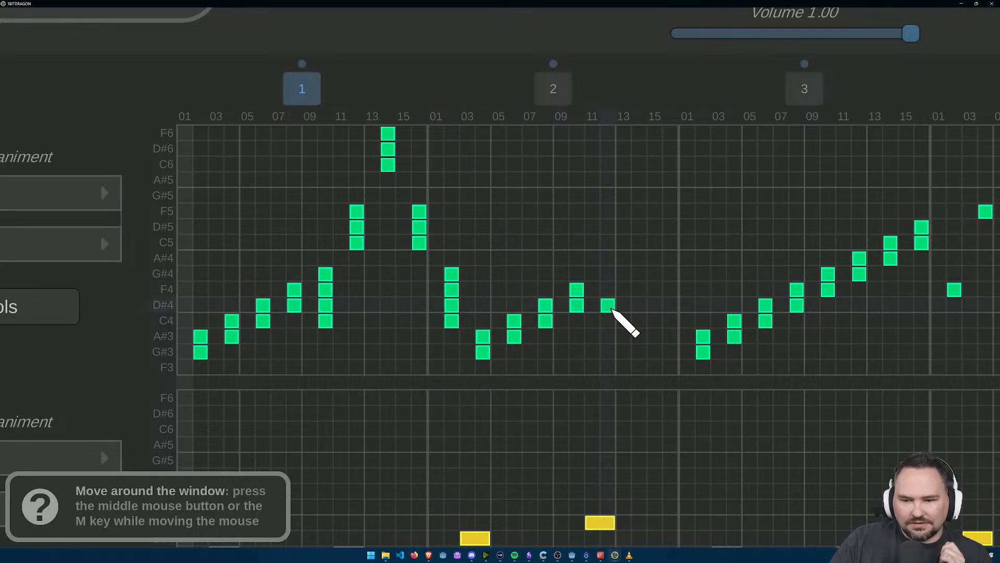
scroll(646, 346, "down", 3)
scroll(634, 371, "up", 3)
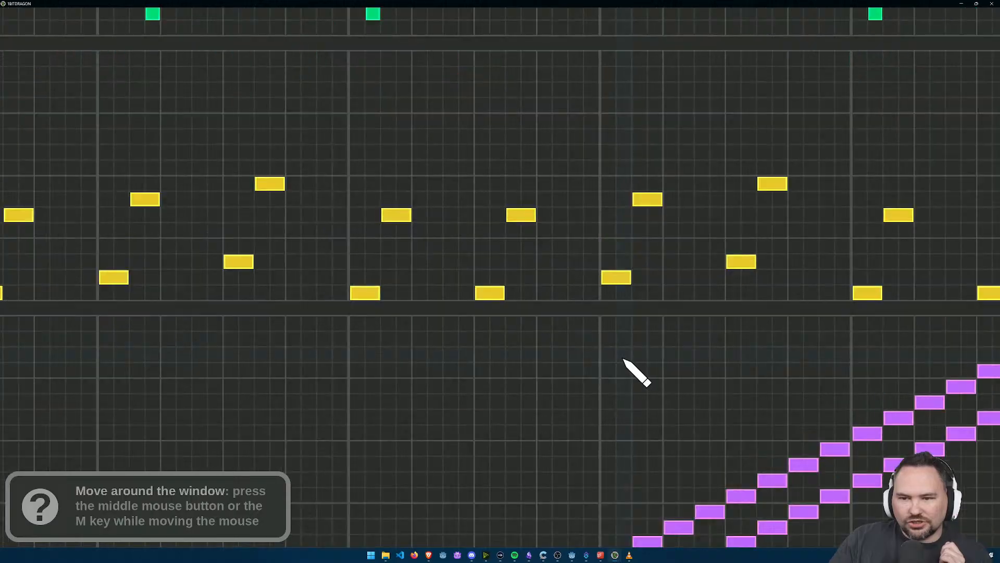
scroll(614, 415, "down", 2)
scroll(606, 261, "down", 3)
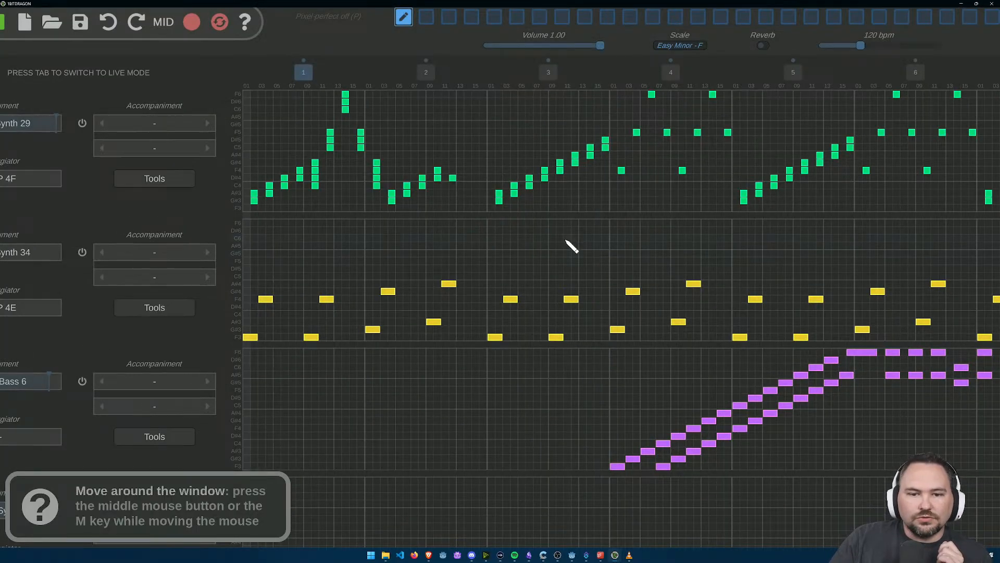
scroll(581, 245, "up", 2)
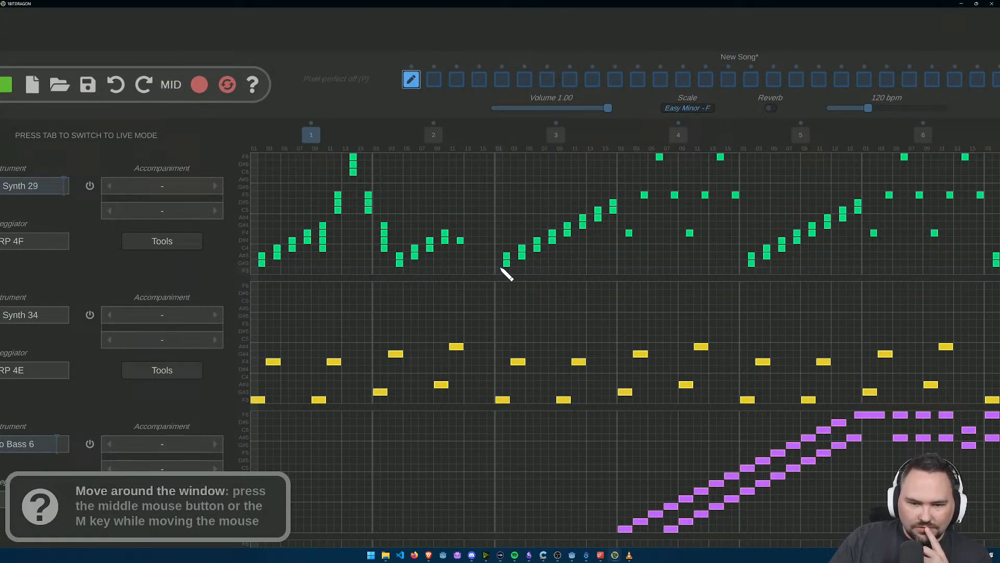
mouse_move(612, 202)
left_mouse_down()
mouse_move(612, 224)
mouse_move(576, 224)
left_mouse_up()
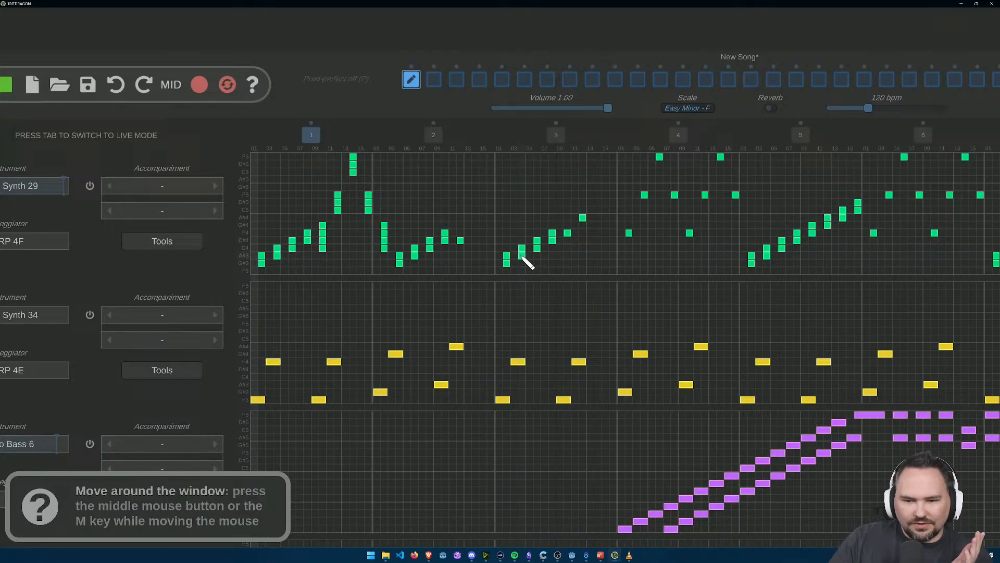
Step: Add G#4, D#4 and C4 to the F4 note on step 10 of bar 3 in Retro Synth 29
scroll(569, 242, "up", 4)
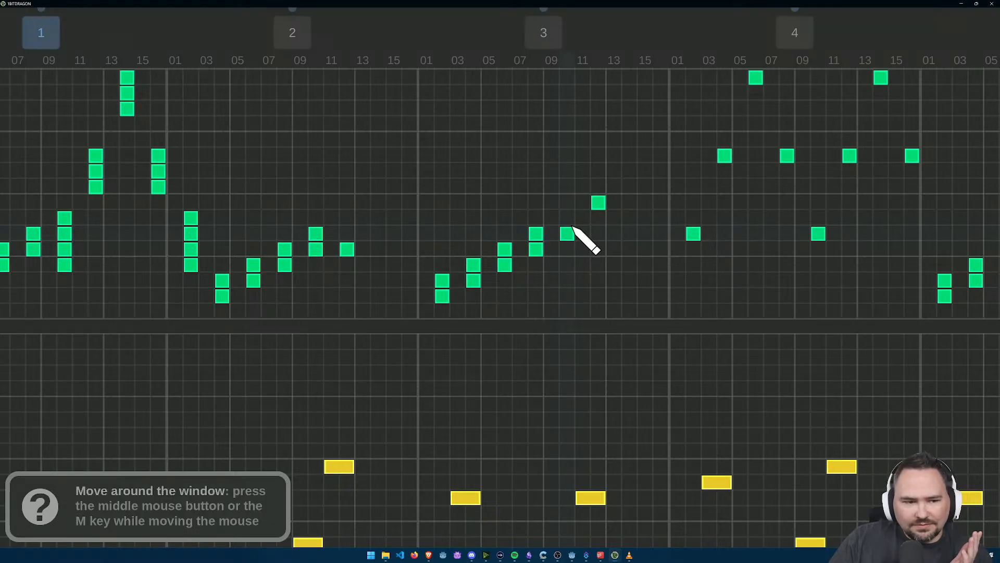
left_click(571, 220)
left_click(569, 248)
left_click(573, 263)
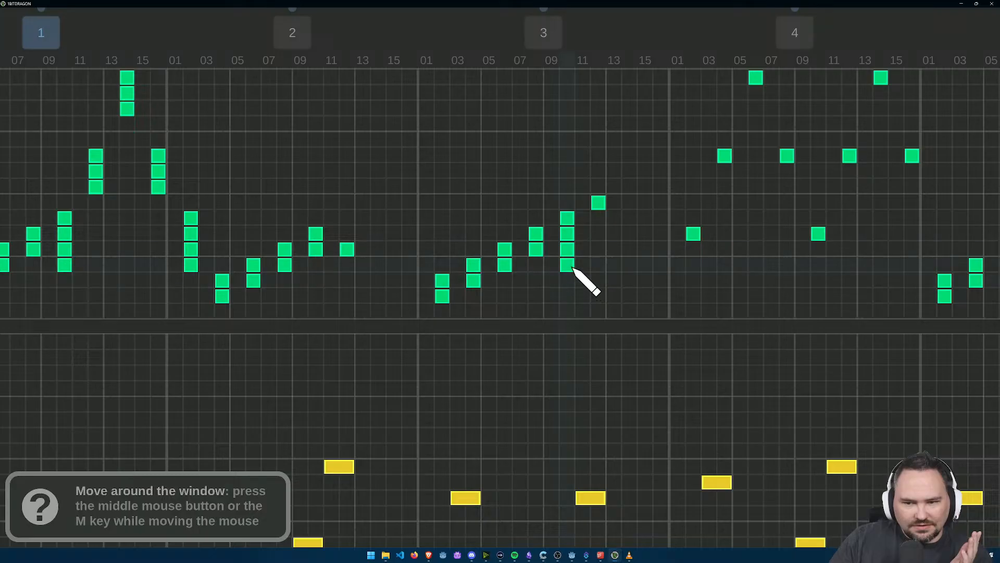
Step: Replace the A#4 note on step 12 of bar 3 with an F5, D#5 and C5 stack
right_click(599, 203)
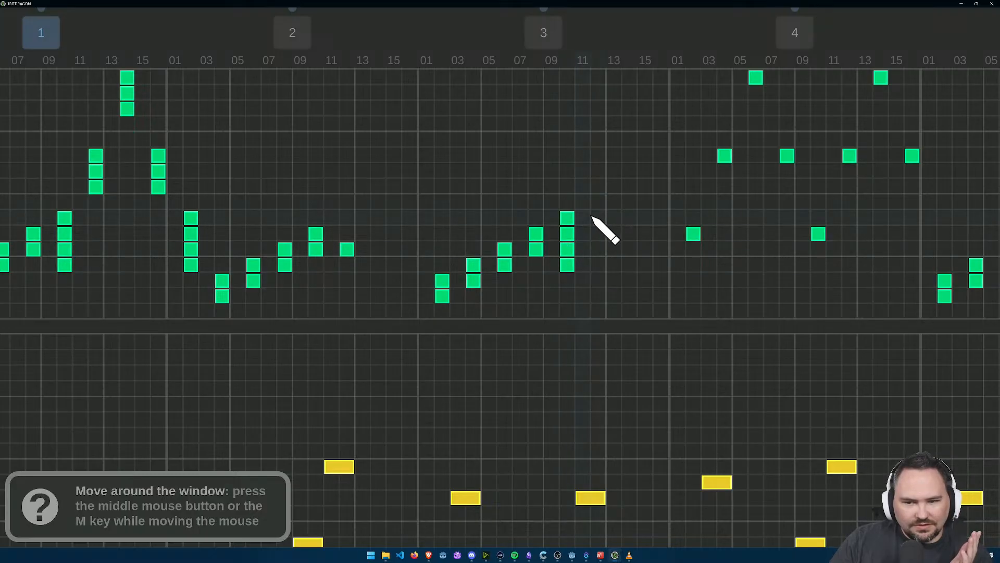
left_click(599, 172)
left_click_drag(599, 160, 597, 185)
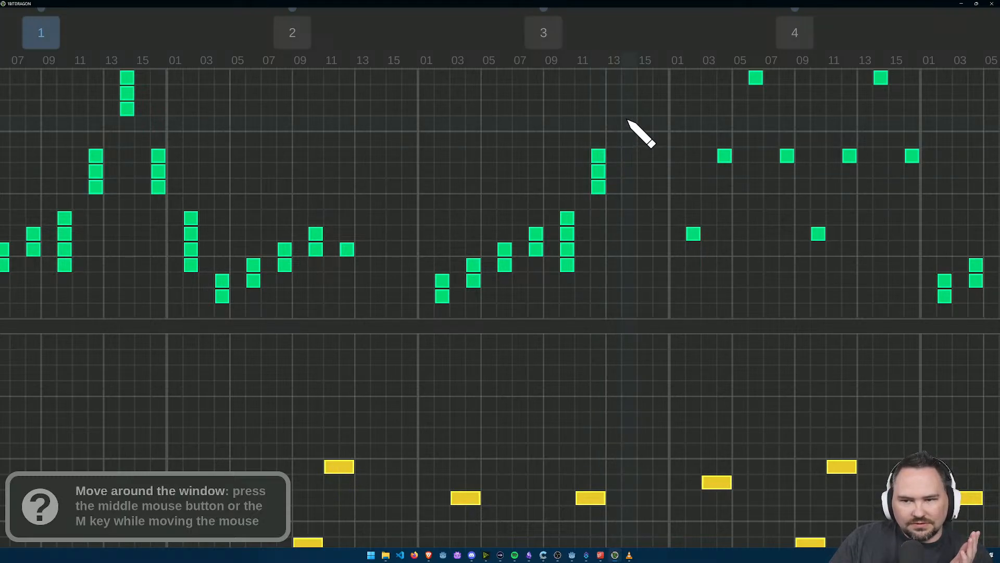
Step: Place Retro Synth 29 stacks in bar 3: C6, D#6 and F6 on step 14, and C5, D#5 and F5 on step 16
left_click_drag(630, 108, 630, 78)
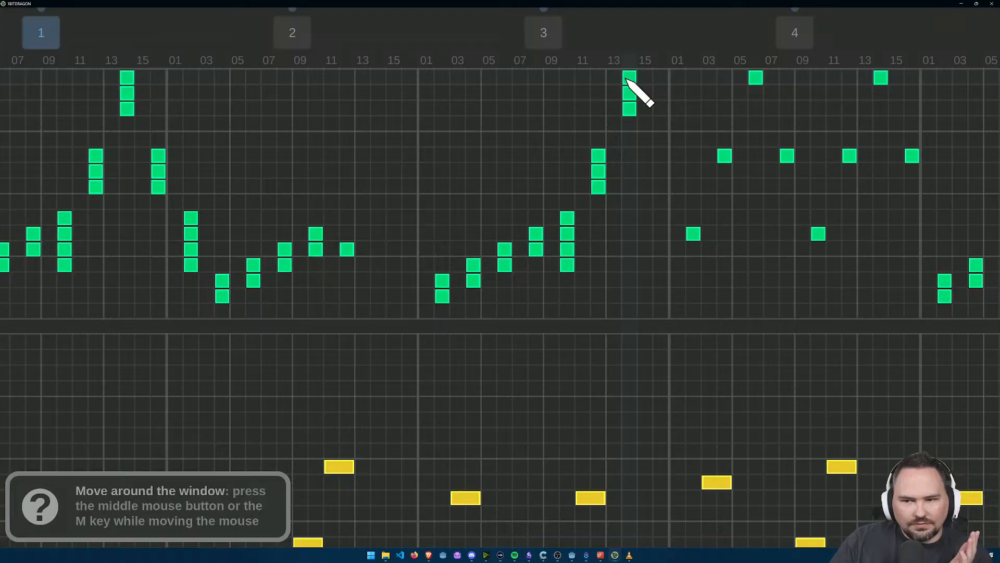
left_click(662, 185)
left_click_drag(663, 156, 661, 169)
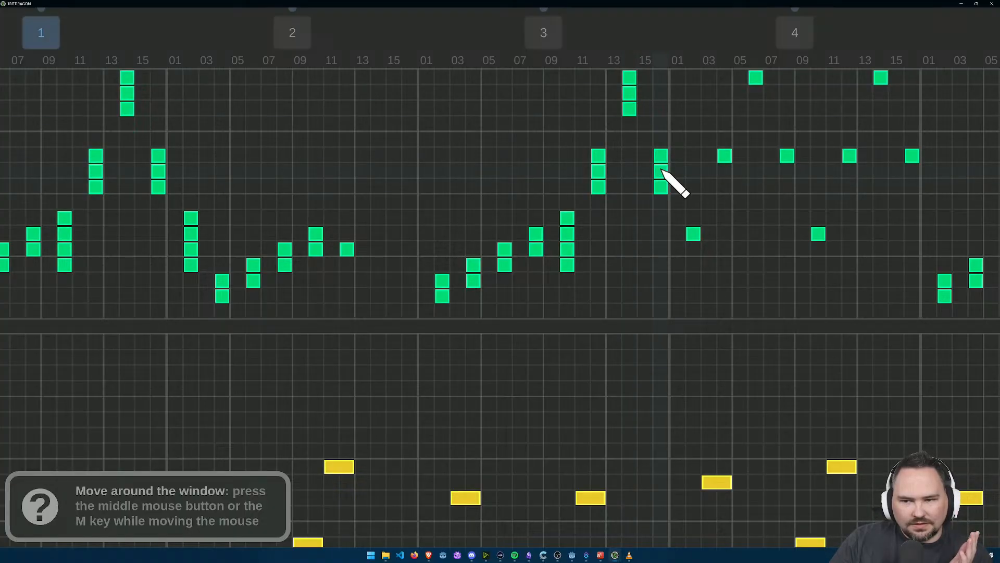
Step: Add G#4, D#4 and C4 to the F4 note on step 2 of bar 4 in Retro Synth 29
scroll(667, 247, "down", 1)
scroll(619, 205, "up", 1)
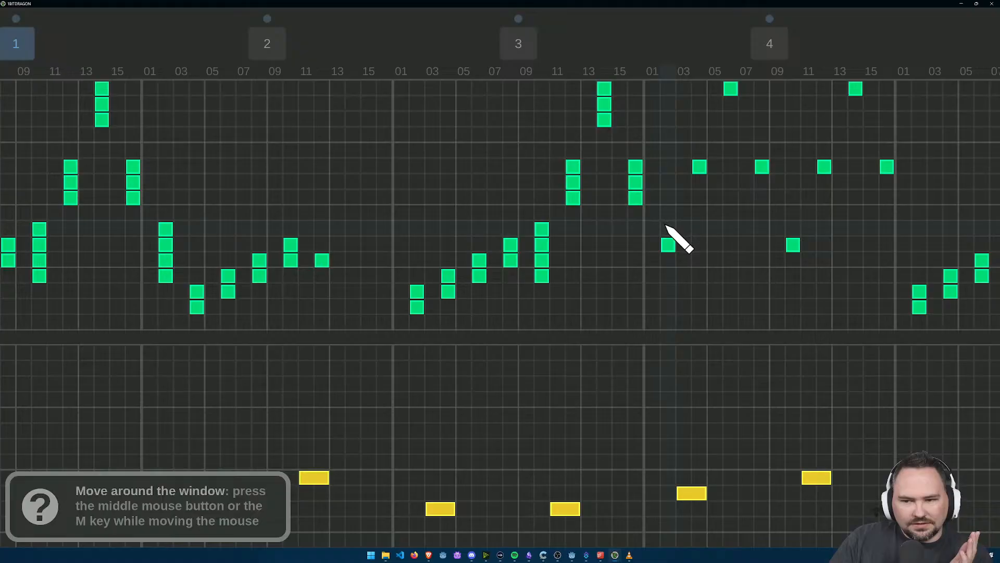
left_click_drag(666, 225, 669, 280)
Step: Delete the single Retro Synth 29 notes on the even steps 4 to 16 of bar 4
scroll(677, 291, "down", 3)
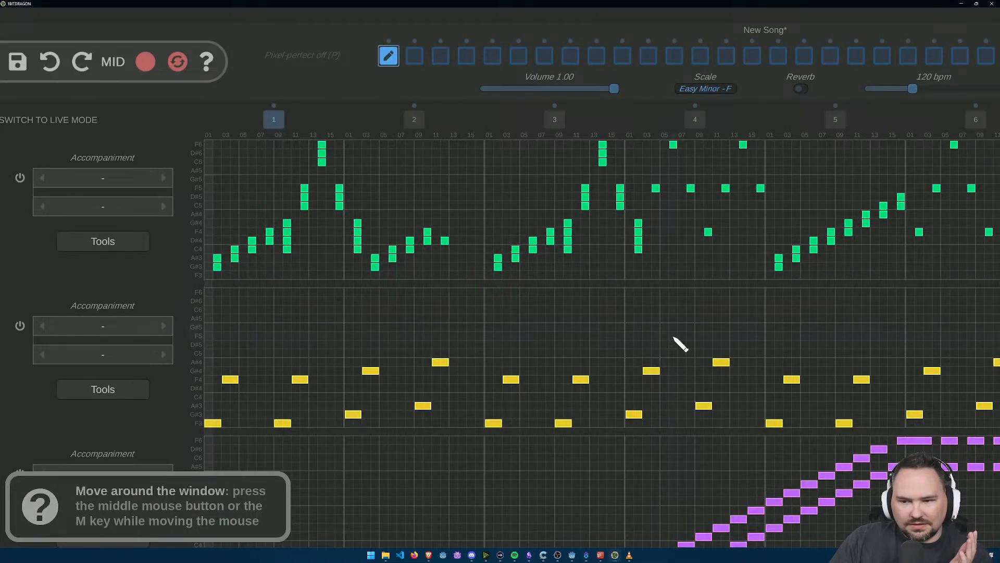
left_click(656, 186)
left_click(708, 233)
left_click(673, 145)
left_click(690, 188)
left_click(726, 189)
left_click(744, 145)
left_click(763, 189)
Step: Delete the ascending staircase of Retro Synth 29 note pairs throughout bar 5
mouse_move(847, 308)
left_mouse_down()
mouse_move(725, 286)
mouse_move(609, 229)
left_mouse_up()
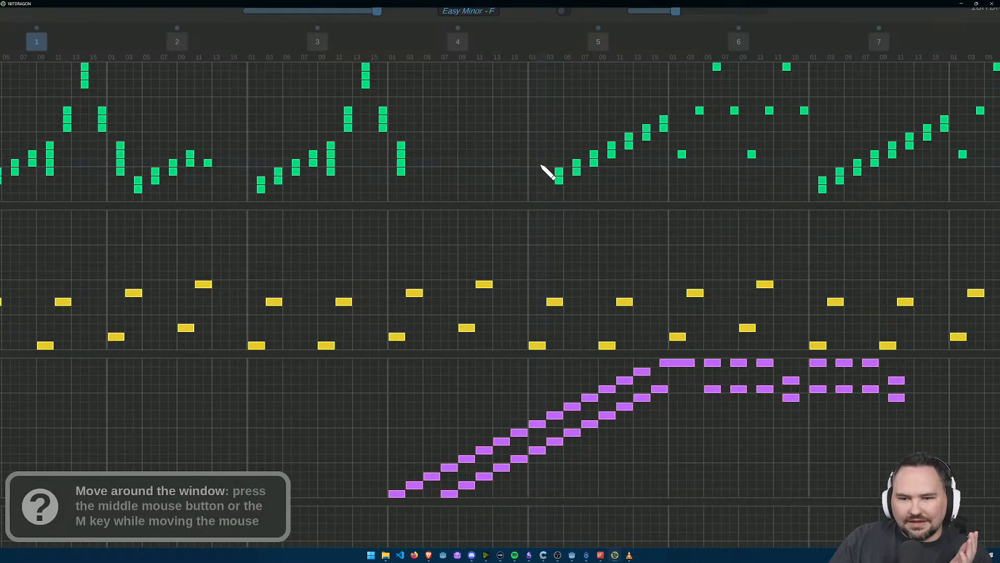
left_click(559, 176)
left_click(576, 167)
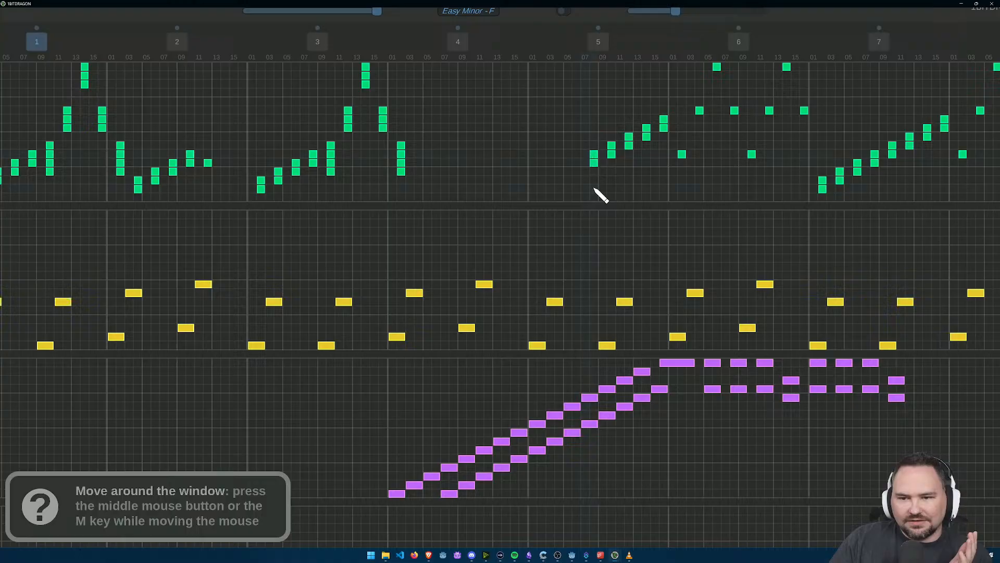
left_click(594, 159)
left_click(611, 150)
left_click(628, 145)
left_click(647, 137)
left_click(664, 127)
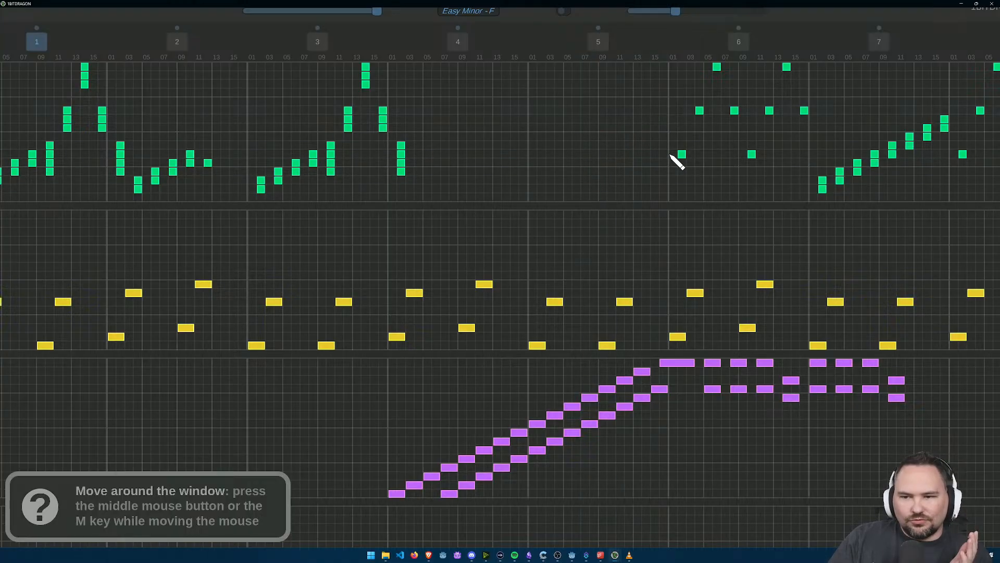
Step: Play the song, then flip the Retro Synth 29 notes and listen to the flipped version
scroll(653, 138, "down", 3)
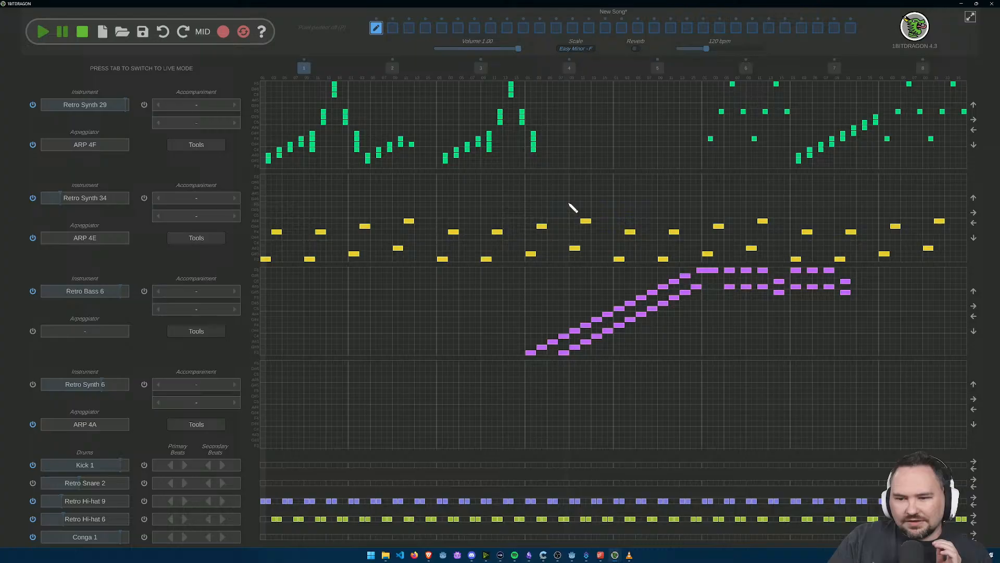
left_click(44, 33)
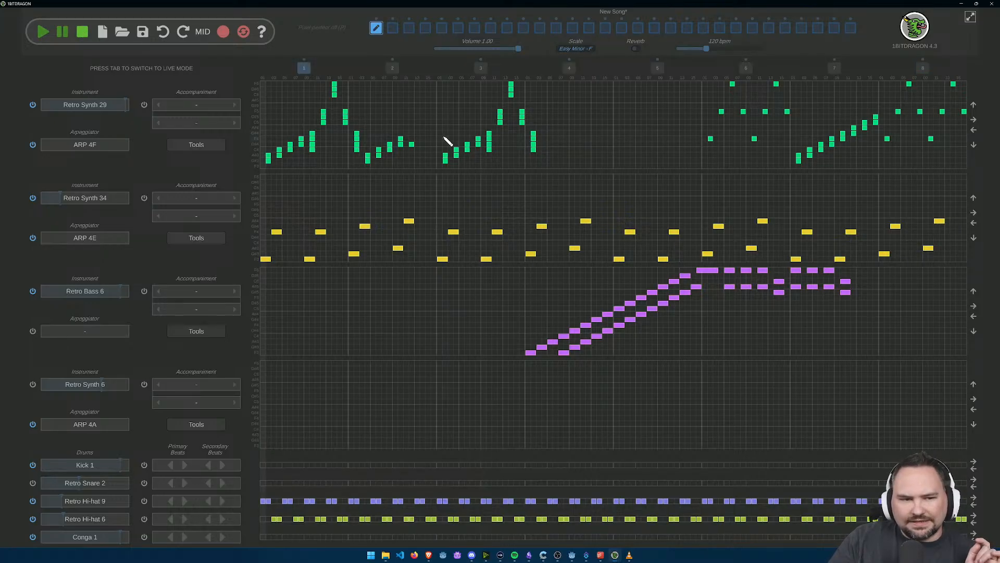
left_click(192, 147)
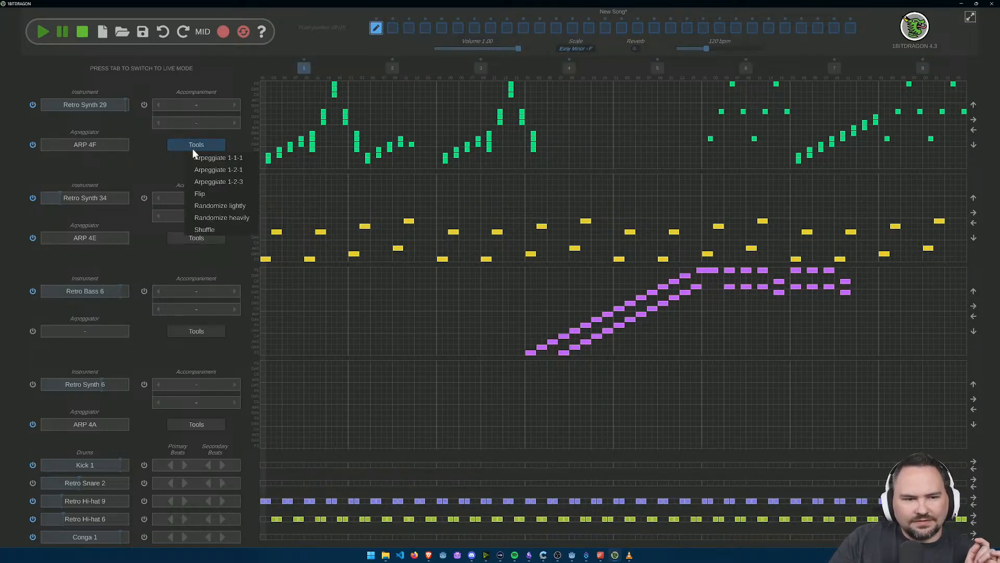
left_click(223, 194)
left_click(41, 32)
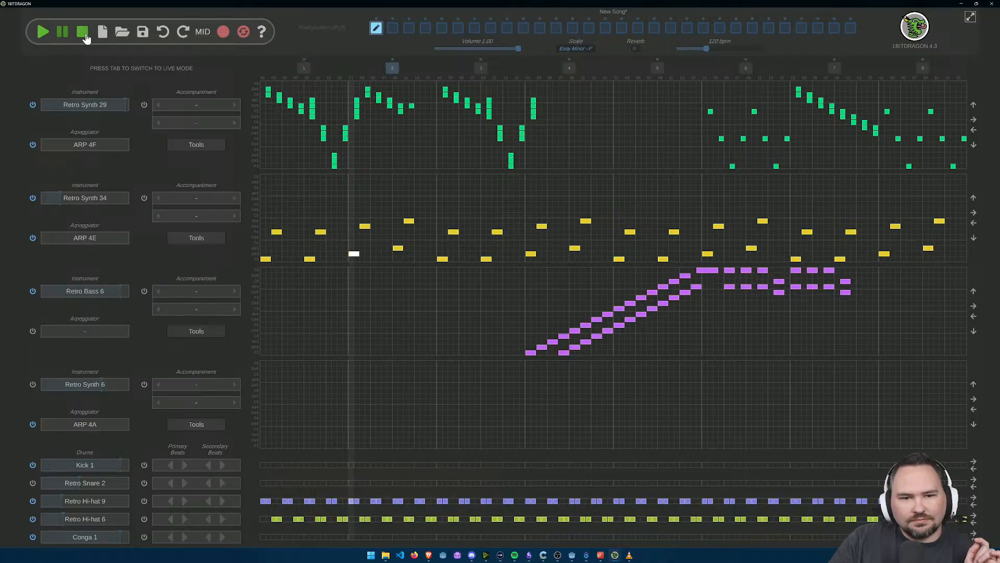
left_click(86, 38)
Step: Apply Randomize lightly to the Retro Synth 29 notes and briefly play the song
left_click(196, 144)
left_click(227, 206)
left_click(44, 32)
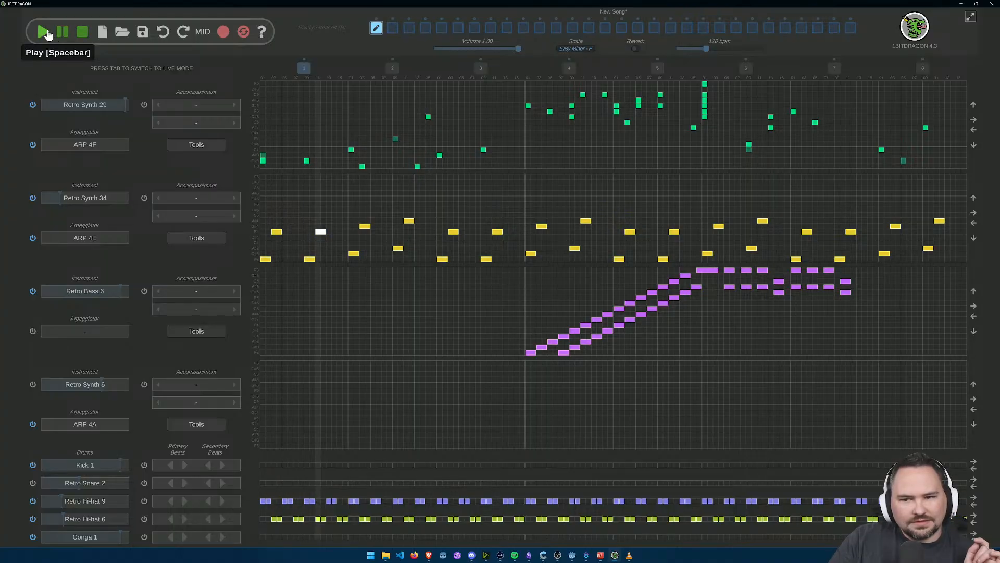
left_click(85, 35)
Step: Apply Arpeggiate 1-2-3 to the Retro Synth 29 notes and play the song
left_click(185, 144)
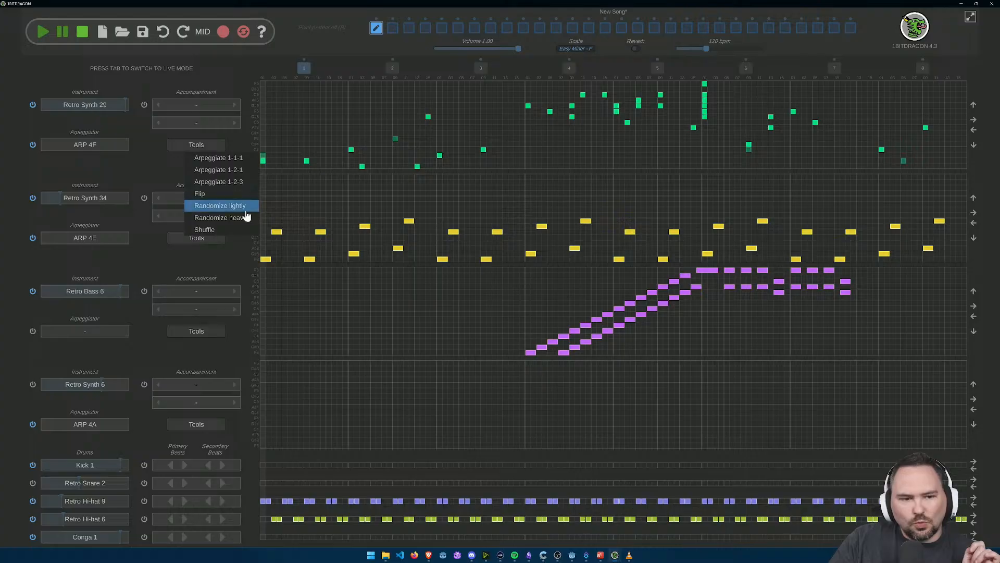
left_click(237, 179)
left_click(39, 34)
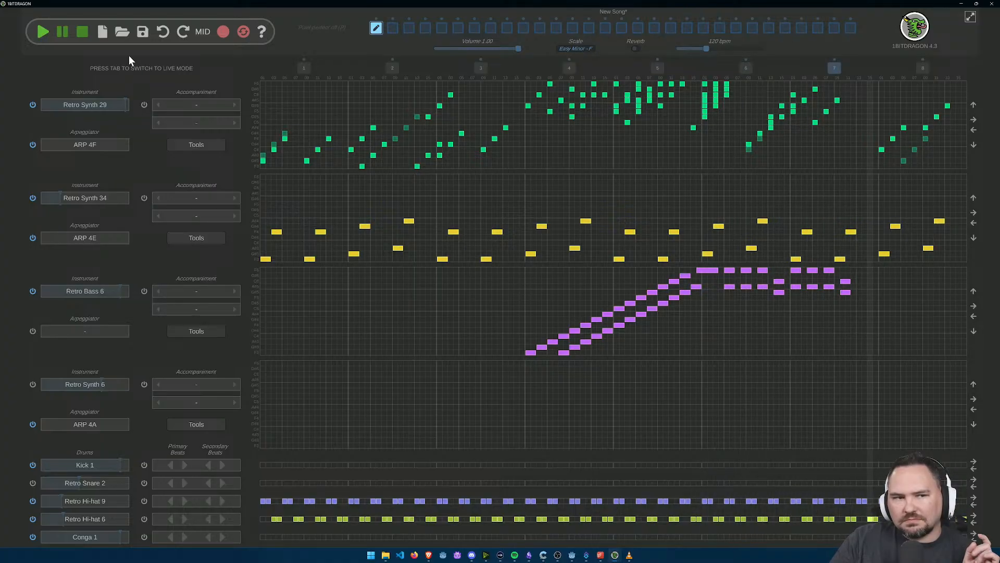
left_click(82, 32)
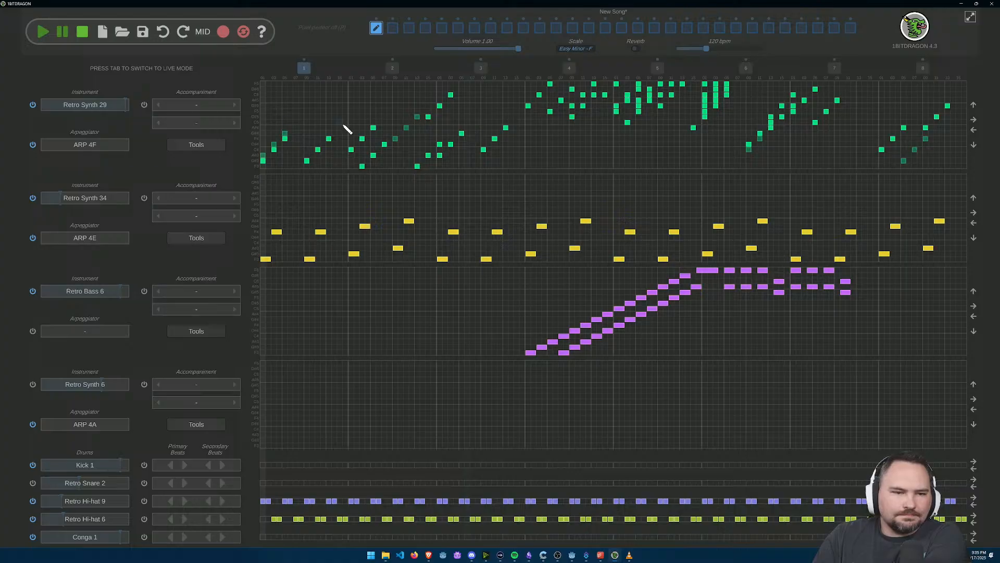
Step: Set the Retro Synth 29 accompaniment to Chords with the Chords 07 pattern and play the song
left_click(235, 105)
left_click(235, 105)
left_click(235, 105)
left_click(239, 124)
left_click(239, 124)
left_click(239, 124)
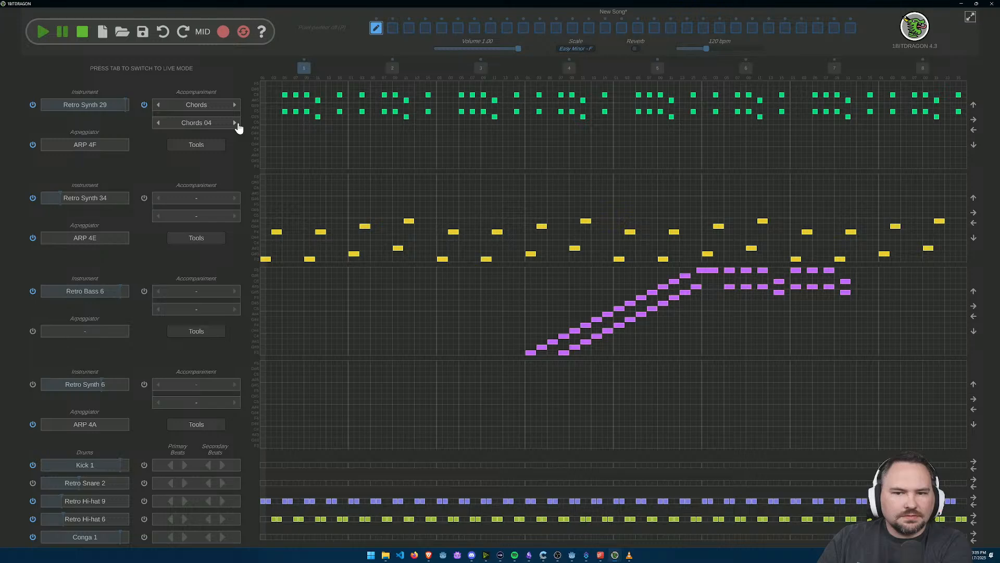
left_click(237, 124)
left_click(237, 124)
left_click(237, 124)
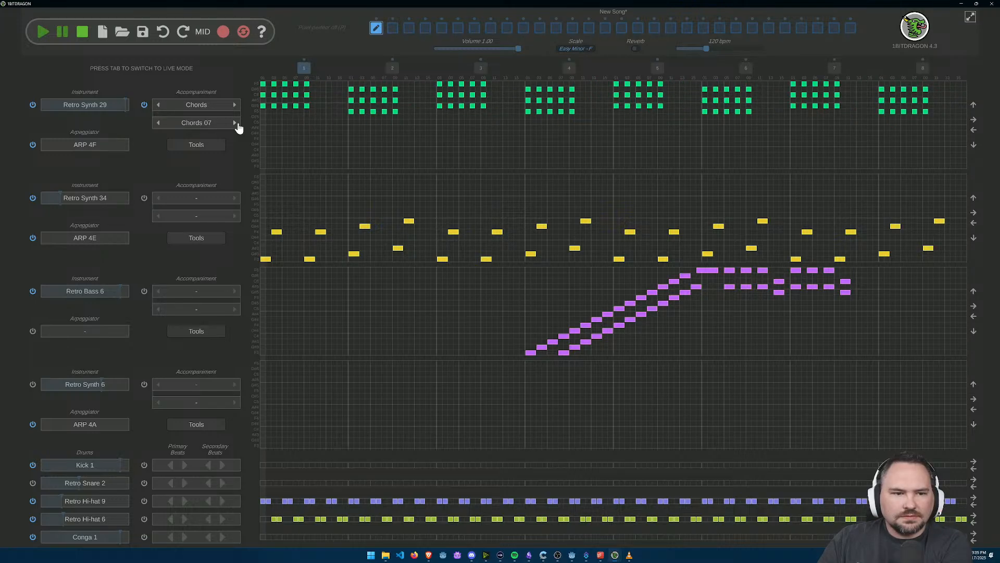
left_click(43, 32)
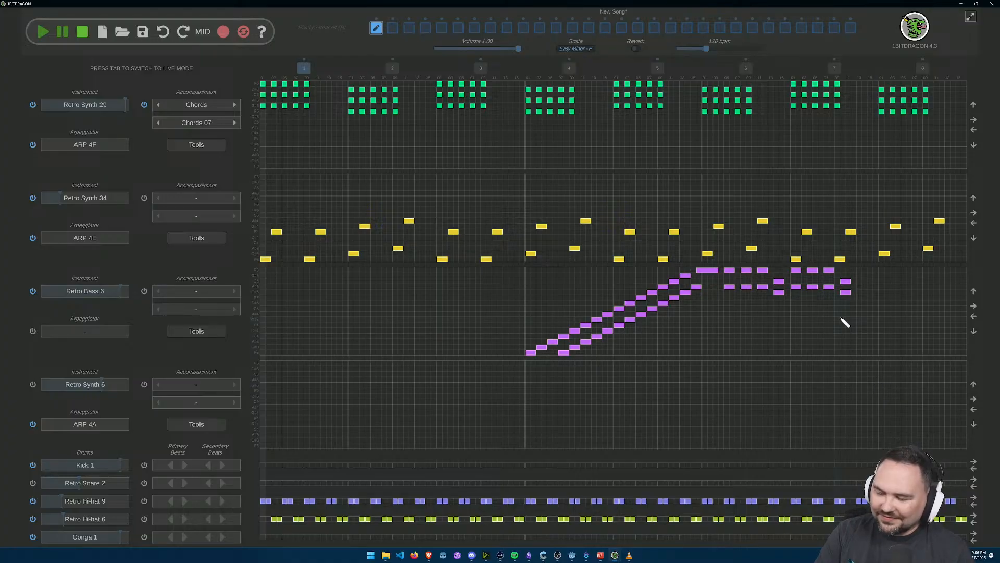
Step: Switch the Retro Synth 29 accompaniment pattern to Chords 09 and play the song
left_click(235, 123)
left_click(235, 123)
left_click(235, 124)
left_click(158, 123)
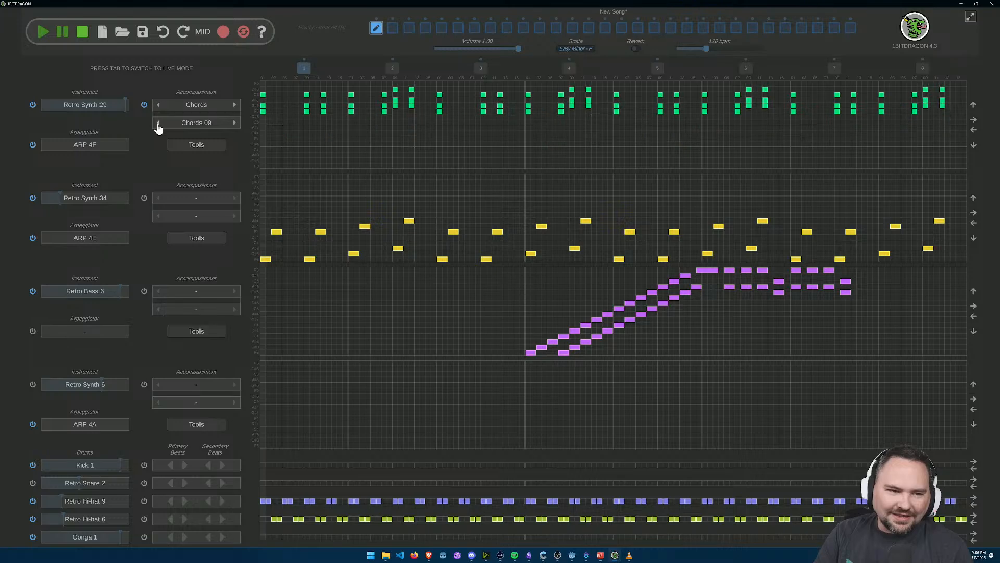
left_click(235, 124)
left_click(159, 123)
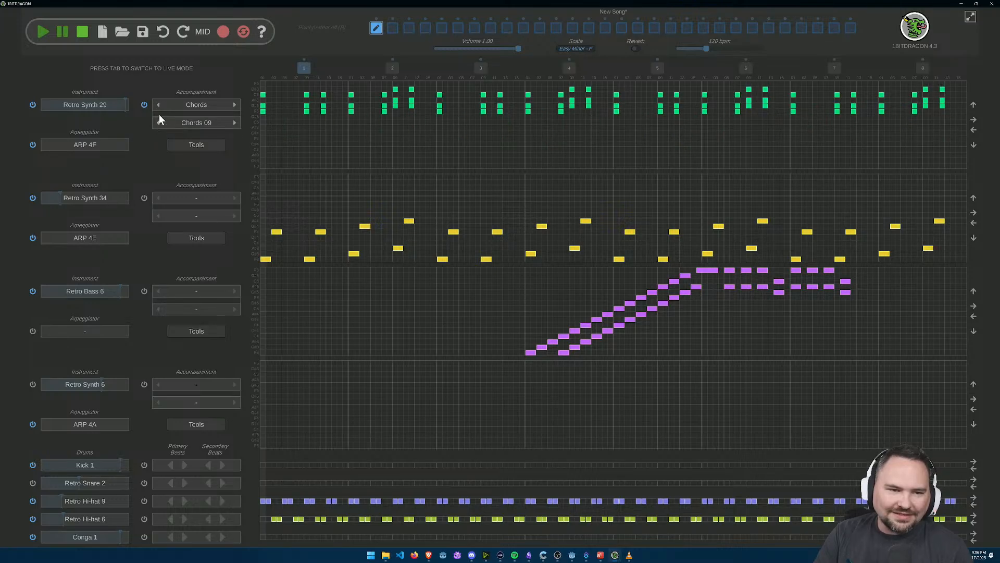
left_click(43, 32)
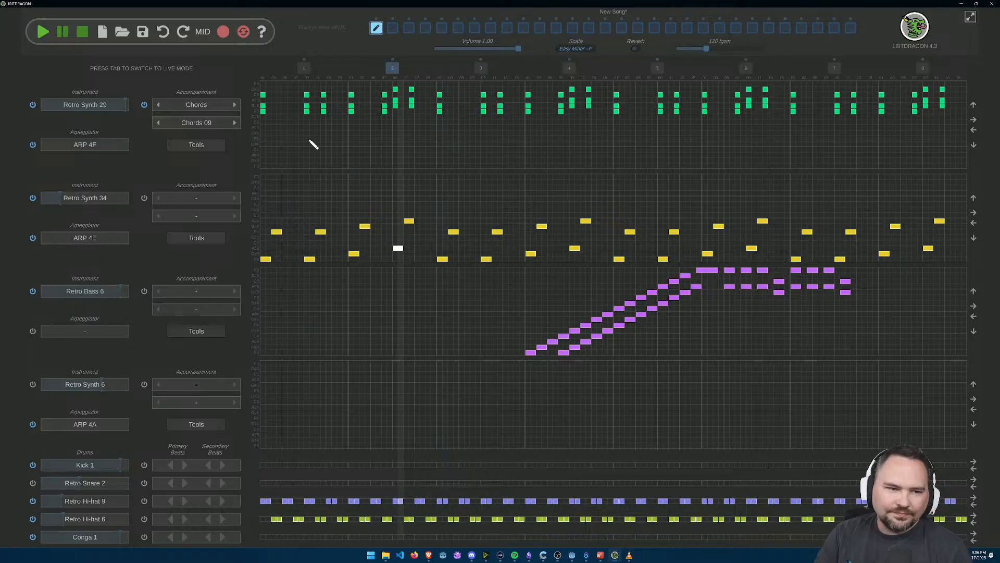
Step: Audition further chord patterns for Retro Synth 29 during playback, advancing the accompaniment to Chords 16
left_click(235, 124)
left_click(235, 124)
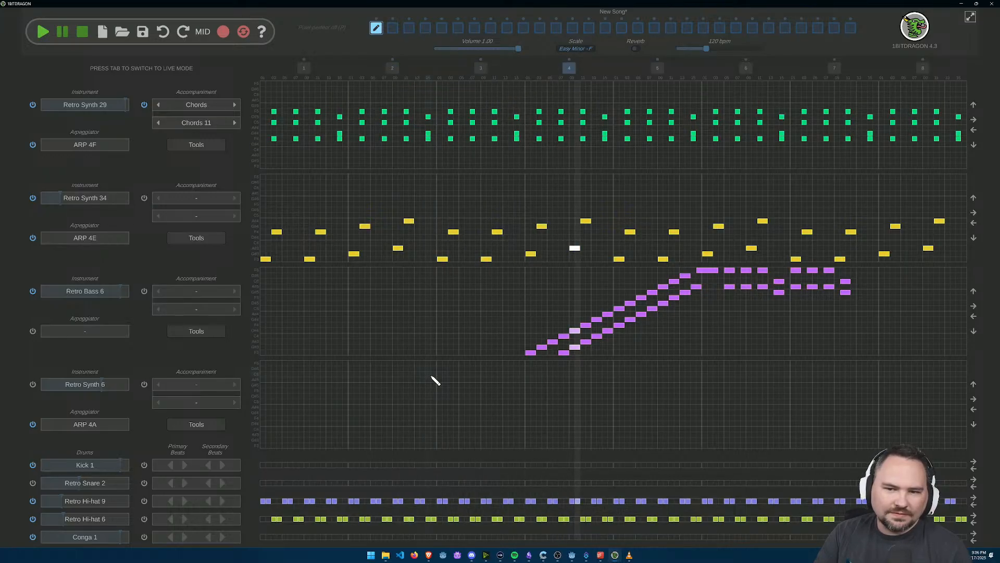
left_click(234, 123)
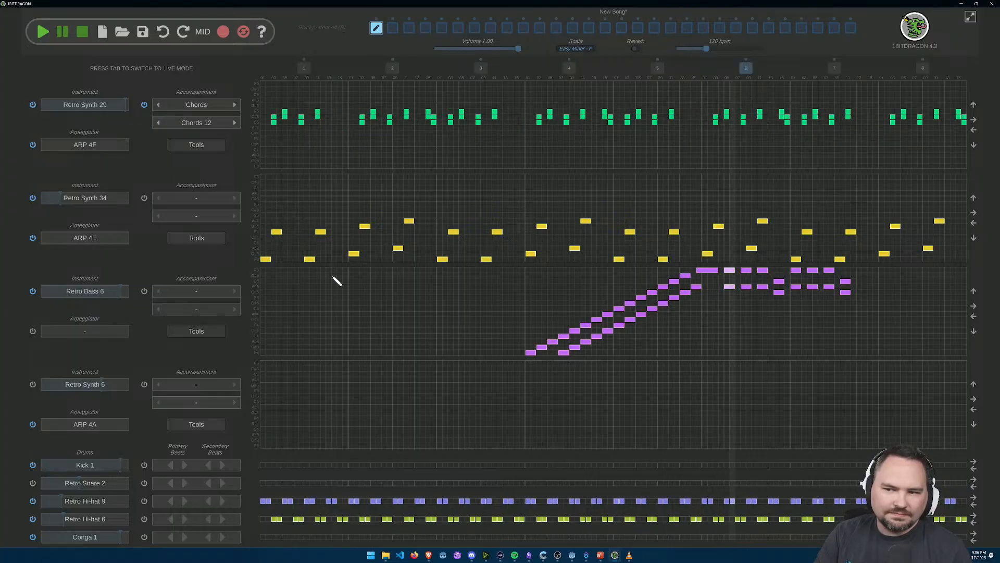
left_click(227, 121)
left_click(474, 487)
left_click(234, 123)
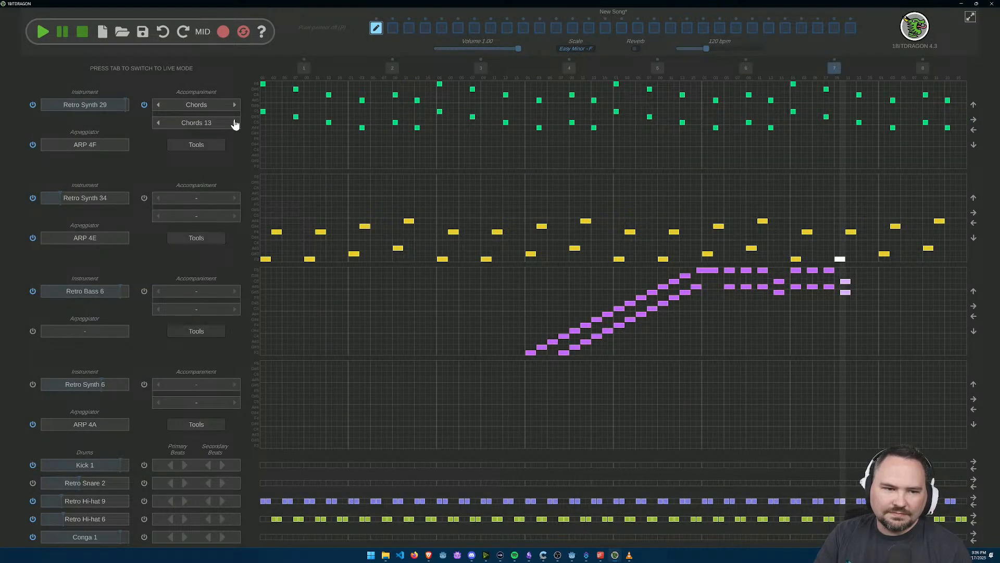
left_click(235, 123)
left_click(235, 123)
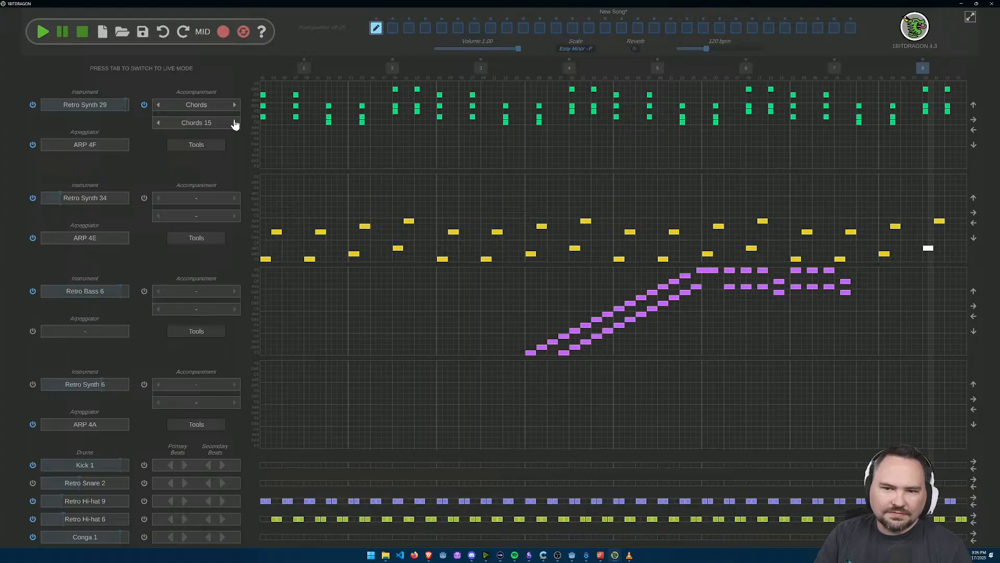
left_click(234, 123)
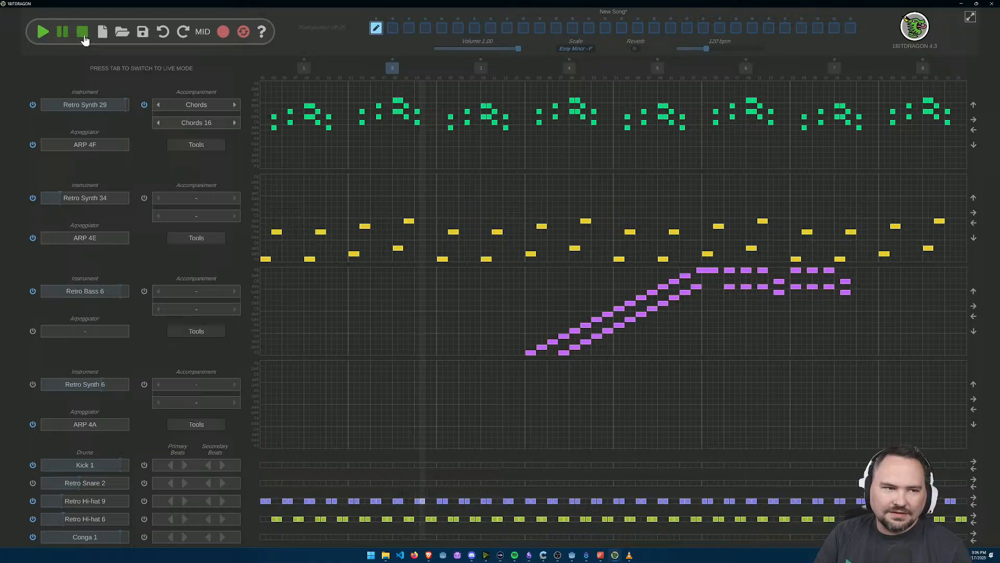
Step: Audition more chord patterns for the Retro Synth 29 accompaniment during playback, advancing one by one to Chords 22
left_click(235, 123)
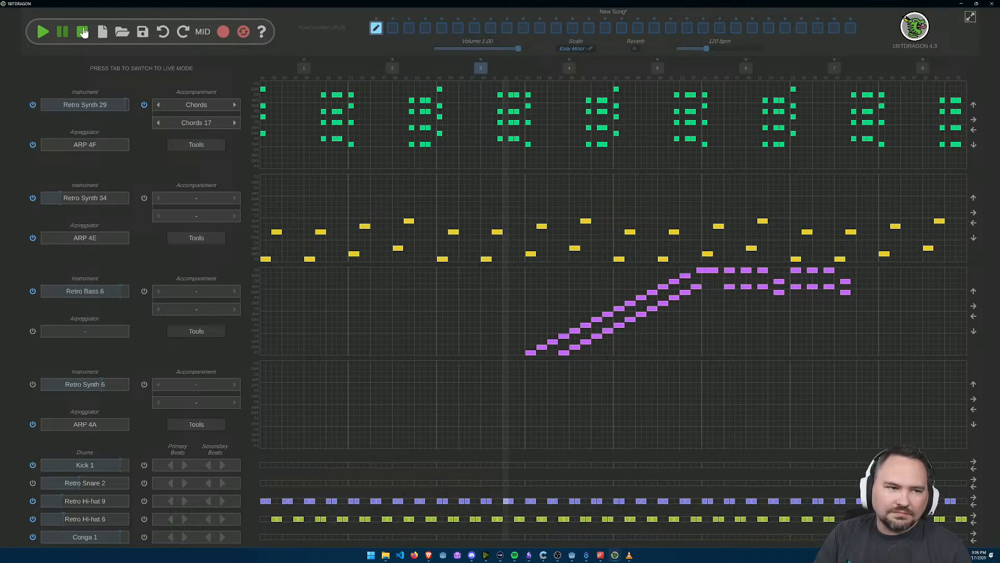
left_click(233, 123)
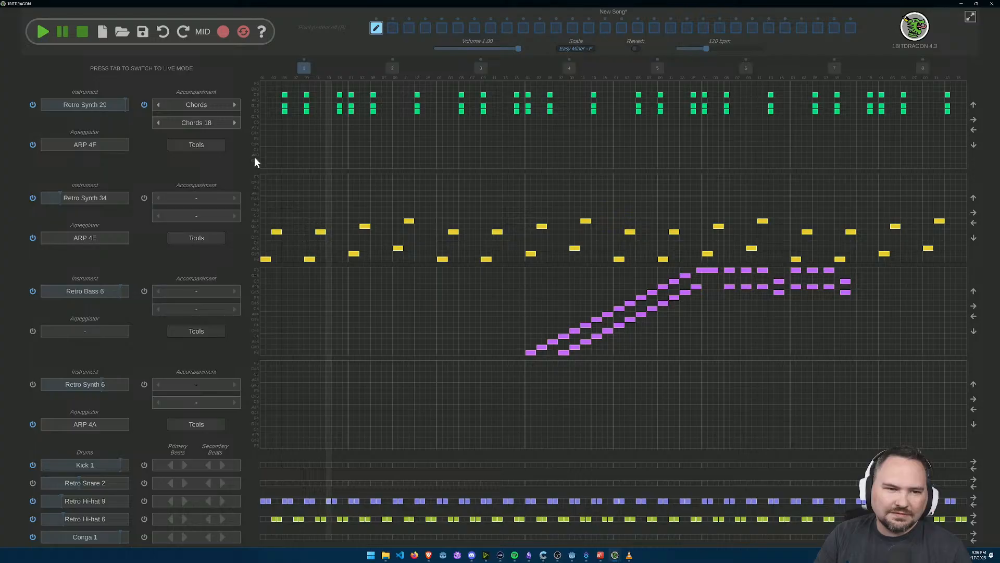
left_click(233, 124)
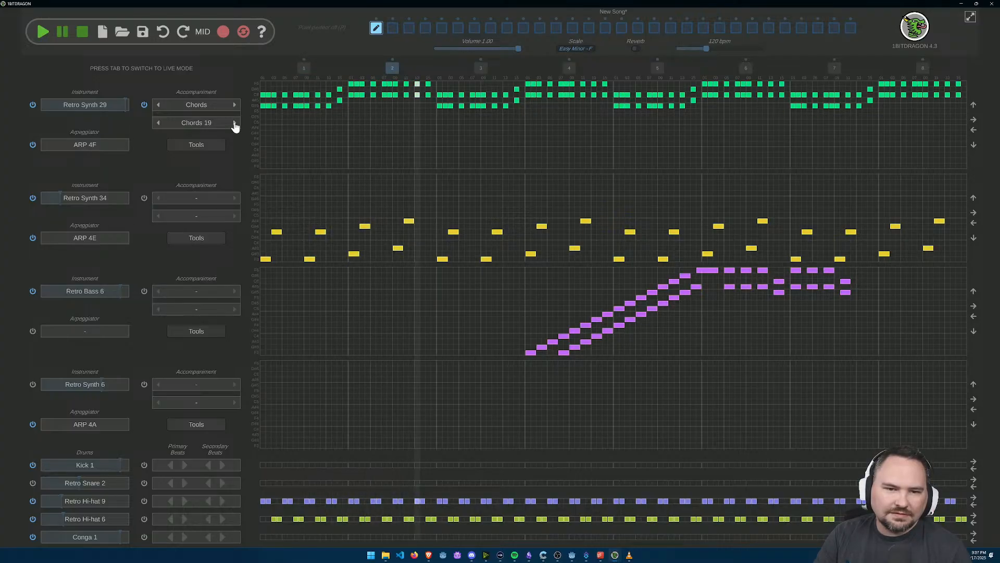
left_click(233, 123)
left_click(234, 123)
left_click(234, 123)
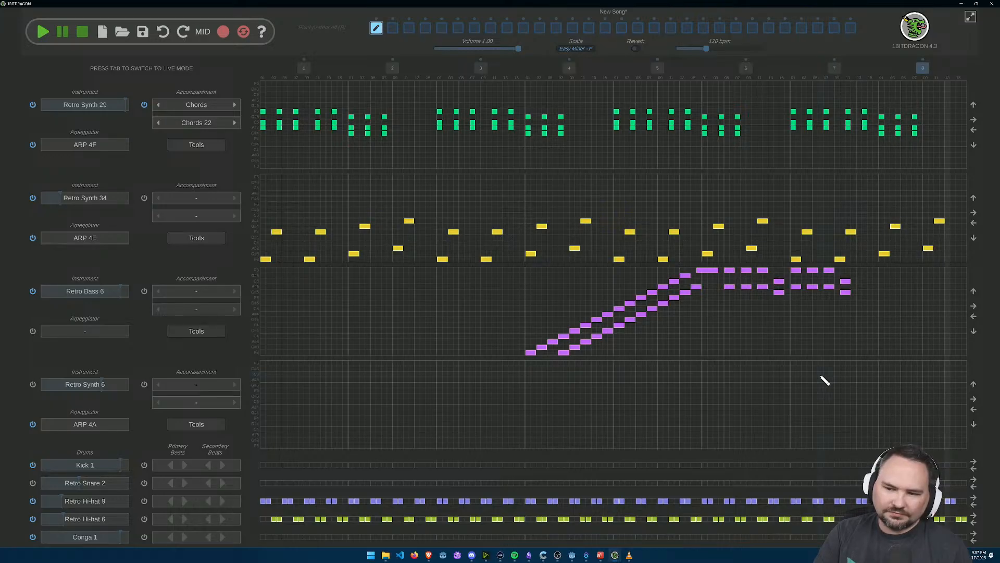
Step: Toggle the Retro Bass 6 track and audition the song with Retro Synth 29 set to Chords 23
left_click(32, 292)
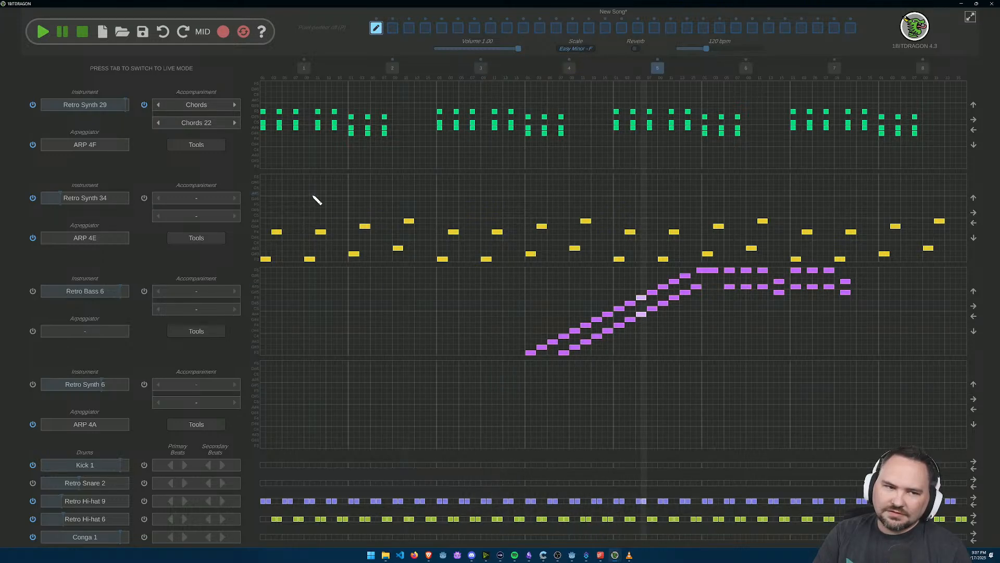
left_click(234, 124)
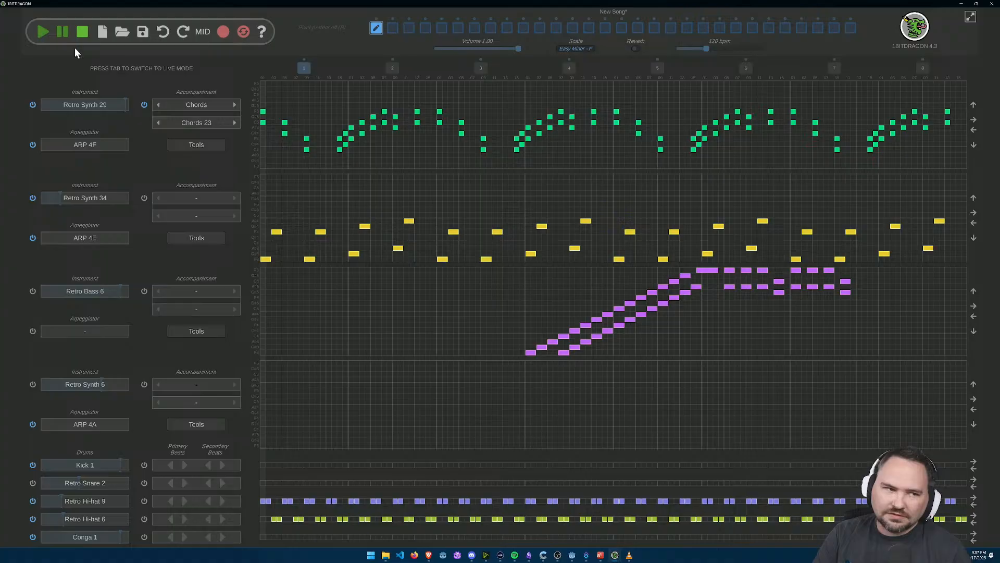
left_click(43, 33)
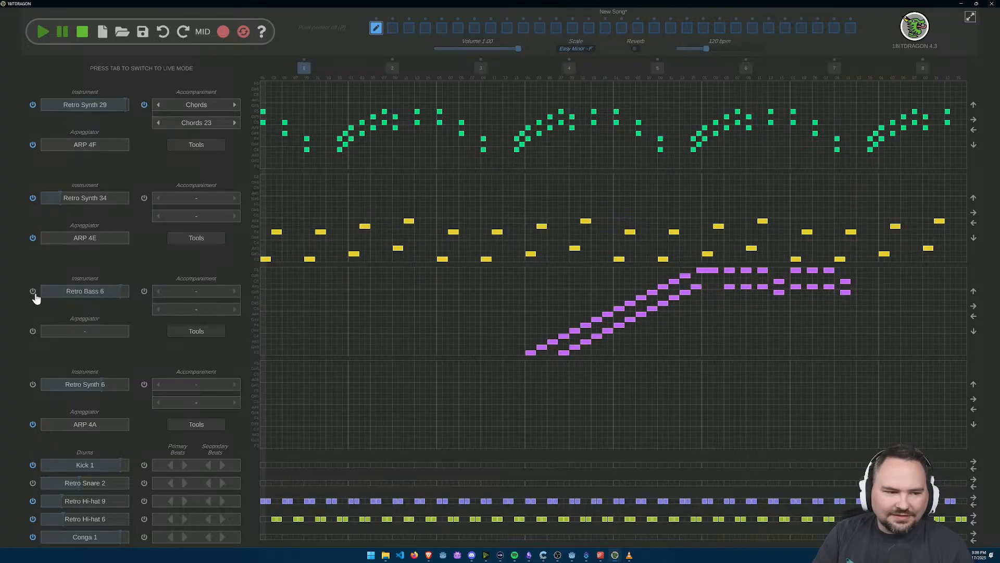
left_click(61, 35)
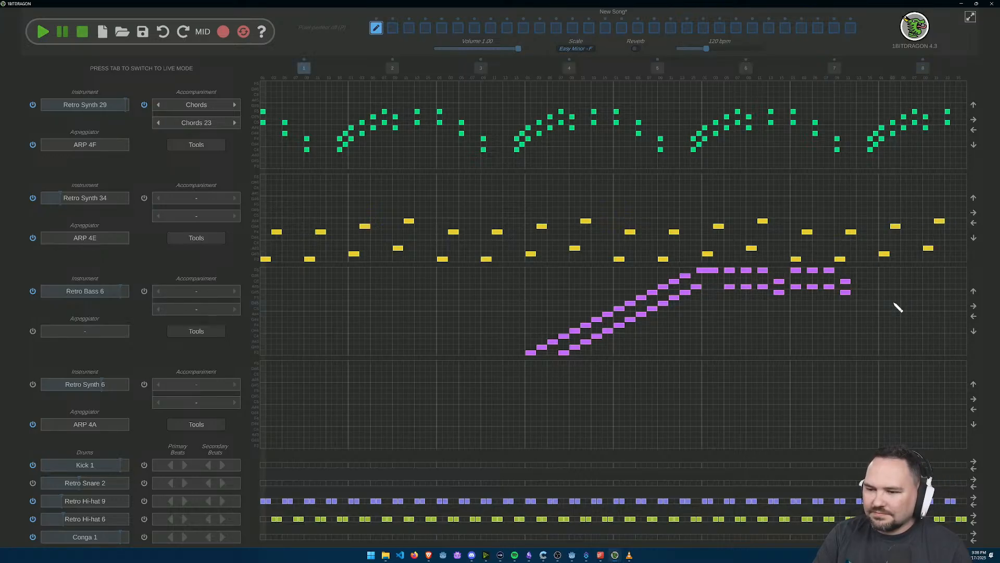
Step: Extend the Retro Bass 6 line with two pairs of longer notes from late bar 7 into bar 8, and play the song
scroll(889, 342, "up", 3)
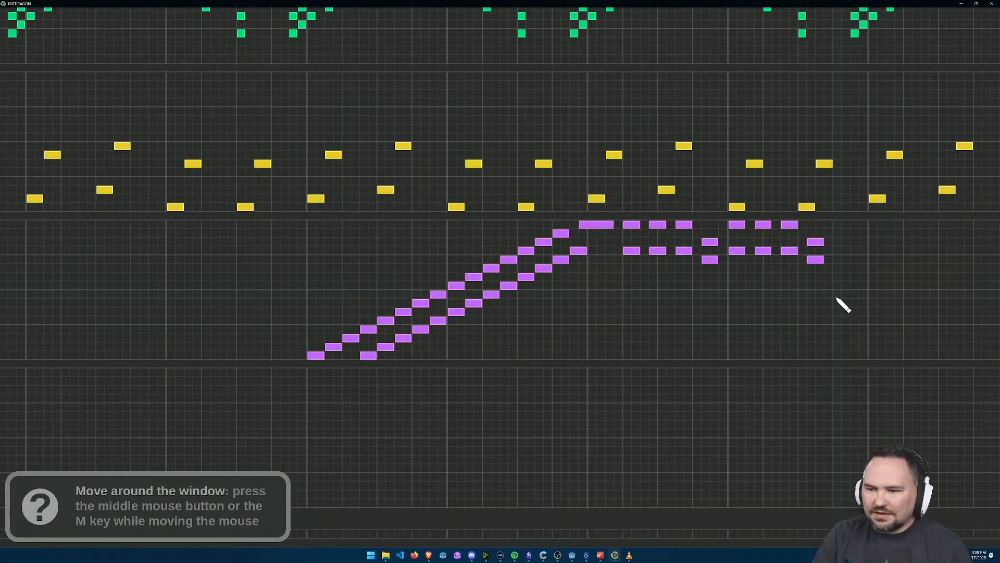
scroll(837, 299, "down", 3)
scroll(737, 355, "up", 3)
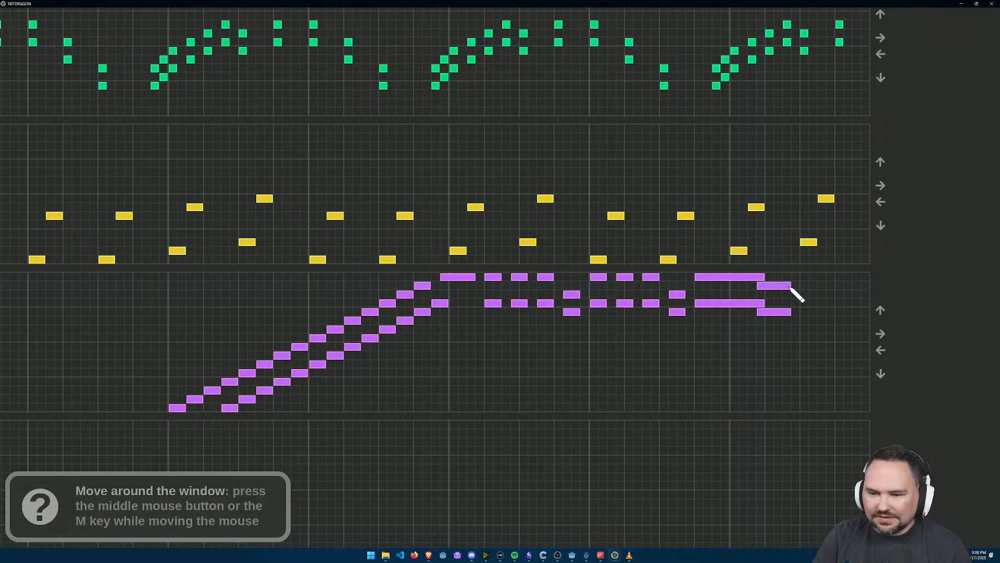
scroll(366, 251, "down", 4)
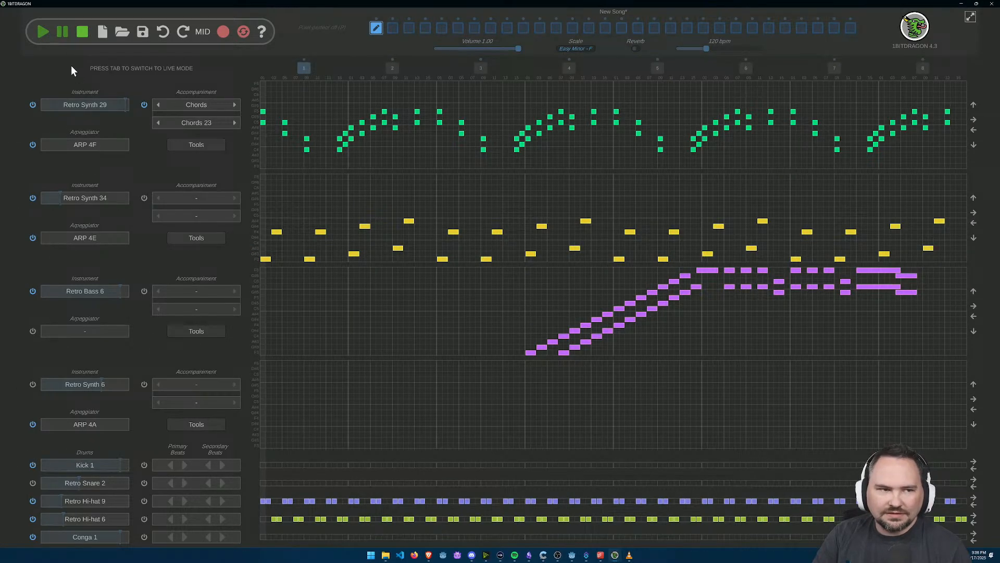
key("space")
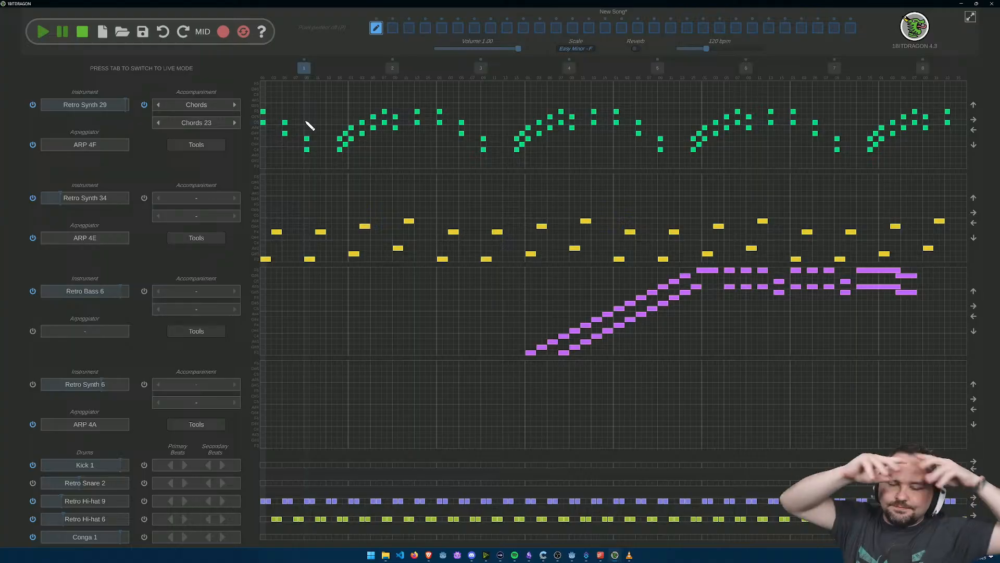
Step: Switch to the Game Design Document in Obsidian and draw a tall red ellipse beside the to-do list
left_click(529, 555)
left_click_drag(371, 249, 400, 241)
left_click_drag(617, 293, 521, 169)
left_click(474, 35)
left_click(127, 535)
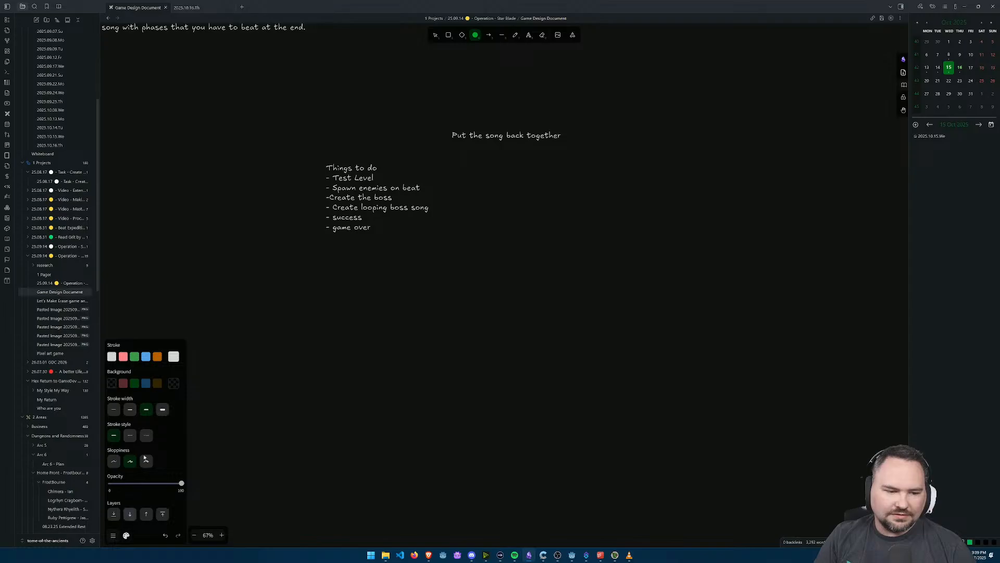
left_click(123, 356)
left_click_drag(535, 225, 606, 317)
scroll(524, 216, "down", 1)
left_click_drag(525, 216, 588, 261)
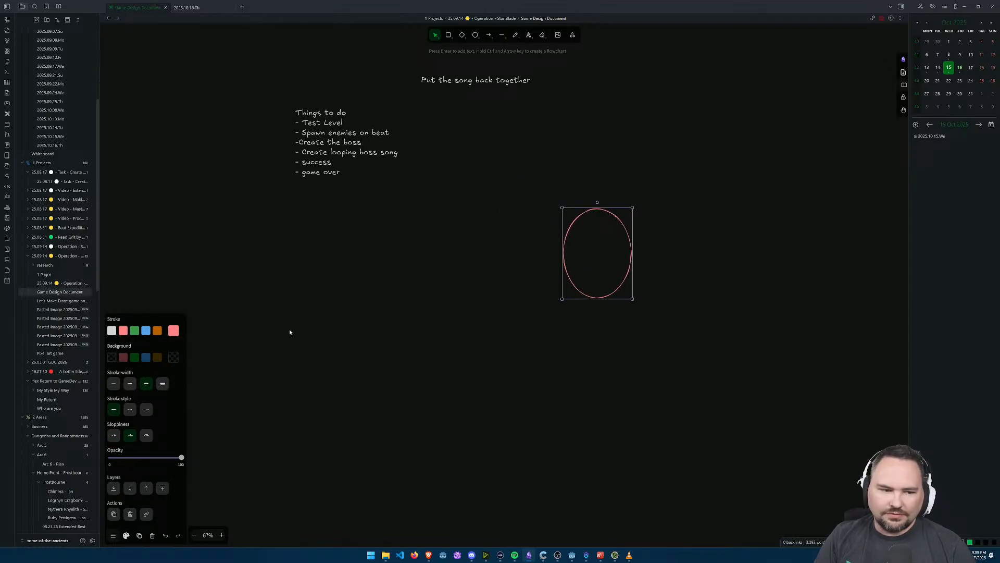
left_click(586, 61)
Step: Draw a small blue diamond below the red ellipse and move the ellipse up to widen the gap
left_click(462, 37)
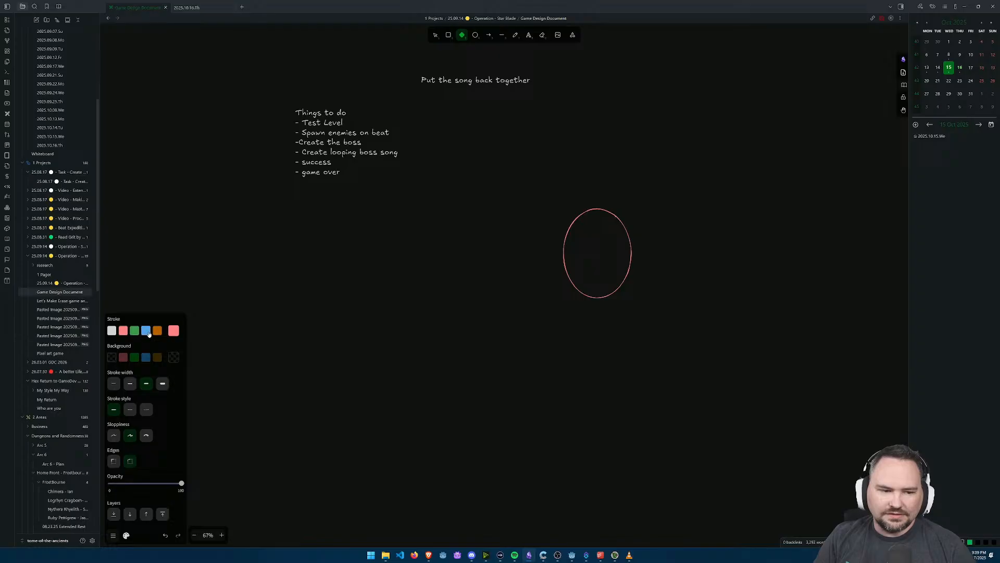
left_click_drag(554, 363, 588, 392)
left_click(605, 255)
left_click_drag(582, 207, 567, 168)
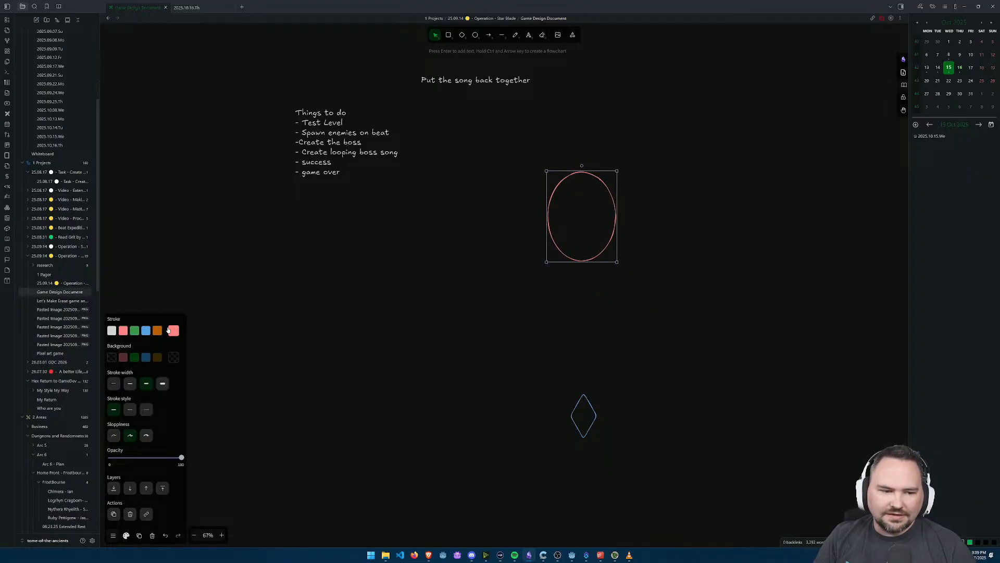
Step: Draw a tall, narrow purple rectangle extending down from the ellipse toward the blue diamond
left_click(448, 35)
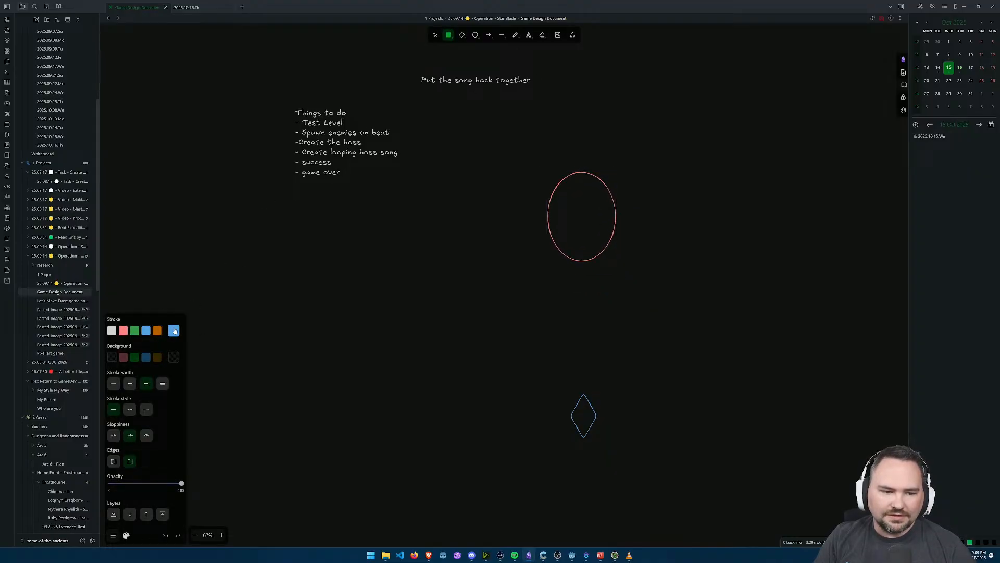
left_click(174, 330)
left_click(232, 384)
mouse_move(589, 237)
left_mouse_down()
mouse_move(561, 317)
mouse_move(574, 339)
left_mouse_up()
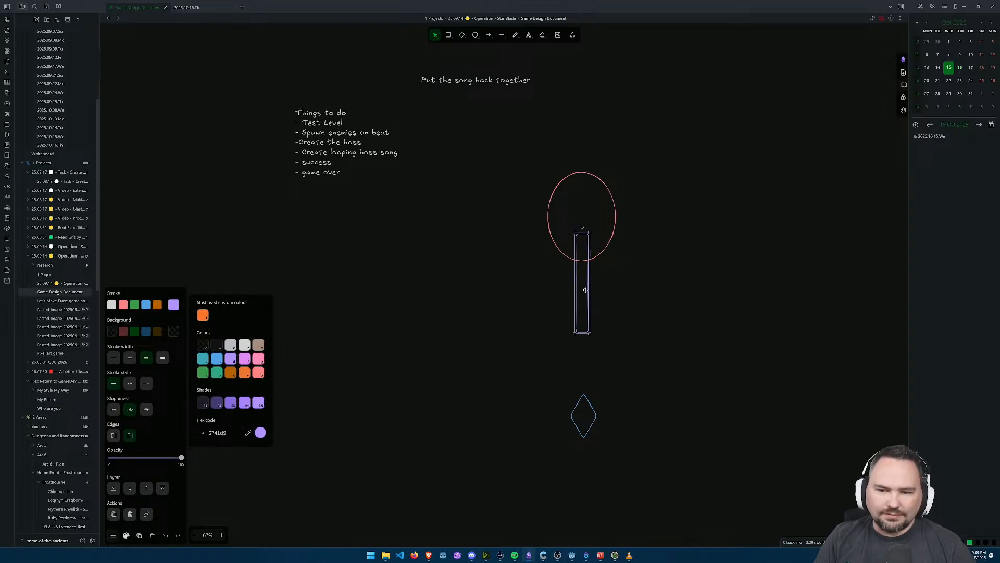
left_click(675, 328)
key("alt+Tab")
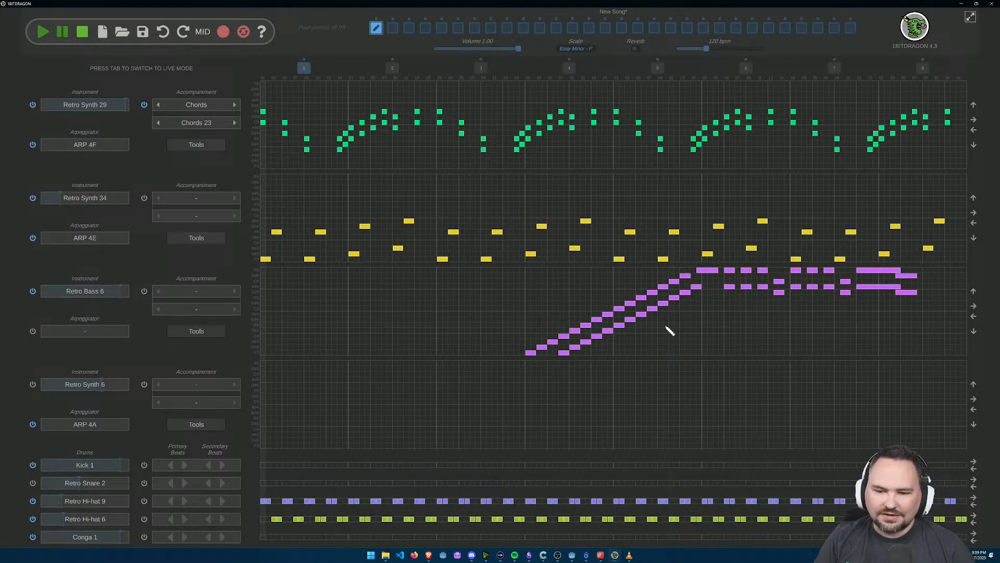
key("alt+Tab")
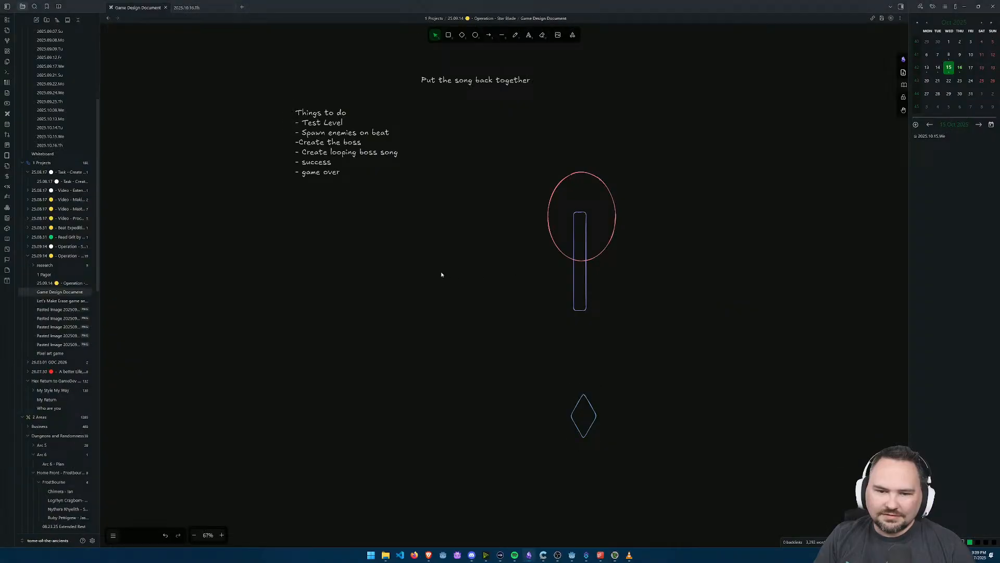
Step: Add a small green diamond on each side of the red ellipse
left_click(448, 38)
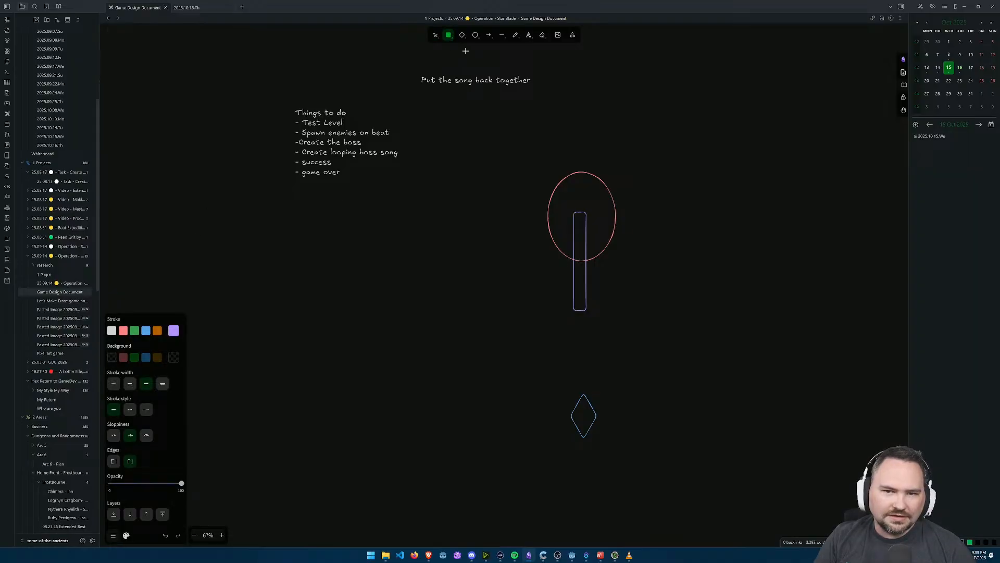
left_click(463, 39)
mouse_move(544, 207)
left_mouse_down()
mouse_move(562, 240)
mouse_move(544, 211)
mouse_move(544, 243)
mouse_move(619, 244)
left_mouse_up()
left_click(173, 304)
left_click(203, 371)
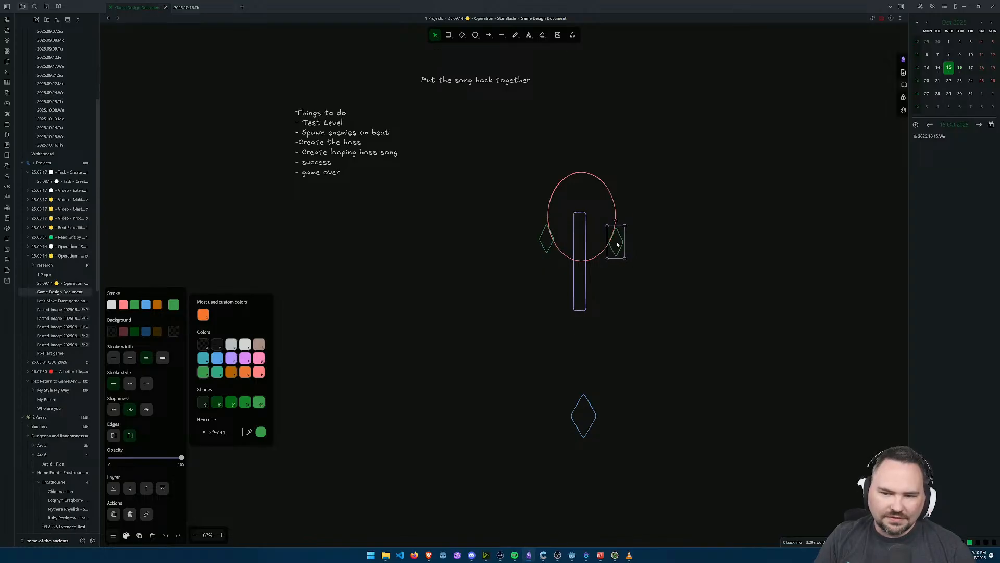
Step: Draw a short green line beneath the left green diamond as a projectile
left_click(502, 35)
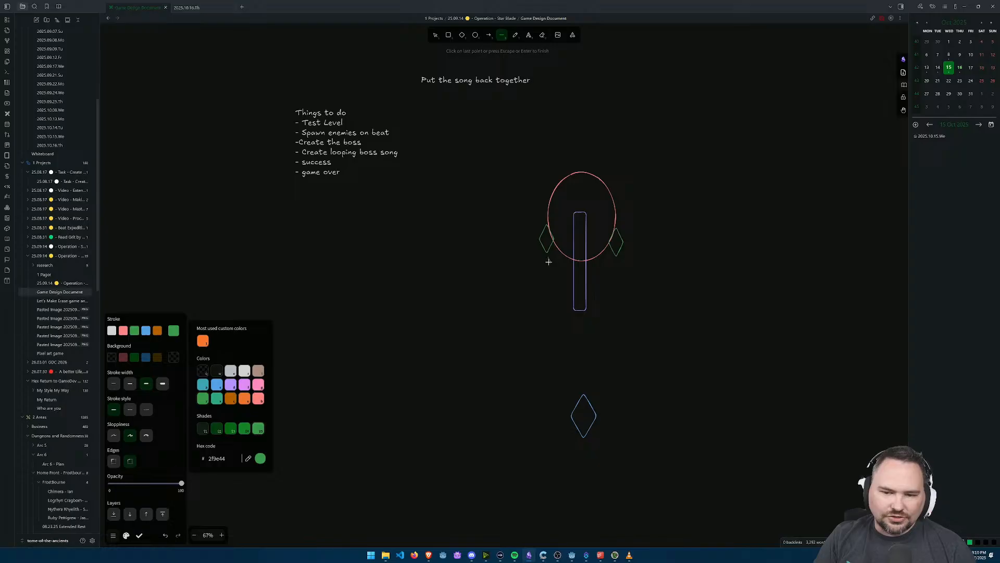
scroll(555, 276, "up", 8)
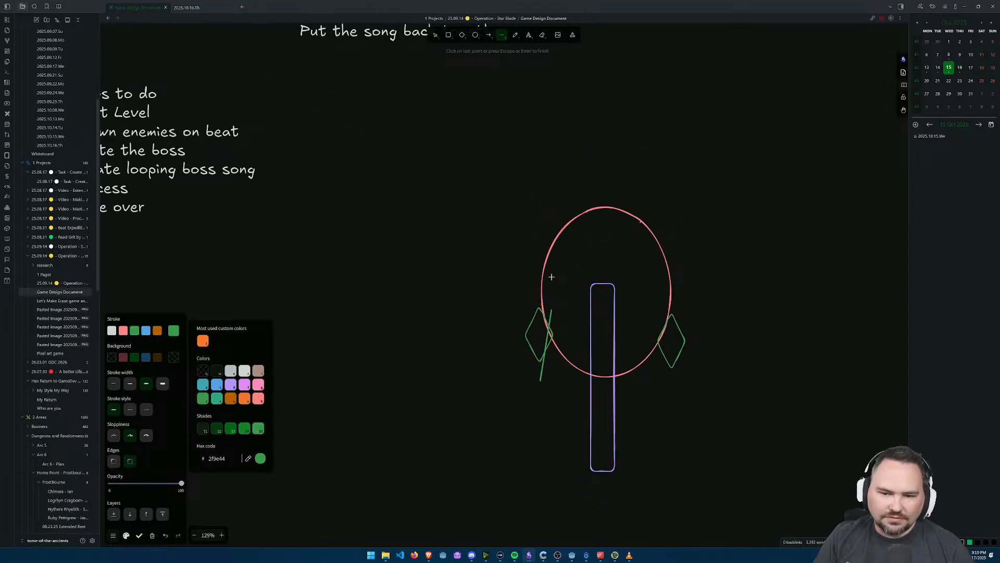
key("Escape")
key("Escape")
scroll(542, 398, "up", 4)
scroll(542, 384, "down", 3)
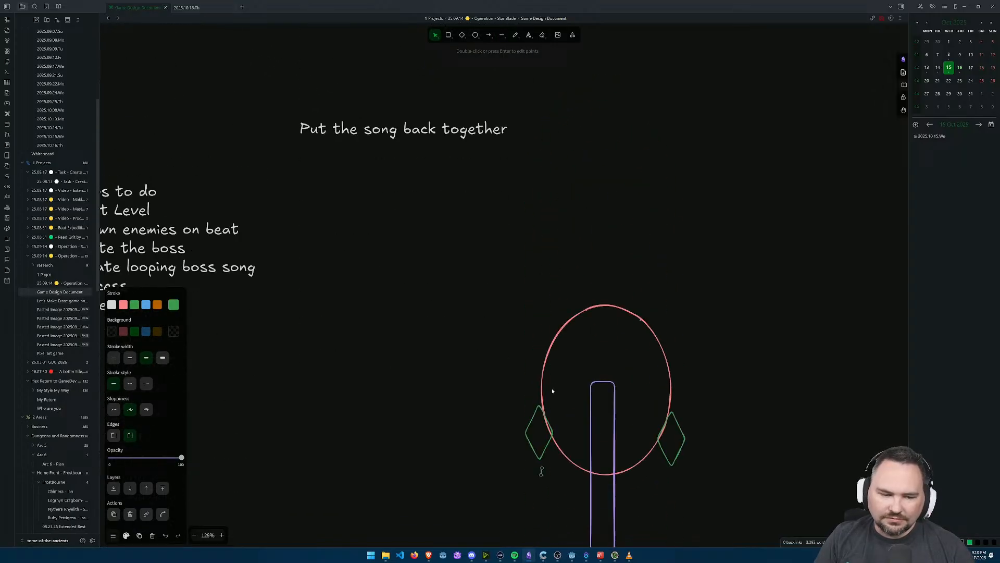
scroll(560, 411, "up", 5)
left_click_drag(564, 415, 523, 201)
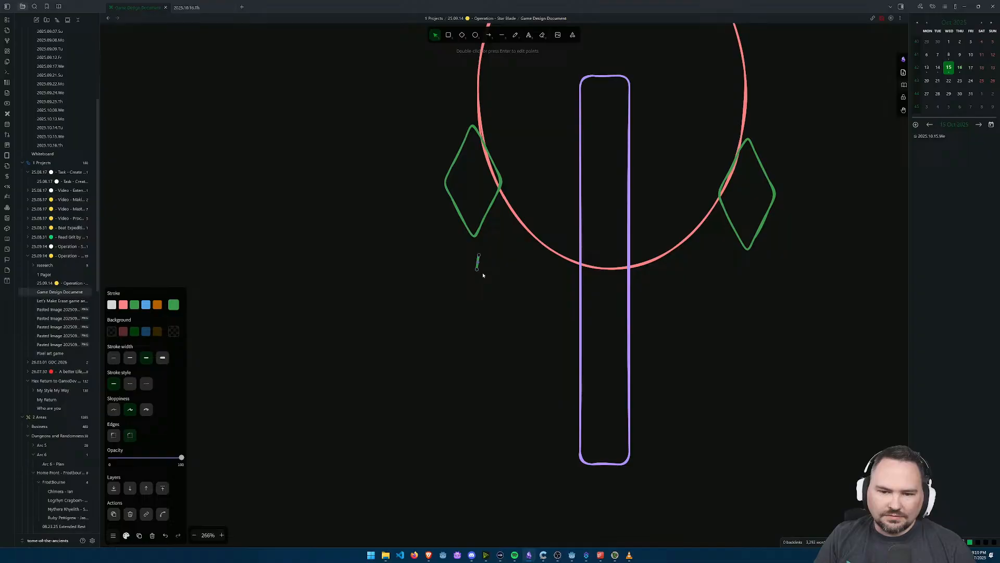
Step: Duplicate the short green line into vertical rows of projectiles beneath both green diamonds
left_click_drag(476, 270, 639, 288)
left_click(534, 297)
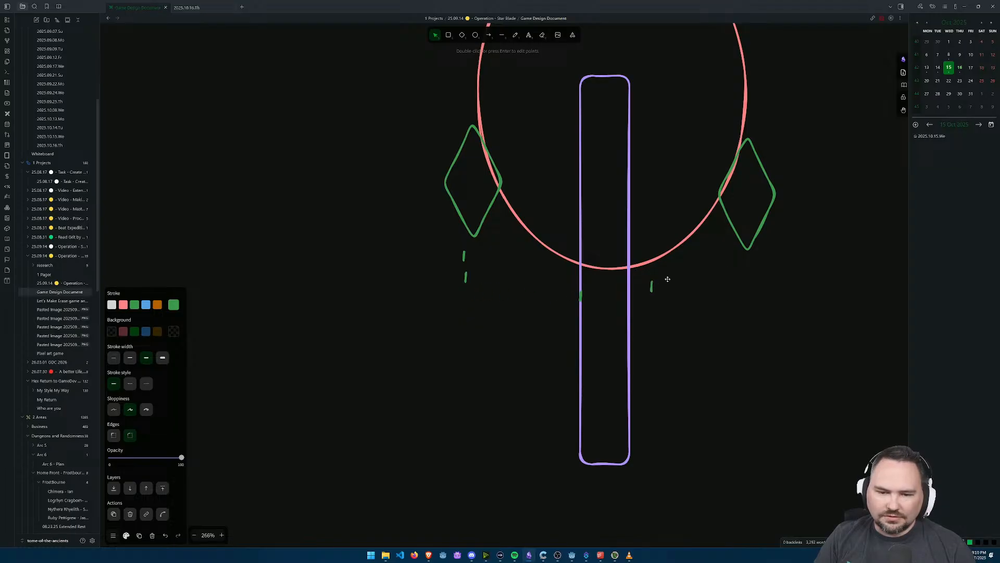
left_click_drag(744, 262, 751, 260)
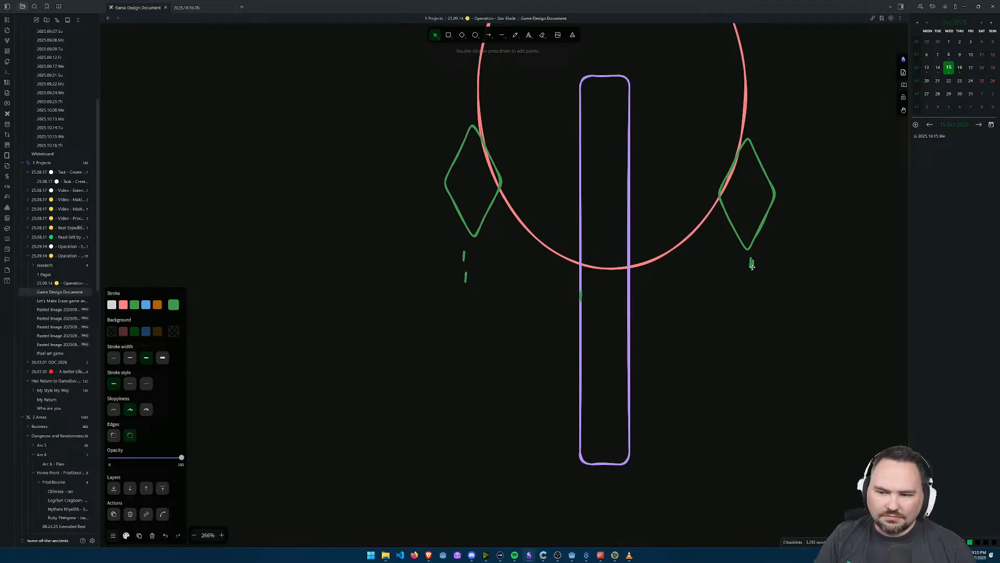
key("ctrl+v")
key("ctrl+v")
left_click_drag(470, 303, 749, 280)
scroll(467, 293, "up", 5)
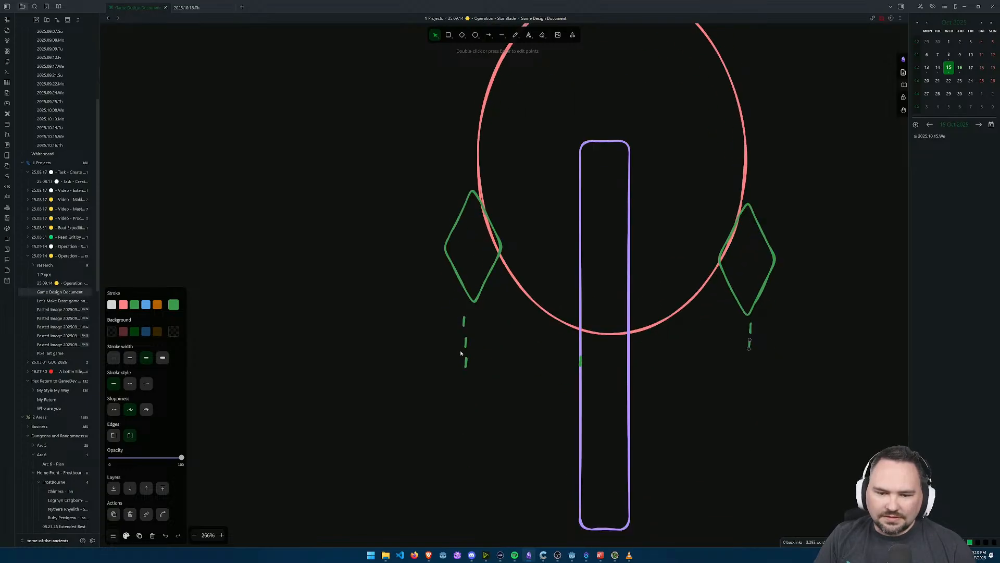
Step: Shorten the green projectile lines beneath the left and right diamonds
left_click_drag(452, 382, 453, 328)
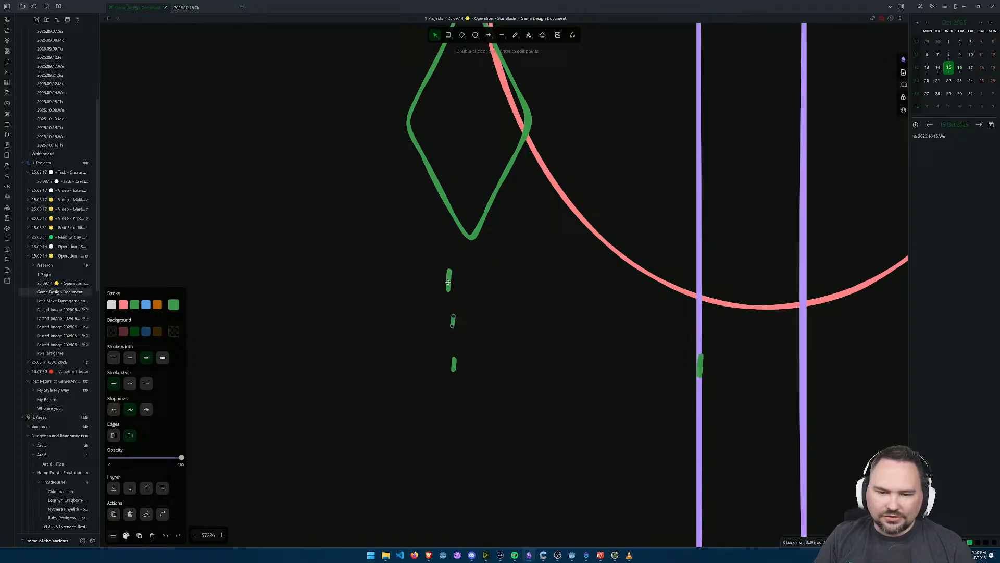
left_click_drag(448, 290, 452, 280)
left_click_drag(542, 305, 294, 235)
left_click_drag(708, 333, 652, 328)
left_click(767, 234)
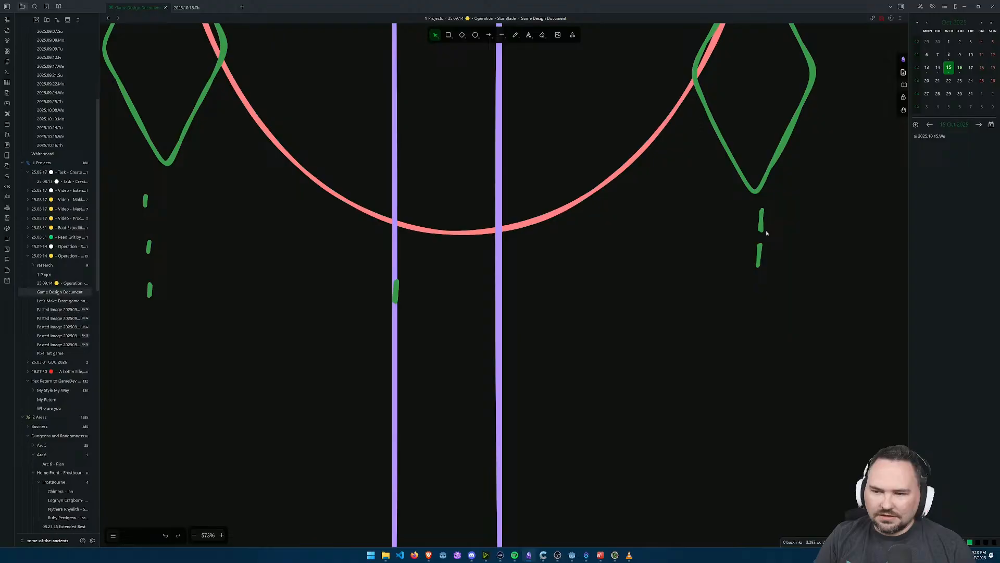
left_click(762, 232)
left_click_drag(761, 232, 761, 219)
left_click(761, 267)
left_click_drag(759, 265, 760, 252)
left_click_drag(655, 499, 639, 293)
Step: Move the spare green line below the purple rectangle, recolour it purple (6741d9) and stretch it into a long vertical beam
key("alt+Tab")
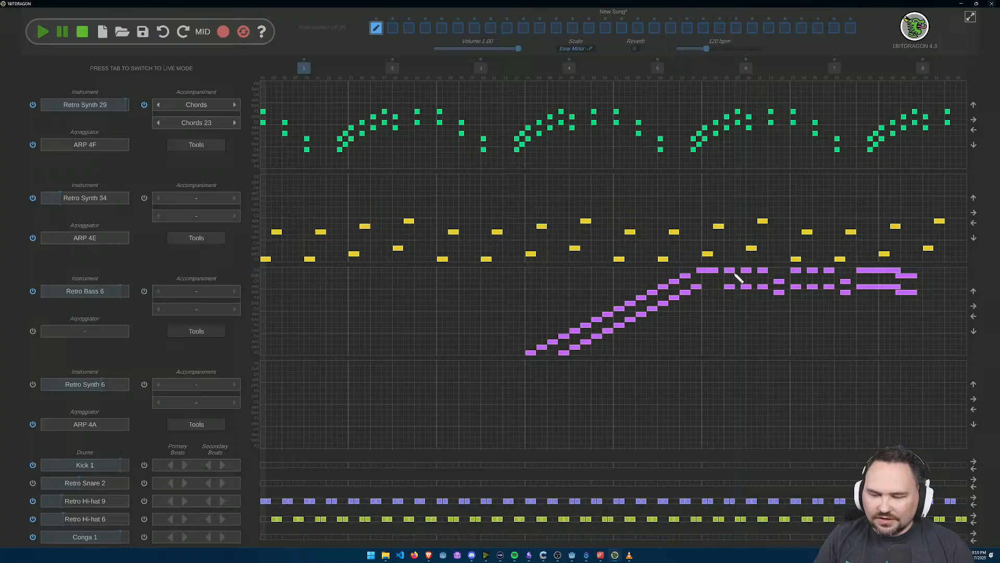
key("alt+Tab")
scroll(648, 250, "up", 3)
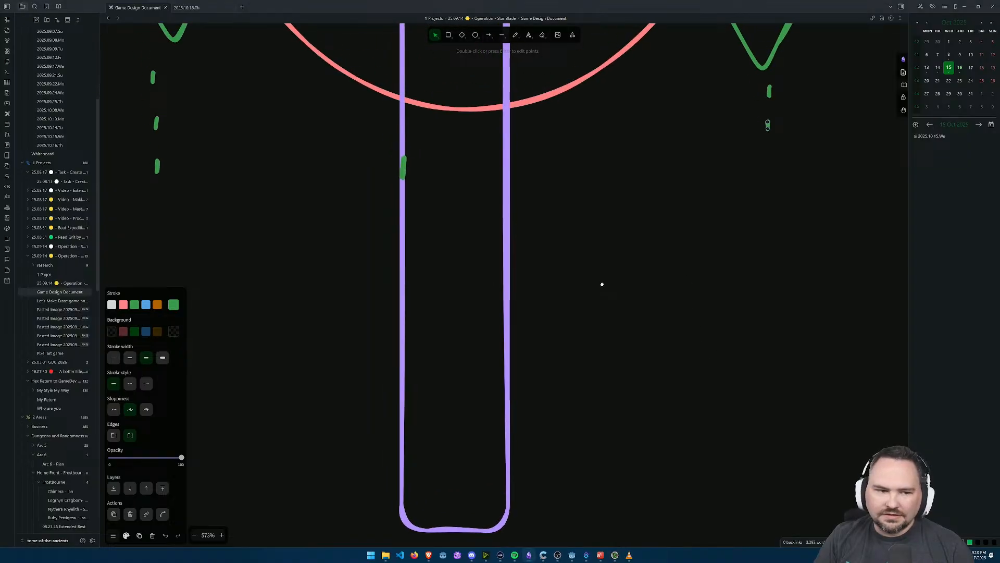
scroll(501, 178, "down", 1)
left_click_drag(411, 121, 457, 515)
left_click(175, 307)
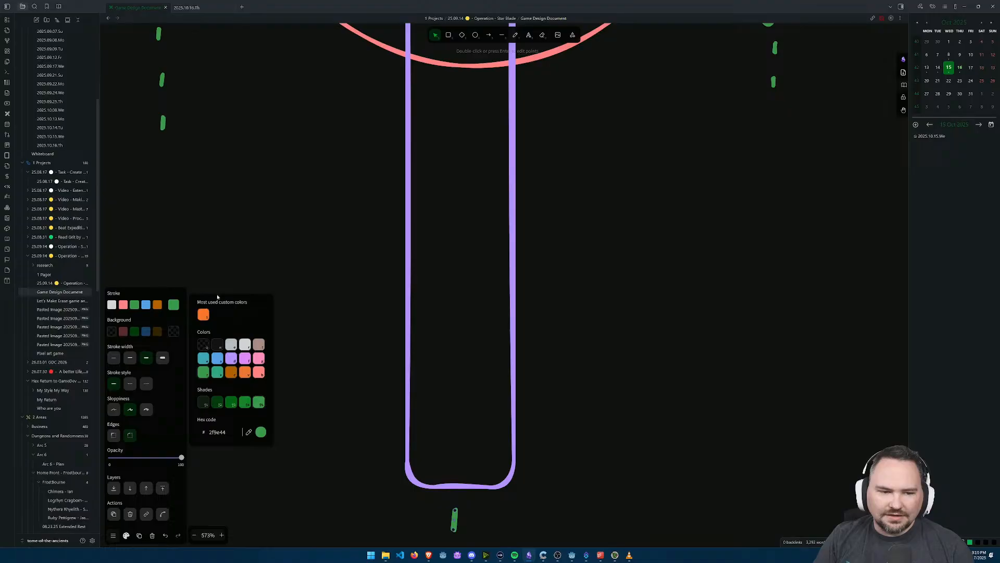
left_click(230, 358)
scroll(449, 336, "down", 4)
left_click_drag(449, 336, 448, 445)
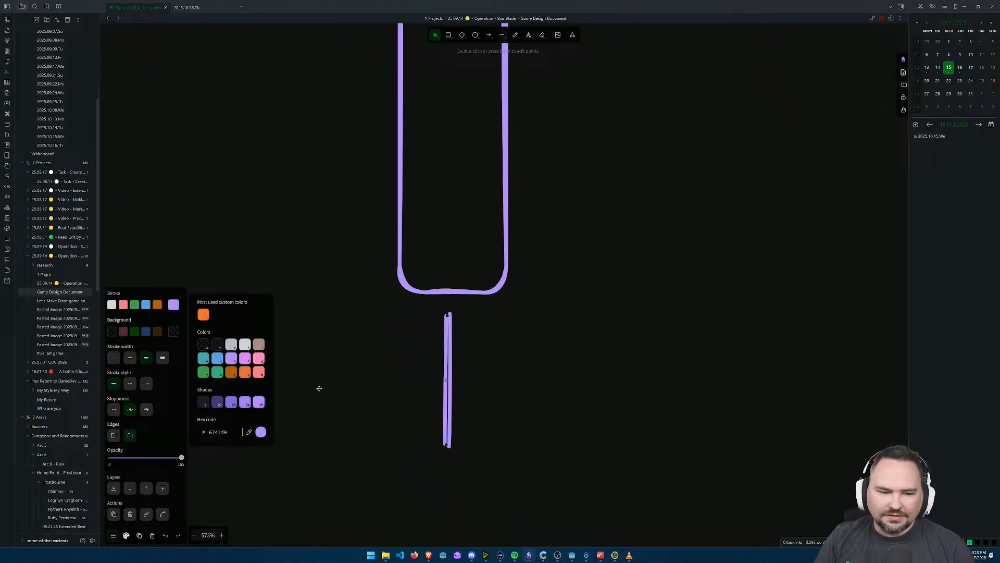
Step: Restyle the purple beam with the cleanest sloppiness and the thickest stroke width
left_click(113, 410)
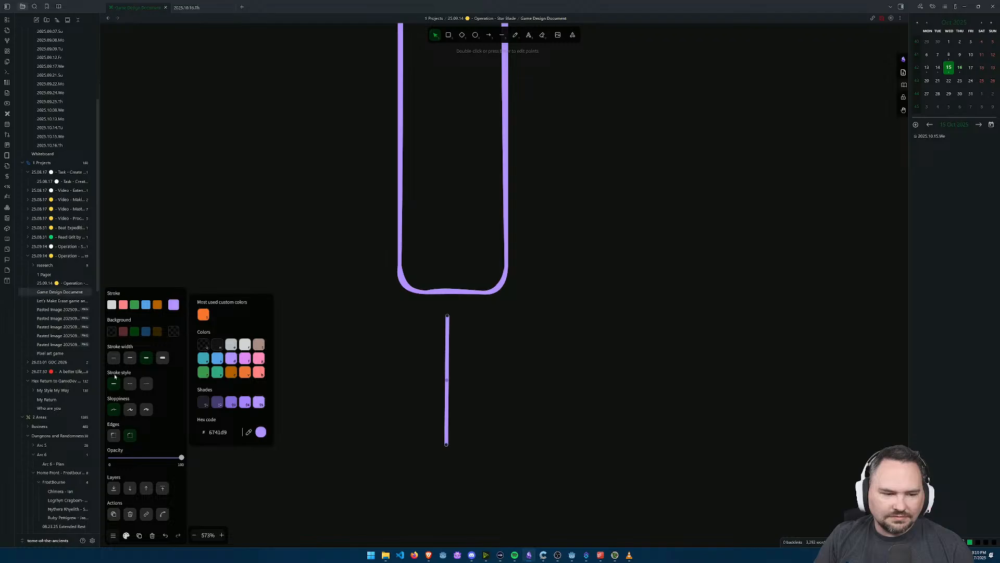
left_click(163, 360)
scroll(518, 420, "down", 2)
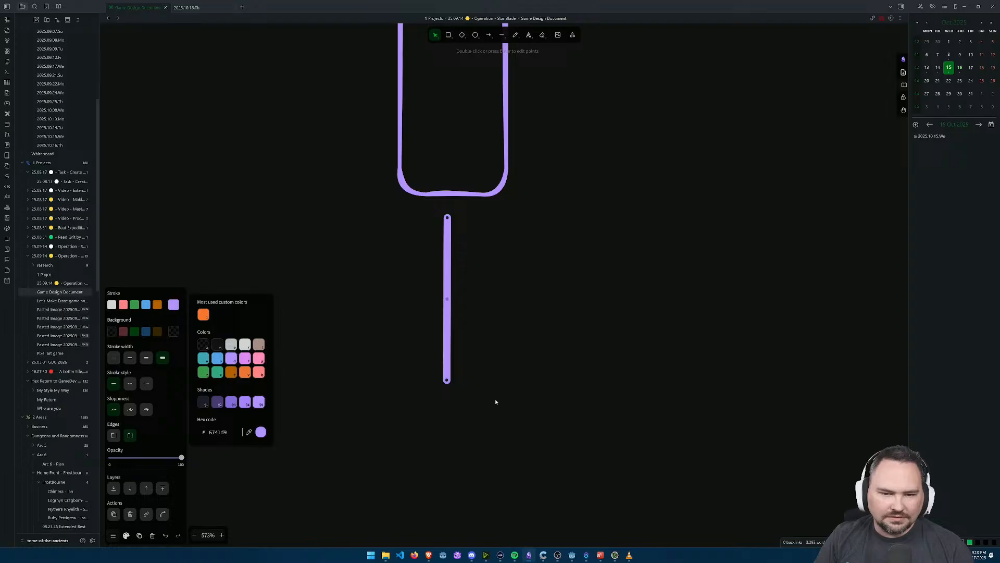
Step: Duplicate the purple beam three times into a staggered vertical stream running down toward the blue diamond
scroll(498, 403, "down", 5)
scroll(507, 410, "down", 3)
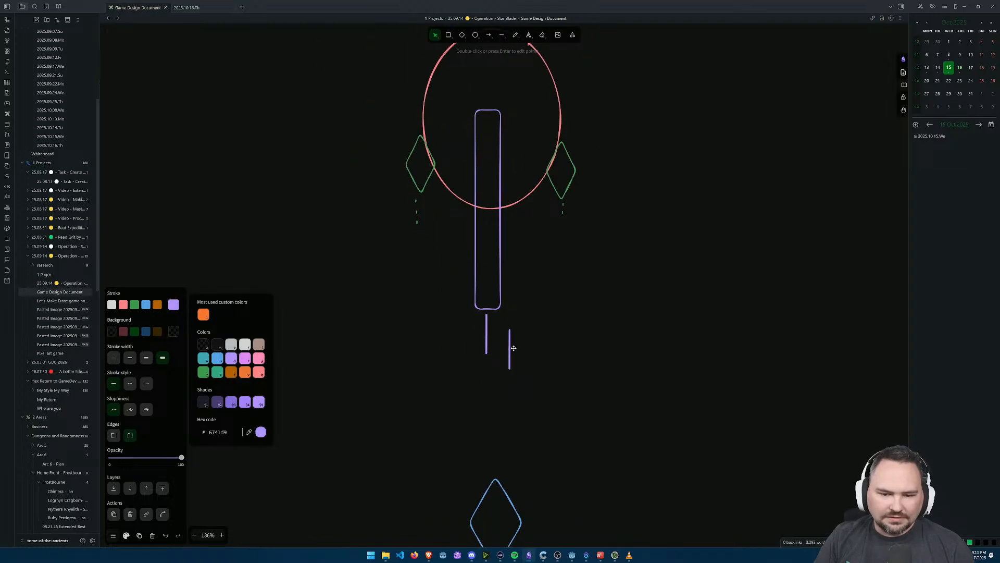
left_click_drag(488, 360, 507, 435)
left_click(493, 389)
left_click(485, 388)
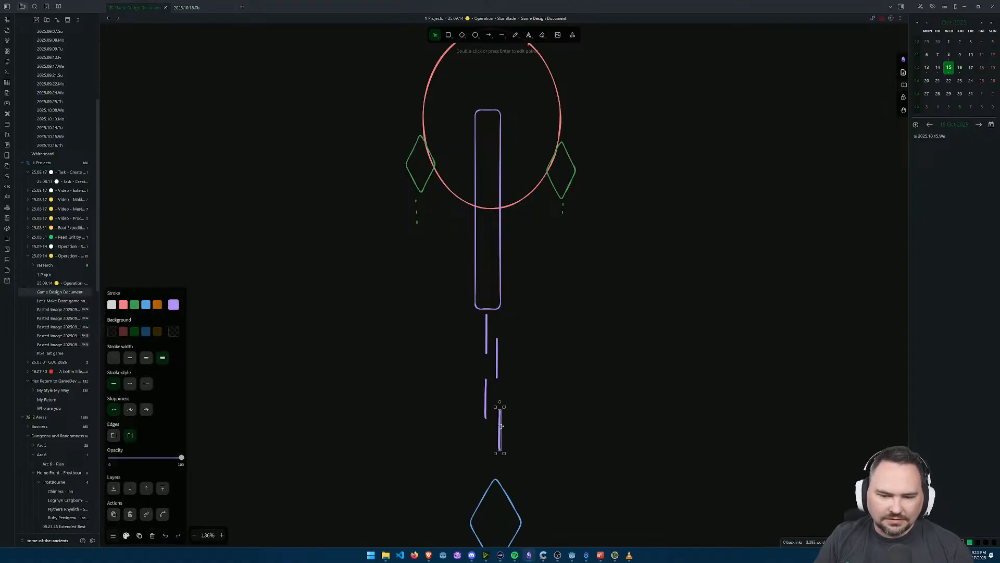
left_click(588, 413)
Step: Draw a narrow purple-filled rectangle inside the long purple rectangle and shorten it to a small block
scroll(572, 233, "up", 2)
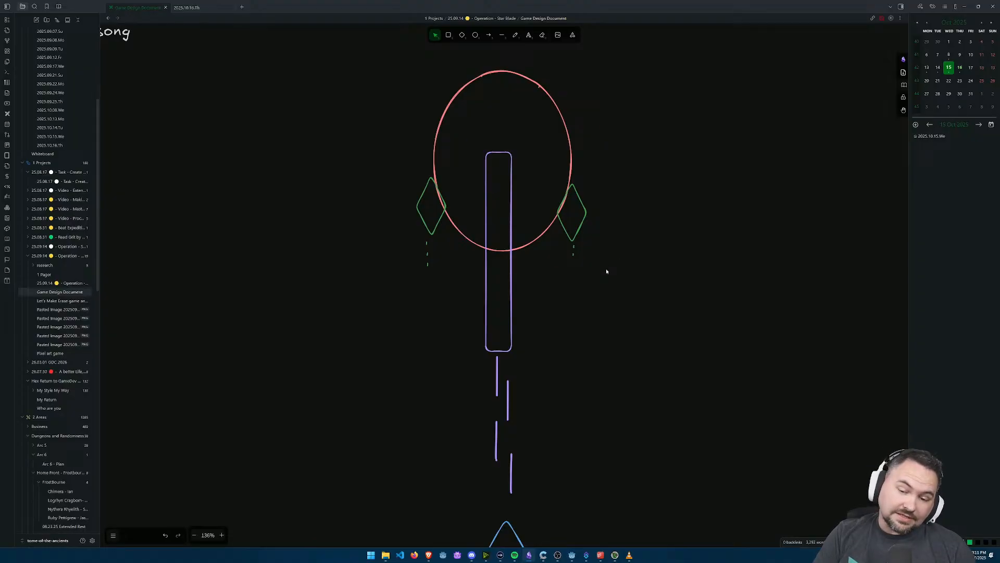
scroll(584, 349, "up", 10)
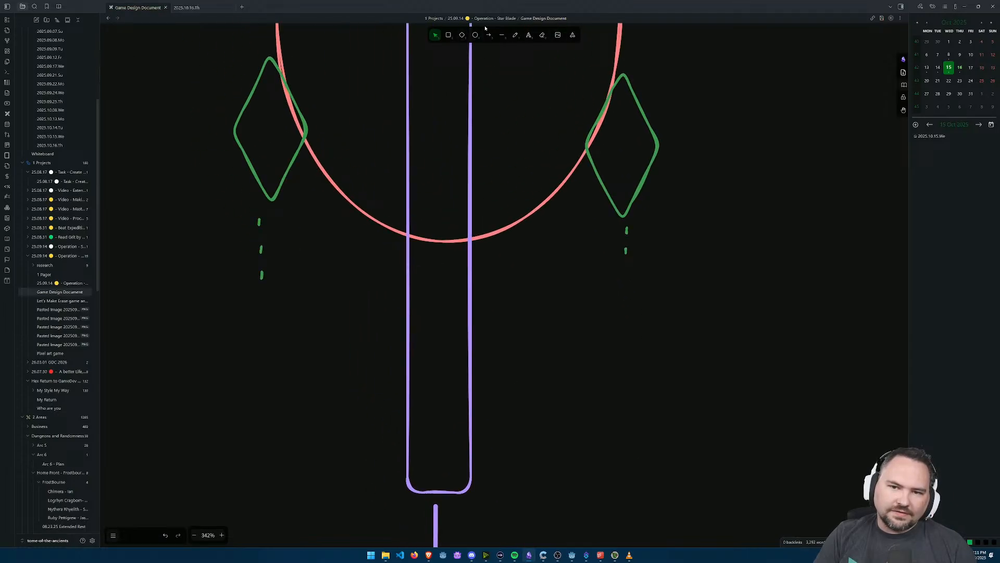
left_click(448, 35)
left_click_drag(422, 59, 455, 383)
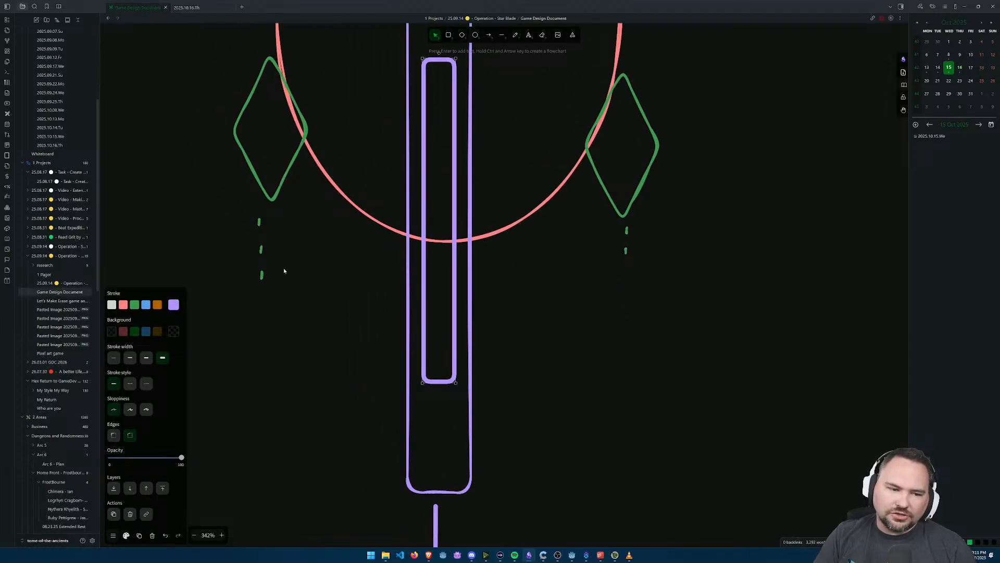
left_click(174, 331)
left_click(230, 355)
left_click_drag(437, 382, 440, 245)
Step: Duplicate the filled purple block directly below itself and give the copy a transparent background
key("ctrl+c")
key("ctrl+v")
left_click(203, 315)
left_click(572, 354)
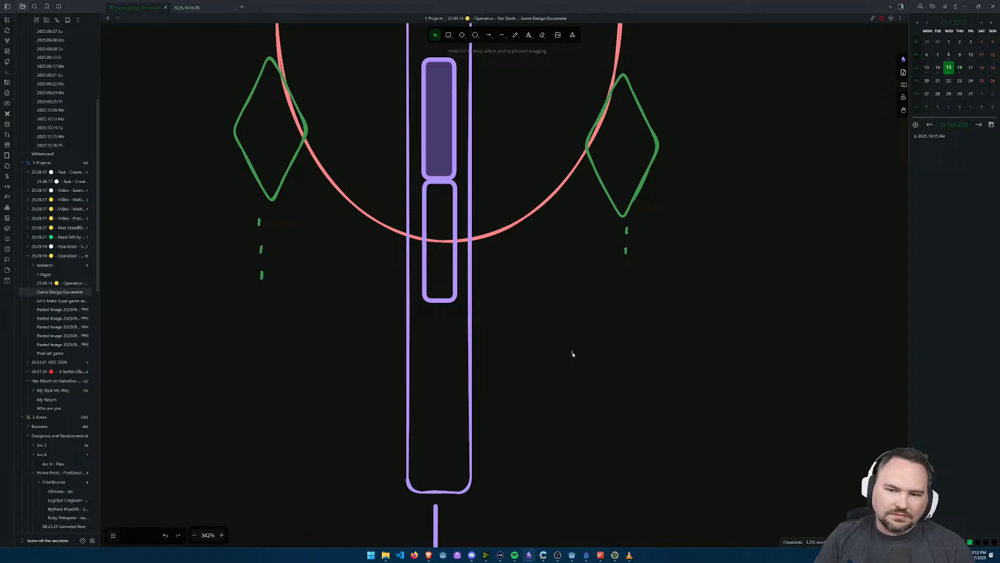
Step: Draw a thin green horizontal bar between the left diamond and the purple rectangle, and copy it across to the right diamond
scroll(628, 250, "up", 2)
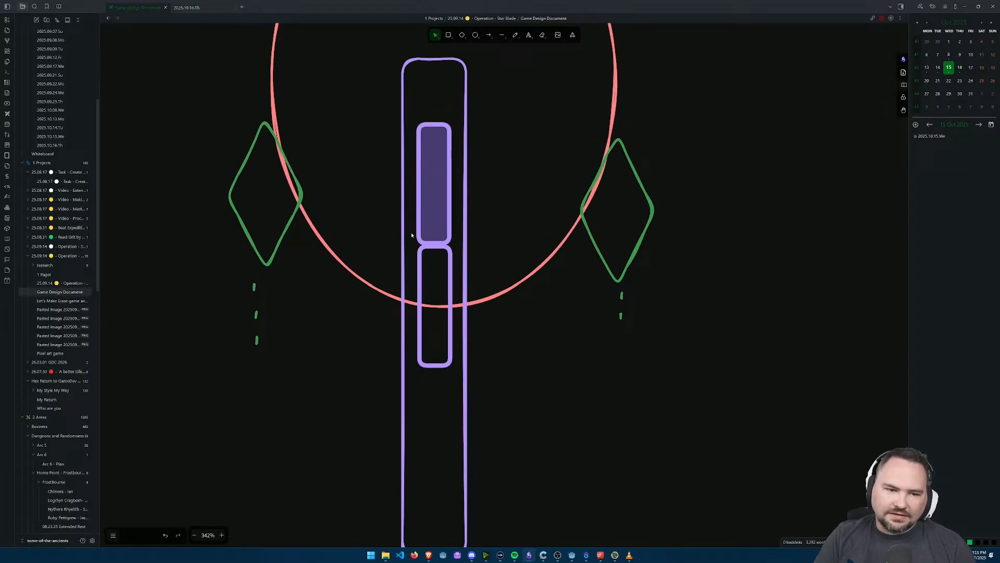
left_click(448, 35)
left_click_drag(259, 148, 402, 167)
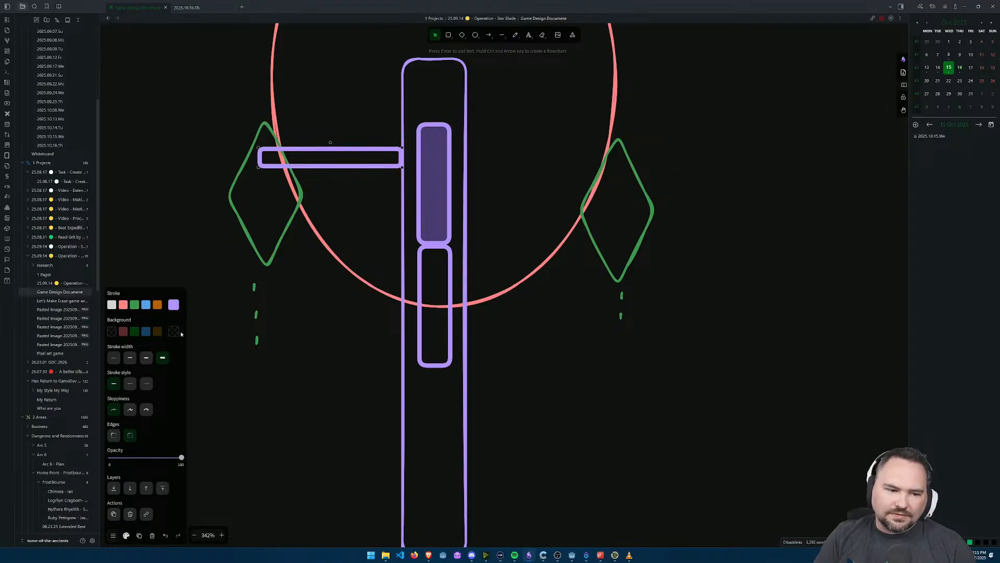
left_click(134, 305)
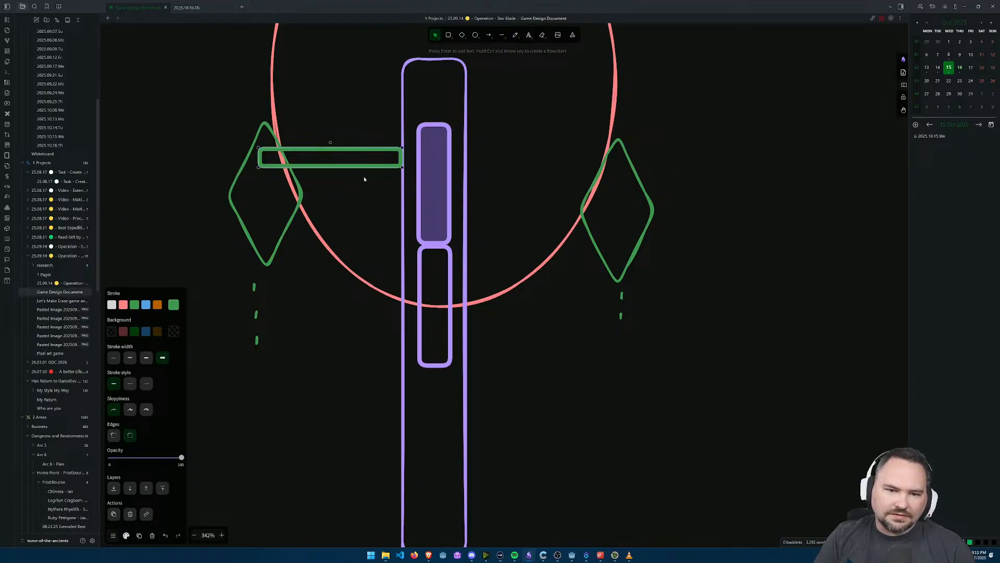
left_click_drag(337, 153, 541, 148, "alt")
left_click(520, 294)
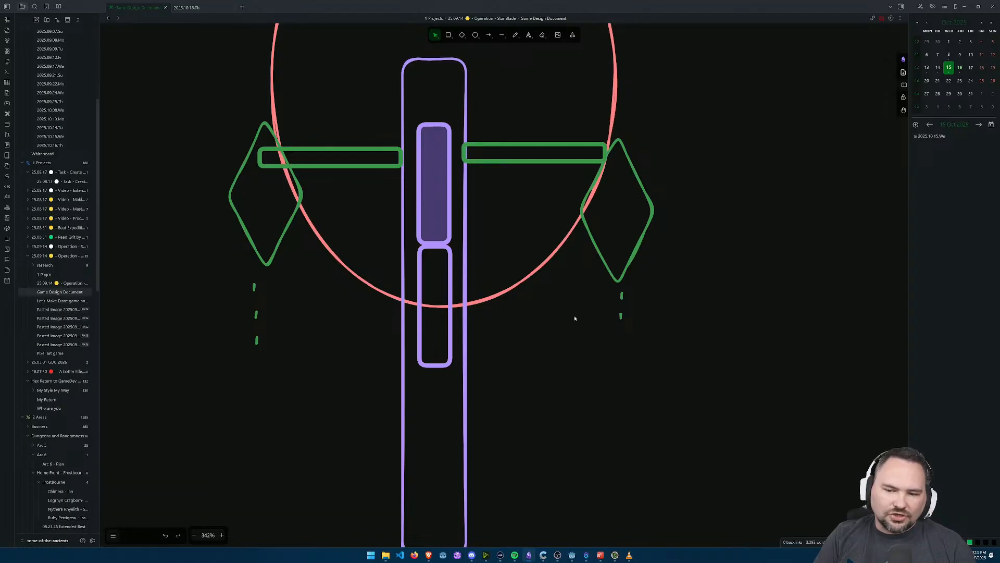
Step: Draw an orange rounded rectangle in the oval's upper half and rotate it into a diamond overlapping the top of the purple rectangle
scroll(625, 288, "down", 3)
scroll(591, 359, "up", 1)
left_click_drag(625, 294, 599, 459)
scroll(551, 337, "down", 4)
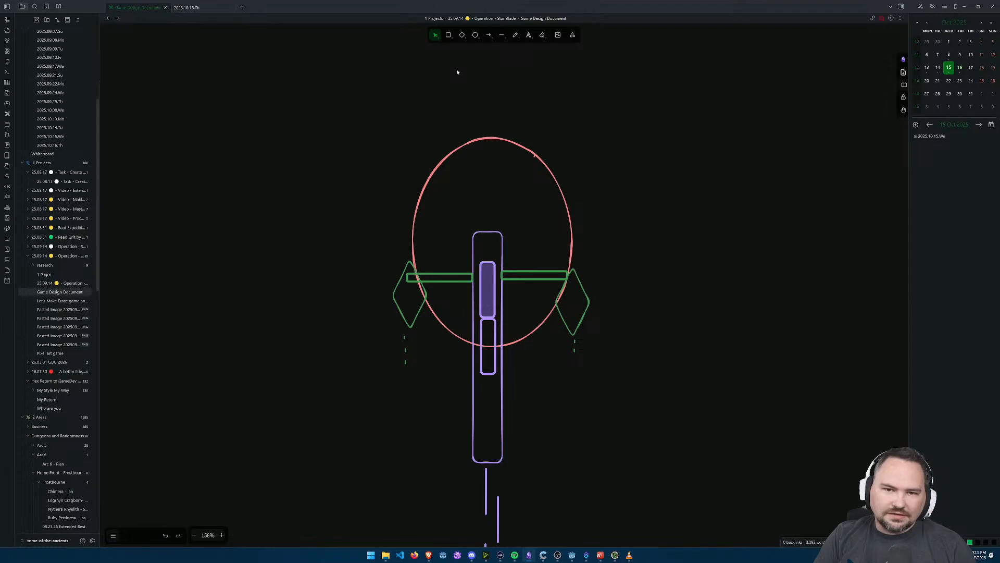
scroll(458, 71, "up", 3)
left_click(449, 35)
mouse_move(489, 215)
left_mouse_down()
mouse_move(529, 313)
mouse_move(552, 305)
mouse_move(558, 315)
left_mouse_up()
left_click(158, 305)
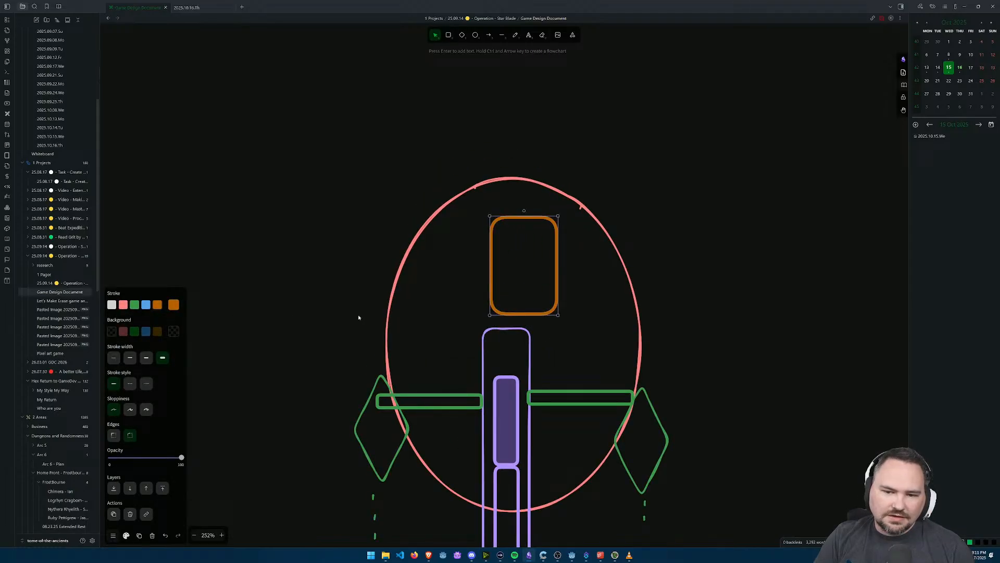
left_click_drag(524, 211, 522, 255)
left_click_drag(519, 306, 521, 335)
left_click_drag(511, 289, 498, 314)
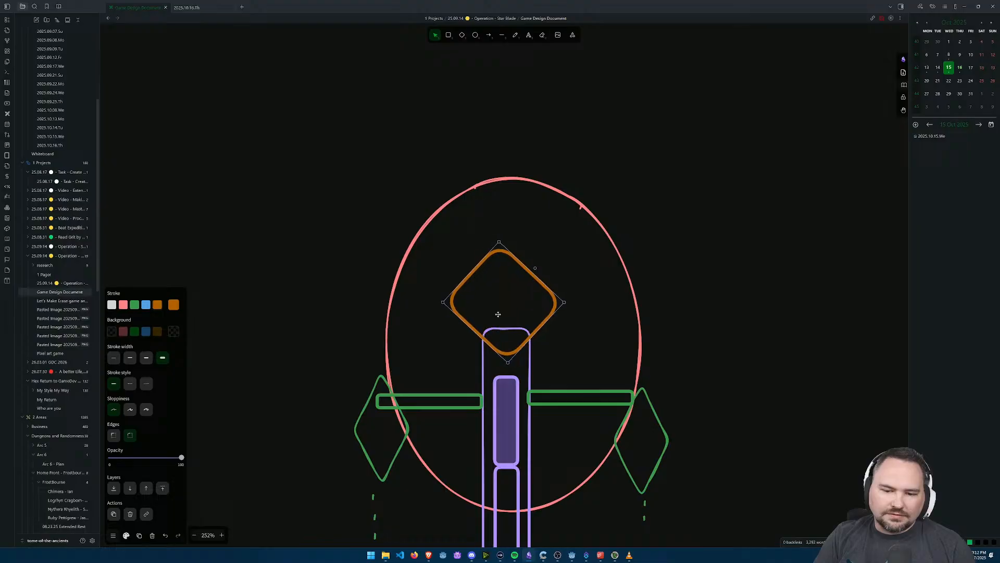
left_click(651, 333)
Step: Review the boss sketch's weapons and projectiles against the note tracks in 1BITDRAGON, and return to Obsidian
scroll(673, 402, "down", 5)
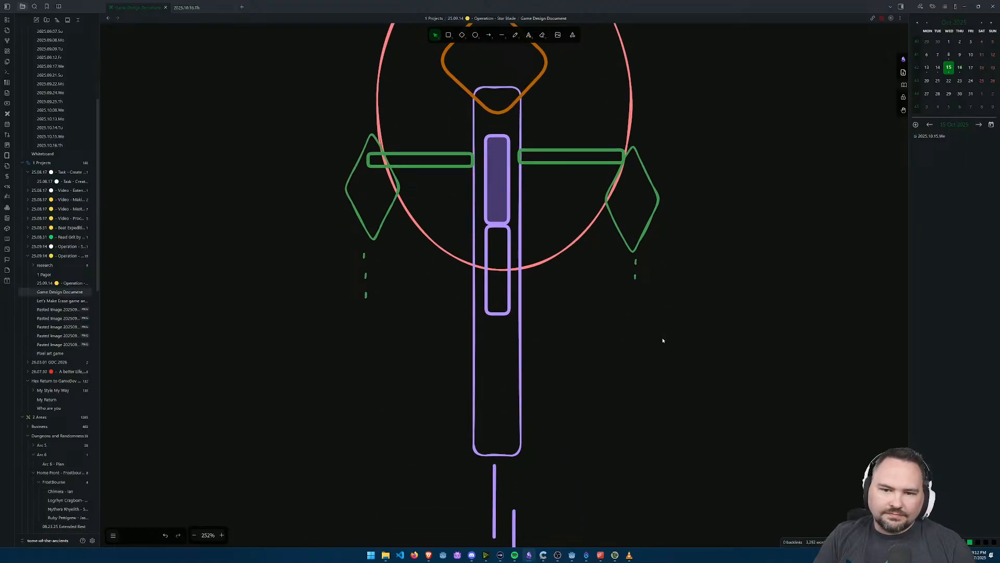
scroll(663, 338, "down", 5, "ctrl")
left_click_drag(585, 171, 584, 171)
left_click_drag(673, 364, 616, 344)
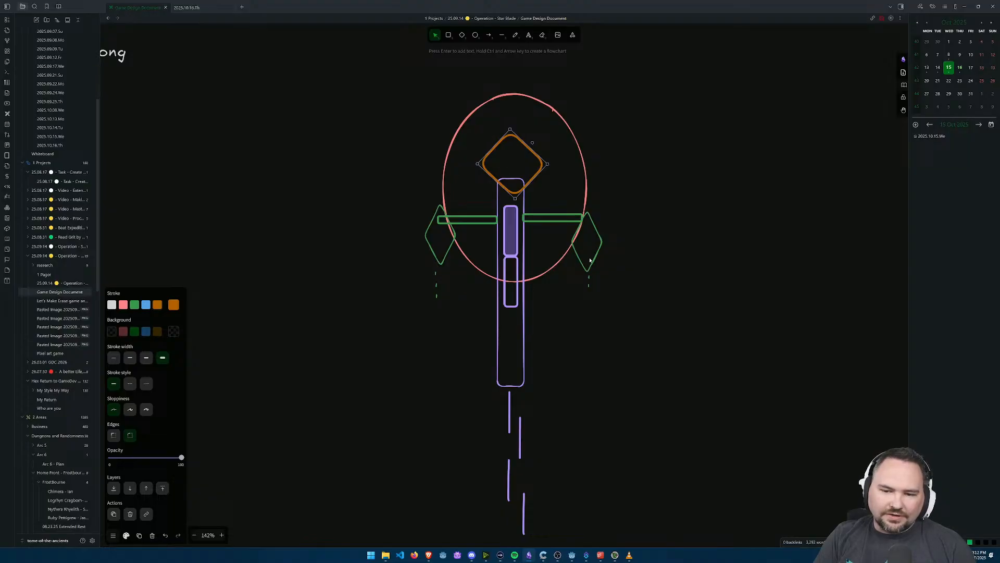
scroll(547, 286, "down", 2)
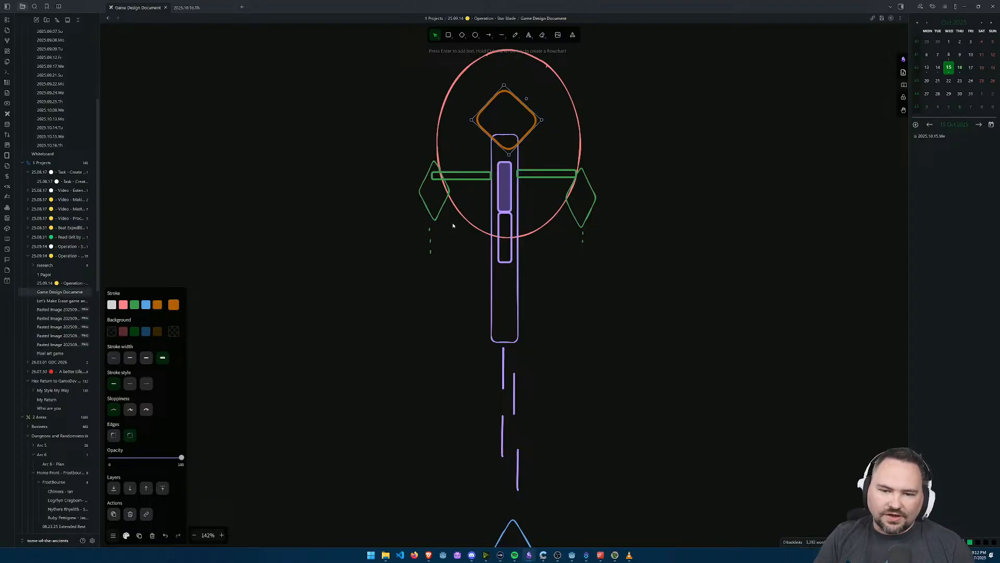
scroll(599, 234, "up", 5)
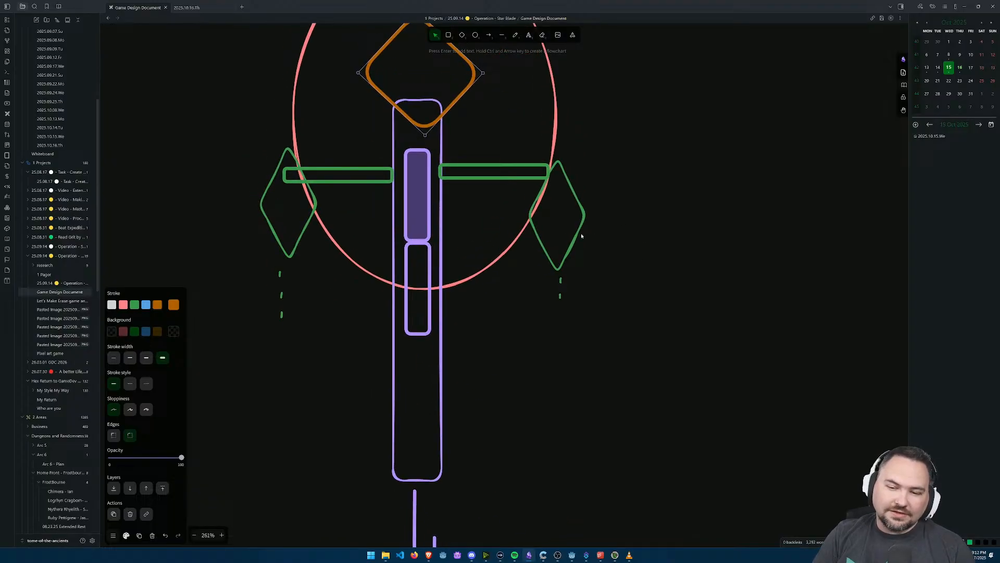
scroll(577, 237, "up", 1)
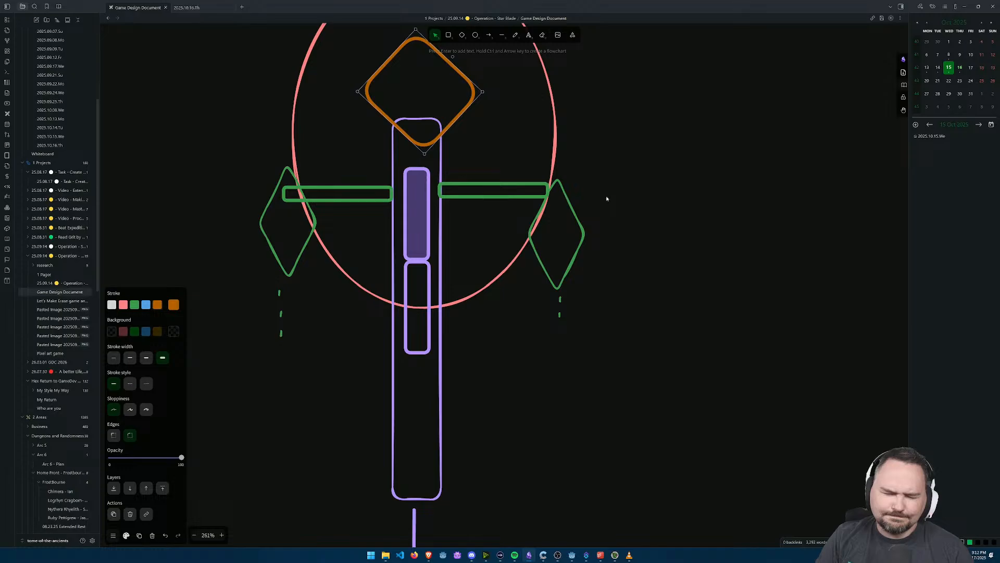
scroll(610, 255, "down", 3)
key("alt+Tab")
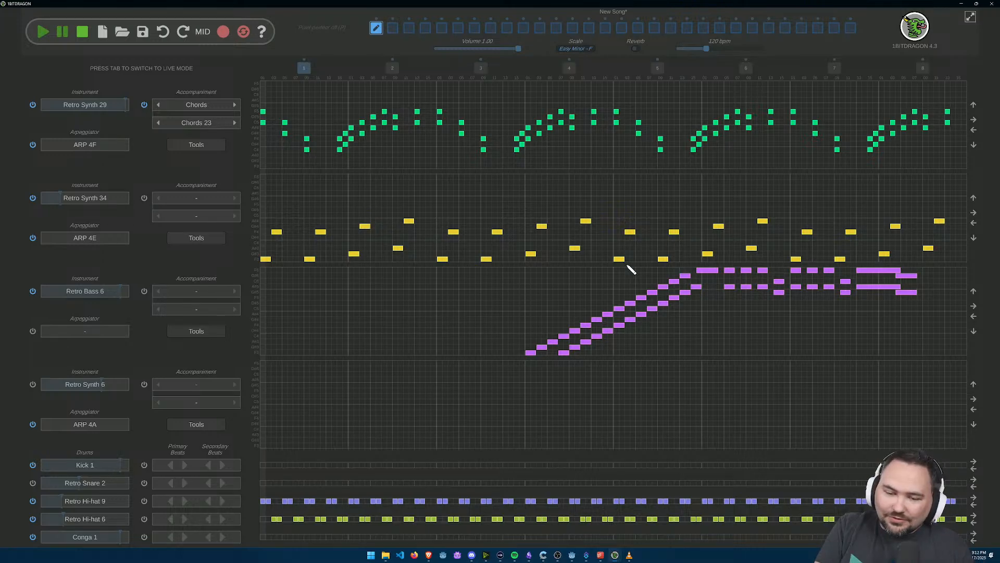
key("alt+Tab")
left_click_drag(654, 246, 653, 397)
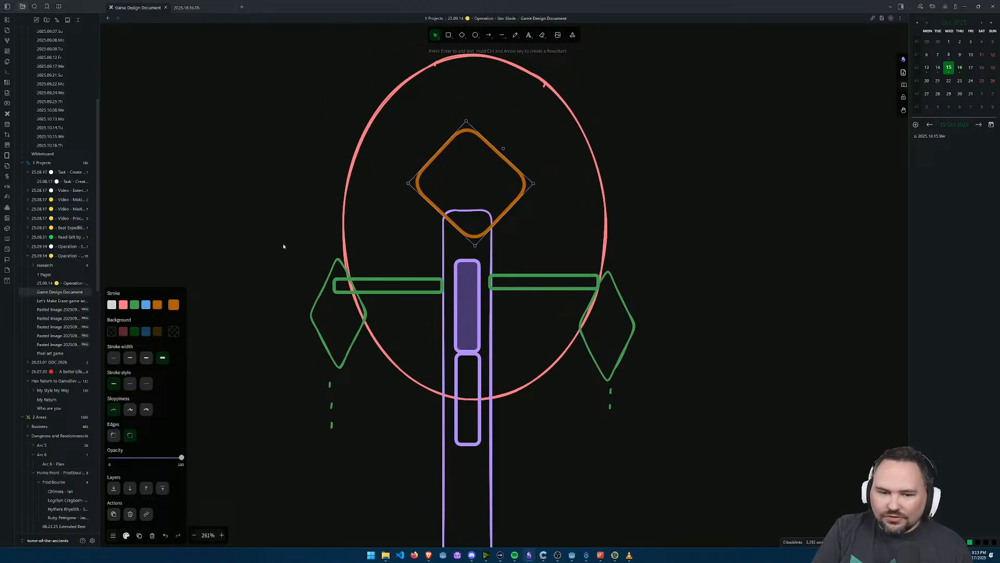
left_click_drag(564, 444, 572, 410)
Step: Add a purple (6741d9) text label "2C" centred in the lower part of the long purple rectangle
scroll(542, 436, "down", 3)
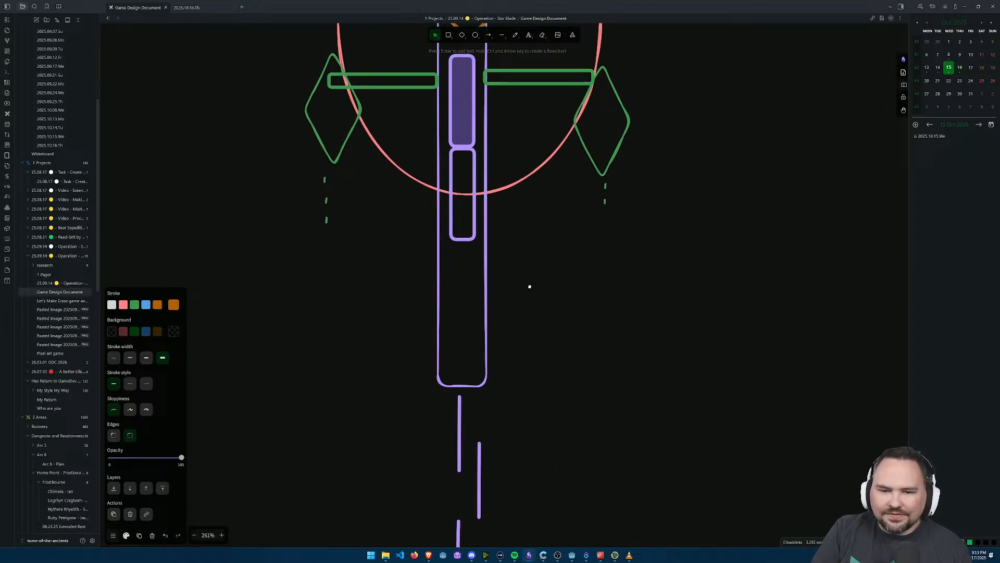
double_click(461, 328)
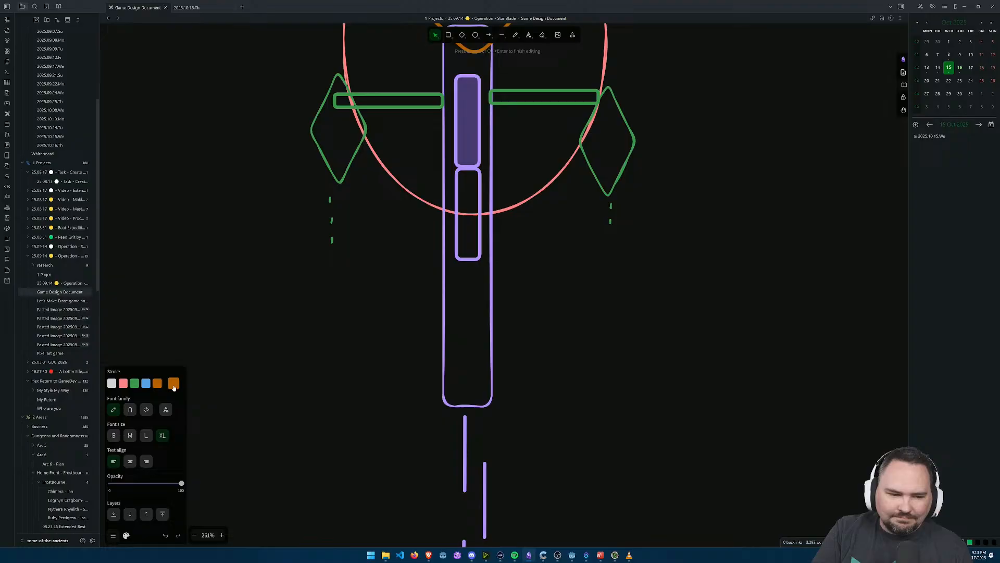
left_click(173, 384)
left_click(231, 437)
type("2")
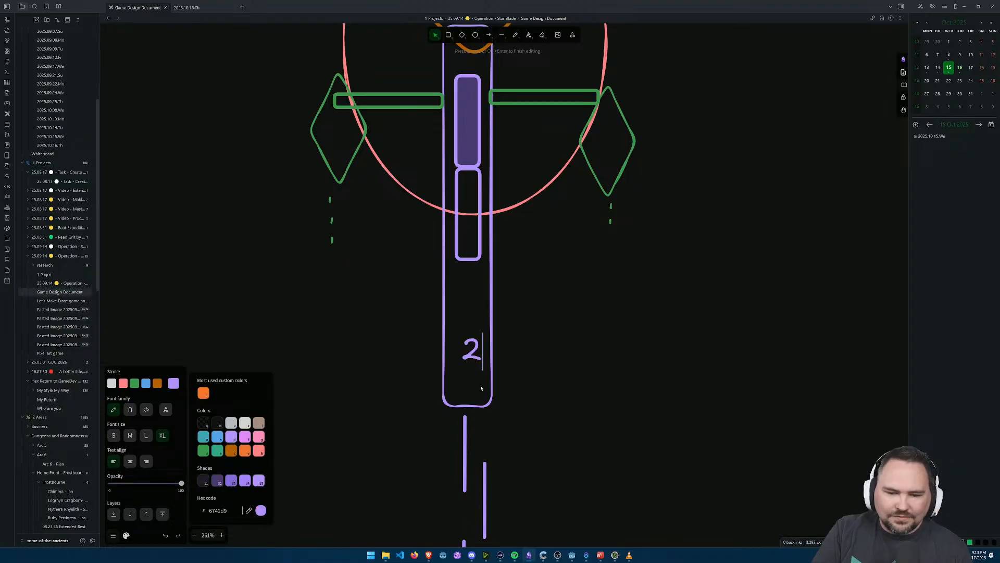
type("C")
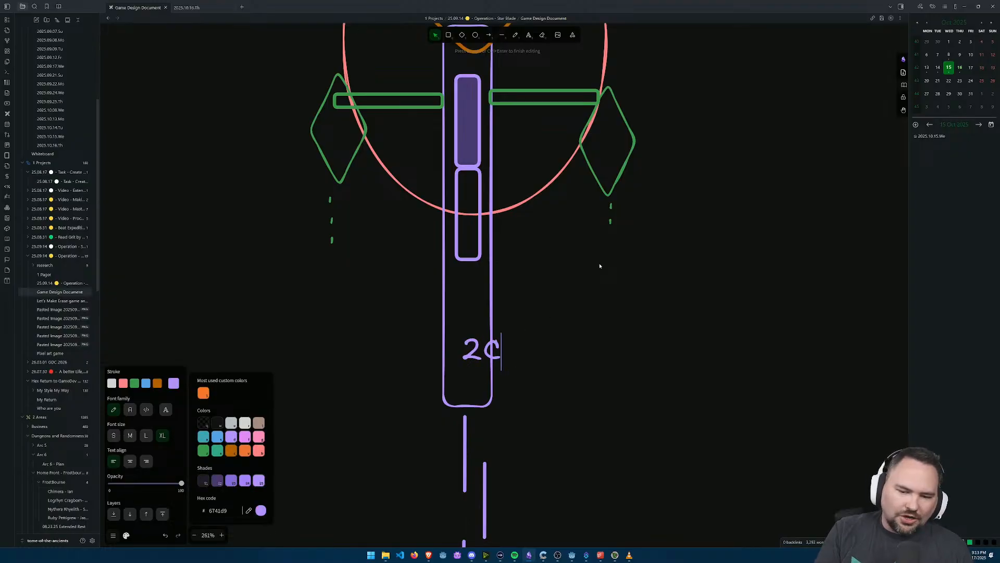
left_click_drag(487, 342, 475, 324)
left_click(580, 292)
key("alt+Tab")
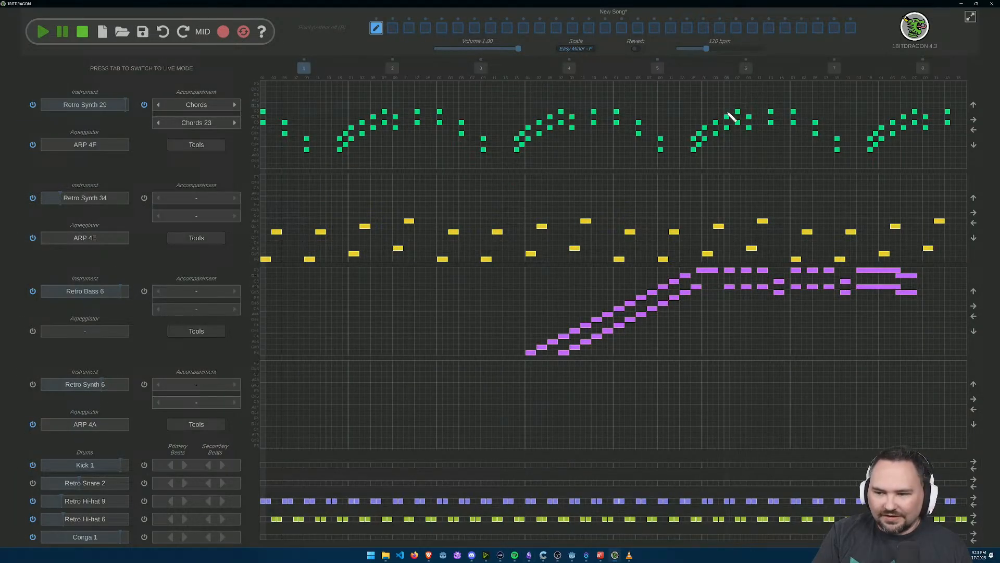
key("alt+Tab")
left_click_drag(380, 225, 421, 289)
key("alt+Tab")
key("alt+Tab")
key("t")
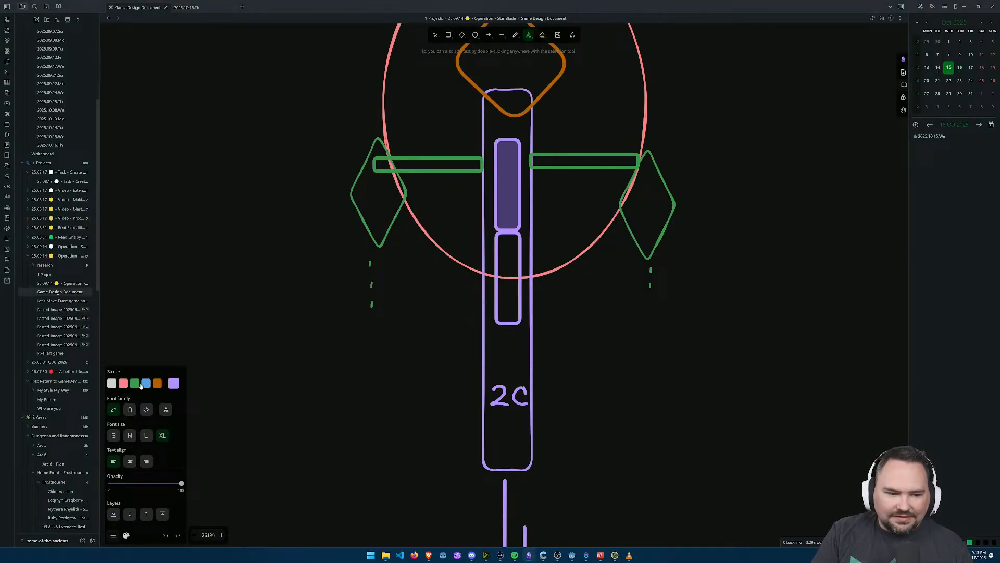
left_click(373, 201)
type("1/2c")
key("Escape")
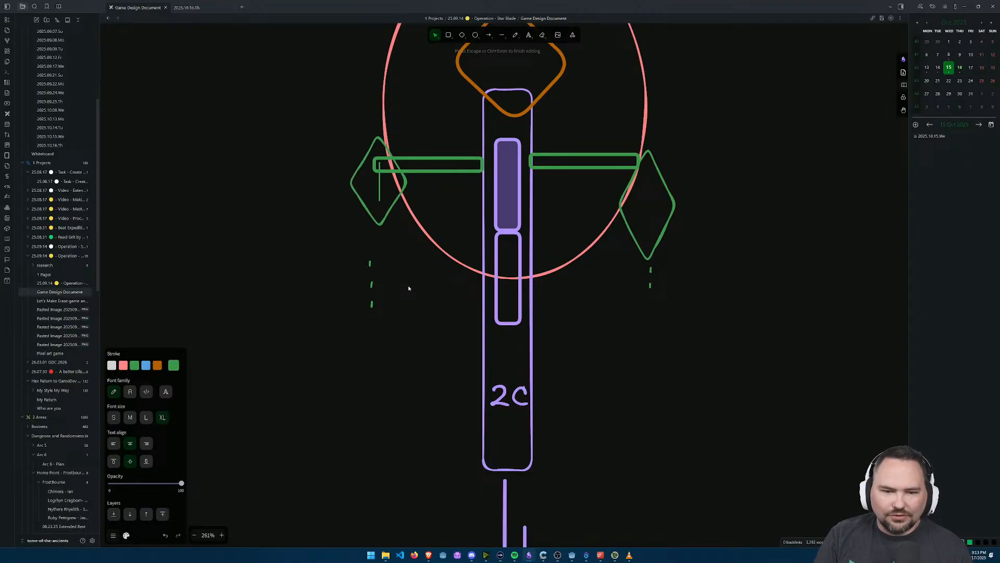
Step: Add a medium-size green "1/2c" label beside the left green diamond and duplicate it beside the right one
left_click(137, 436)
type("1/2c")
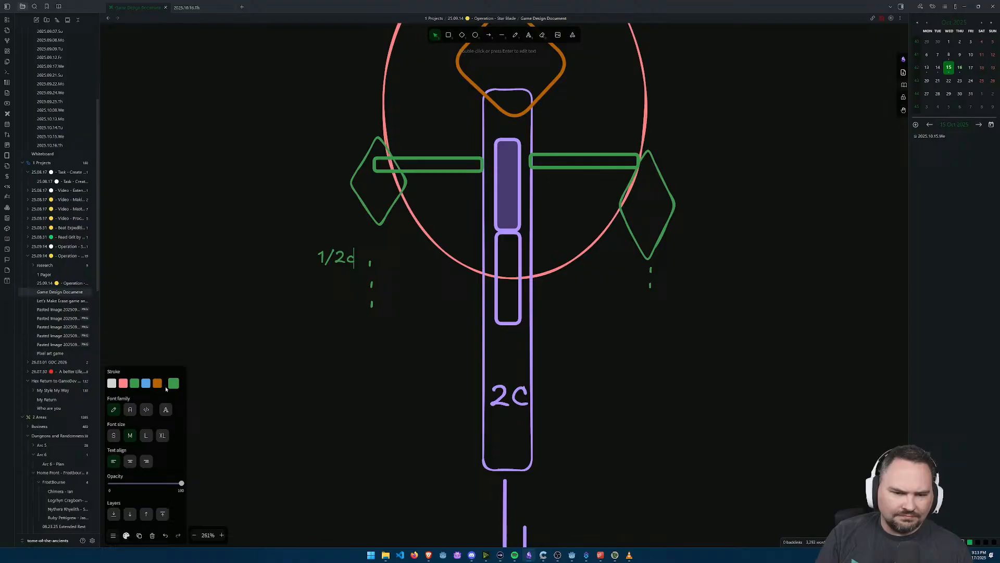
left_click(252, 335)
left_click_drag(330, 258, 677, 156)
left_click(738, 280)
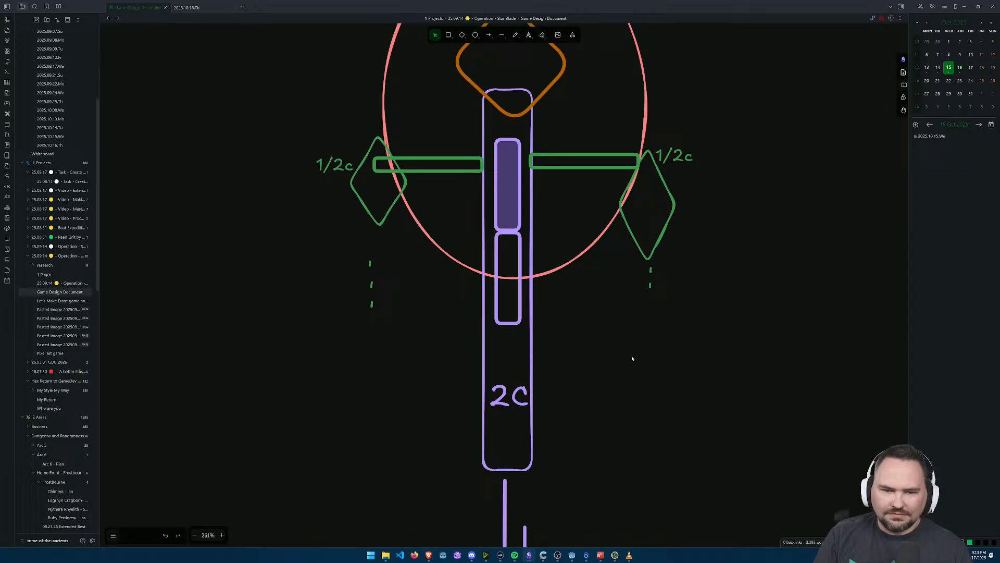
Step: Compare the labelled boss sketch with the chord notes in 1BITDRAGON, ending in 1BITDRAGON
scroll(621, 363, "down", 5)
scroll(713, 346, "down", 3)
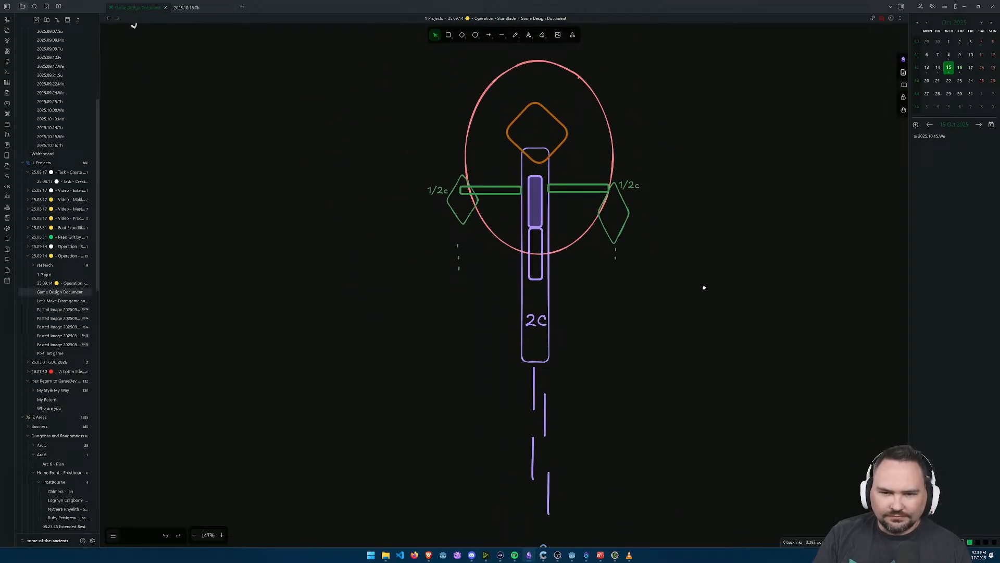
key("alt+Tab")
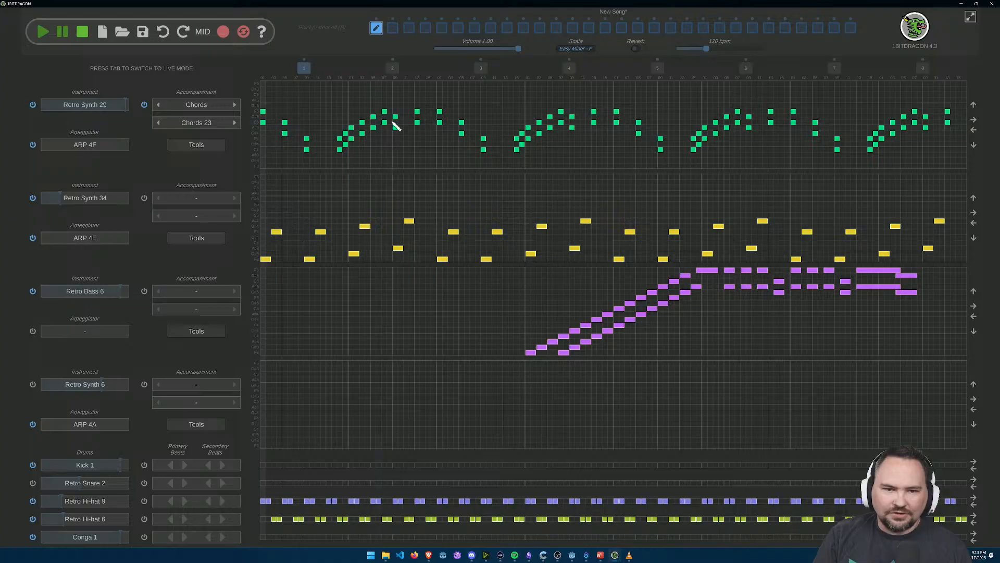
key("alt+Tab")
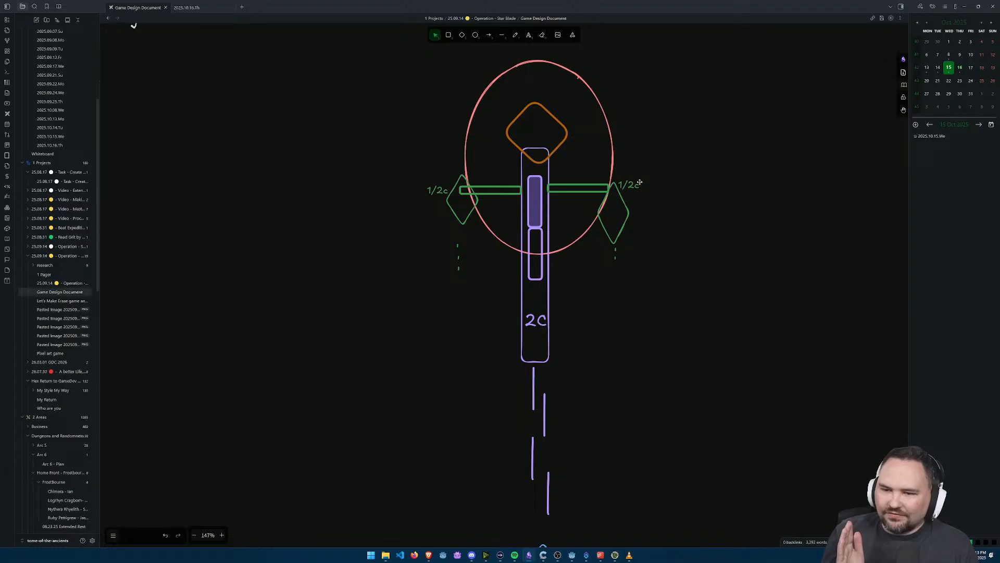
key("alt+Tab")
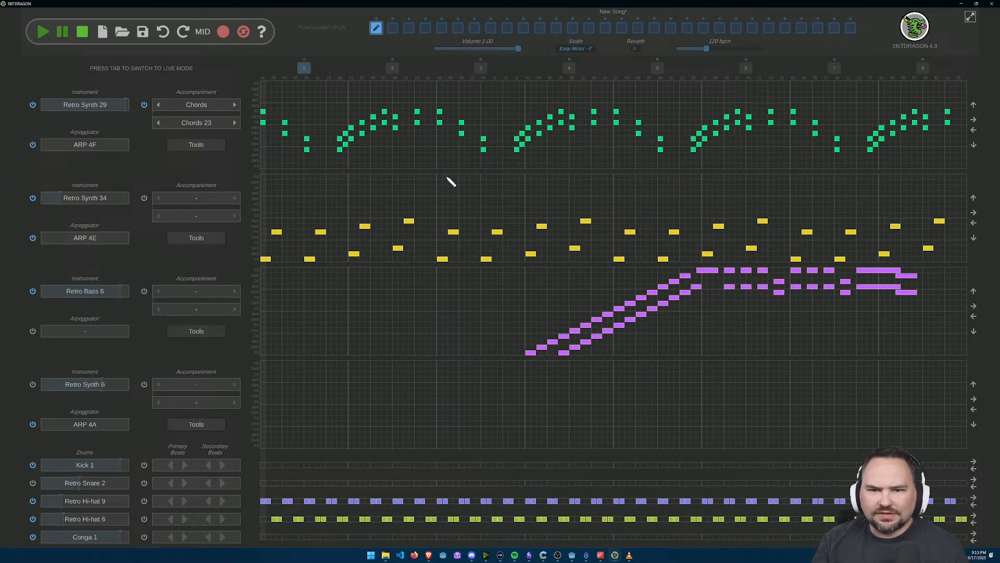
Step: Compare the green and purple labels on the boss sketch in Obsidian with the chord notes in 1BITDRAGON, ending in 1BITDRAGON
scroll(459, 102, "up", 2)
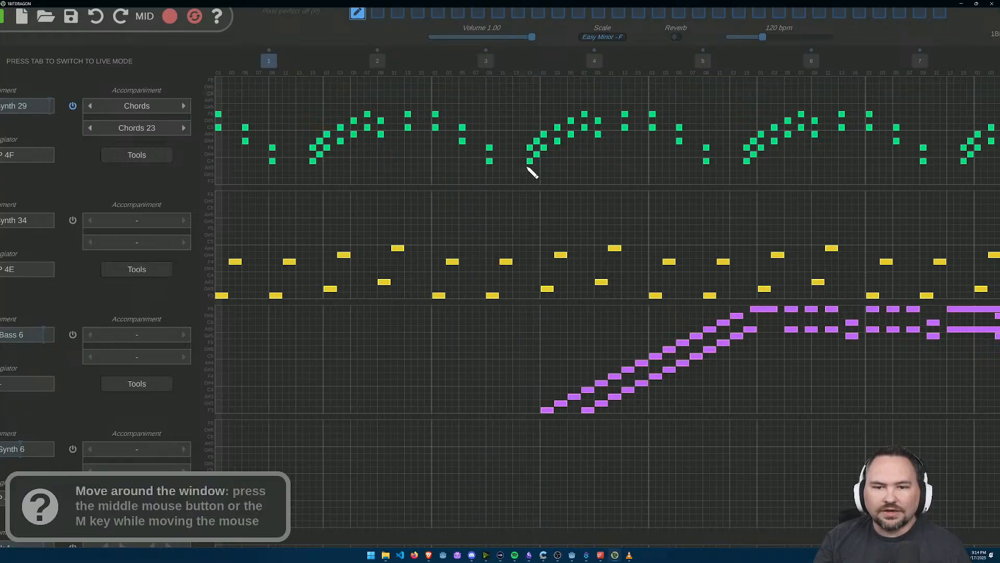
key("alt+Tab")
scroll(449, 228, "up", 2)
scroll(458, 245, "down", 2)
scroll(458, 246, "up", 5)
left_click_drag(505, 285, 494, 326)
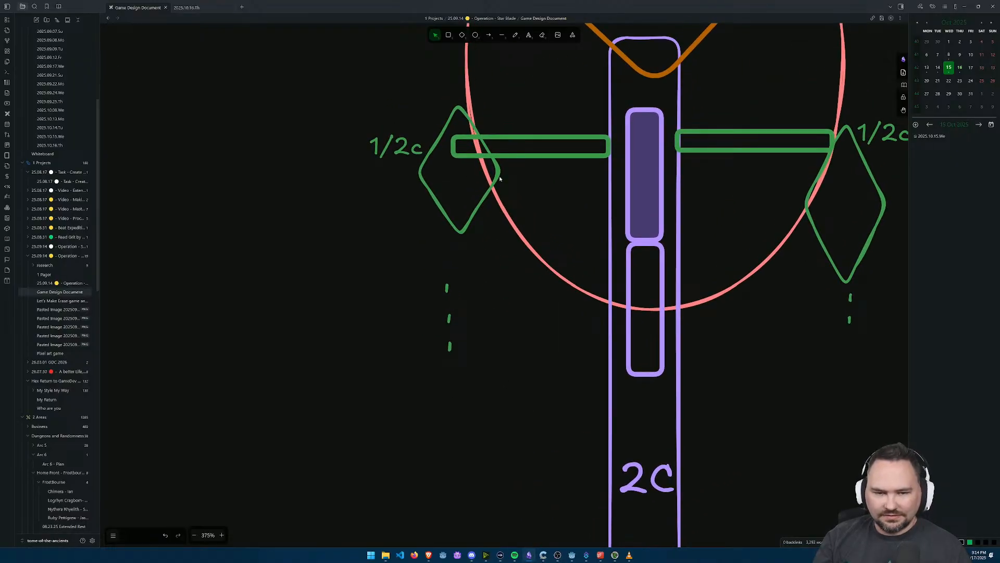
scroll(470, 199, "down", 2)
left_click_drag(503, 281, 488, 374)
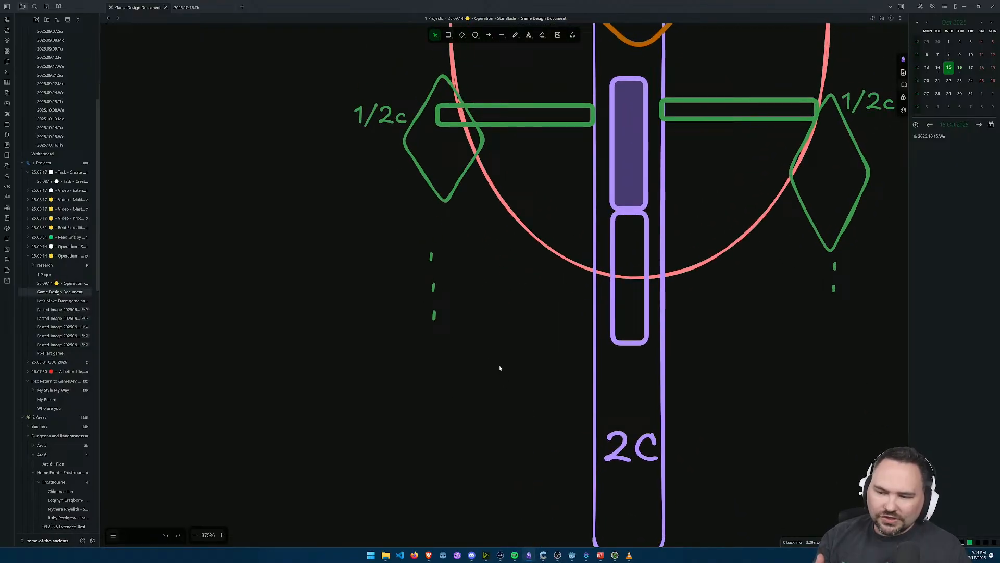
key("alt+Tab")
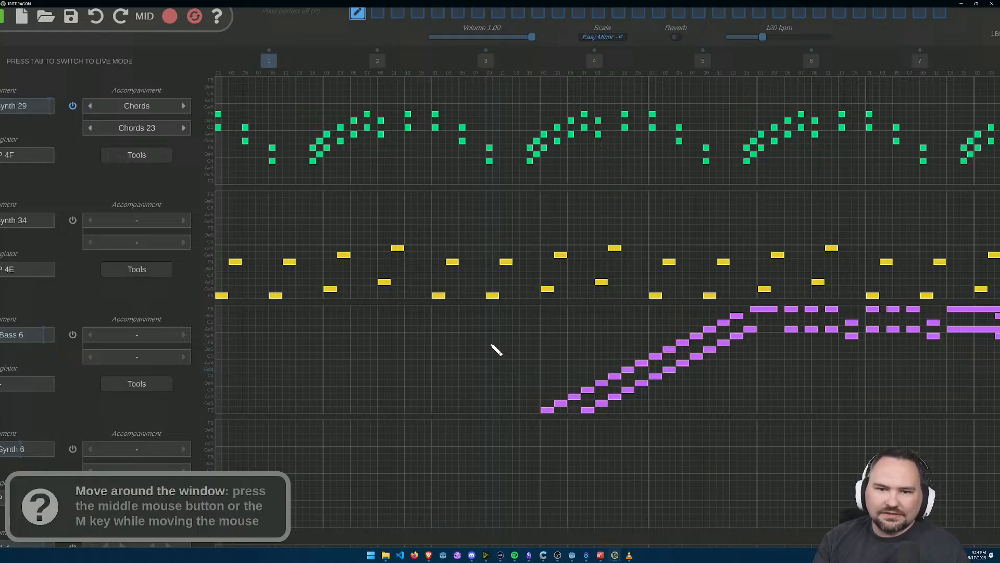
key("alt+Tab")
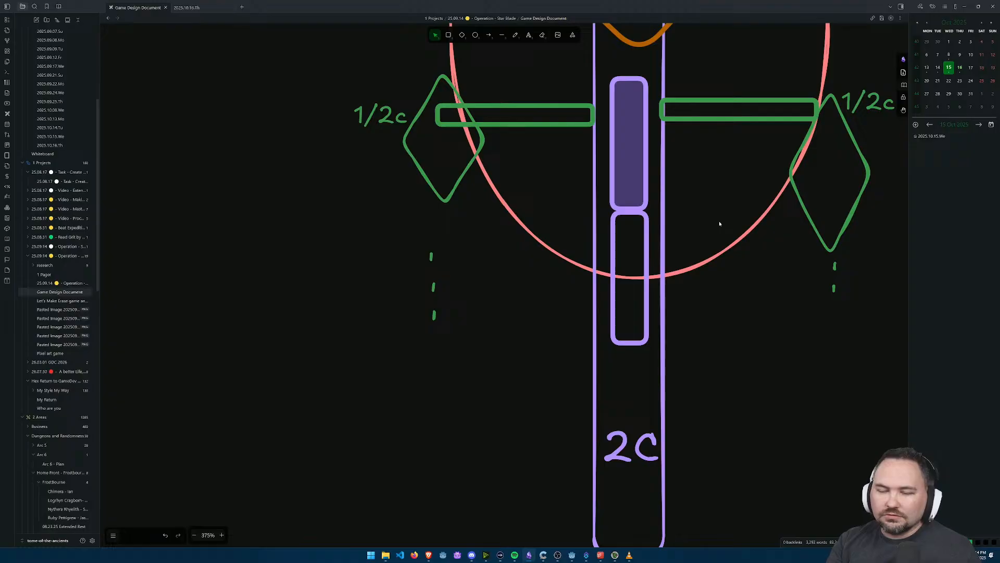
key("alt+Tab")
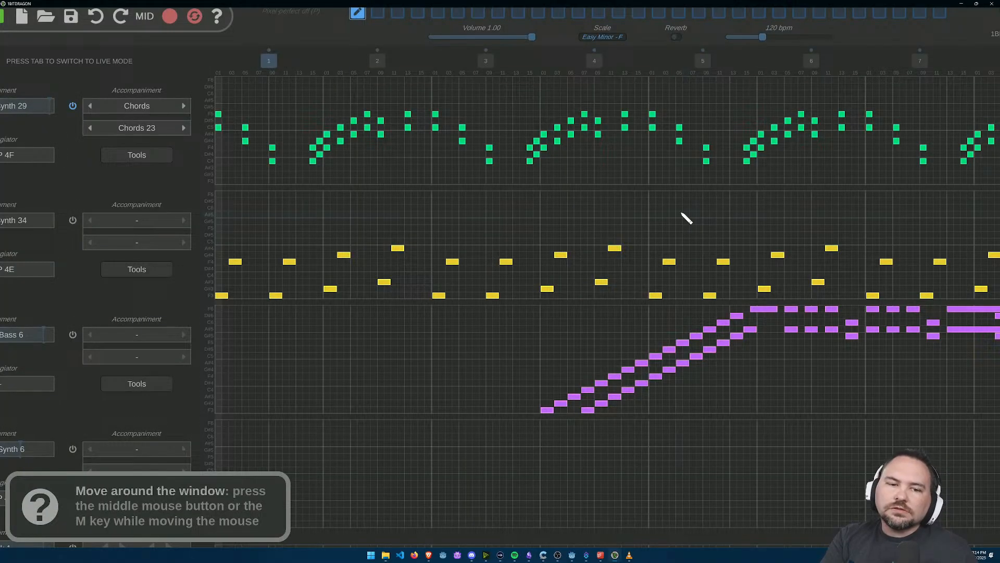
Step: Set the fourth track's instrument to Retro Synth 29 and its arpeggiator to ARP 4F
scroll(419, 214, "down", 2)
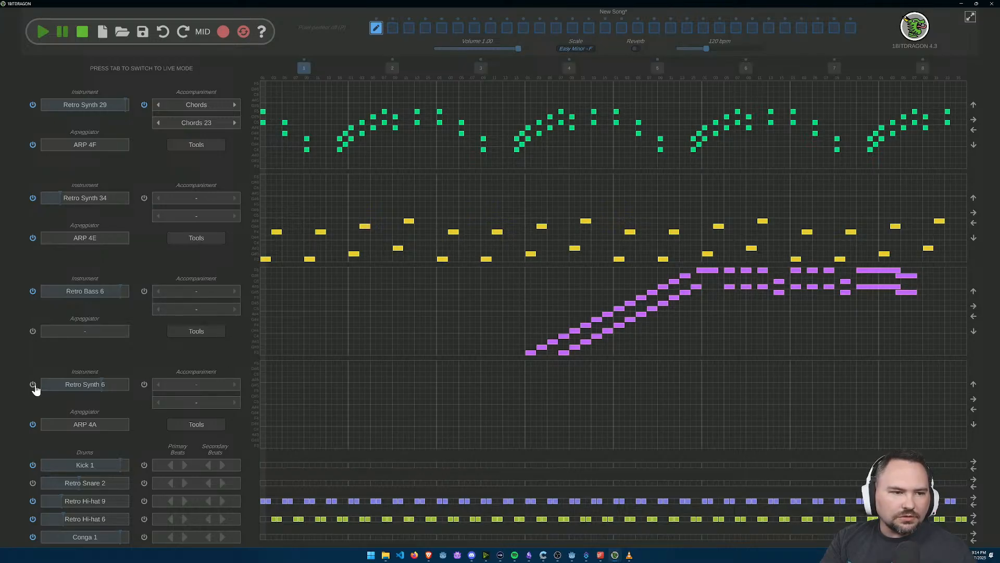
left_click(95, 388)
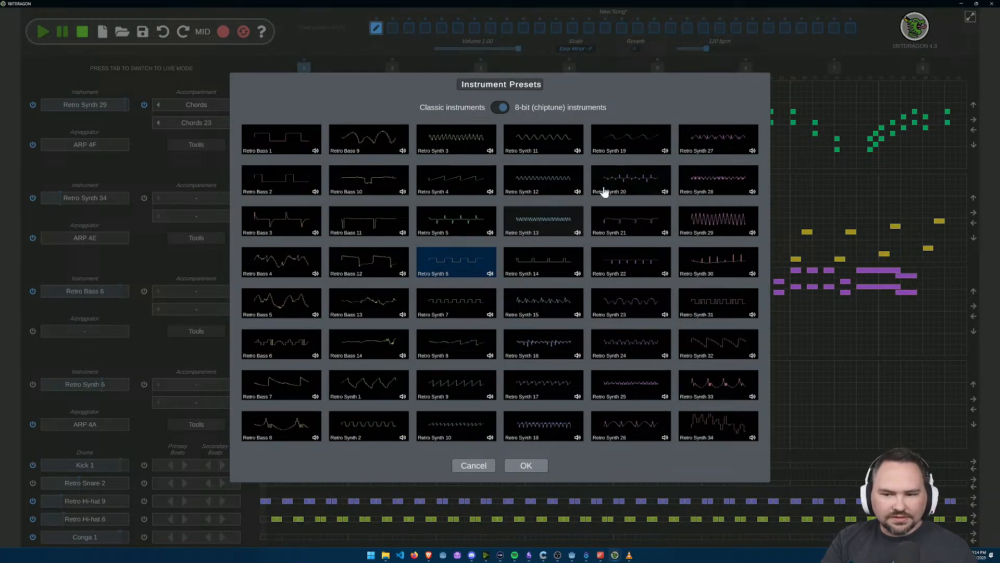
left_click(750, 229)
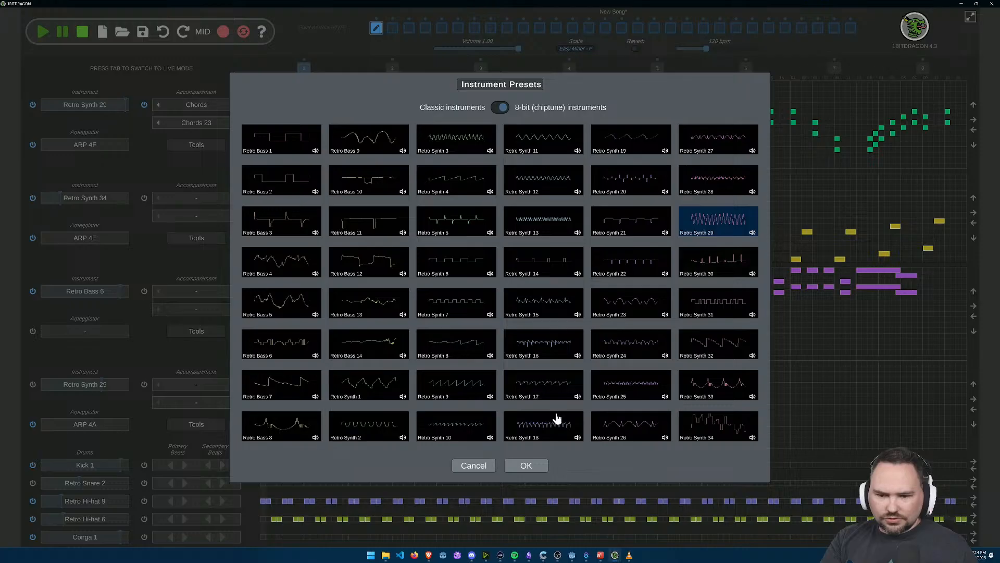
left_click(523, 468)
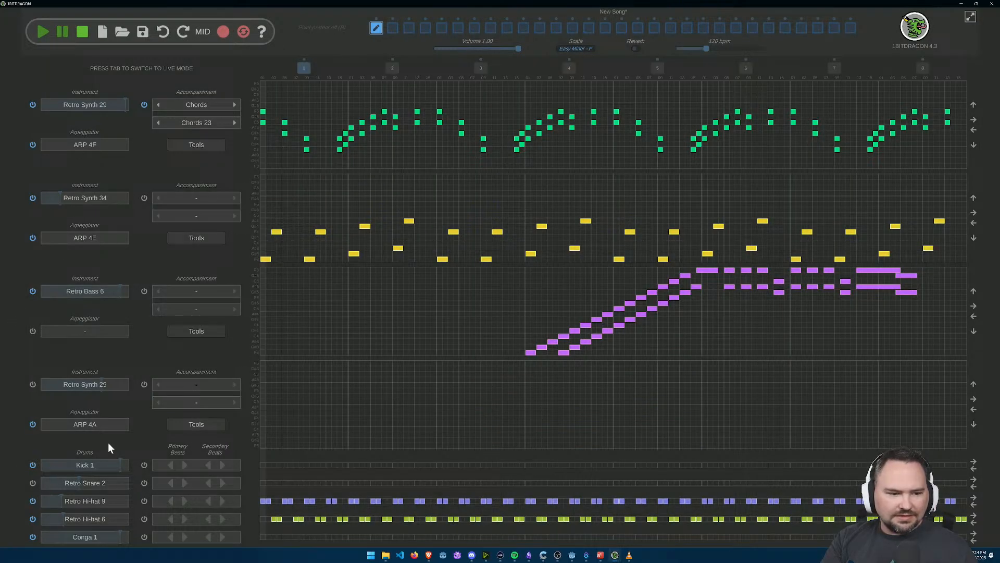
left_click(99, 428)
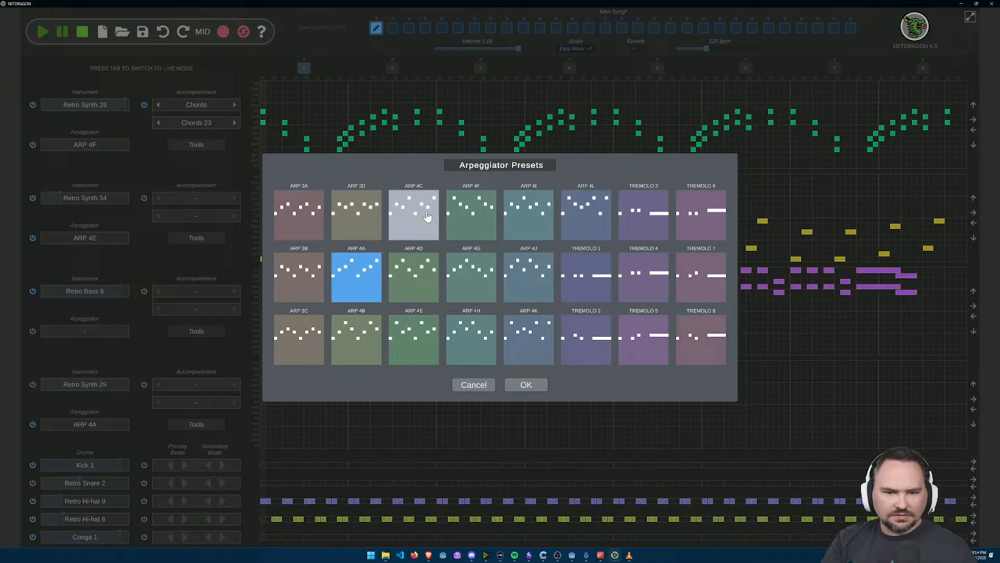
left_click(471, 214)
left_click(525, 384)
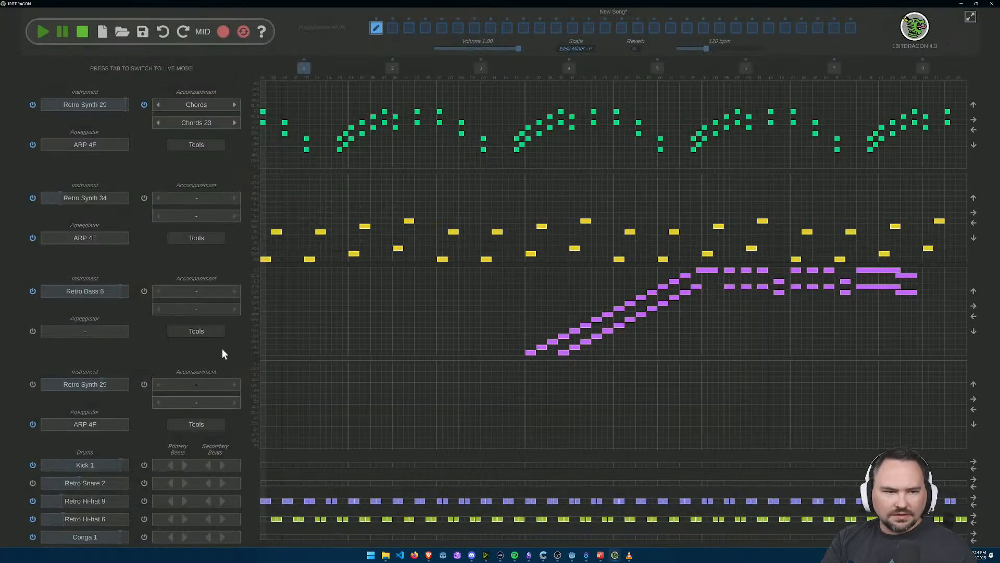
Step: Give the fourth track the Chords 23 accompaniment and move its notes three steps down
left_click(234, 385)
left_click(234, 384)
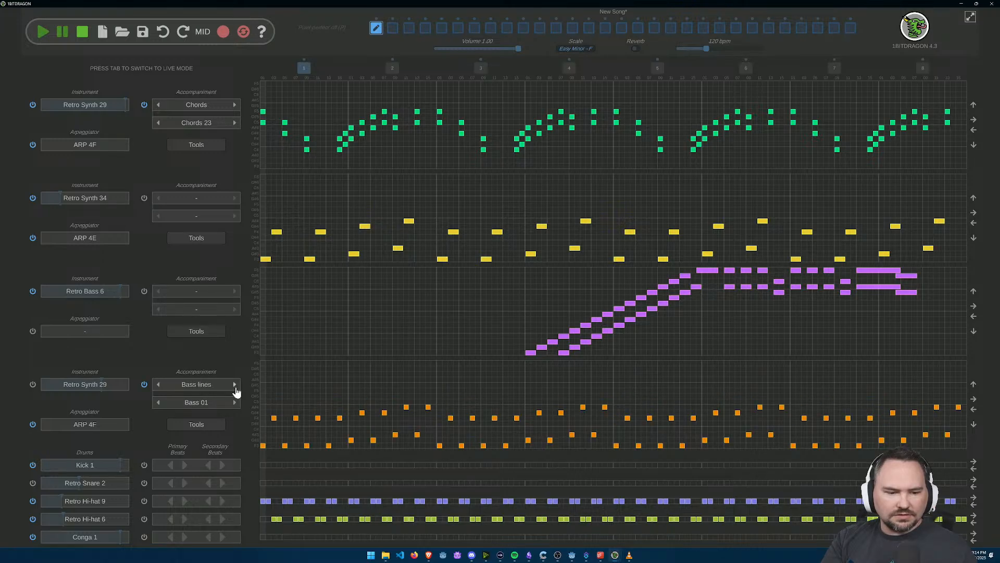
left_click(160, 402)
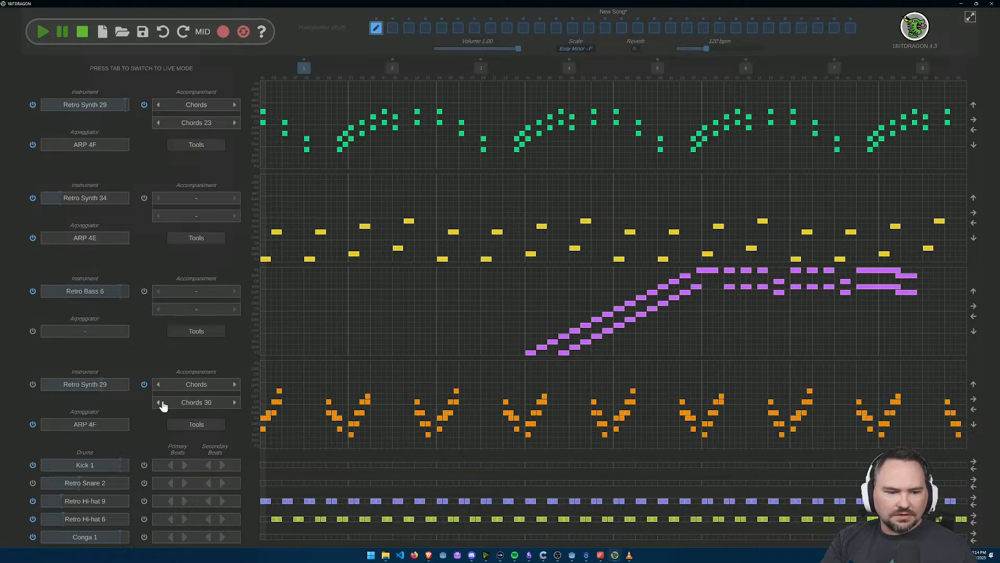
left_click(160, 402)
left_click(160, 403)
left_click(160, 402)
left_click(160, 402)
left_click(160, 402)
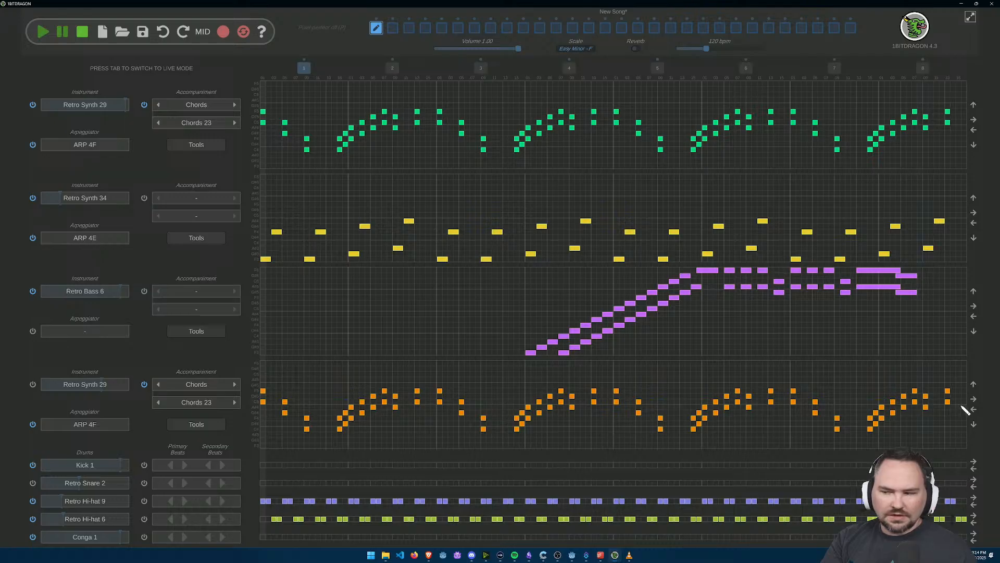
left_click(973, 424)
left_click(973, 424)
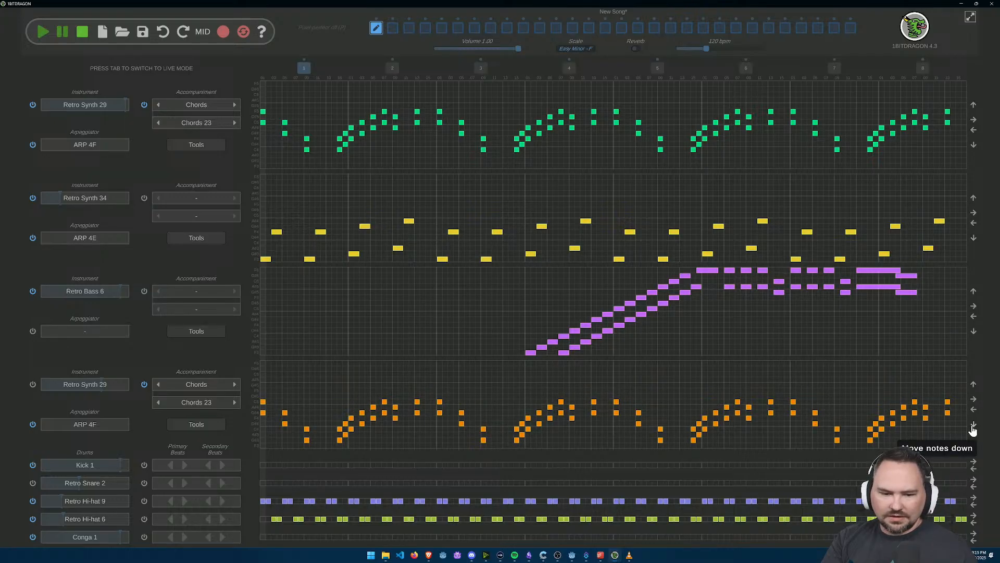
left_click(973, 426)
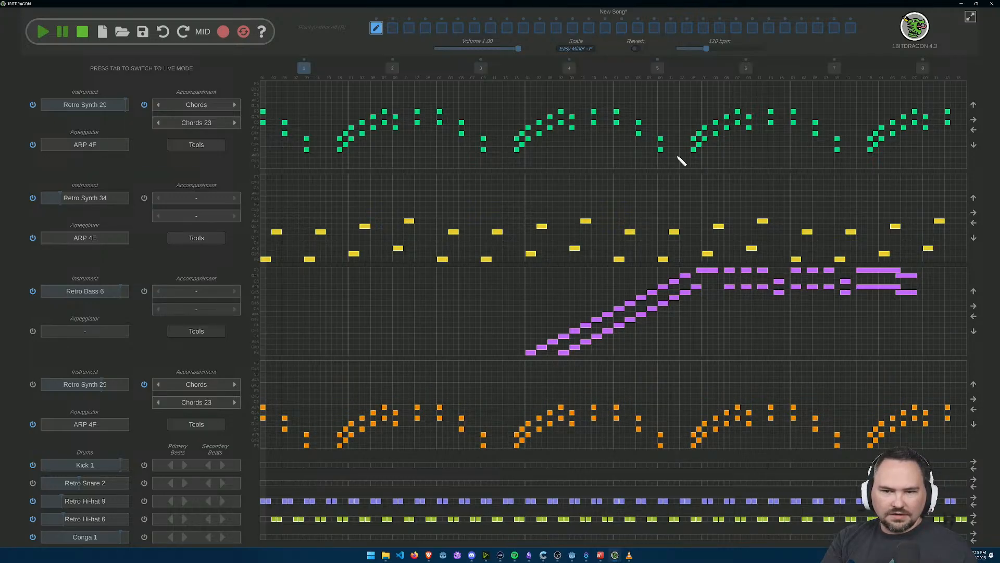
Step: Raise the first track's notes five steps and briefly play the song with the fourth track switched on
left_click(973, 107)
left_click(973, 107)
left_click(973, 107)
left_click(973, 107)
left_click(974, 107)
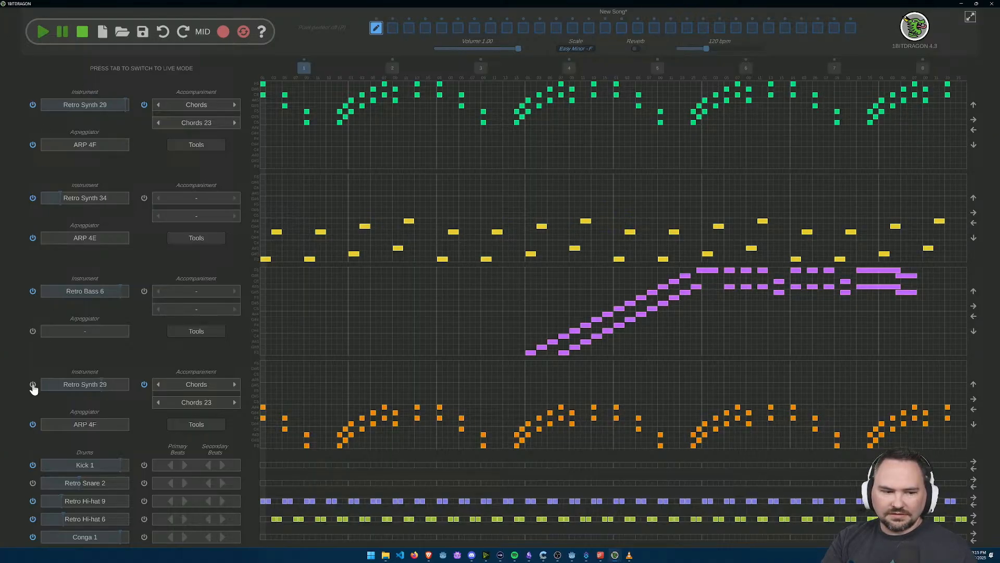
left_click(45, 35)
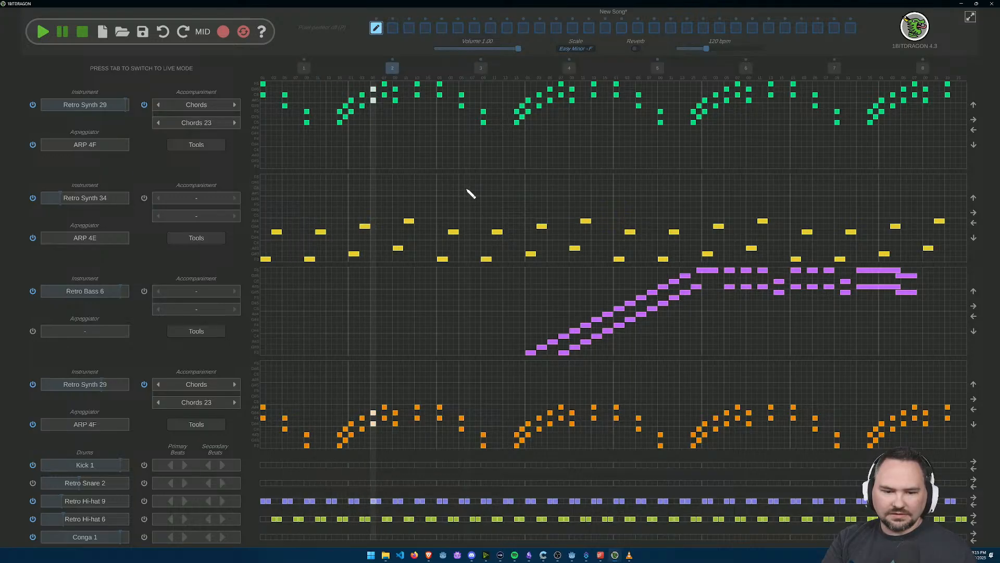
left_click(81, 33)
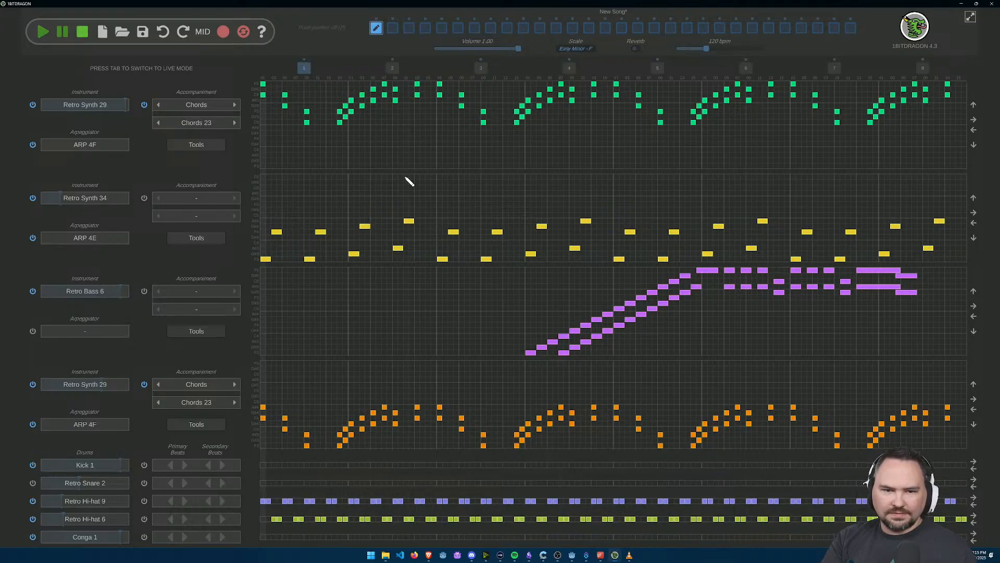
Step: Try shifting the fourth track's notes eleven grid steps to the right, and briefly play the song to hear the offset
left_click(973, 399)
left_click(974, 399)
left_click(973, 399)
left_click(974, 399)
left_click(973, 399)
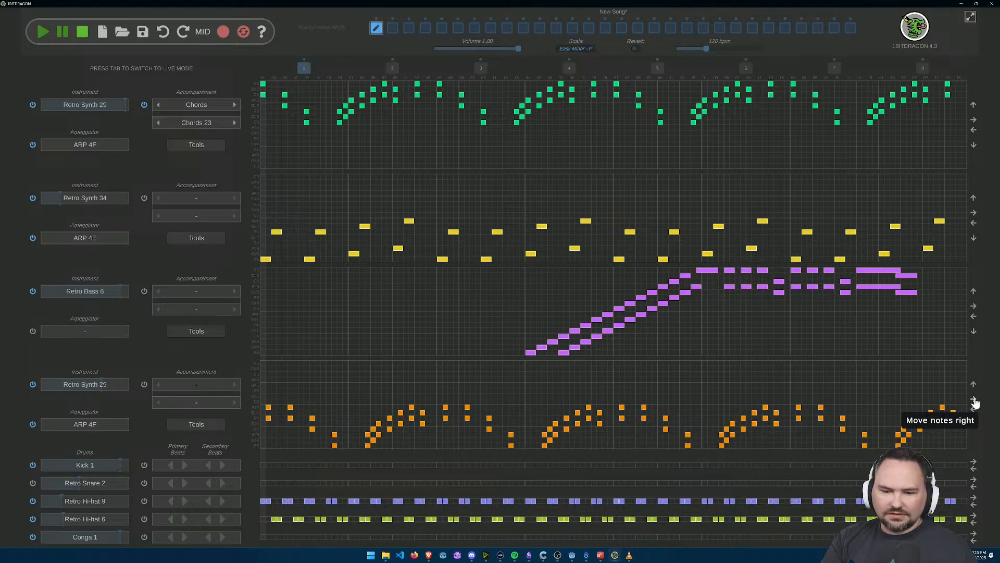
left_click(974, 399)
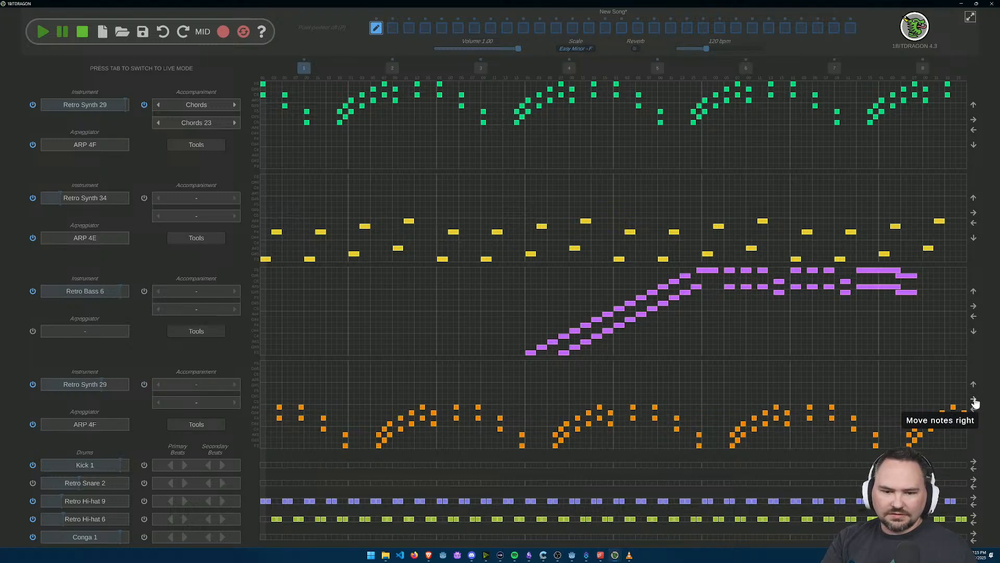
left_click(974, 399)
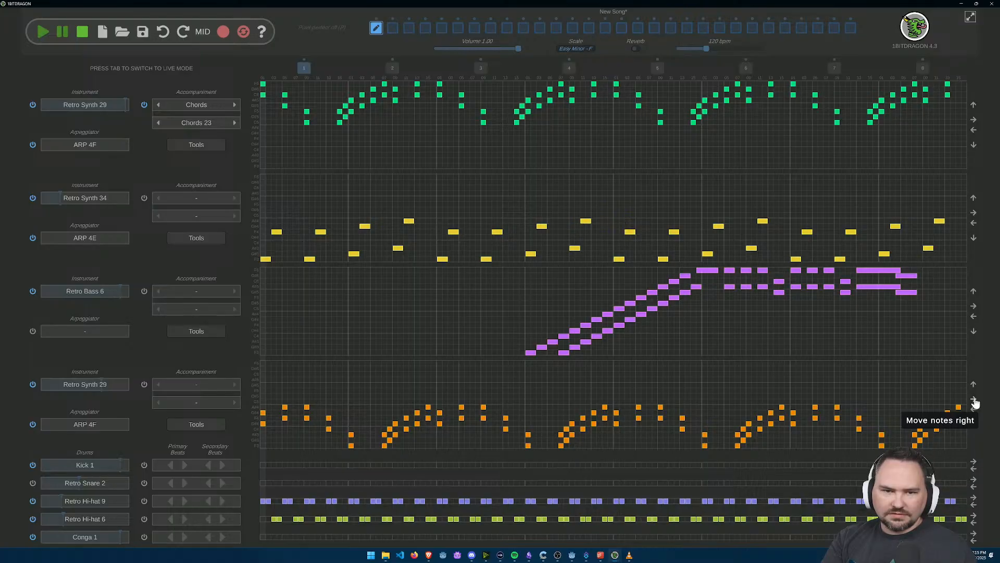
left_click(974, 400)
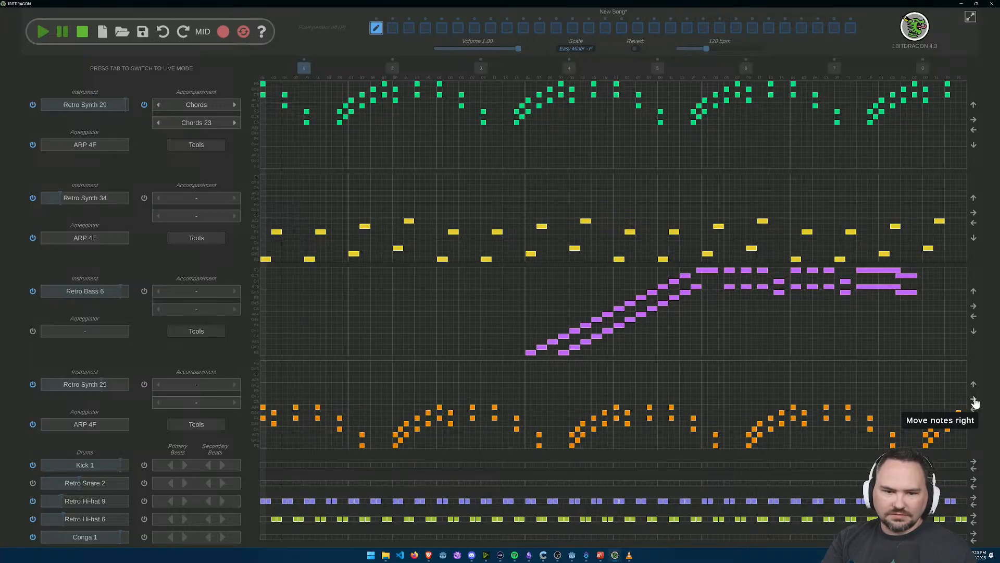
left_click(974, 400)
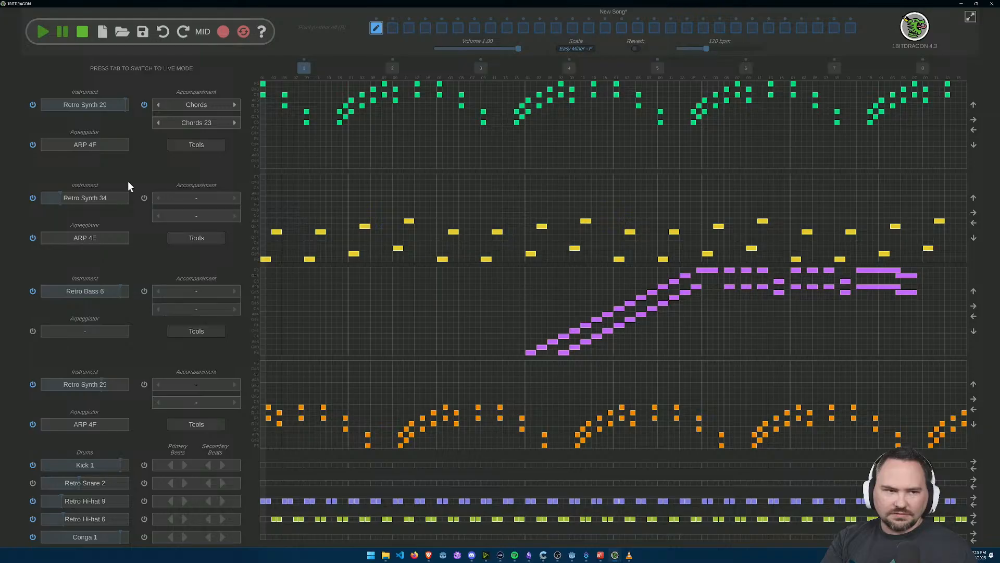
left_click(49, 37)
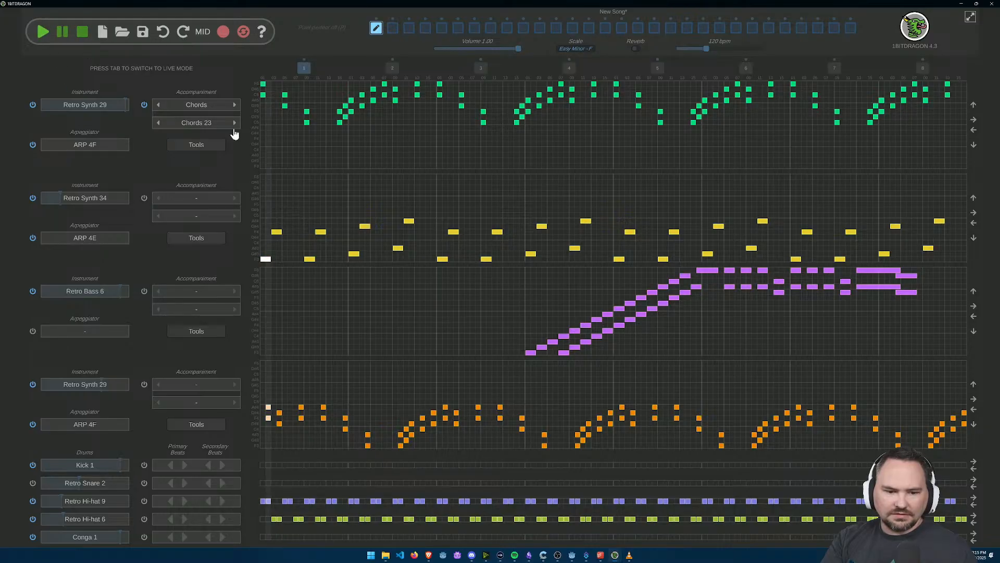
left_click(83, 33)
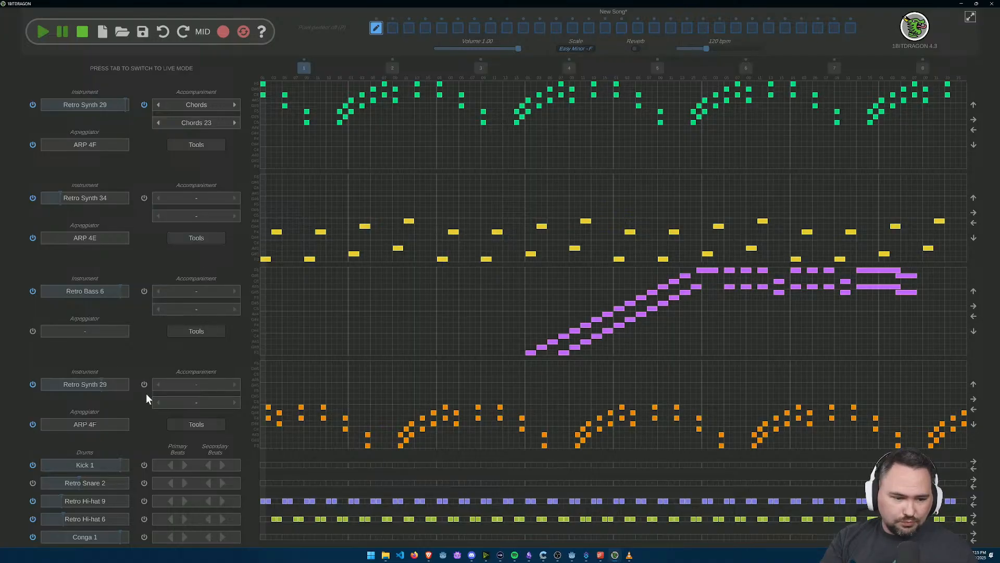
Step: Reset the fourth track's accompaniment to Chords 23 at its unshifted timing
left_click(234, 386)
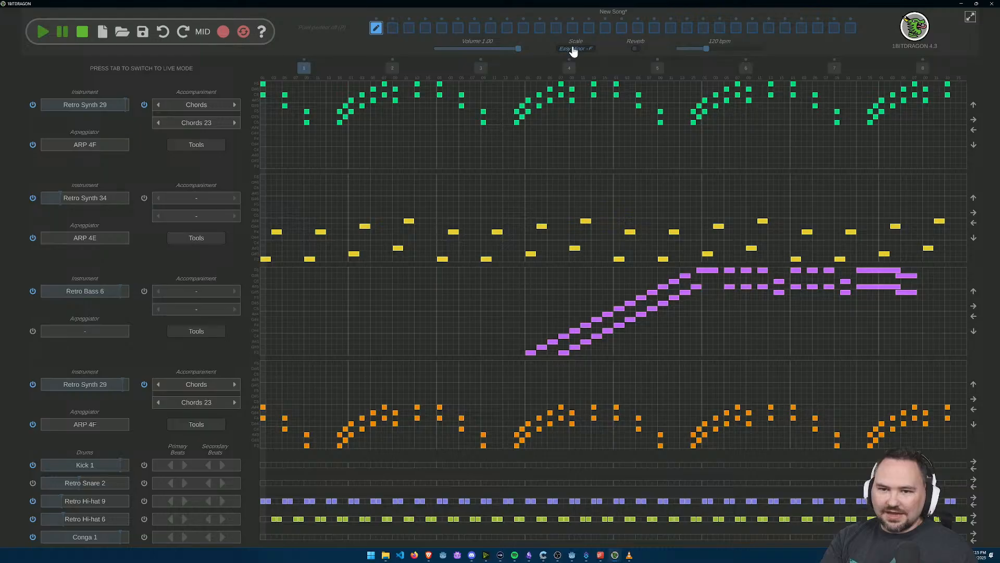
left_click(973, 421)
left_click(974, 385)
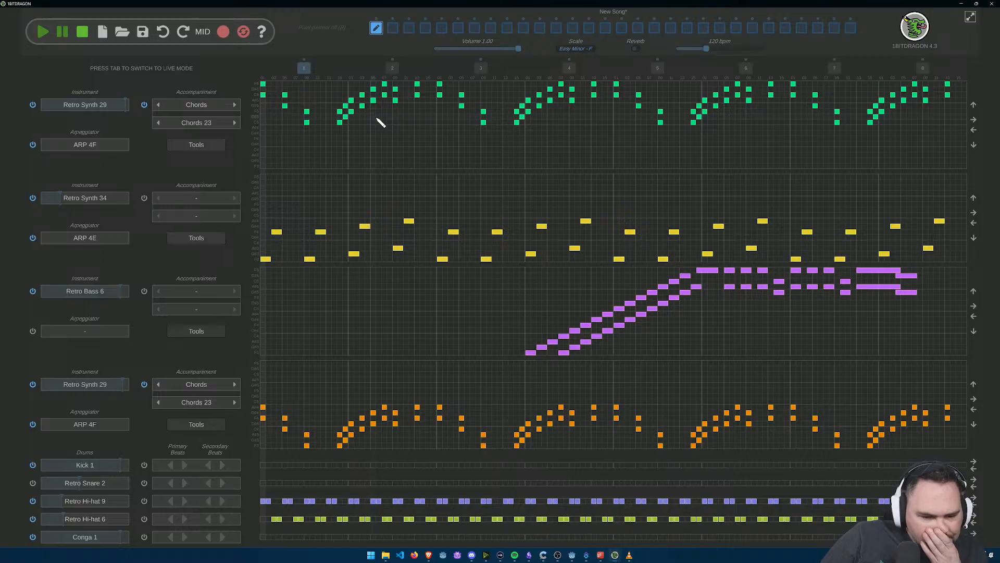
Step: Change the accompaniment of both the first and the fourth track to the Bass 01 bass line
left_click(156, 109)
left_click(156, 109)
left_click(157, 111)
left_click(156, 111)
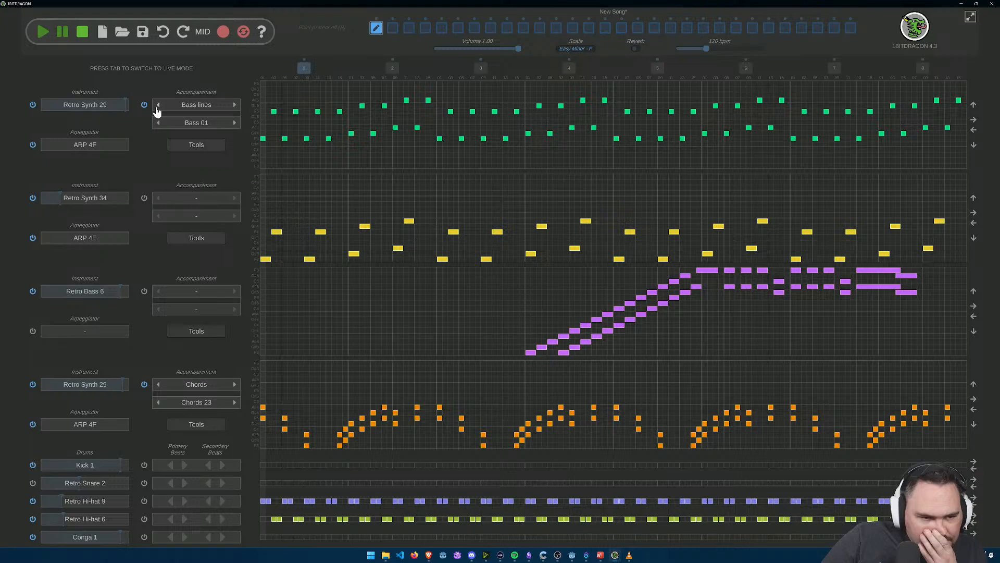
left_click(159, 385)
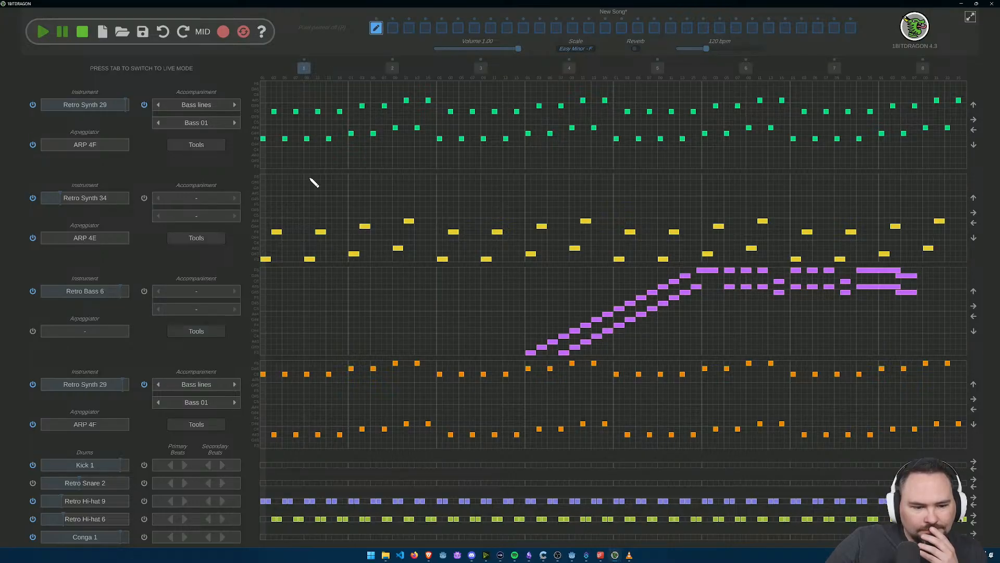
Step: Move the fourth track's bass line notes up by three steps overall
left_click(972, 386)
left_click(974, 386)
left_click(973, 385)
left_click(974, 386)
left_click(975, 425)
left_click(974, 425)
left_click(973, 386)
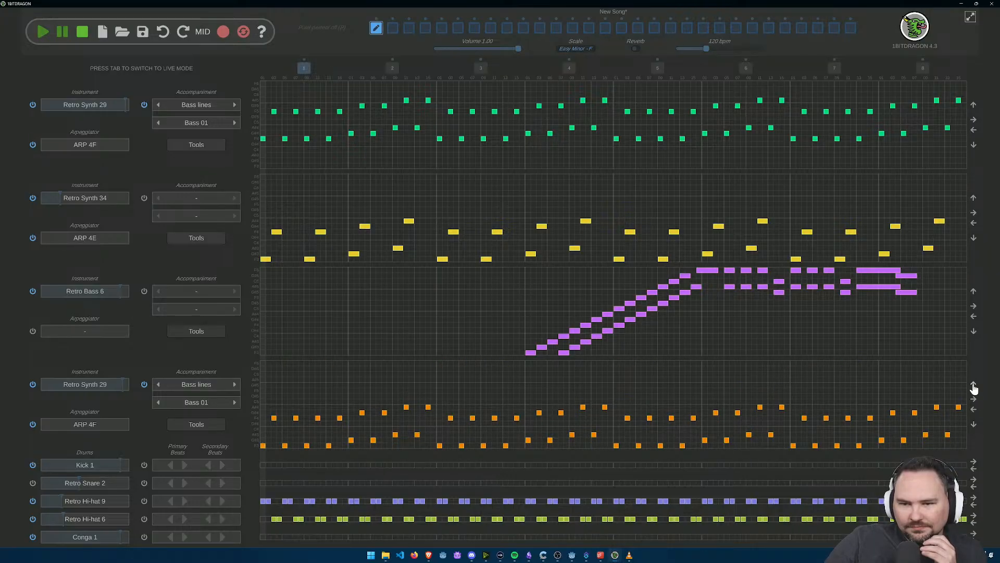
Step: Raise the first track's bass line notes three steps and briefly play the song
left_click(973, 105)
left_click(973, 105)
left_click(973, 104)
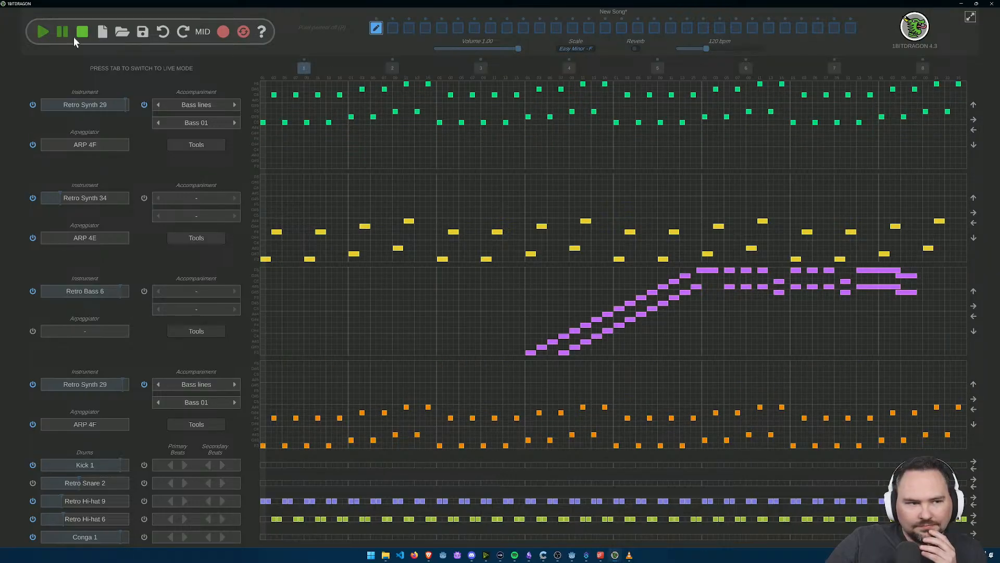
left_click(43, 33)
left_click(83, 34)
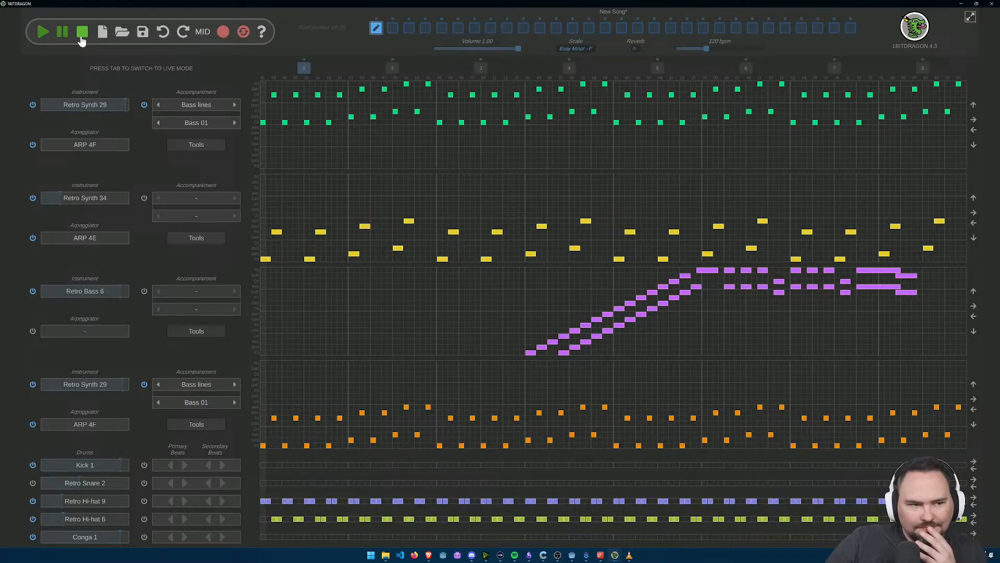
Step: Switch the fourth track's bass line to Bass 02, listen to it, and lower its notes two steps
left_click(974, 387)
left_click(234, 402)
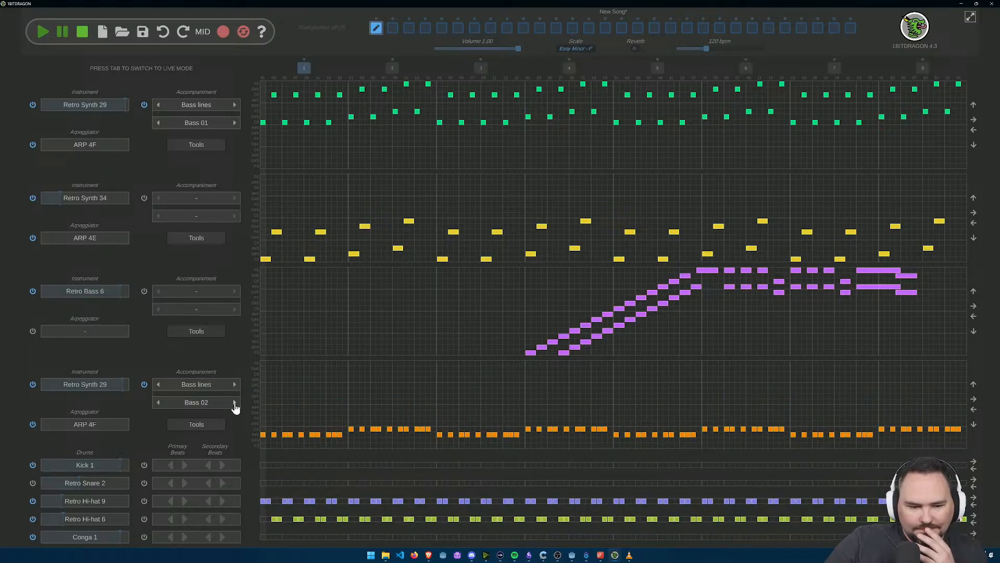
left_click(42, 33)
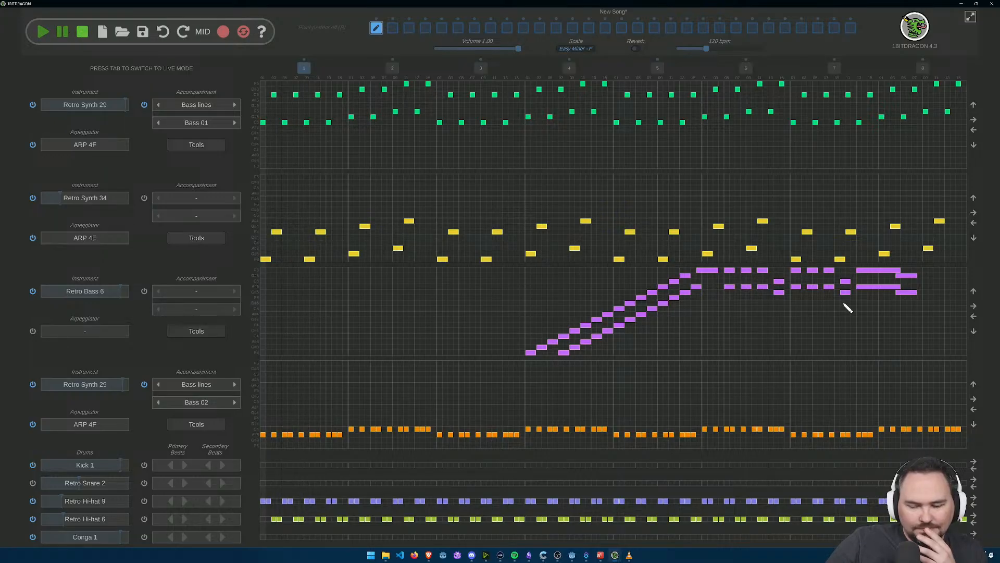
left_click(974, 425)
left_click(974, 424)
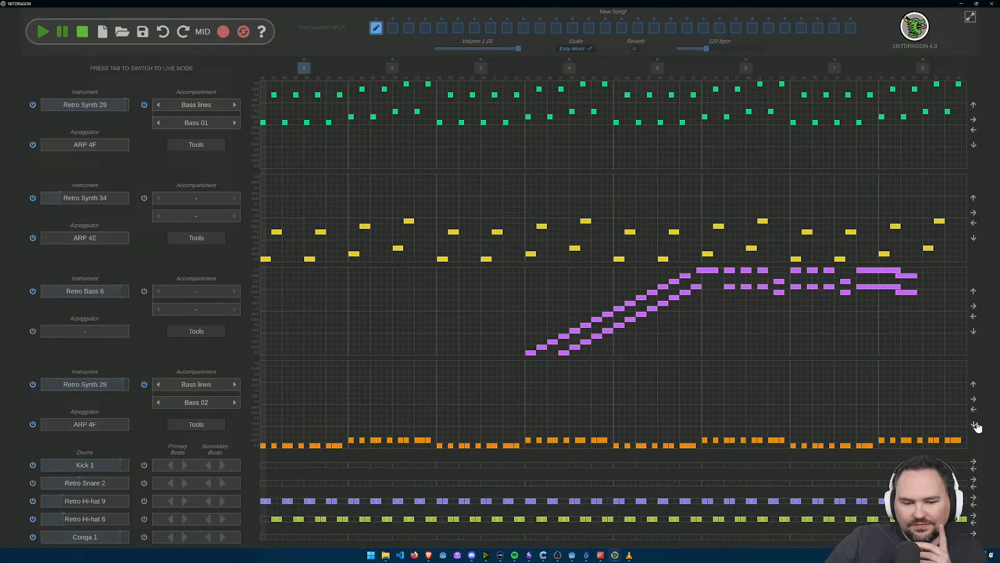
Step: Switch the first track's bass line to Bass 02 and raise its notes to the highest rows of the grid
left_click(235, 122)
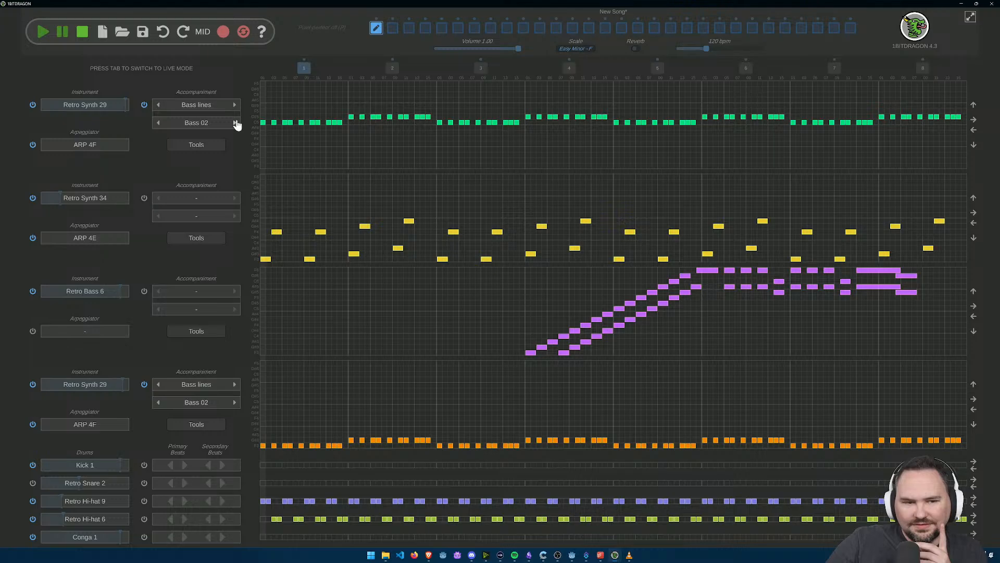
left_click(972, 106)
left_click(972, 105)
left_click(972, 106)
left_click(972, 106)
left_click(972, 106)
left_click(973, 106)
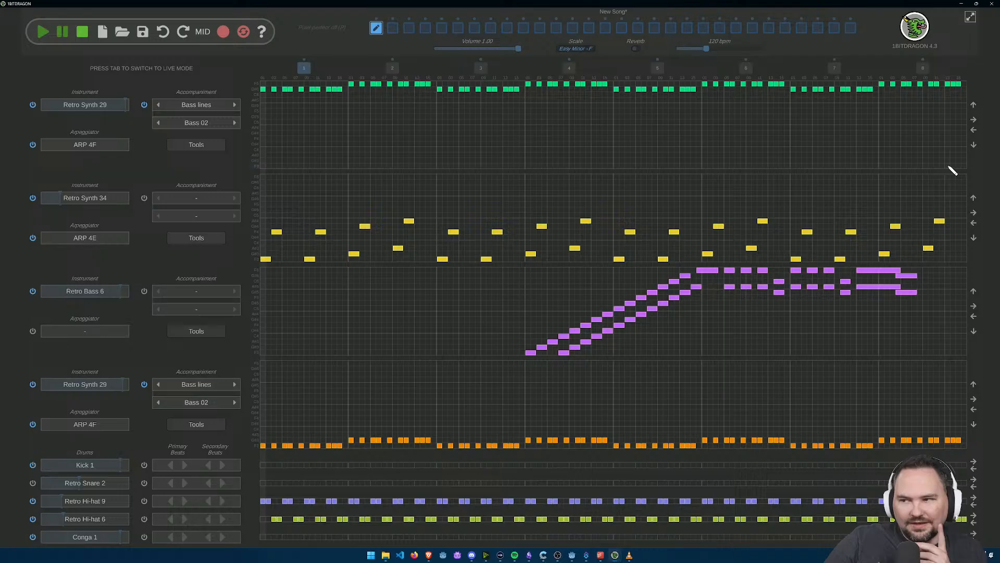
Step: Shift the fourth track's bass line one bar later and erase its notes in bars 1 and 2
left_click(974, 399)
left_click(974, 399)
left_click(974, 400)
left_click(974, 400)
left_click(974, 399)
left_click(973, 399)
left_click(974, 399)
left_click(974, 399)
left_click(974, 400)
left_click(974, 399)
left_click(973, 399)
left_click(974, 400)
left_click(973, 400)
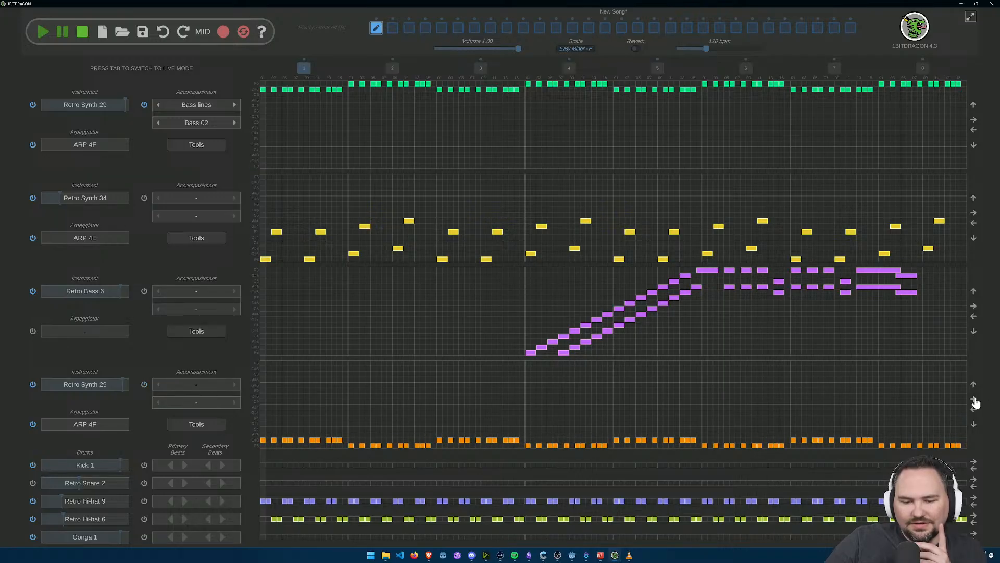
left_click(974, 400)
left_click(974, 399)
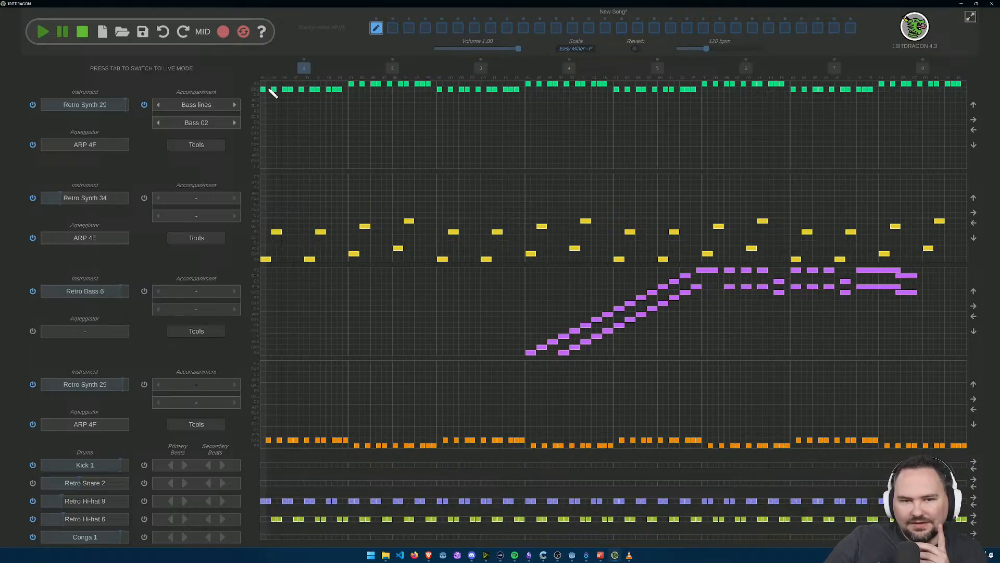
mouse_move(436, 447)
left_mouse_down()
mouse_move(286, 438)
mouse_move(286, 447)
mouse_move(388, 450)
left_mouse_up()
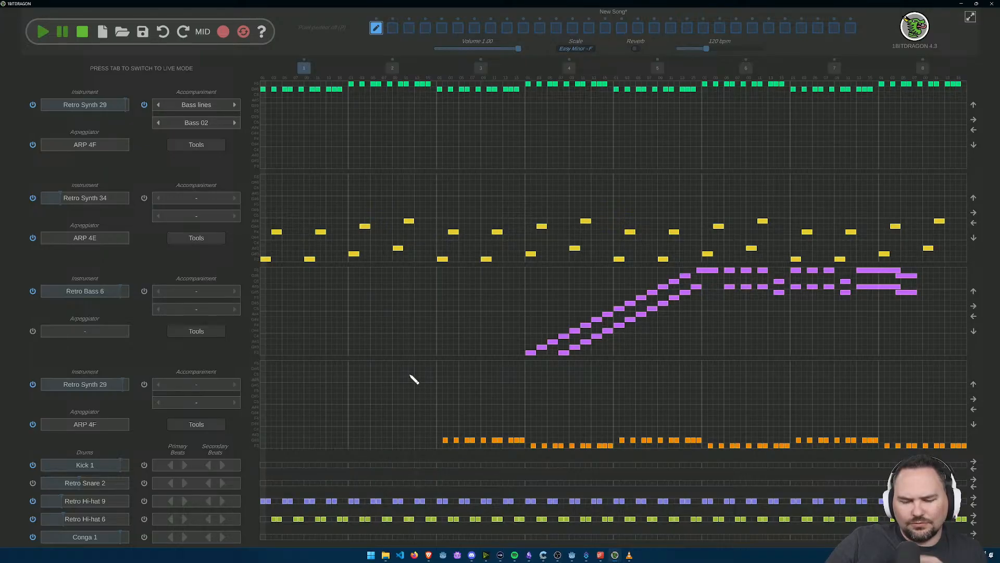
left_click(974, 411)
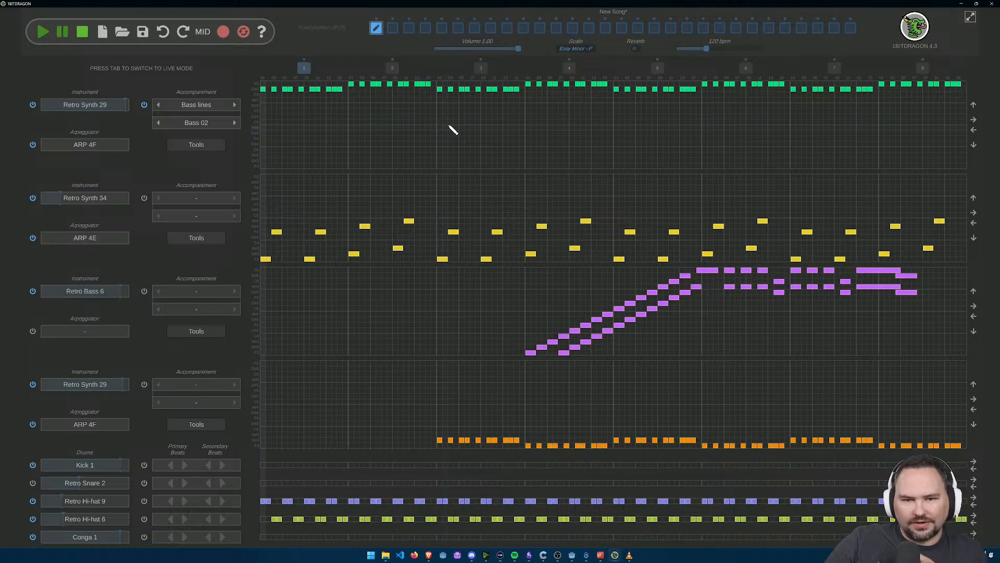
Step: Erase the first track's notes in bars 3–4 and 7–8 and the fourth track's in bars 5–6, then play the song
left_click_drag(441, 92, 611, 87)
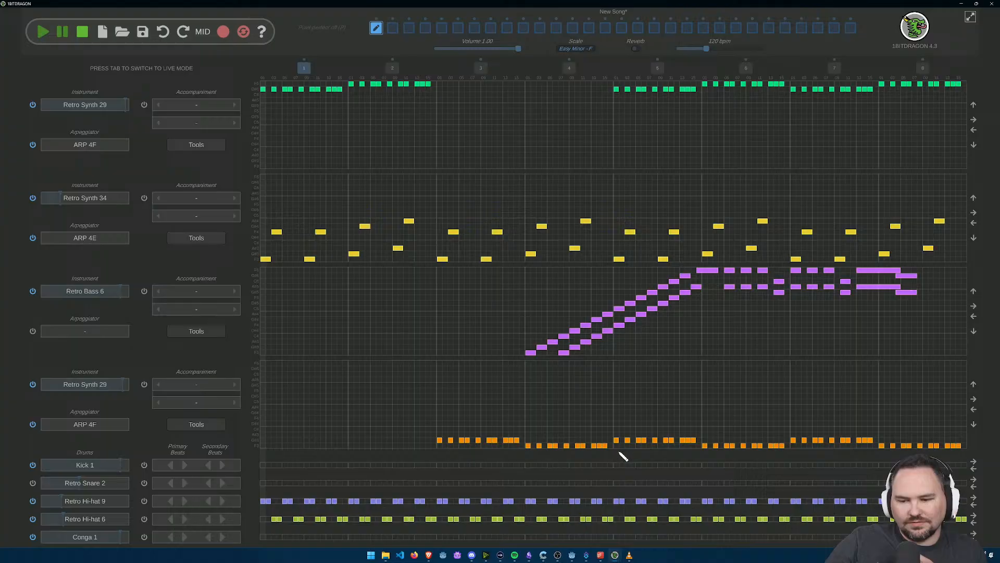
left_click_drag(620, 443, 783, 451)
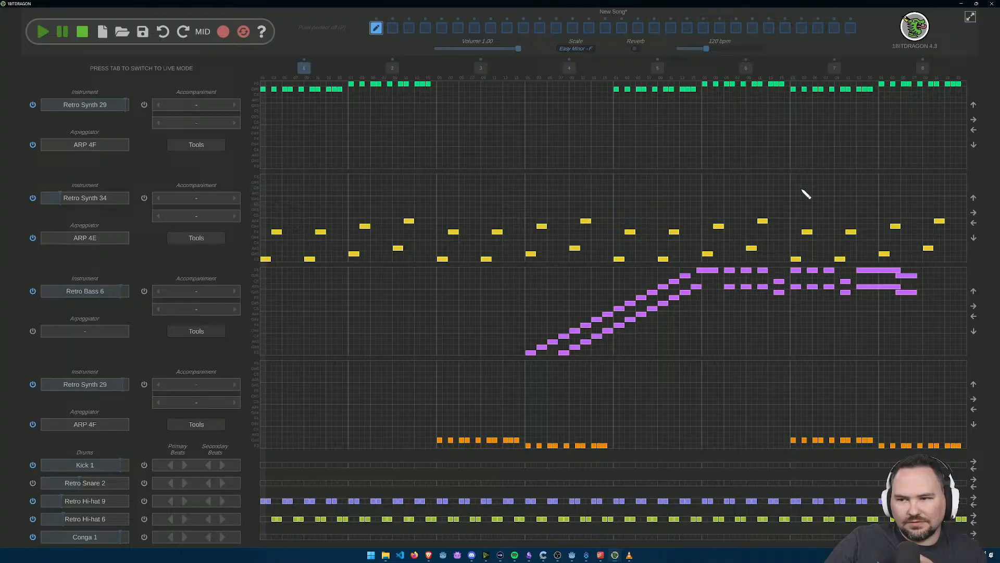
left_click_drag(872, 94, 809, 94)
left_click_drag(887, 84, 961, 86)
left_click(46, 33)
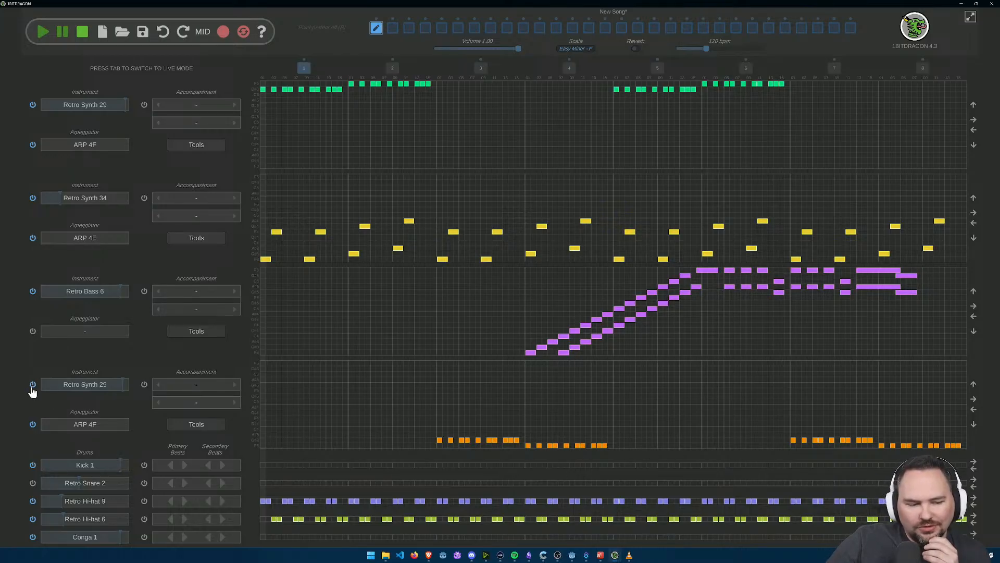
Step: Delete the four long closing notes of the third track's Retro Bass 6 part and start playback
right_click(914, 291)
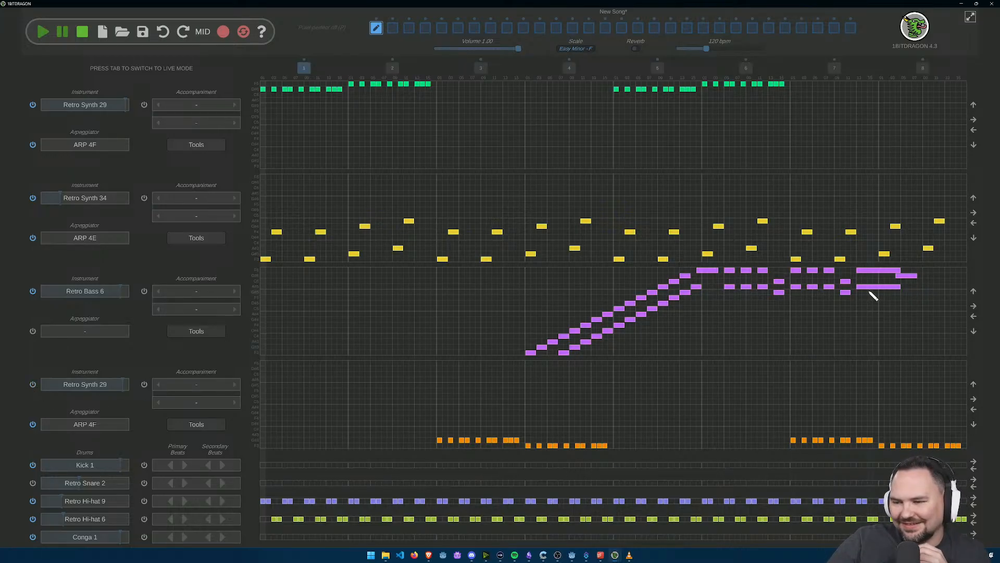
right_click(869, 287)
right_click(871, 271)
right_click(911, 276)
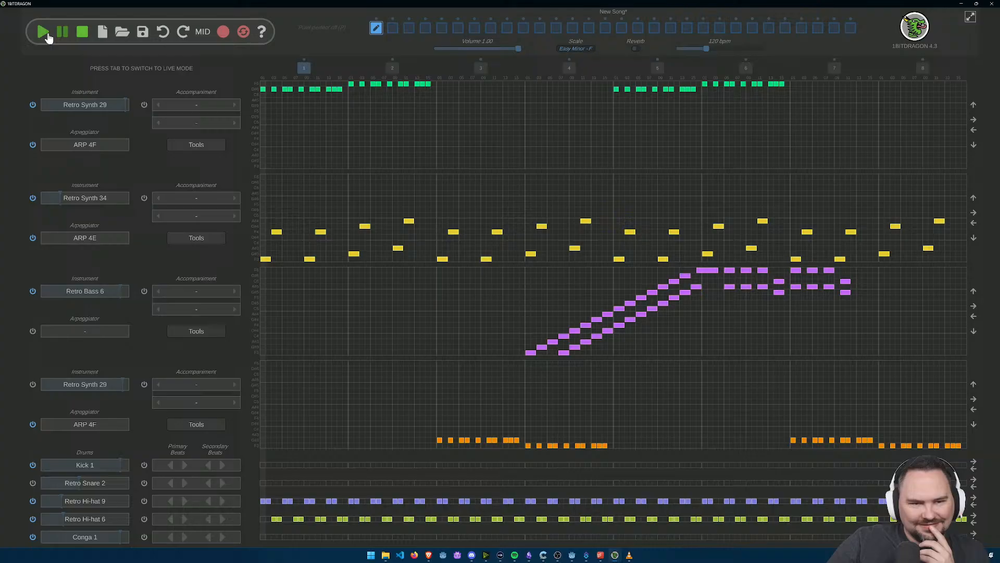
left_click(45, 32)
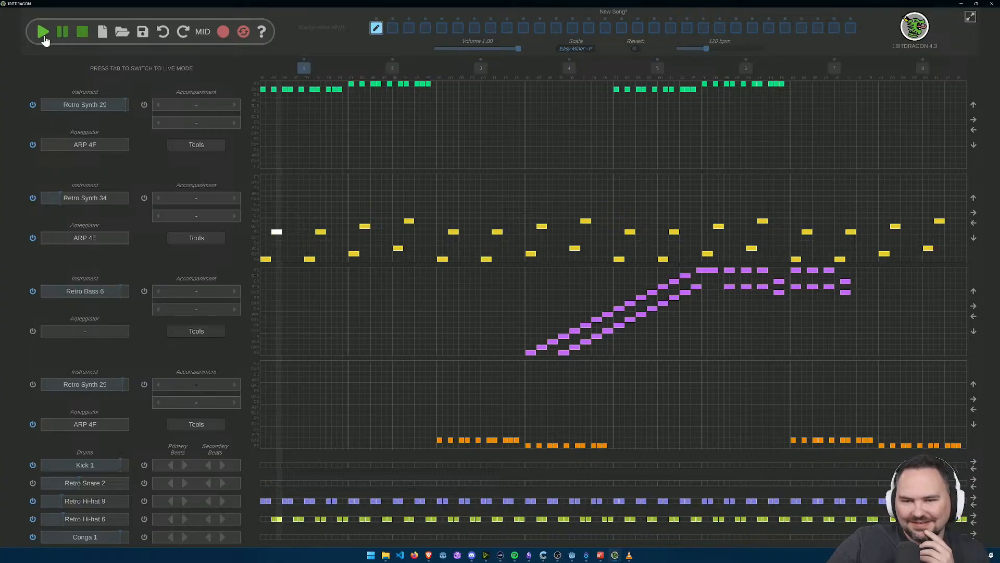
Step: Lower the first track's notes nine steps, raise the fourth track's notes six steps, and replay the song
left_click(974, 145)
left_click(974, 146)
left_click(974, 145)
left_click(974, 146)
left_click(974, 145)
left_click(973, 146)
left_click(973, 145)
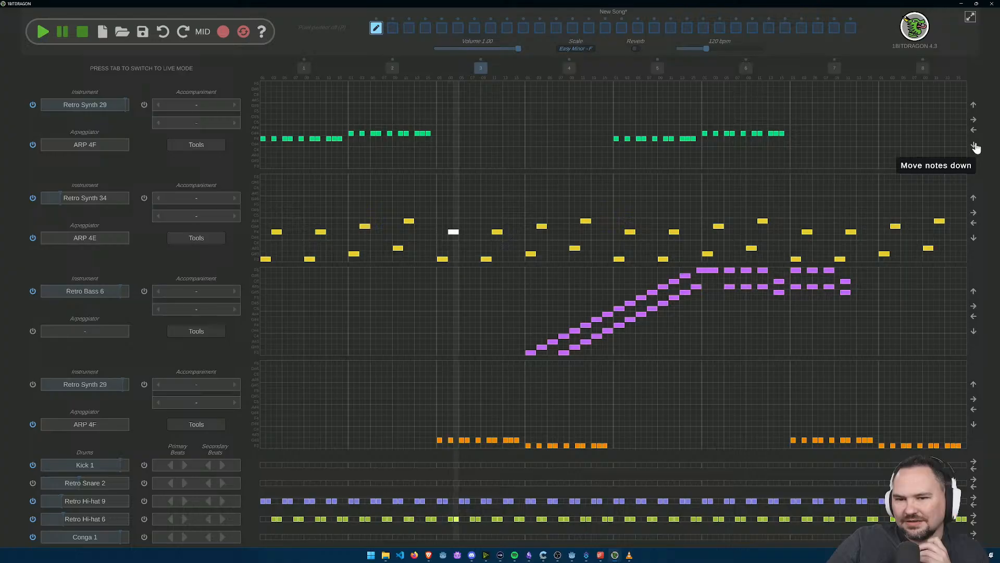
left_click(973, 385)
left_click(974, 385)
left_click(974, 385)
left_click(974, 385)
left_click(973, 385)
left_click(973, 385)
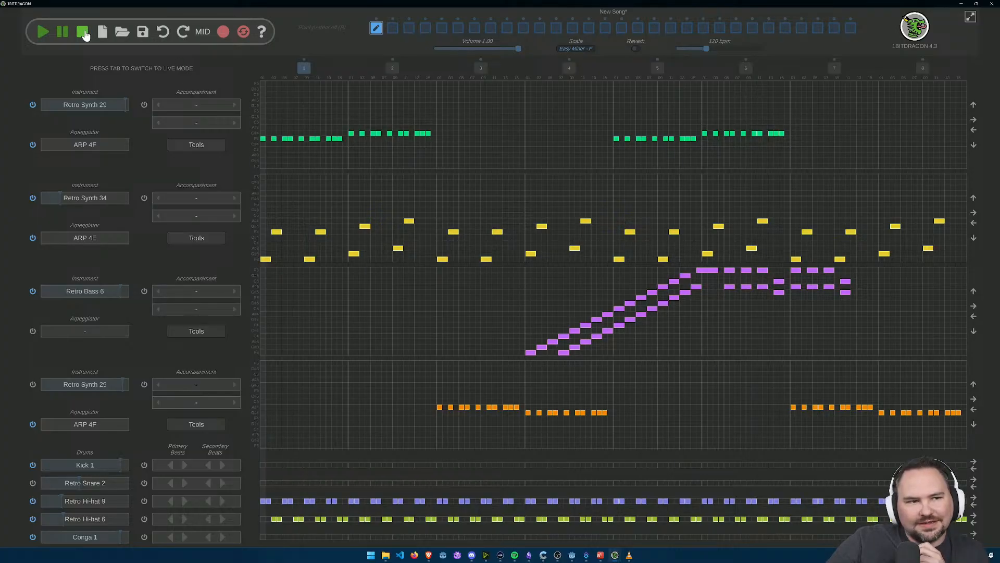
left_click(42, 33)
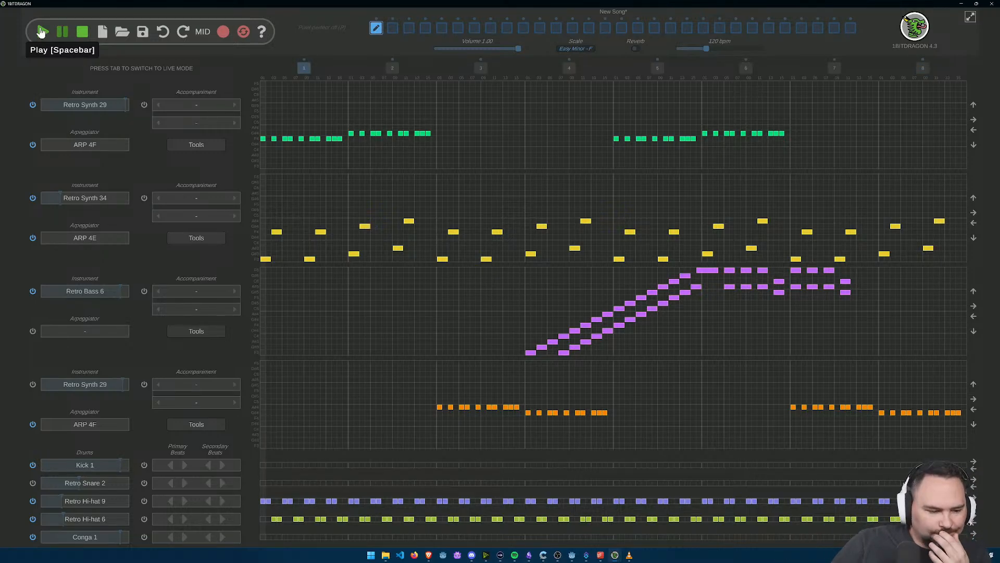
Step: Enable Retro Snare 2, add paired hits matching the Retro Hi-hat 6 rhythm in bar 1, and briefly play the song
scroll(301, 482, "up", 1)
left_click_drag(332, 472, 389, 344)
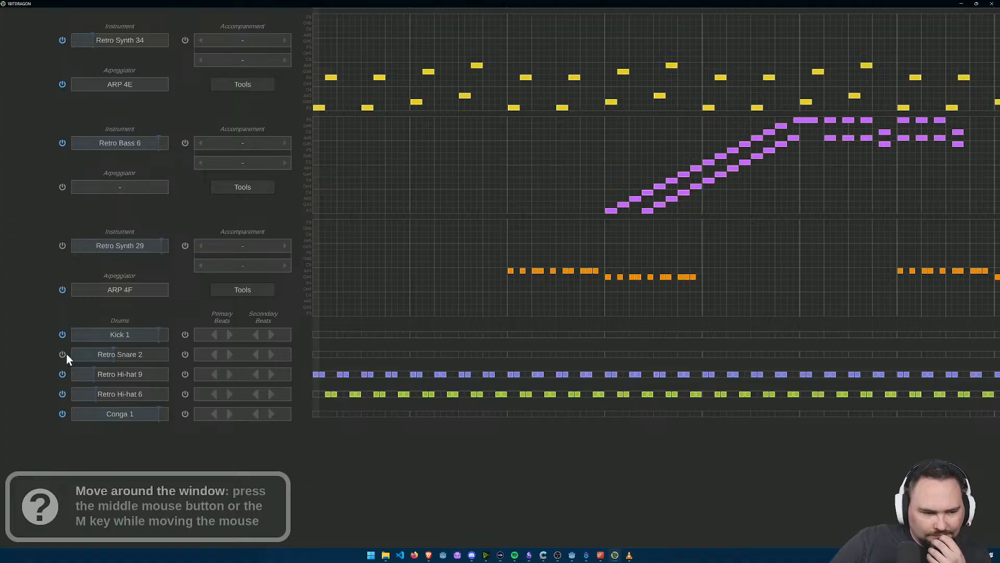
scroll(354, 396, "up", 5)
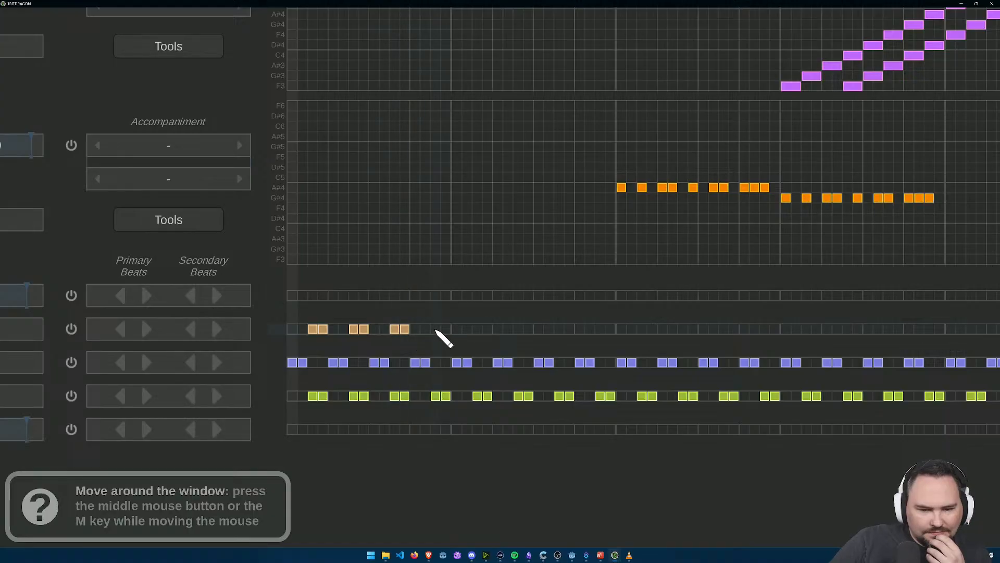
scroll(473, 353, "down", 5)
left_click(44, 33)
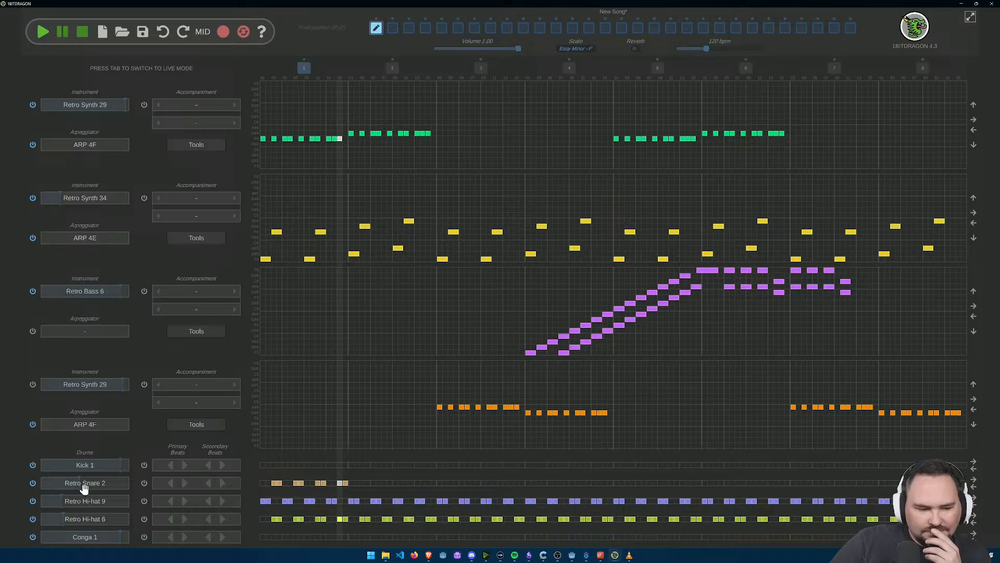
left_click(80, 34)
Step: Continue the paired Retro Snare 2 hits through bars 2 to 8, matching the Retro Hi-hat 6 rhythm
scroll(396, 454, "up", 5)
left_click_drag(395, 453, 389, 340)
scroll(340, 317, "up", 2)
left_click(356, 251)
left_click(366, 250)
left_click(396, 251)
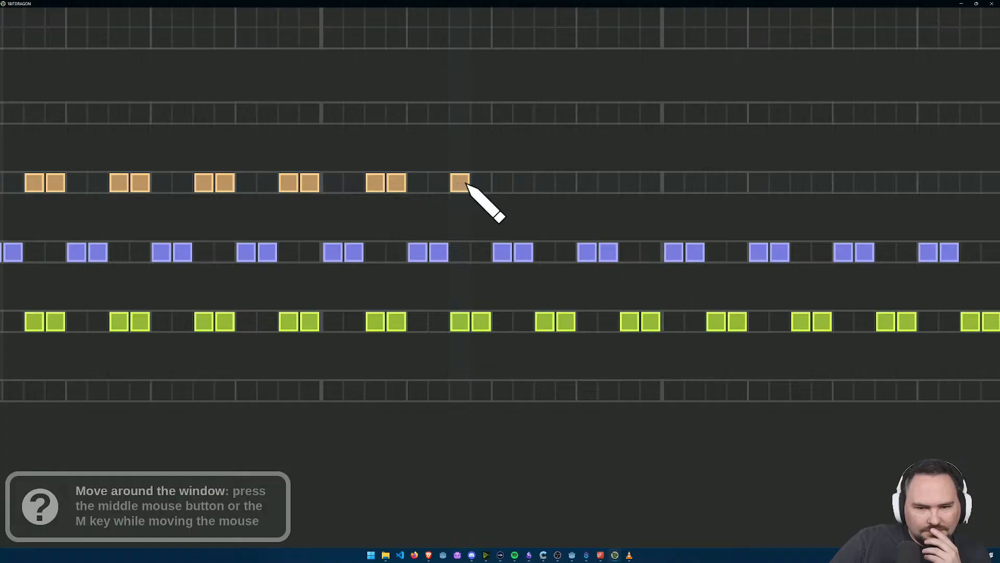
left_click(481, 183)
left_click(545, 182)
left_click(566, 183)
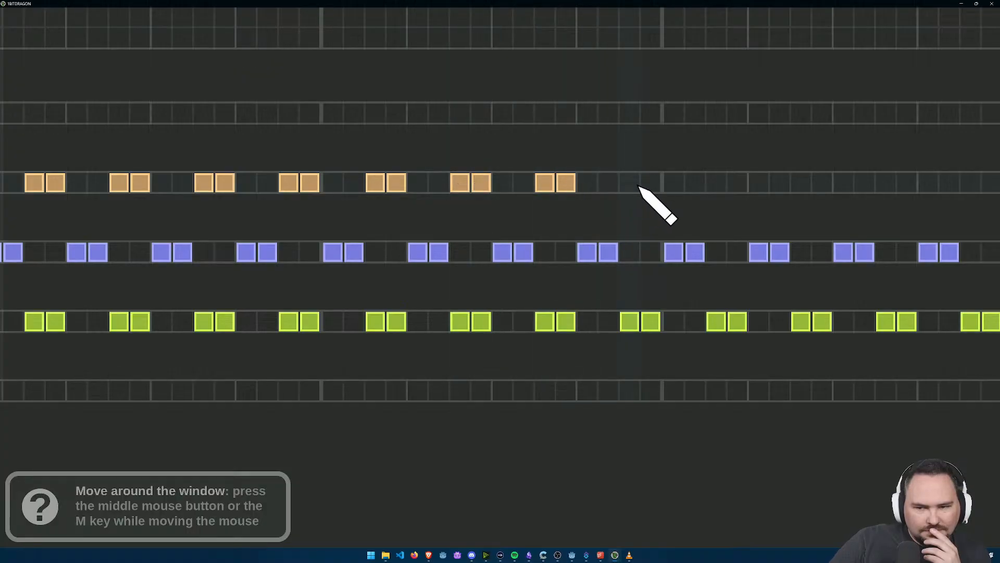
left_click(629, 183)
left_click(650, 183)
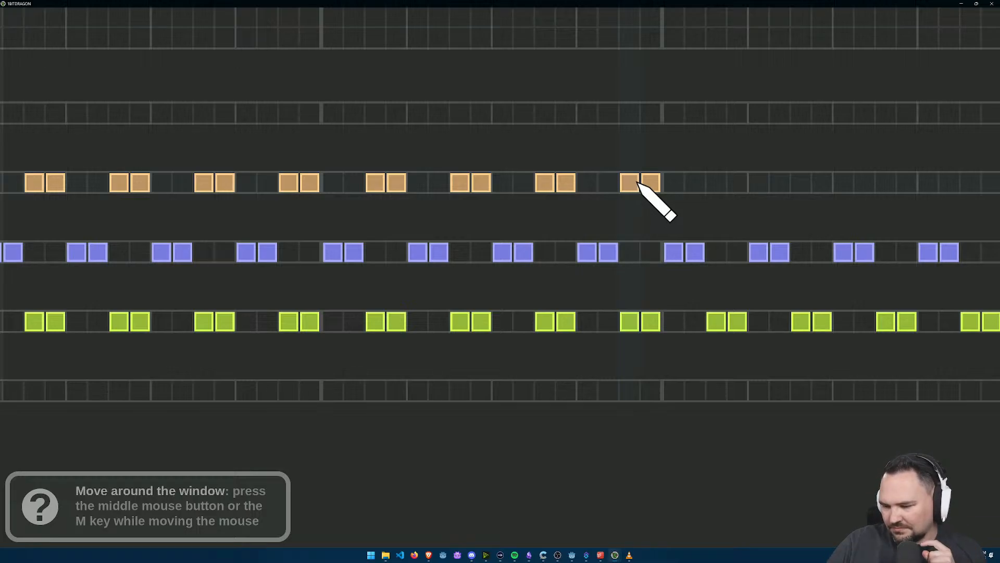
mouse_move(724, 205)
left_mouse_down()
mouse_move(381, 178)
mouse_move(429, 227)
left_mouse_up()
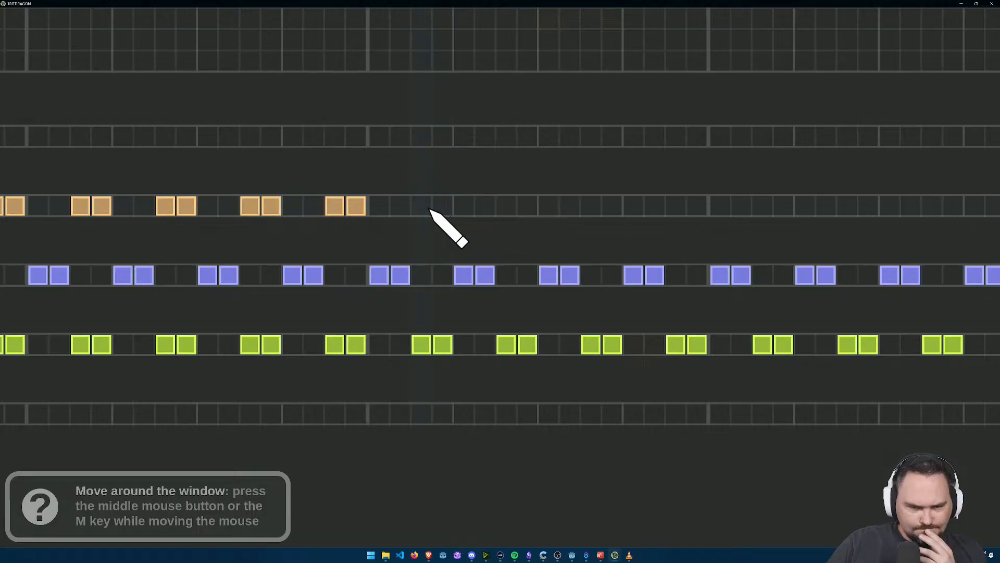
left_click(421, 206)
left_click(443, 206)
left_click(506, 206)
left_click(528, 206)
left_click(591, 205)
left_click(612, 205)
left_click(676, 206)
left_click(697, 206)
left_click(762, 206)
left_click(783, 206)
left_click(847, 209)
left_click(868, 210)
left_click_drag(887, 223, 215, 225)
left_click(260, 207)
left_click(282, 208)
left_click(345, 208)
left_click(366, 208)
left_click(432, 208)
left_click(453, 207)
left_click(516, 208)
left_click(539, 208)
left_click(601, 208)
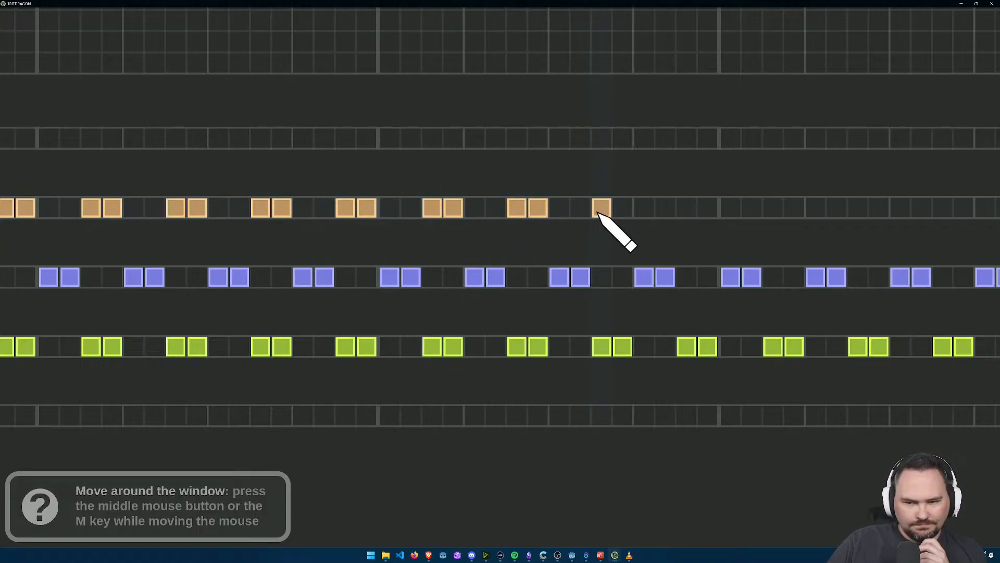
left_click(623, 207)
left_click(686, 208)
left_click(708, 208)
left_click(775, 211)
left_click(795, 212)
mouse_move(799, 214)
left_mouse_down()
mouse_move(521, 241)
mouse_move(422, 202)
left_mouse_up()
left_click(400, 207)
right_click(402, 209)
left_click(384, 208)
left_click(362, 208)
left_click(447, 209)
left_click(467, 208)
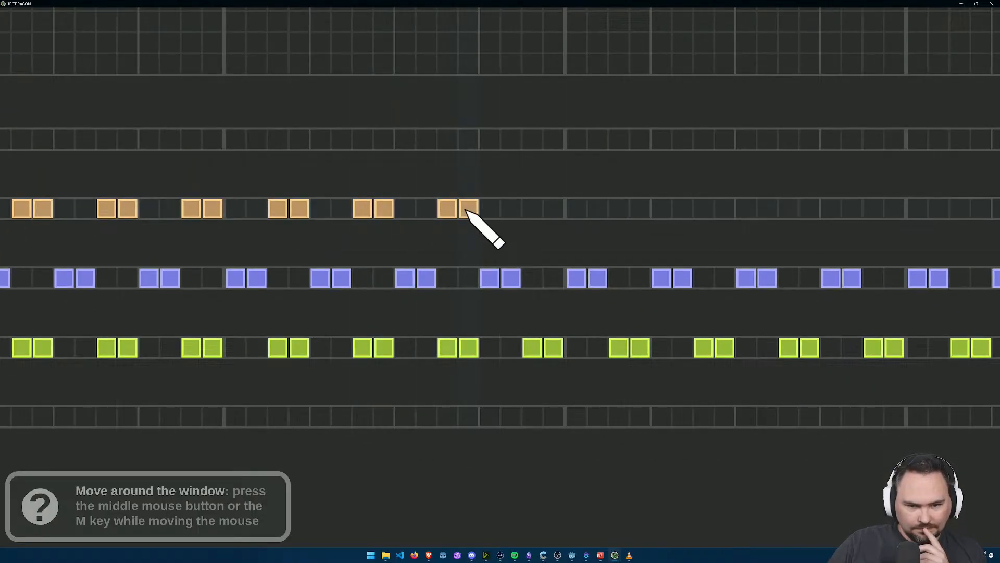
left_click(532, 209)
left_click(554, 209)
left_click(619, 209)
left_click(640, 209)
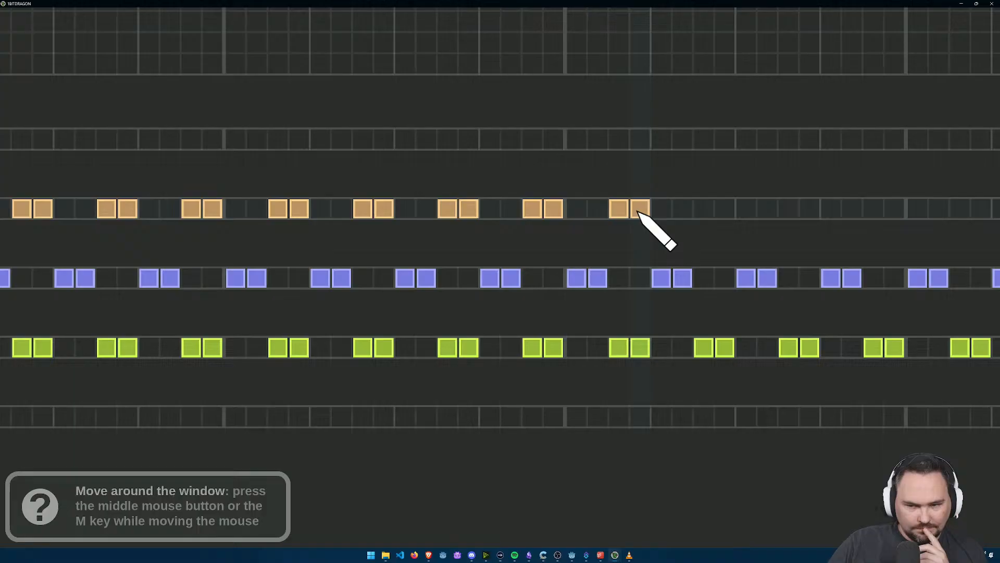
left_click(703, 208)
left_click(725, 208)
left_click(788, 208)
left_click(810, 208)
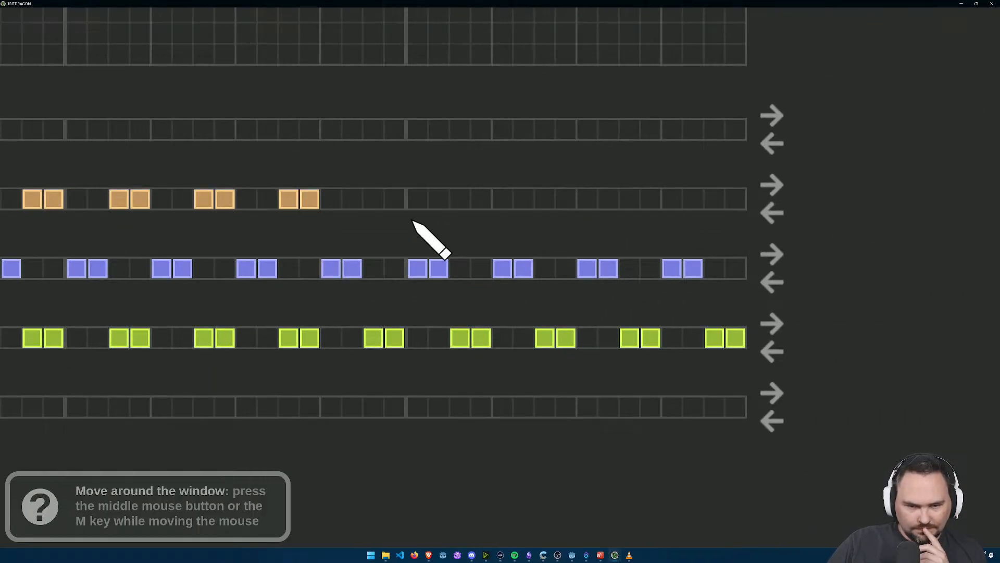
left_click(394, 199)
left_click(373, 198)
left_click(481, 199)
left_click(459, 198)
left_click(545, 198)
left_click(566, 199)
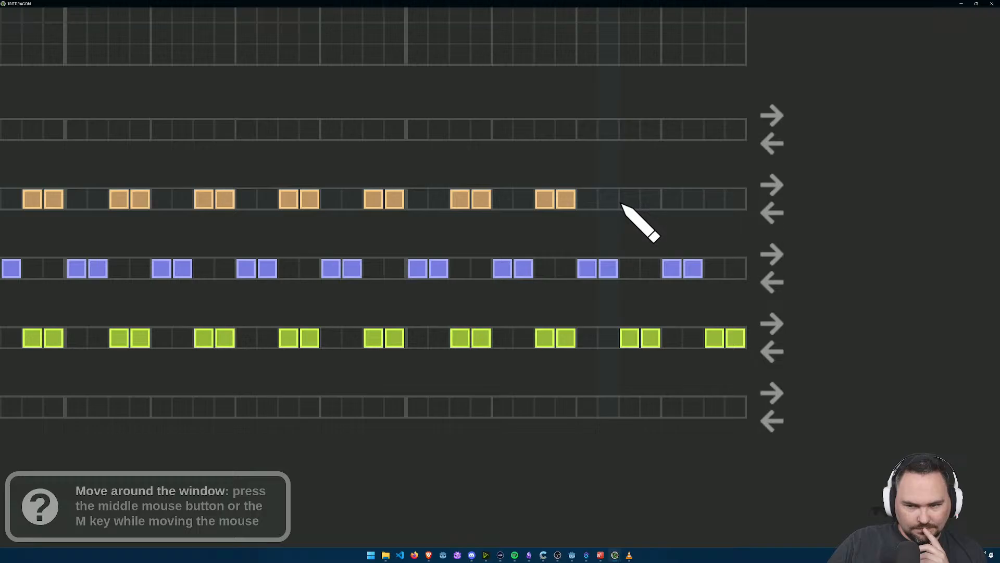
left_click(630, 199)
left_click(652, 199)
left_click(715, 199)
left_click(736, 198)
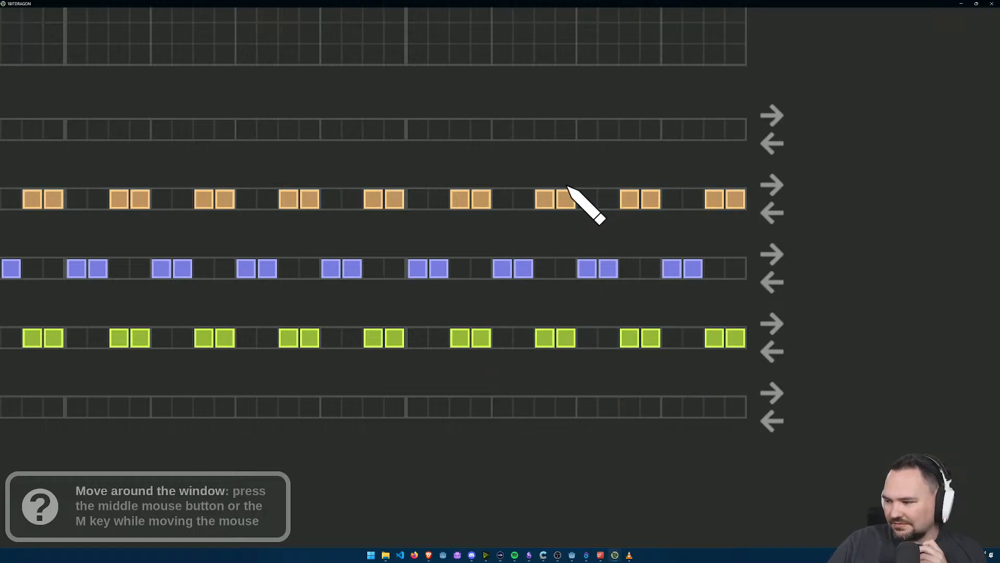
Step: Play the song to hear the snare rhythm together with the alternating bass lines
scroll(490, 220, "down", 2)
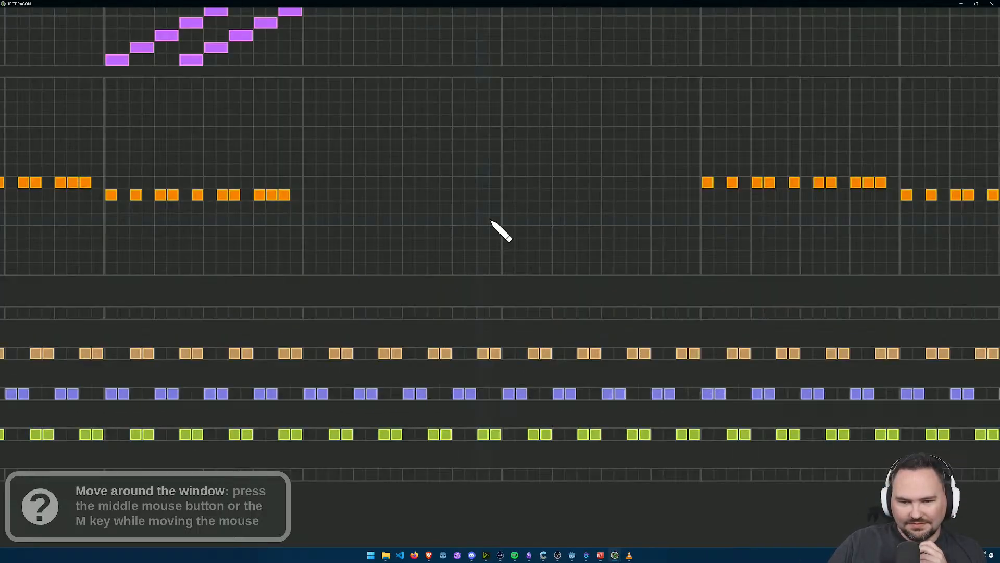
scroll(490, 220, "down", 3)
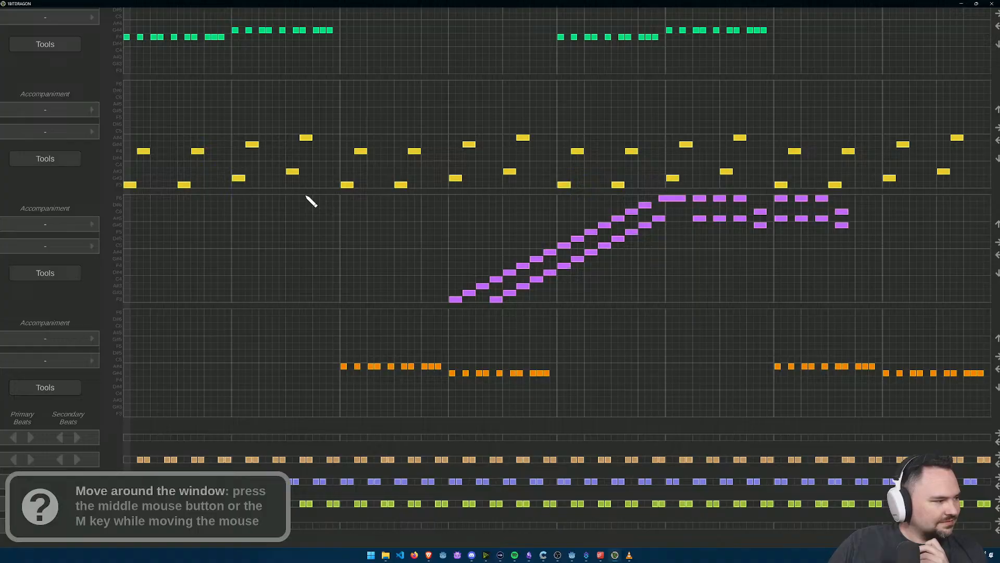
scroll(130, 48, "down", 2)
left_click(44, 32)
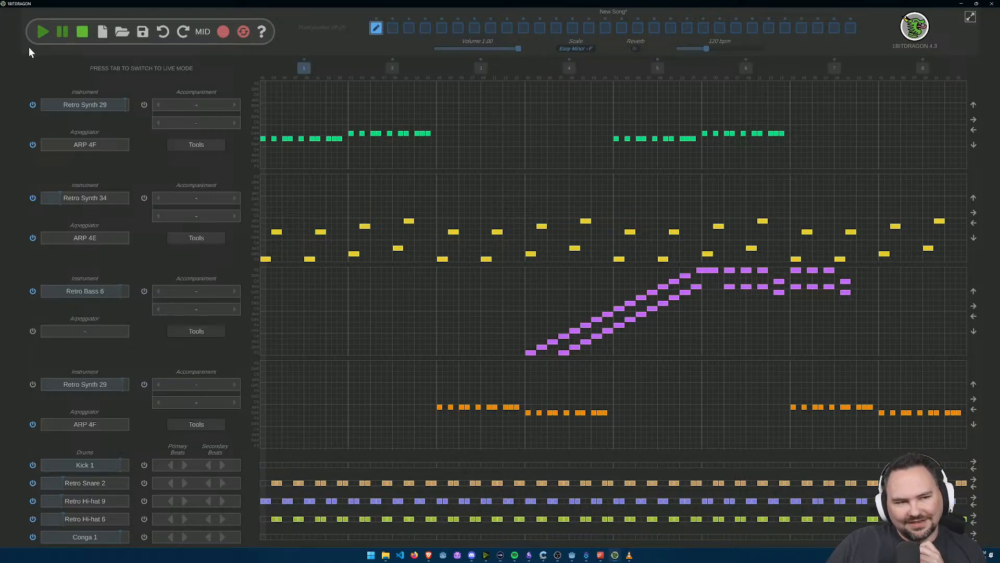
left_click(41, 33)
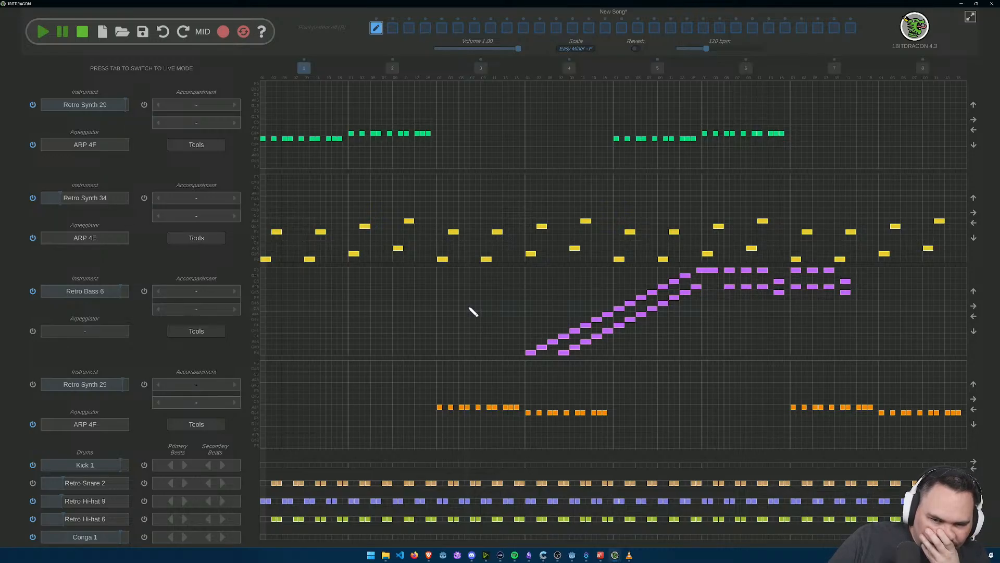
Step: Try a rising four-note run from F3 to C4 at the start of bar 3 in the first track
scroll(439, 172, "up", 2)
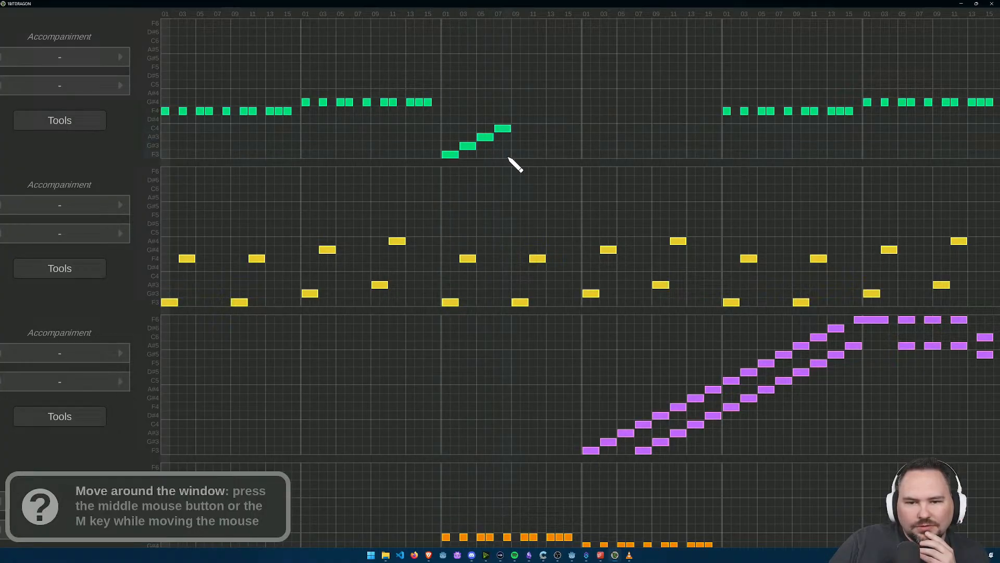
scroll(615, 217, "up", 2)
scroll(613, 223, "down", 2)
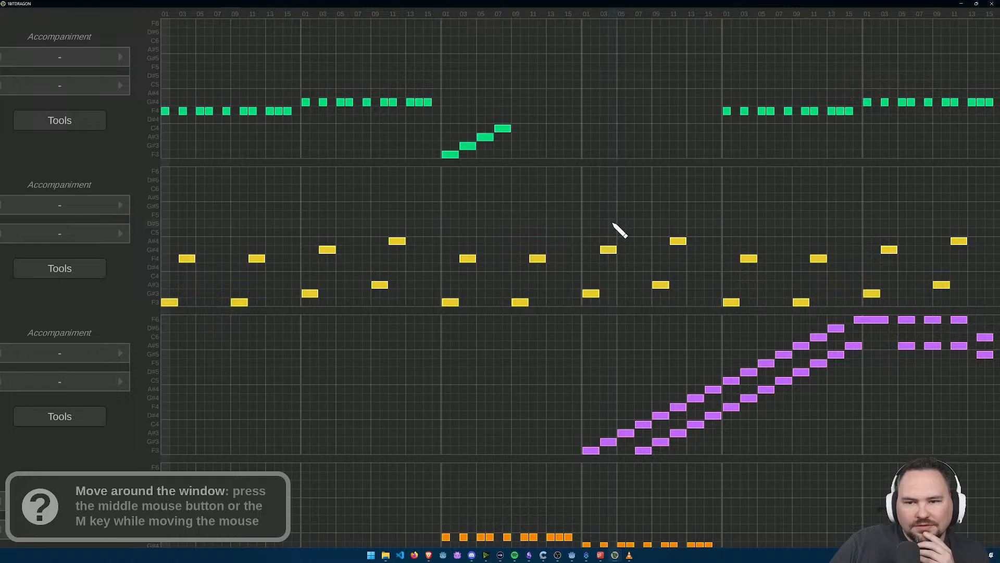
scroll(615, 231, "down", 2)
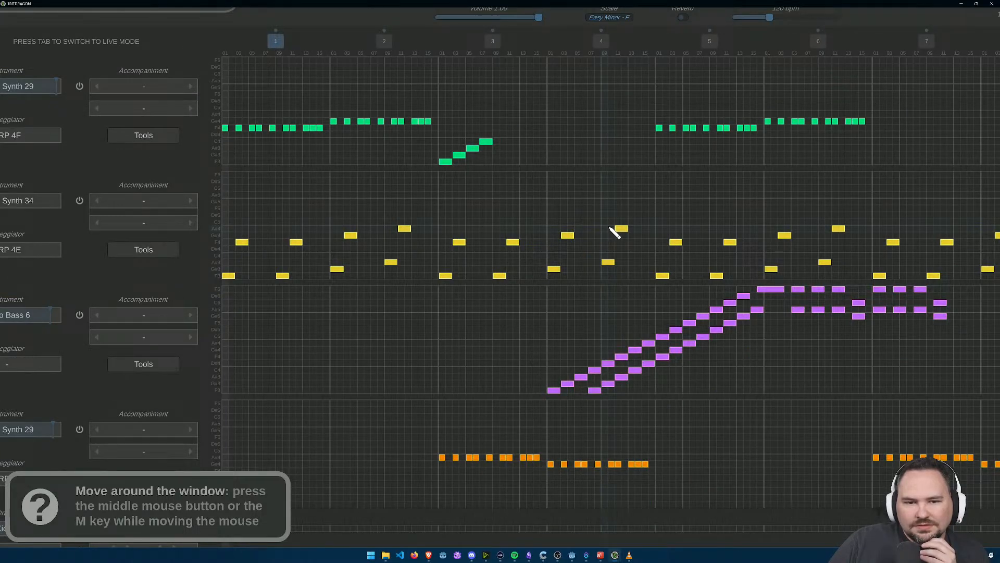
scroll(530, 215, "down", 2)
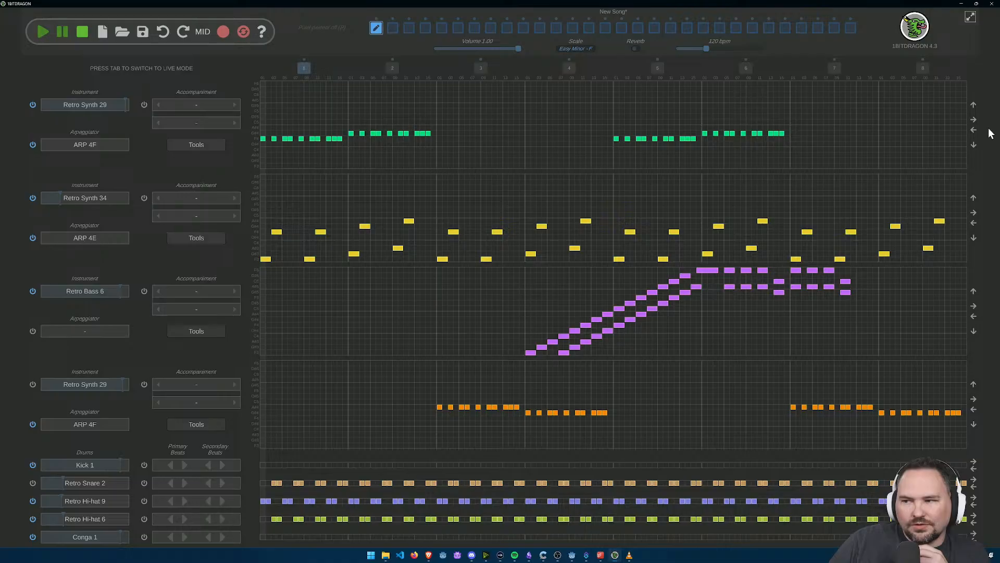
Step: Shift the first track's notes eight grid steps later and fill the opening of bar 1 with a rising F3 to C4 run
left_click(974, 120)
left_click(974, 119)
left_click(974, 119)
left_click(974, 120)
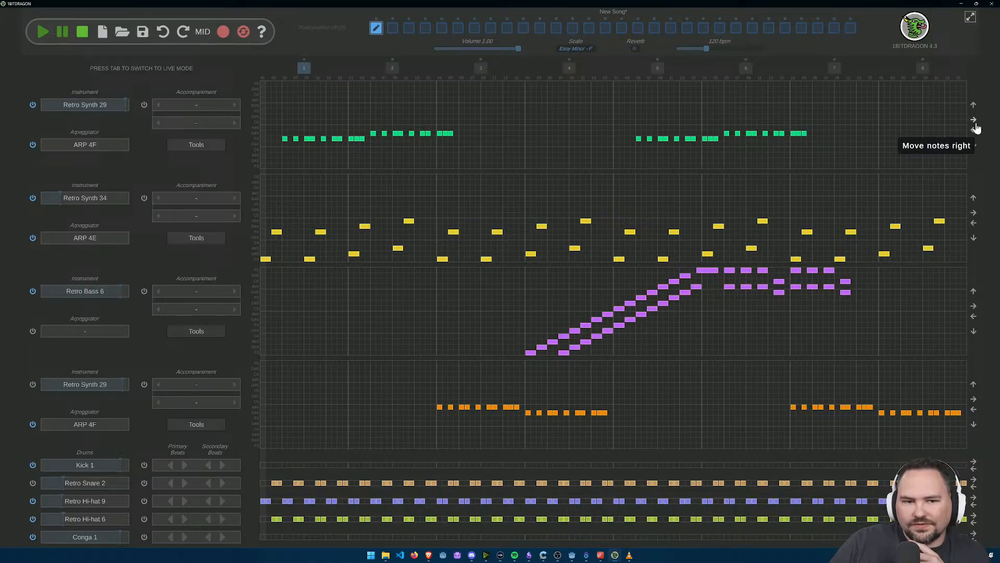
left_click(974, 123)
left_click(975, 123)
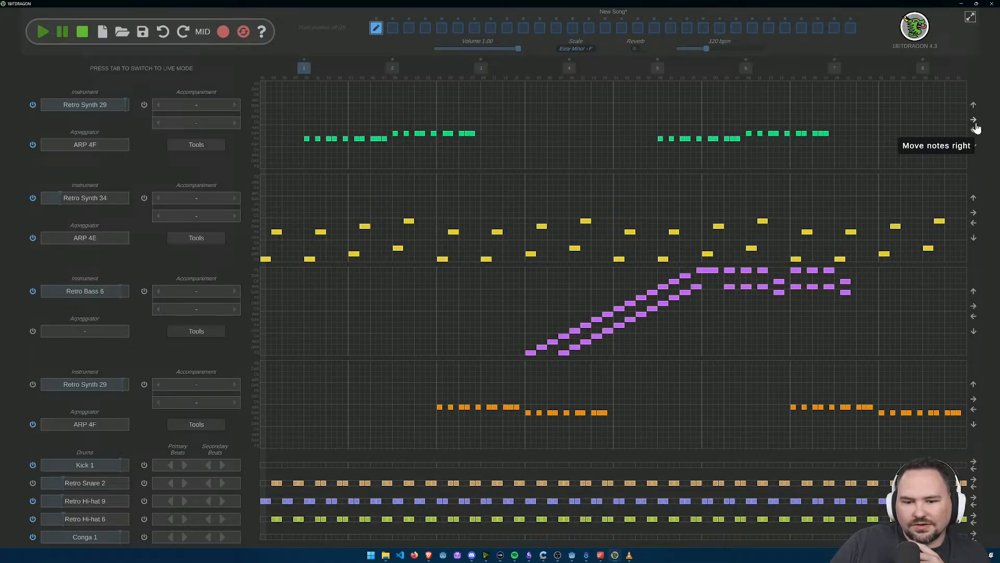
scroll(284, 173, "up", 2)
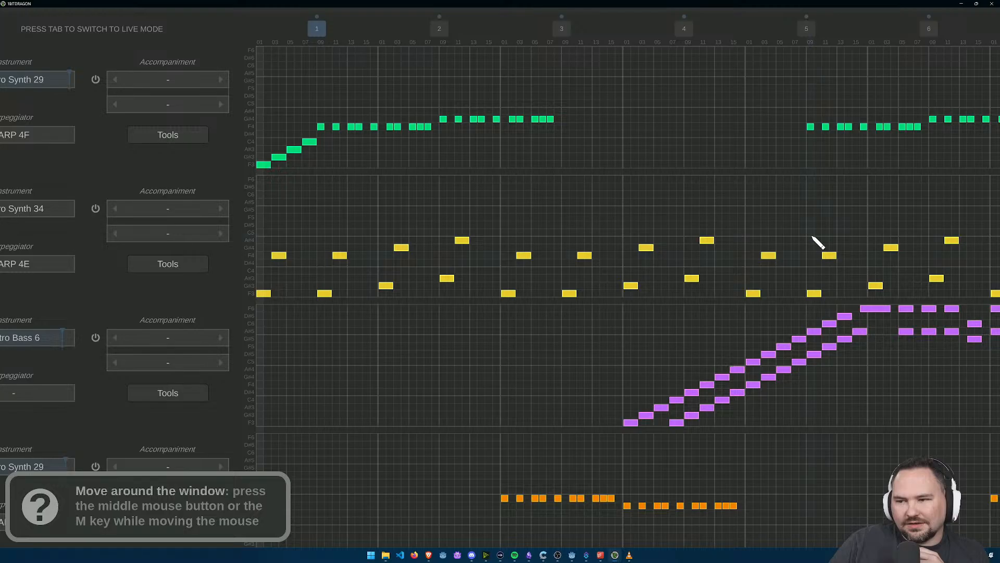
Step: Add the same four-note rising run from F3 to C4 at the start of bar 5 in the first track
left_click_drag(625, 261, 323, 312)
left_click_drag(397, 236, 432, 249)
scroll(550, 251, "up", 3)
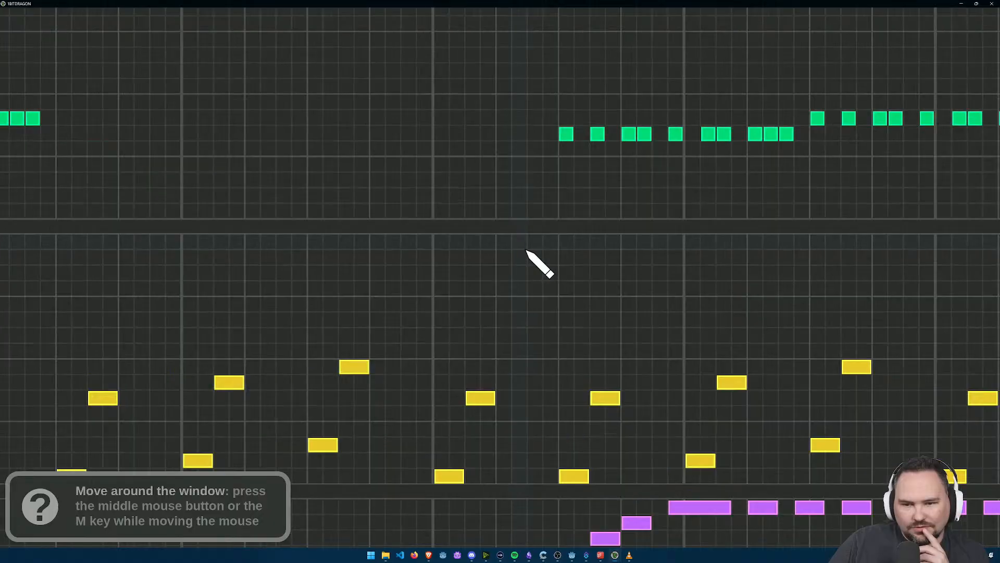
left_click_drag(456, 204, 828, 174)
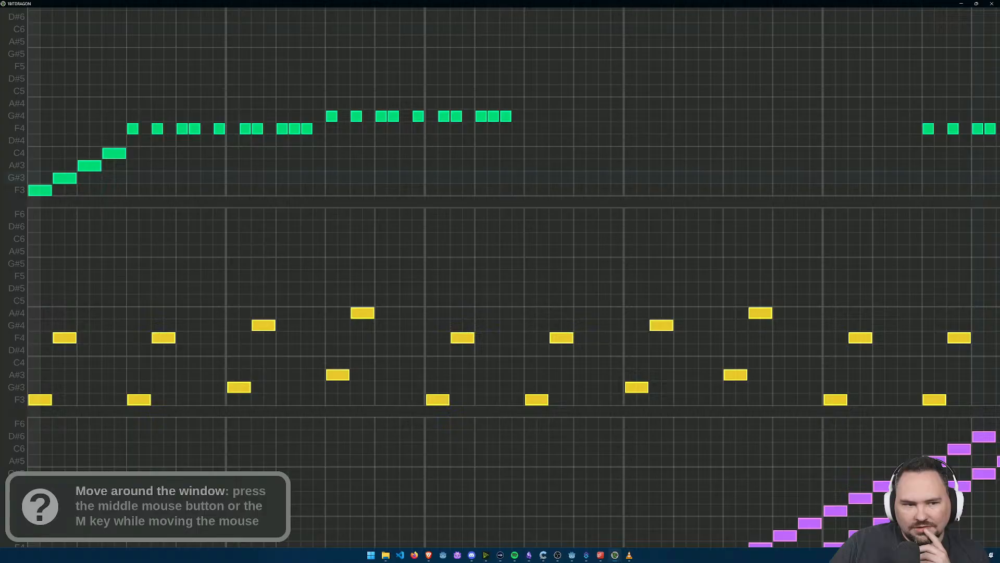
left_click_drag(978, 178, 693, 237)
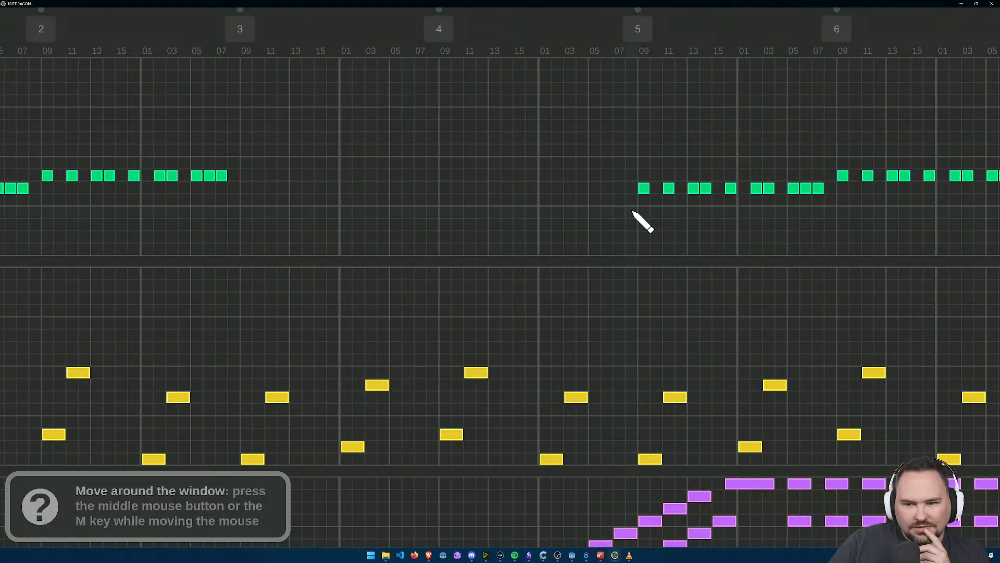
left_click(571, 238)
left_click(545, 251)
left_click_drag(545, 252, 559, 252)
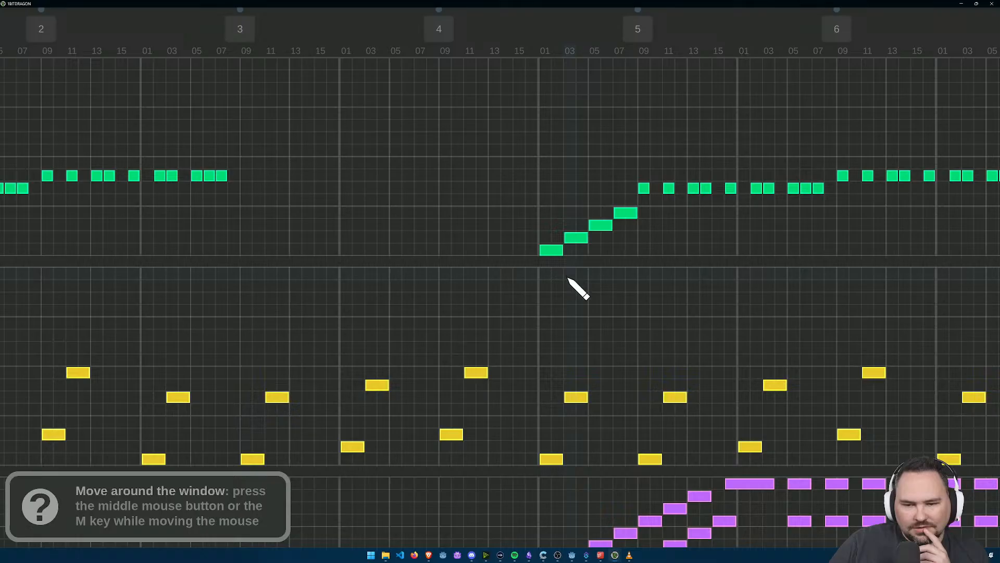
scroll(566, 280, "down", 2)
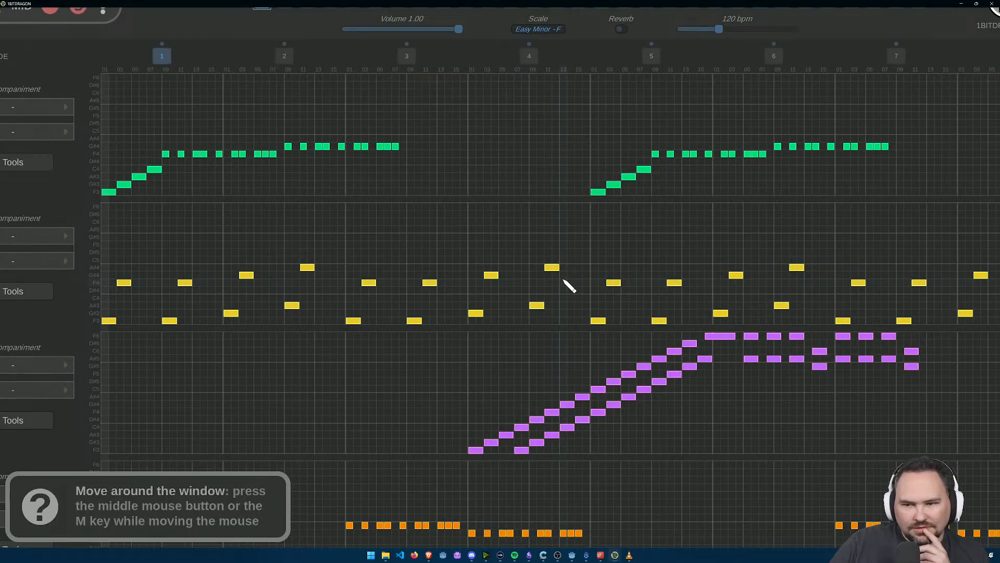
scroll(513, 268, "down", 3)
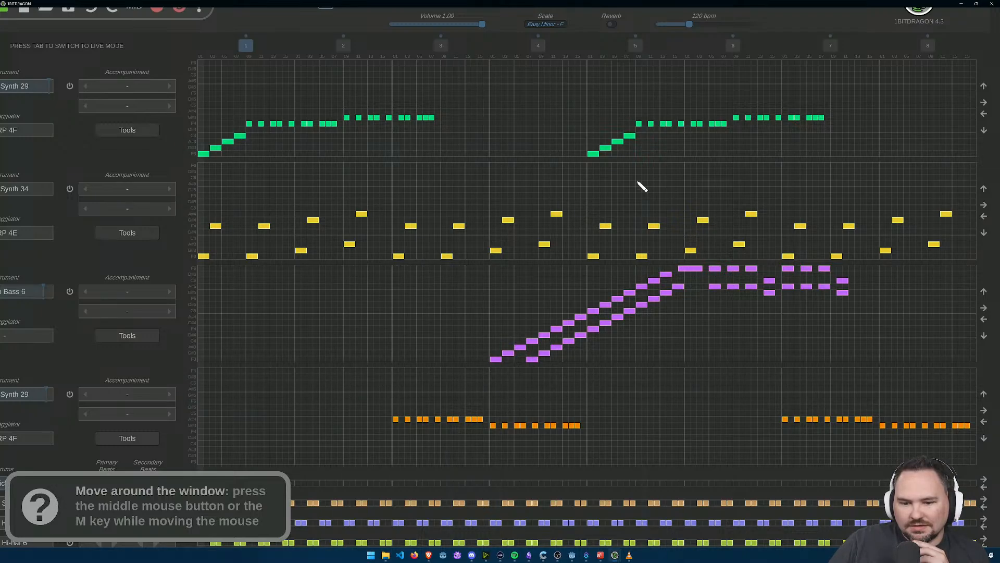
Step: Add a rising C4, D#4, F4, G#4 run in the second half of bar 2 of the fourth track
scroll(373, 433, "up", 4)
left_click(379, 424)
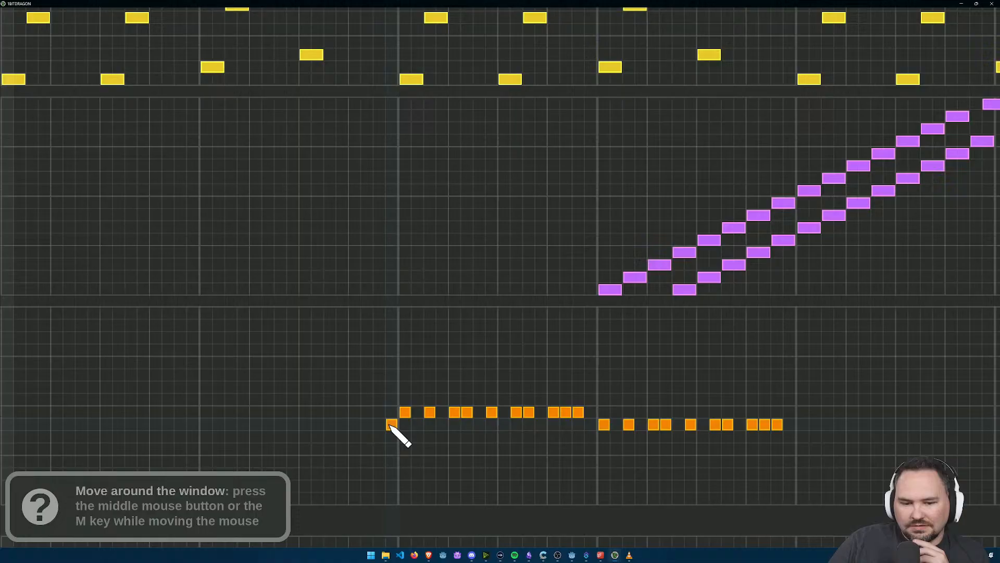
left_click(364, 436)
scroll(380, 440, "down", 4)
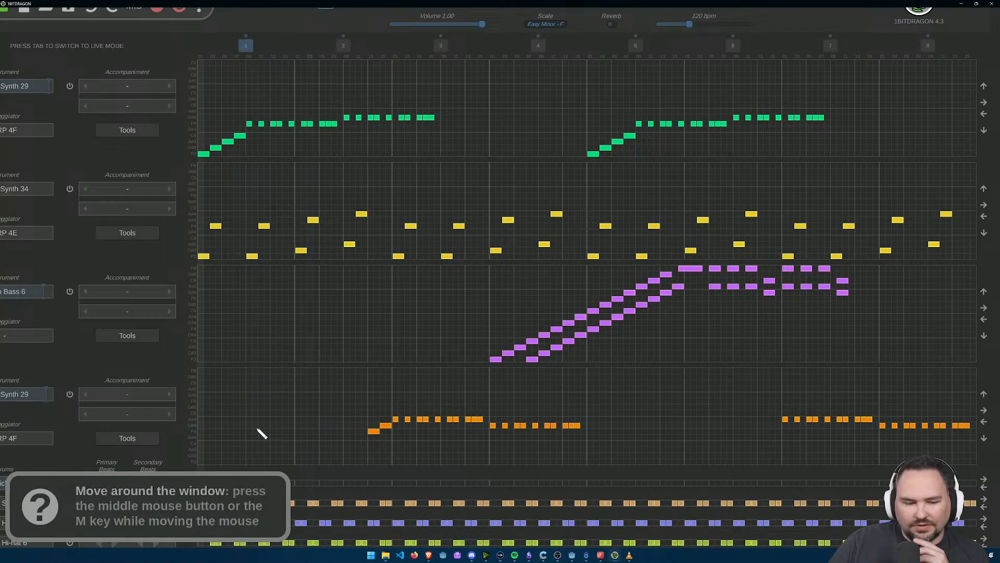
scroll(431, 431, "up", 4)
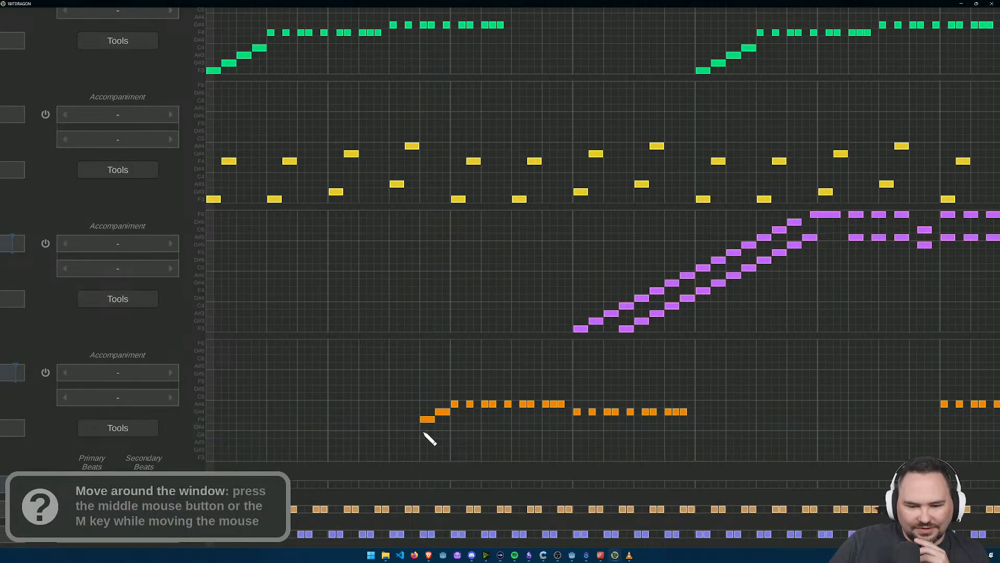
left_click(411, 425)
left_click(389, 436)
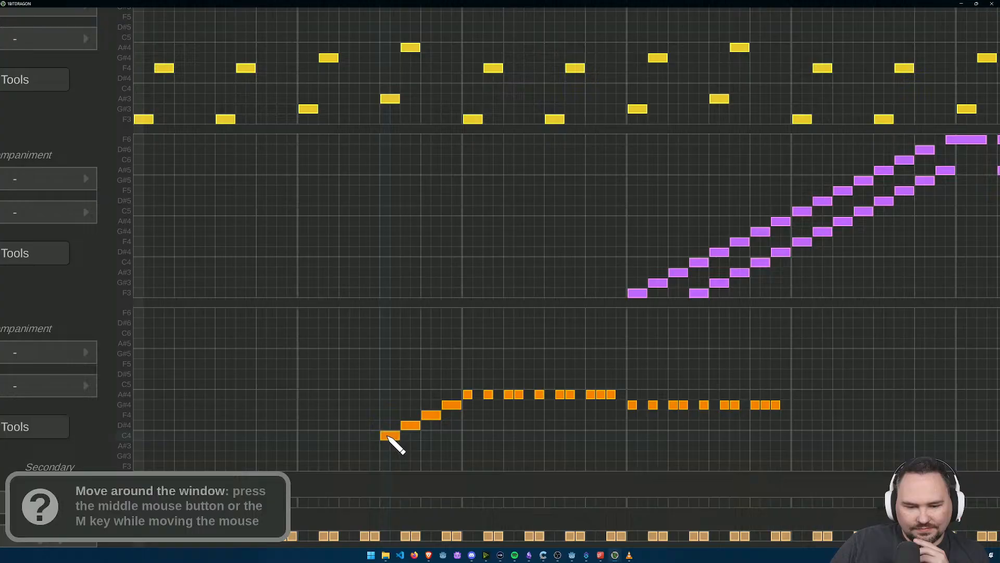
scroll(389, 436, "down", 4)
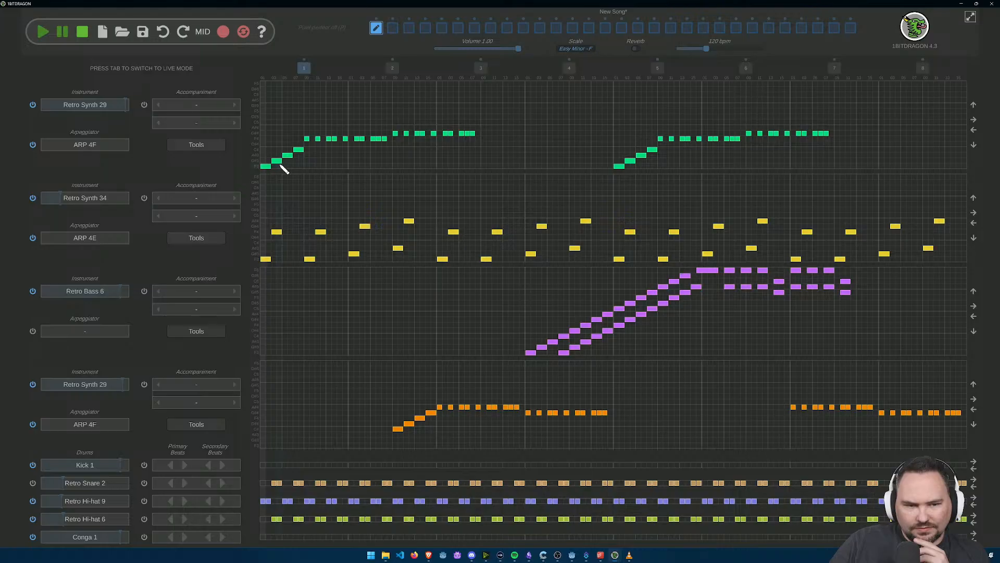
Step: Lower the fourth track's notes three scale steps and shift them eight grid steps earlier, so its run starts bar 2
scroll(420, 458, "up", 2)
scroll(446, 443, "down", 2)
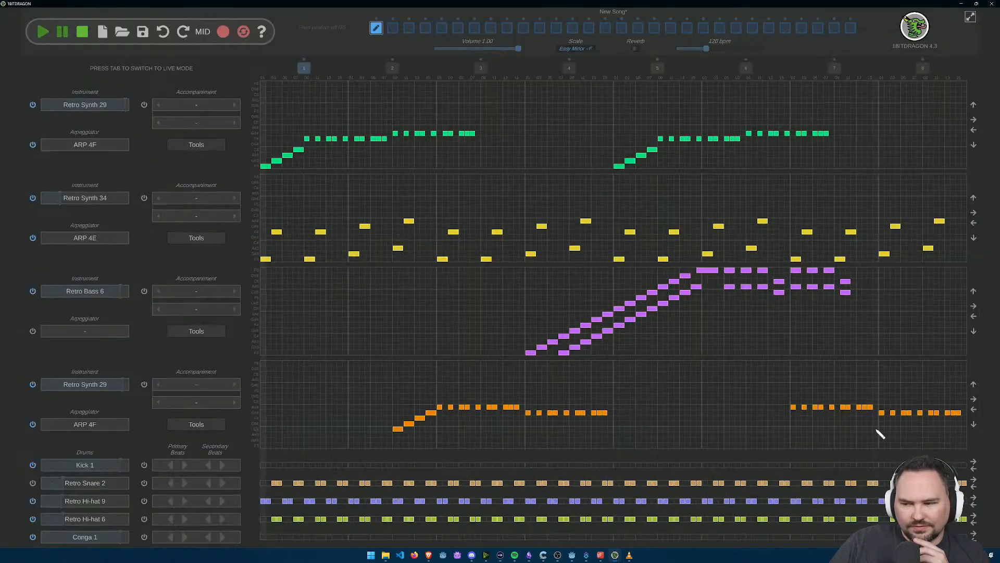
left_click(974, 425)
left_click(974, 424)
left_click(974, 424)
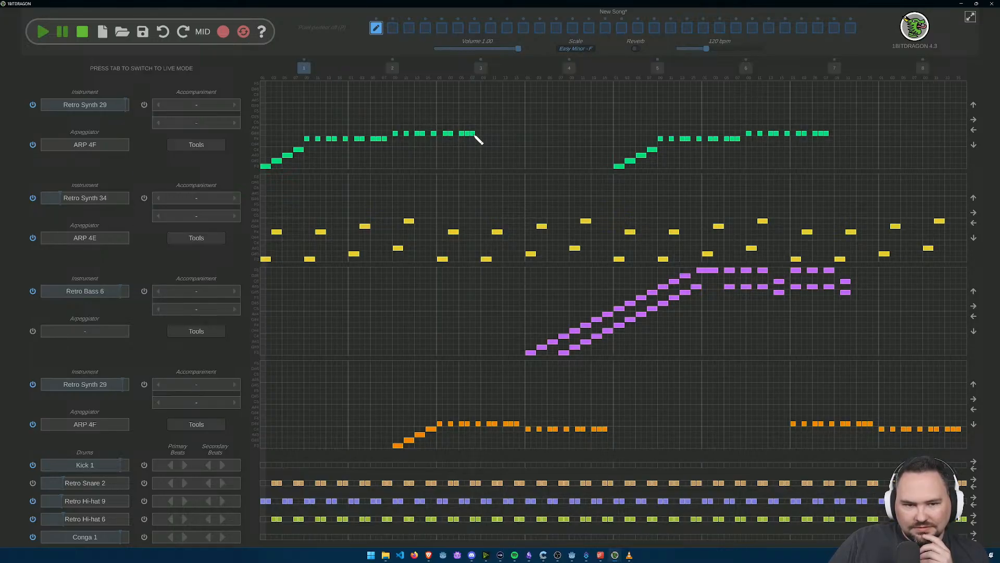
left_click(975, 410)
left_click(975, 410)
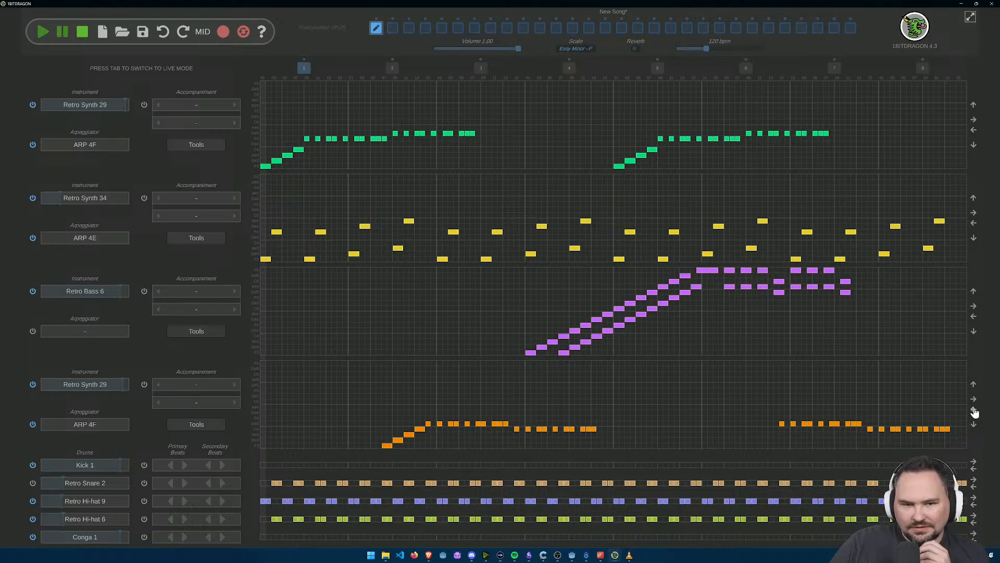
left_click(973, 410)
left_click(973, 410)
left_click(973, 410)
left_click(973, 410)
left_click(973, 410)
left_click(973, 410)
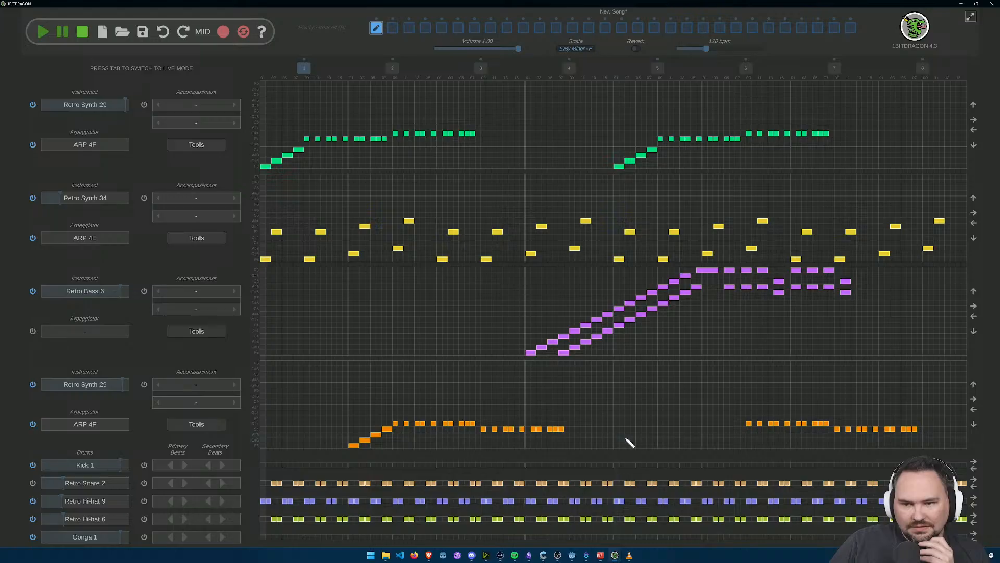
Step: Add a matching four-note rising run at the start of bar 6 in the fourth track and play the song
scroll(761, 454, "up", 3)
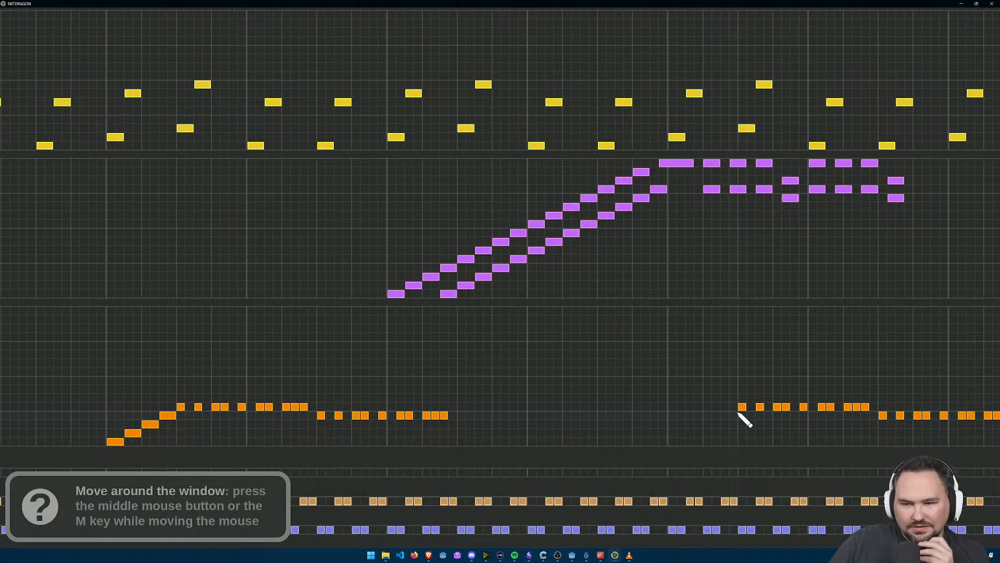
scroll(739, 413, "down", 3)
scroll(729, 414, "up", 6)
left_click(762, 449)
left_click(719, 471)
left_click(676, 492)
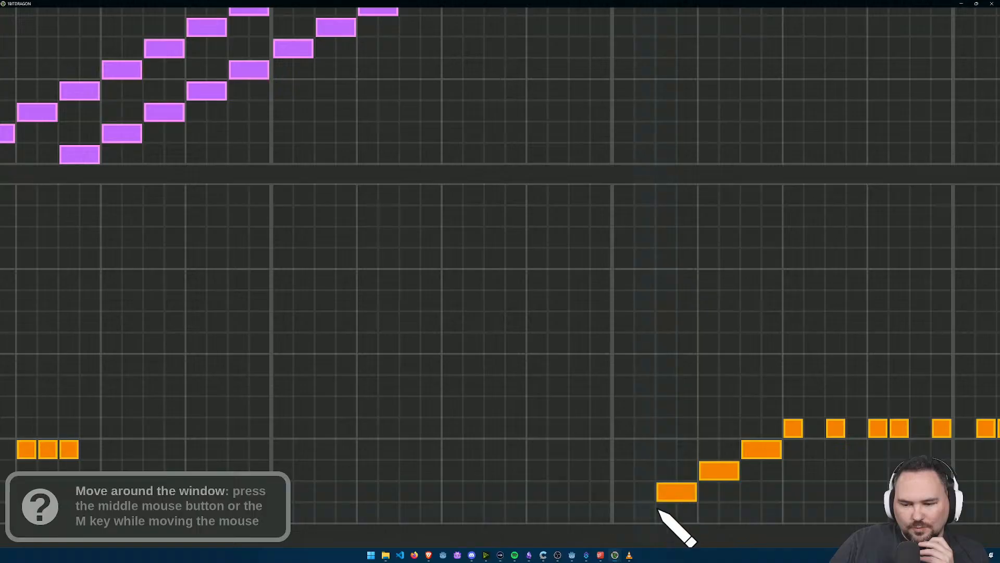
scroll(639, 513, "down", 5)
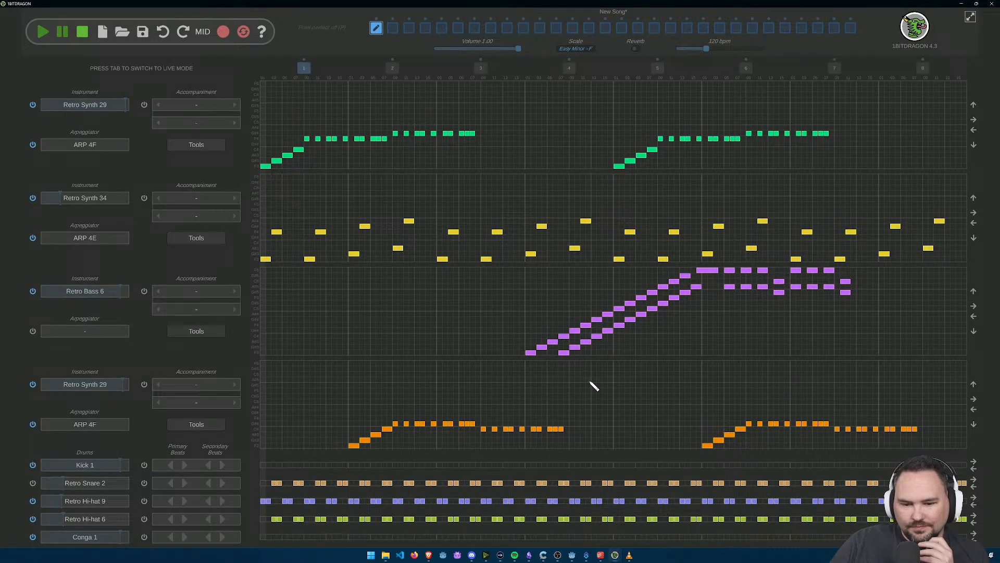
key("space")
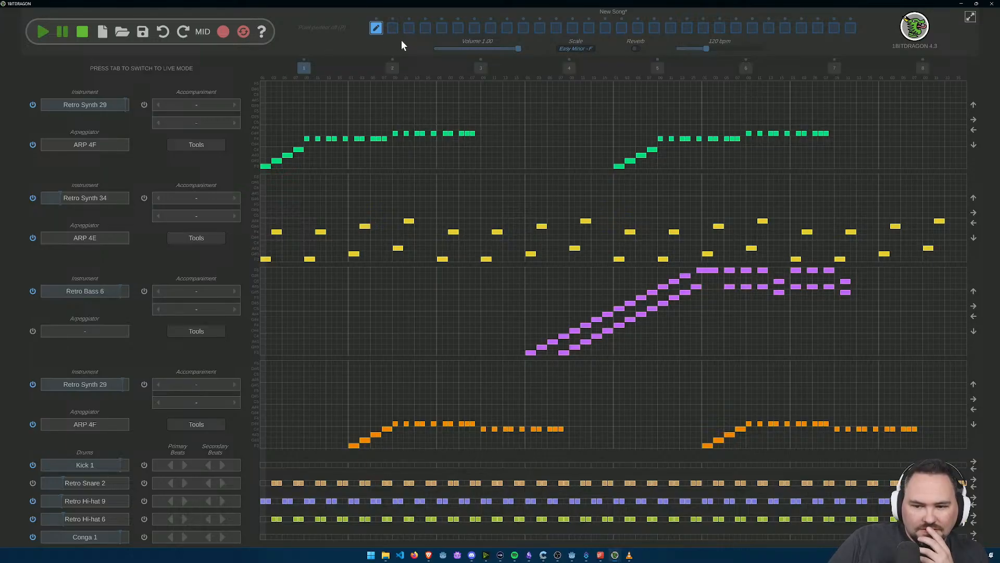
left_click(392, 30)
left_click(377, 30)
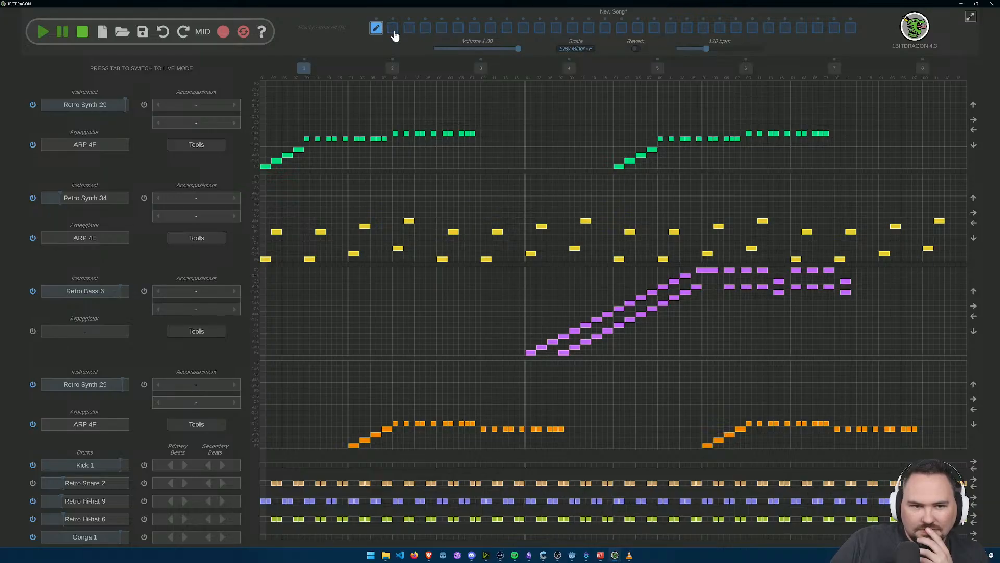
right_click(303, 68)
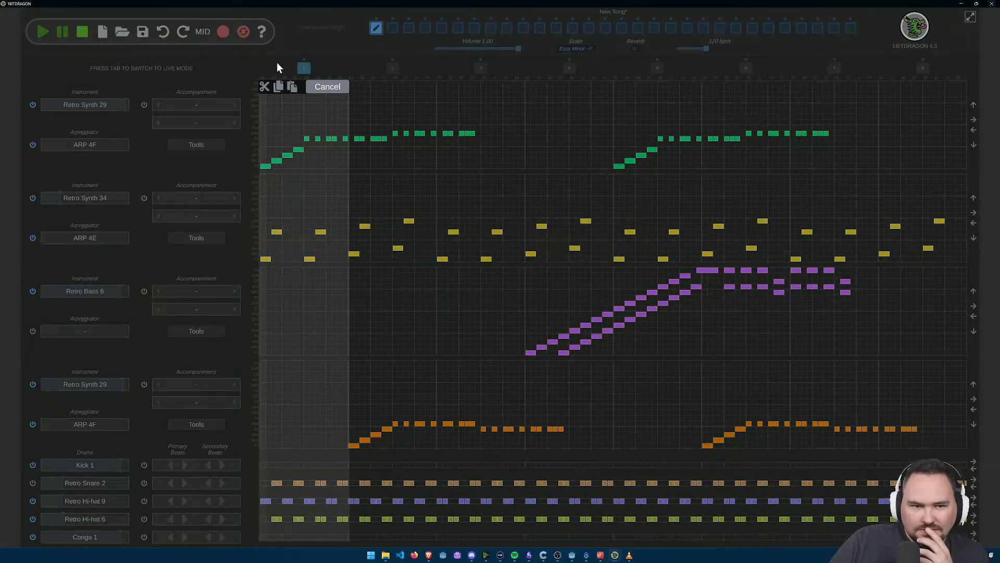
left_click(279, 63)
left_click(390, 70)
left_click(305, 69)
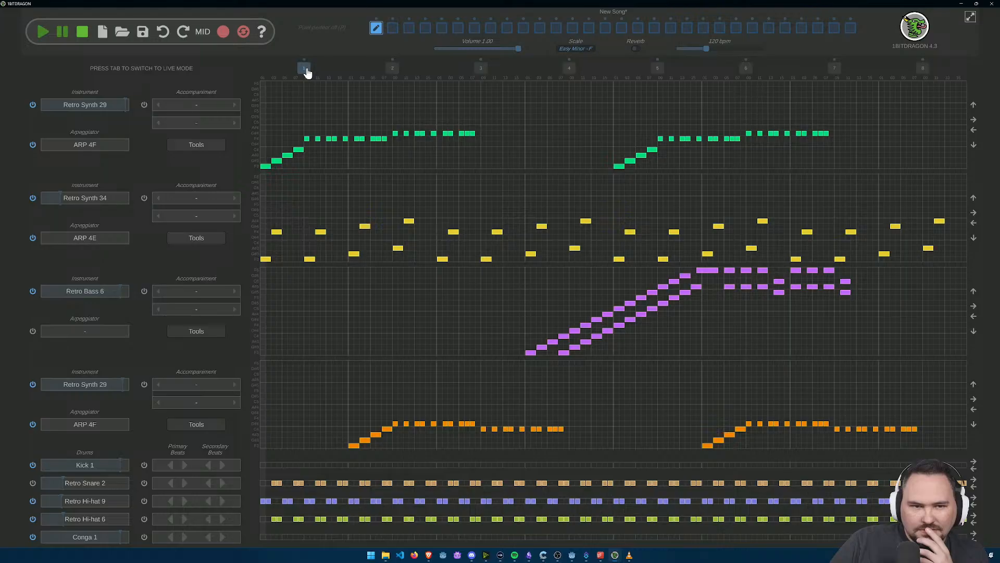
Step: Copy the entire first pattern and paste it into the empty second pattern slot
left_click(392, 27)
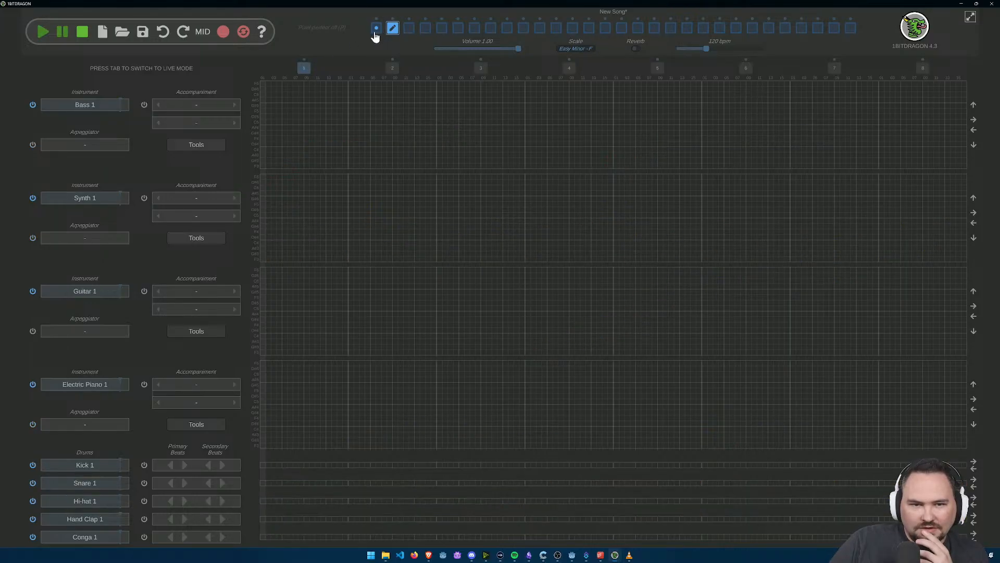
left_click(375, 32)
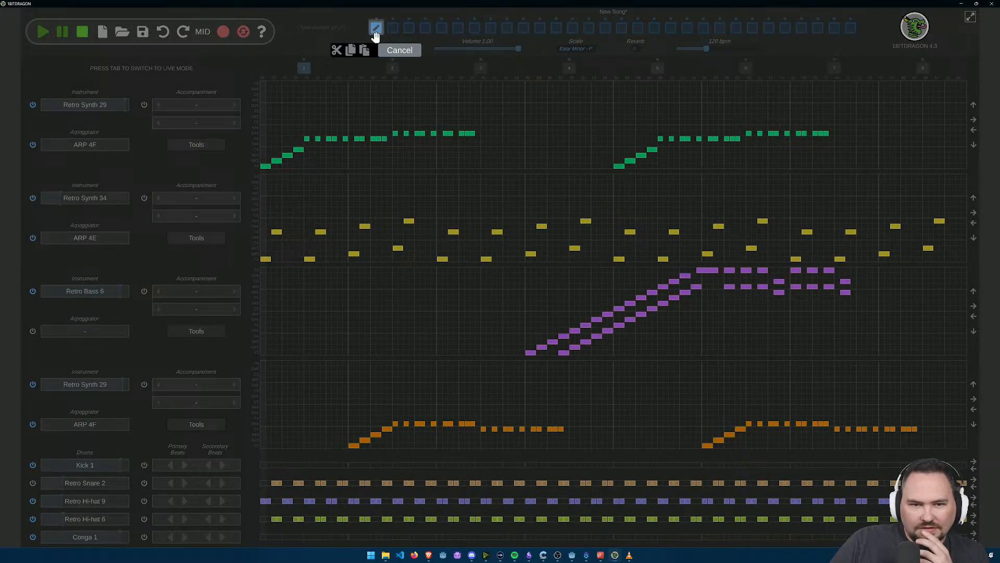
left_click(349, 55)
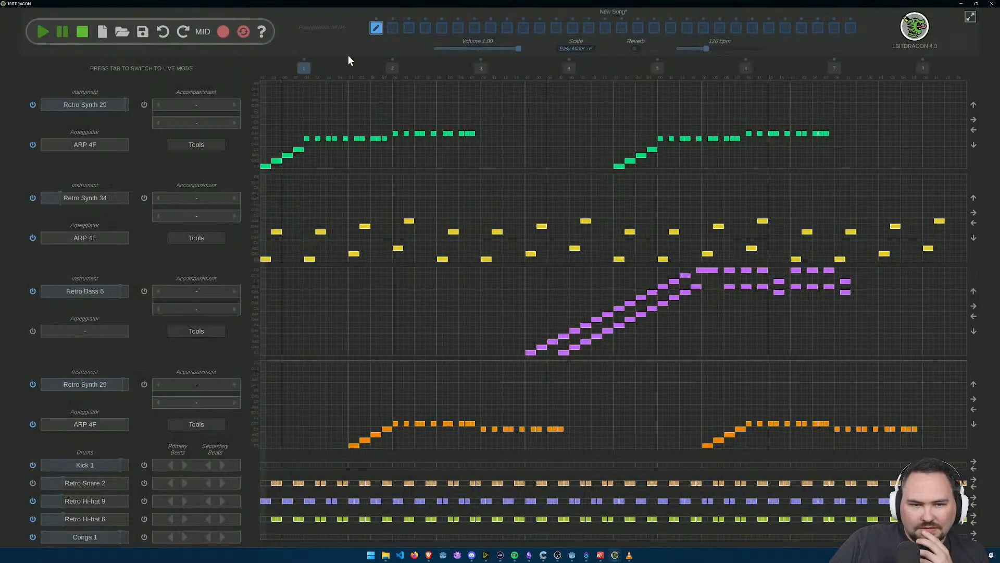
left_click(393, 31)
left_click(379, 51)
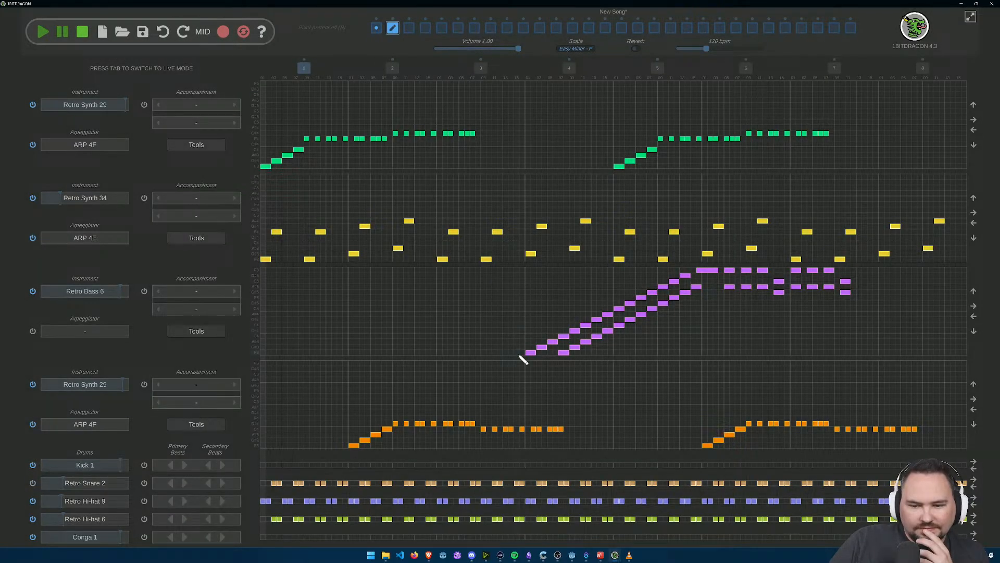
Step: Erase all Retro Bass 6 notes from the second pattern
mouse_move(579, 352)
left_mouse_down()
mouse_move(518, 343)
mouse_move(770, 290)
mouse_move(867, 284)
left_mouse_up()
mouse_move(794, 282)
left_mouse_down()
mouse_move(607, 327)
mouse_move(664, 288)
mouse_move(688, 296)
mouse_move(715, 277)
mouse_move(823, 279)
left_mouse_up()
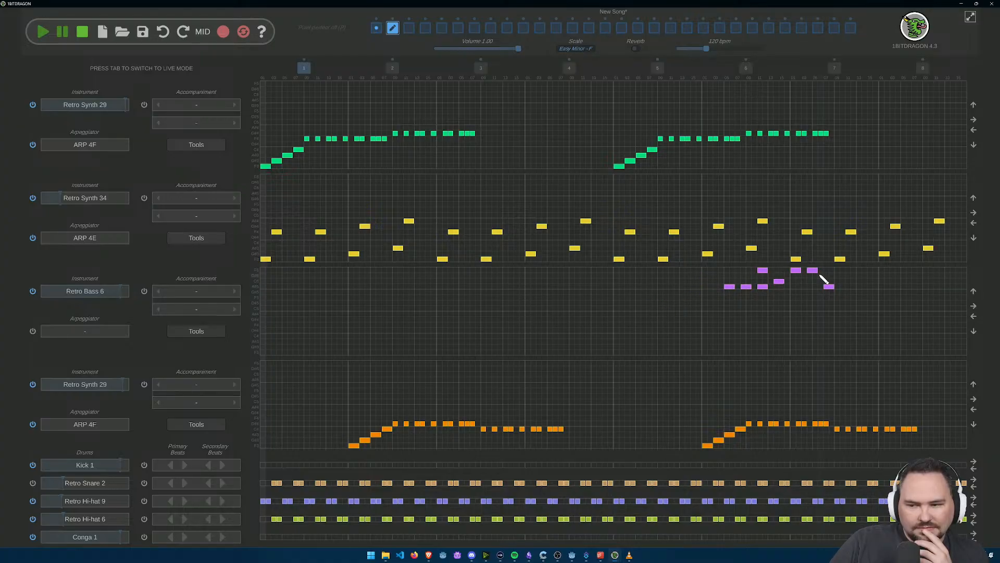
mouse_move(761, 277)
left_mouse_down()
mouse_move(721, 292)
mouse_move(812, 279)
left_mouse_up()
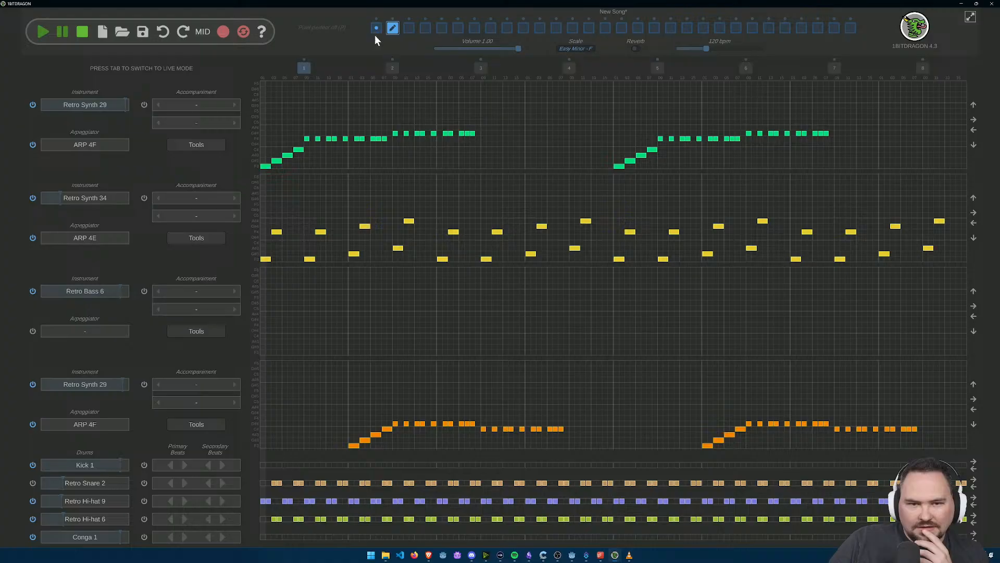
Step: Copy the first pattern into the empty third pattern slot, and play the song from the first pattern
left_click(376, 32)
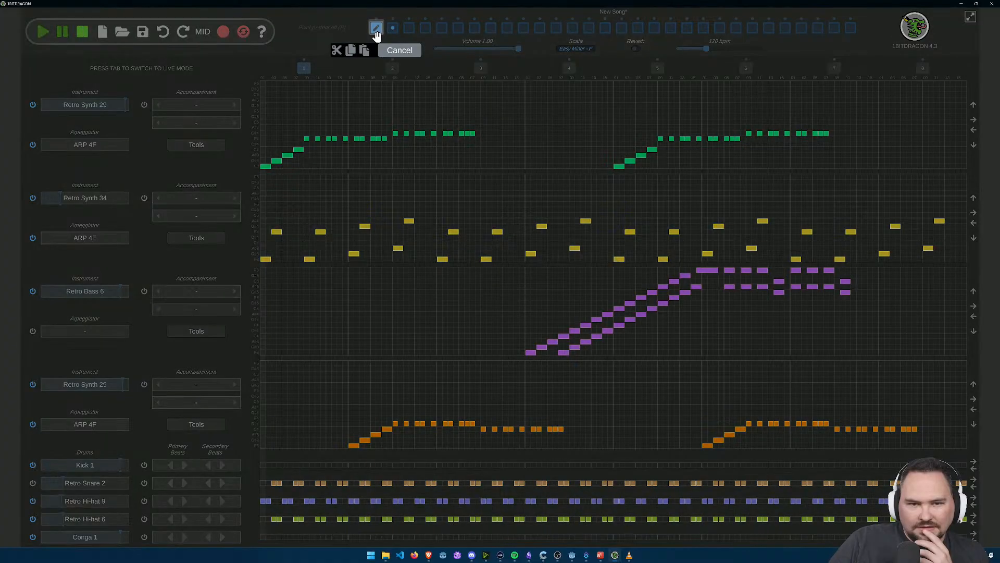
left_click(349, 51)
left_click(409, 28)
left_click(409, 28)
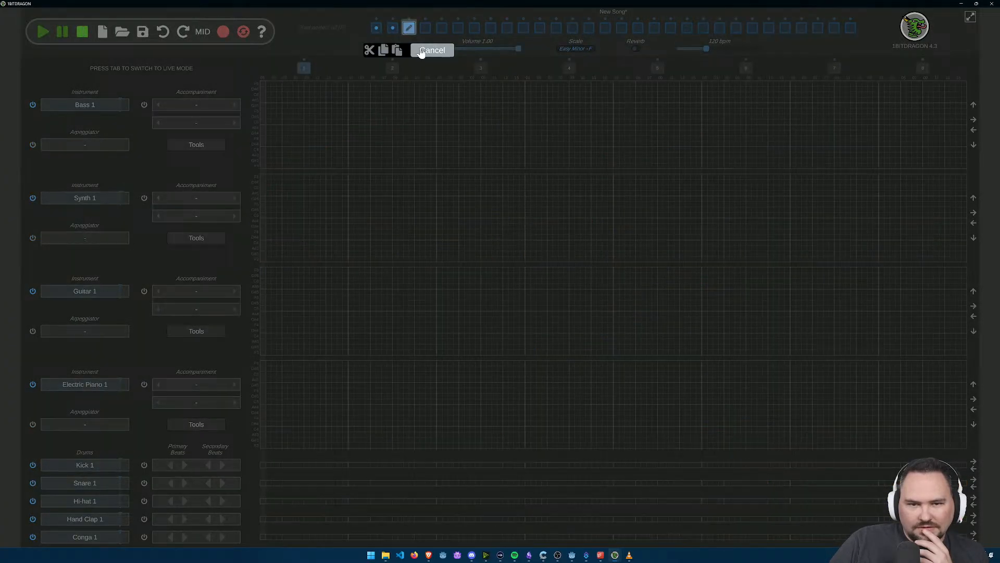
left_click(394, 50)
left_click(377, 29)
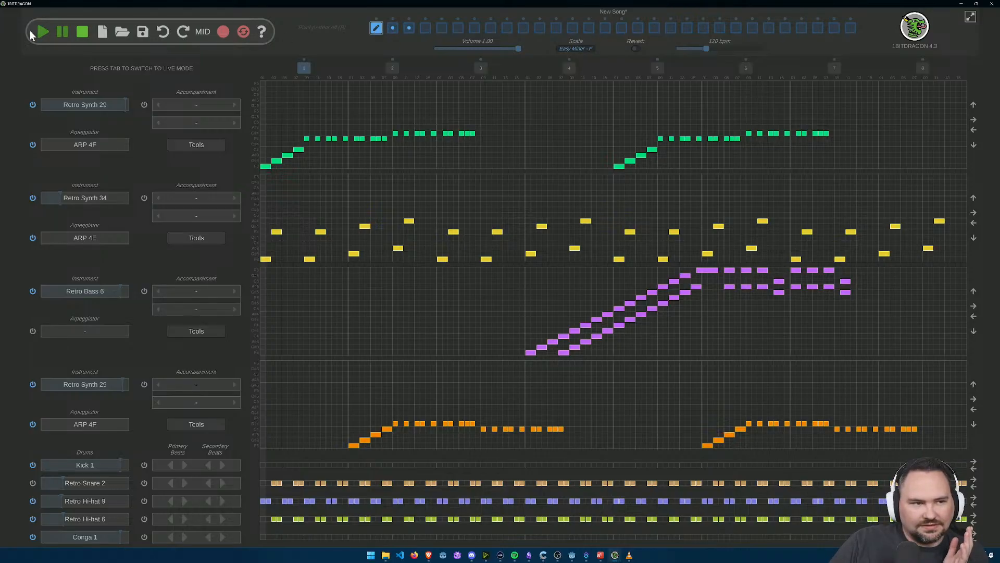
left_click(41, 32)
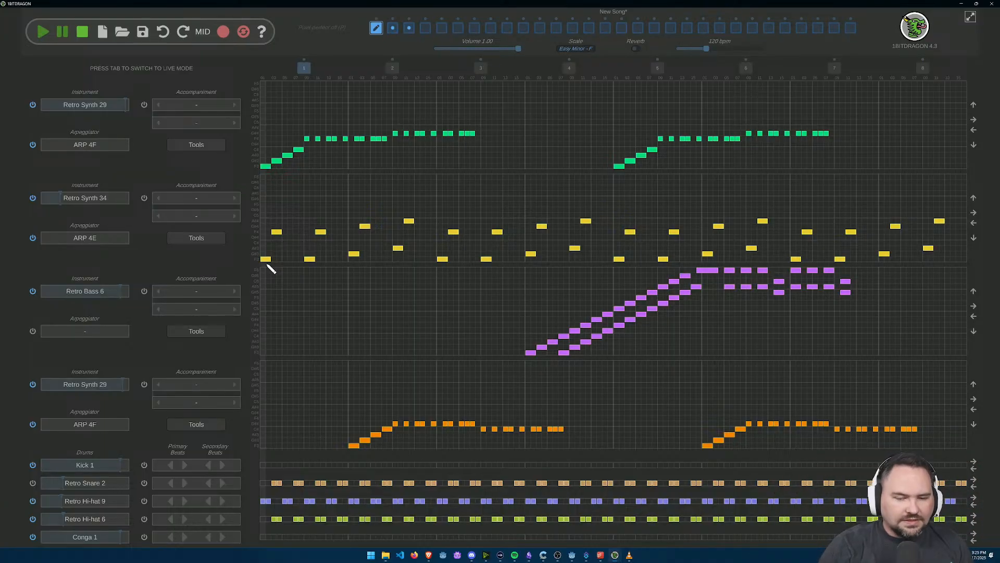
Step: Save the song as boss in the project's audio folder
key("ctrl+s")
type("bass")
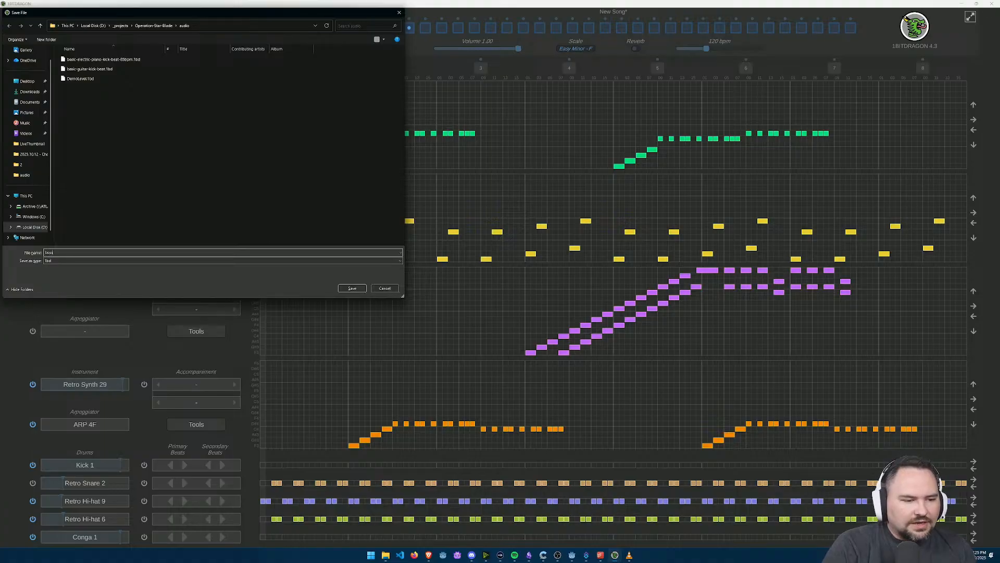
key("Return")
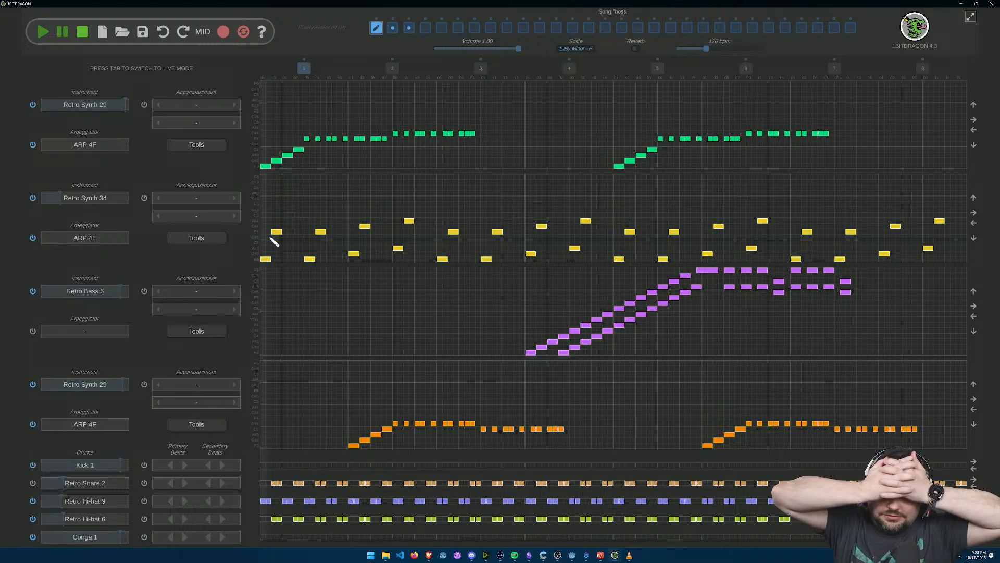
Step: In the second pattern, copy bar 5 and paste it over bar 4
left_click(392, 29)
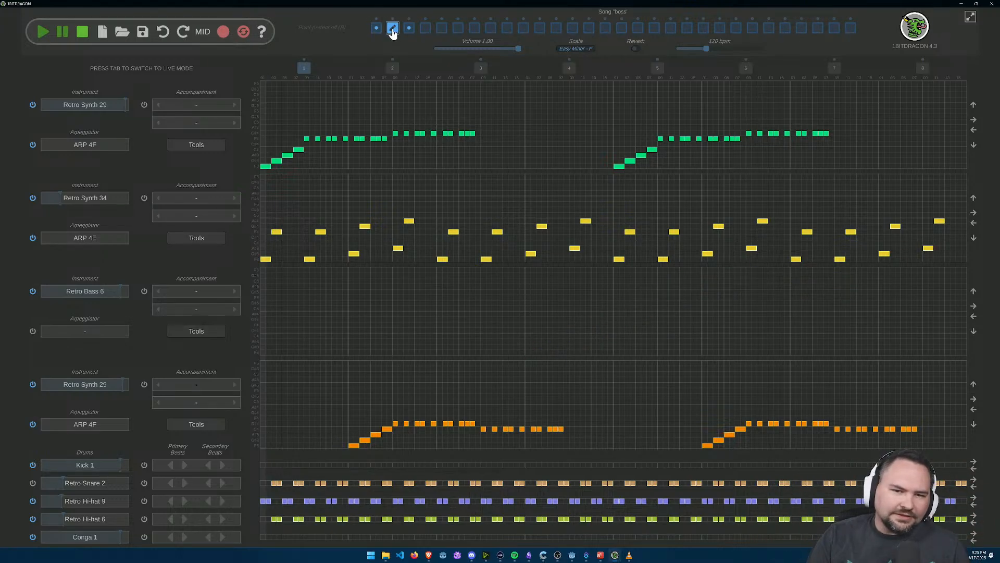
left_click(378, 29)
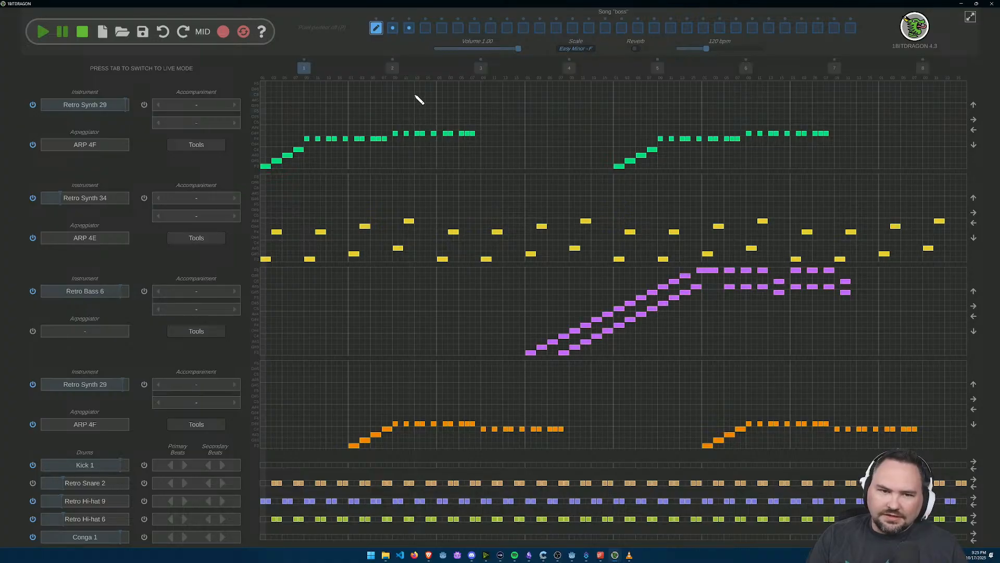
left_click(393, 29)
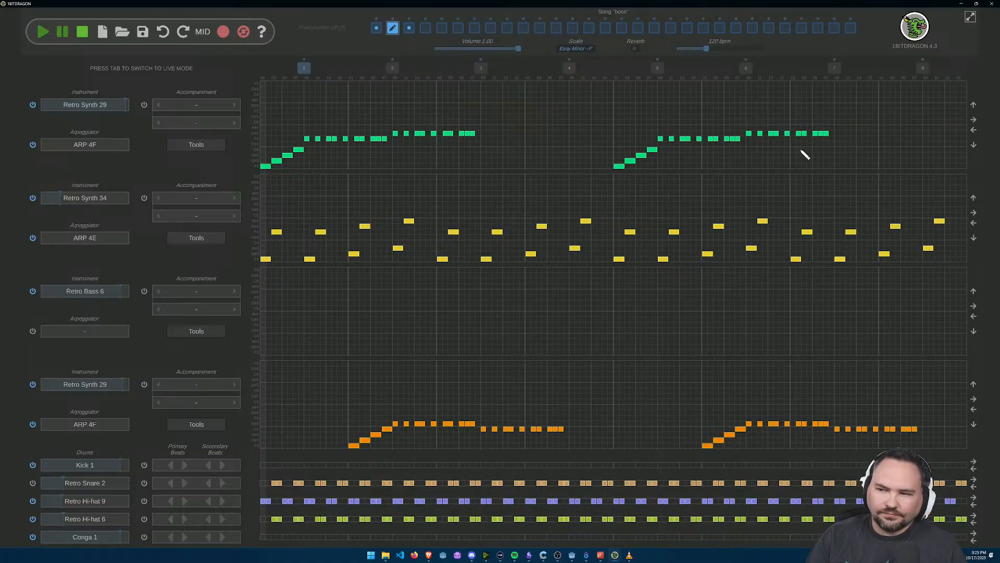
left_click(659, 69)
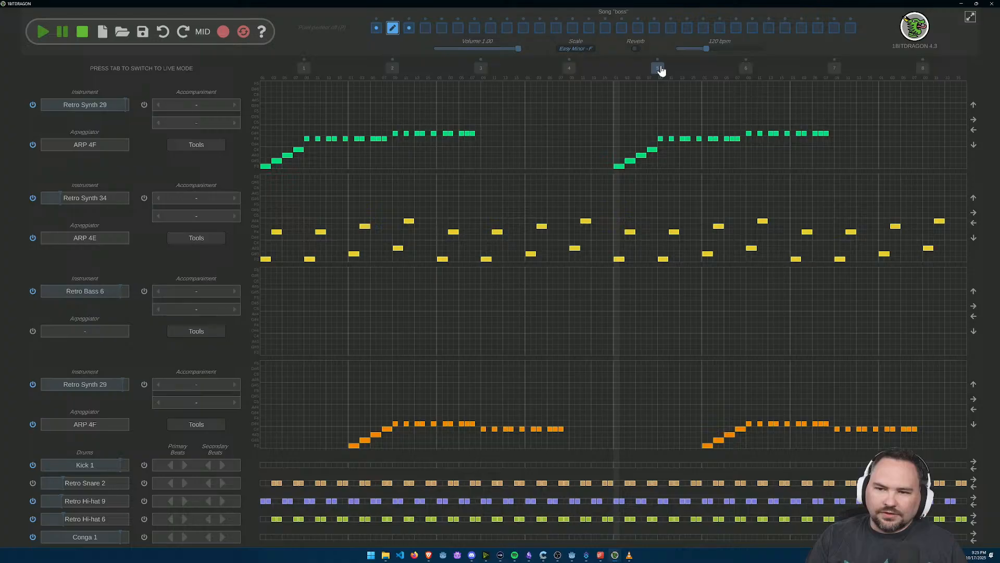
left_click(746, 69)
left_click(658, 69)
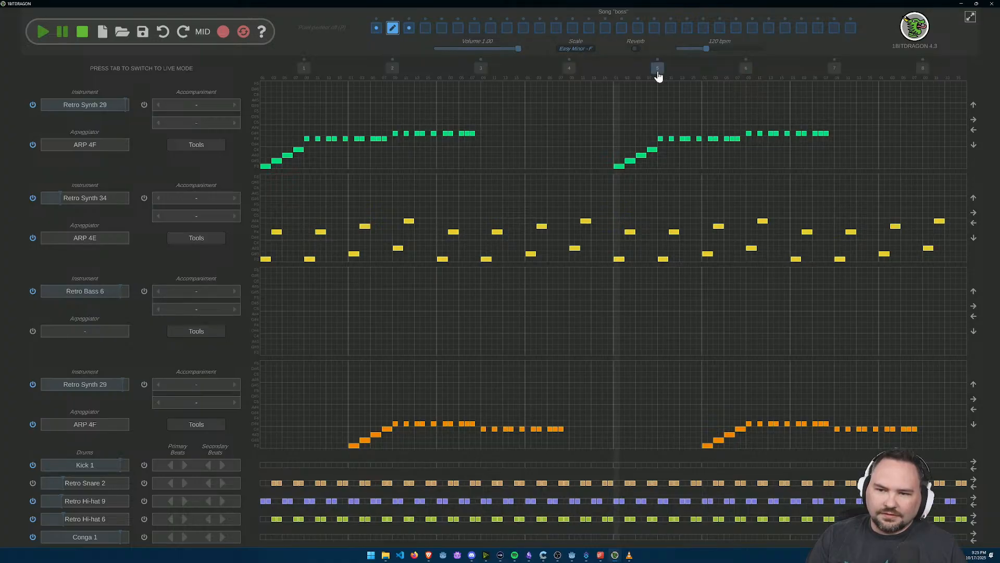
right_click(658, 73)
left_click(632, 87)
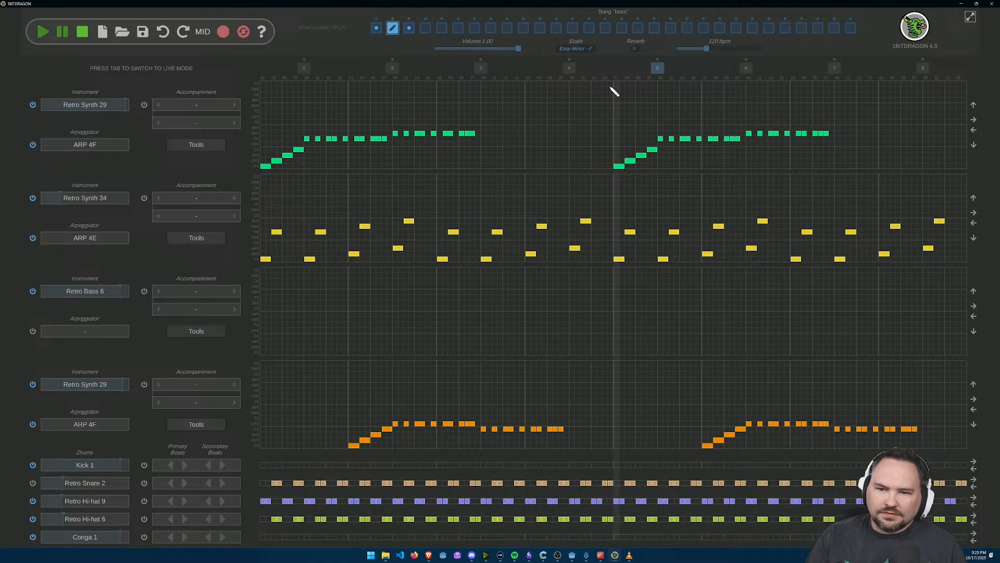
right_click(569, 68)
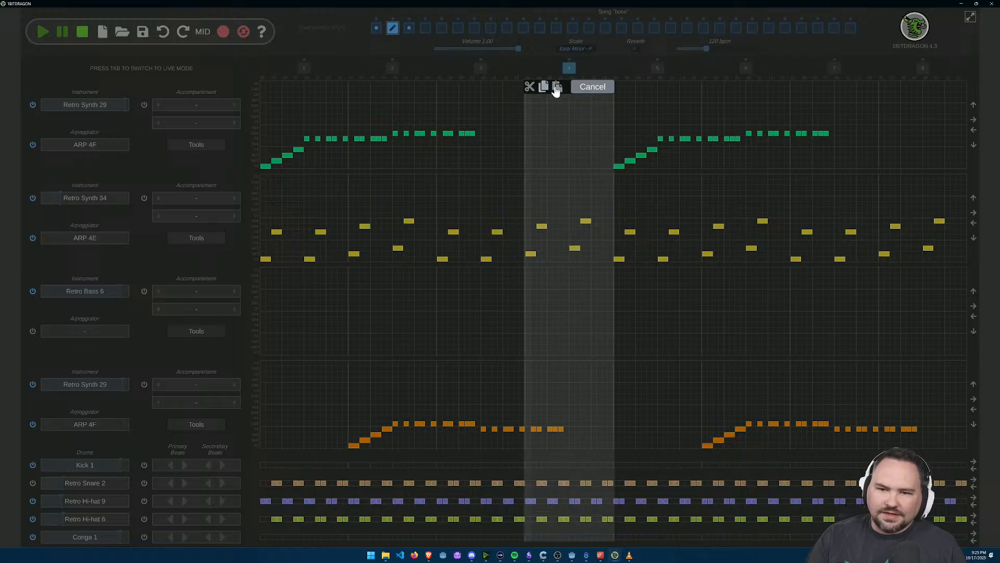
left_click(558, 87)
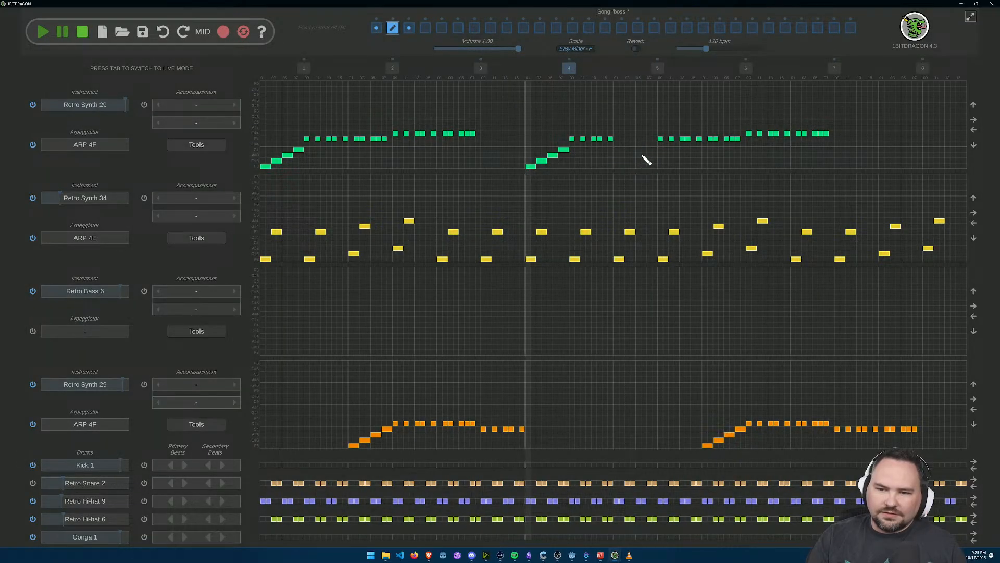
Step: Copy bar 6 of the second pattern and paste it over bar 5
right_click(746, 68)
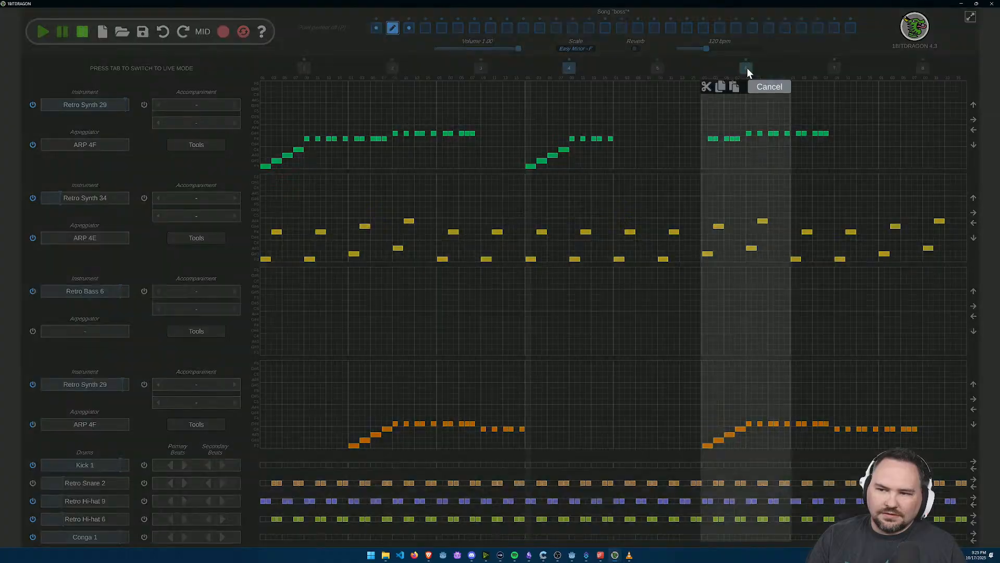
left_click(726, 86)
right_click(657, 68)
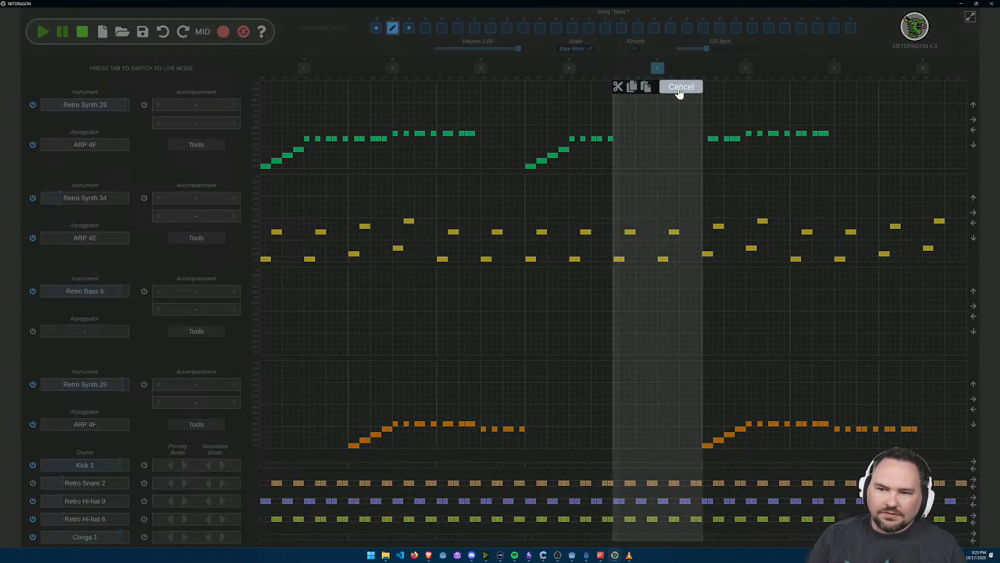
left_click(646, 86)
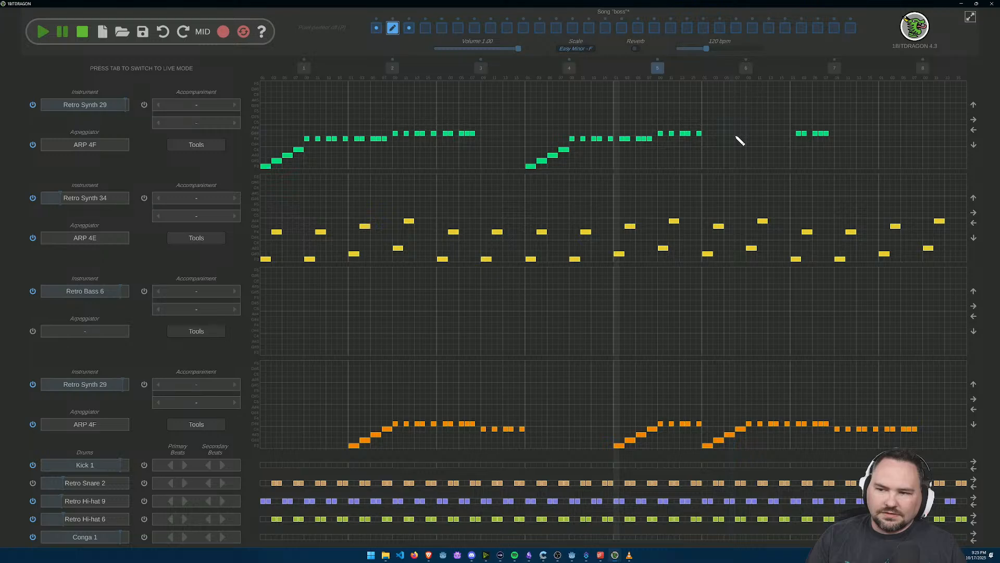
Step: Complete the first track's phrase in bar 6 with notes on steps 2–3 and 5–7 at the preceding notes' pitch
scroll(712, 137, "up", 3)
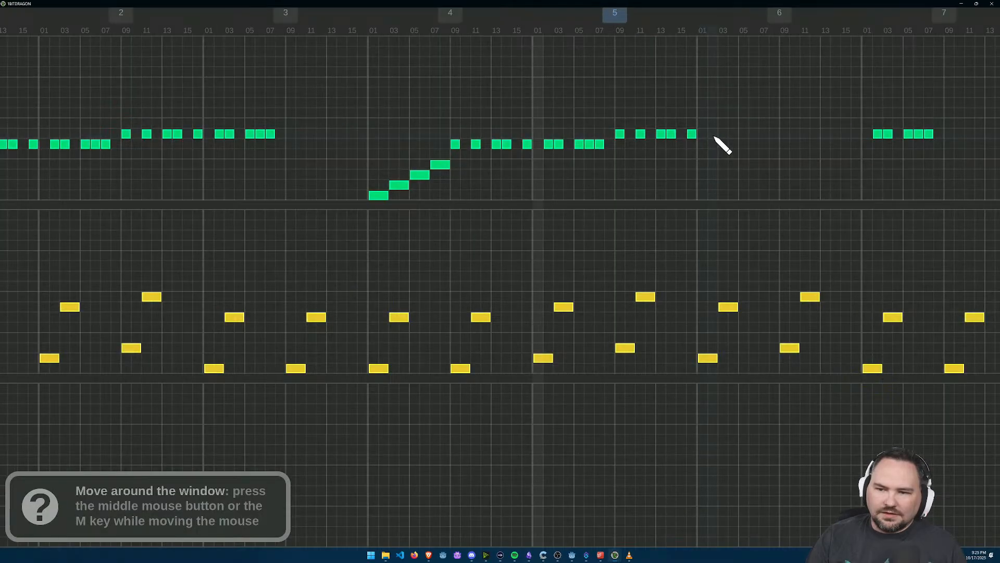
left_click_drag(714, 137, 766, 138)
right_click(766, 137)
left_click(747, 135)
left_click(756, 135)
right_click(759, 134)
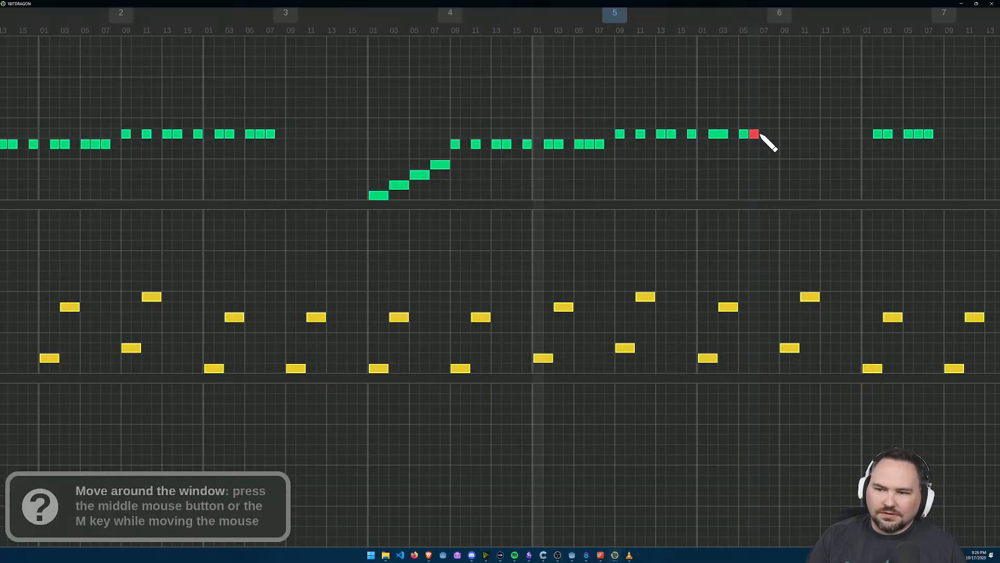
left_click(763, 135)
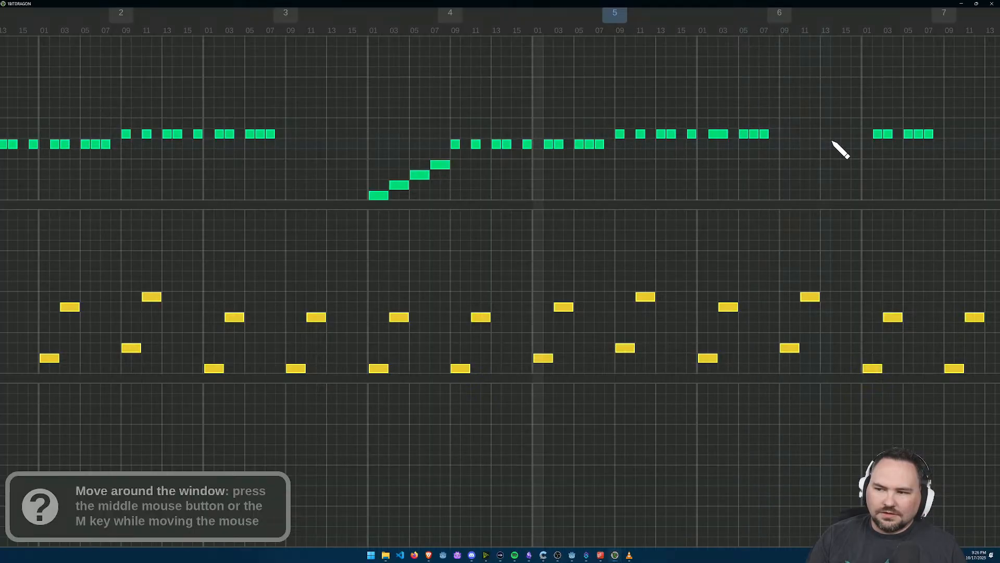
Step: Erase the first track's leftover notes at the start of bar 7
scroll(830, 140, "down", 2)
left_click_drag(852, 136, 898, 139)
scroll(903, 146, "down", 4)
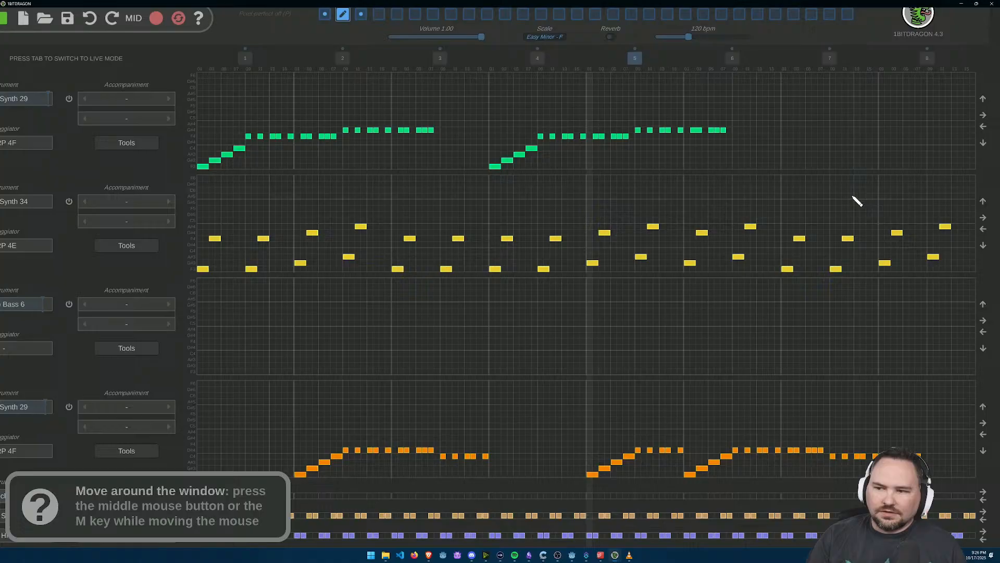
Step: Copy bar 4 of the second pattern and paste it over bar 7
left_click(540, 60)
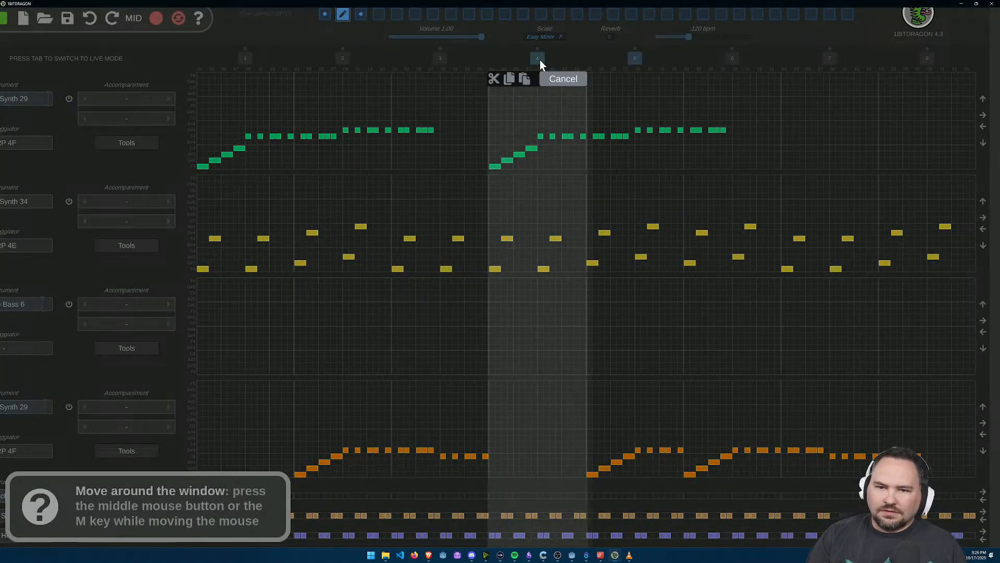
left_click(511, 80)
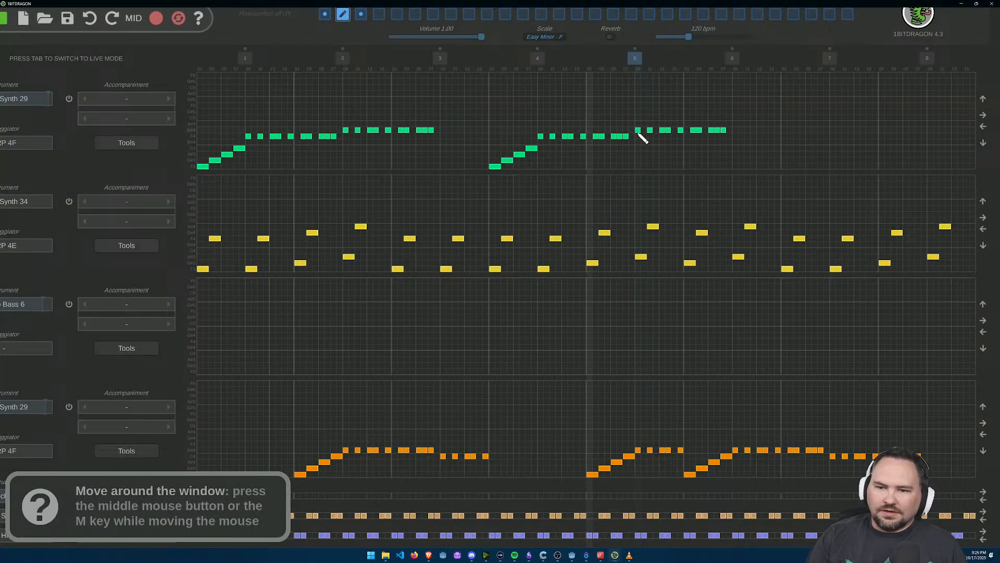
left_click(830, 59)
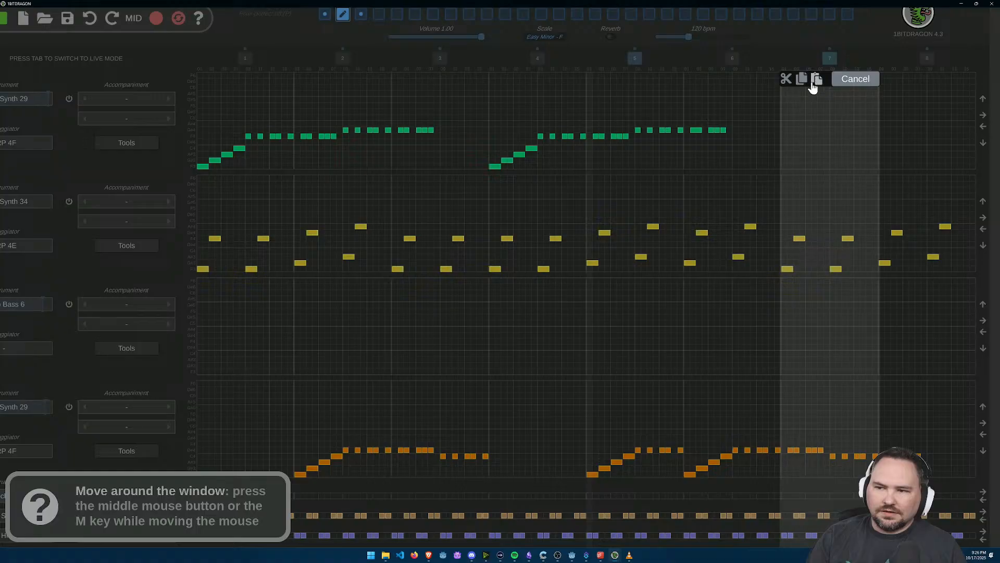
left_click(817, 81)
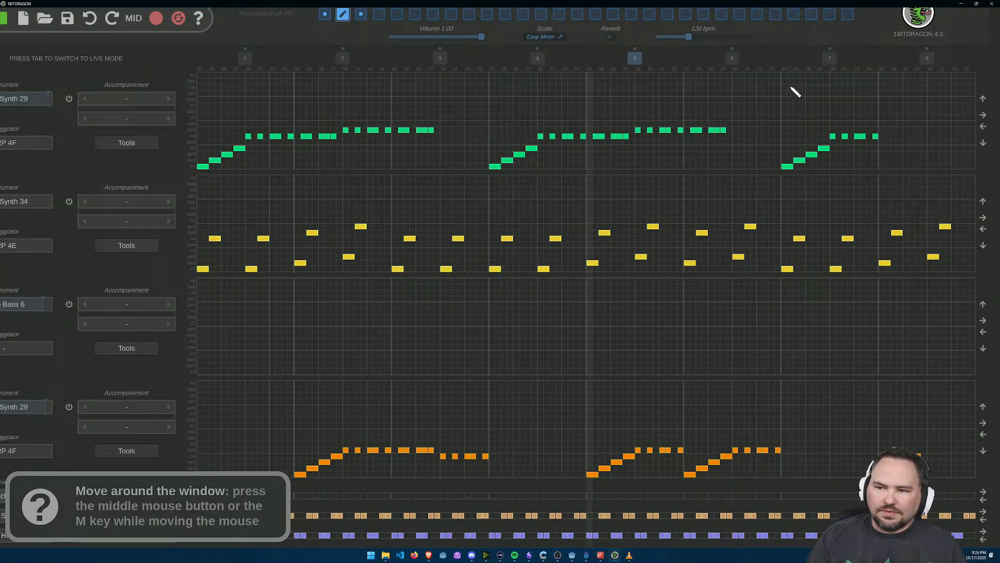
Step: Copy bar 5 of the second pattern and paste it over bar 8
left_click(635, 60)
left_click(606, 80)
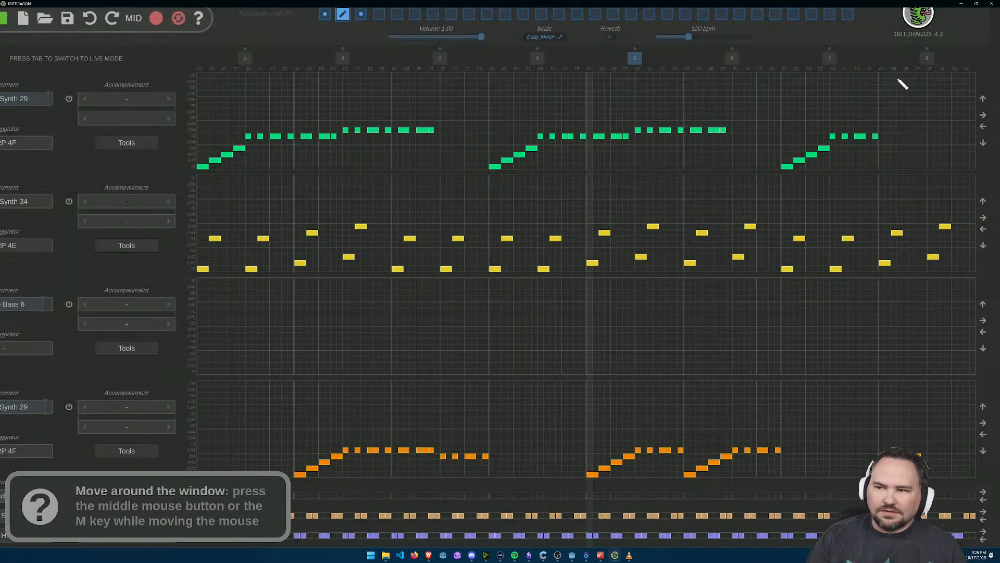
left_click(926, 59)
left_click(914, 81)
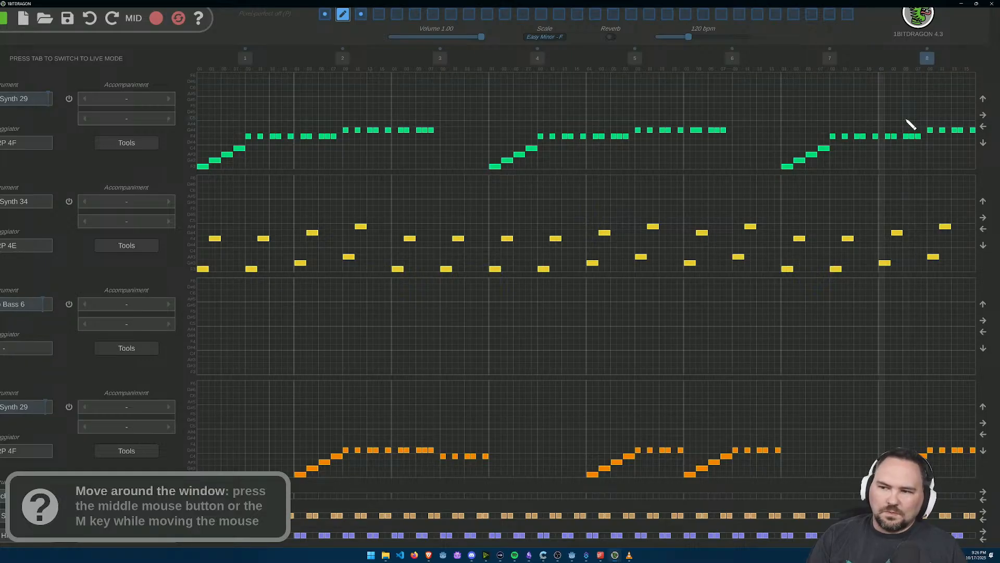
Step: Play the second pattern from bar 1 to check the rearranged runs
scroll(875, 158, "down", 1)
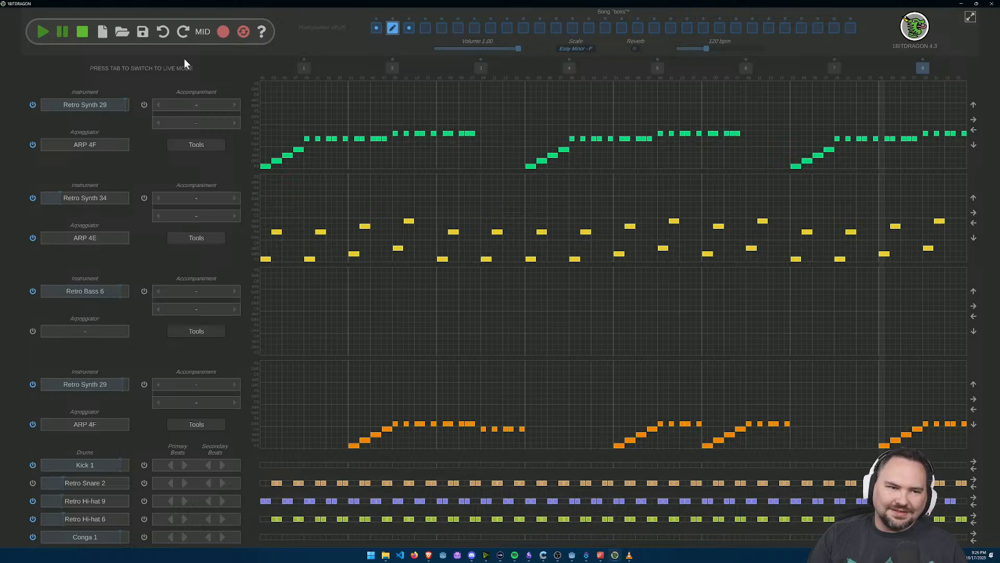
left_click(42, 33)
left_click(83, 32)
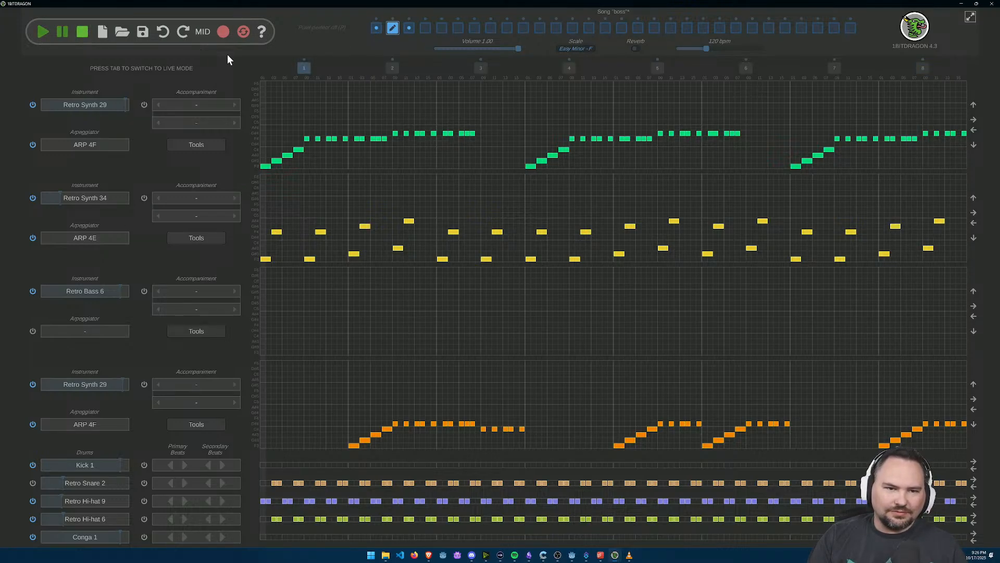
left_click(42, 34)
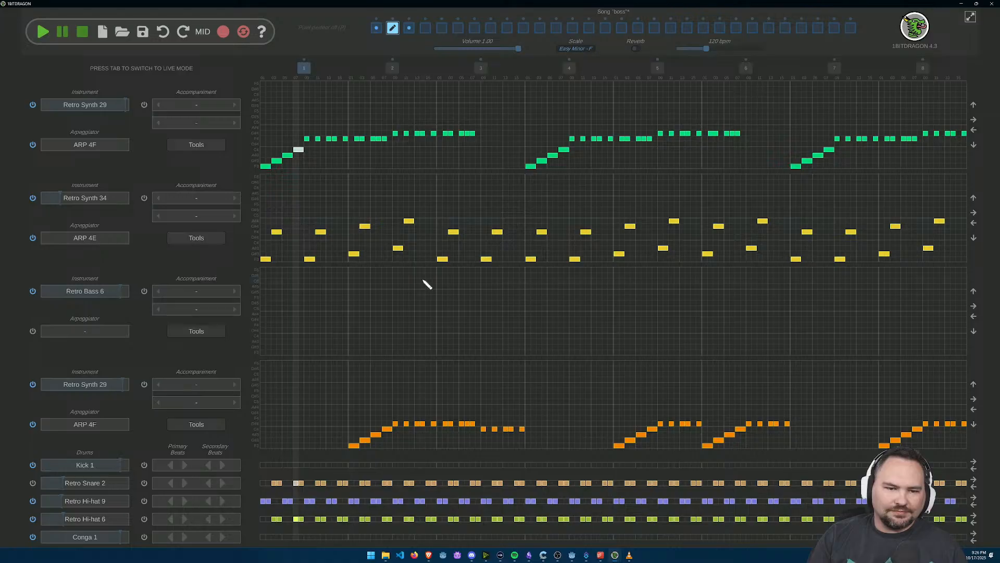
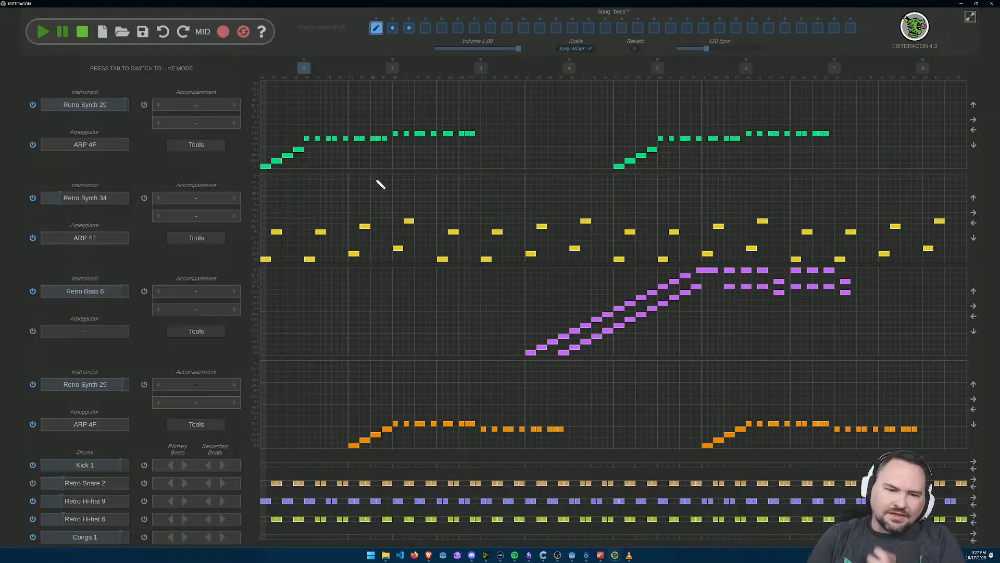
Step: Erase the repeated F4 and G#4 notes that follow the opening F3 to C4 run in the first Retro Synth 29 track
scroll(361, 185, "up", 3)
left_click_drag(297, 179, 406, 228)
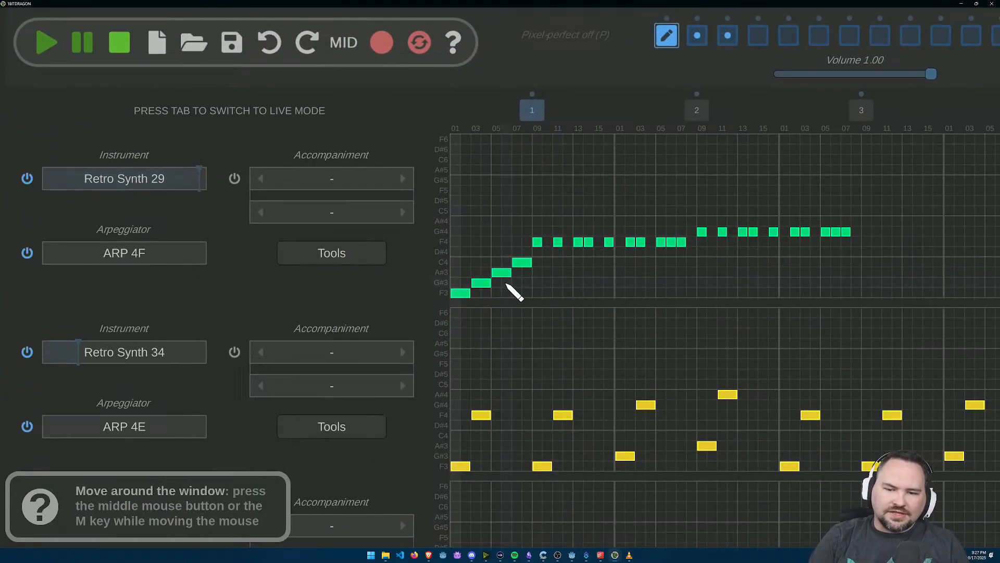
scroll(580, 257, "up", 2)
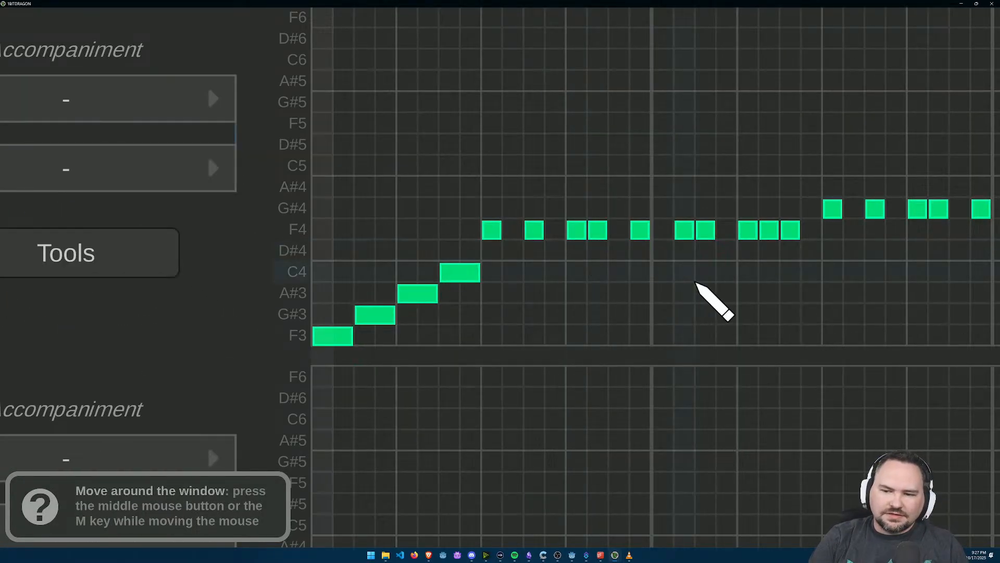
scroll(679, 280, "down", 2)
mouse_move(536, 246)
left_mouse_down()
mouse_move(895, 230)
mouse_move(666, 241)
mouse_move(761, 245)
left_mouse_up()
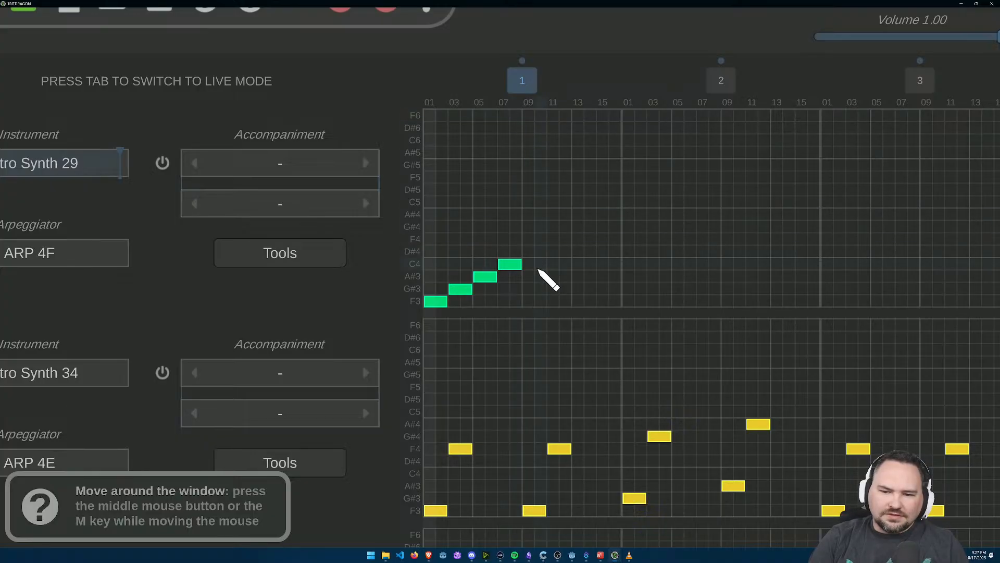
Step: Add two stacked C4, D#4 and F4 chords, two steps long, at steps 10 and 13 of bar 1 in the first track
left_click(541, 239)
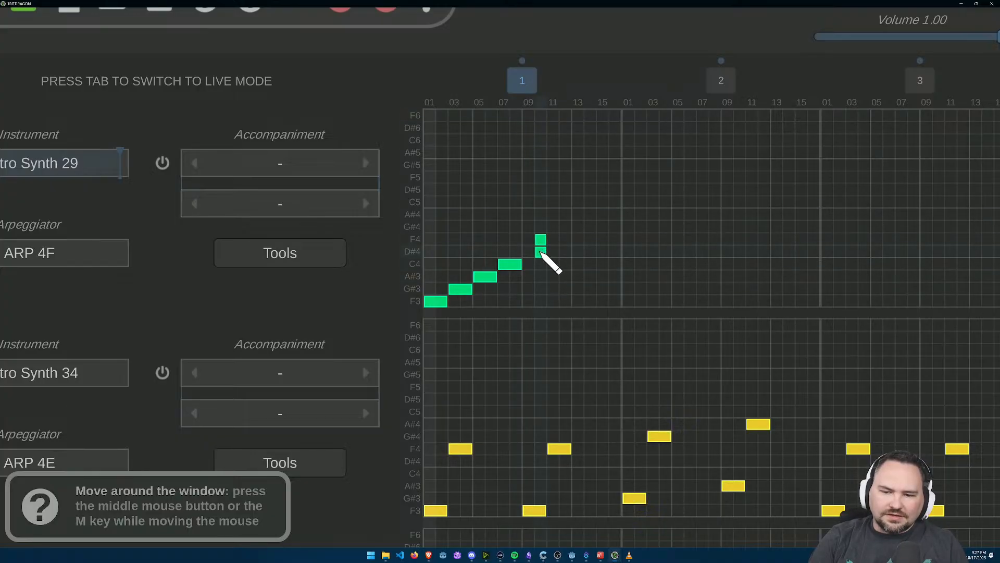
left_click(542, 252)
left_click(543, 263)
left_click_drag(542, 242, 579, 265)
left_click(555, 240)
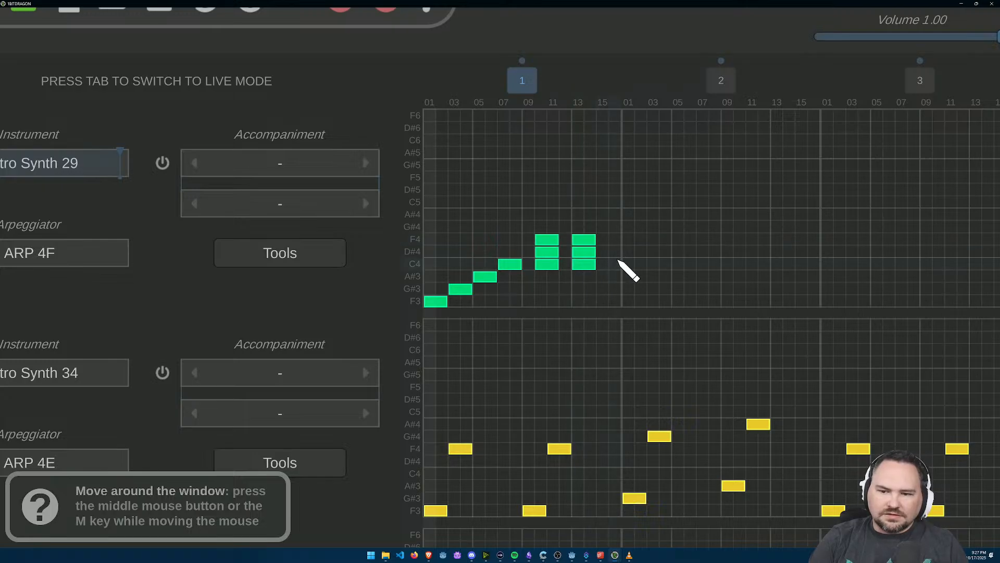
Step: Play the song from the start to hear the new chords, and stop the playback
scroll(441, 167, "down", 3)
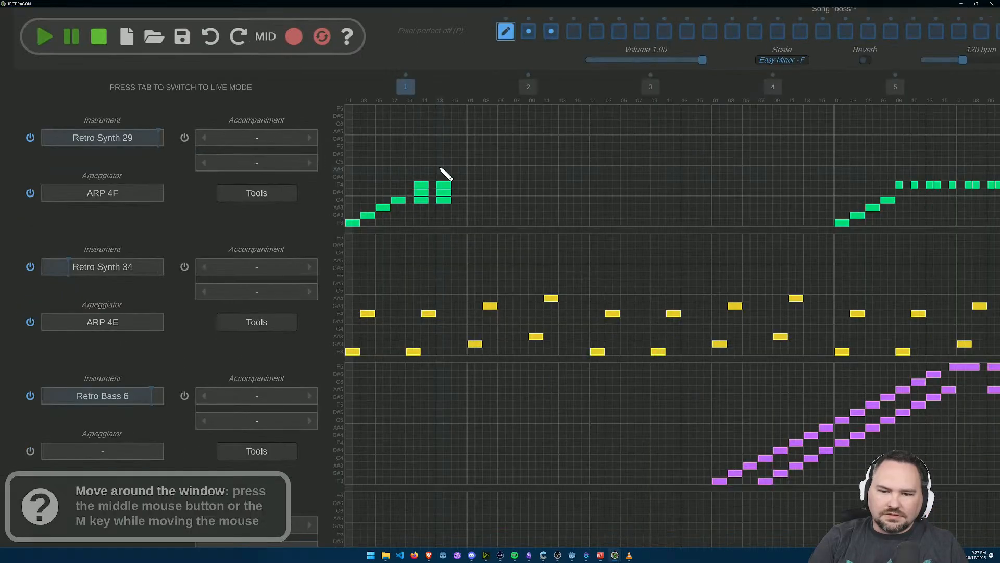
left_click(59, 34)
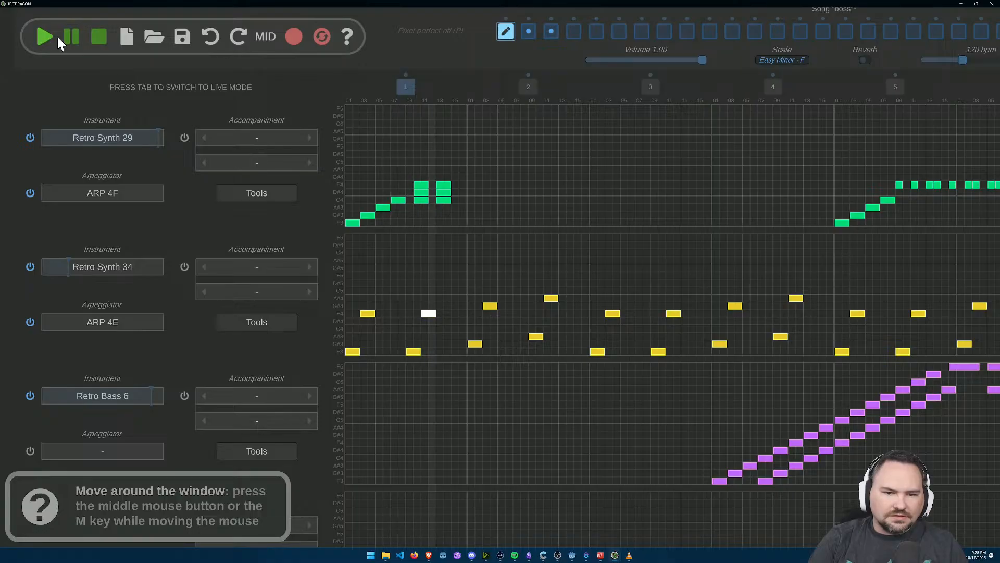
left_click(99, 36)
Step: Delete the three notes of the second chord, at step 13 of bar 1, in the first track
scroll(401, 200, "up", 3)
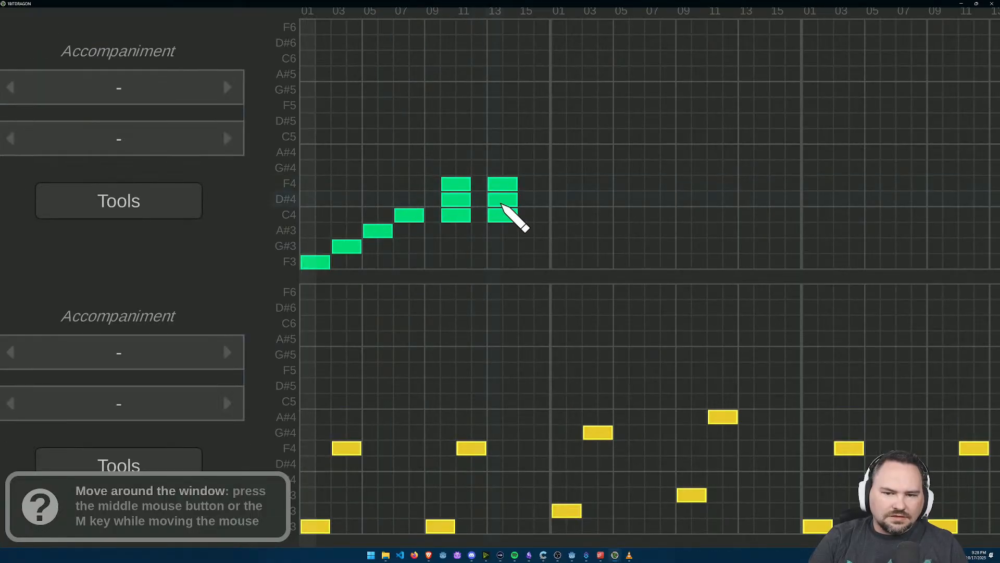
right_click(501, 201)
right_click(502, 215)
right_click(503, 184)
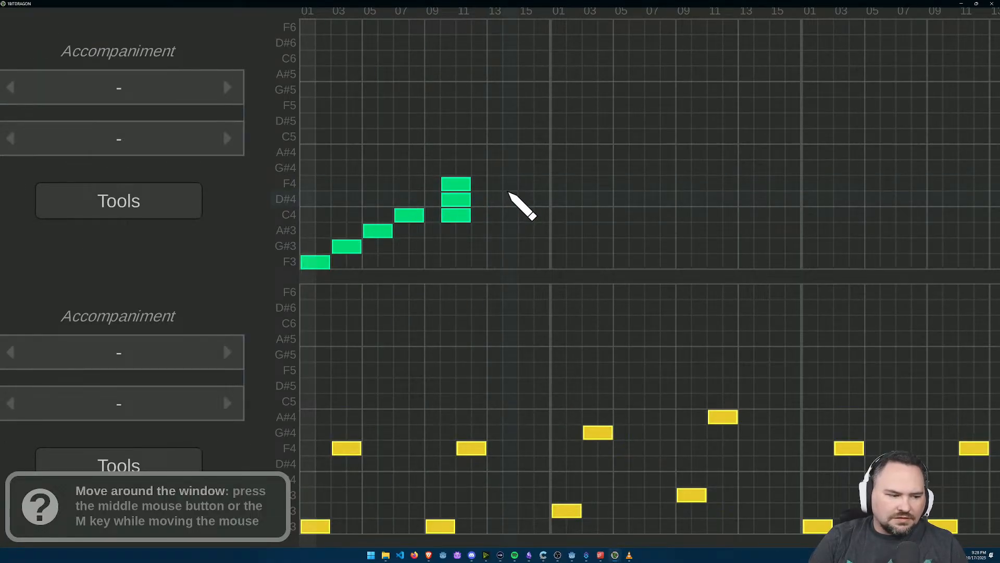
Step: Delete the A#3 and C4 notes of the opening run and the remaining three-note chord in bar 1 of the first track
scroll(509, 192, "down", 3)
scroll(510, 198, "up", 4)
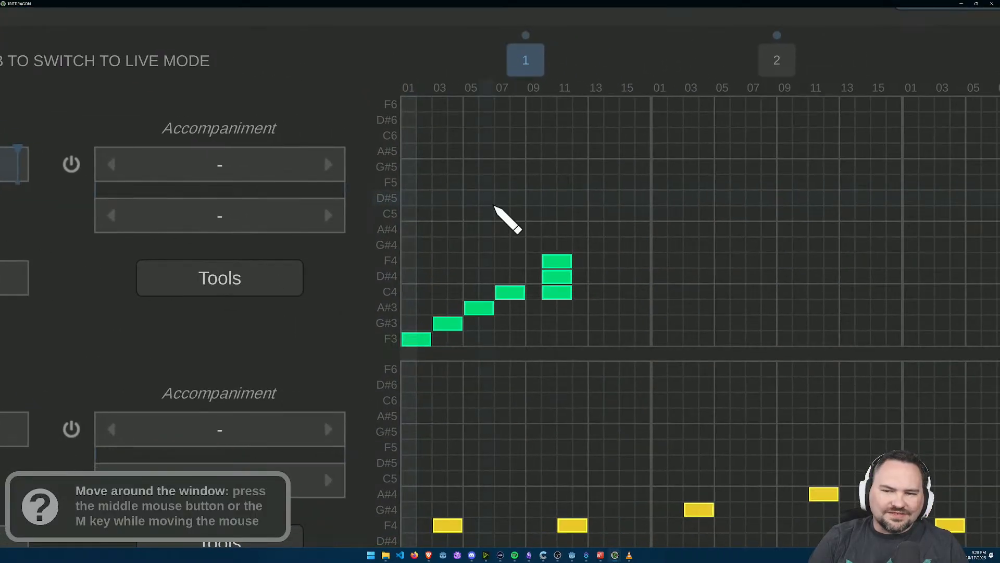
scroll(579, 212, "down", 4)
scroll(579, 212, "up", 4)
scroll(431, 162, "down", 3)
left_click_drag(371, 123, 449, 199)
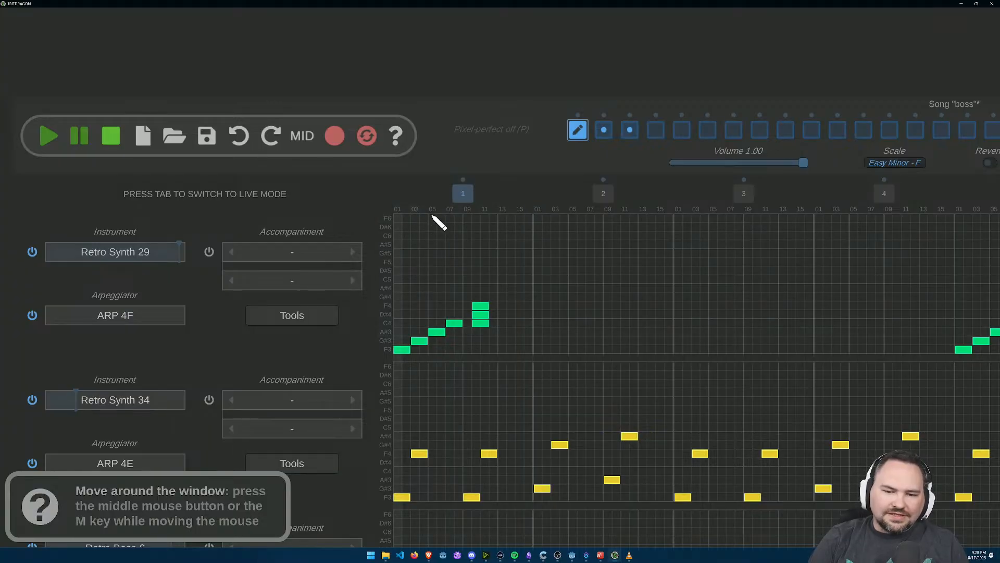
scroll(436, 327, "up", 2)
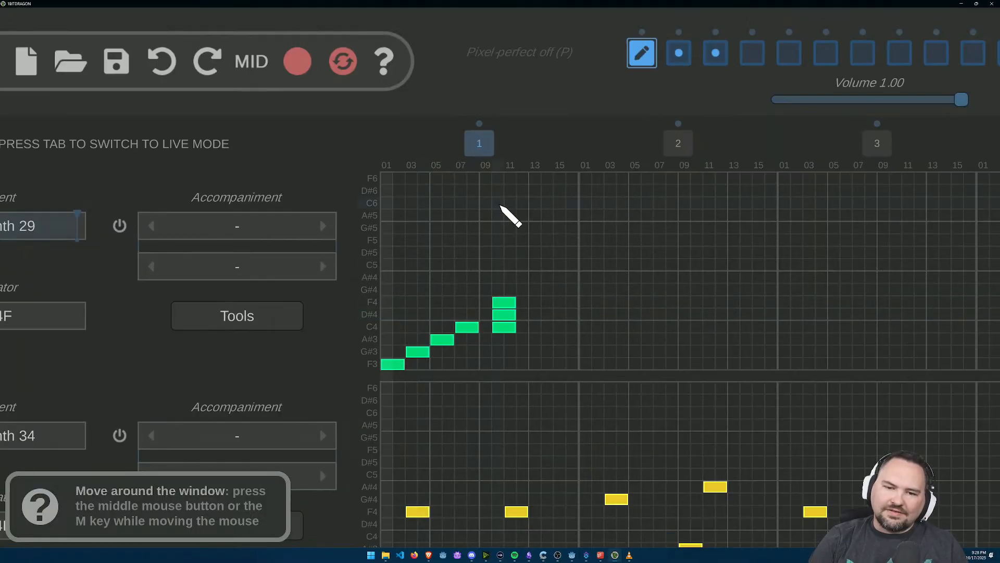
right_click(469, 328)
right_click(450, 340)
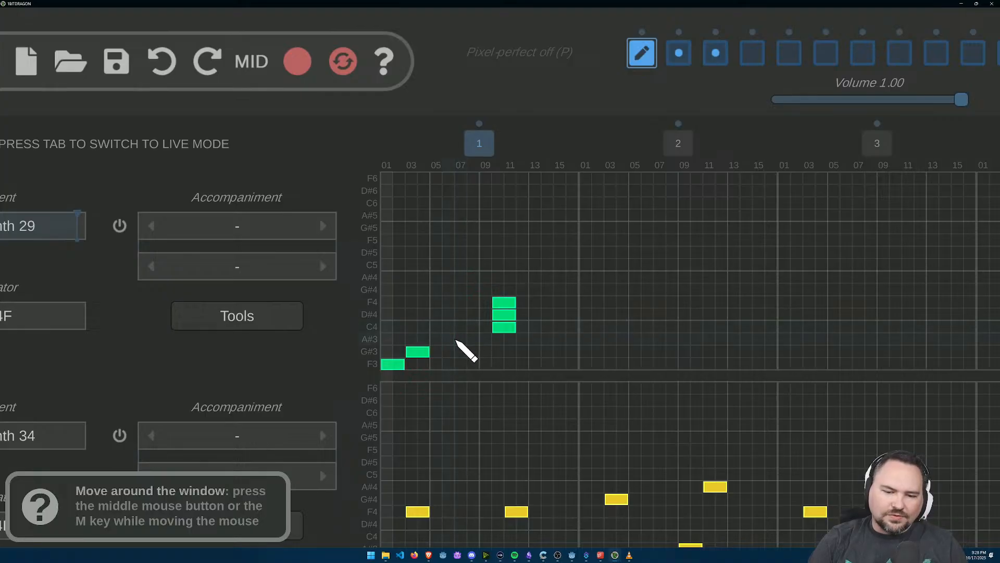
right_click(507, 302)
right_click(500, 314)
right_click(501, 327)
Step: Add one-step note pairs to bar 1 of the first track: A#3 with C4 at step 6, and C4 with D#4 at step 8
left_click(448, 340)
left_click(449, 327)
right_click(451, 327)
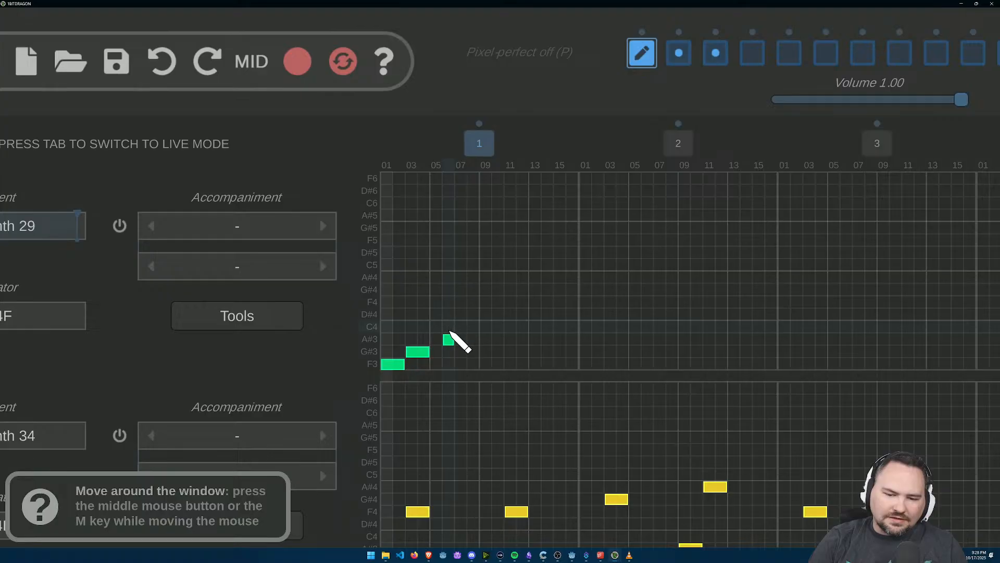
left_click(449, 327)
left_click(473, 327)
left_click(473, 315)
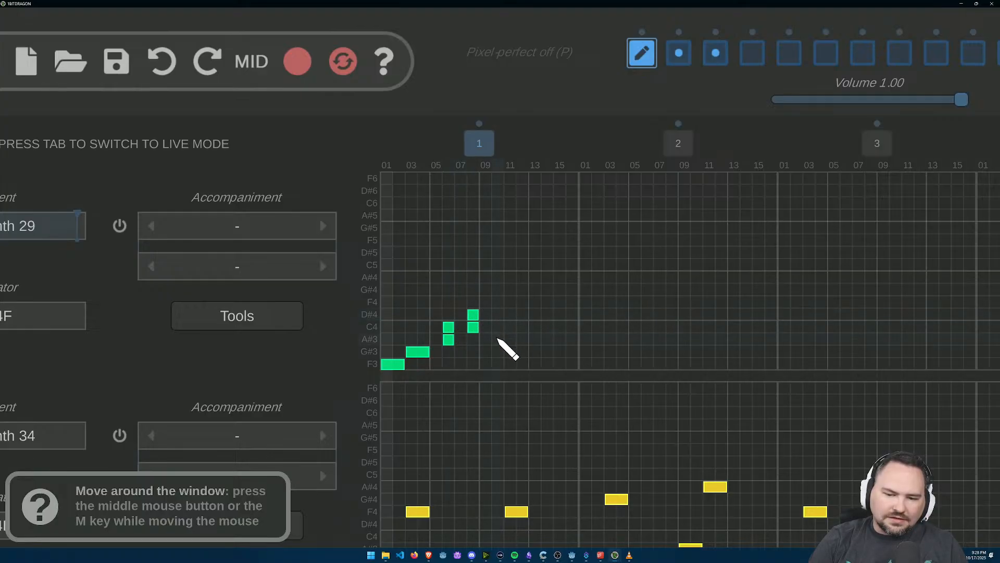
Step: Continue the alternating pairs in bar 1: A#3 with C4 at steps 10 and 14, C4 with D#4 at steps 12 and 16
left_click(498, 340)
left_click(498, 327)
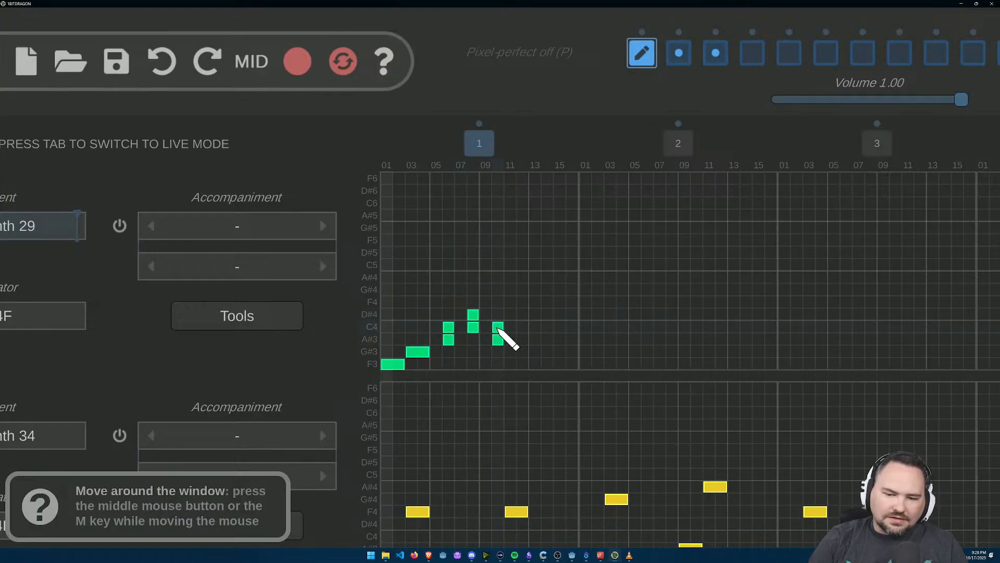
left_click(523, 327)
left_click(523, 315)
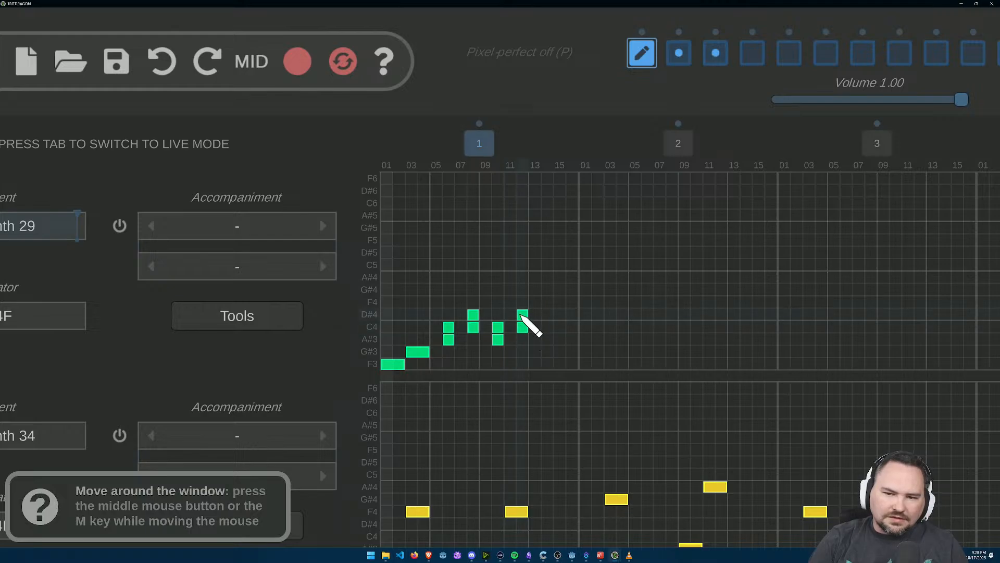
left_click(548, 327)
left_click(572, 327)
Step: Mute the Retro Synth 34 and Retro Bass 6 instruments and play the song to hear the new pattern
scroll(643, 305, "down", 3)
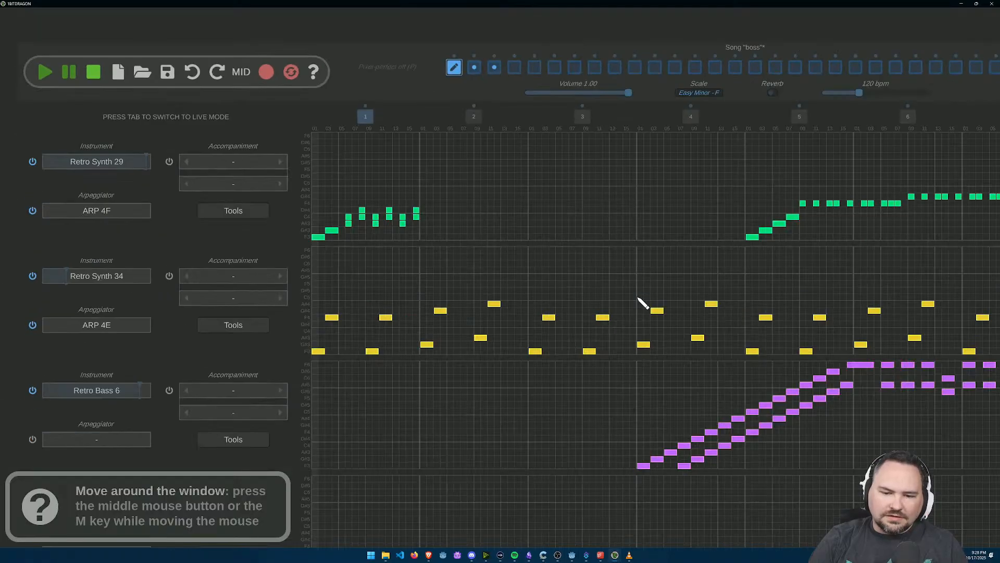
left_click_drag(490, 228, 568, 257)
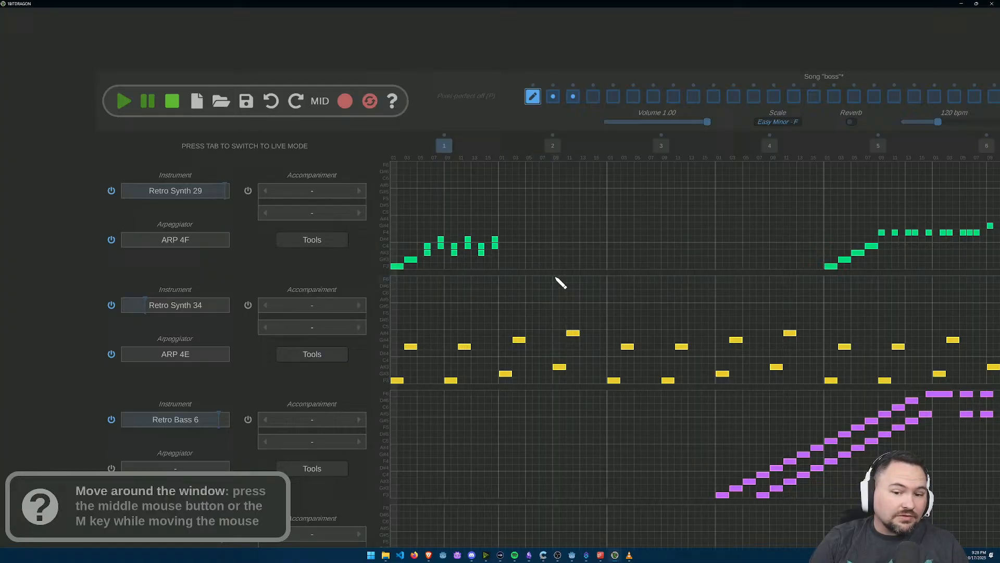
left_click_drag(560, 282, 455, 235)
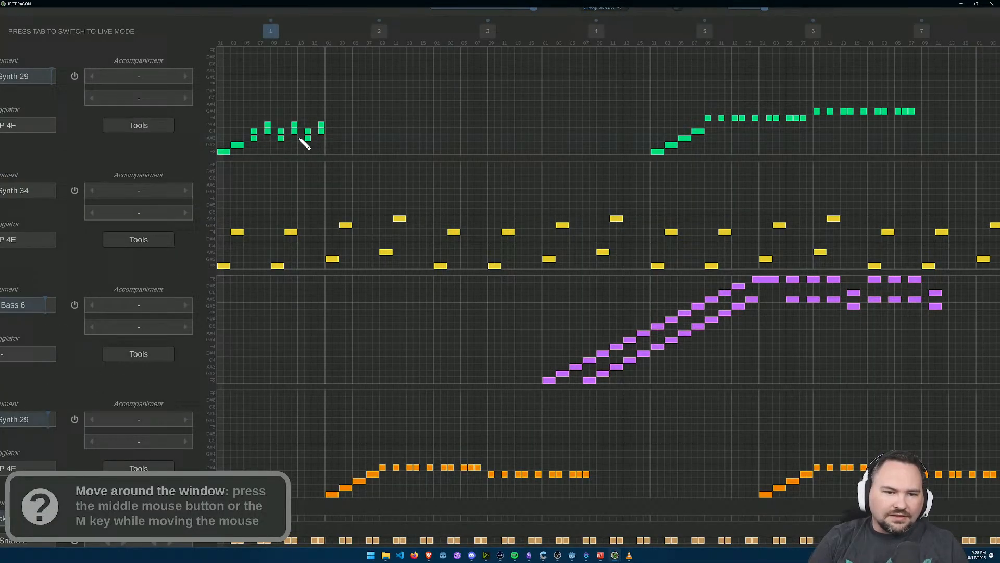
left_click_drag(343, 159, 414, 232)
left_click(23, 61)
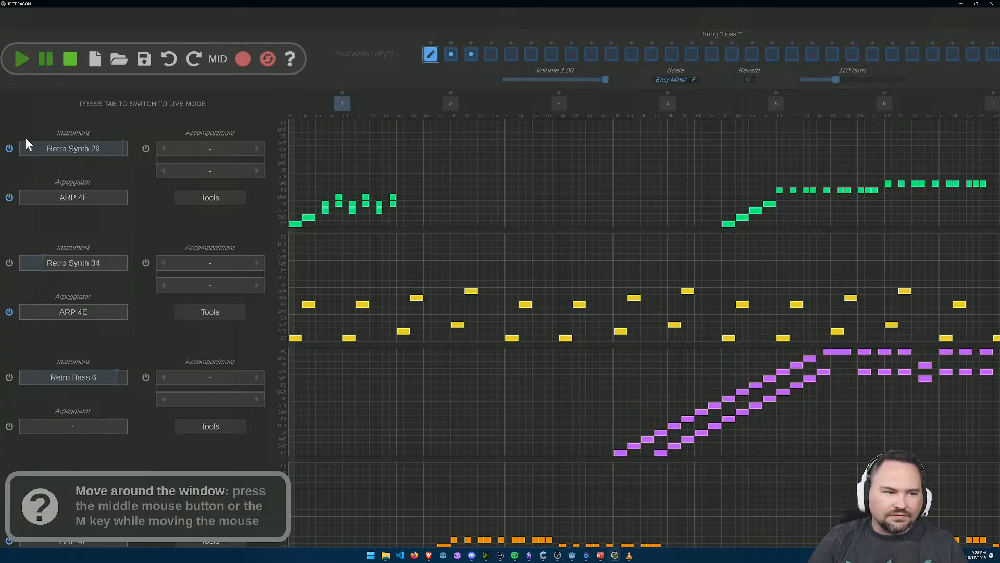
left_click(19, 60)
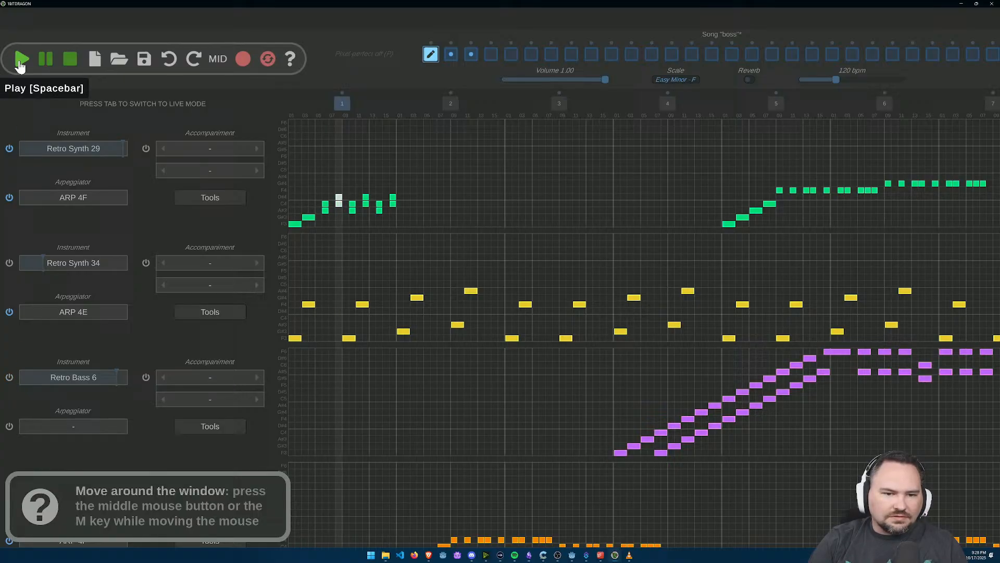
Step: Add upper A#4 and C5 note pairs above steps 8 and 12 of bar 1 in the first track
scroll(364, 219, "up", 5)
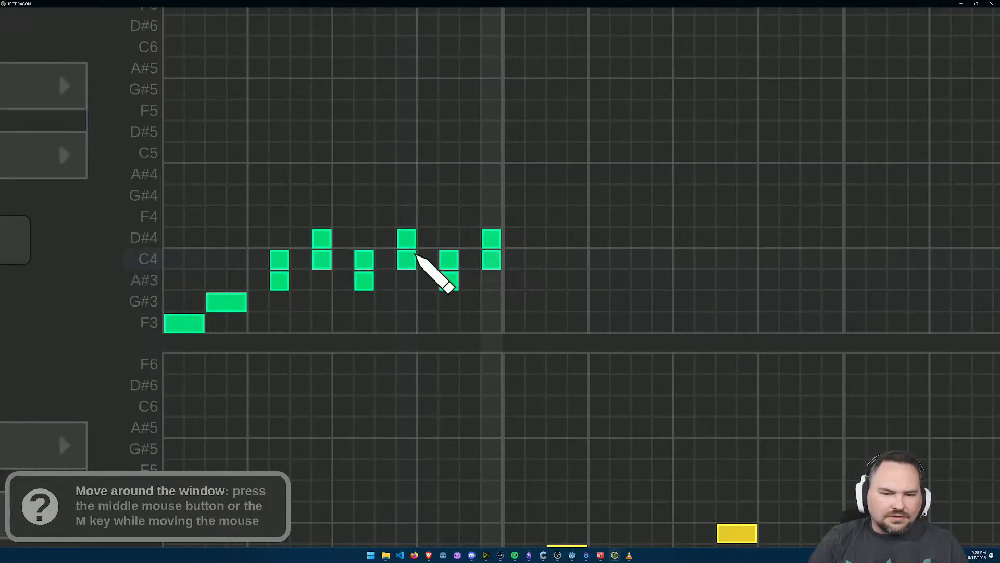
left_click(407, 174)
left_click(407, 154)
left_click(322, 175)
left_click(321, 154)
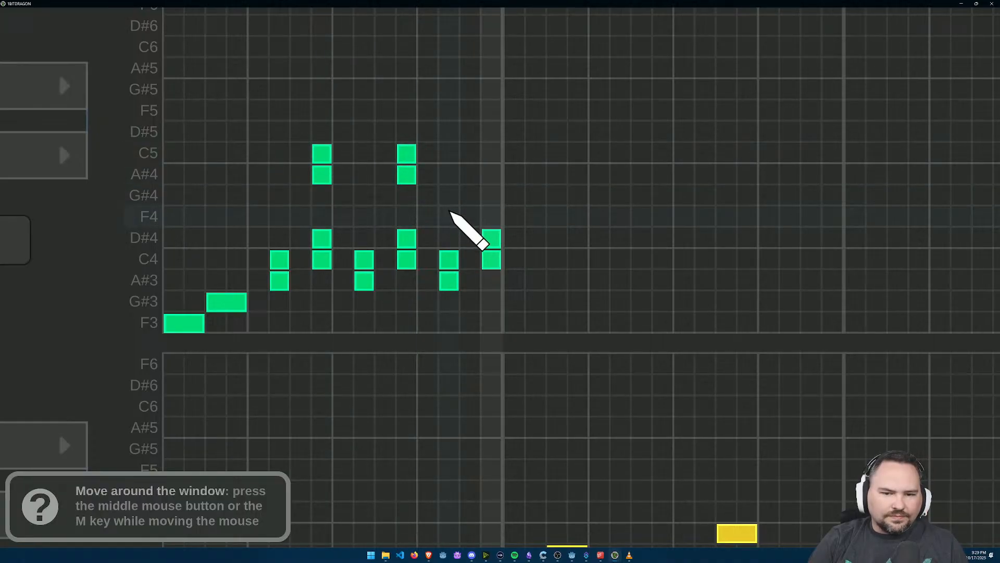
Step: Add upper G#4 and A#4 pairs above steps 10 and 14, and an A#4 and C5 pair above step 16
left_click(448, 196)
left_click(449, 175)
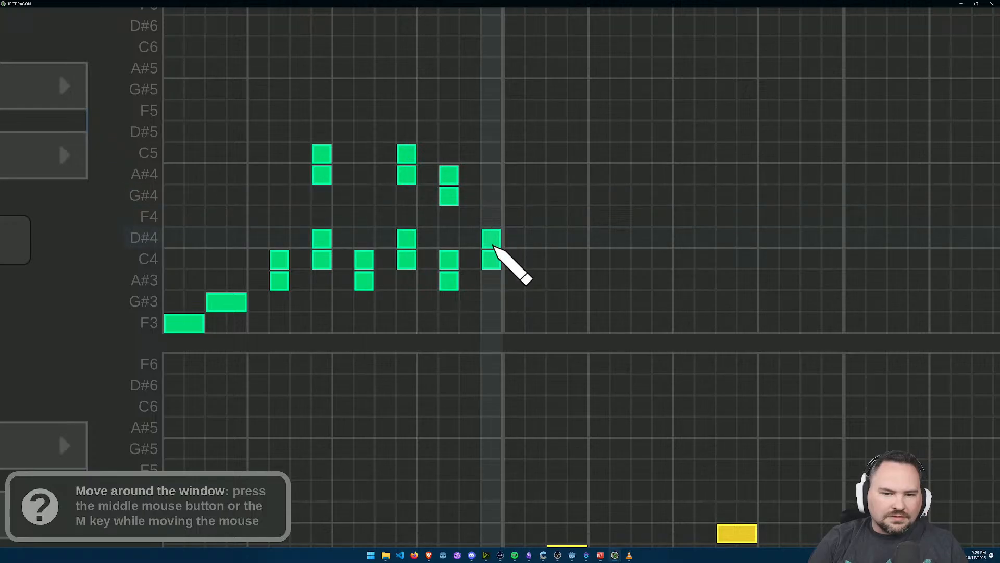
left_click(492, 154)
left_click(492, 175)
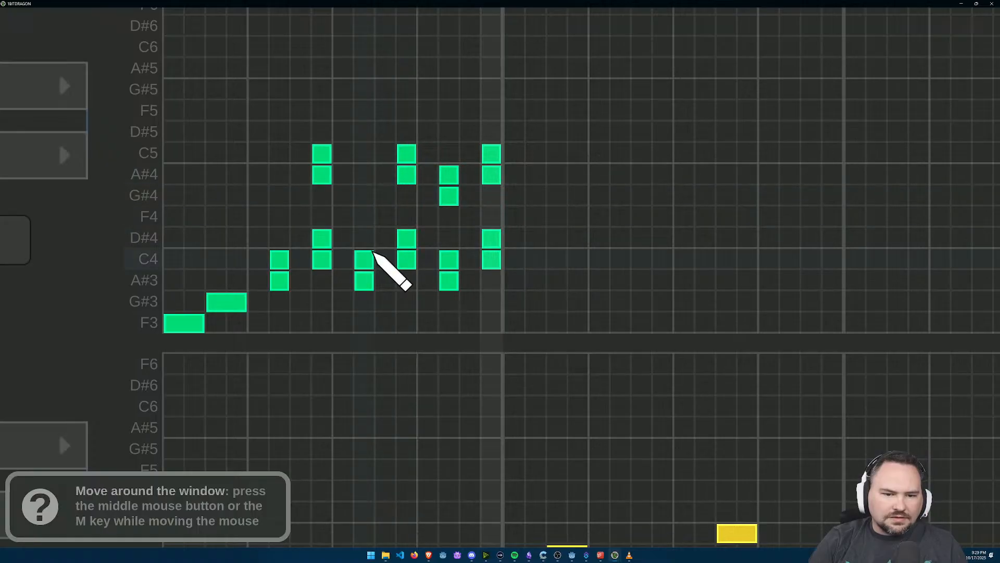
left_click(364, 196)
left_click(363, 179)
Step: Play bar 1 from the start to hear the upper note pairs with the lower pattern, and stop the playback
scroll(542, 225, "down", 3)
scroll(121, 150, "down", 2)
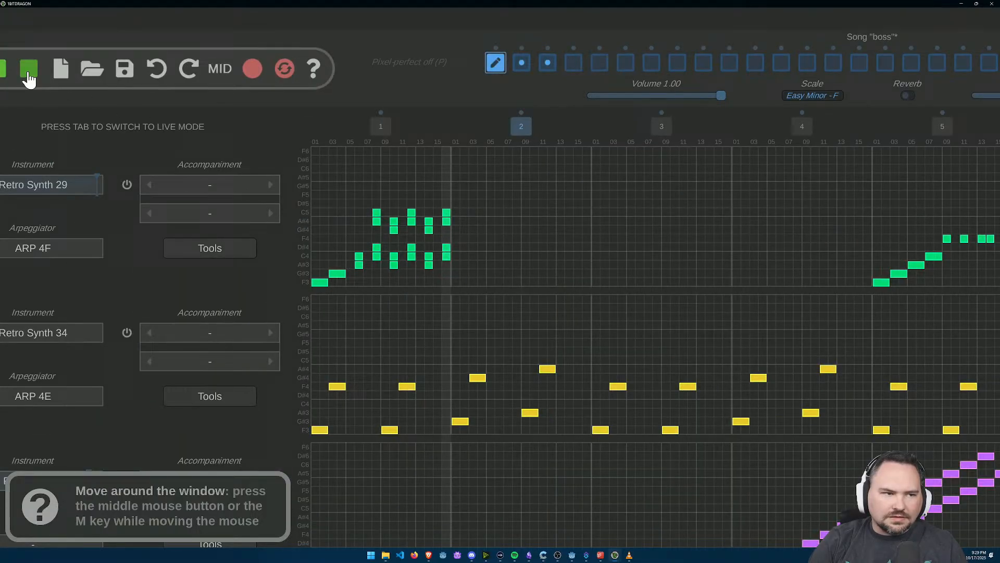
left_click(68, 110)
left_click(116, 113)
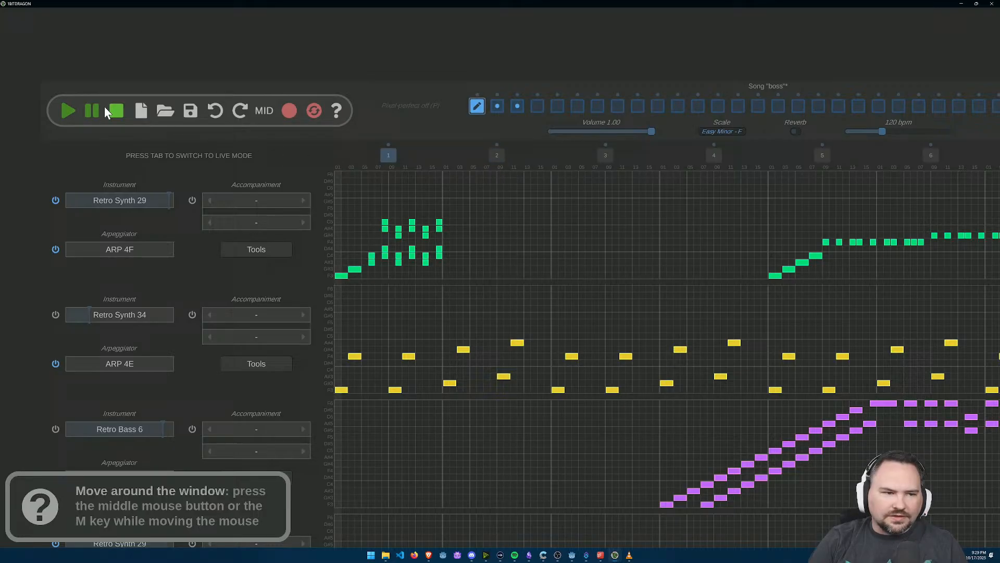
left_click(69, 110)
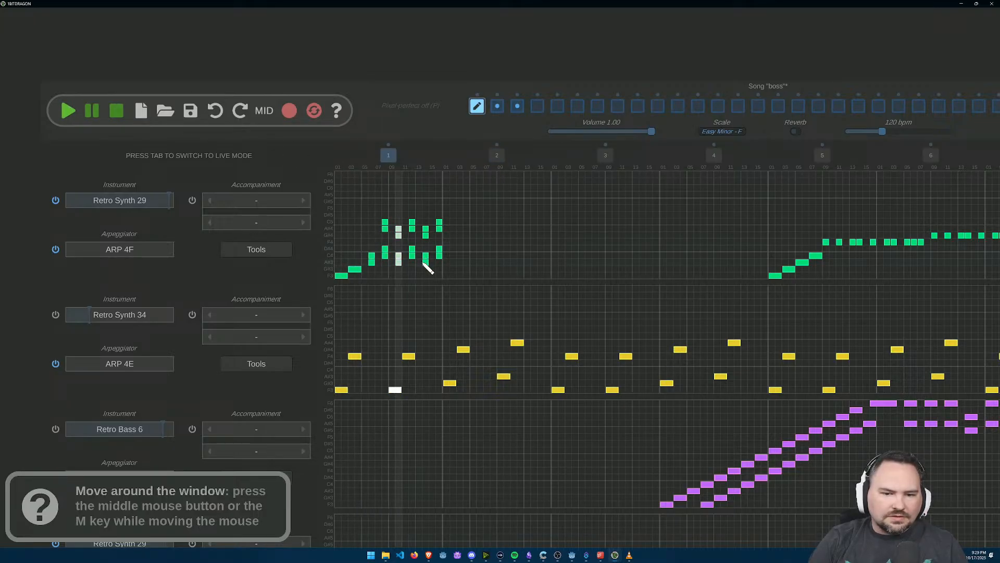
left_click(116, 111)
Step: Replace the upper pairs at steps 8 and 10 with G#4 and A#4 pairs at the off-beat steps 9 and 11
scroll(419, 247, "up", 3)
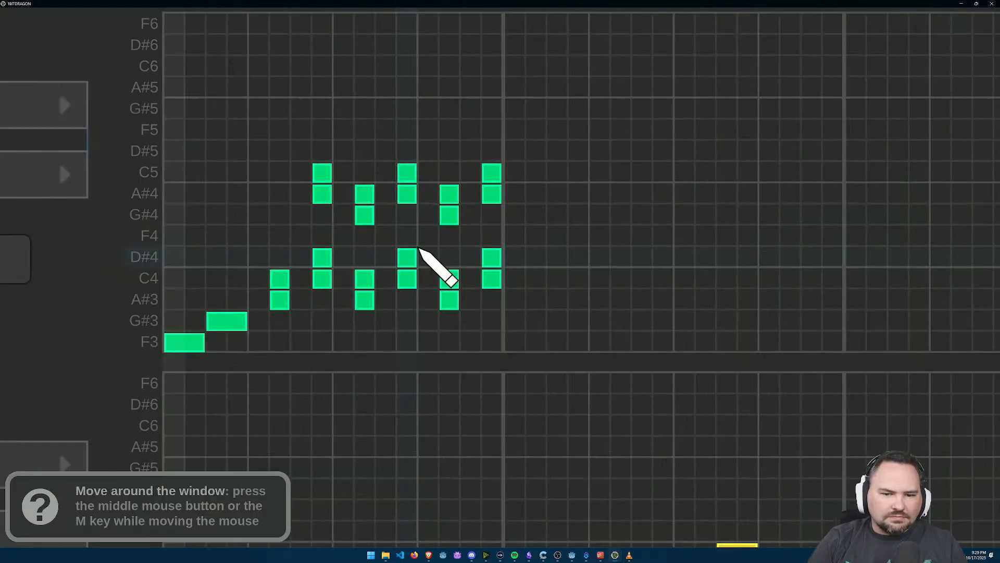
right_click(323, 193)
right_click(320, 173)
left_click(341, 198)
left_click(343, 215)
right_click(364, 215)
right_click(364, 194)
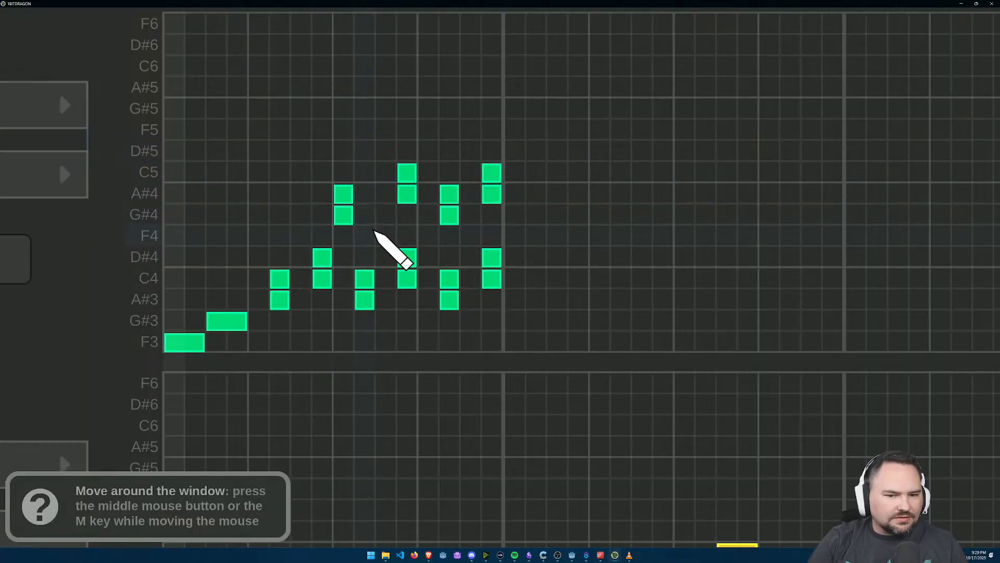
left_click(386, 215)
left_click(386, 194)
Step: Replace the upper pairs at steps 12, 14 and 16 with A#4 and C5 pairs at steps 13 and 15
right_click(407, 194)
right_click(407, 173)
left_click(429, 194)
left_click(428, 173)
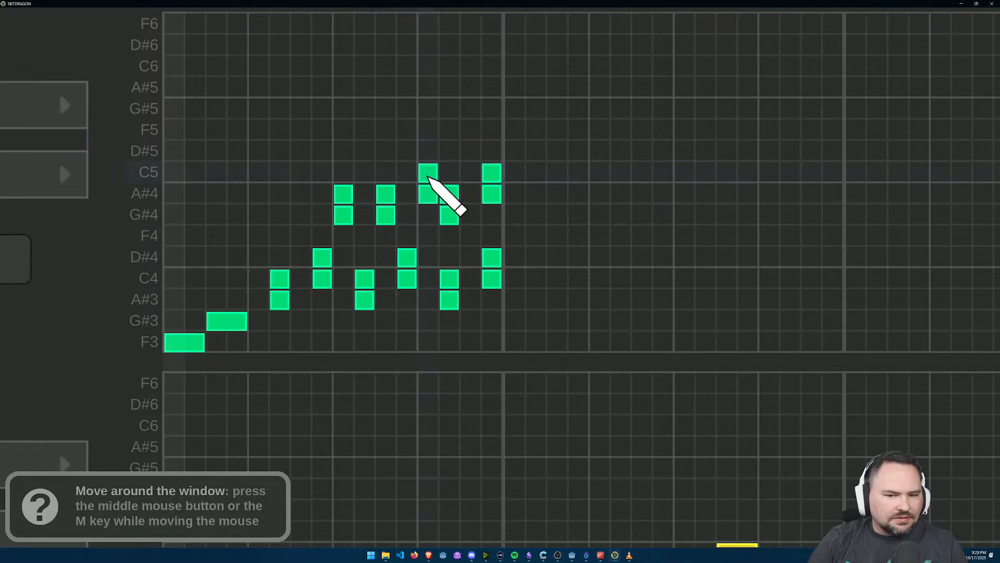
right_click(449, 215)
right_click(449, 194)
left_click(470, 173)
left_click(470, 194)
right_click(492, 194)
right_click(492, 173)
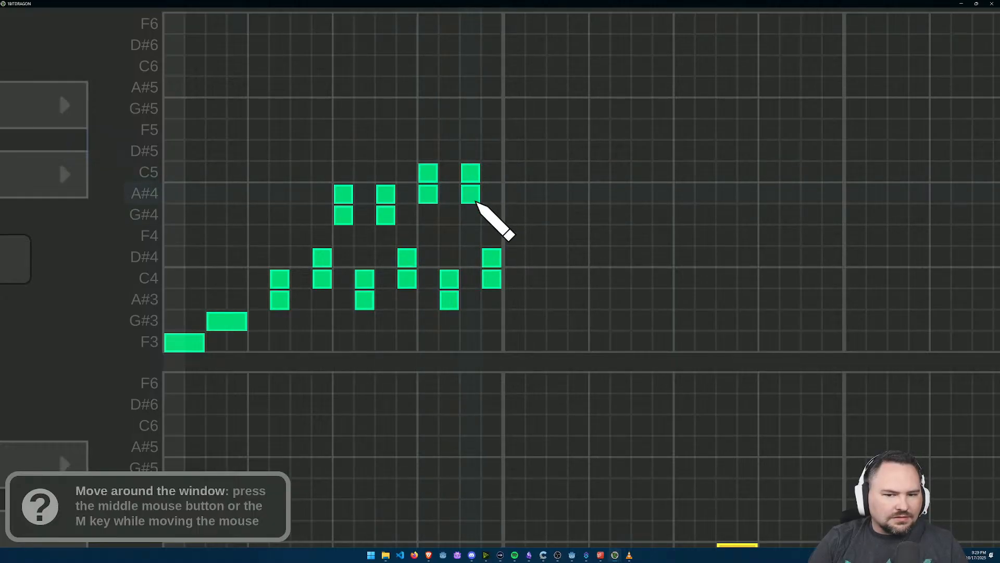
scroll(475, 201, "down", 5)
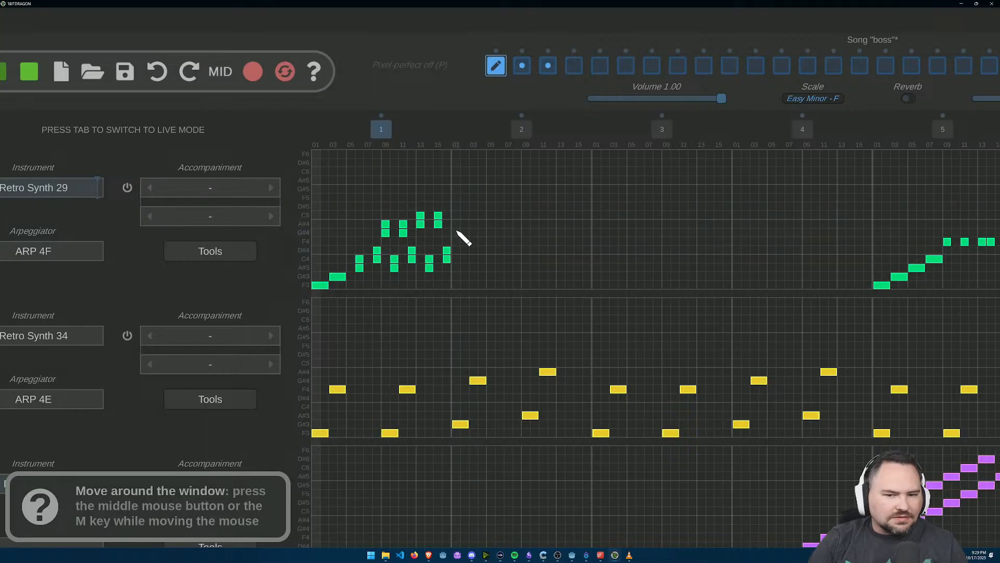
scroll(460, 215, "up", 5)
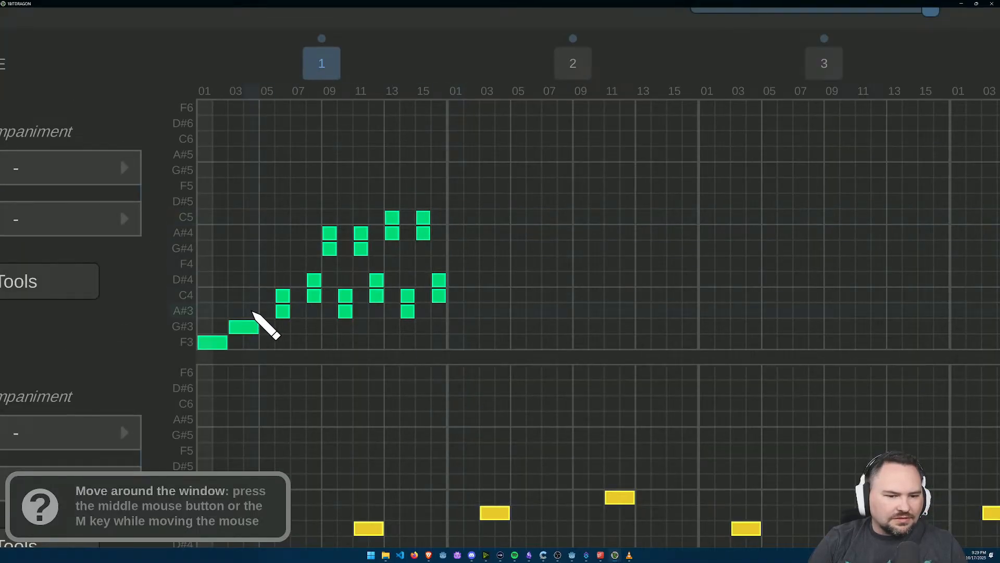
Step: Shift the A#3 and C4 pair from step 6 to step 5 and the C4 and D#4 pair from step 8 to step 7
left_click(268, 311)
left_click(268, 295)
right_click(284, 311)
right_click(284, 296)
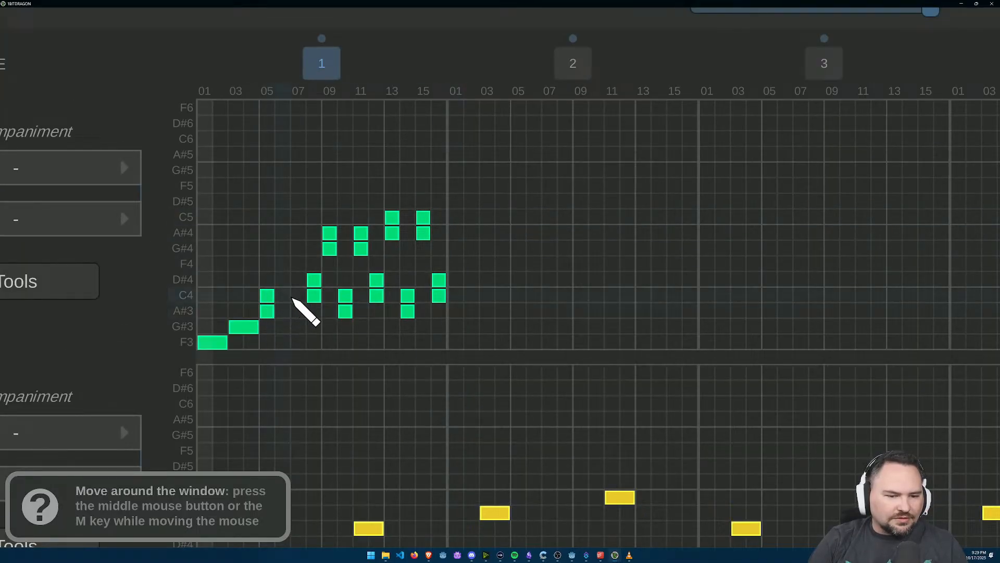
left_click(299, 297)
left_click(300, 284)
right_click(315, 280)
right_click(314, 295)
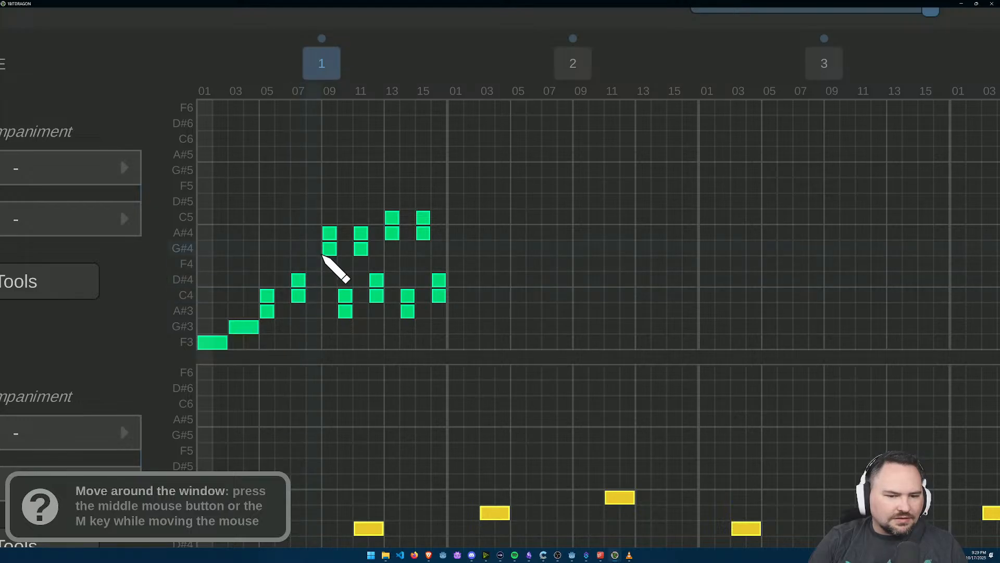
Step: Shift the G#4 and A#4 pair from step 9 to step 8 and the A#3 and C4 pair from step 10 to step 9
left_click(314, 249)
left_click(315, 233)
right_click(329, 233)
right_click(330, 249)
left_click(330, 295)
left_click(330, 311)
right_click(346, 295)
right_click(346, 311)
Step: Shift the G#4 and A#4 pair from step 11 to step 10 and the C4 and D#4 pair from step 12 to step 11
left_click(345, 248)
left_click(346, 233)
right_click(361, 233)
right_click(361, 248)
left_click(361, 279)
left_click(362, 295)
right_click(377, 296)
right_click(376, 280)
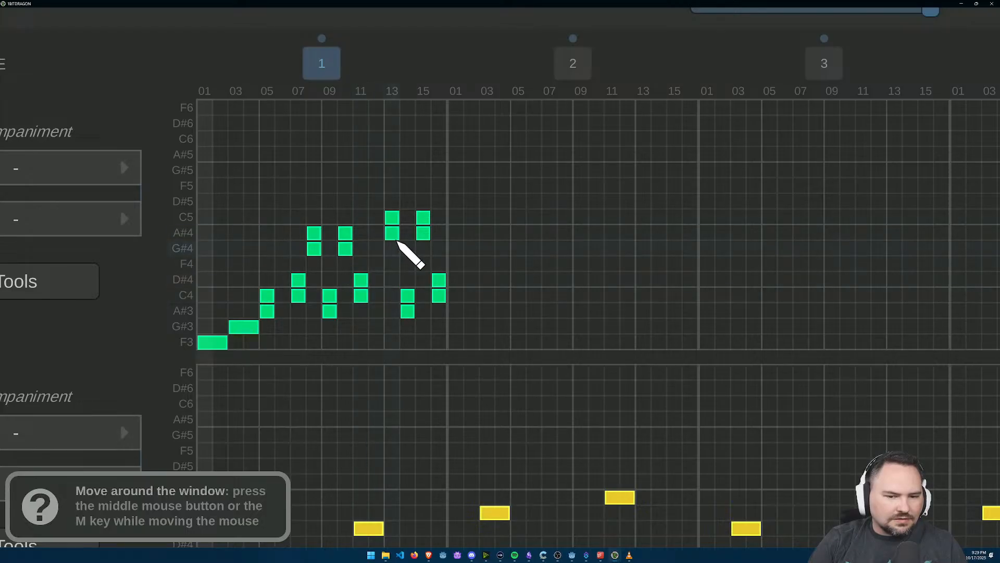
Step: Shift the A#4 and C5 pair from step 13 to step 12 and the A#3 and C4 pair from step 14 to step 13
left_click(377, 233)
left_click(377, 217)
right_click(392, 218)
right_click(392, 233)
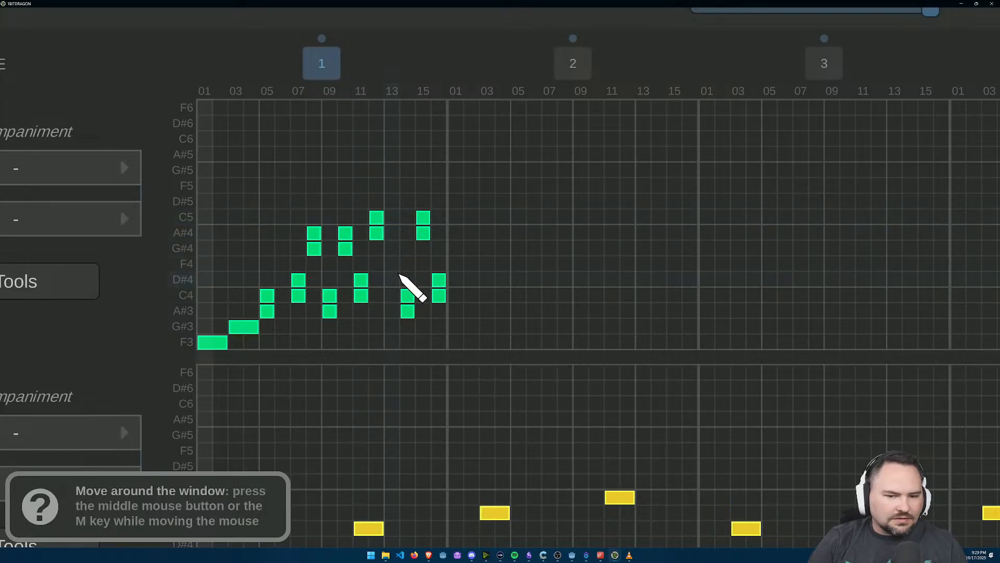
left_click(392, 311)
left_click(393, 295)
right_click(407, 295)
right_click(408, 311)
Step: Shift the pairs at steps 15 and 16 one step earlier, and add an A#4 and C5 pair at step 16
left_click(408, 233)
left_click(408, 218)
right_click(423, 218)
right_click(424, 232)
left_click(423, 296)
left_click(424, 280)
right_click(439, 279)
right_click(439, 295)
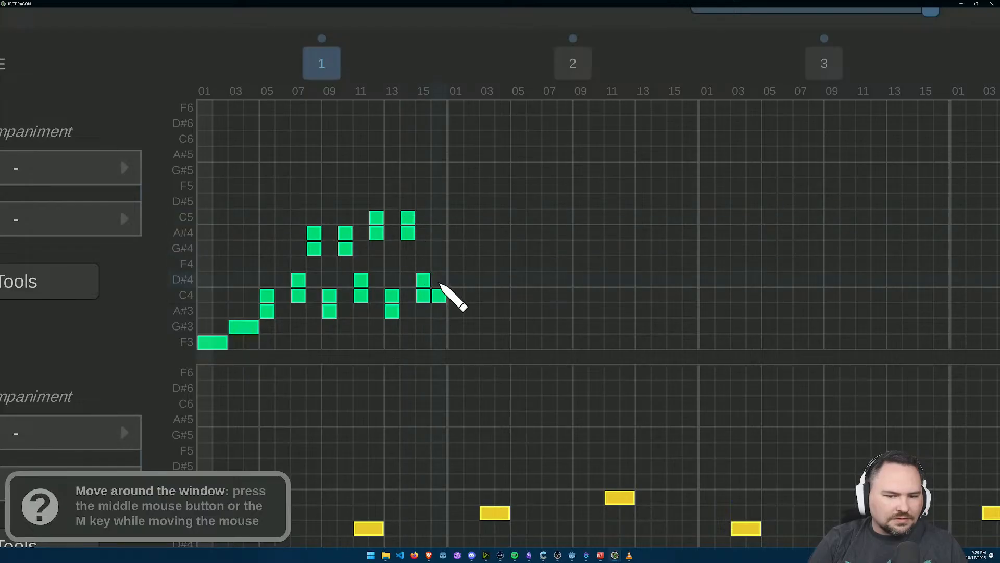
left_click(439, 233)
left_click(439, 218)
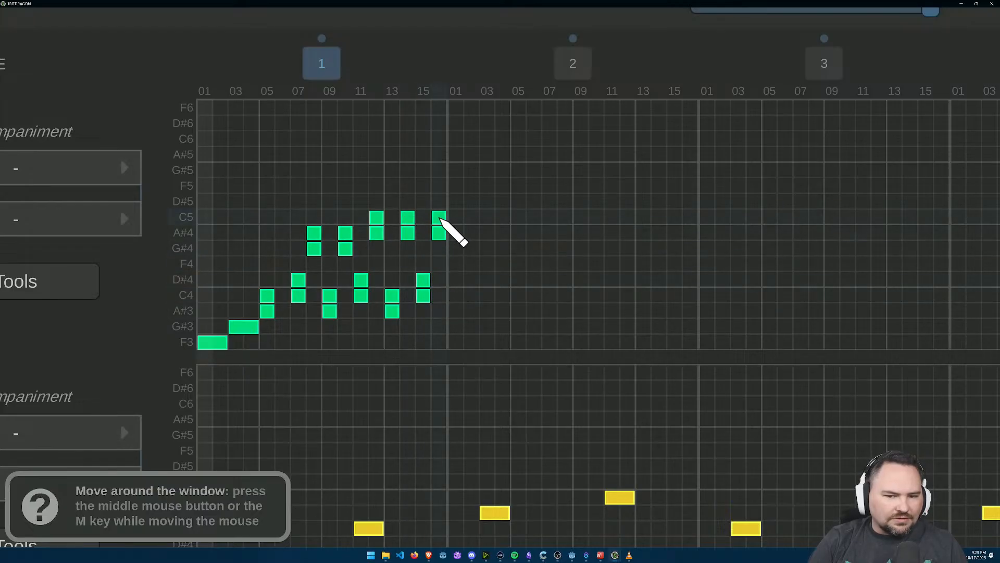
Step: Play bar 1 from the start twice to hear the shifted chord pattern, stopping the playback each time
scroll(505, 329, "down", 3)
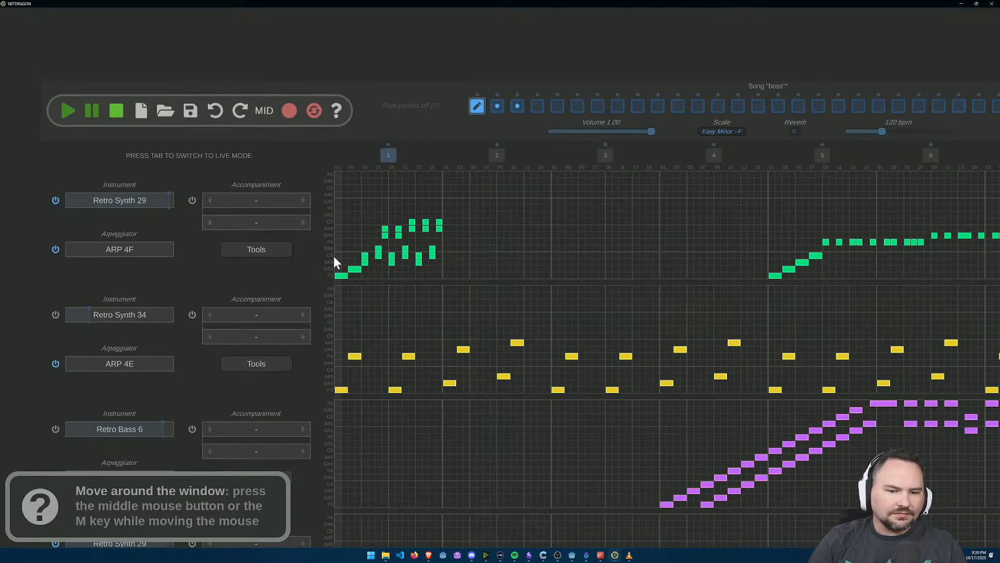
left_click(61, 111)
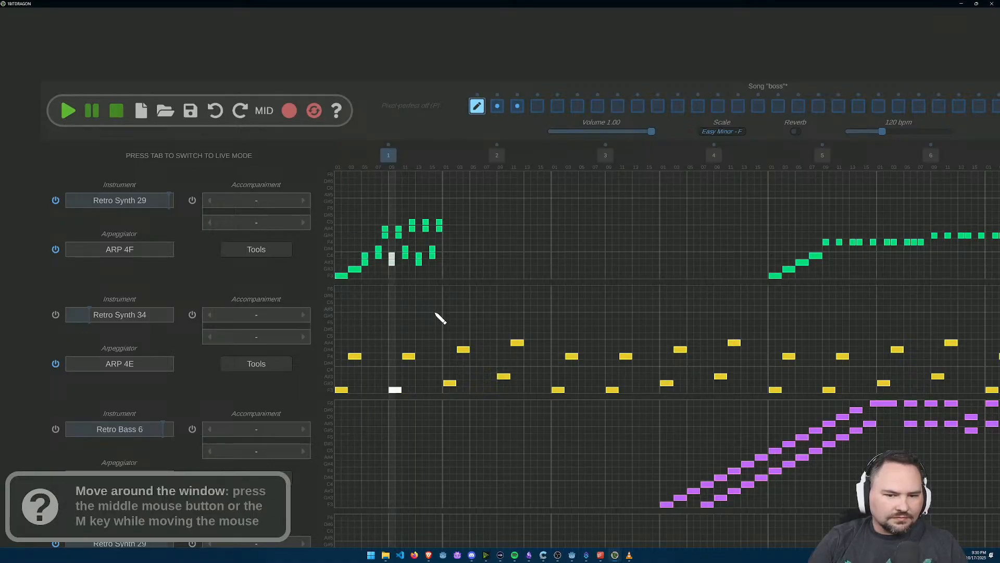
left_click(118, 110)
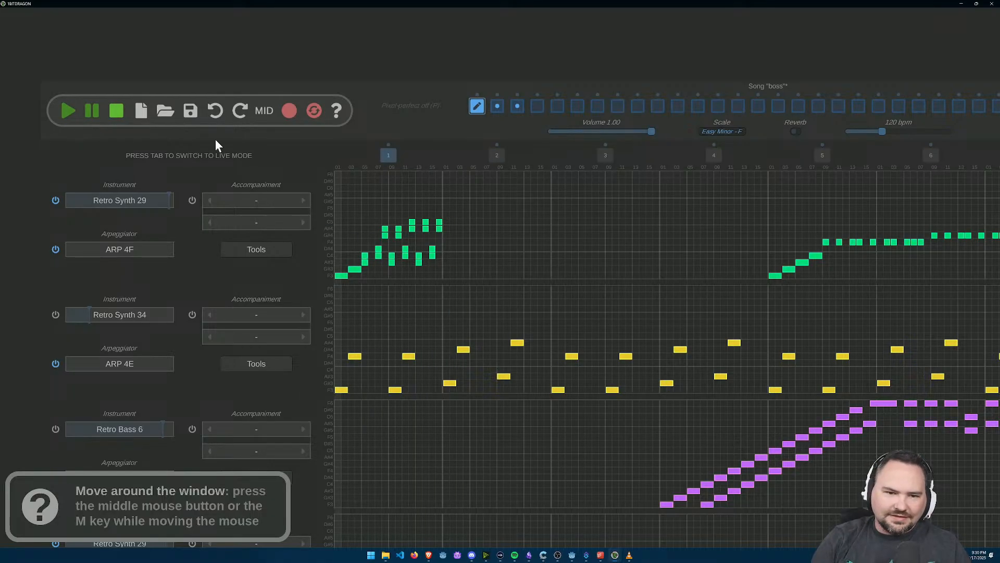
key("space")
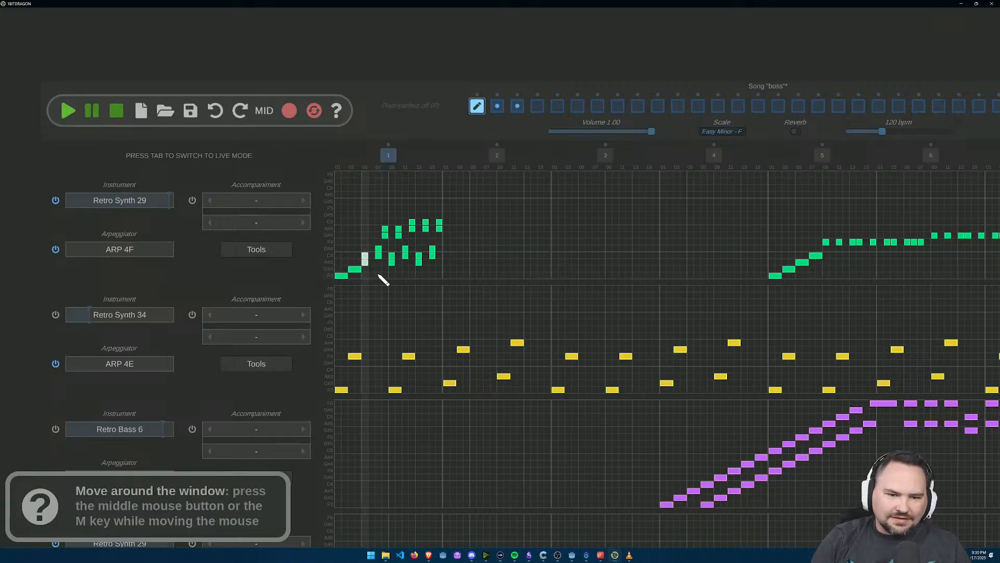
left_click(117, 112)
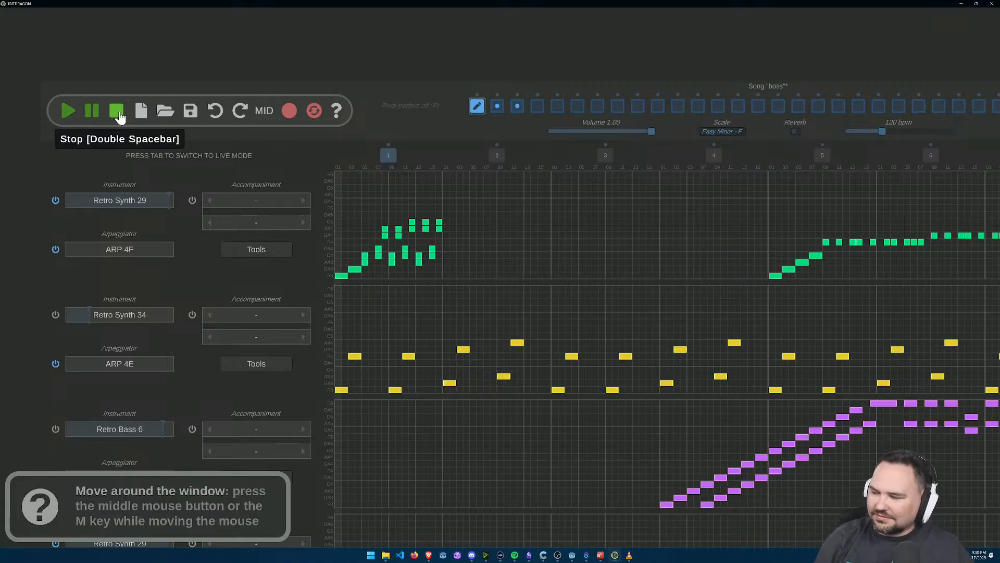
Step: On the second Retro Synth 29 track, erase the first phrase from bar 2 step 7 onward and place a one-step A#3 and C4 pair at step 5
scroll(465, 301, "down", 2)
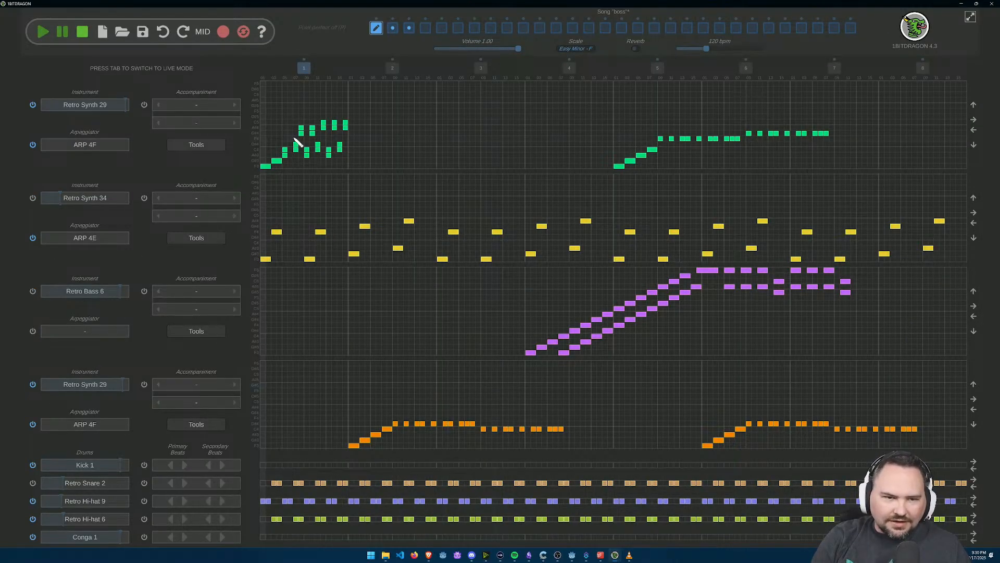
scroll(396, 432, "up", 2)
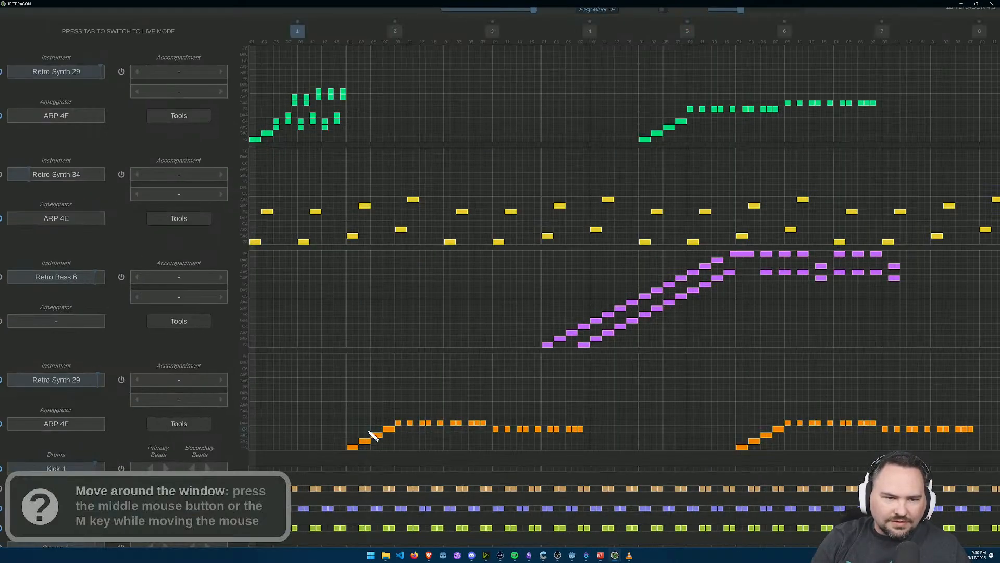
mouse_move(404, 430)
left_mouse_down()
mouse_move(563, 431)
mouse_move(502, 433)
left_mouse_up()
left_click_drag(417, 430, 499, 425)
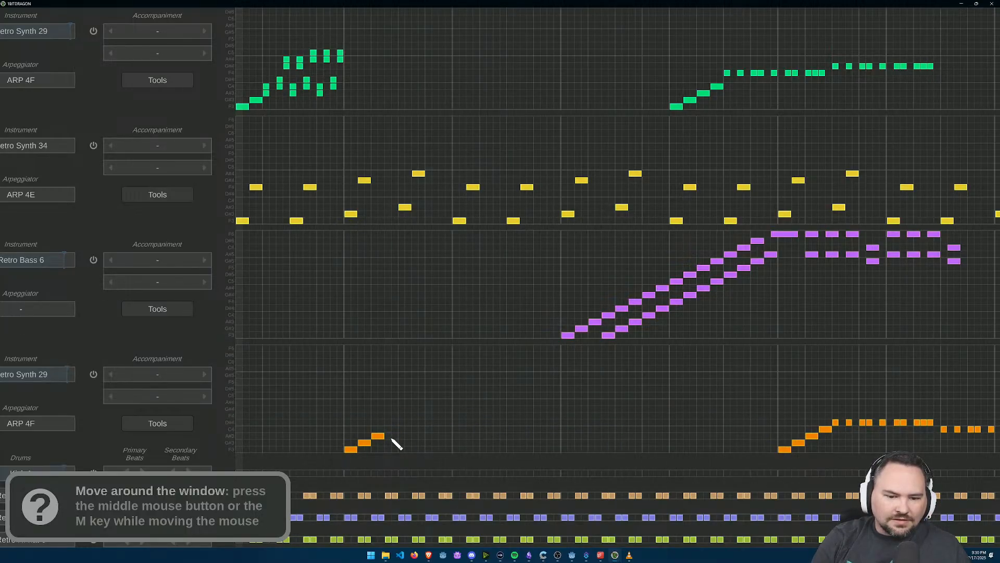
scroll(393, 437, "up", 1)
left_click_drag(379, 436, 383, 439)
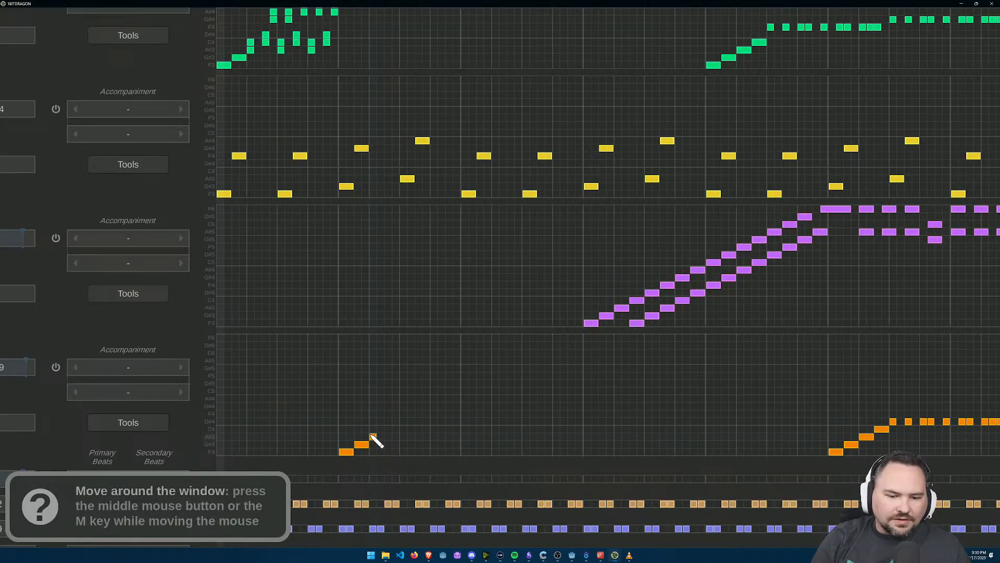
Step: Add an F4 and G#4 pair at step 6 of bar 1 on the first Retro Synth 29 track
scroll(382, 421, "down", 1)
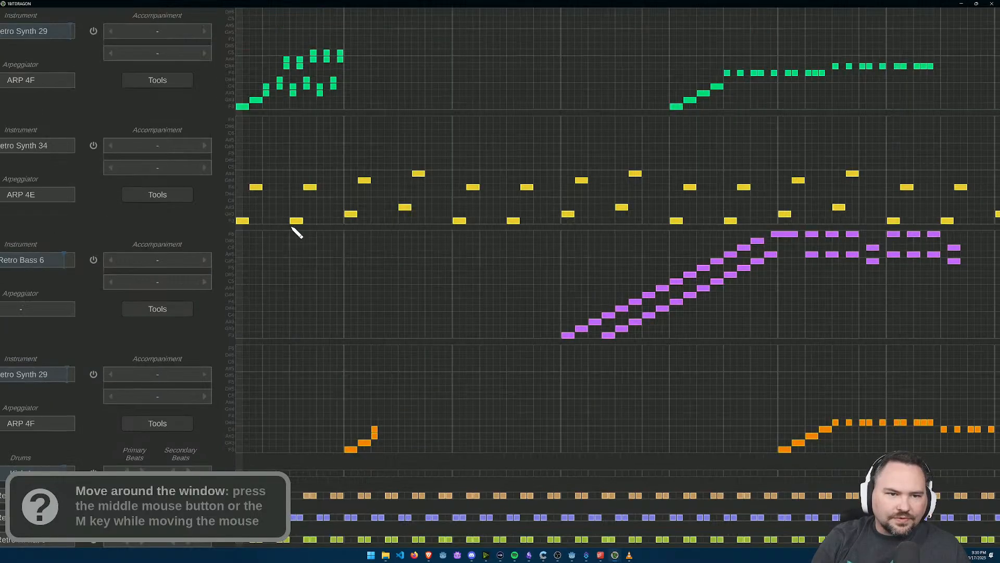
scroll(282, 213, "down", 2)
scroll(326, 259, "up", 3)
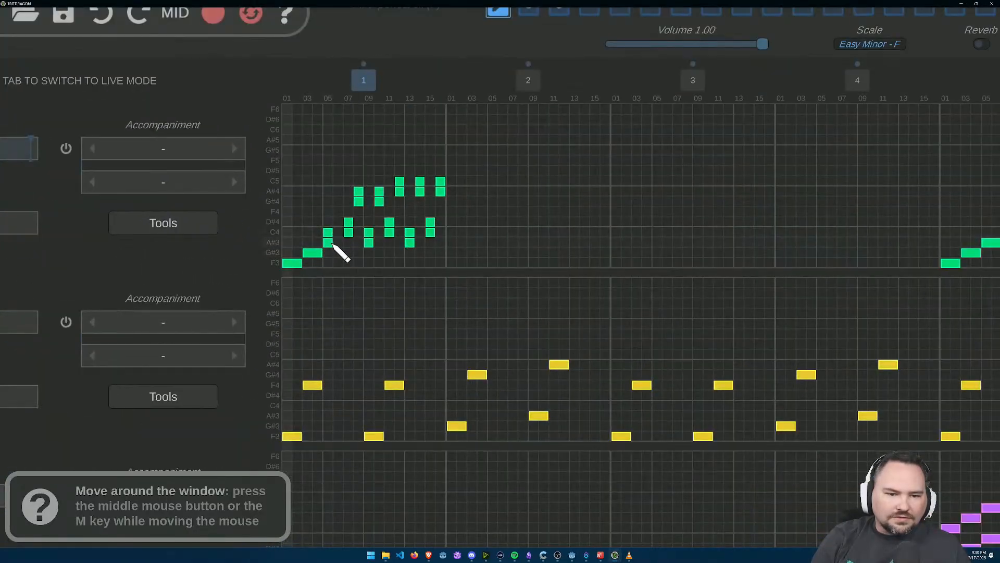
left_click(338, 212)
left_click(338, 201)
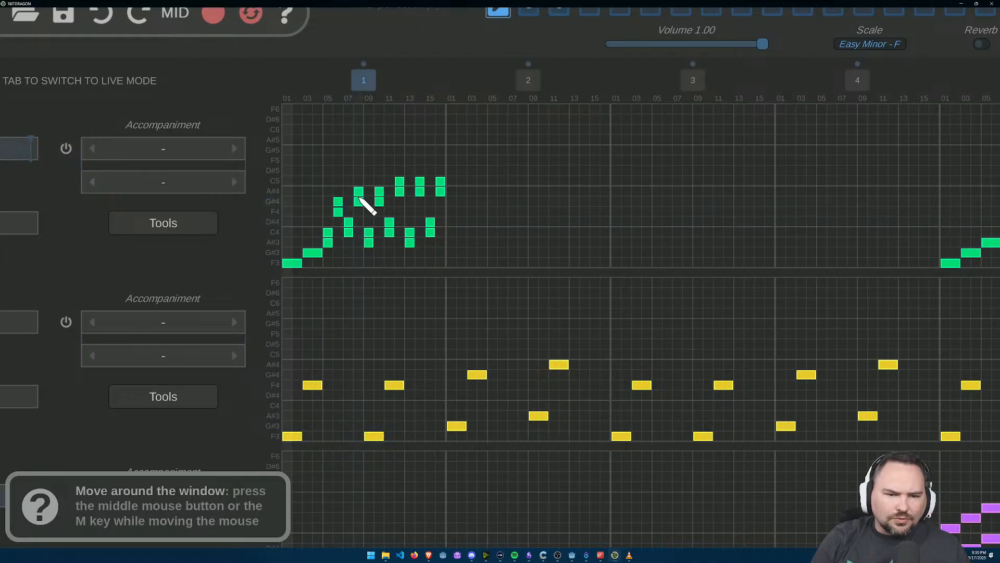
Step: On the second Retro Synth 29 track, add an F4 and G#4 pair at bar 2 step 6 and a C4 and D#4 pair at step 7
scroll(406, 346, "down", 3)
left_click_drag(399, 415, 416, 275)
scroll(462, 458, "up", 2)
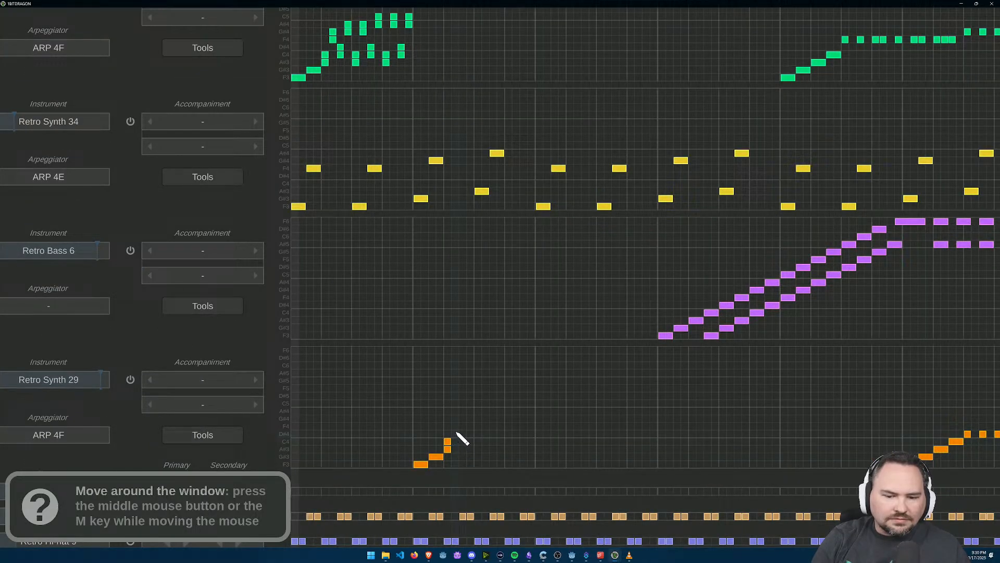
left_click_drag(457, 429, 453, 417)
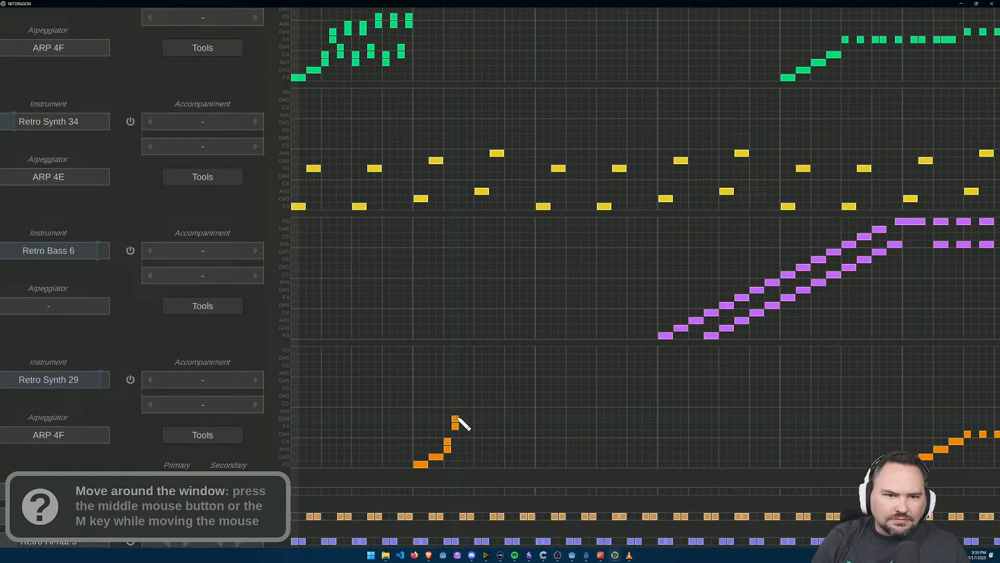
left_click(463, 441)
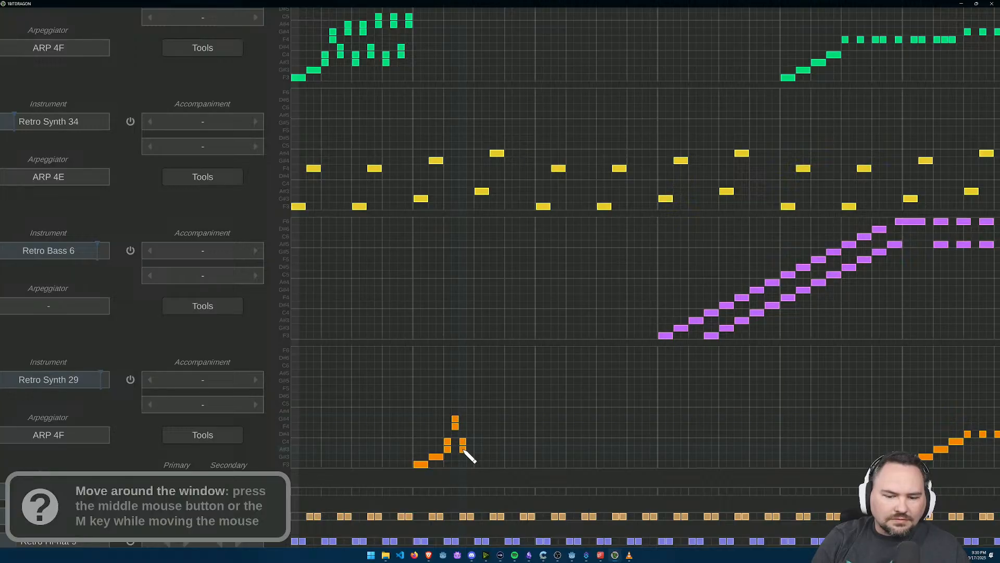
left_click_drag(464, 451, 464, 435)
right_click(466, 449)
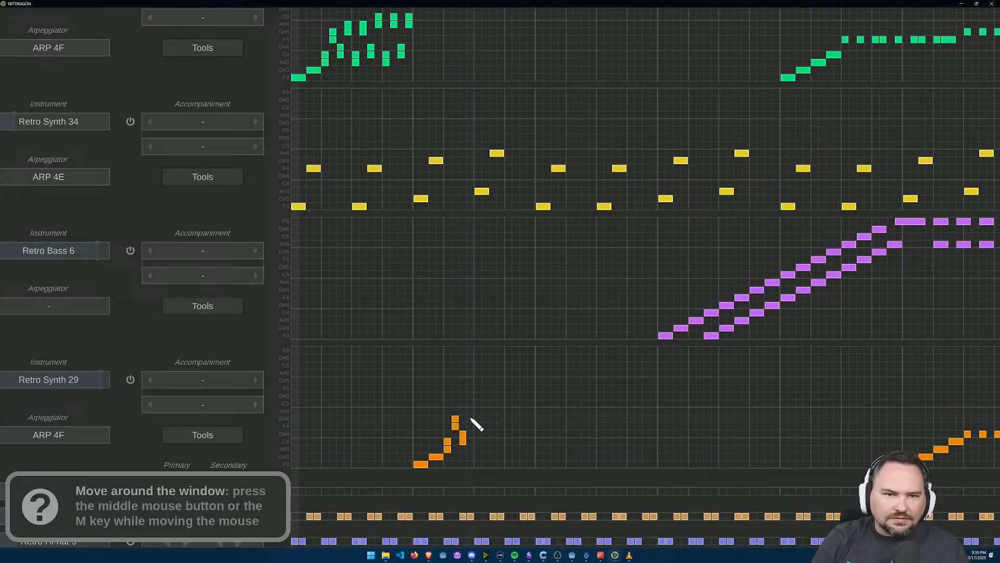
Step: Add upper G#4 and A#4 pairs at steps 8 and 10 of bar 2, and A#4 and C5 pairs at steps 12, 14 and 16
left_click_drag(471, 417, 470, 409)
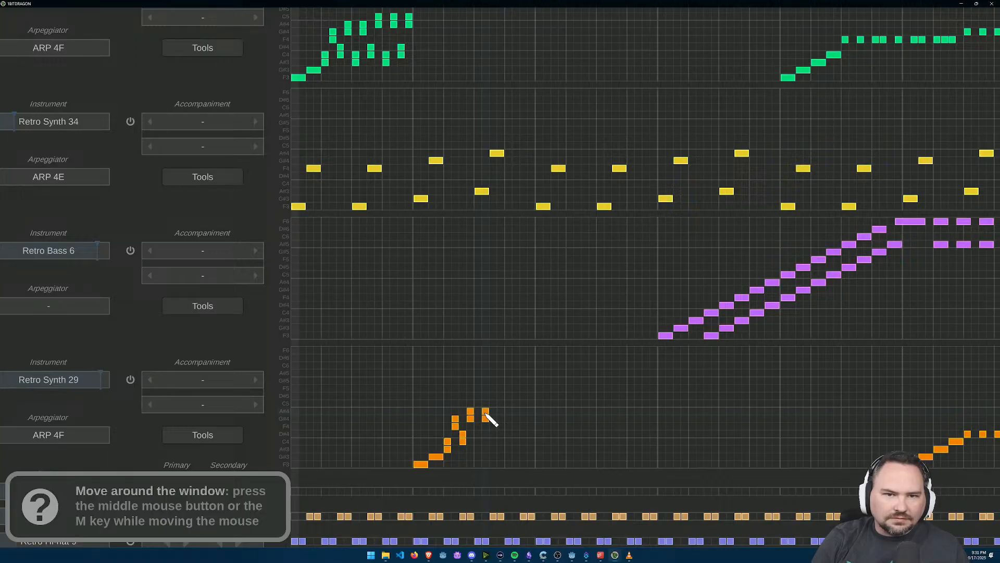
left_click_drag(500, 411, 501, 403)
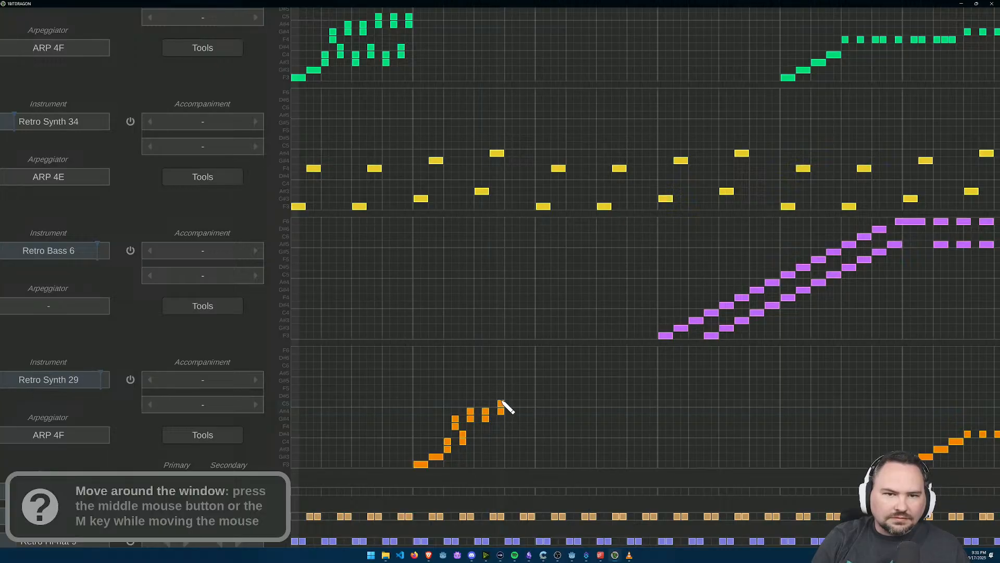
left_click(532, 411)
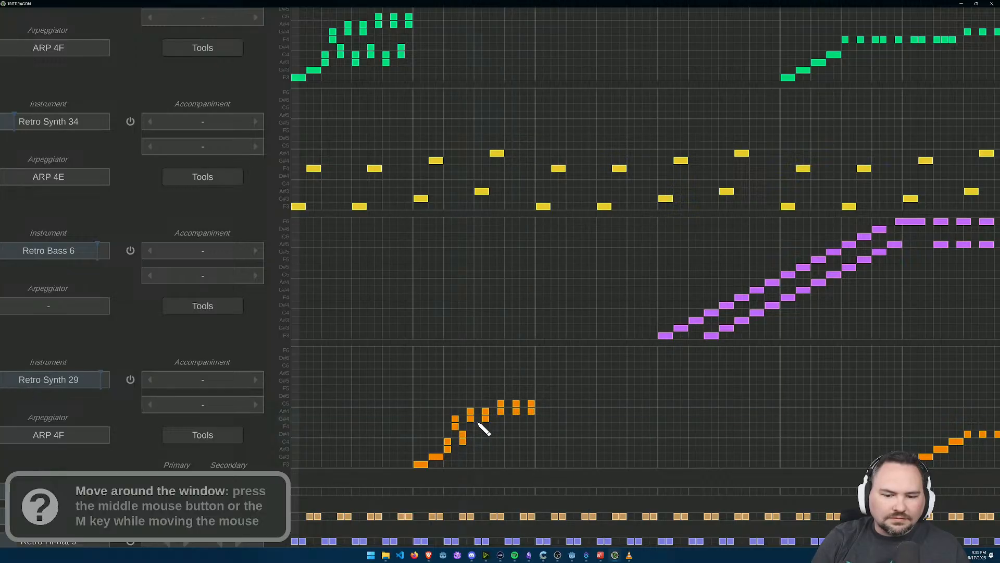
left_click(478, 434)
left_click(478, 441)
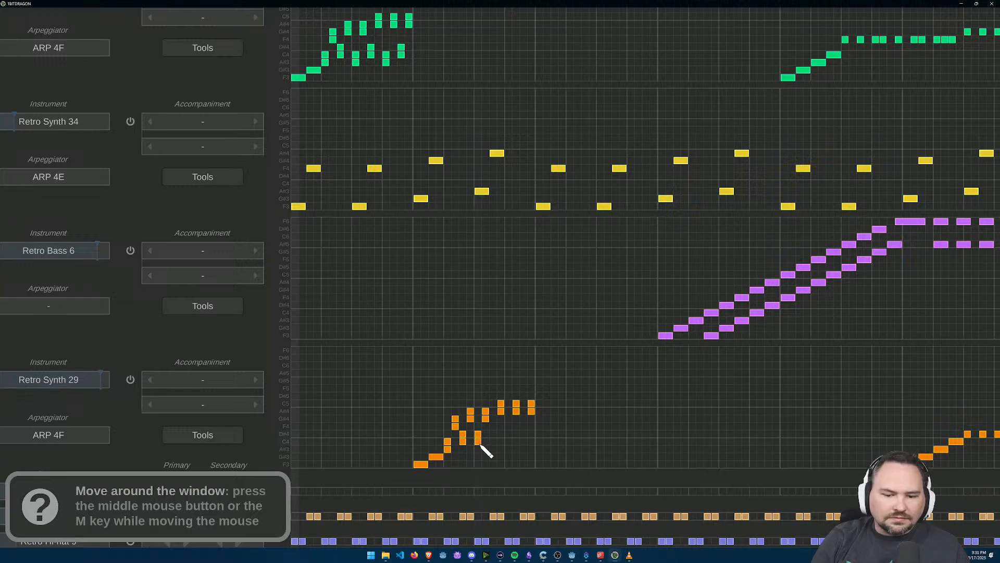
right_click(479, 442)
right_click(478, 434)
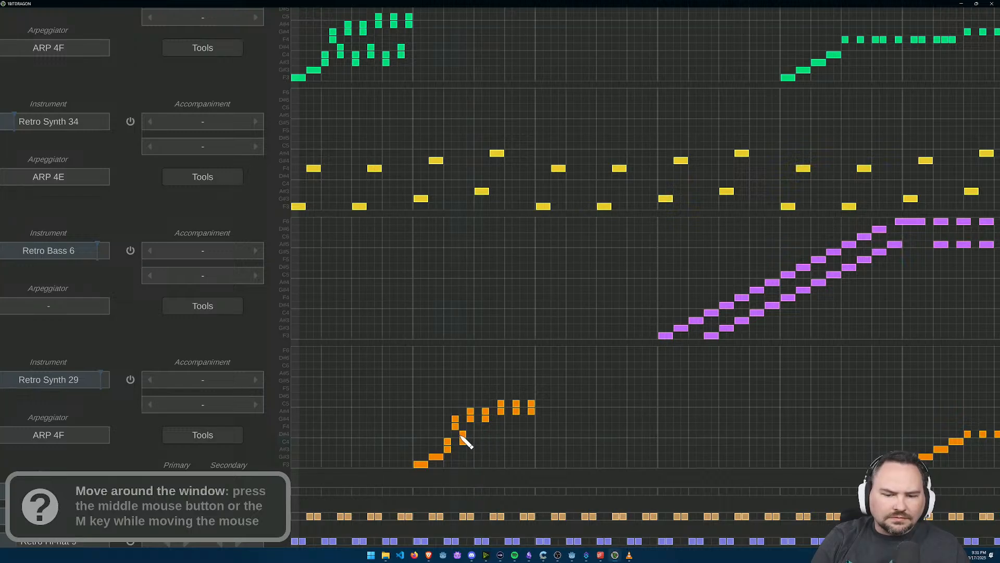
Step: Add lower A#3 and C4 pairs at steps 9 and 13 of bar 2, and C4 and D#4 pairs at steps 11 and 15
left_click(478, 449)
left_click(478, 441)
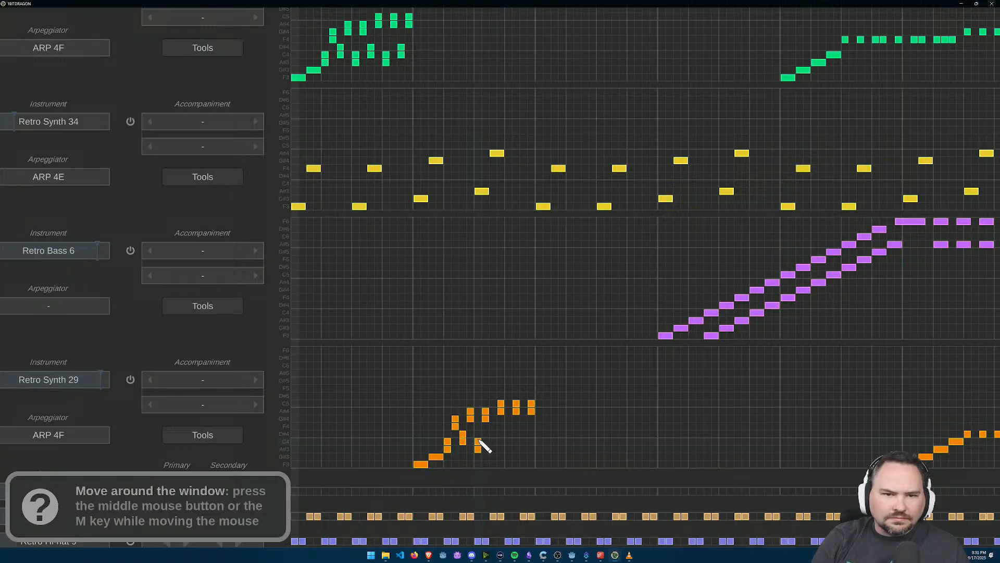
left_click(494, 442)
left_click(493, 435)
left_click(509, 442)
left_click(524, 442)
left_click(523, 435)
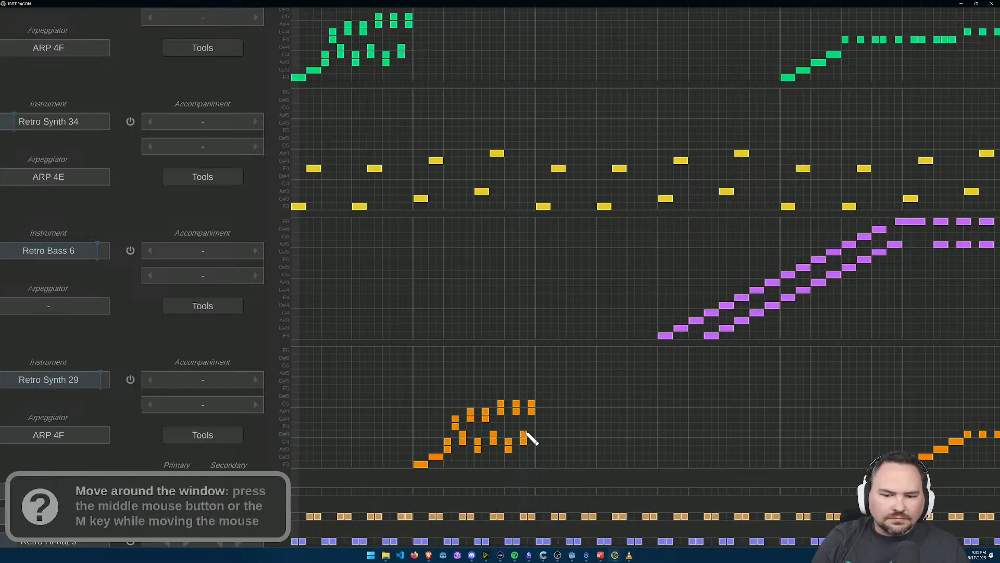
Step: Play the song from the start twice to hear both Retro Synth 29 patterns together, stopping the playback each time
scroll(572, 405, "down", 3)
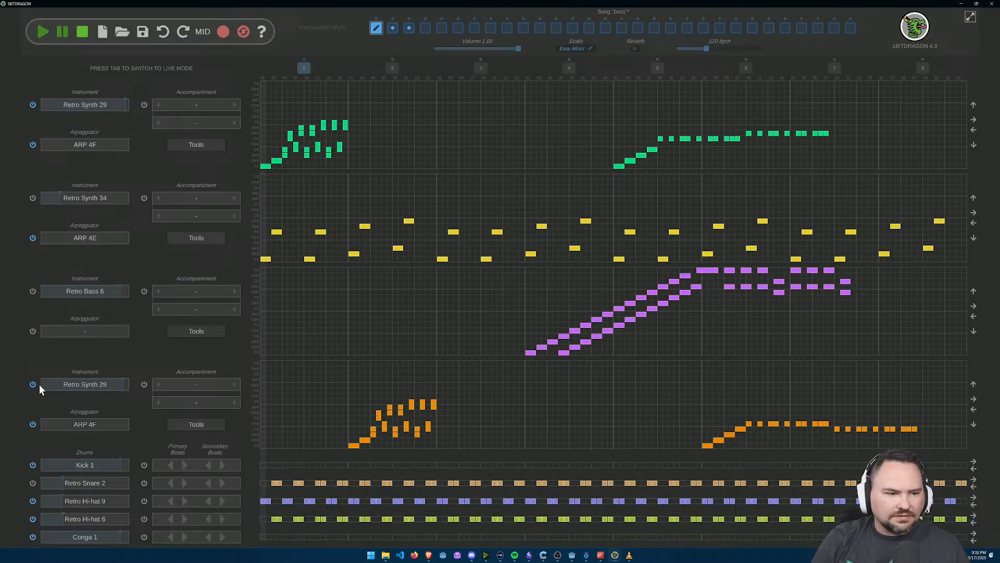
left_click(43, 33)
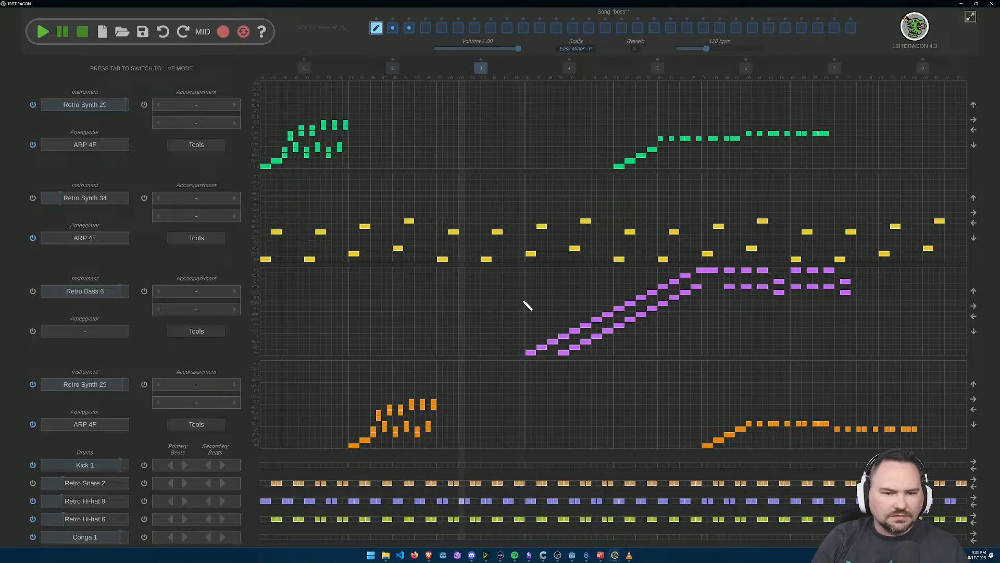
left_click(82, 34)
left_click(41, 36)
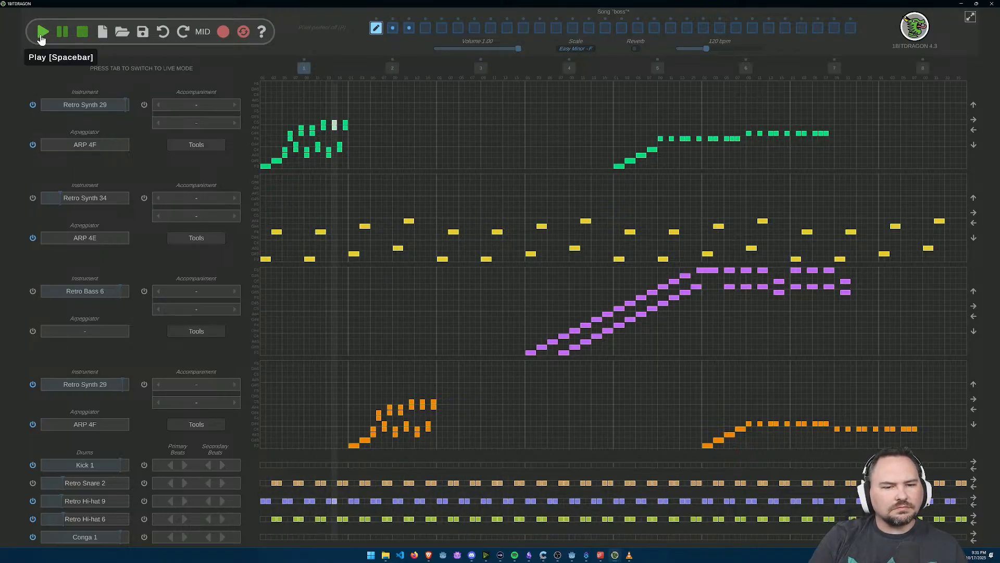
left_click(81, 33)
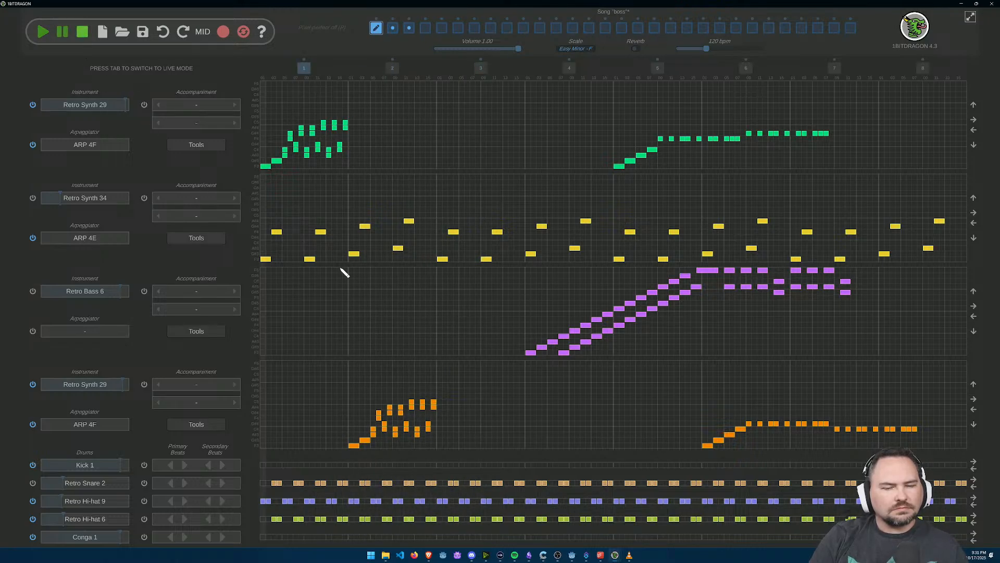
Step: Move all notes of the second Retro Synth 29 track eight steps later and start playback from the beginning
left_click(974, 399)
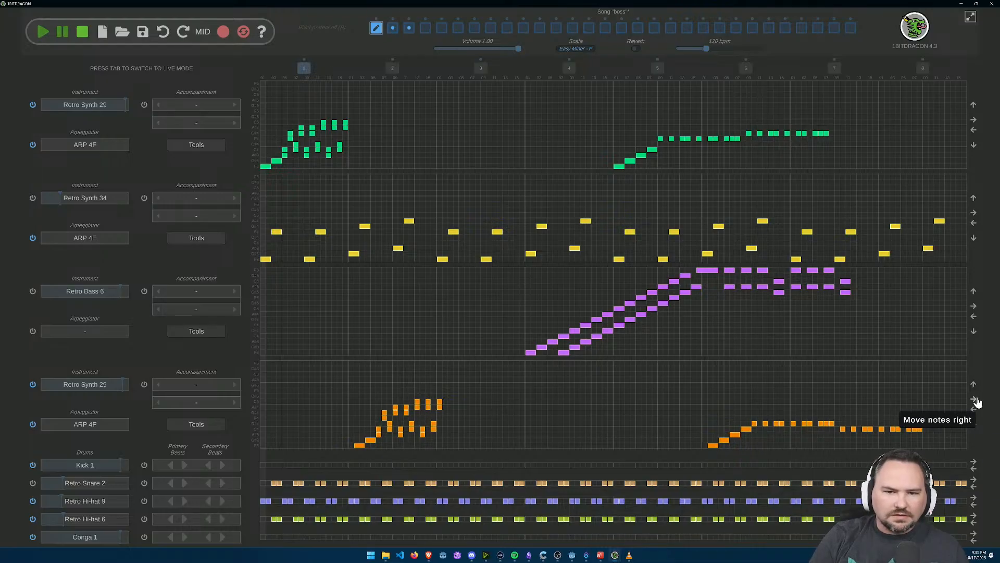
left_click(974, 399)
left_click(974, 399)
left_click(974, 400)
left_click(974, 400)
left_click(974, 400)
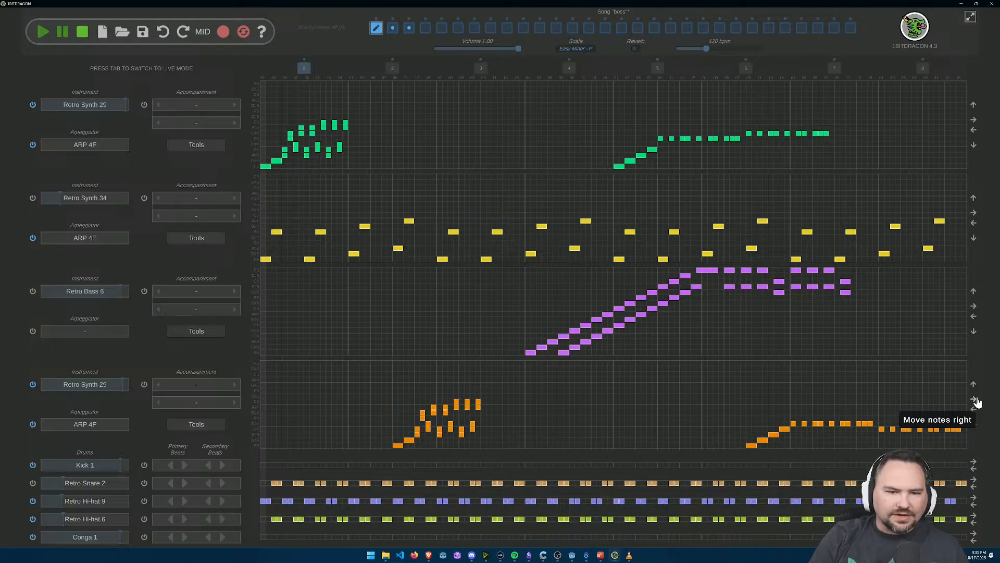
left_click(46, 35)
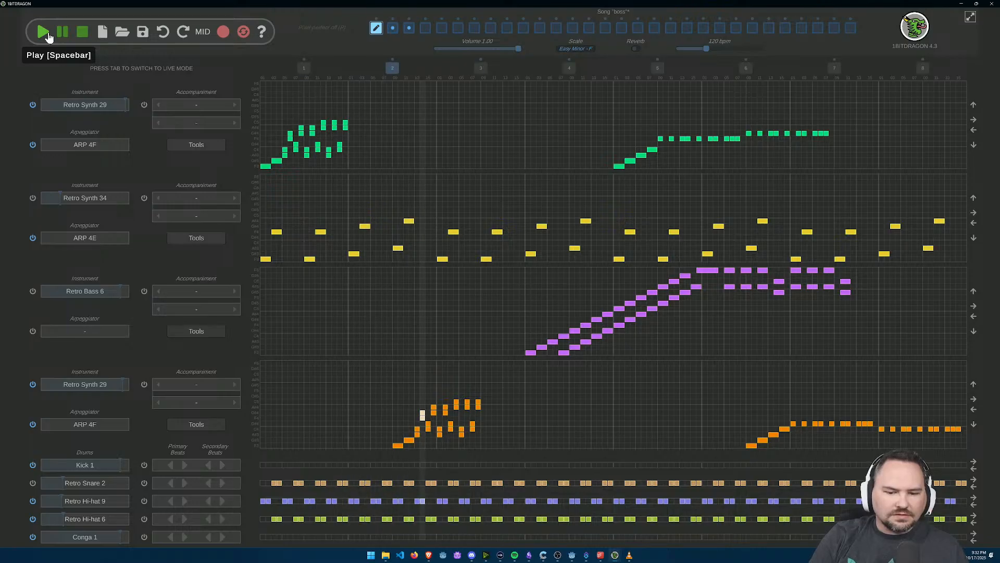
Step: Stop the playback and move all notes of the second Retro Synth 29 track four steps earlier, keeping their pitch
left_click(84, 33)
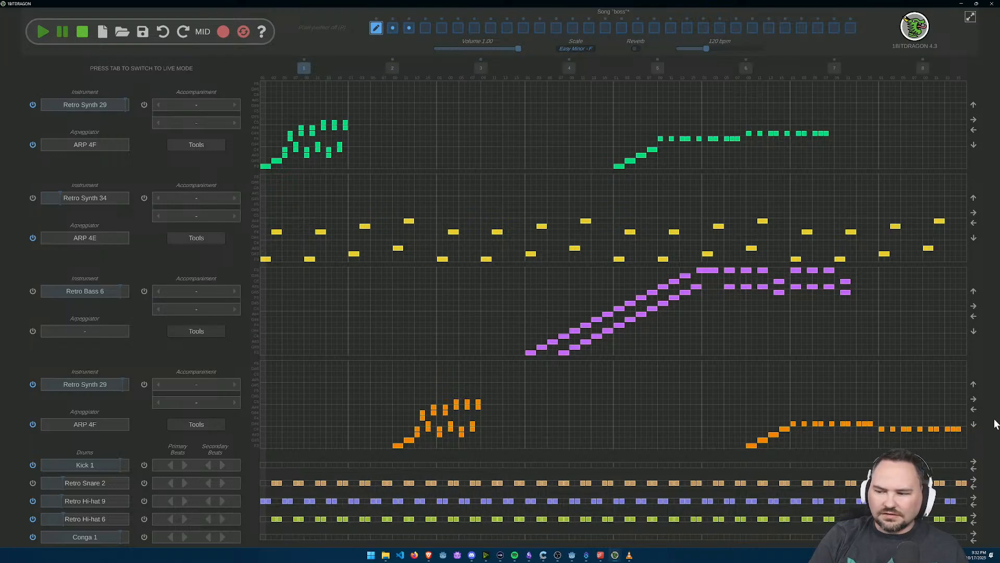
left_click(974, 426)
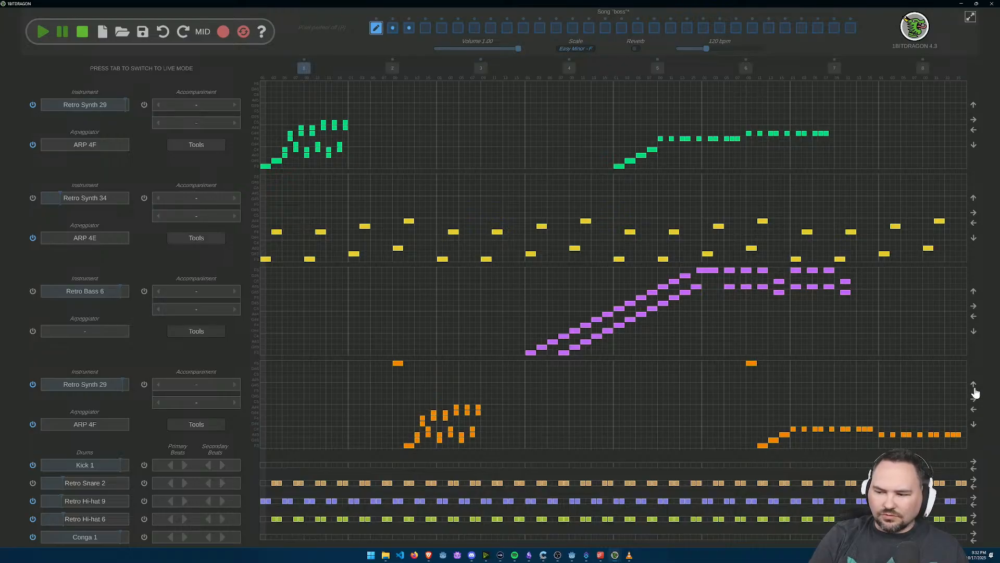
left_click(973, 386)
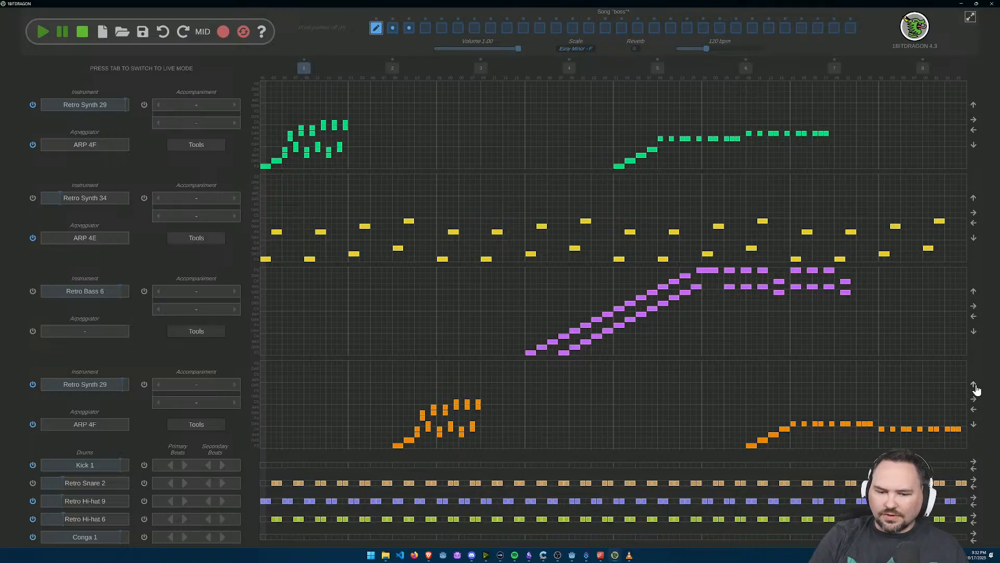
left_click(973, 412)
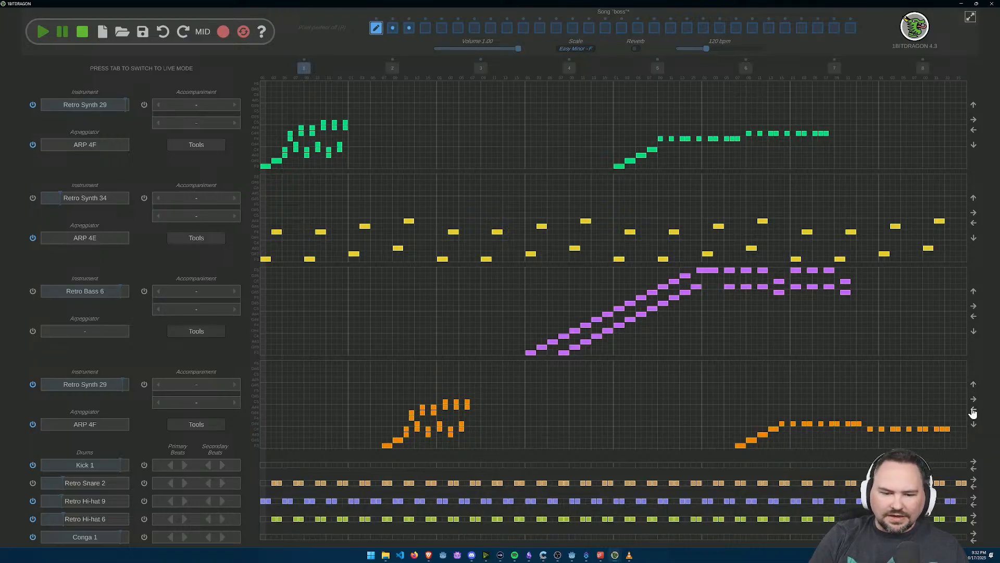
left_click(973, 411)
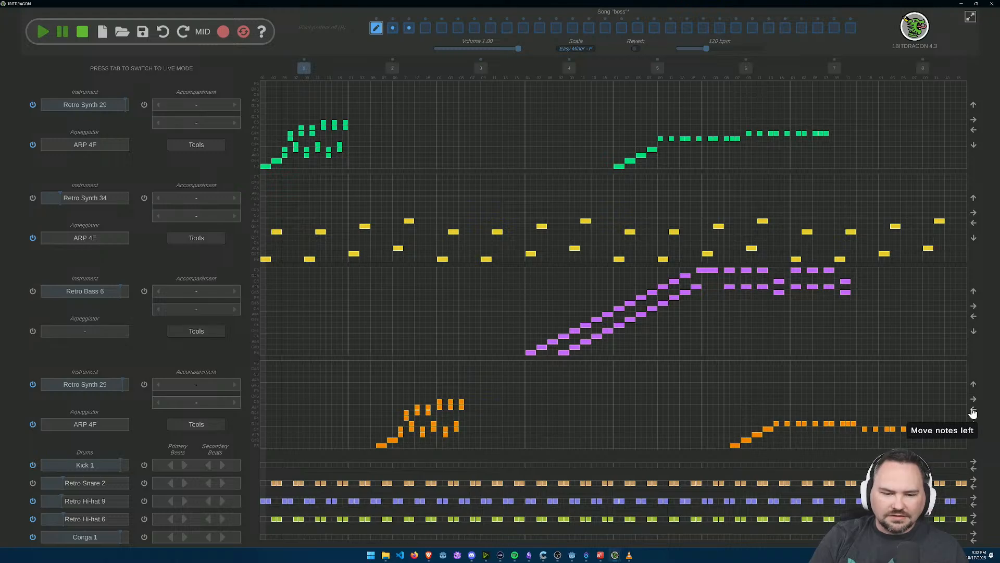
left_click(973, 412)
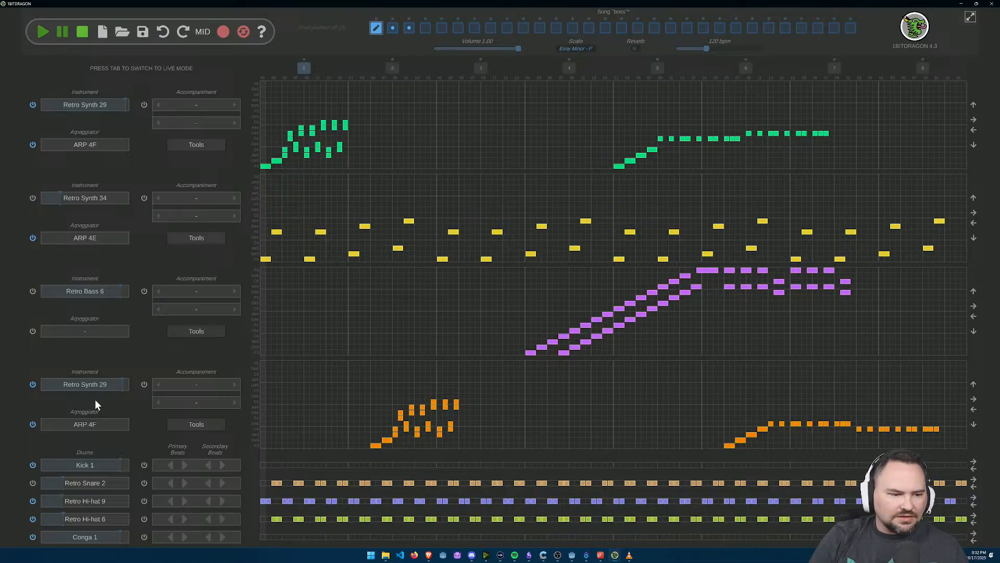
Step: Change the second Retro Synth 29 track's arpeggiator to ARP 4K and play the song from the start twice
left_click(91, 426)
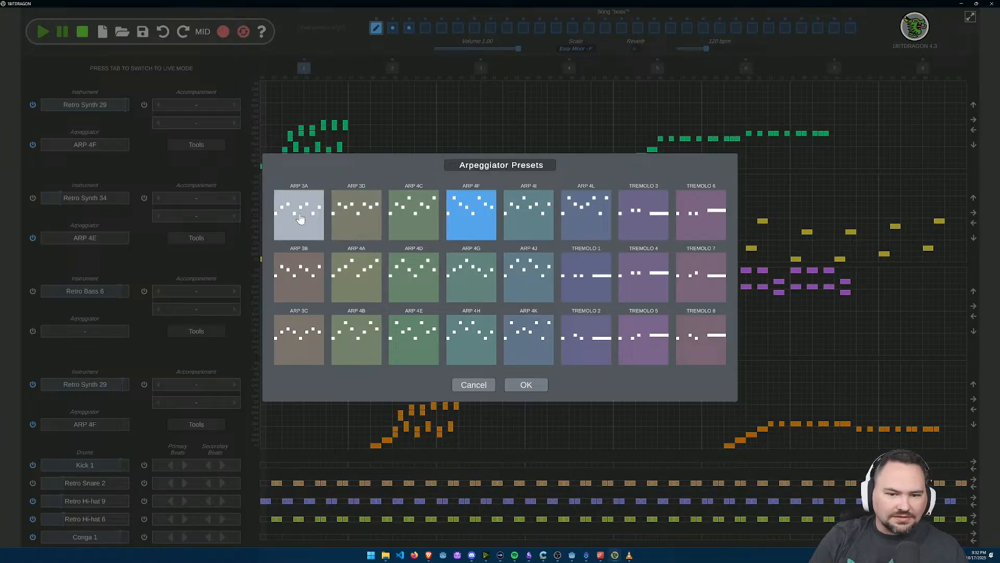
left_click(508, 348)
left_click(526, 385)
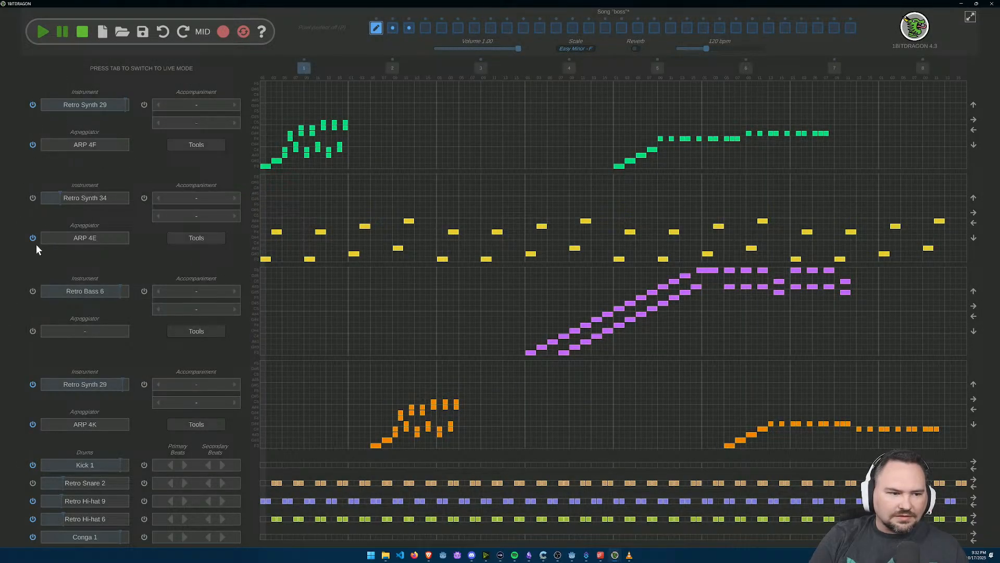
left_click(42, 34)
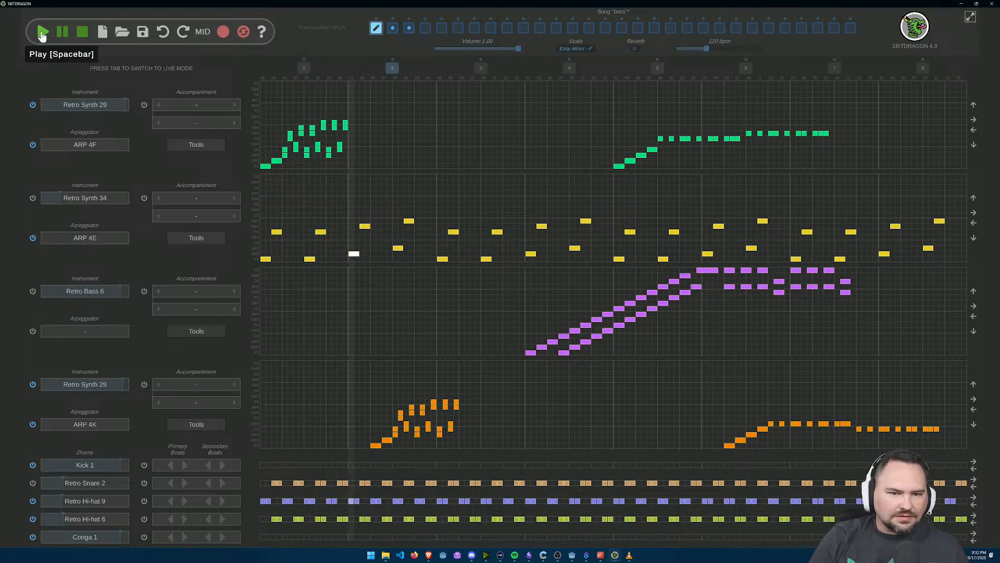
left_click(77, 32)
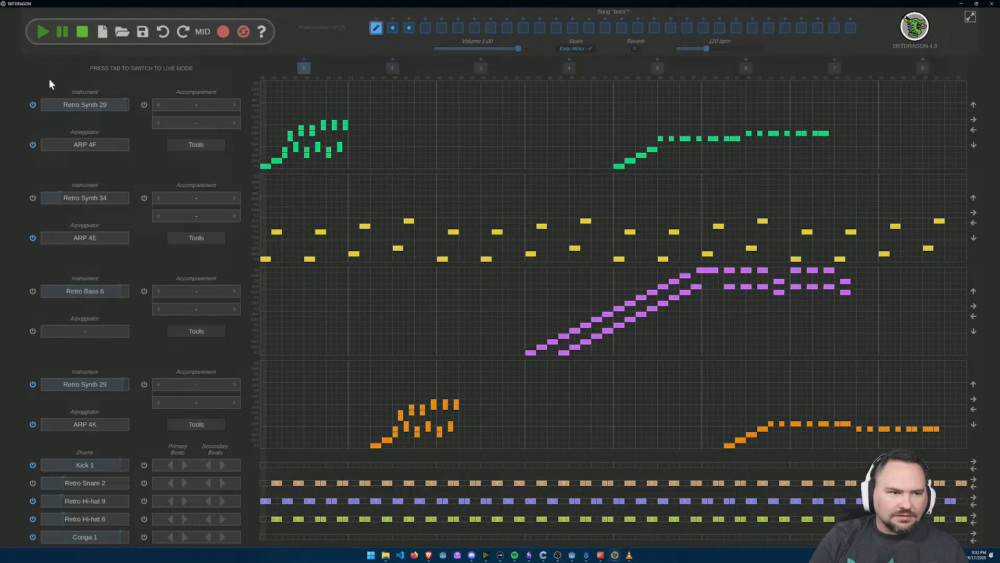
left_click(43, 33)
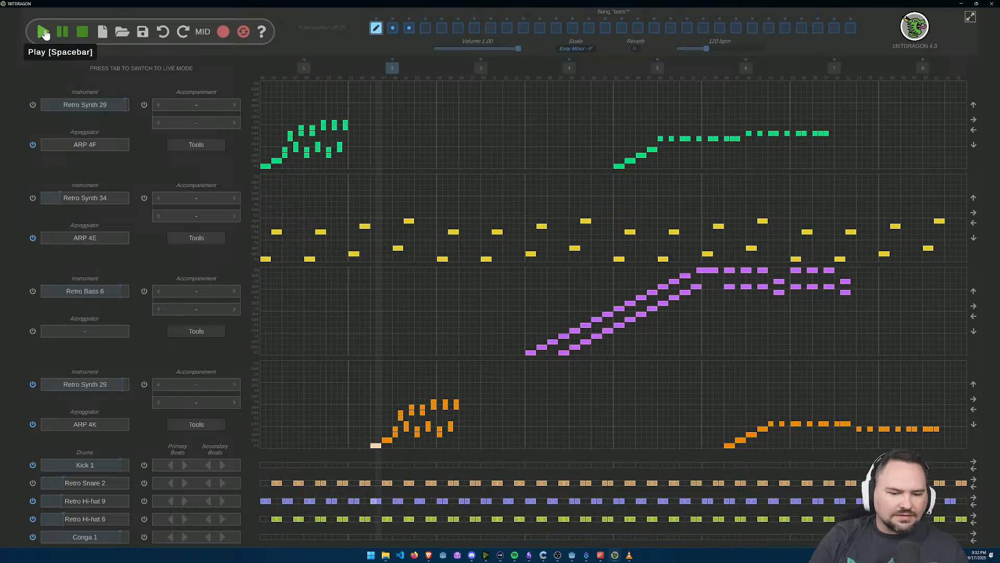
left_click(81, 32)
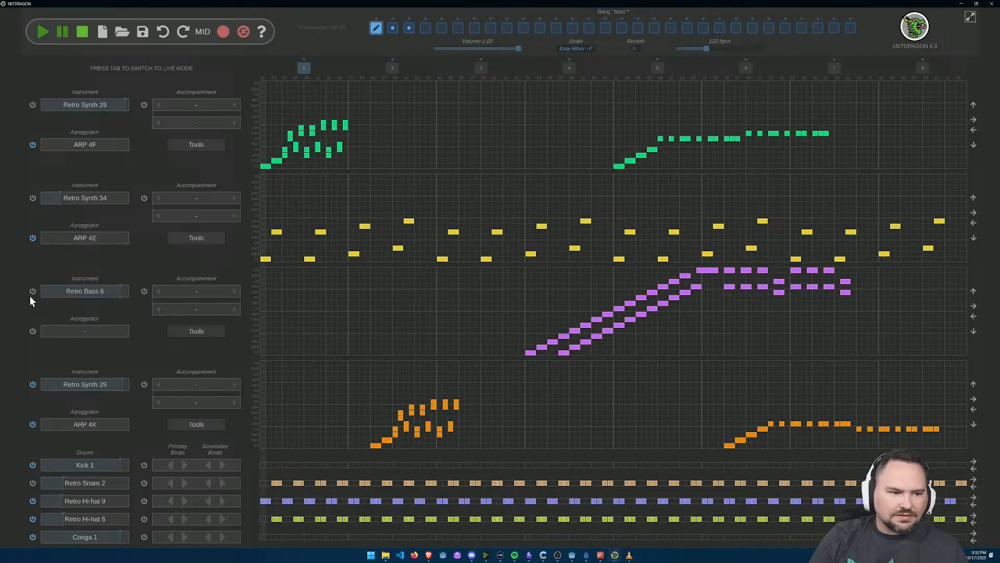
Step: Play the song with the first Retro Synth 29 track enabled and the second muted, stop it, and unmute the second
left_click(32, 104)
left_click(32, 385)
left_click(43, 34)
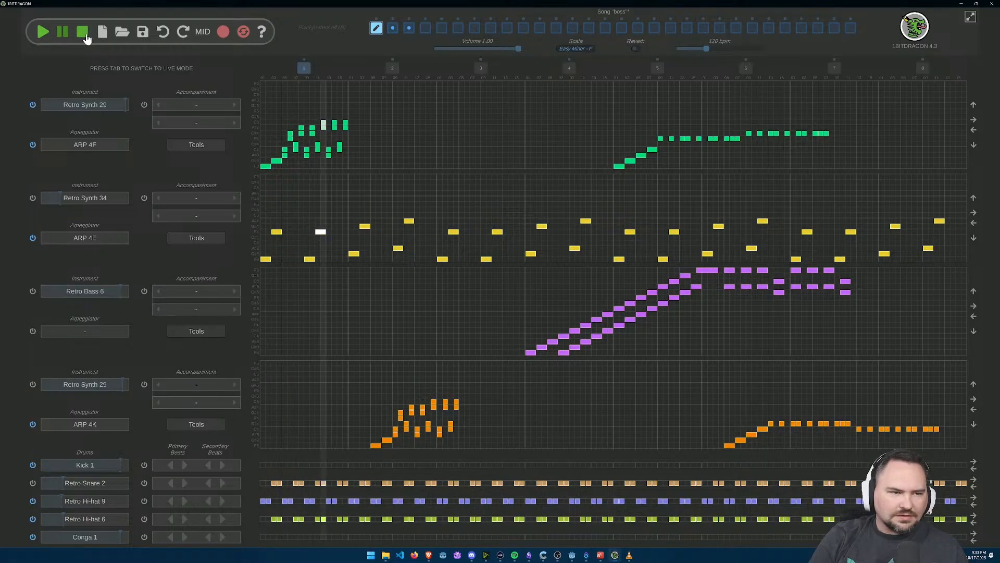
left_click(89, 33)
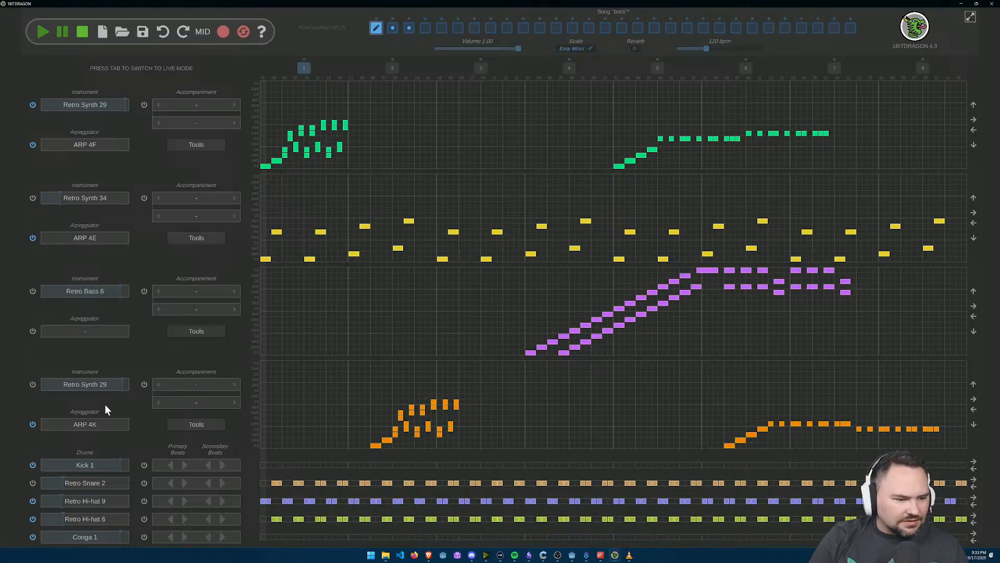
left_click(32, 385)
Step: Change the second Retro Synth 29 track's instrument to Retro Synth 28 and play the song from the start
left_click(76, 384)
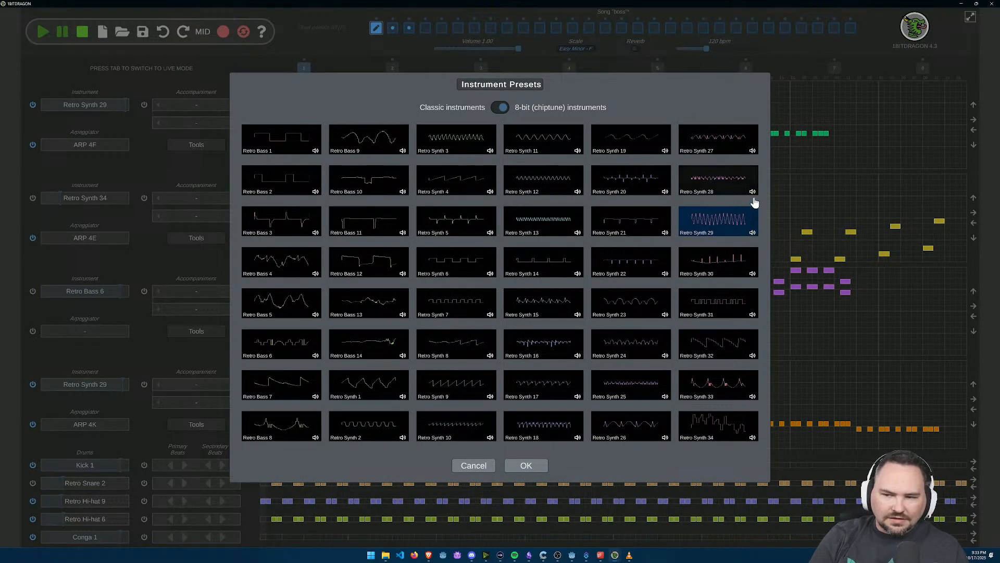
left_click(733, 191)
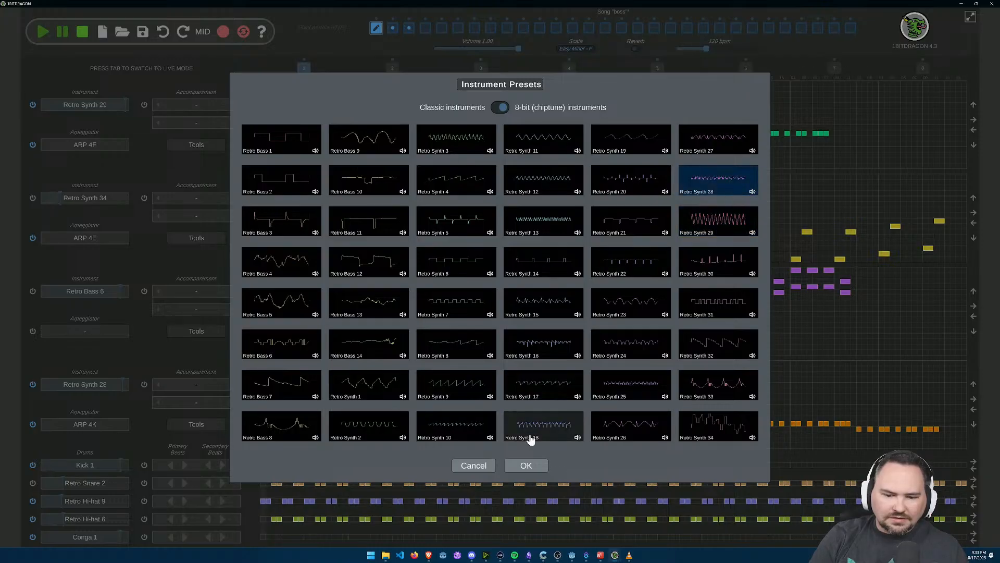
left_click(526, 465)
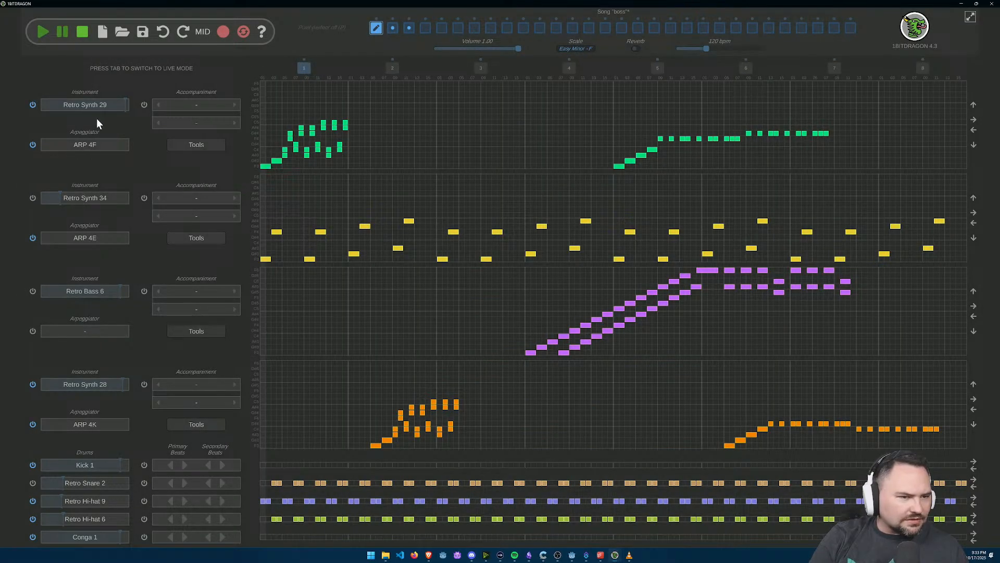
left_click(43, 32)
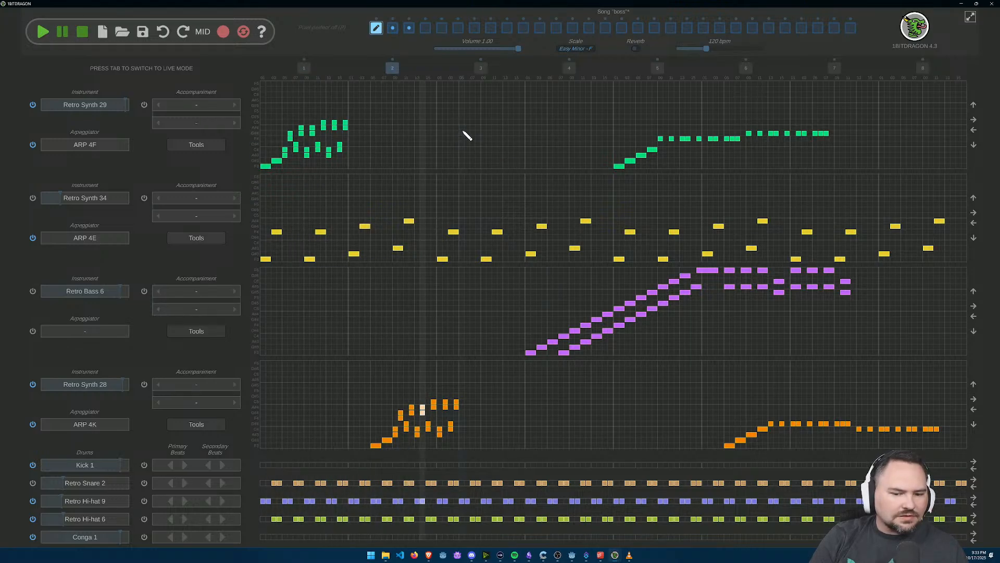
left_click(83, 33)
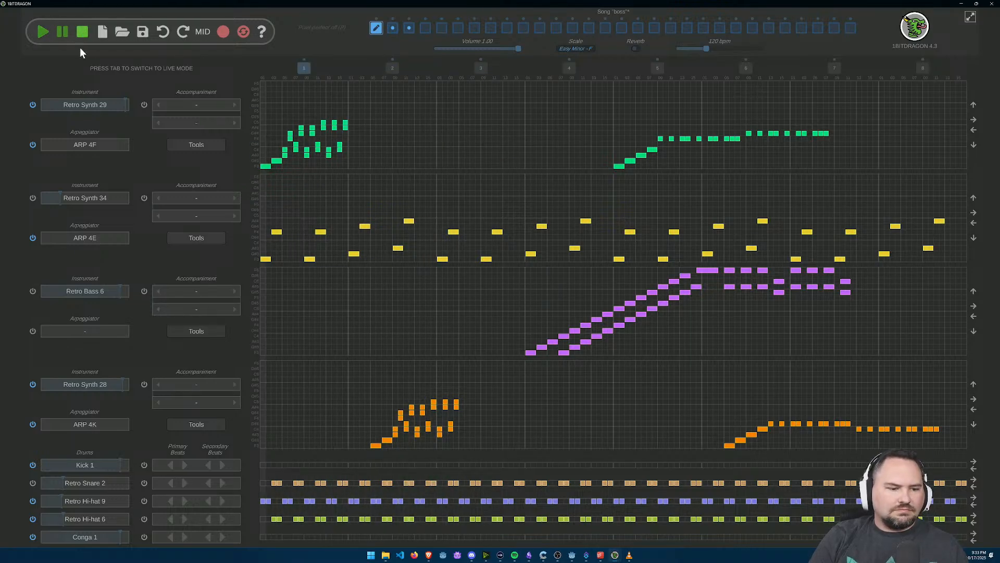
Step: Preview Retro Bass 8 and Retro Synth 1 for the Retro Synth 28 track, and set its instrument back to Retro Synth 29
left_click(81, 386)
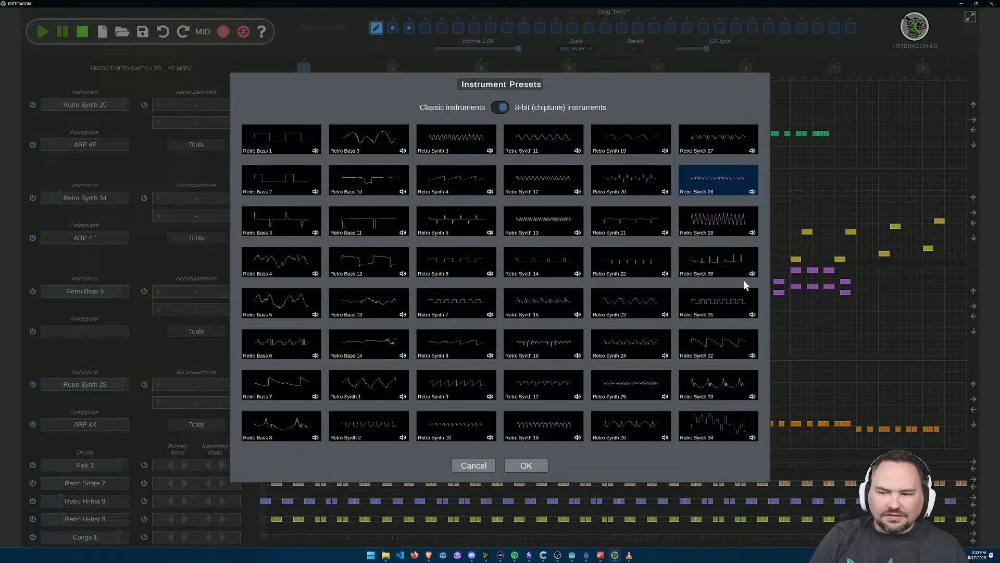
left_click(315, 438)
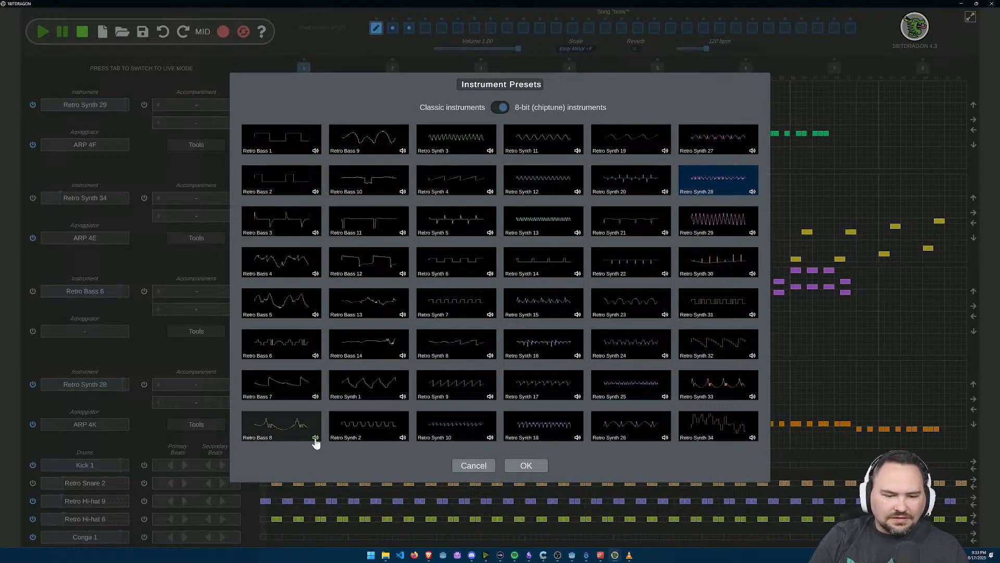
left_click(406, 392)
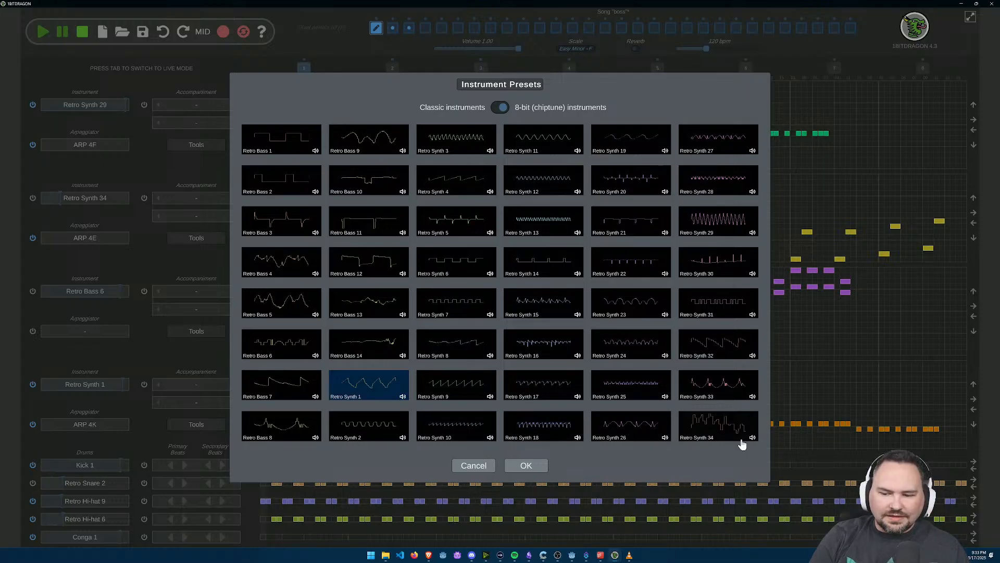
left_click(711, 224)
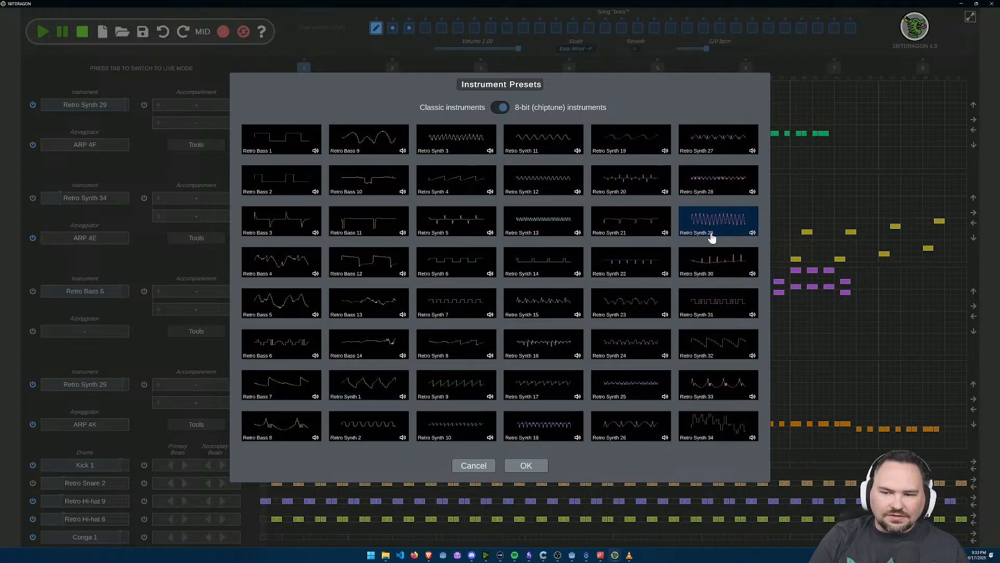
left_click(526, 465)
Step: Set the second Retro Synth 29 track's arpeggiator to TREMOLO 6 and play the song from bar 2
left_click(100, 425)
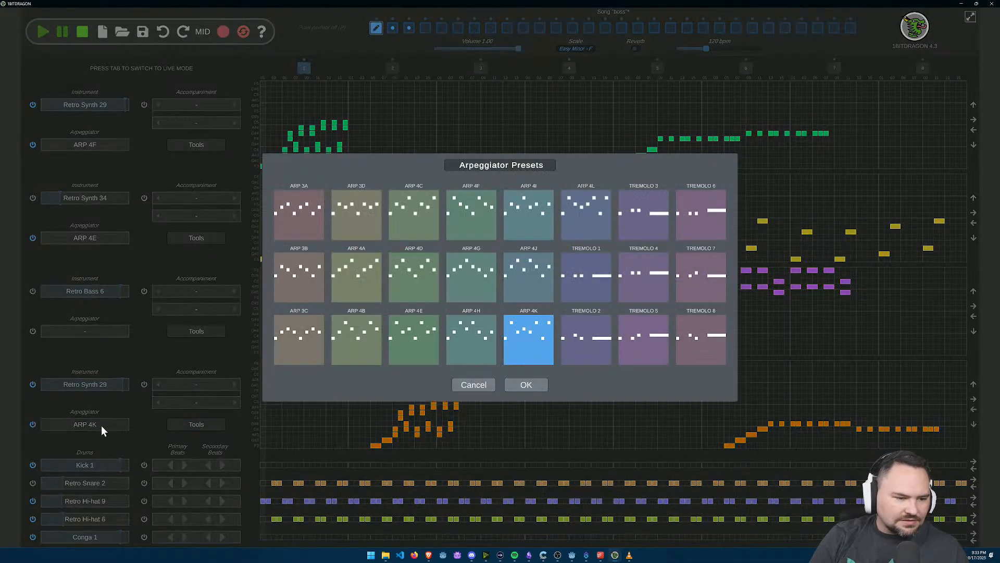
left_click(701, 213)
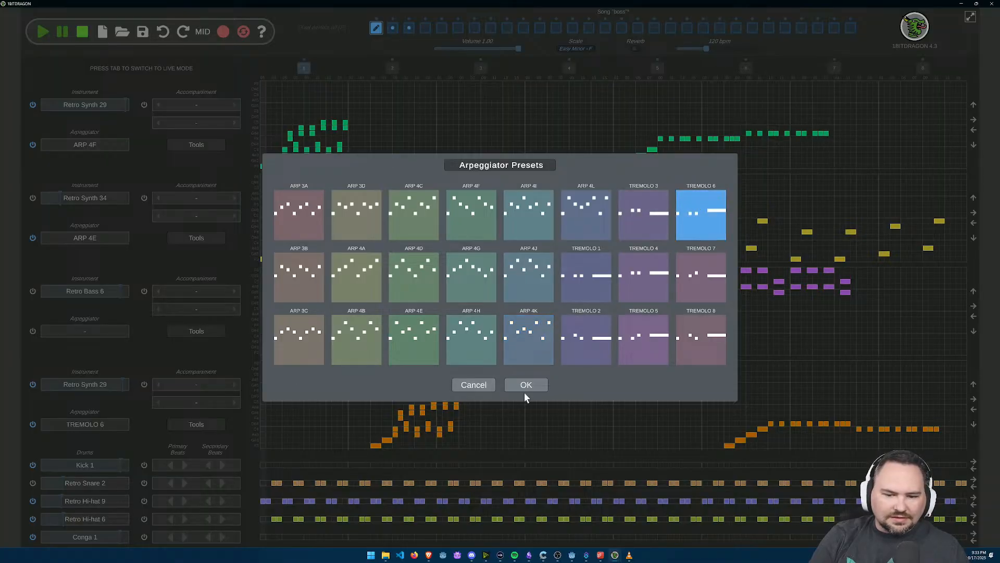
left_click(523, 387)
left_click(392, 69)
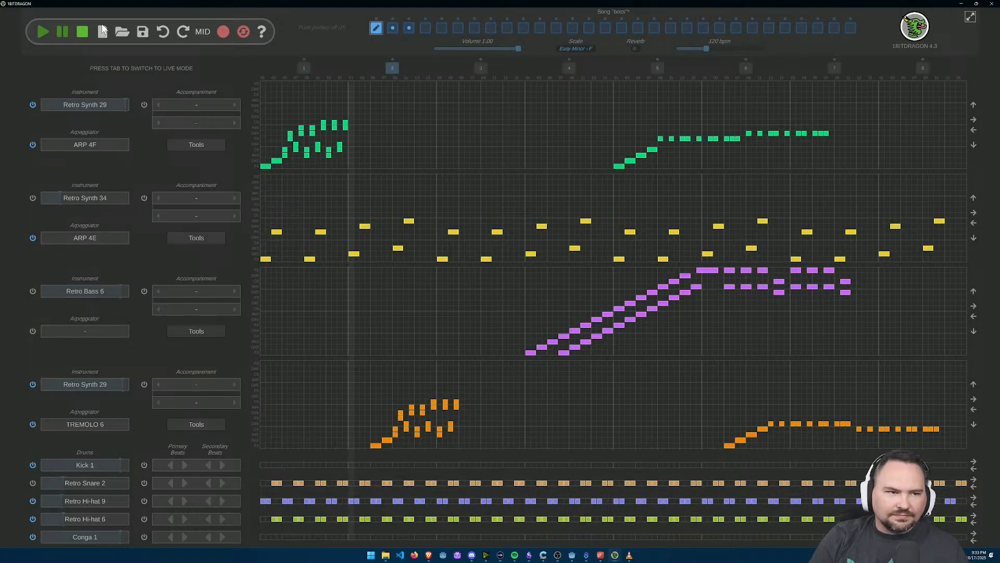
left_click(42, 33)
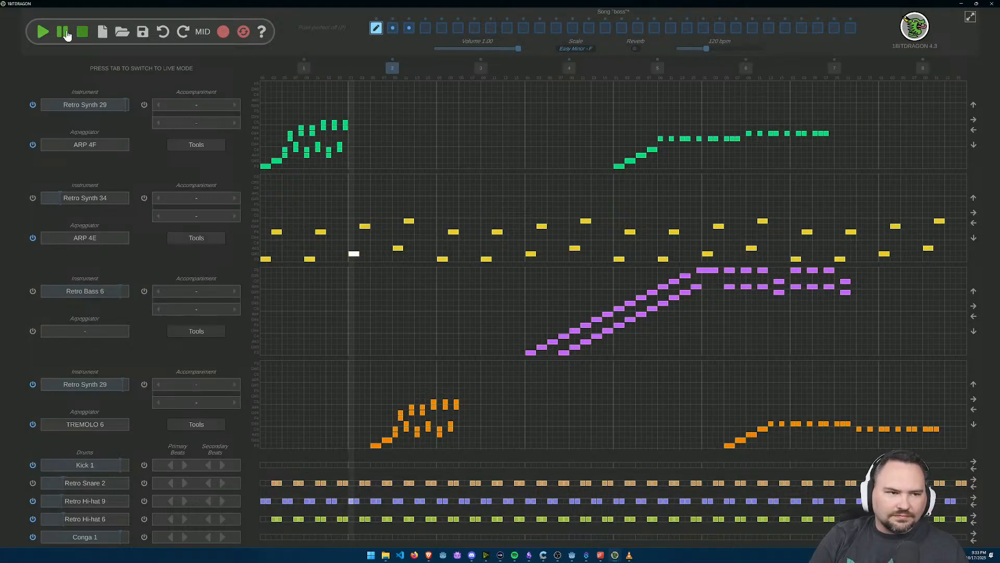
left_click(82, 33)
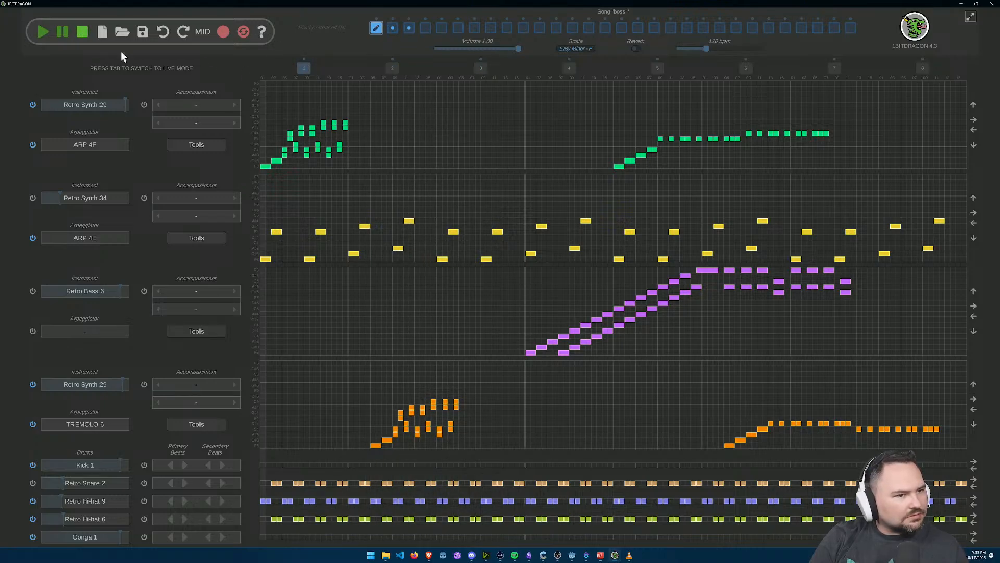
Step: Play the song from the start three times to hear both lead tracks together, stopping the playback each time
left_click(41, 32)
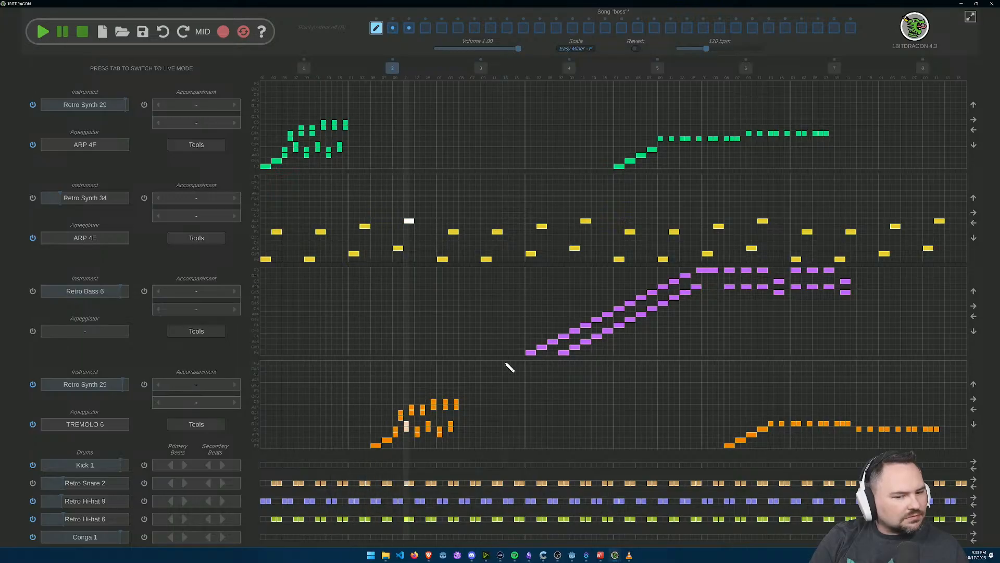
left_click(84, 34)
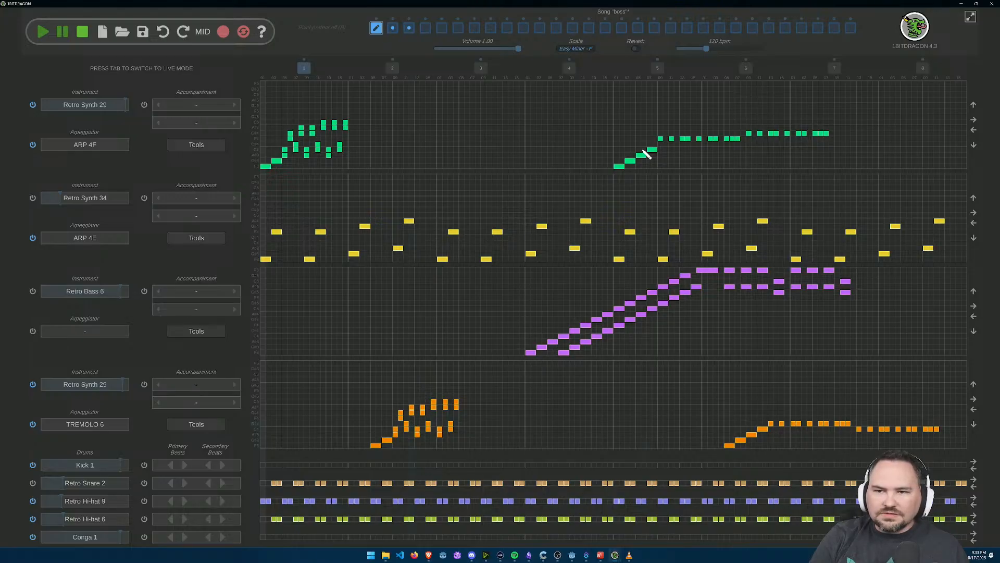
left_click(41, 32)
left_click(85, 33)
left_click(49, 36)
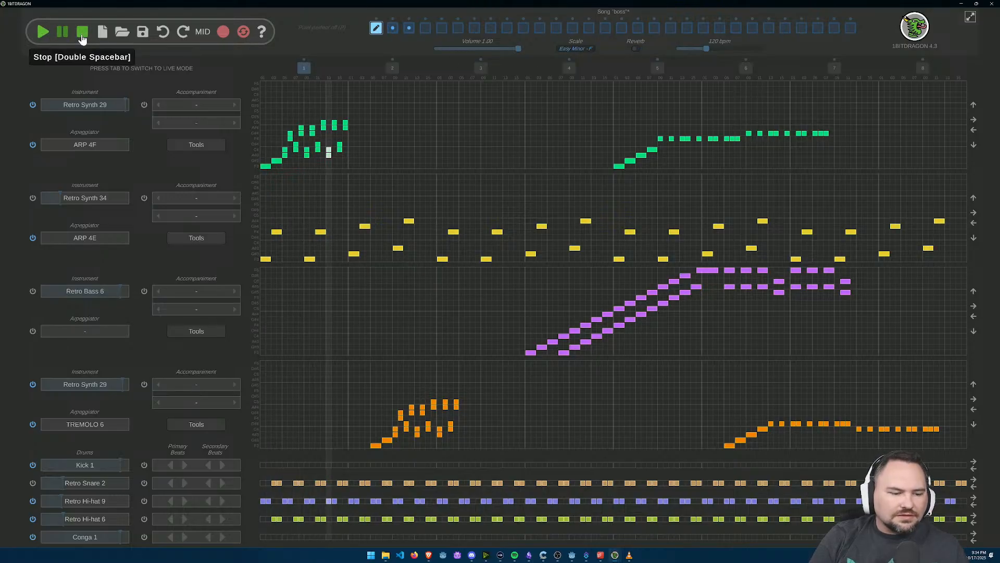
left_click(83, 33)
left_click(207, 426)
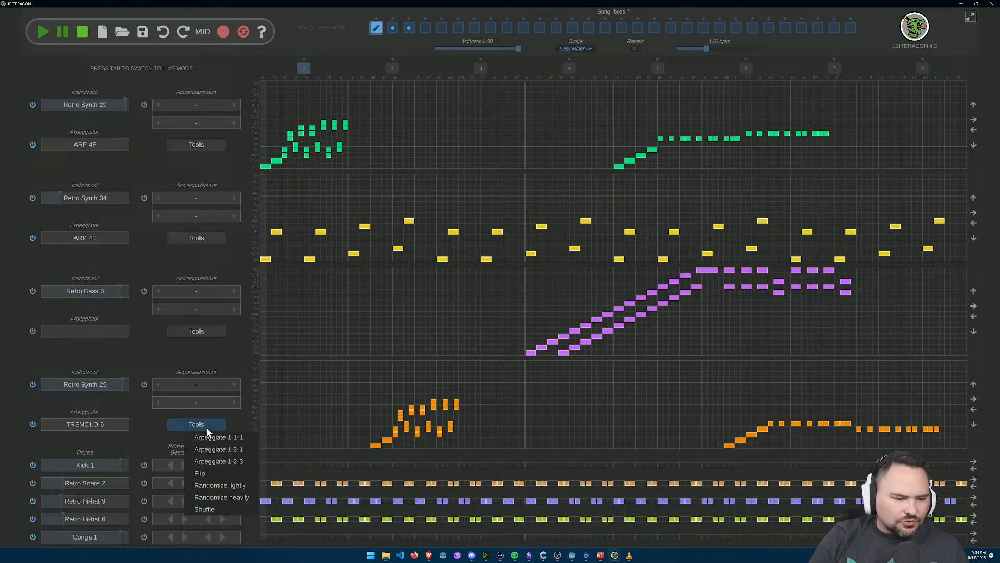
left_click(205, 428)
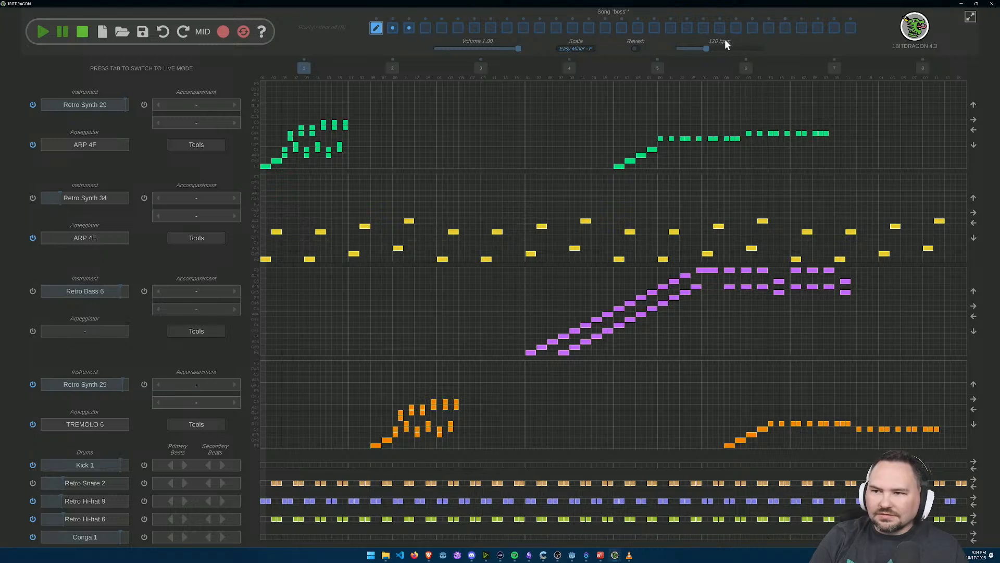
Step: Open the 1BITDRAGON website in the browser and look over its home page
left_click(917, 28)
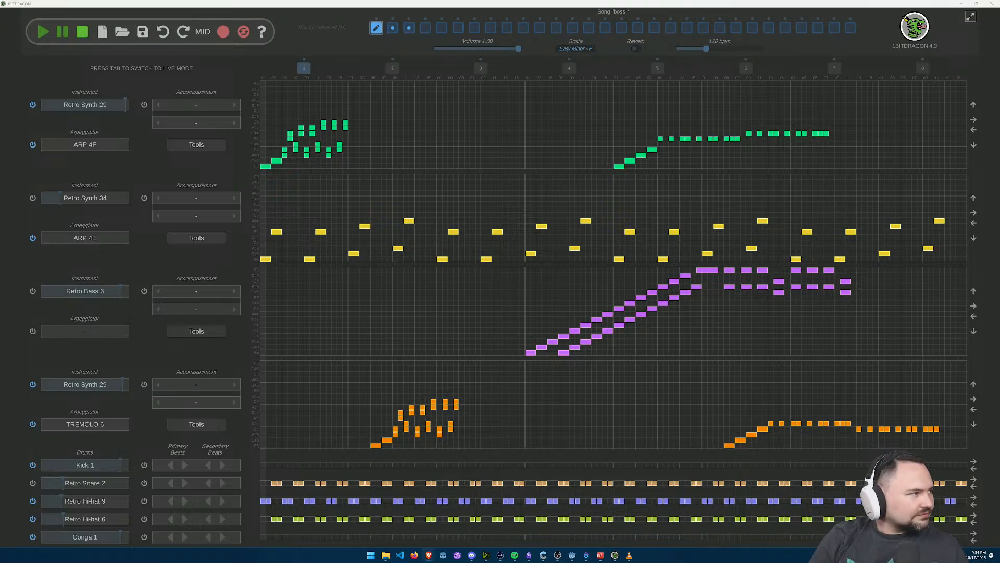
scroll(584, 373, "down", 9)
scroll(625, 373, "up", 10)
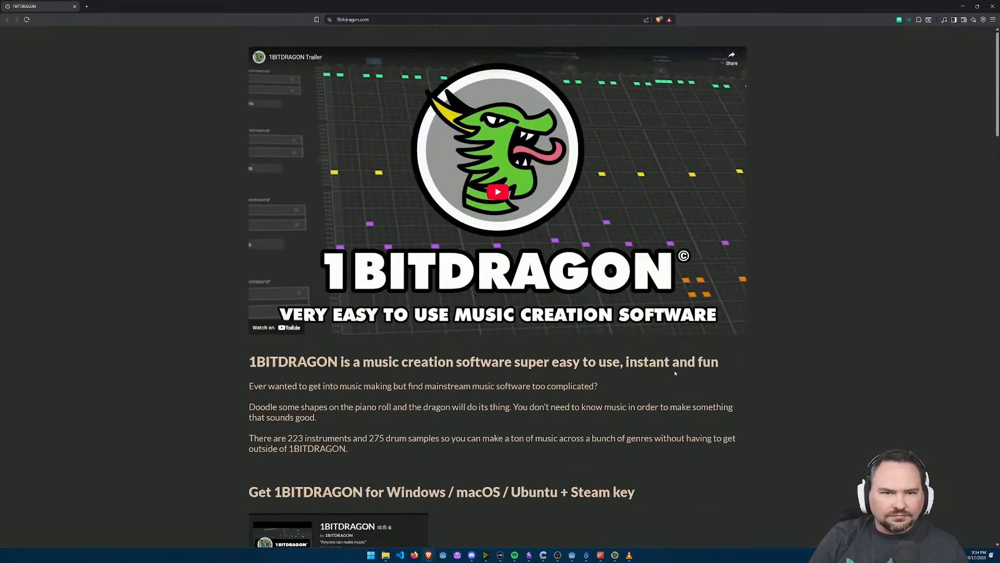
Step: Look through the rest of the 1BITDRAGON home page, down to its feature list and FAQ
scroll(453, 359, "down", 15)
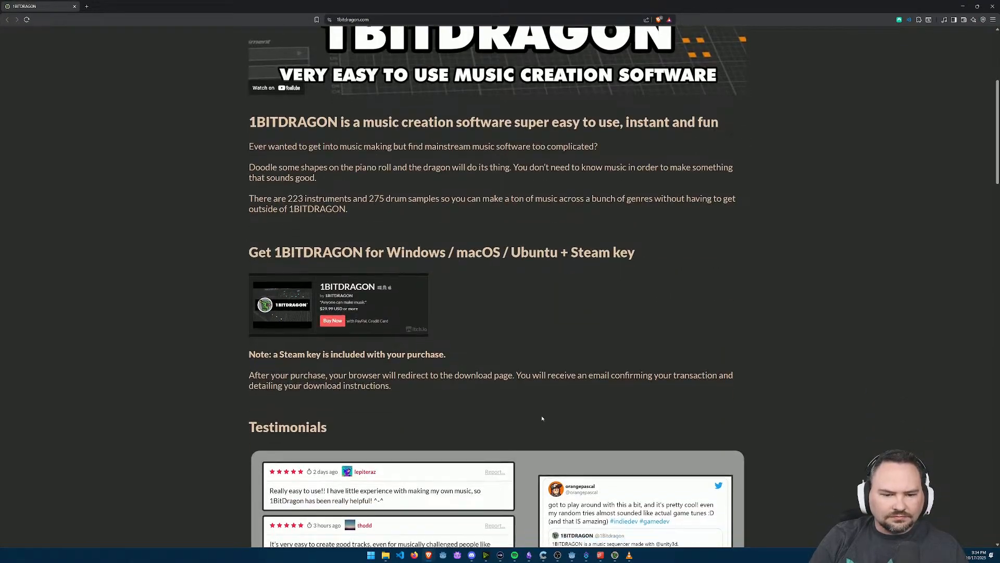
scroll(539, 423, "down", 5)
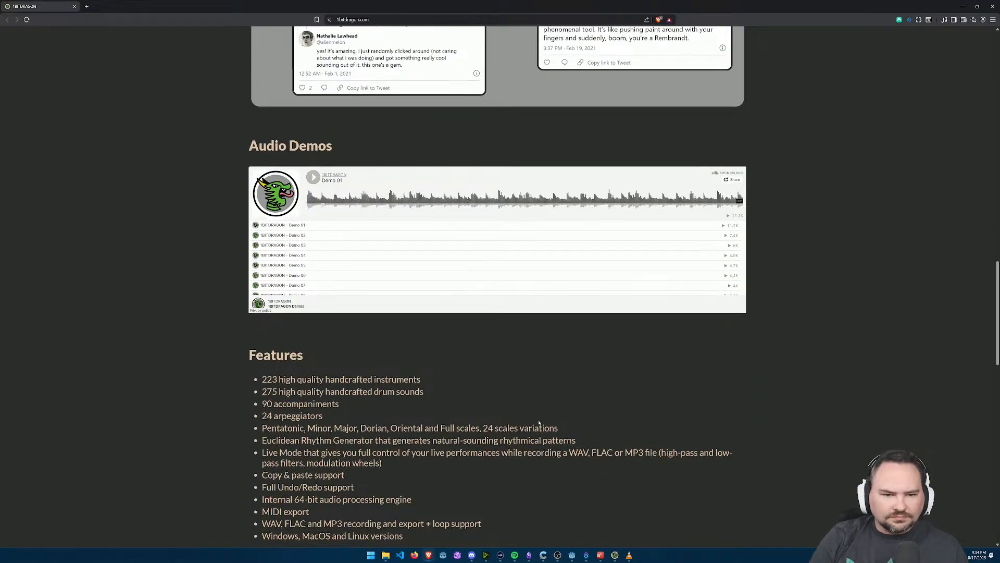
scroll(539, 422, "down", 4)
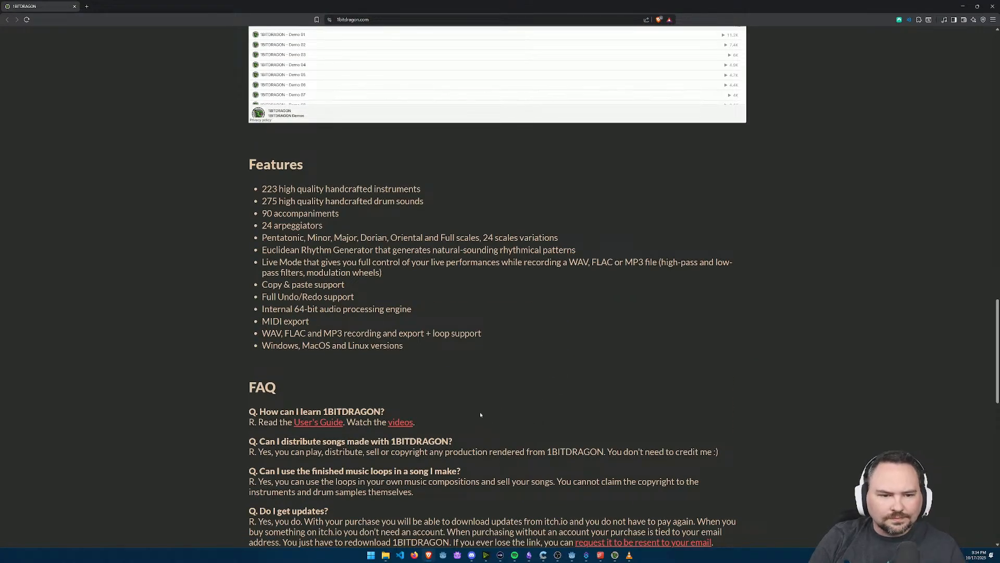
scroll(411, 320, "down", 1)
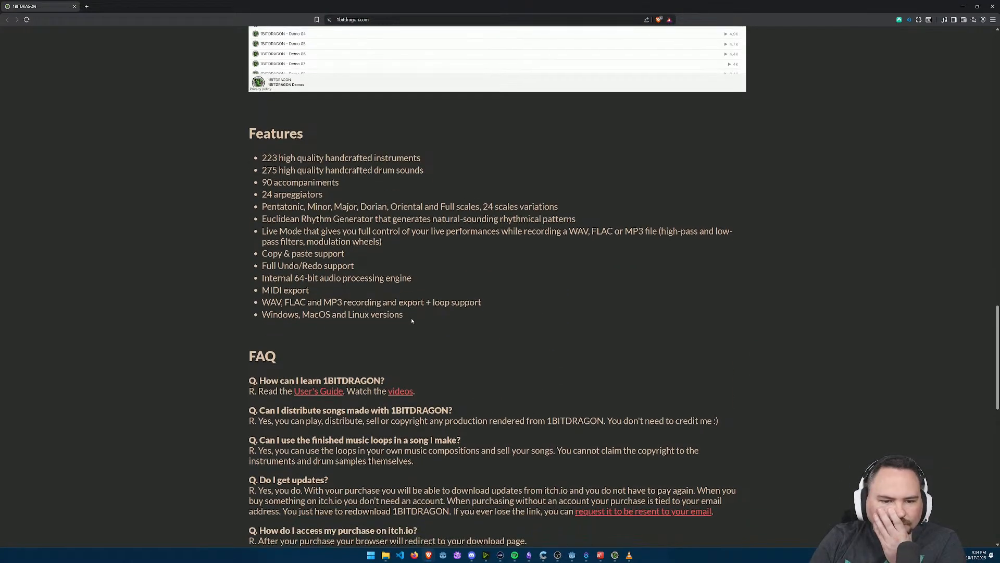
scroll(414, 322, "down", 1)
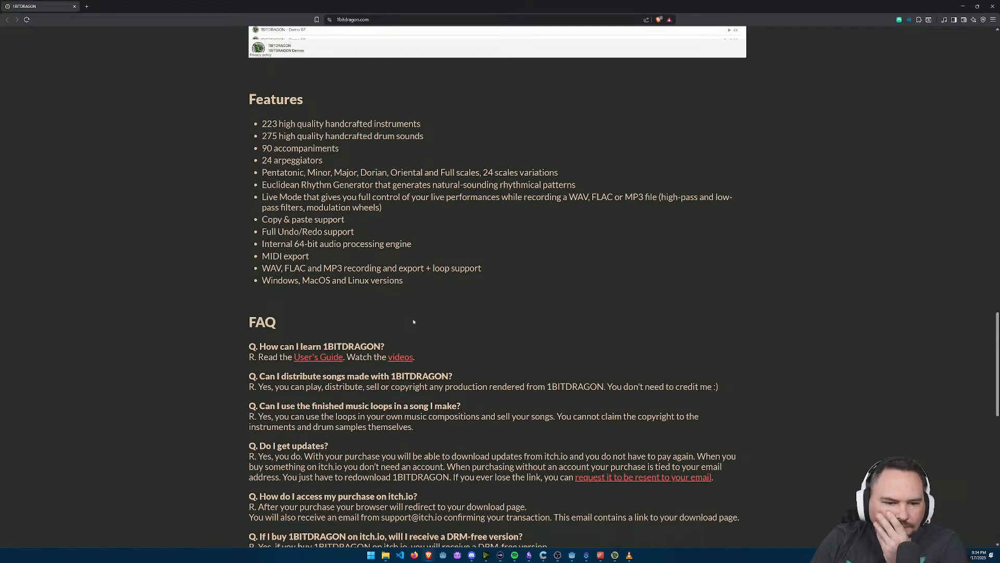
scroll(414, 323, "down", 2)
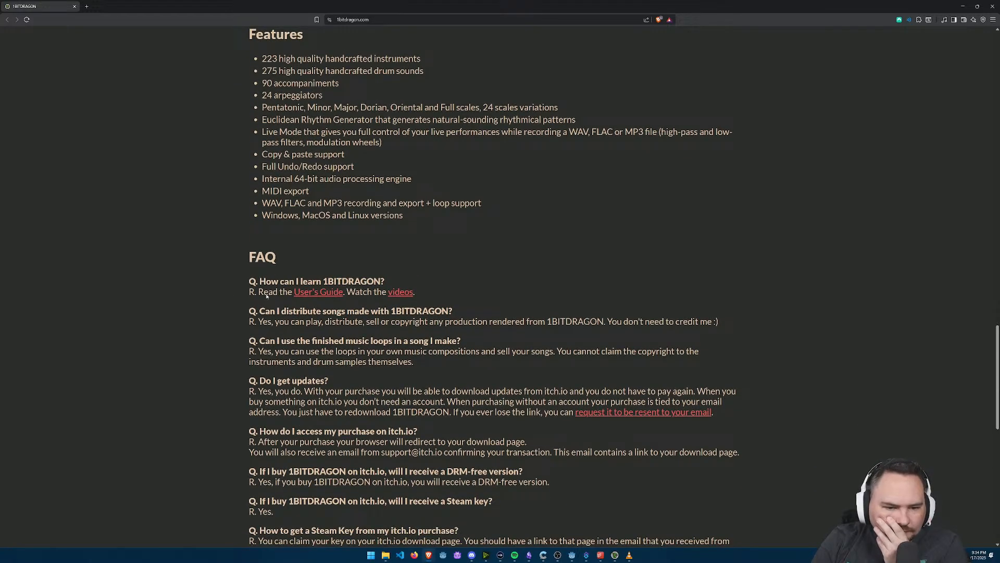
Step: Open the 1BITDRAGON User's Guide linked in the FAQ and look over its table of contents
left_click(321, 292)
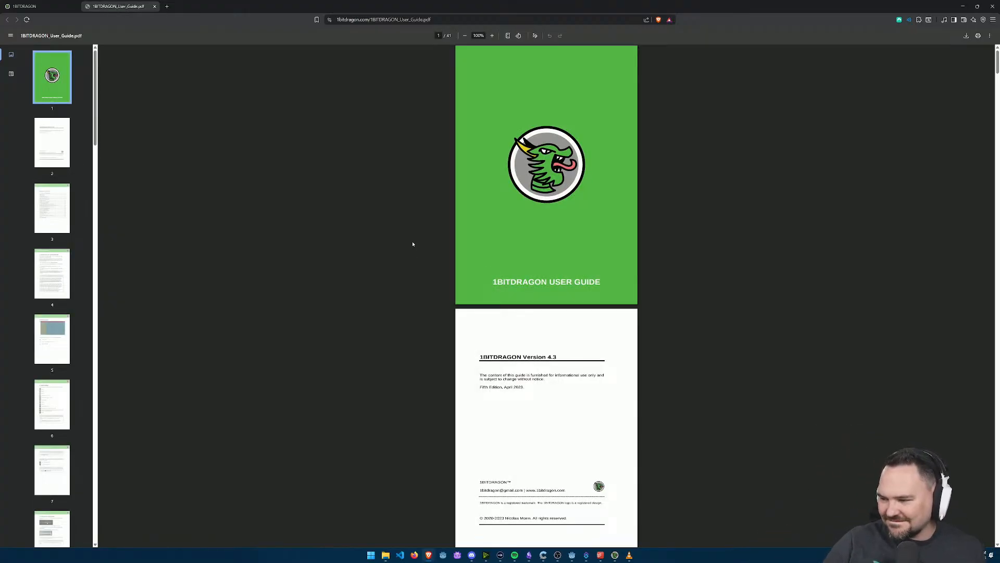
left_click(53, 133)
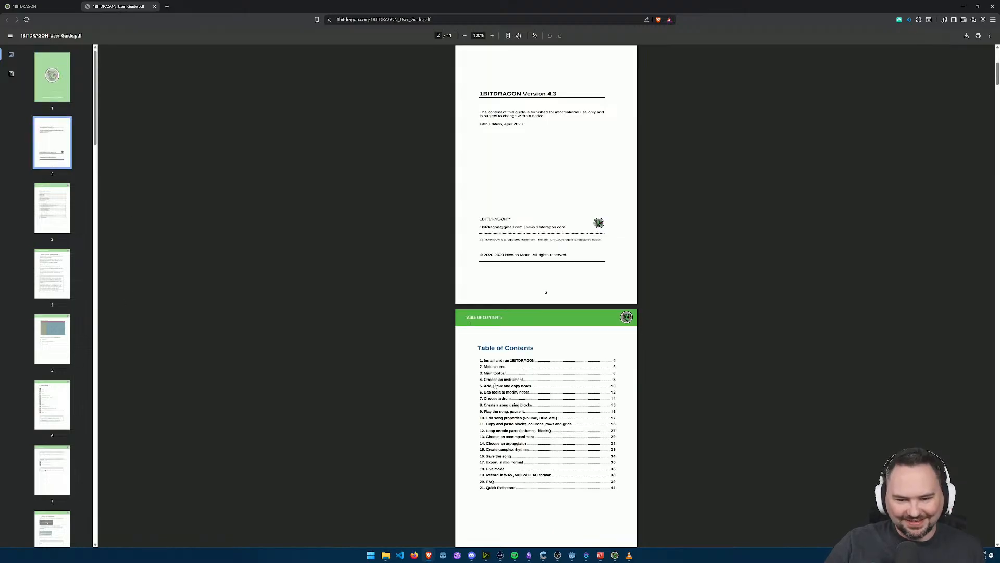
scroll(523, 388, "down", 1)
scroll(506, 391, "up", 3, "ctrl")
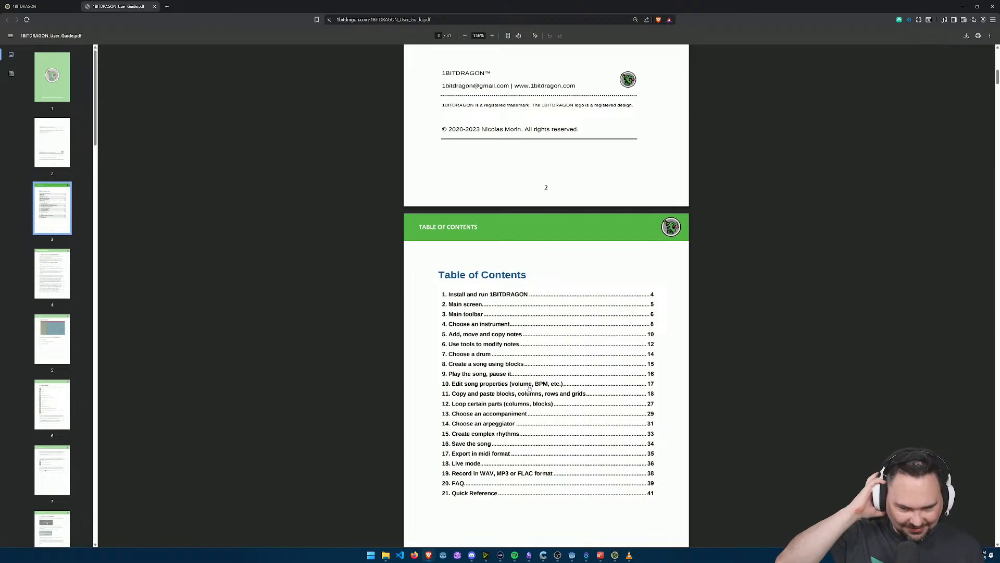
Step: Go to the guide's section 10 on editing song properties and read the note on the pentatonic scale
left_click(474, 386)
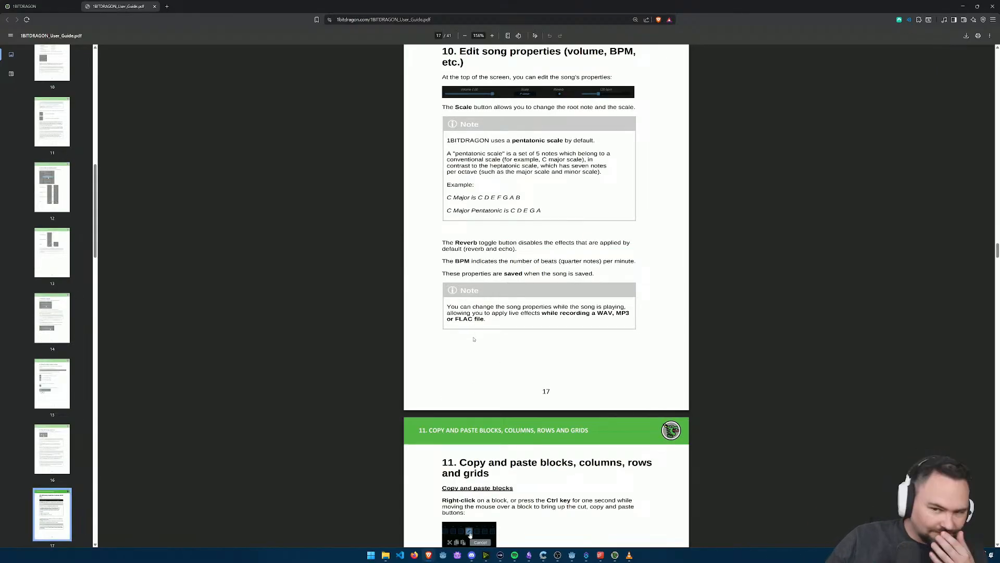
double_click(529, 140)
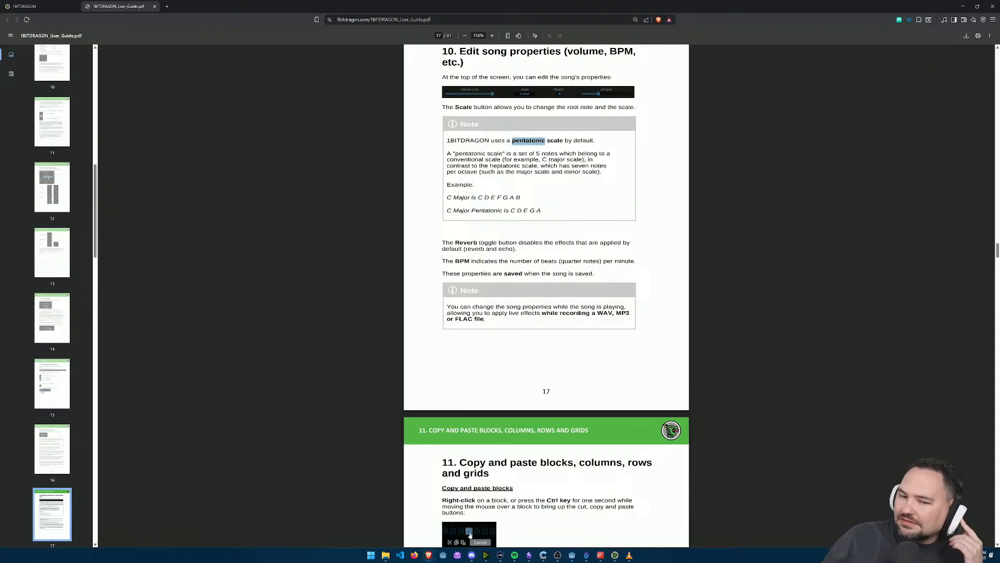
left_click(624, 198)
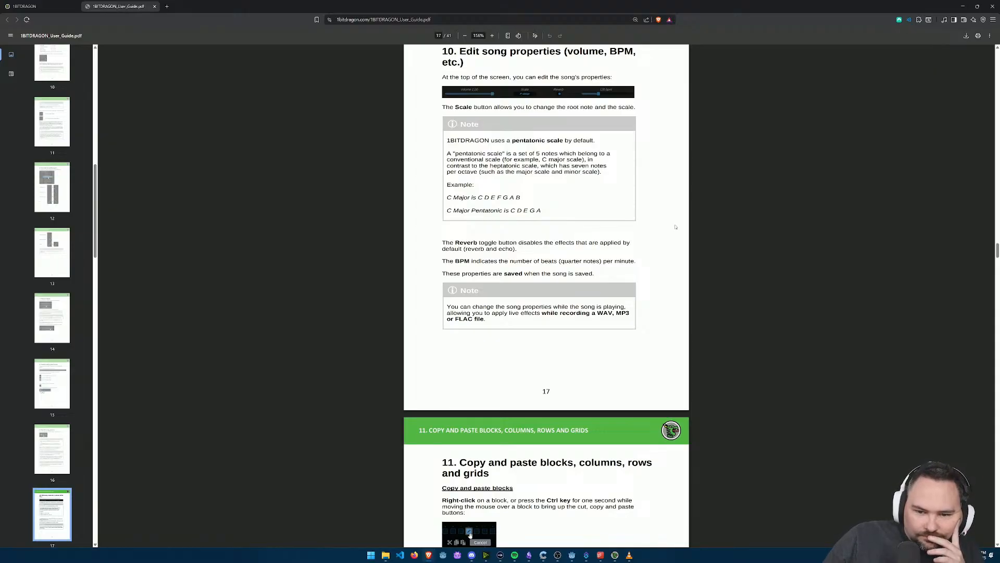
Step: Read the guide's section 11 on copying and pasting blocks, columns, rows and grids
scroll(675, 228, "down", 1)
scroll(667, 227, "down", 3)
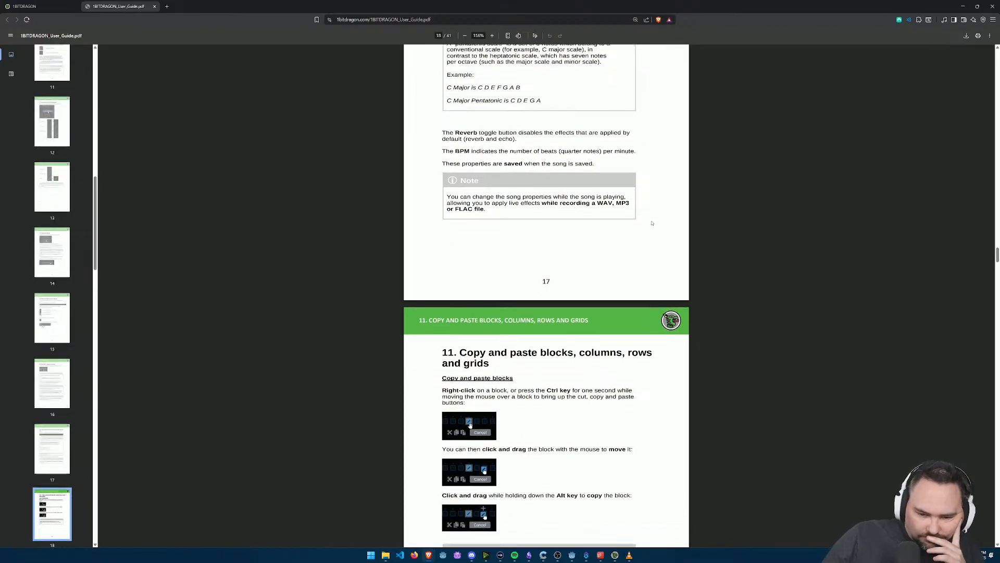
scroll(652, 224, "down", 6)
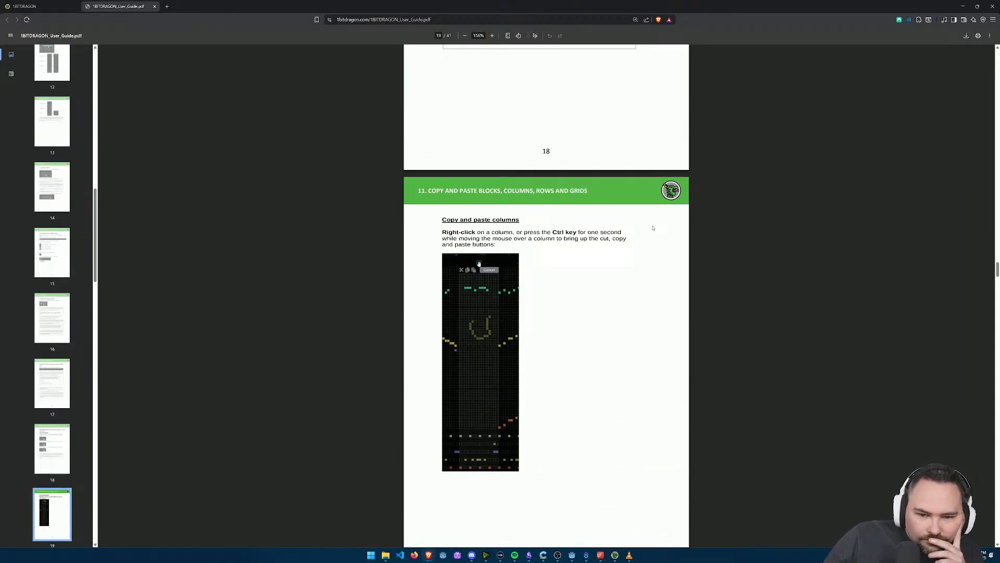
scroll(653, 228, "down", 6)
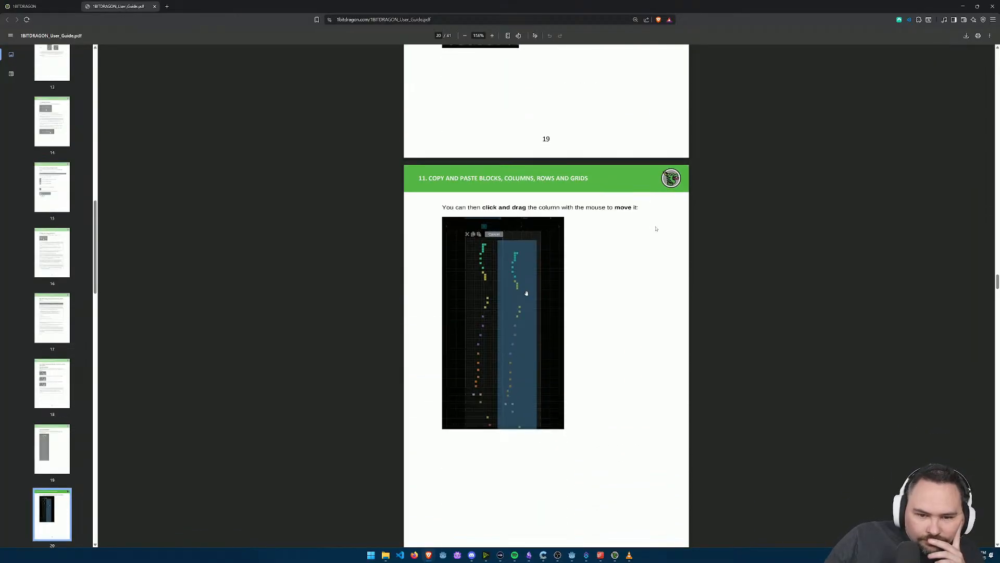
scroll(782, 251, "down", 6)
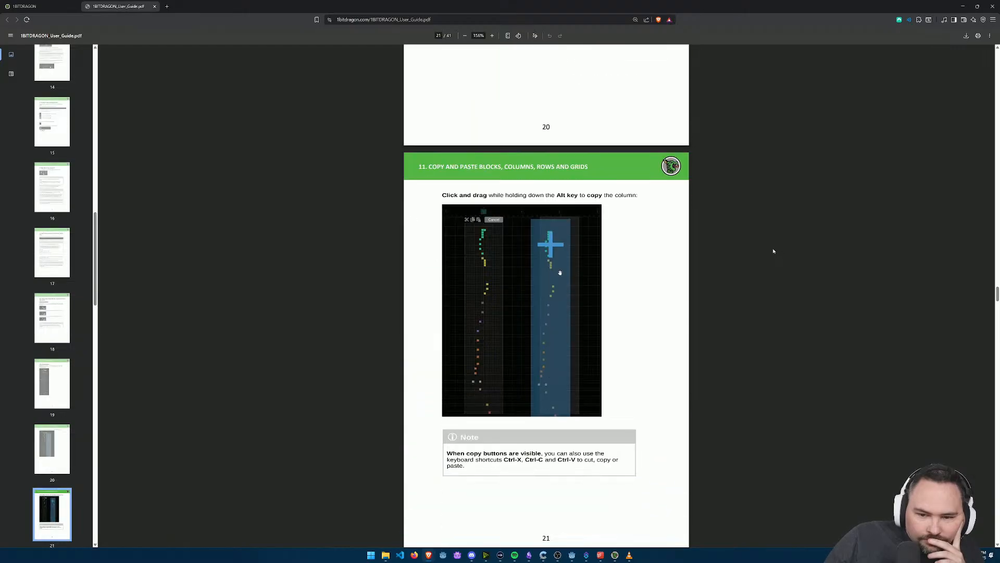
scroll(761, 246, "down", 6)
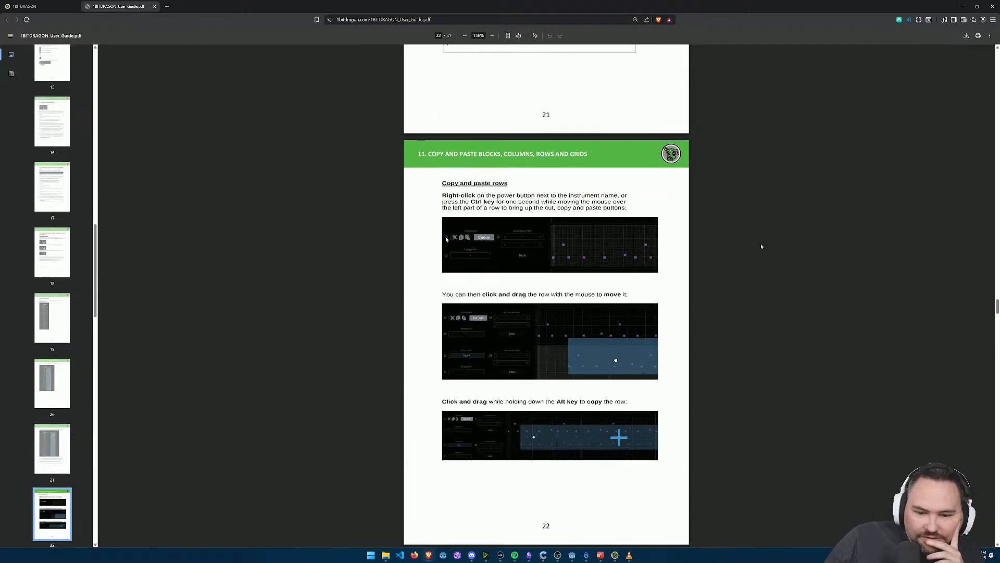
scroll(712, 313, "down", 12)
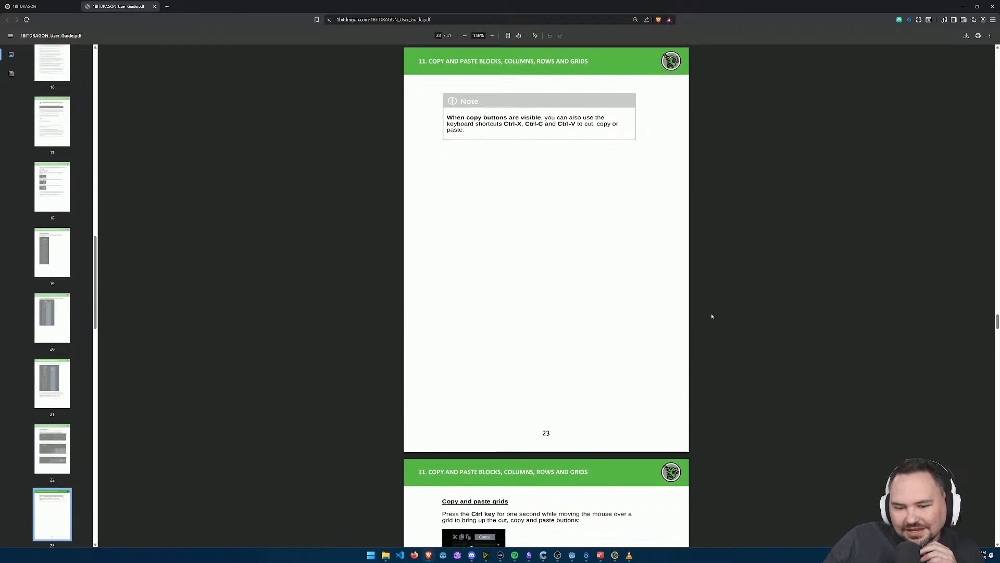
scroll(713, 307, "down", 3)
scroll(712, 306, "up", 2)
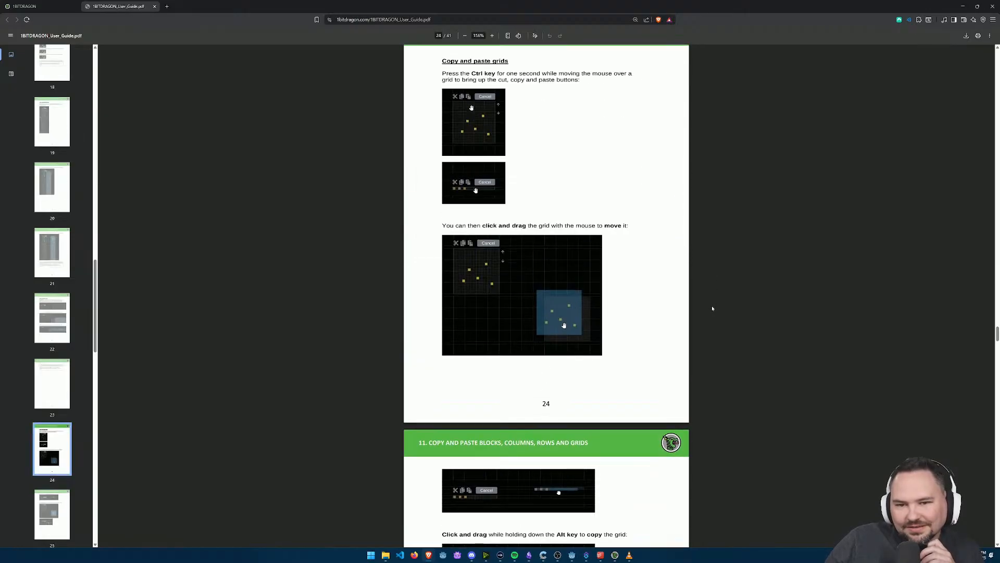
scroll(701, 308, "down", 12)
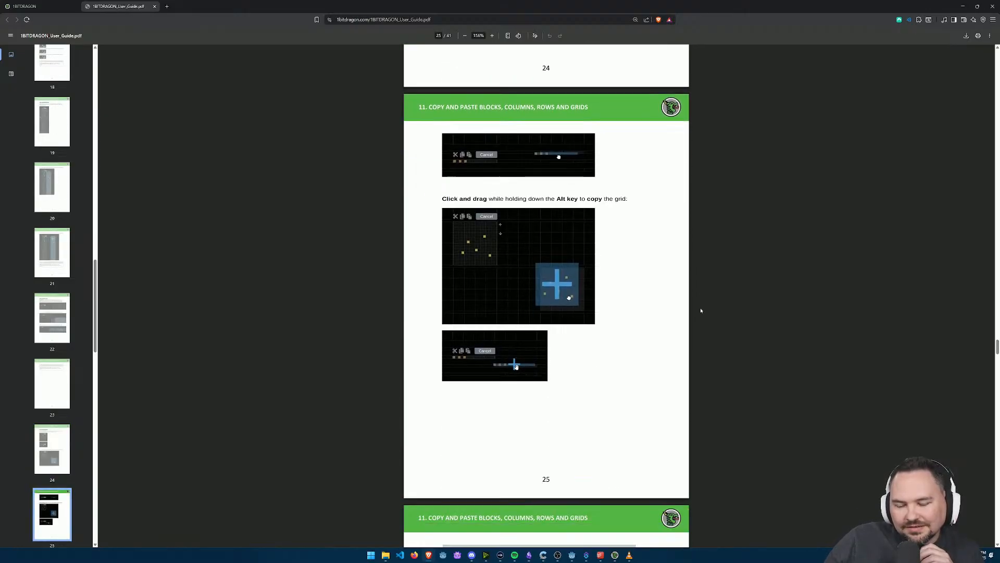
Step: Read the guide's section 12 on looping certain columns and blocks
scroll(701, 310, "down", 5)
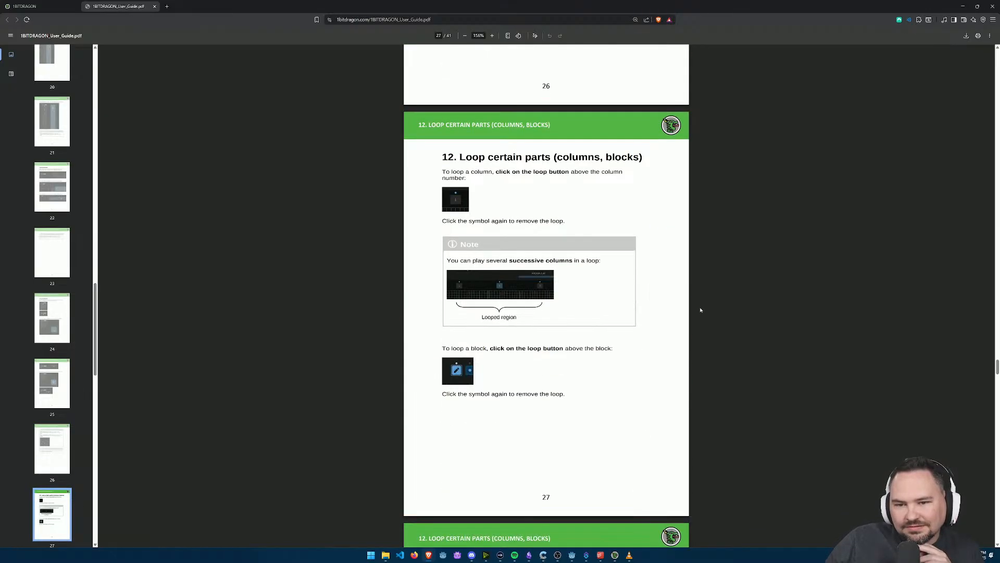
left_click_drag(506, 157, 647, 166)
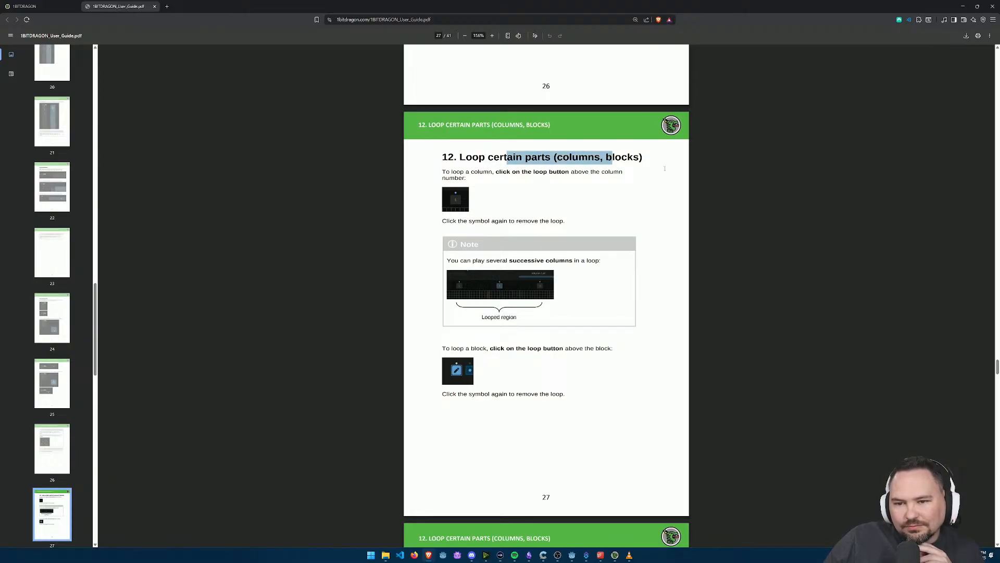
scroll(493, 309, "up", 1)
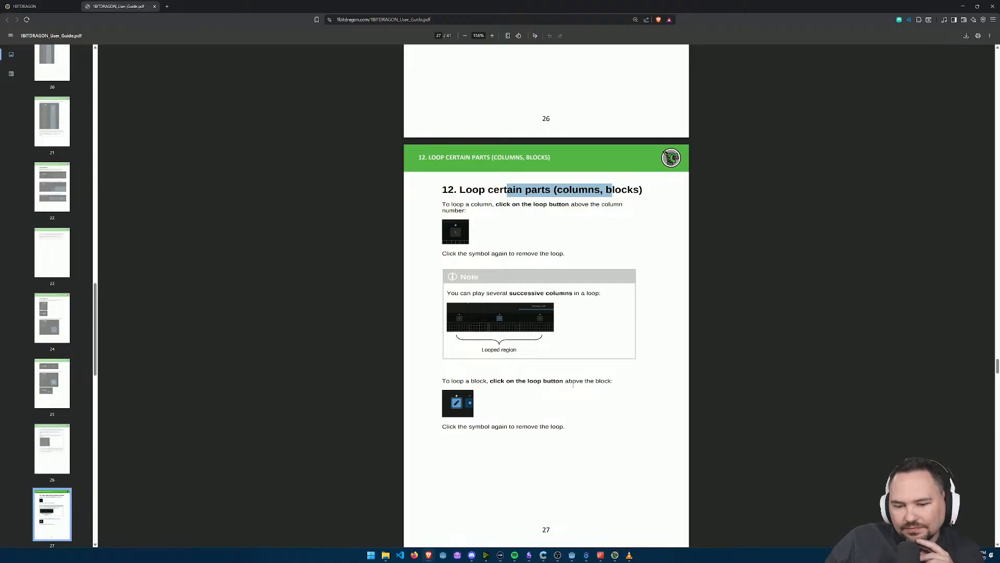
scroll(572, 384, "down", 5)
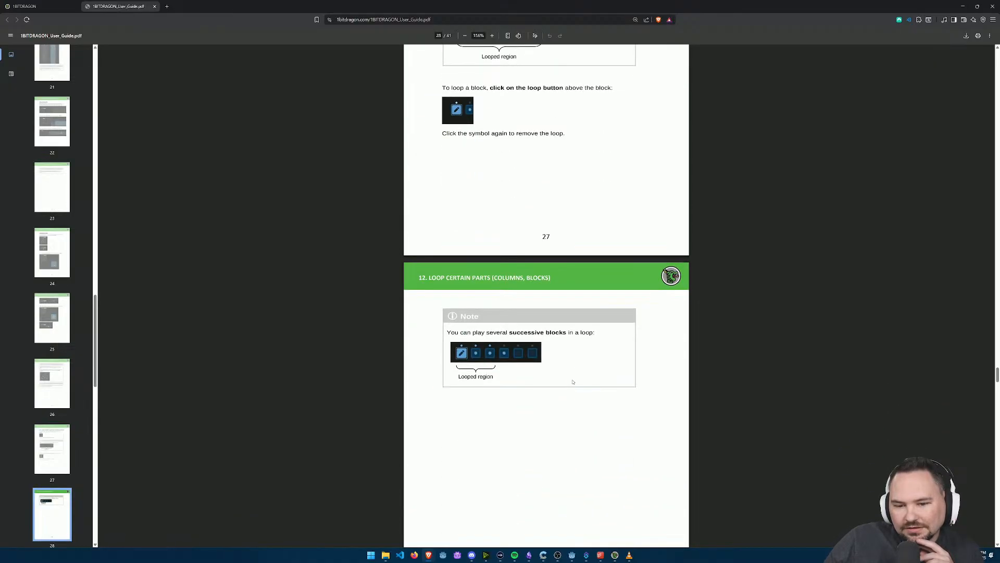
Step: Read the guide's sections 13 and 14 on choosing an accompaniment and an arpeggiator
scroll(549, 375, "down", 8)
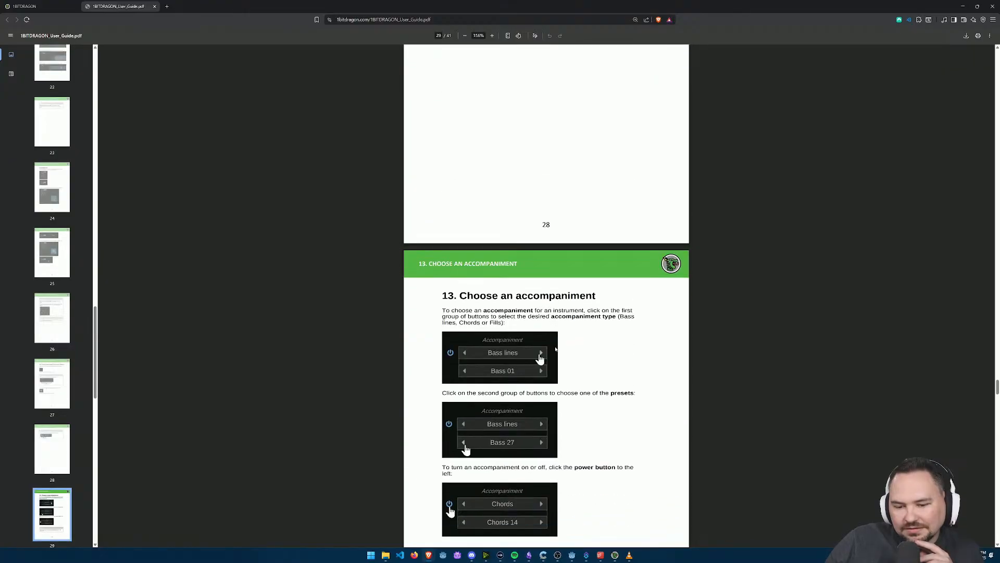
scroll(722, 370, "down", 2)
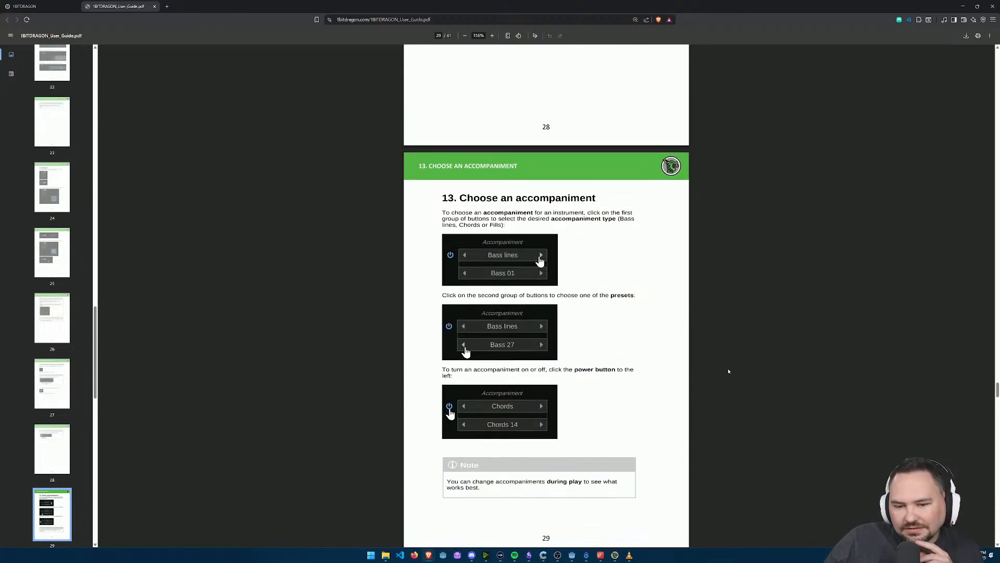
scroll(729, 372, "down", 1)
scroll(729, 371, "down", 7)
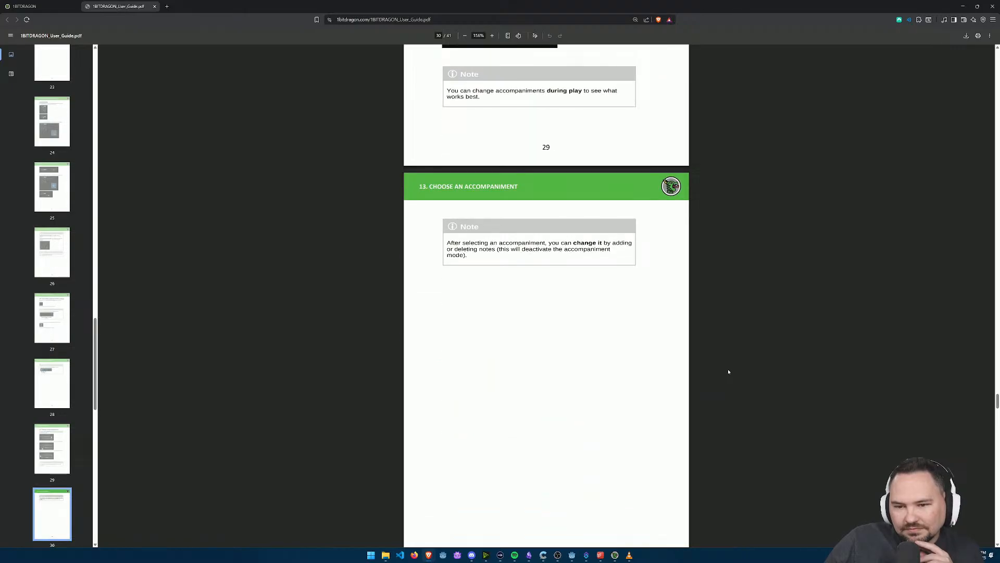
scroll(729, 372, "down", 9)
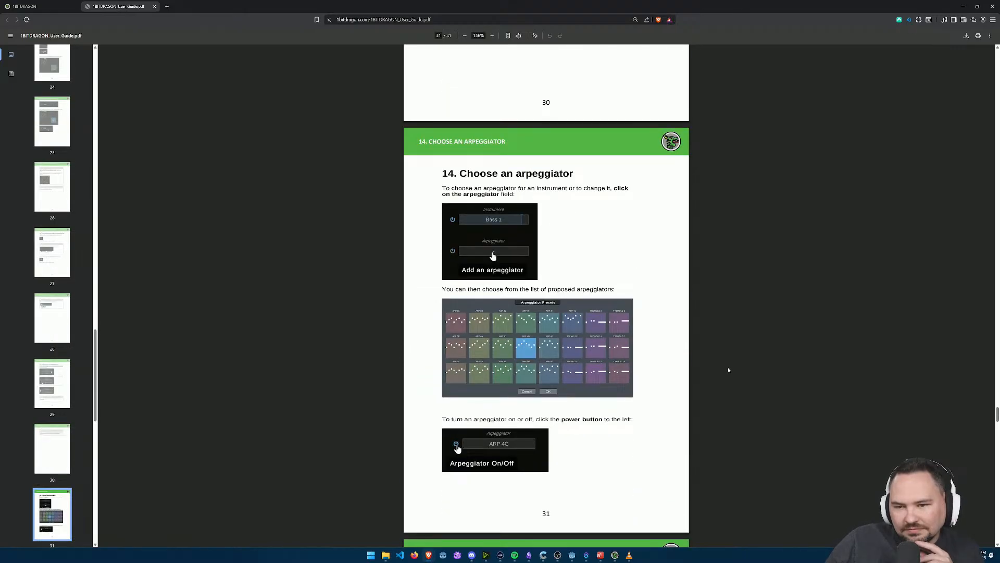
Step: Read the guide's section 15 on creating complex rhythms with the rhythm generator
scroll(728, 370, "down", 5)
scroll(728, 370, "down", 5)
scroll(728, 369, "down", 5)
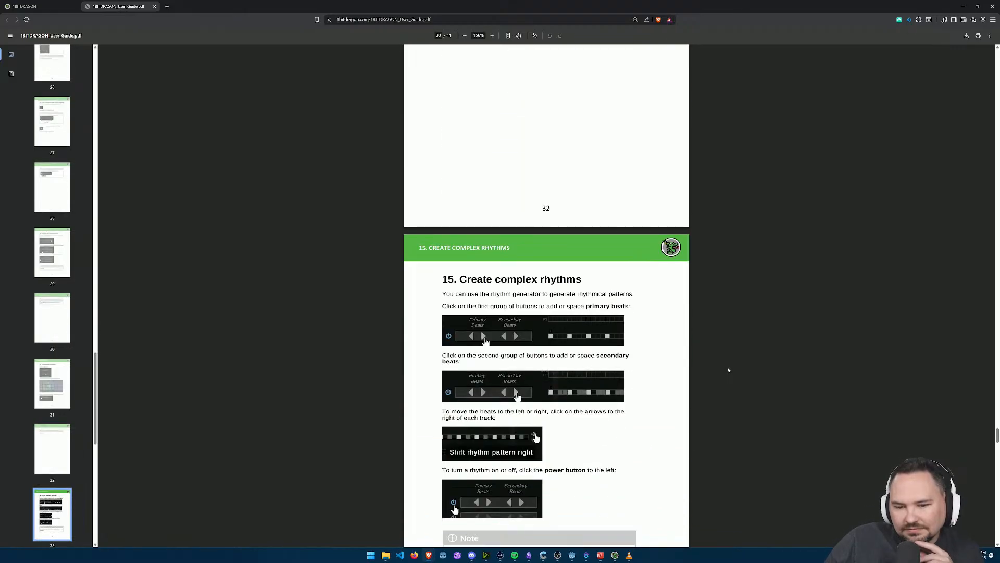
scroll(729, 370, "down", 9)
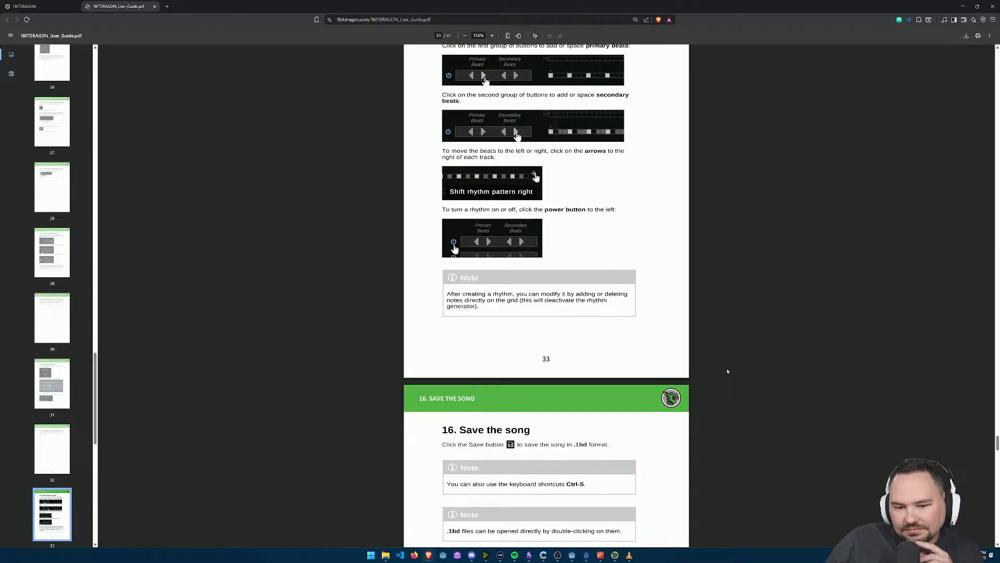
Step: Find the guide's section 18 on Live mode and read how to switch to it and use its controls
scroll(728, 371, "down", 19)
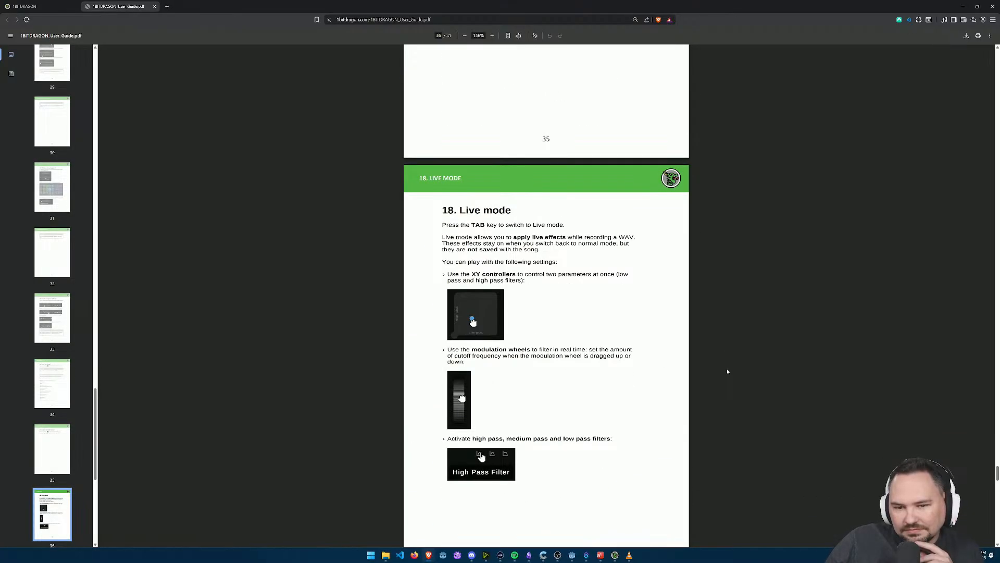
left_click_drag(462, 225, 571, 225)
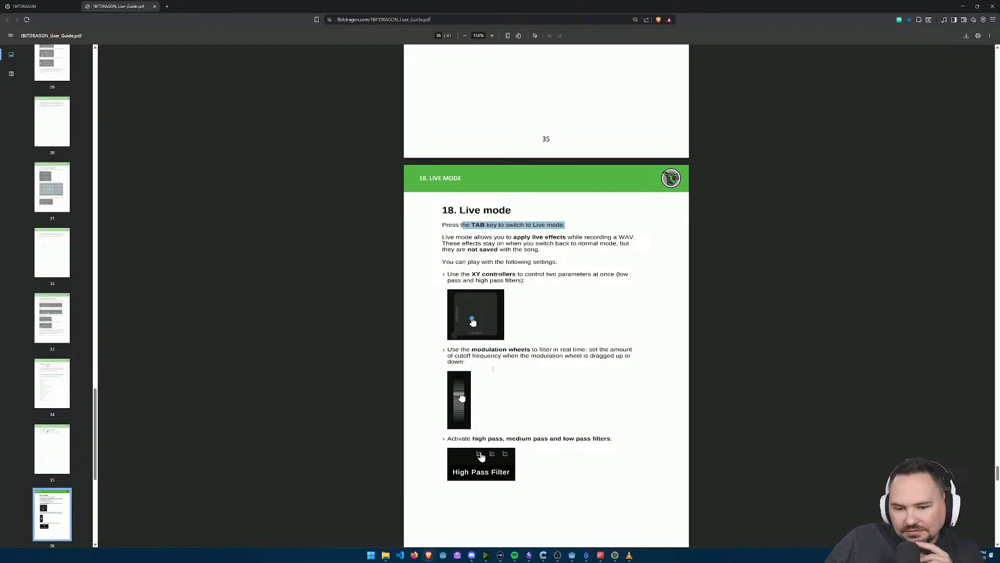
scroll(503, 310, "down", 4)
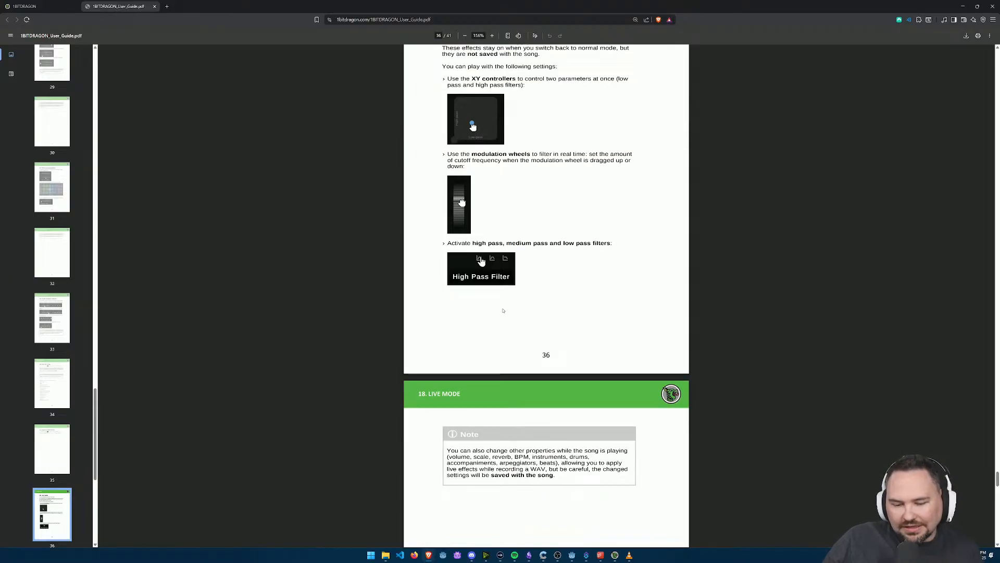
Step: Switch back to 1BITDRAGON and change the song from Composition mode to Live mode
key("alt+Tab")
key("alt+Tab")
key("alt+shift+Tab")
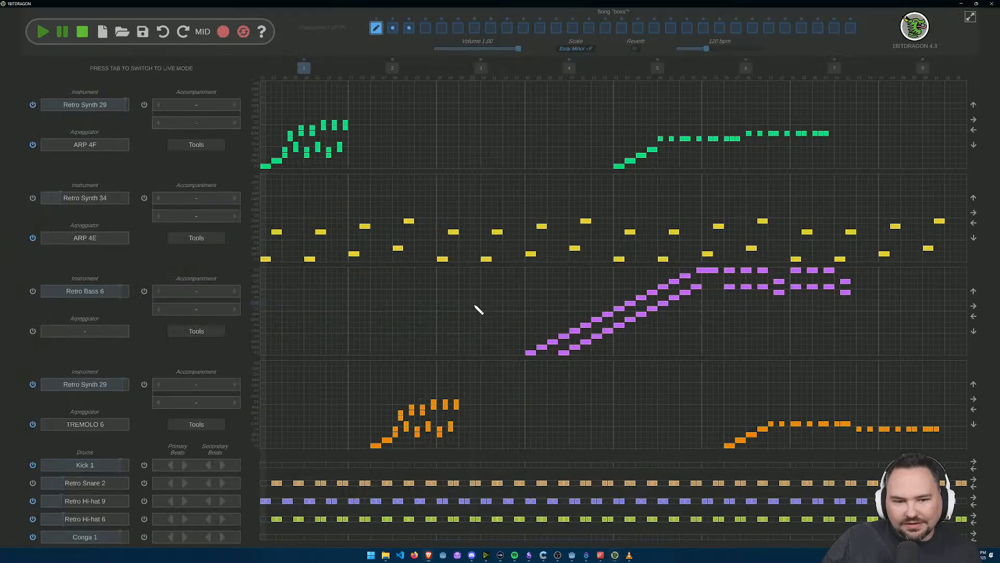
key("Tab")
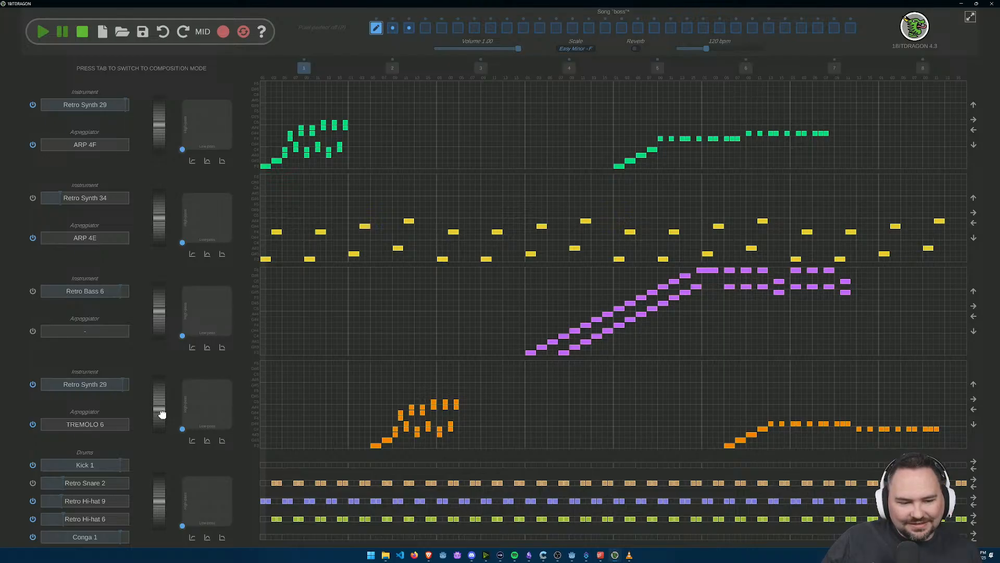
Step: Play the song in Live mode and bend the lower Retro Synth 29 track's modulation wheel during playback, restarting once and stopping at the end
key("space")
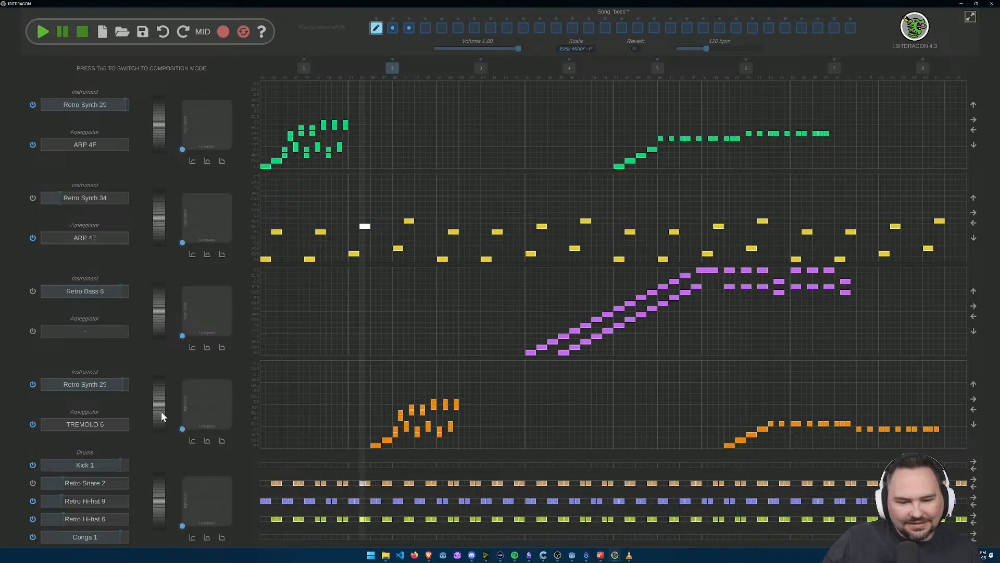
mouse_move(159, 415)
left_mouse_down()
mouse_move(159, 430)
mouse_move(161, 391)
mouse_move(161, 426)
left_mouse_up()
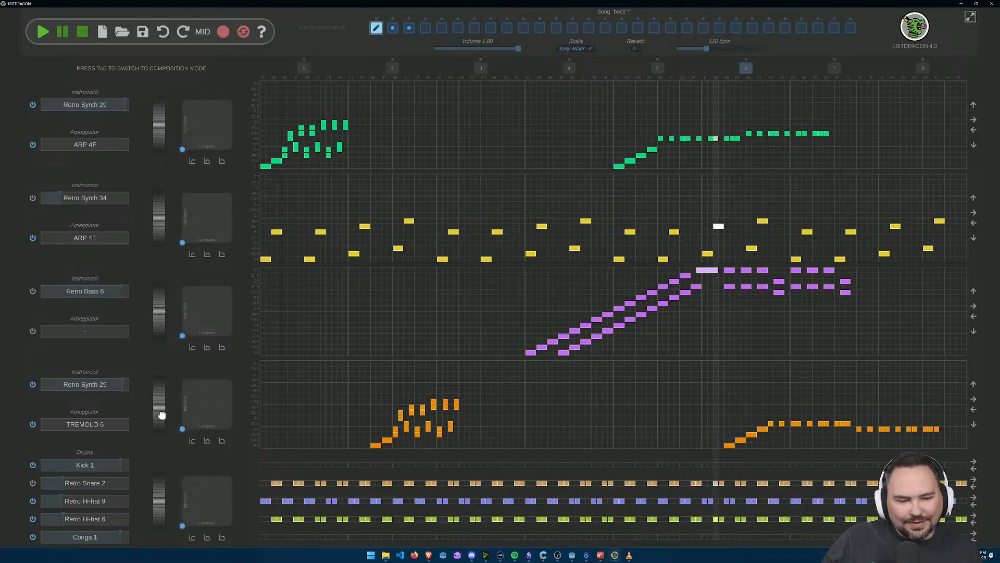
left_click(83, 32)
left_click(43, 31)
left_click_drag(159, 410, 162, 418)
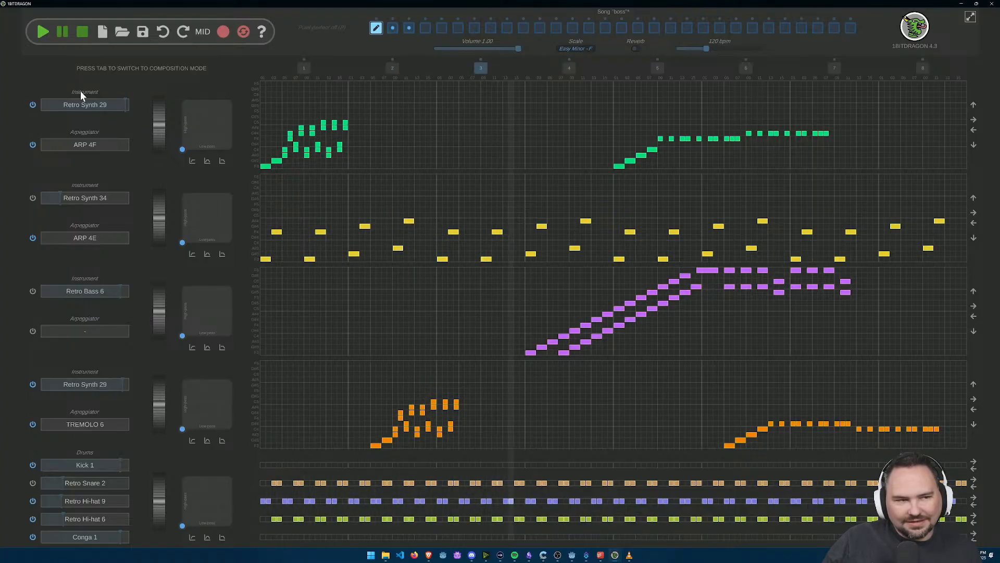
left_click(81, 32)
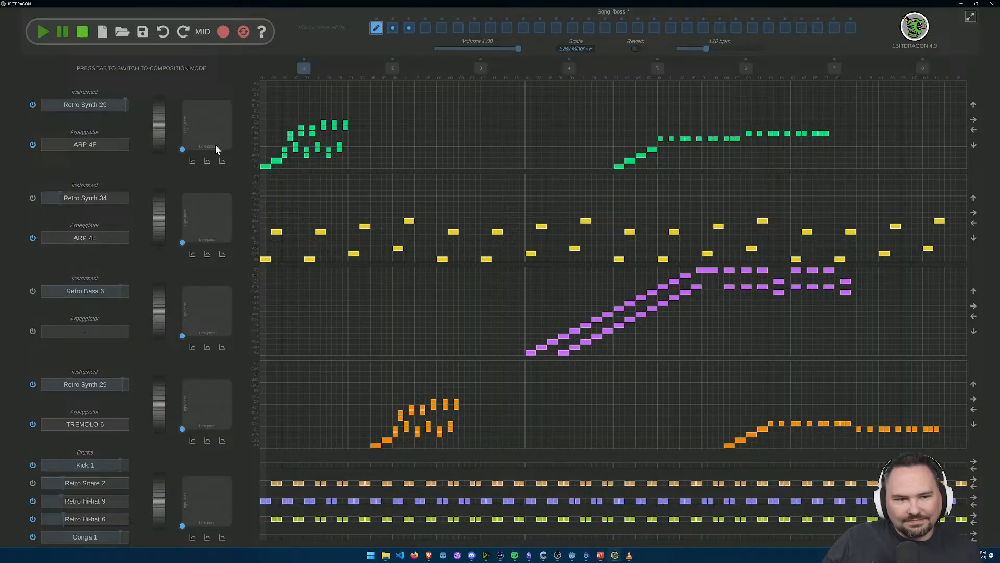
Step: Try the medium pass and high pass filters on the lower Retro Synth 29 track and return to Composition mode
left_click(207, 442)
left_click(191, 442)
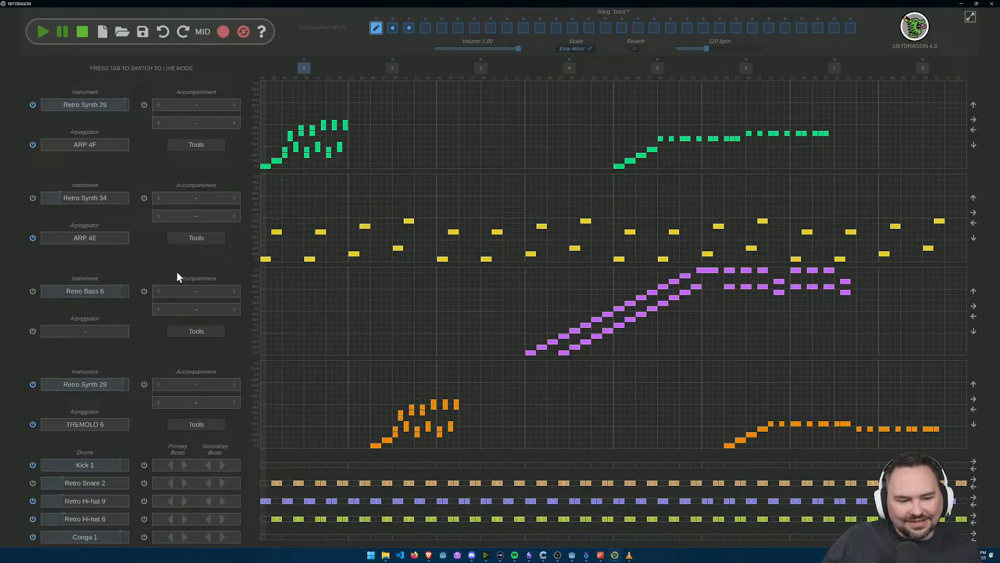
key("Tab")
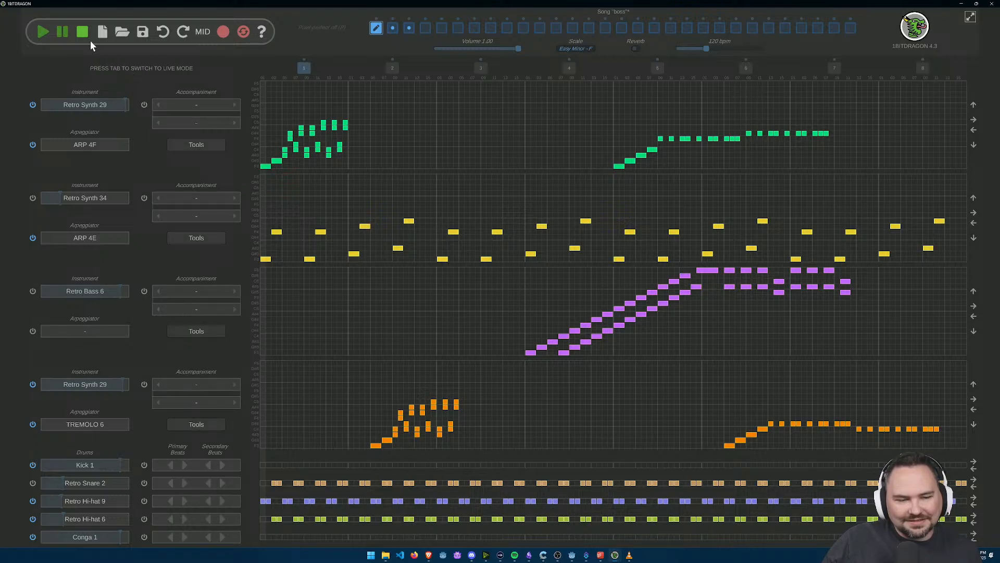
Step: Switch to the user guide in the browser, reread section 15 on creating complex rhythms, and return to 1BITDRAGON
key("alt+Tab")
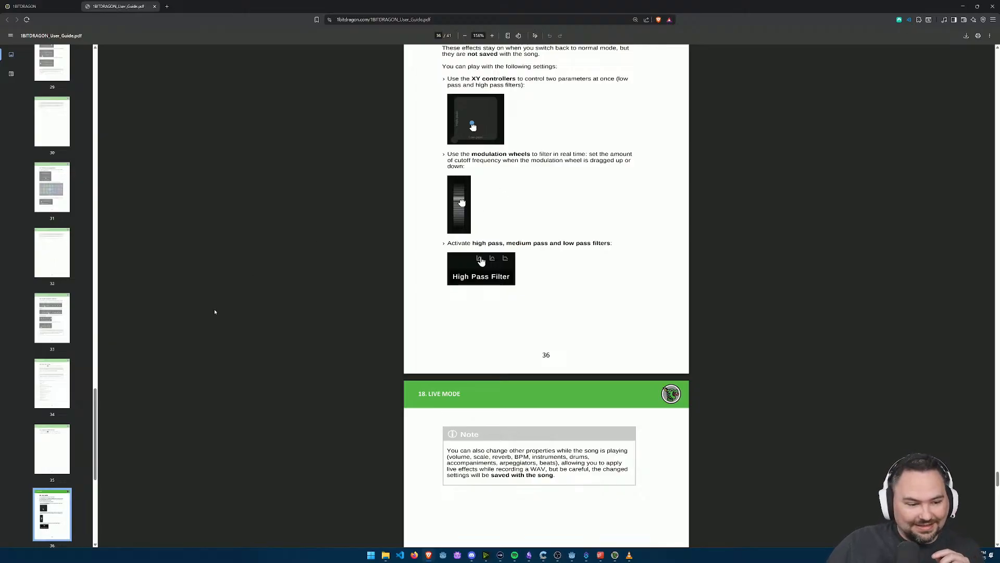
left_click(55, 320)
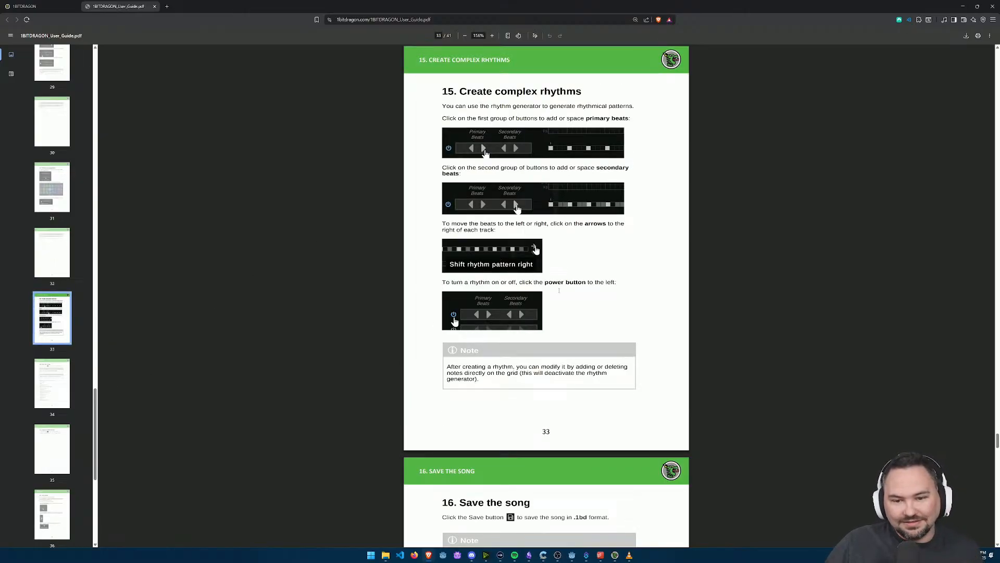
key("alt+Tab")
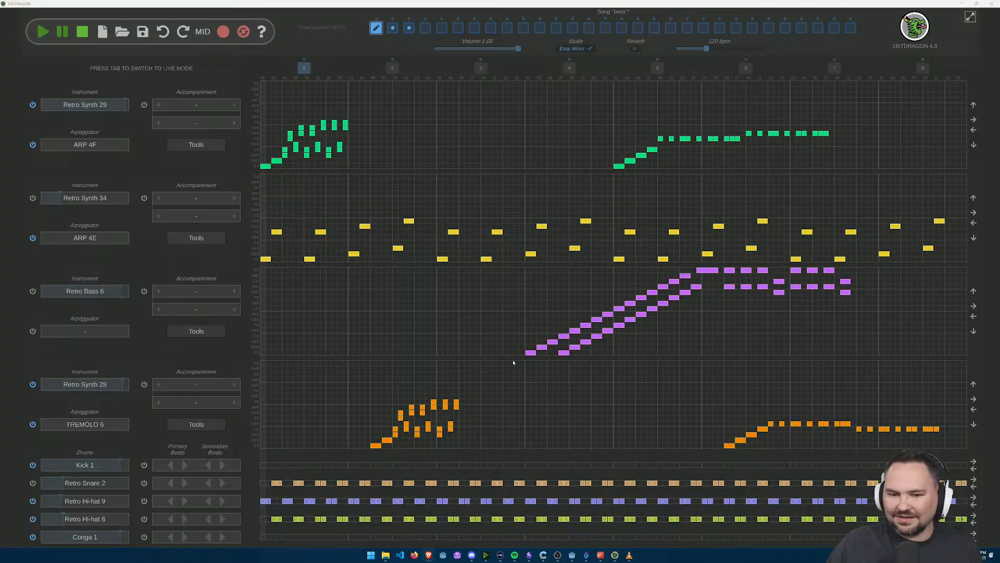
left_click(503, 339)
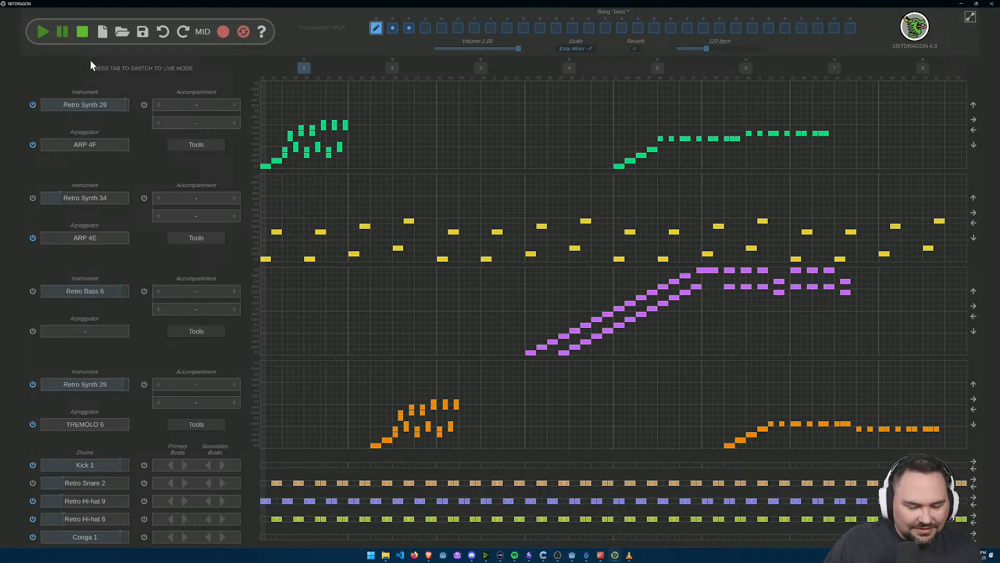
Step: Save the song as boss.1bd in the project's audio folder
key("ctrl+s")
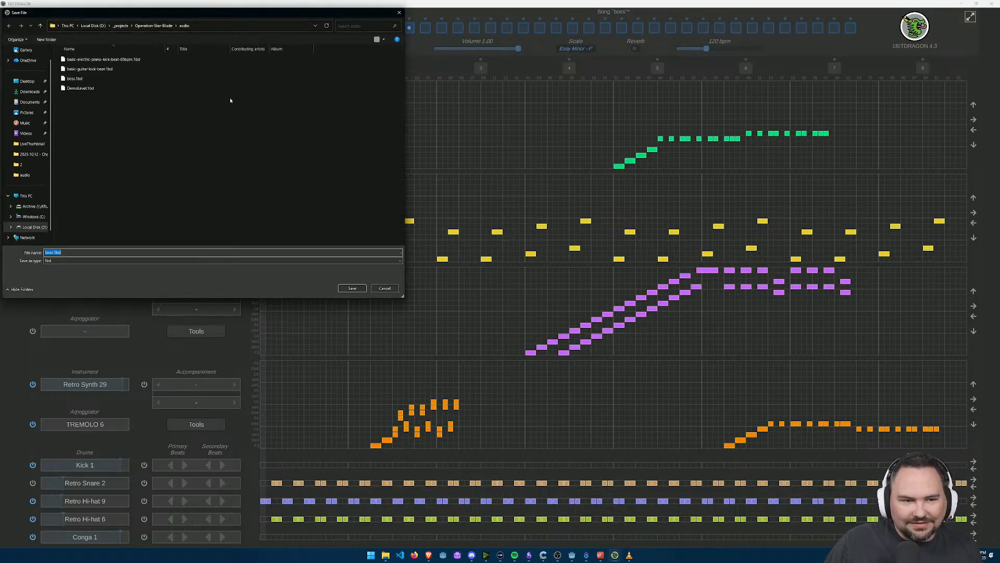
left_click(354, 288)
left_click(512, 279)
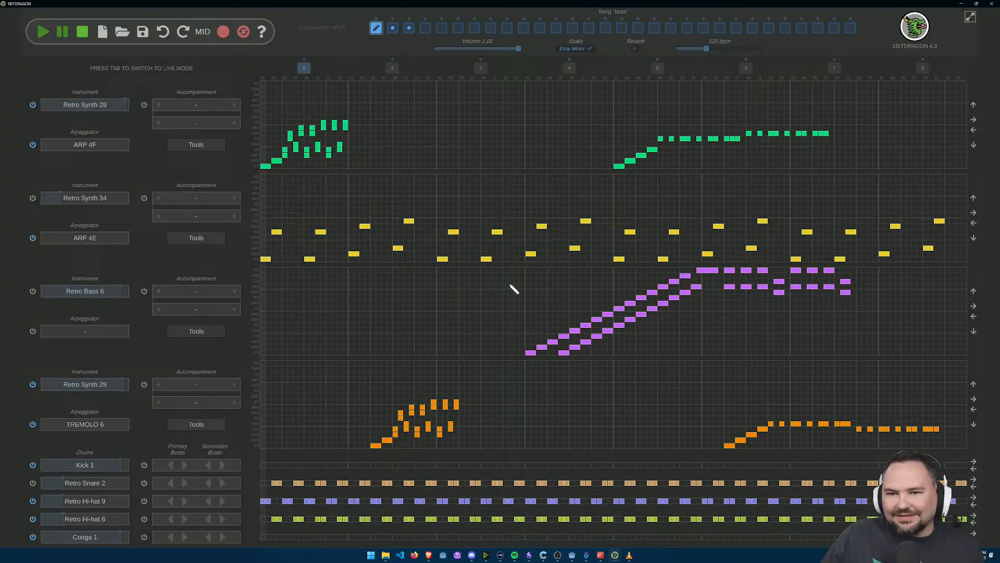